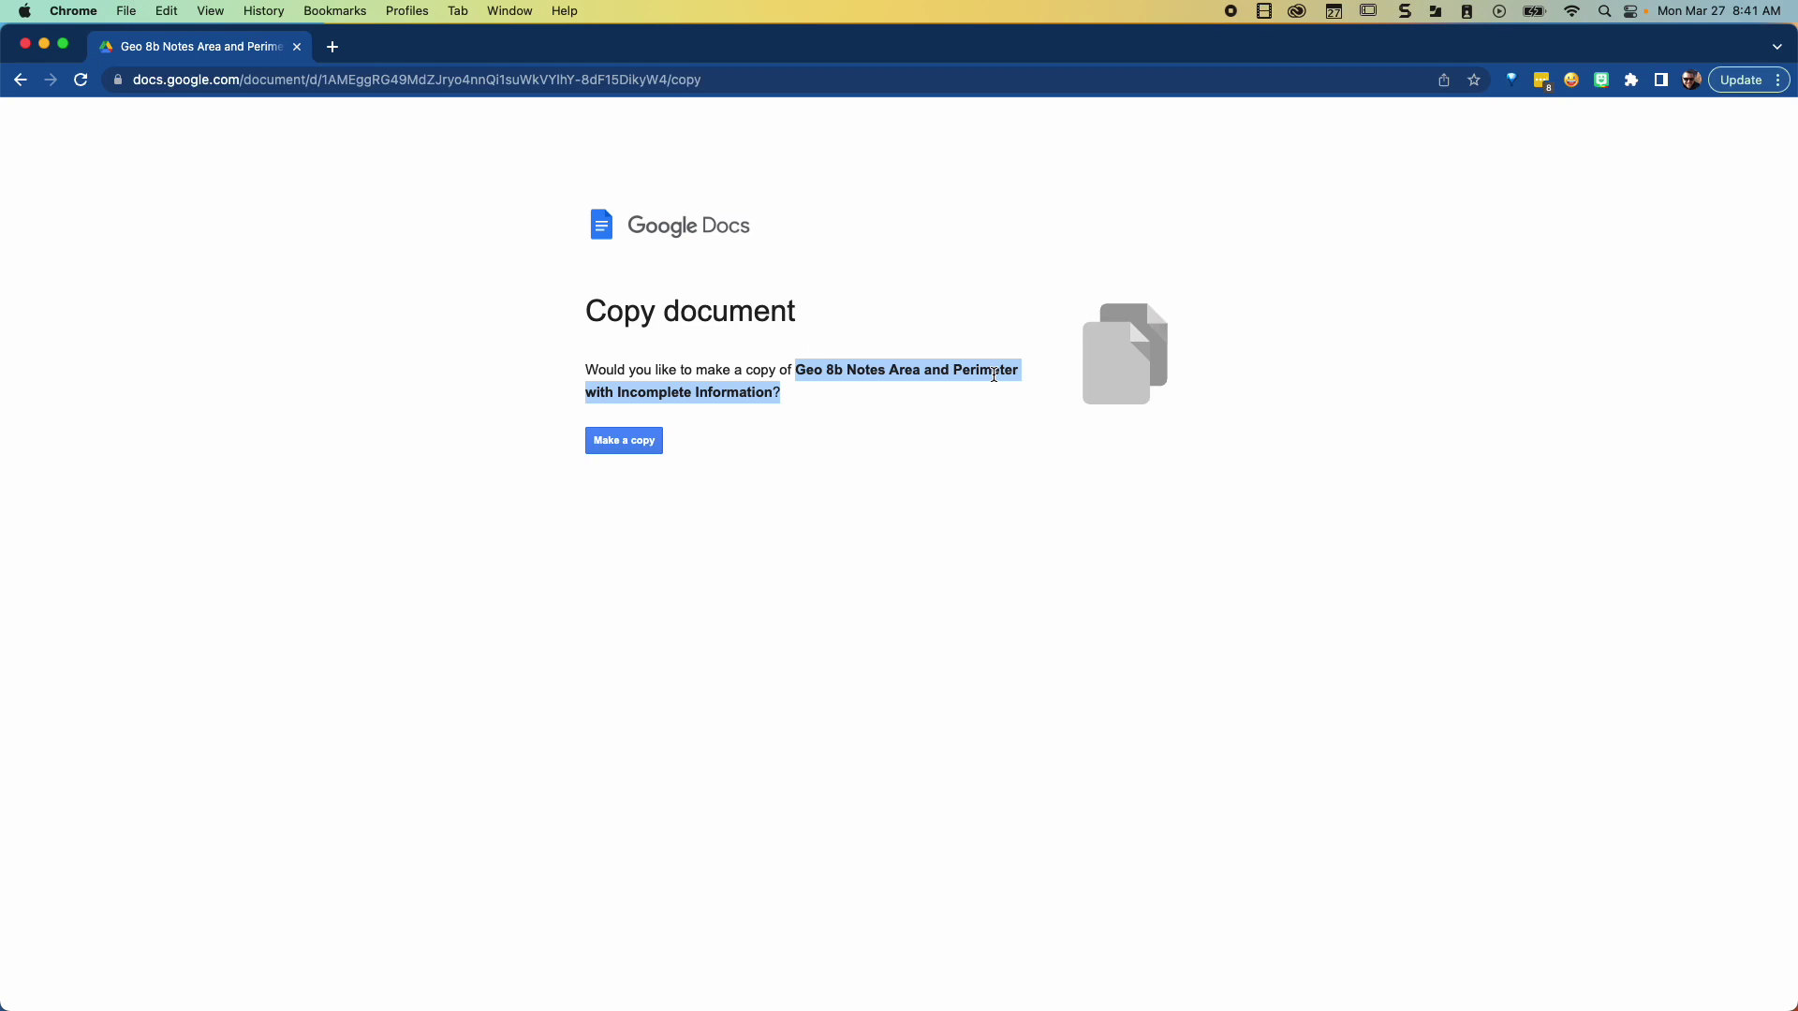
# Step: Request a copy of 'Geo 8b Notes Area and Perimeter with Incomplete Information' and clear its title field
pyautogui.click(632, 447)
pyautogui.click(843, 462)
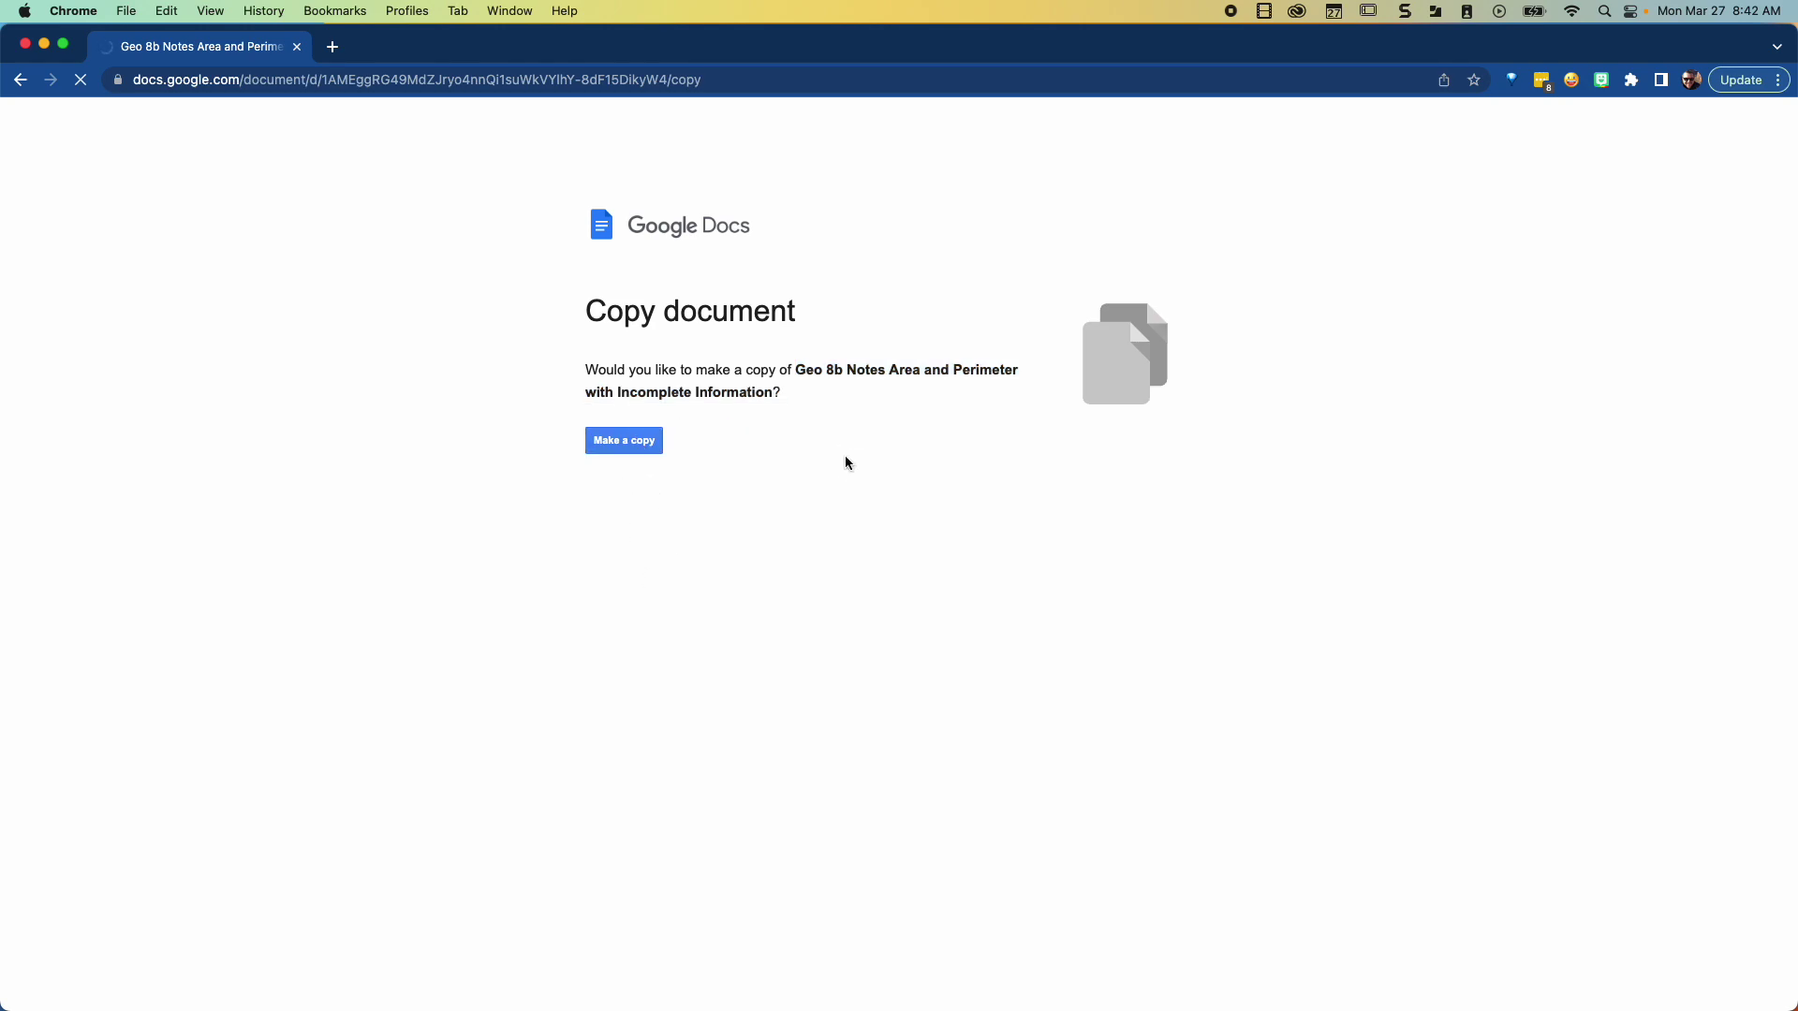
# Step: Confirm the copy, hide the menus, set zoom to 150% and scroll toward the Kite/Rhombus row
pyautogui.click(643, 447)
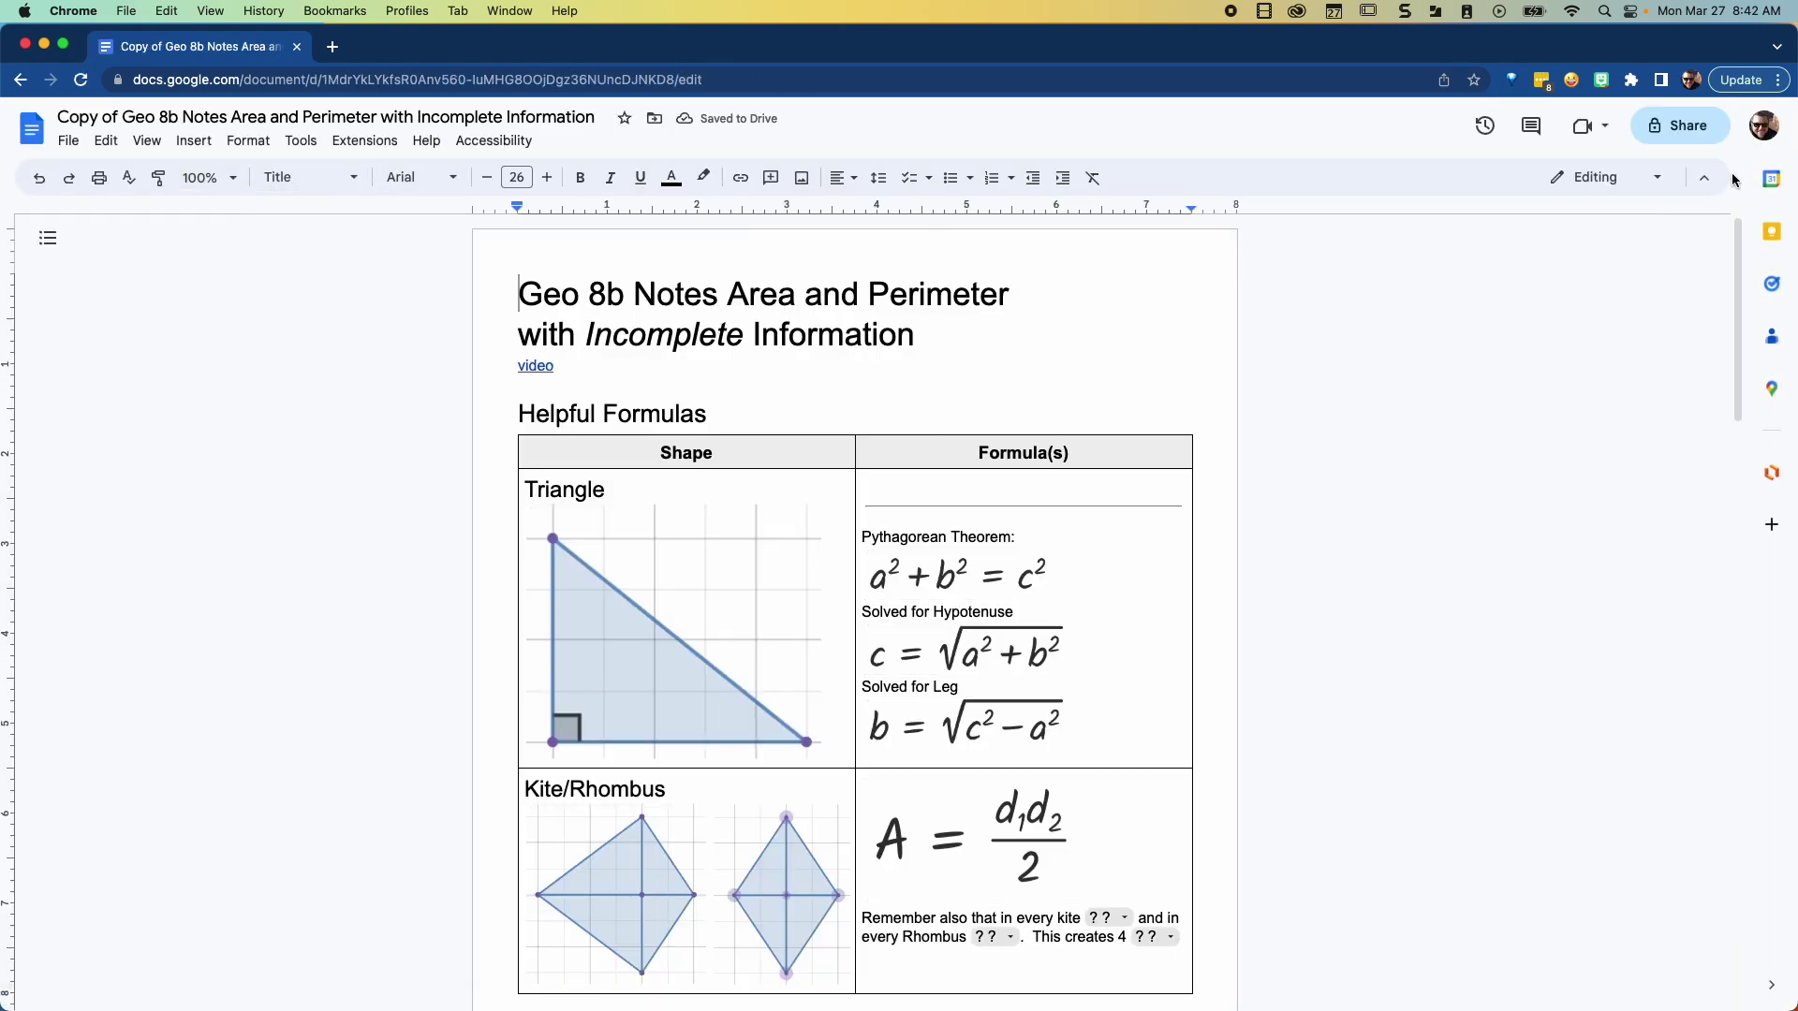
pyautogui.click(1704, 178)
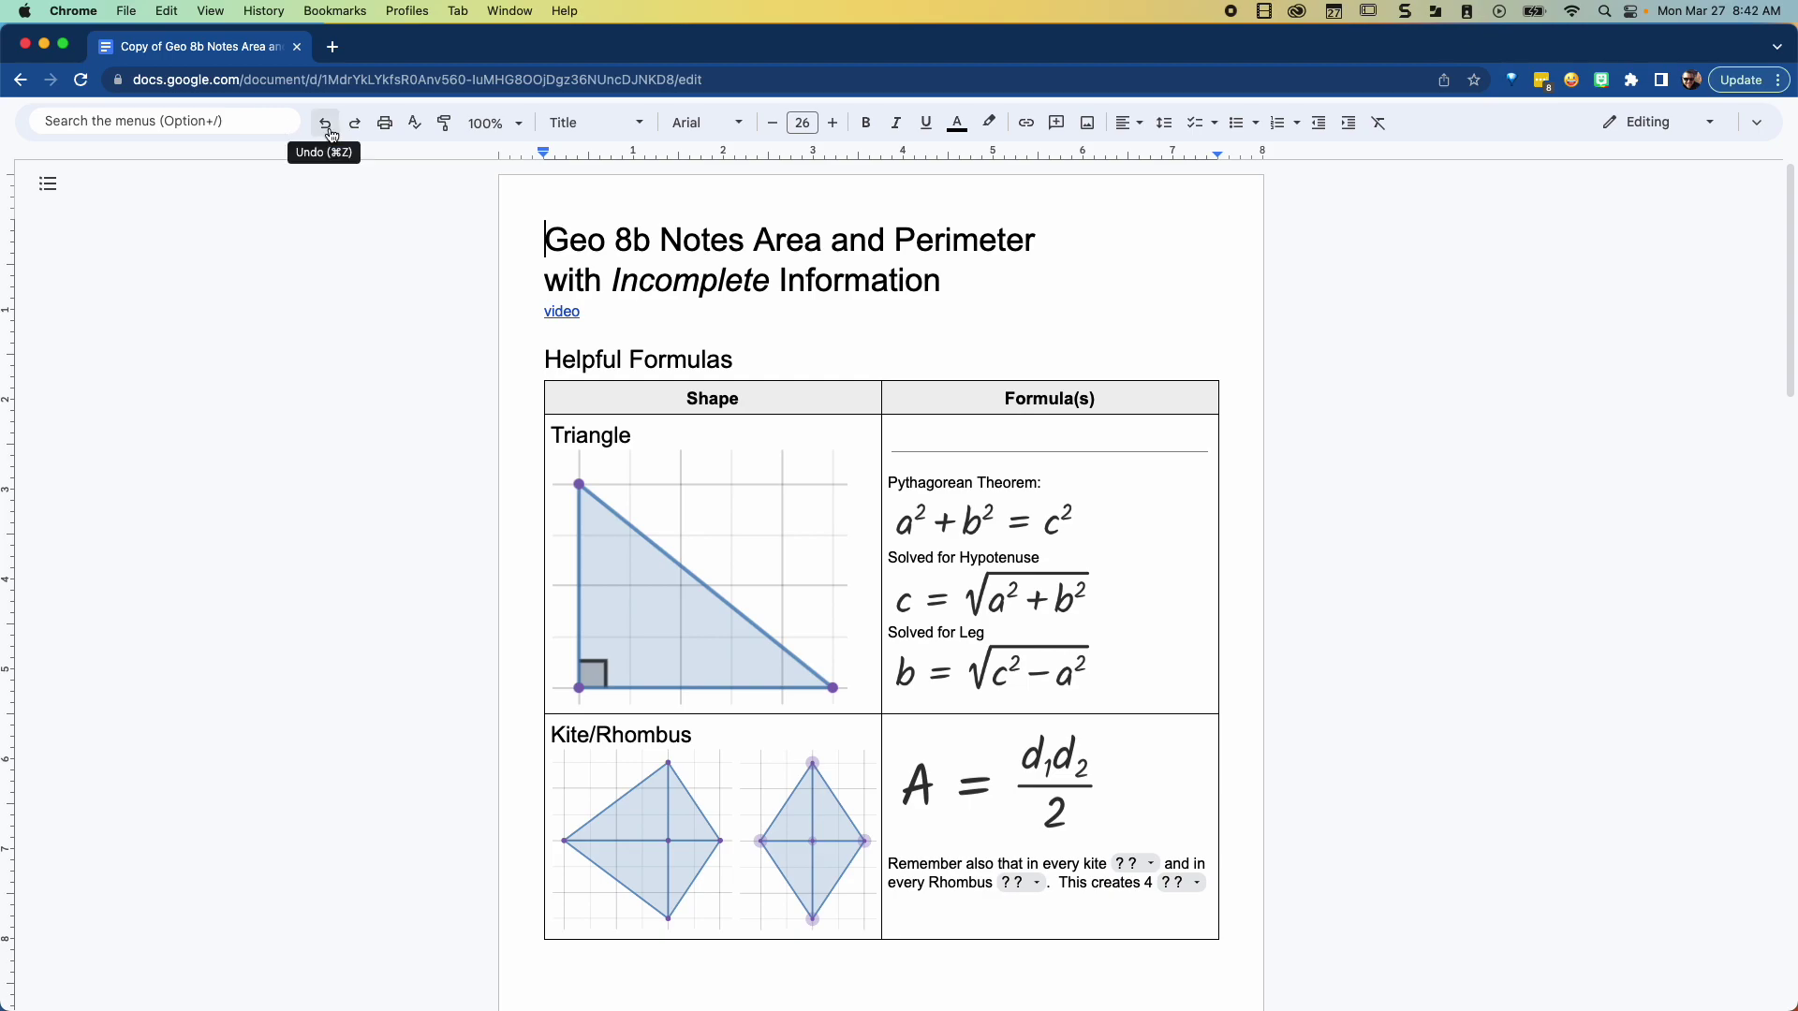
pyautogui.click(504, 129)
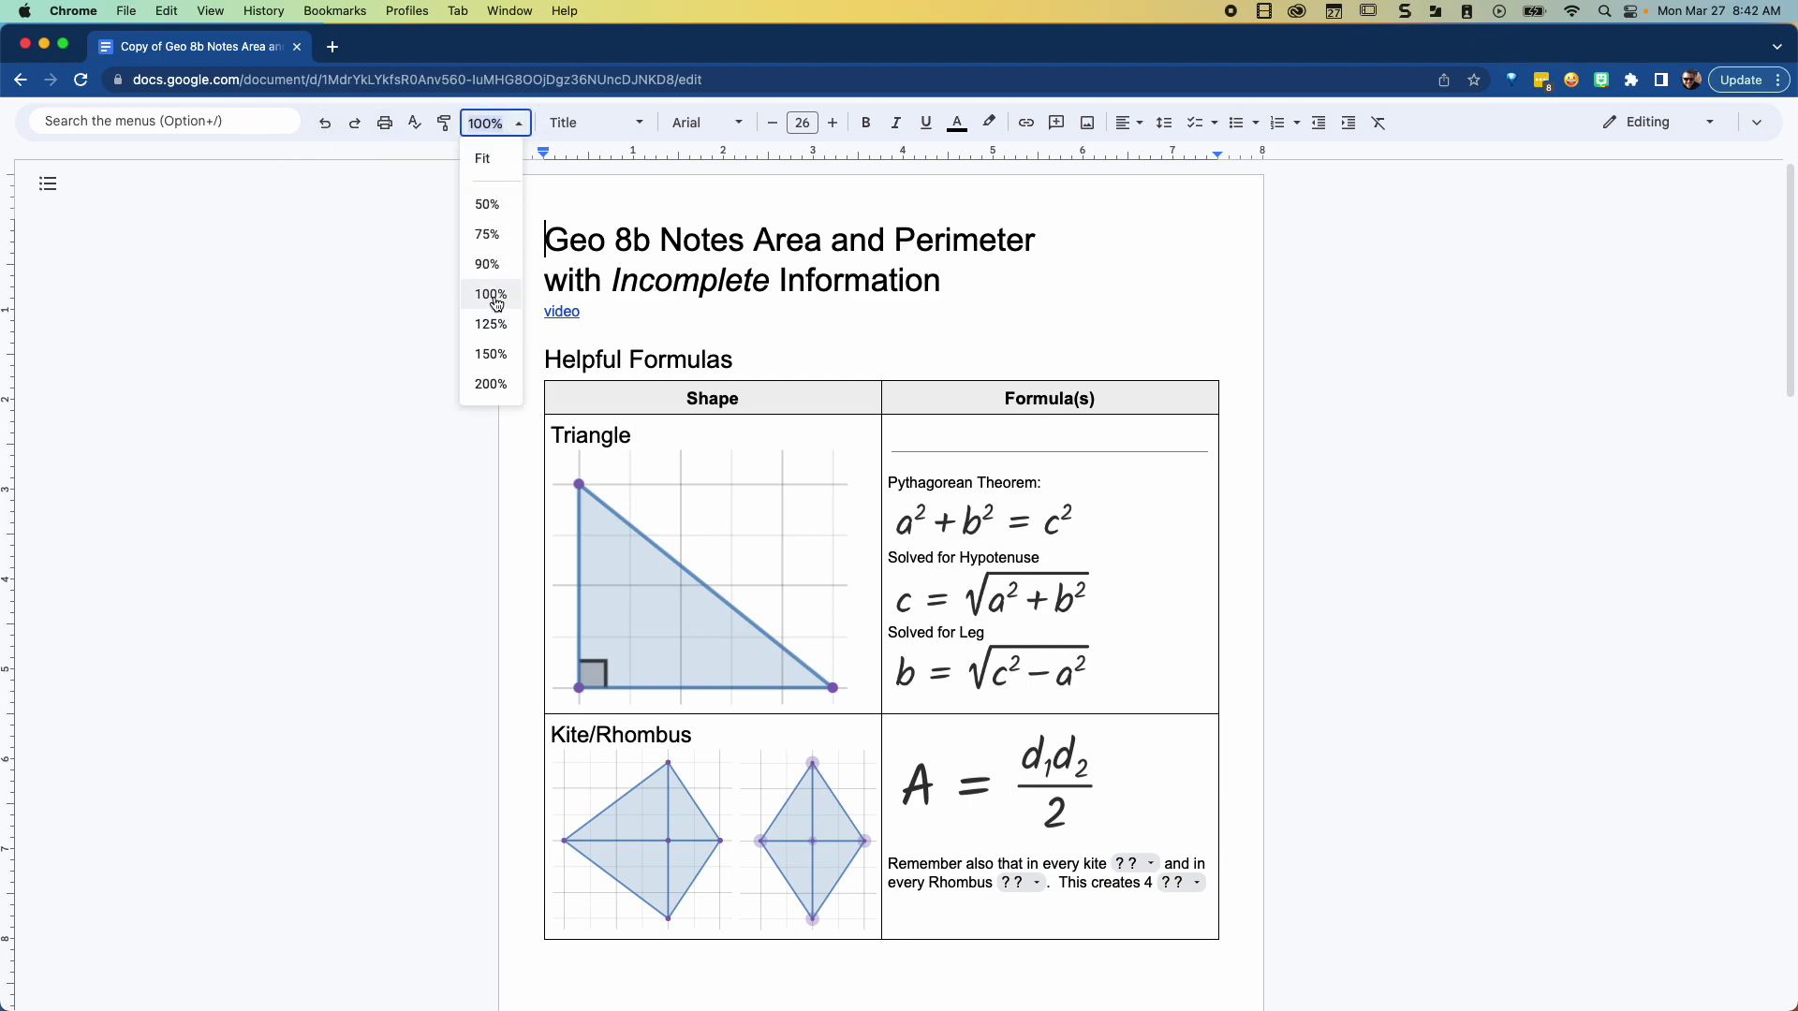
pyautogui.click(491, 360)
pyautogui.scroll(-2, 1217, 740)
pyautogui.scroll(-4, 1218, 740)
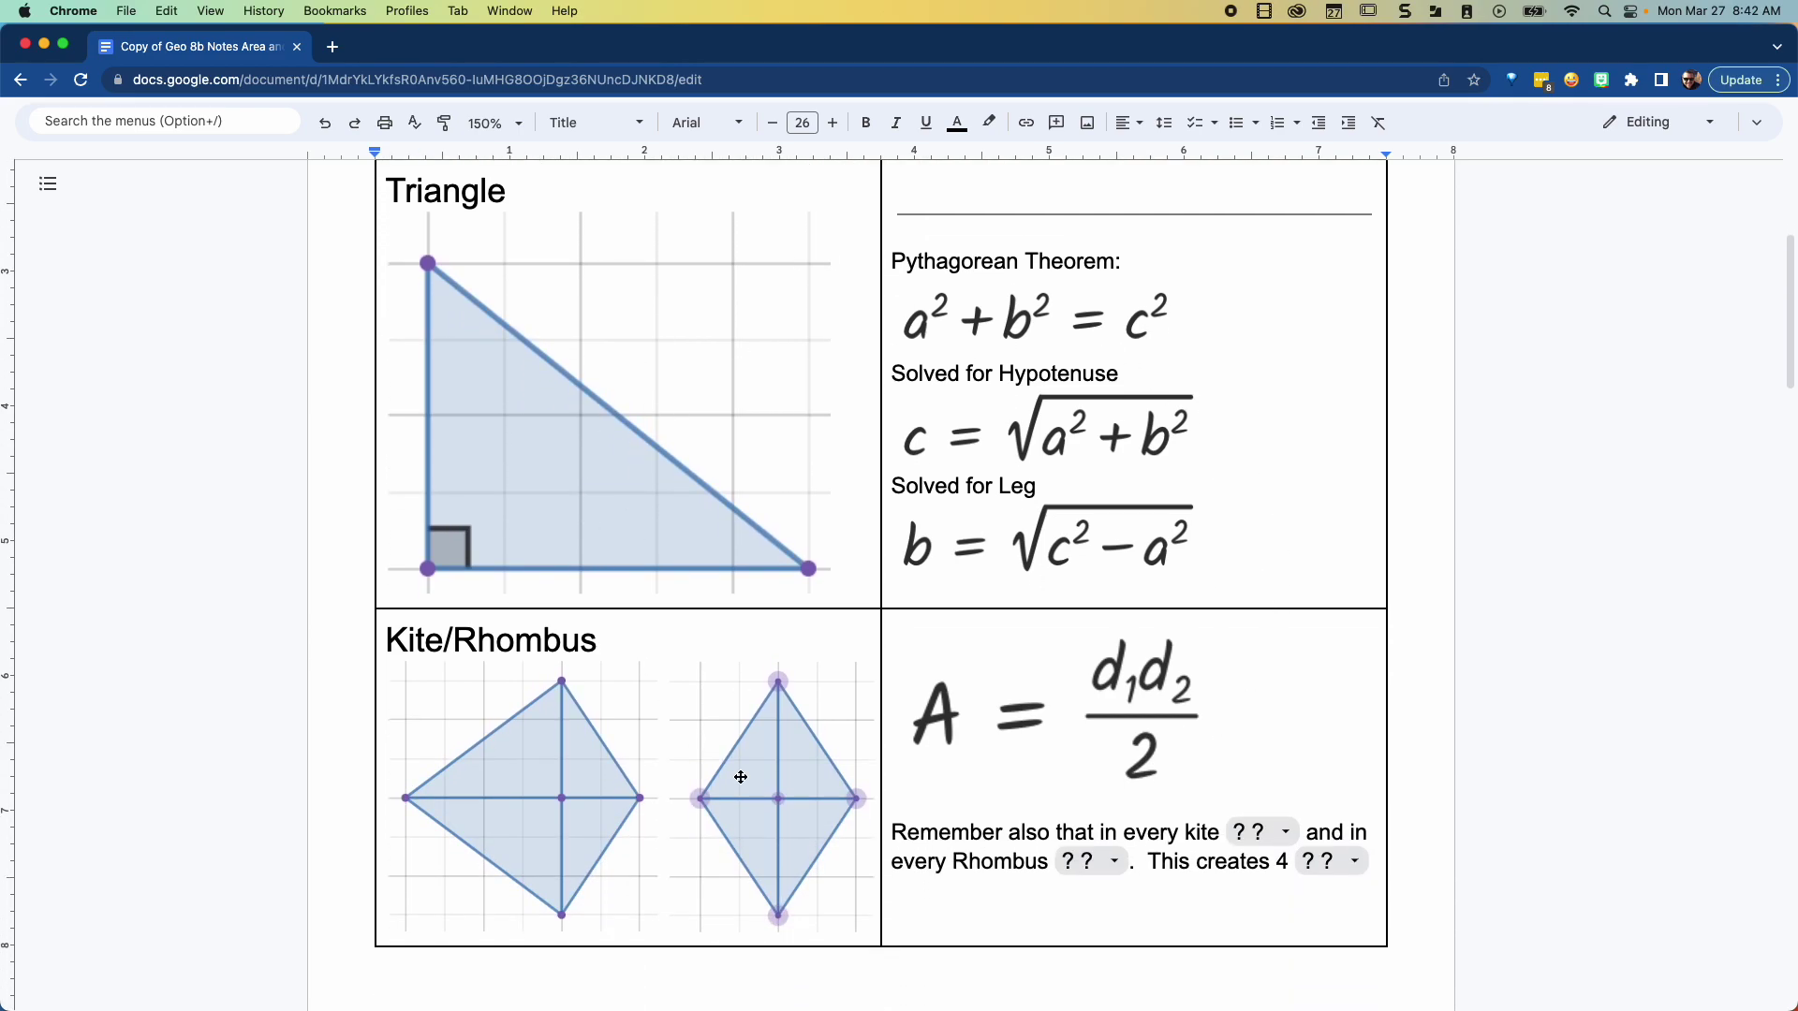
pyautogui.tripleClick(976, 260)
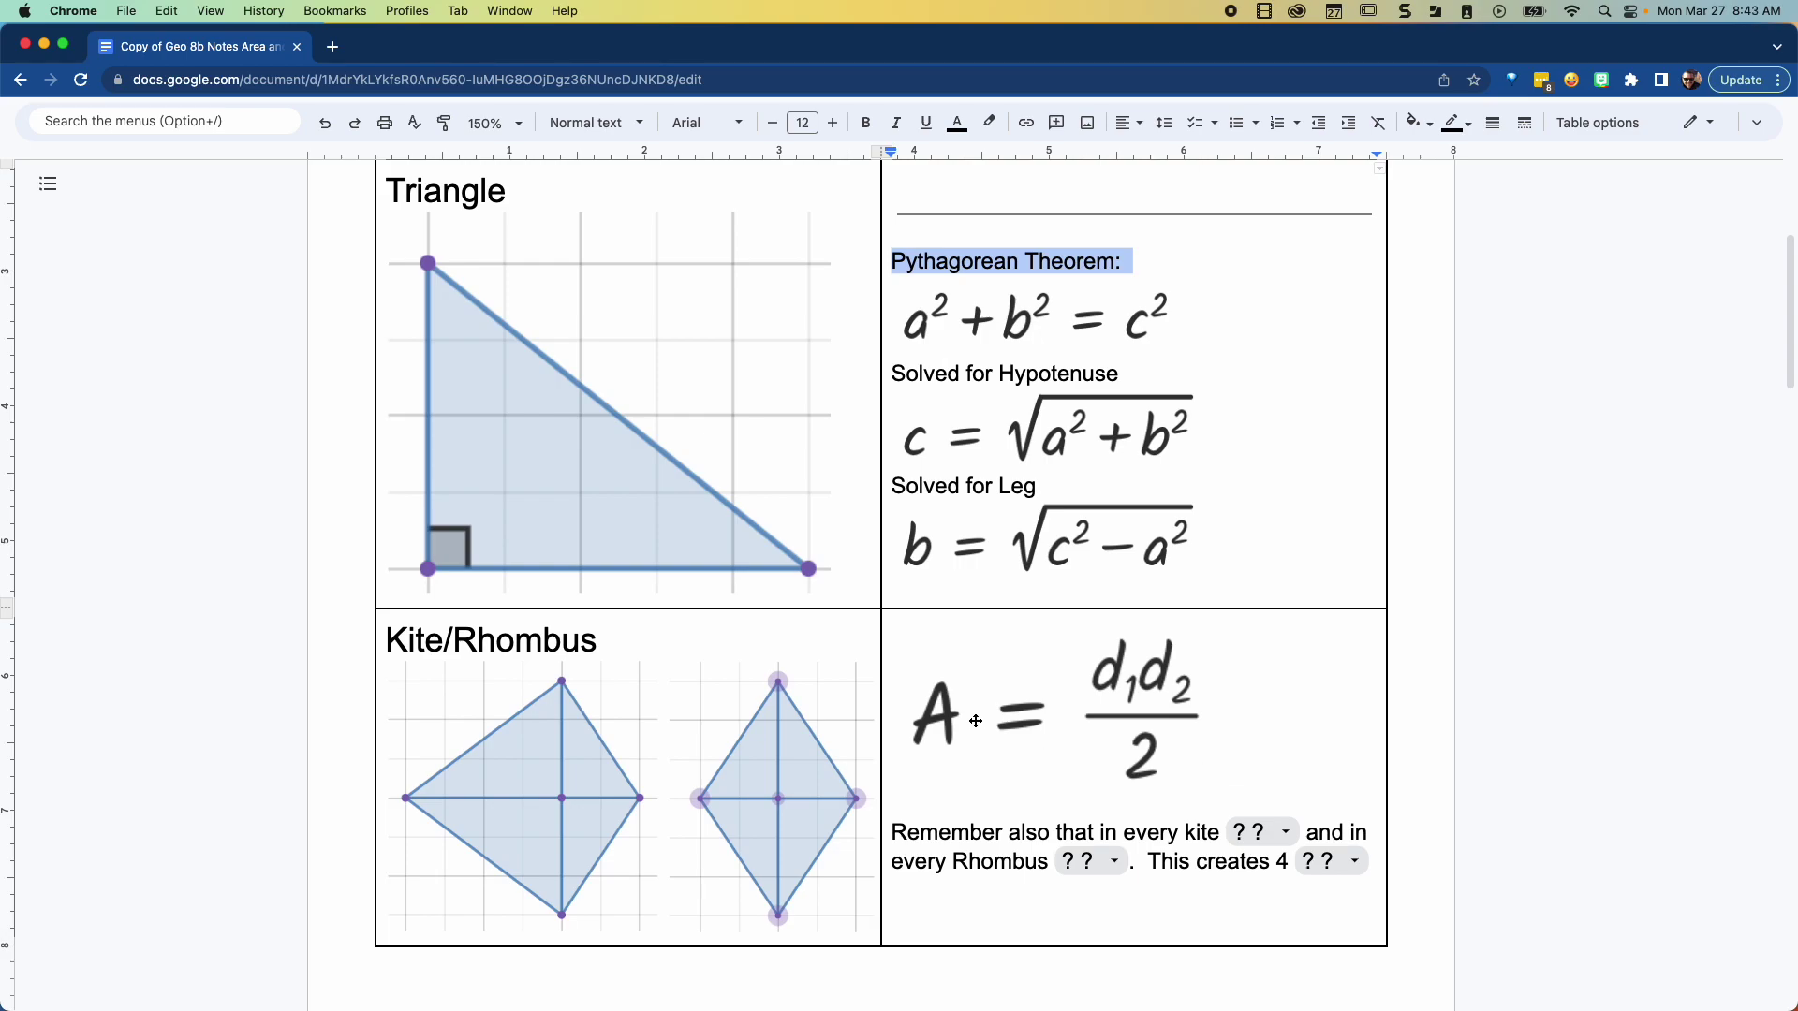
pyautogui.click(634, 649)
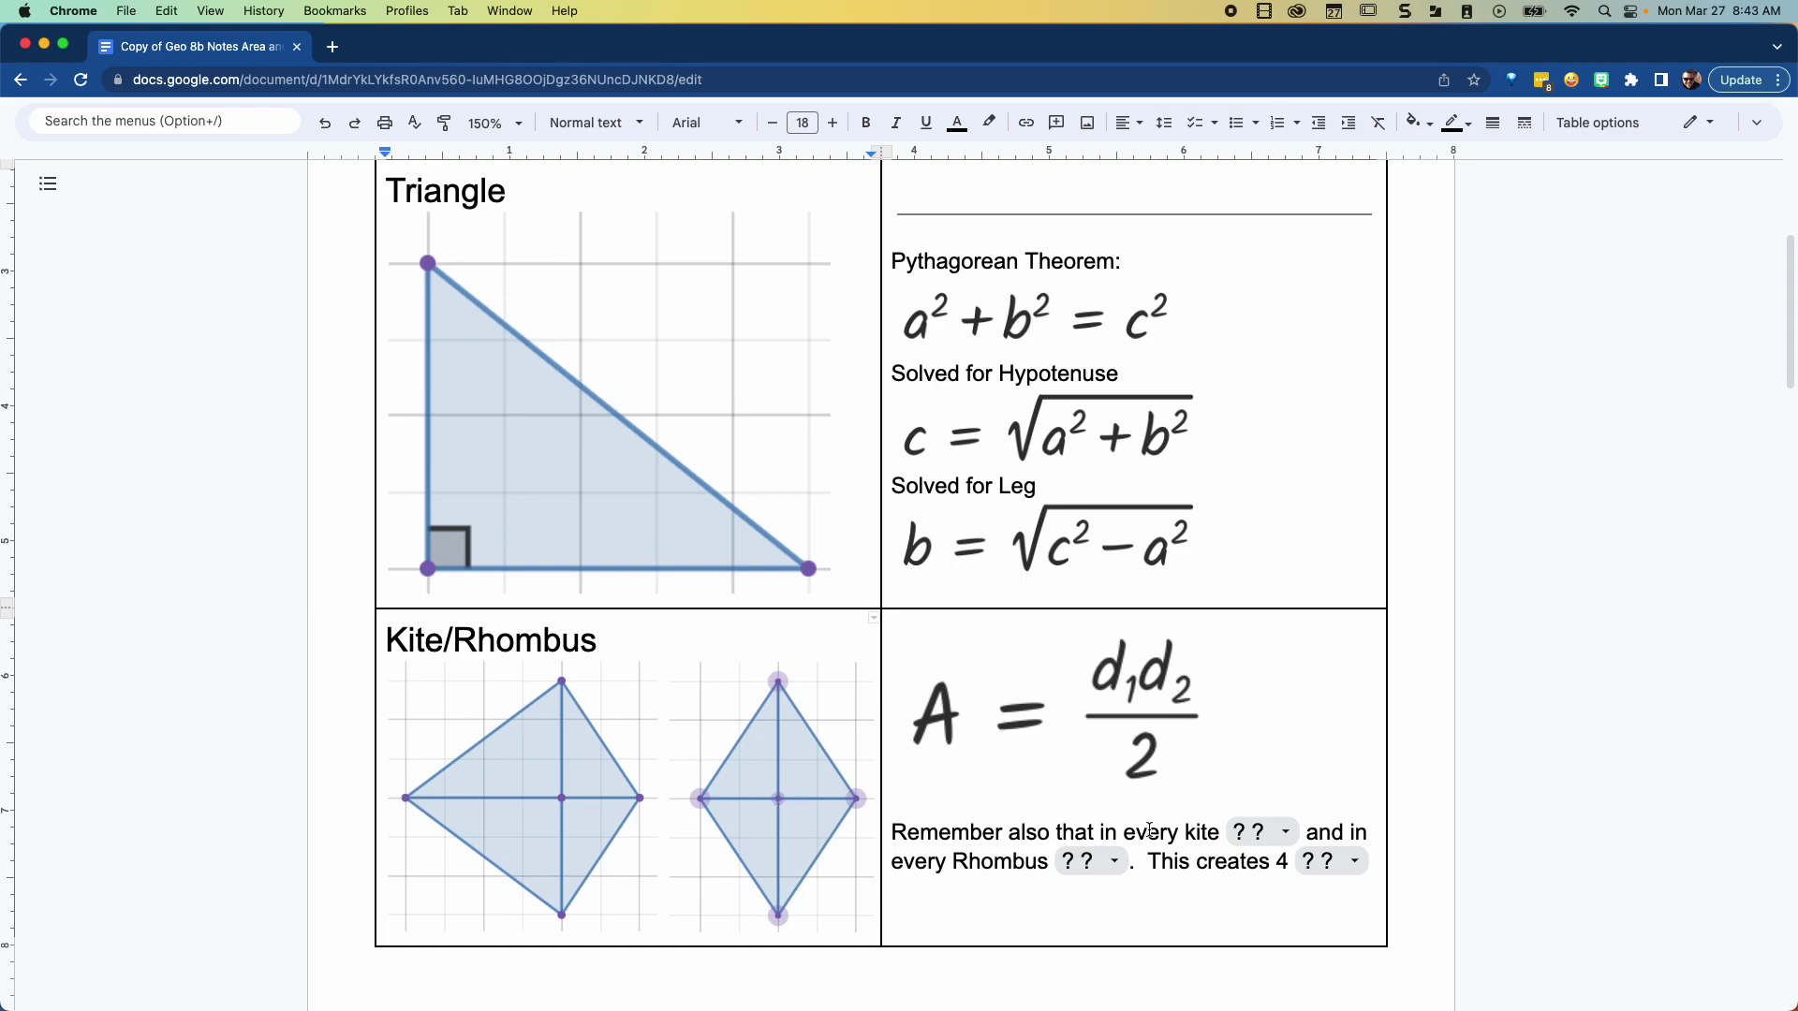
# Step: Set the kite and Rhombus blanks to 'only one diagonal is' followed by 'bisected'
pyautogui.click(1264, 832)
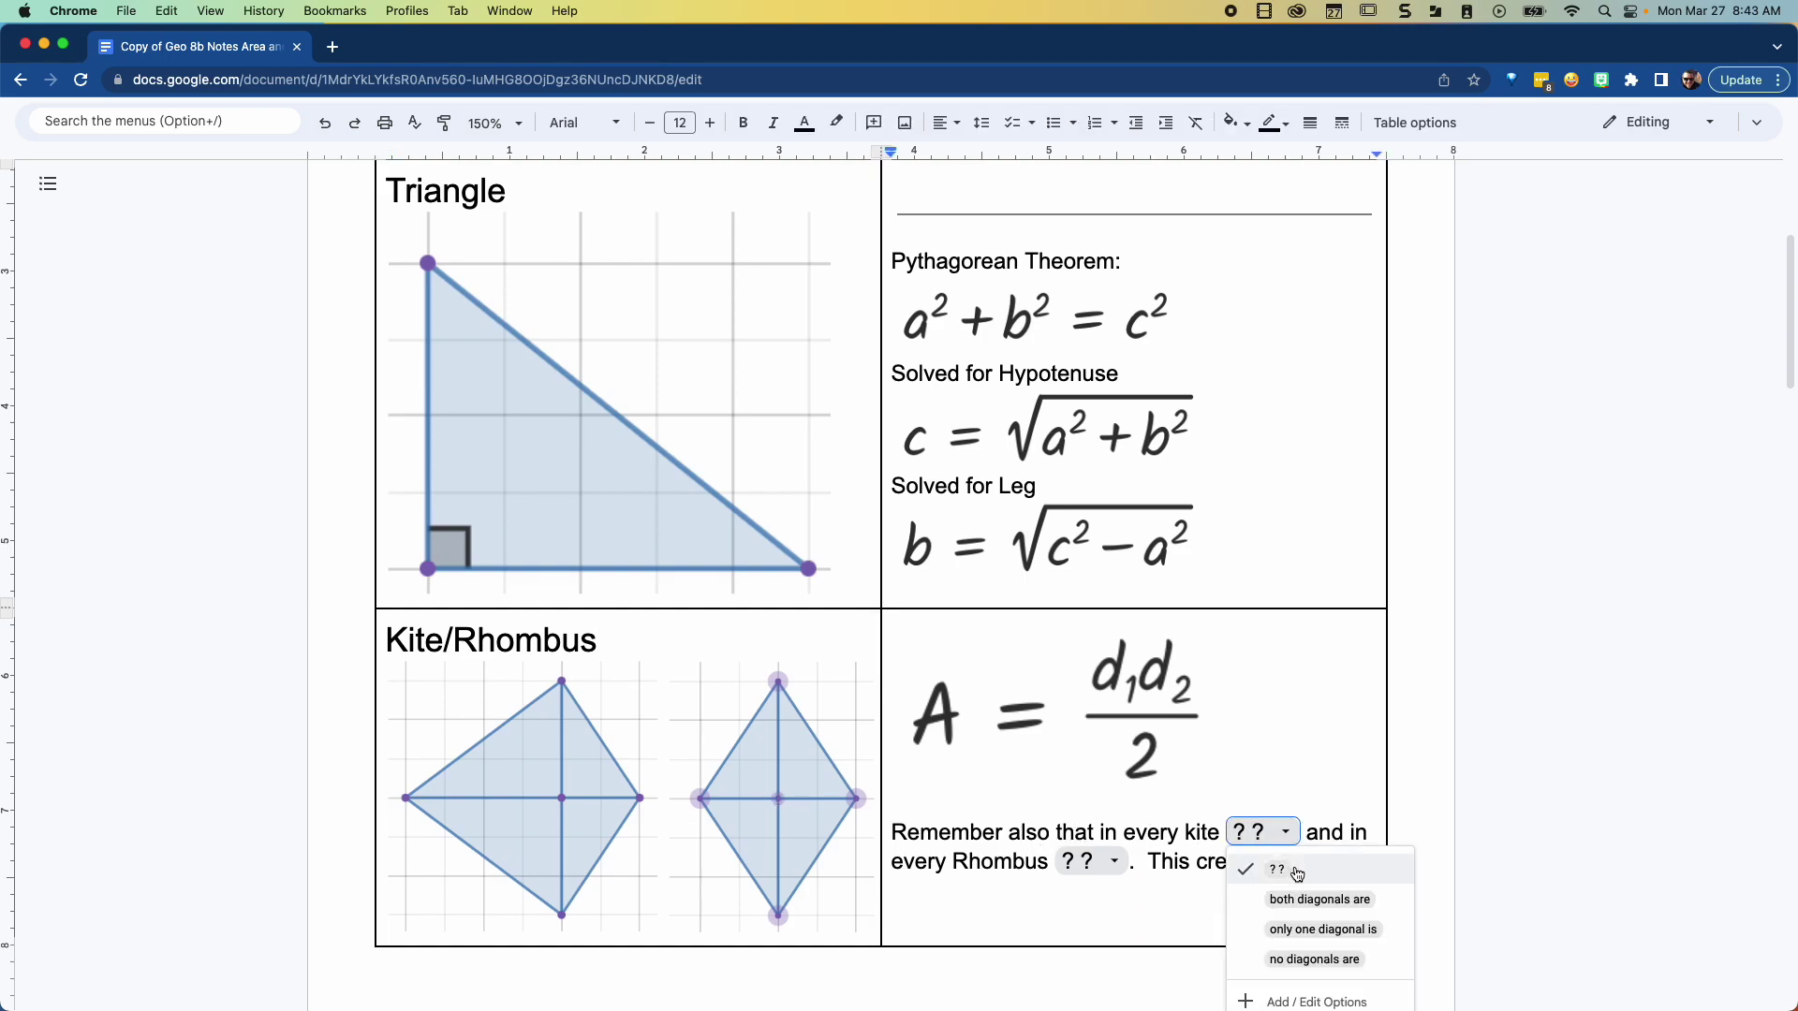
pyautogui.click(1363, 929)
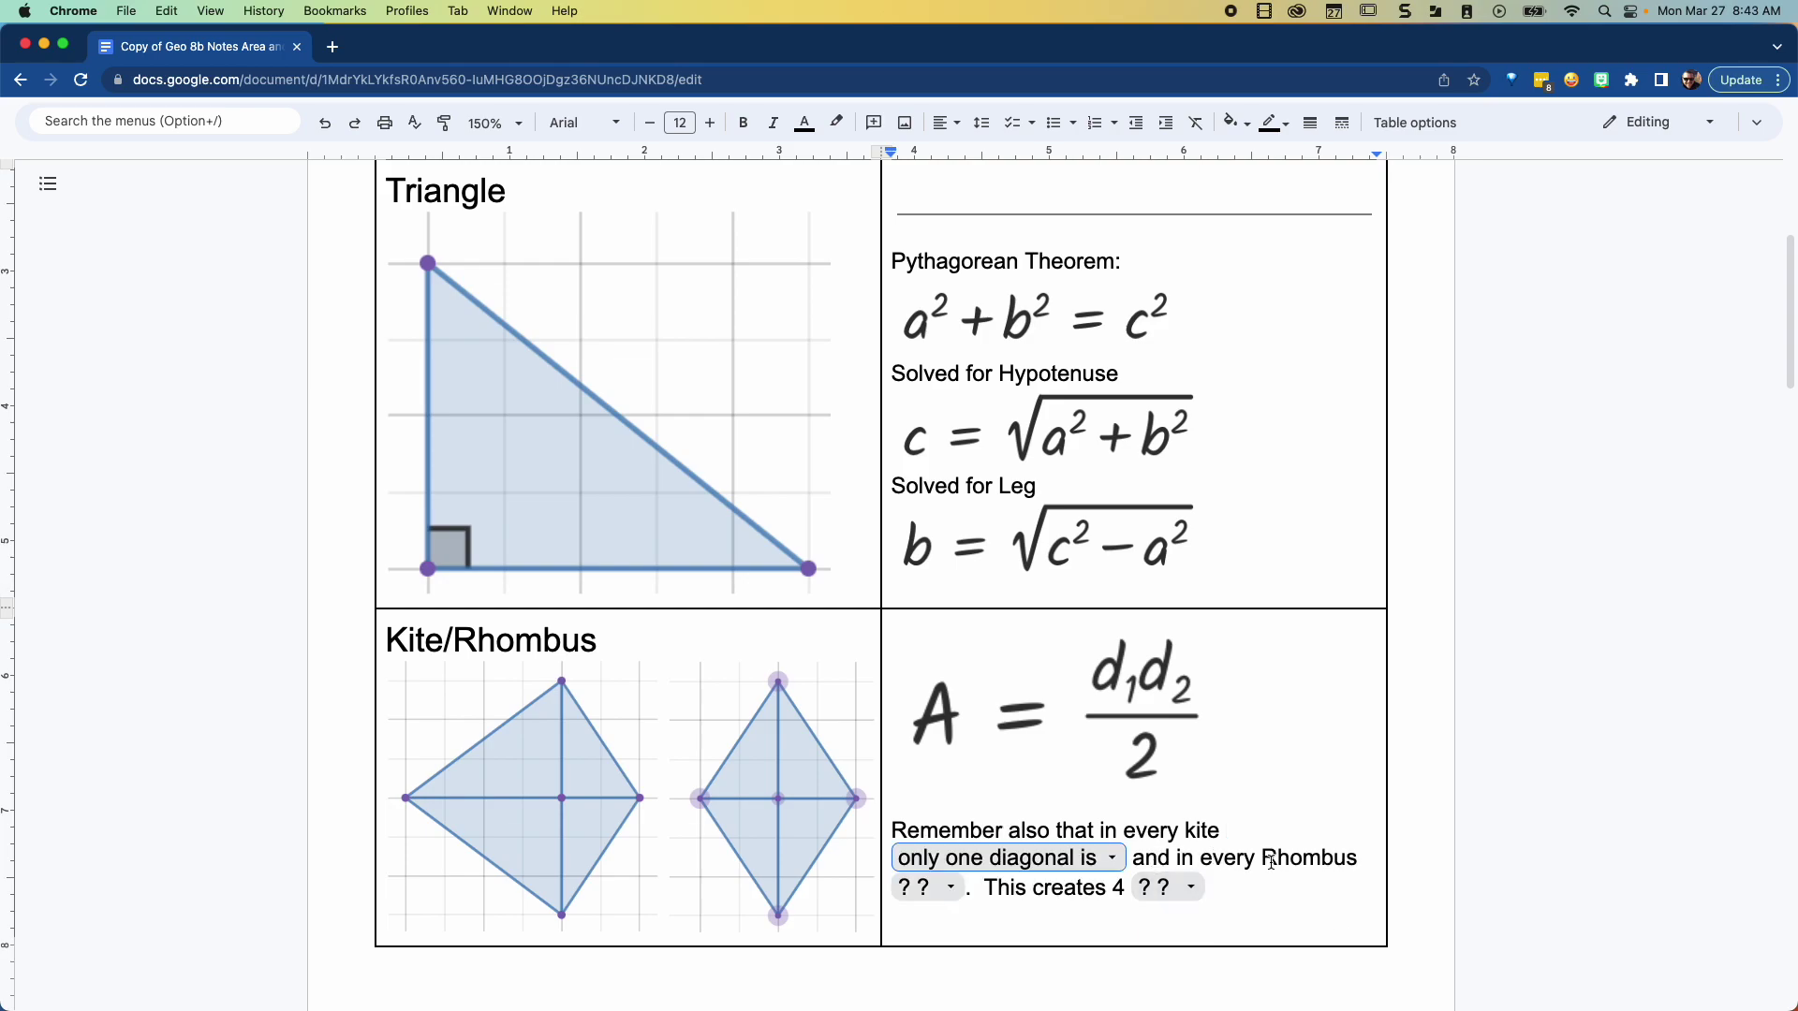
pyautogui.click(1129, 862)
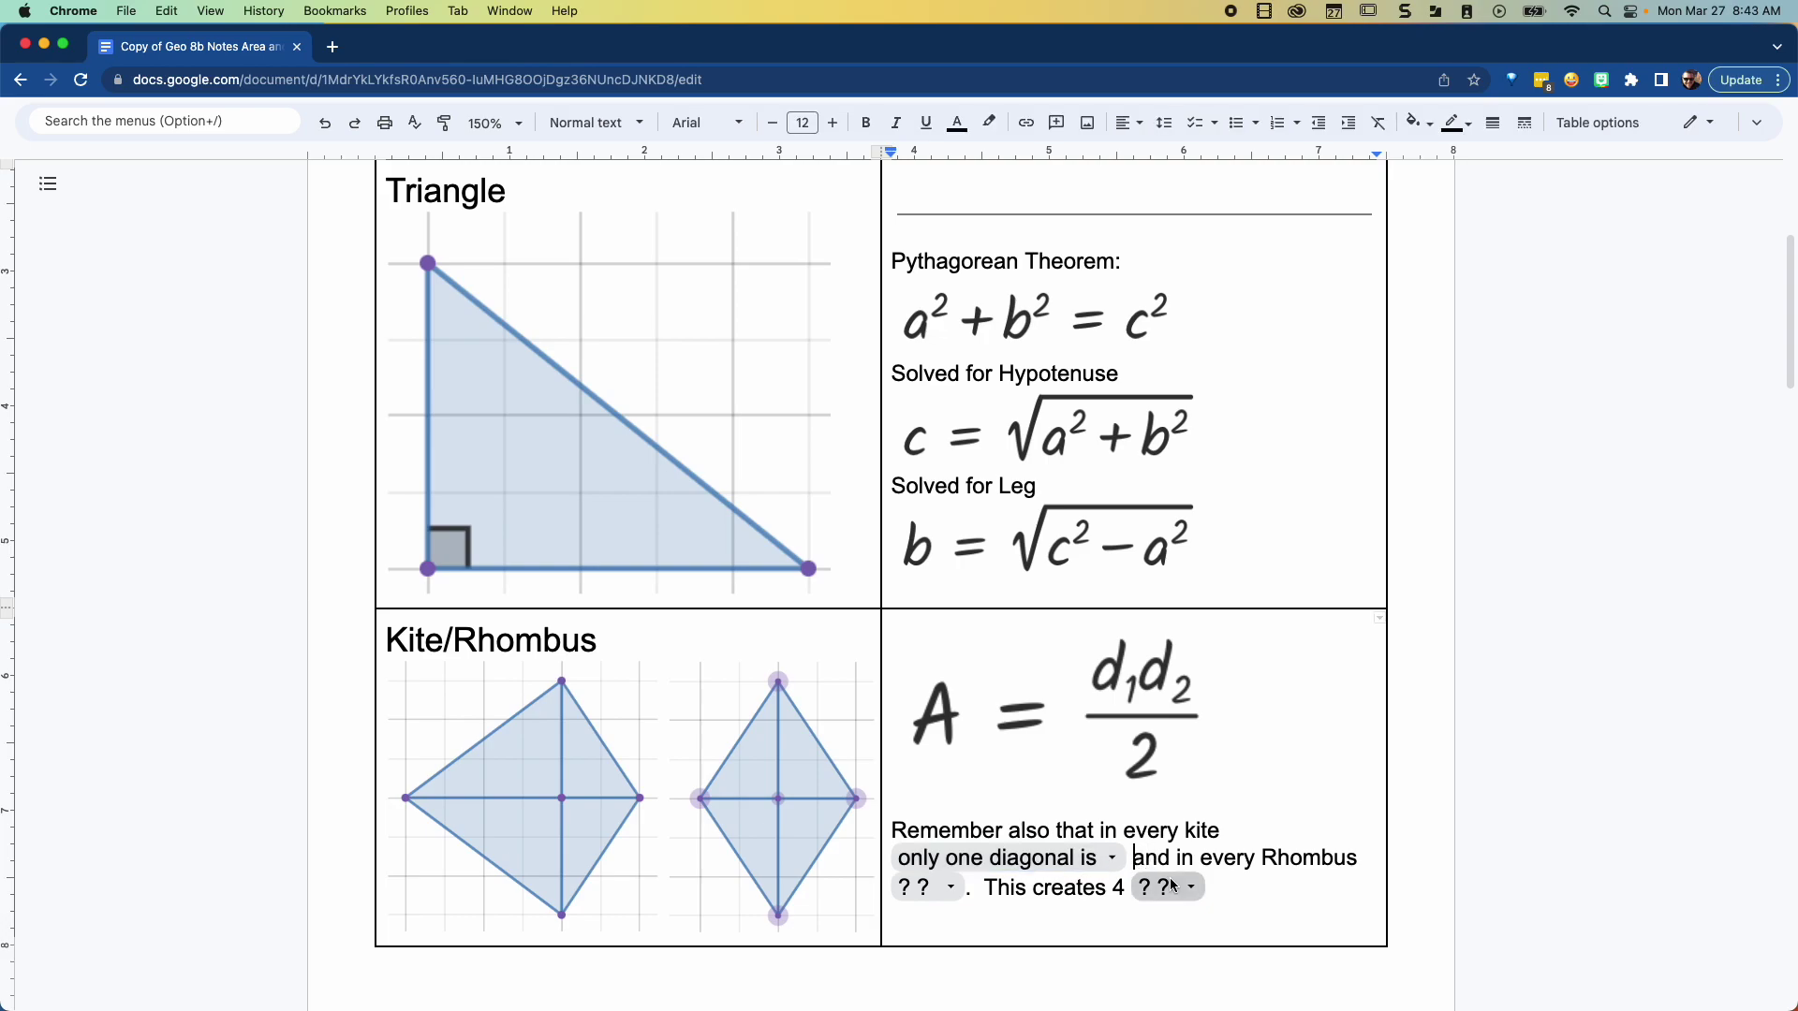
pyautogui.write('bisected')
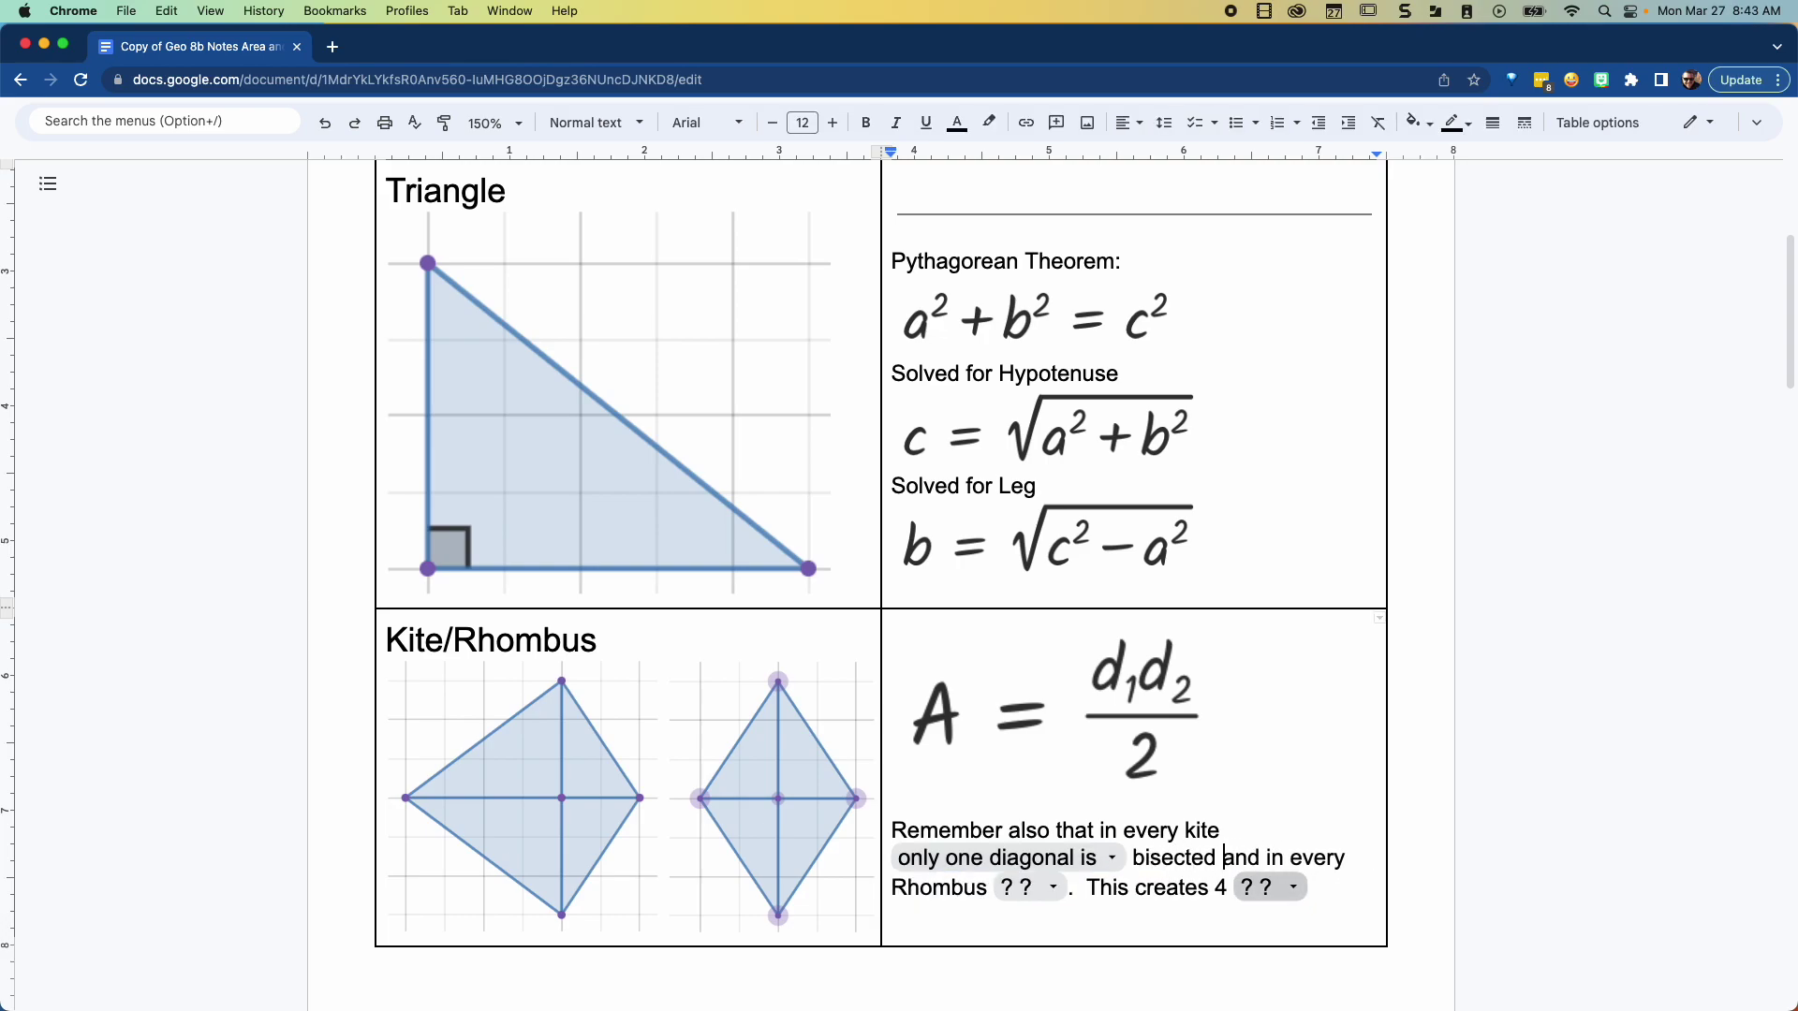
pyautogui.click(1032, 885)
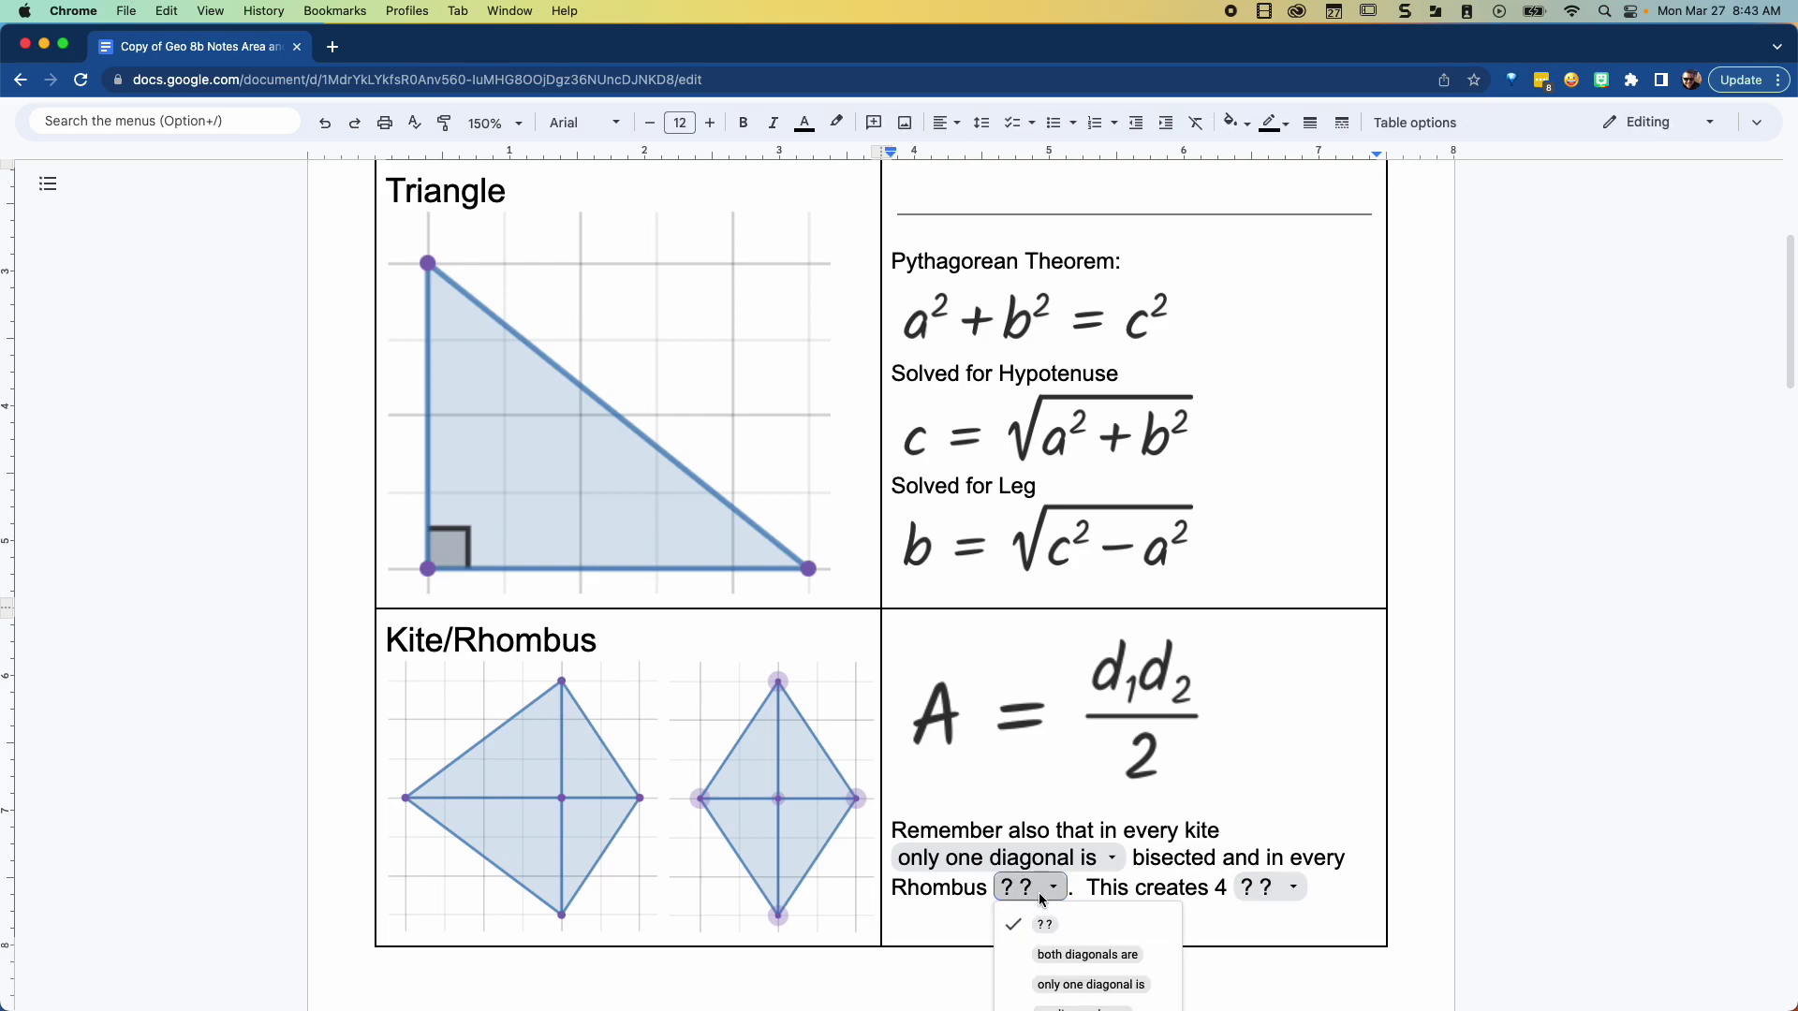
pyautogui.click(1092, 985)
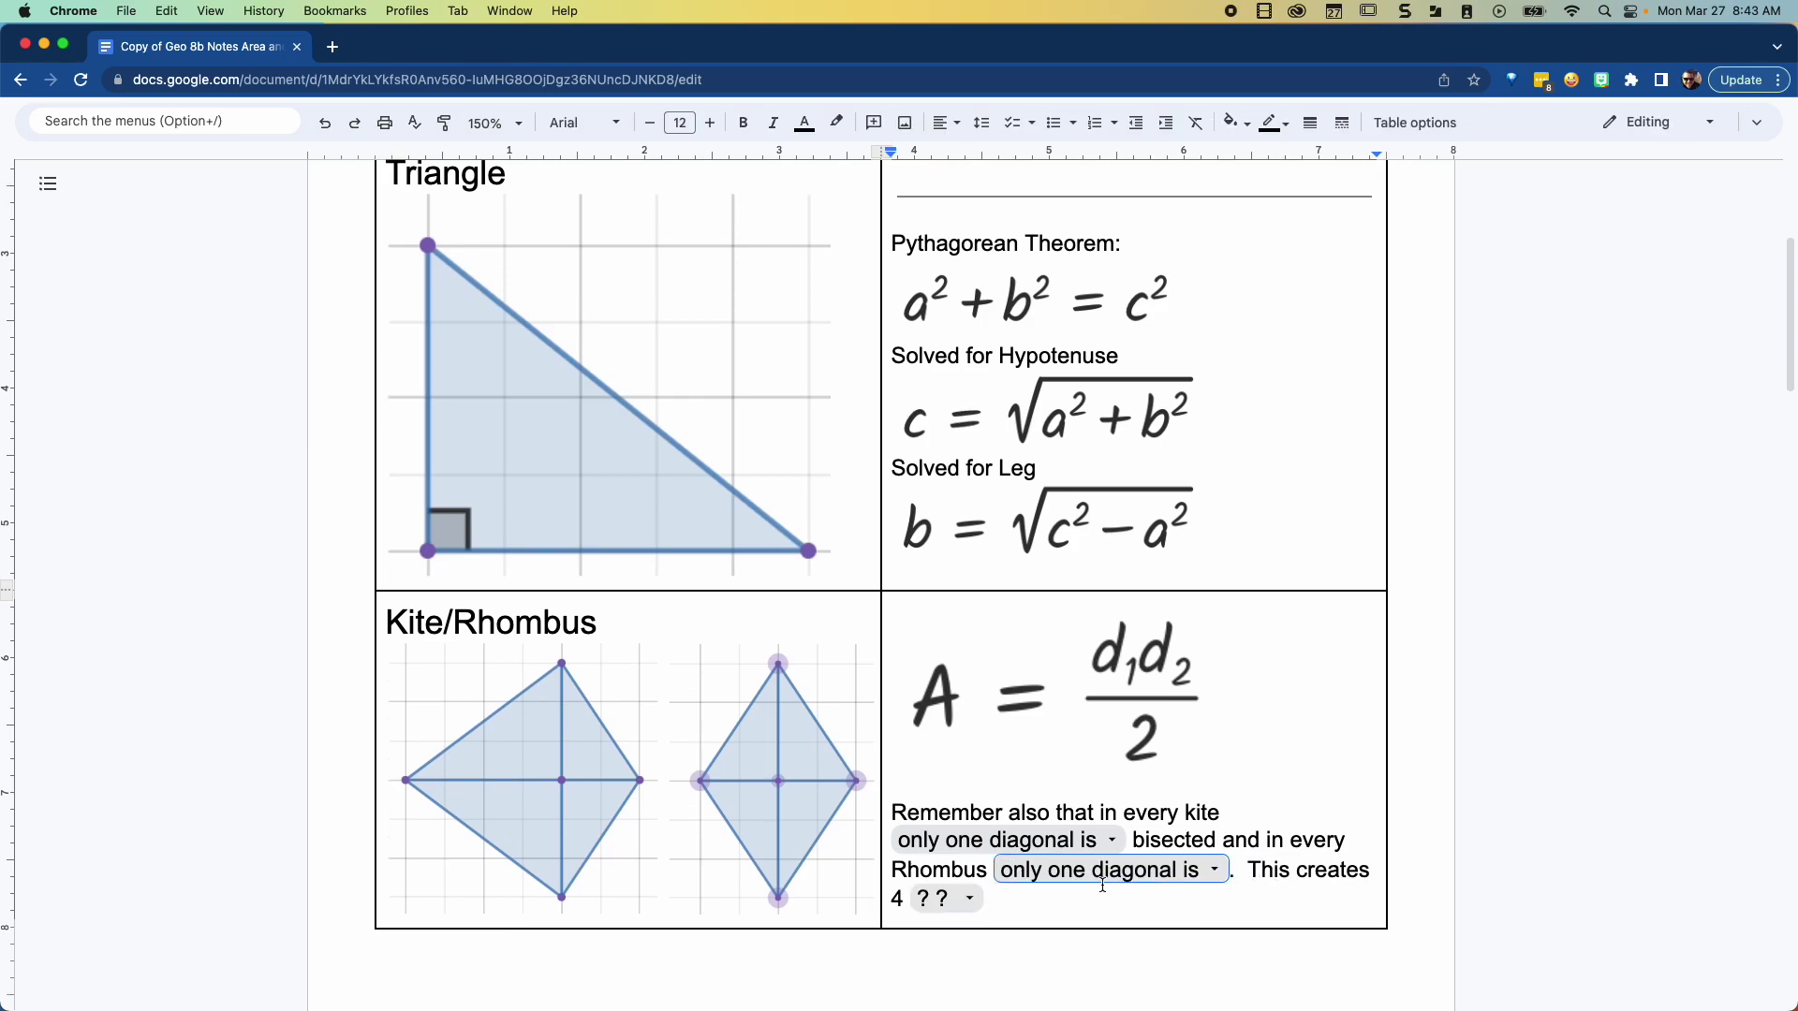
pyautogui.click(1234, 871)
pyautogui.write('b')
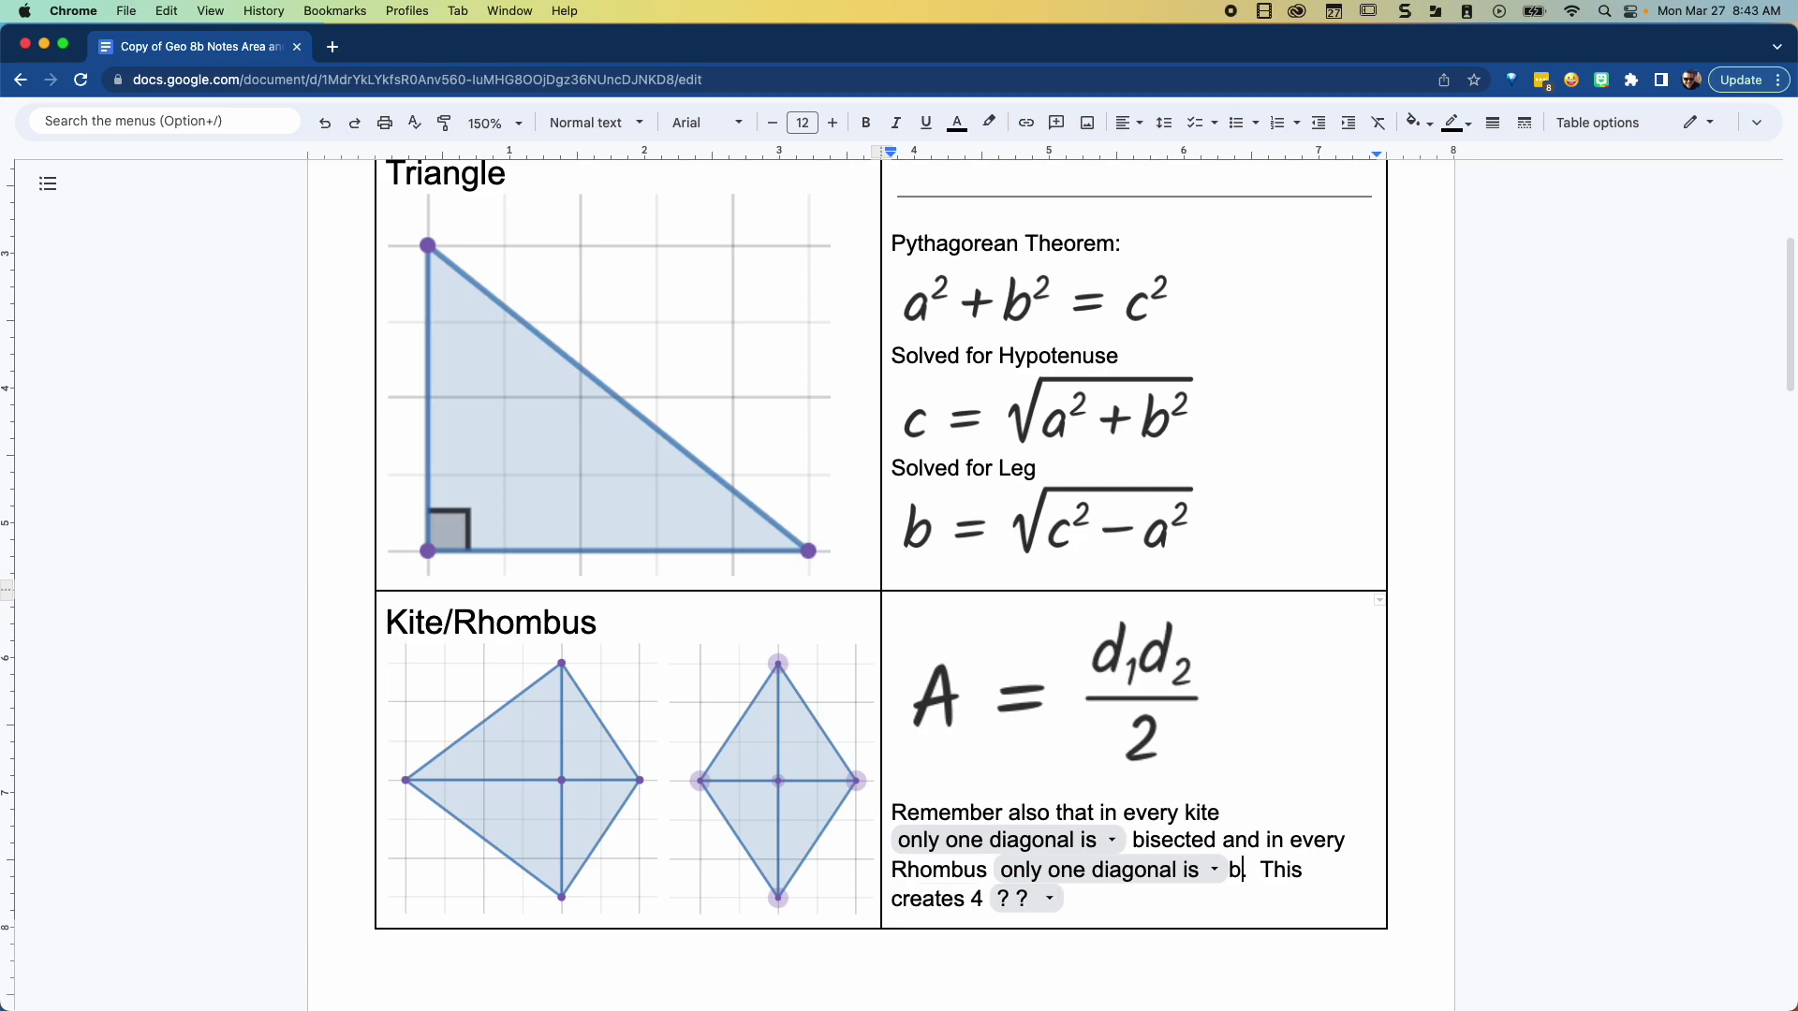
pyautogui.write('isected')
# Step: Fill the triangles blank with '4 right triangles' and remove the extra 4
pyautogui.click(1061, 906)
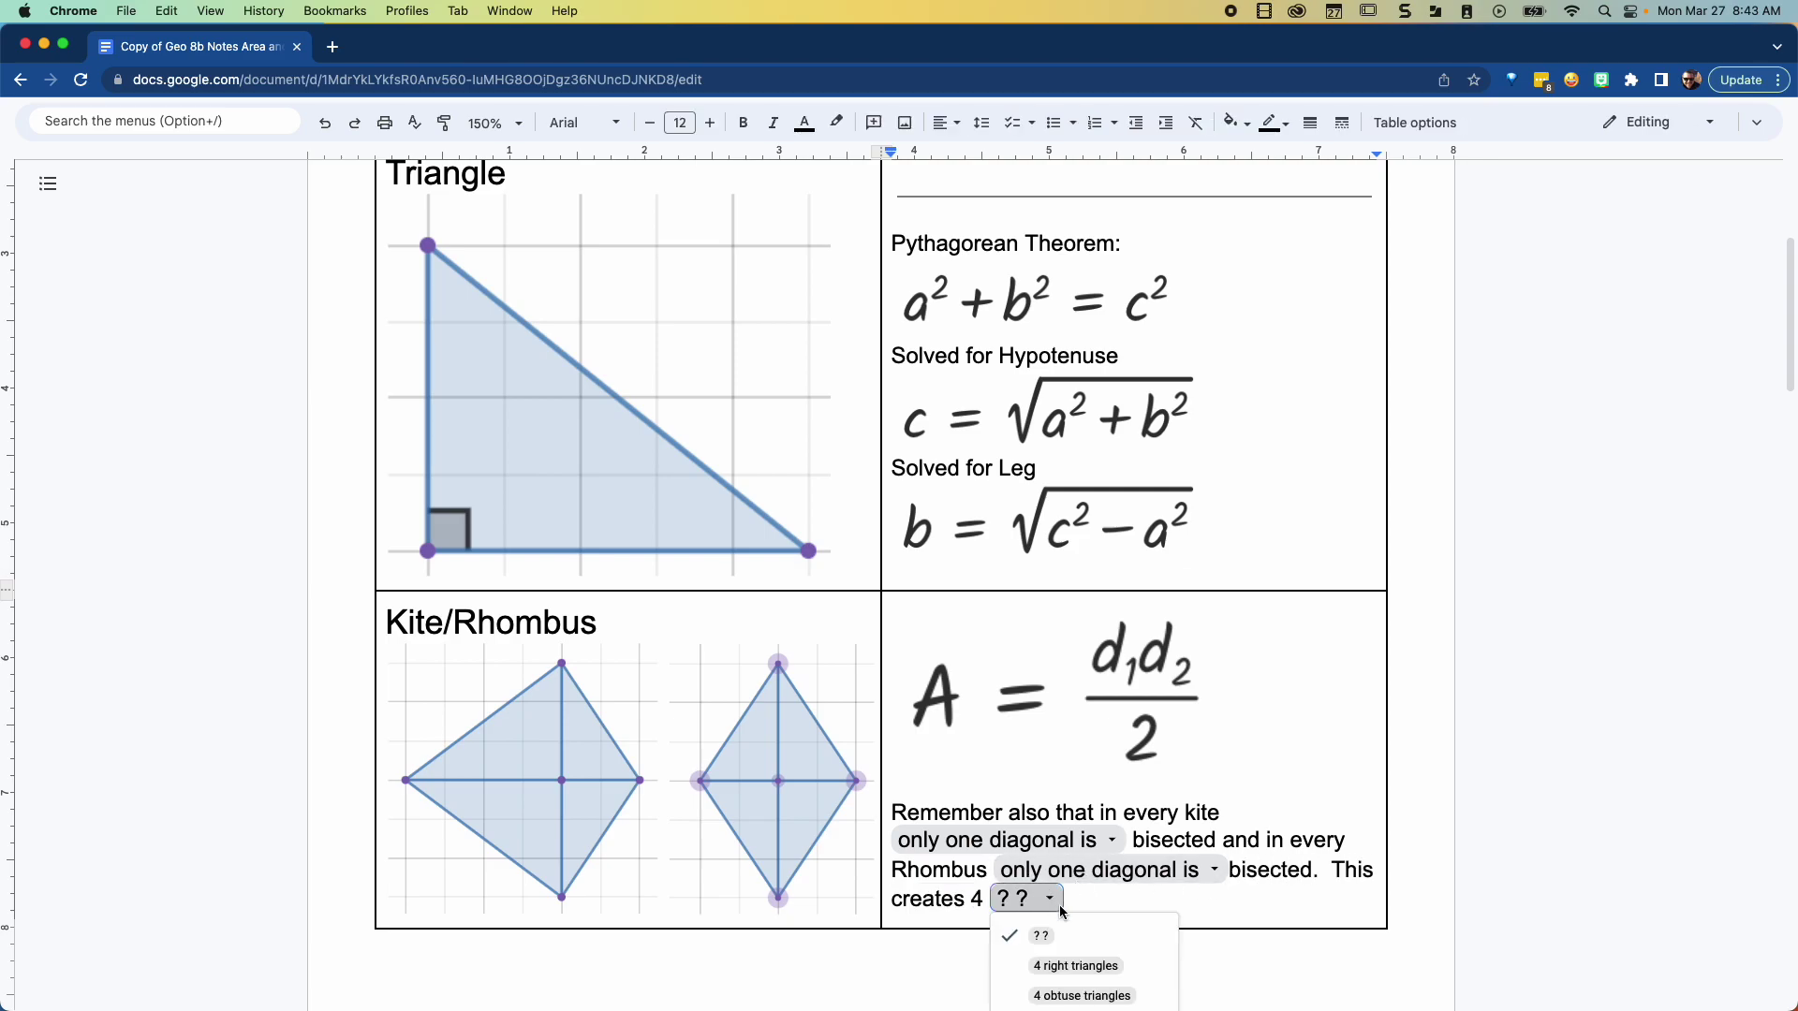
pyautogui.click(1117, 979)
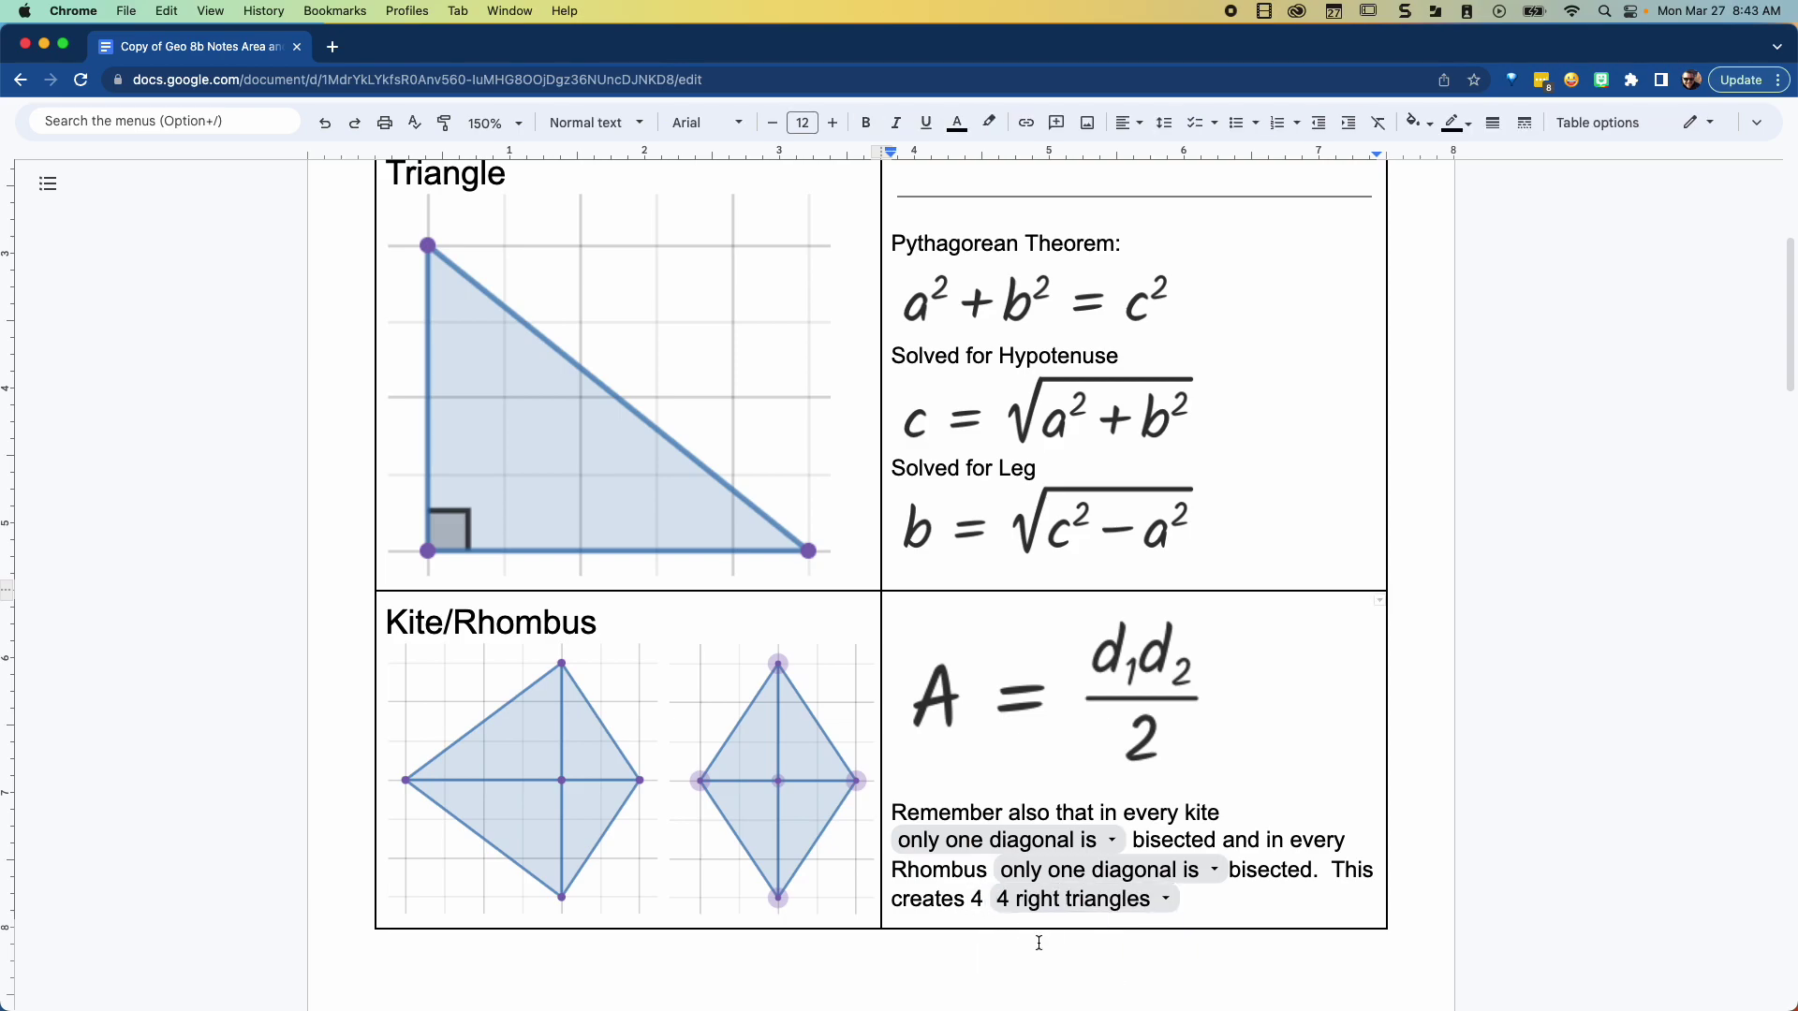
pyautogui.press('BackSpace')
pyautogui.press('BackSpace')
# Step: Scroll to the Triangles and Kites on a Grid table and place the caret in the Triangle Area cell
pyautogui.scroll(-5, 1154, 911)
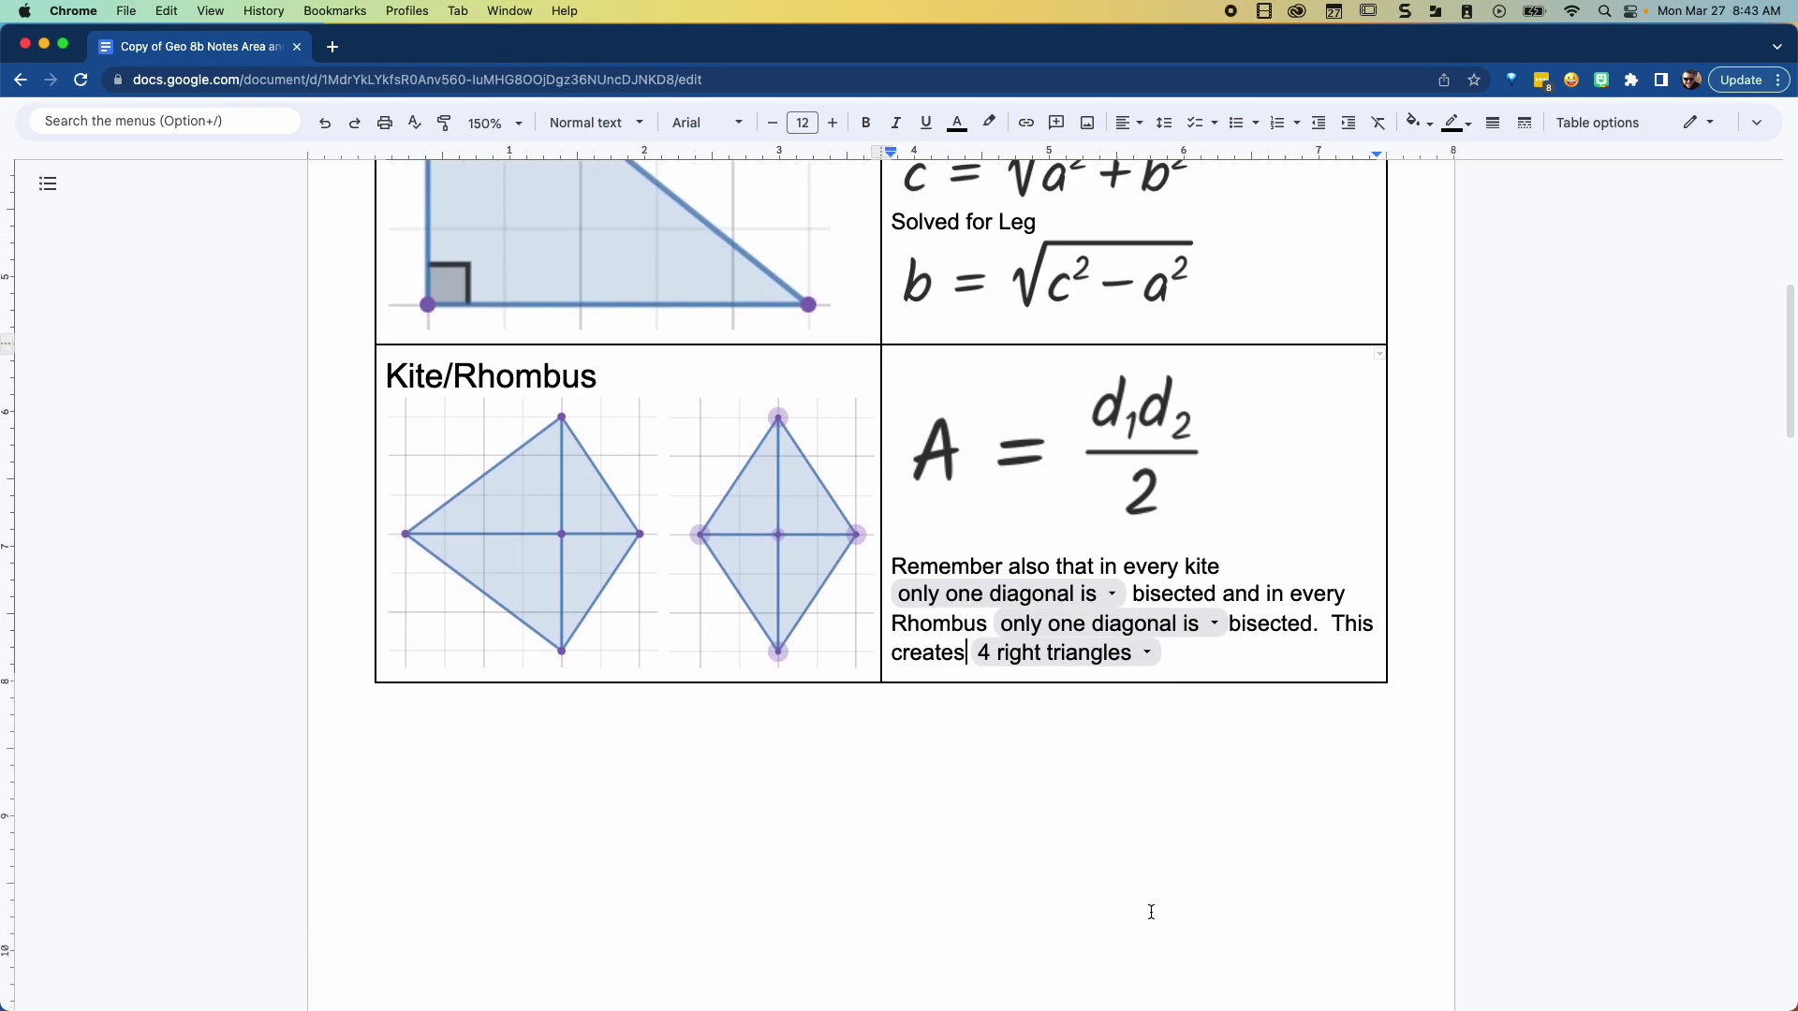
pyautogui.scroll(-7, 1154, 911)
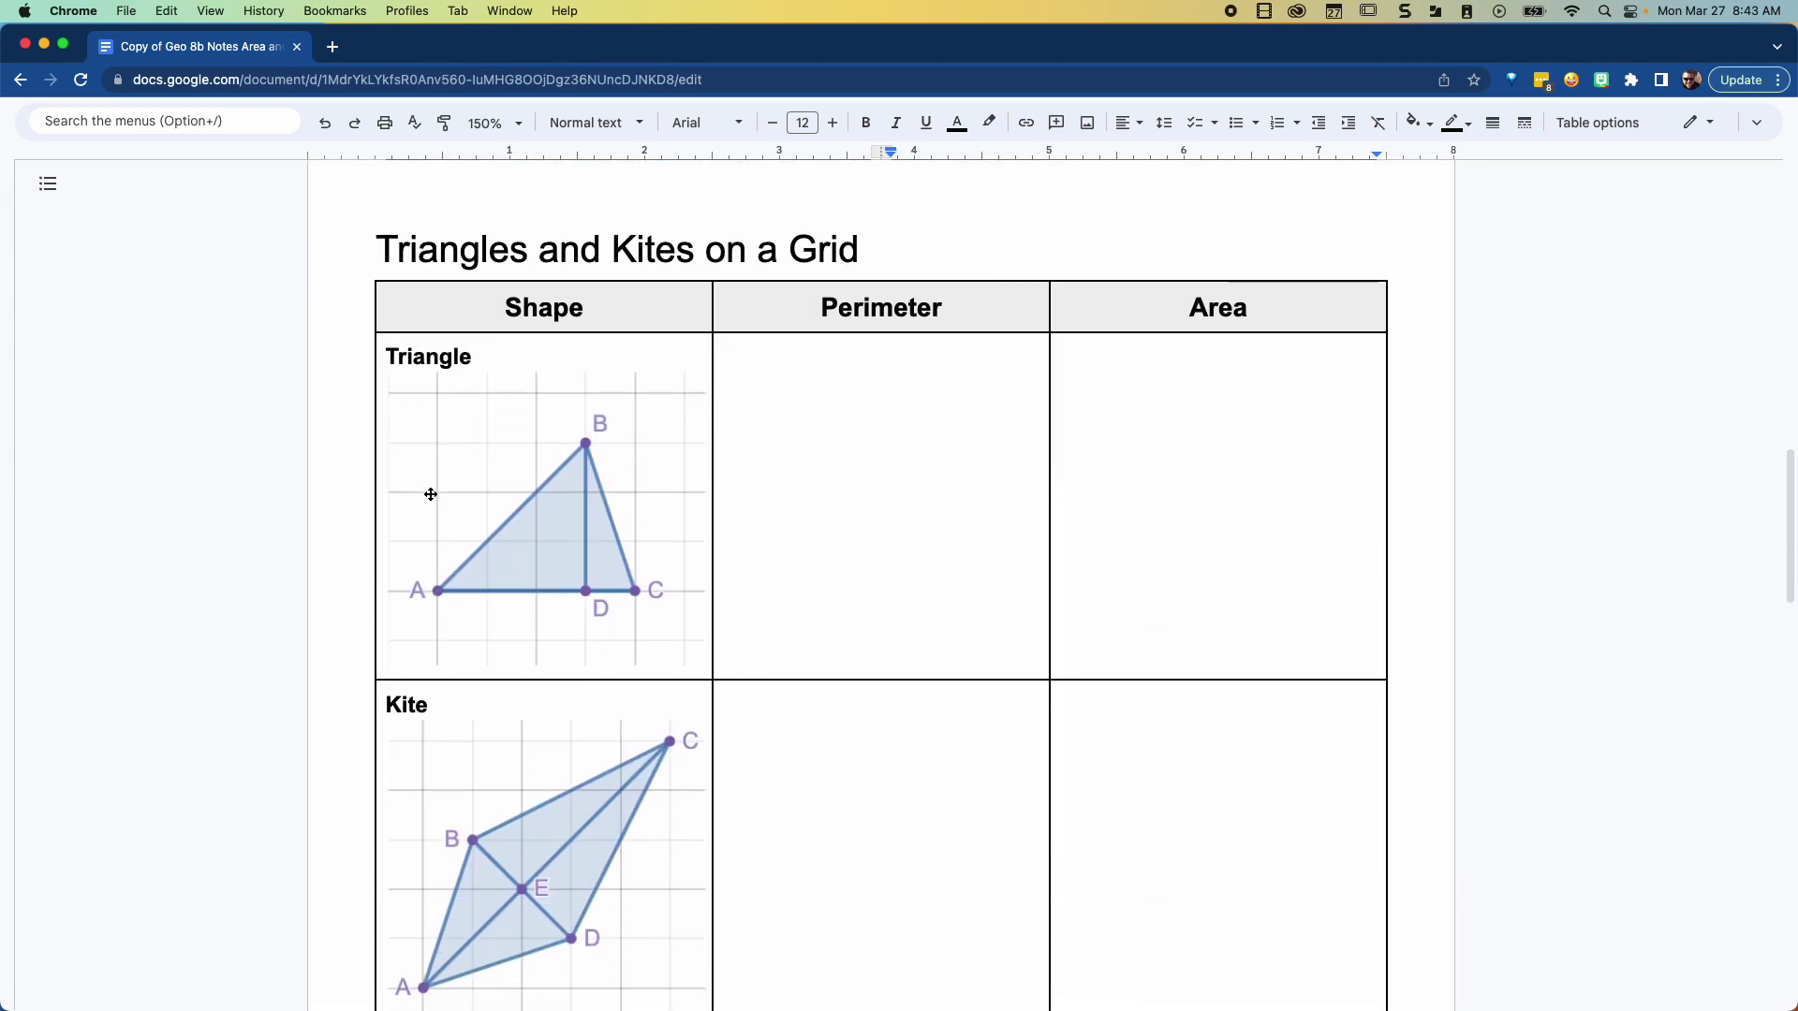
pyautogui.scroll(-3, 637, 579)
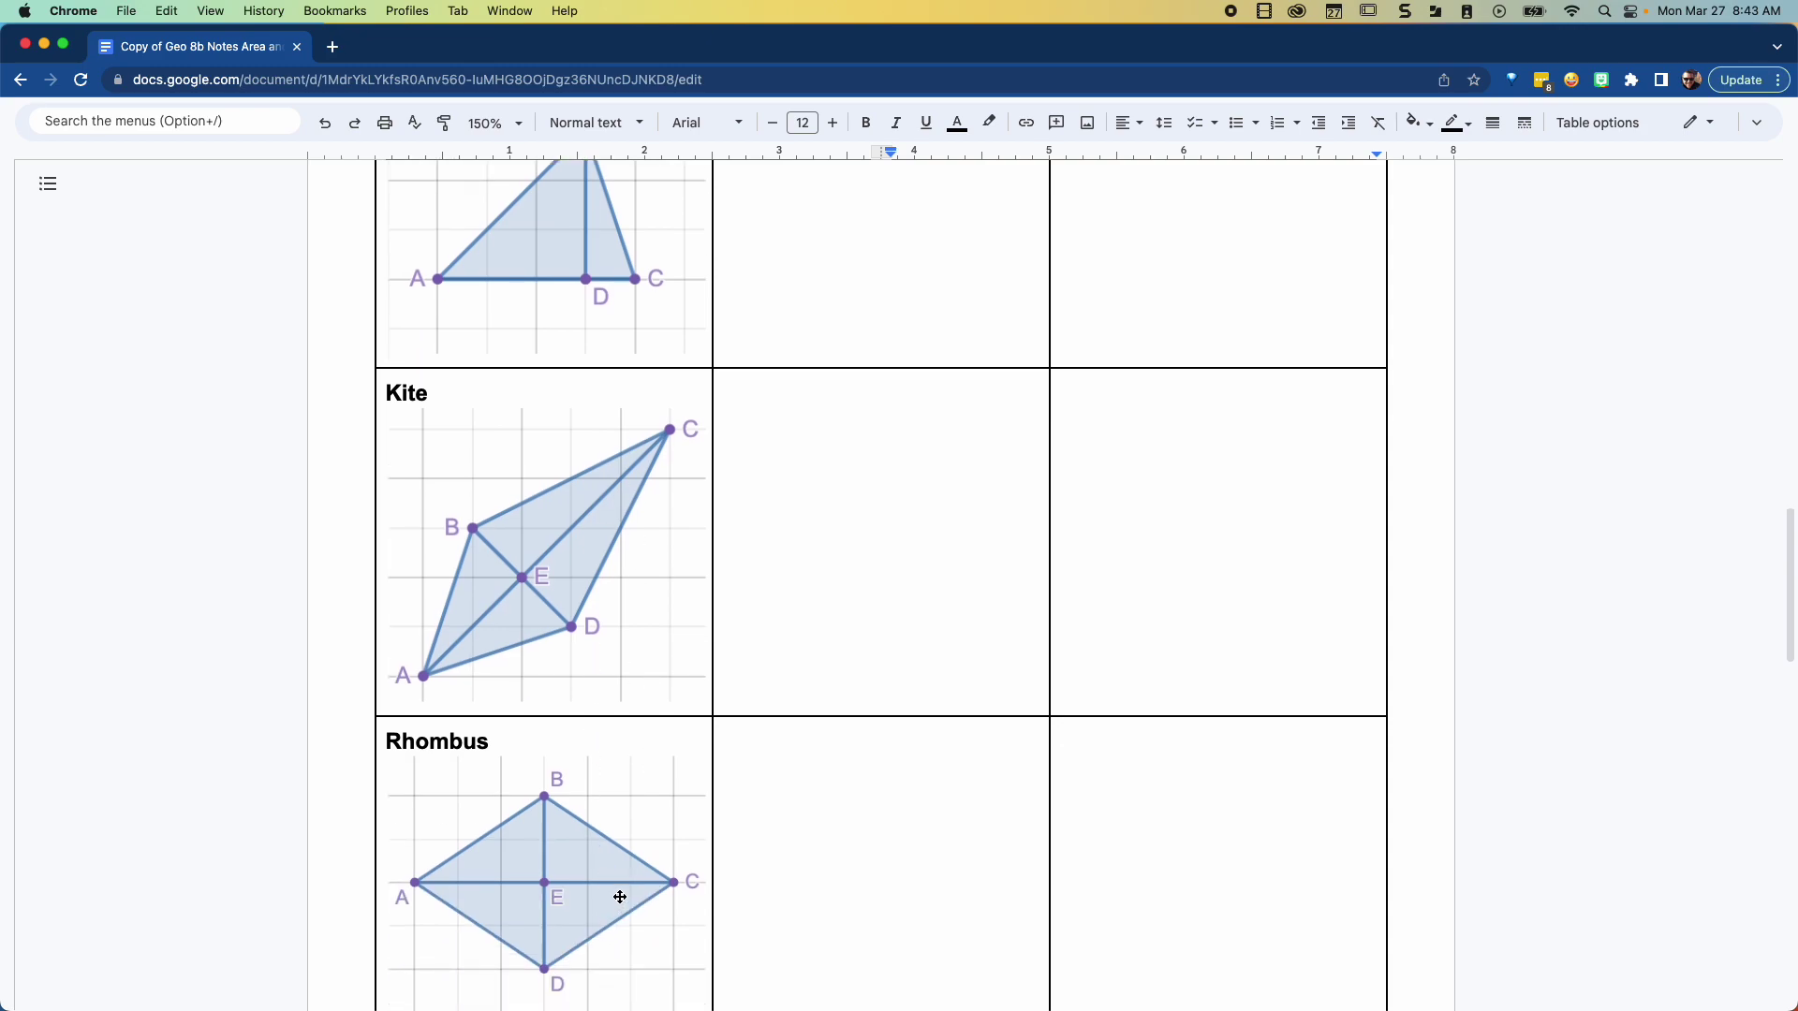
pyautogui.scroll(3, 618, 892)
pyautogui.scroll(2, 623, 892)
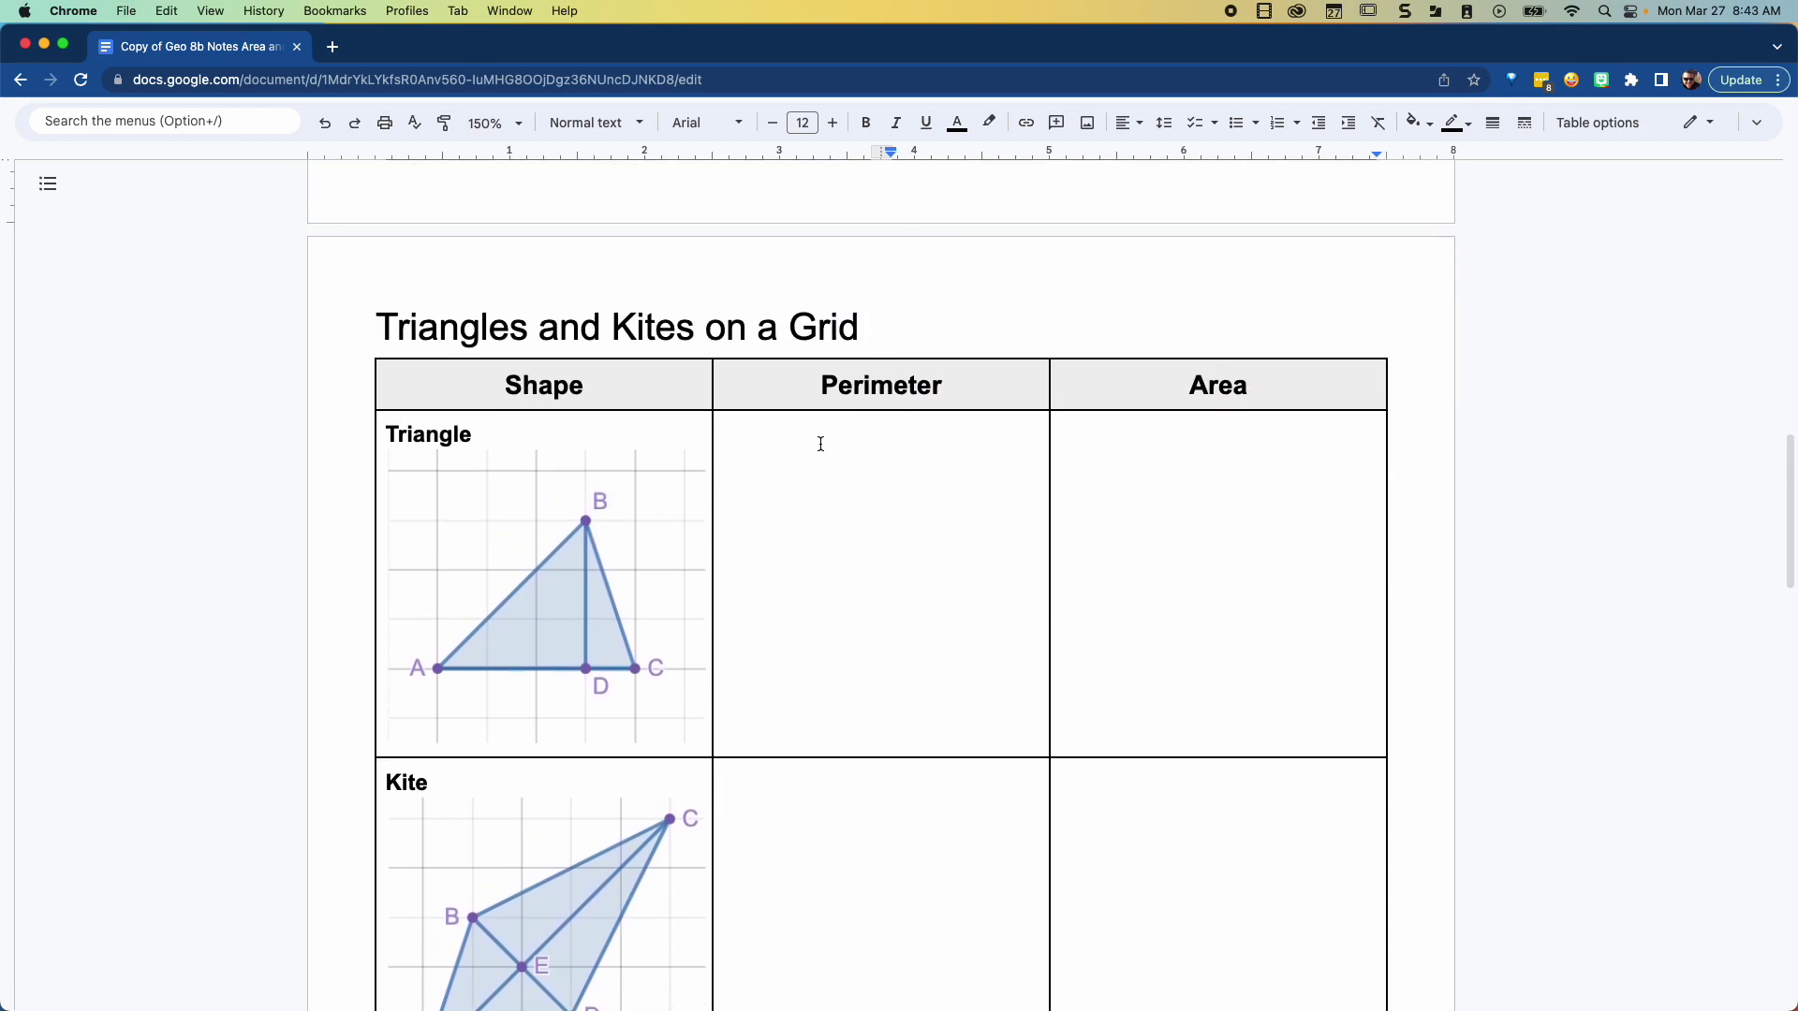
pyautogui.click(838, 487)
pyautogui.click(1236, 515)
pyautogui.click(605, 726)
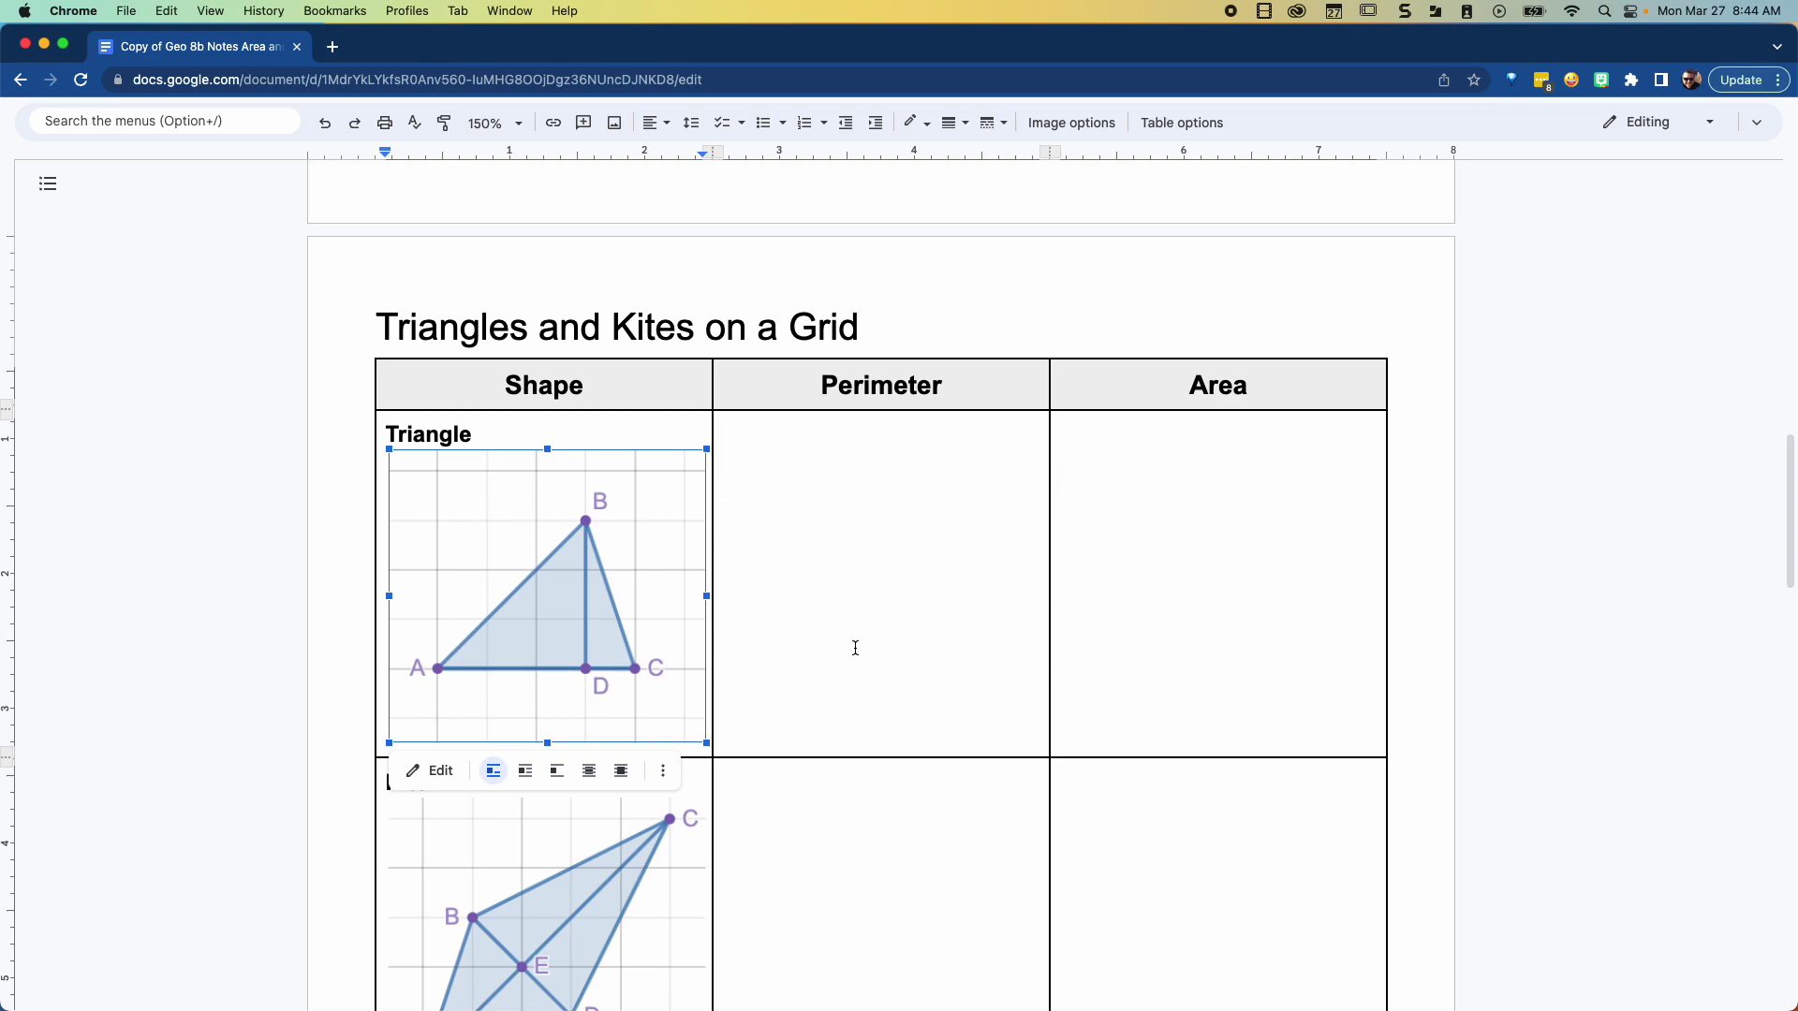
pyautogui.click(1211, 625)
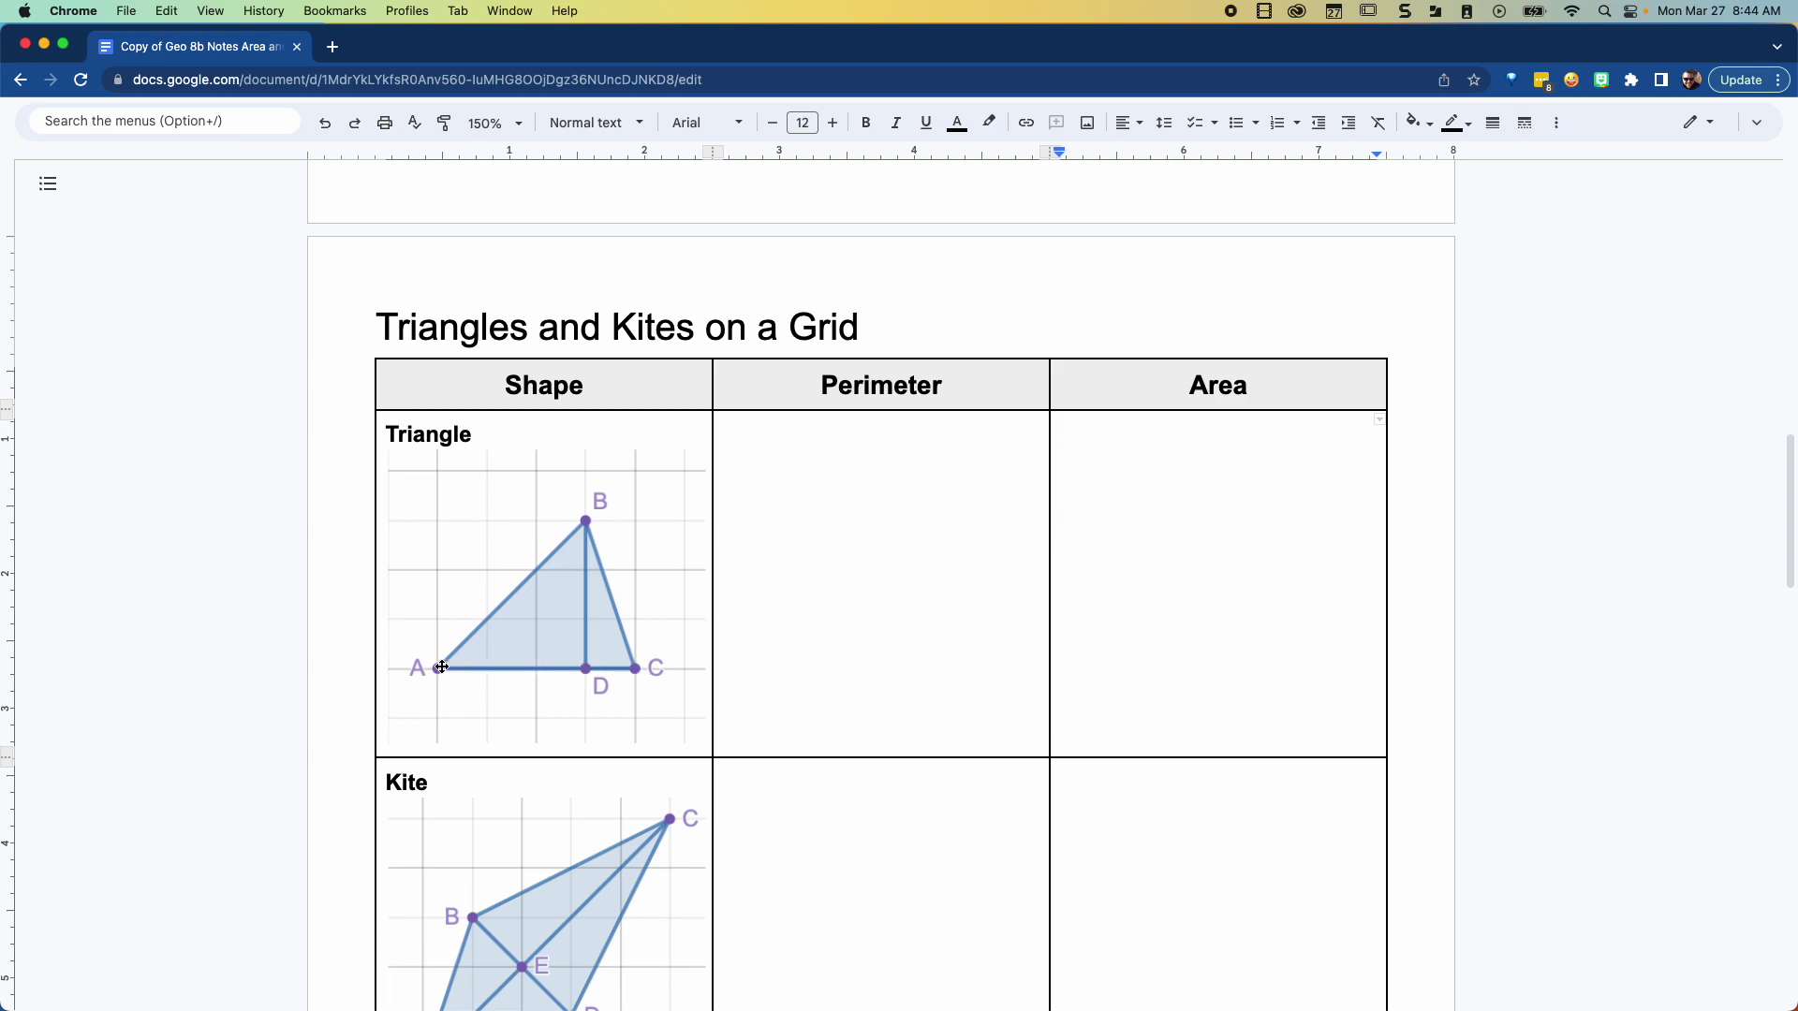
pyautogui.click(1210, 586)
# Step: Open math.new in a new browser tab, correcting the mistyped address
pyautogui.click(332, 46)
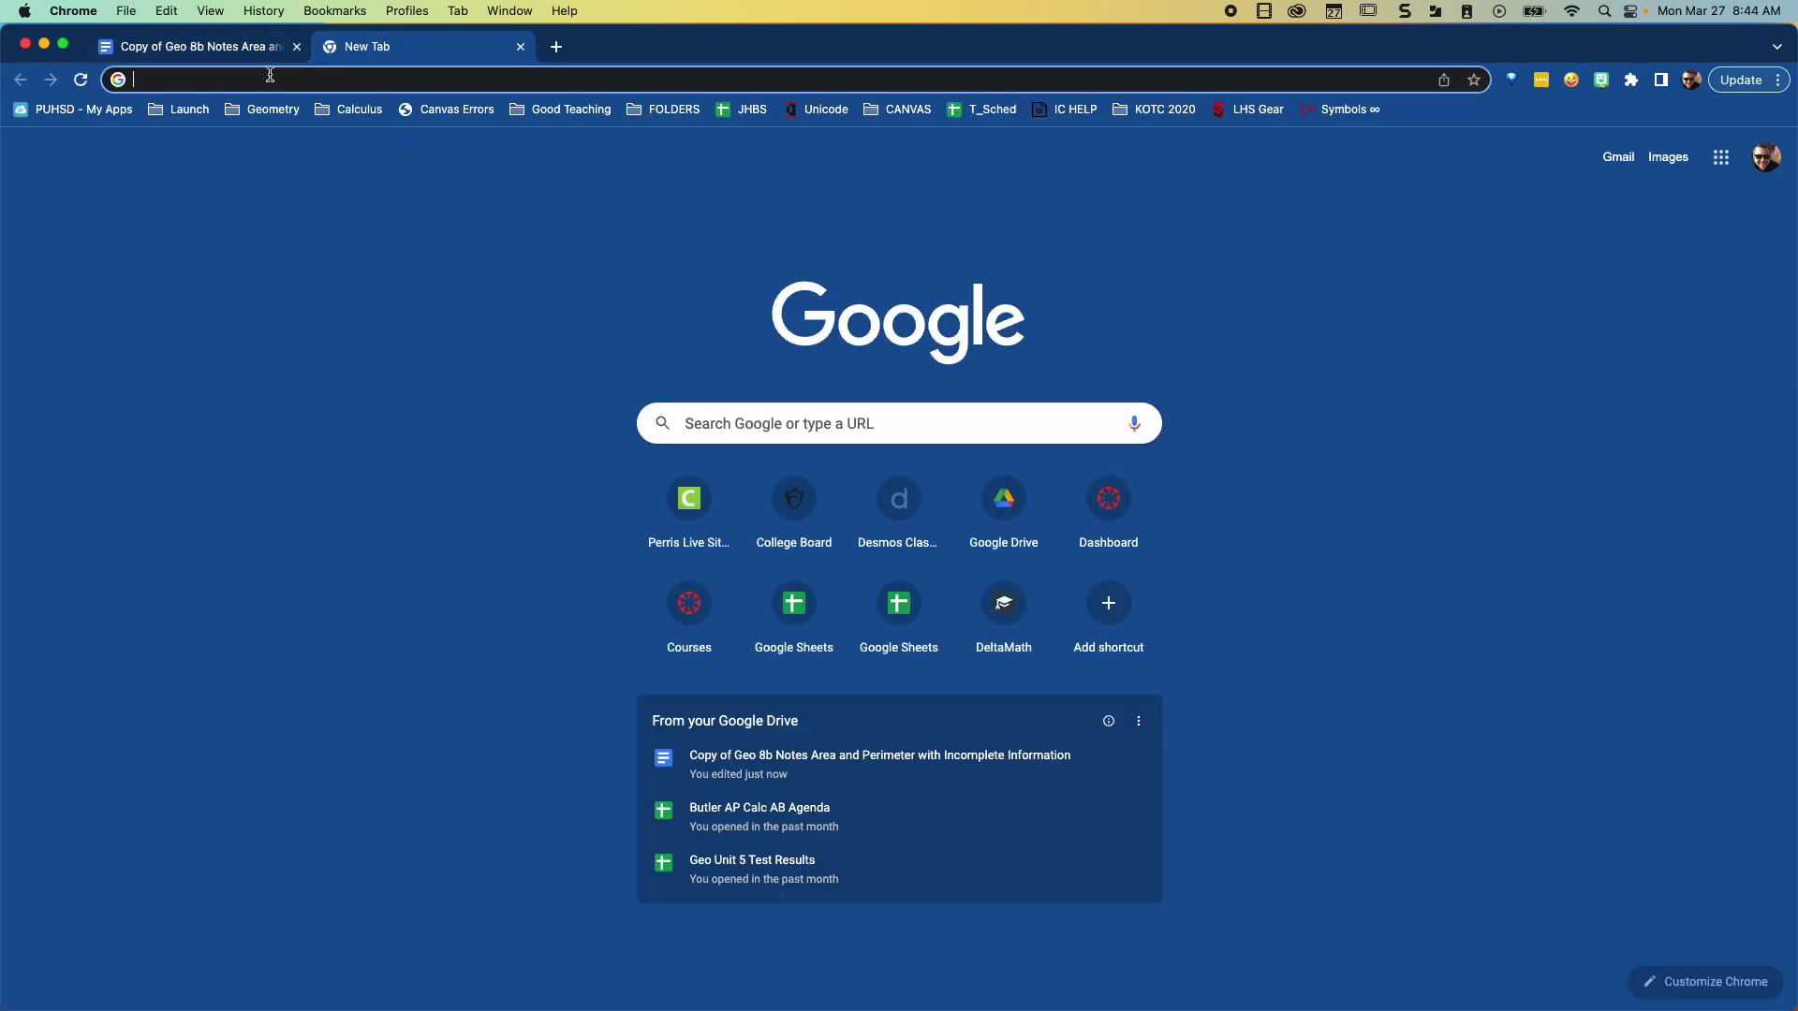
pyautogui.write('math.mew')
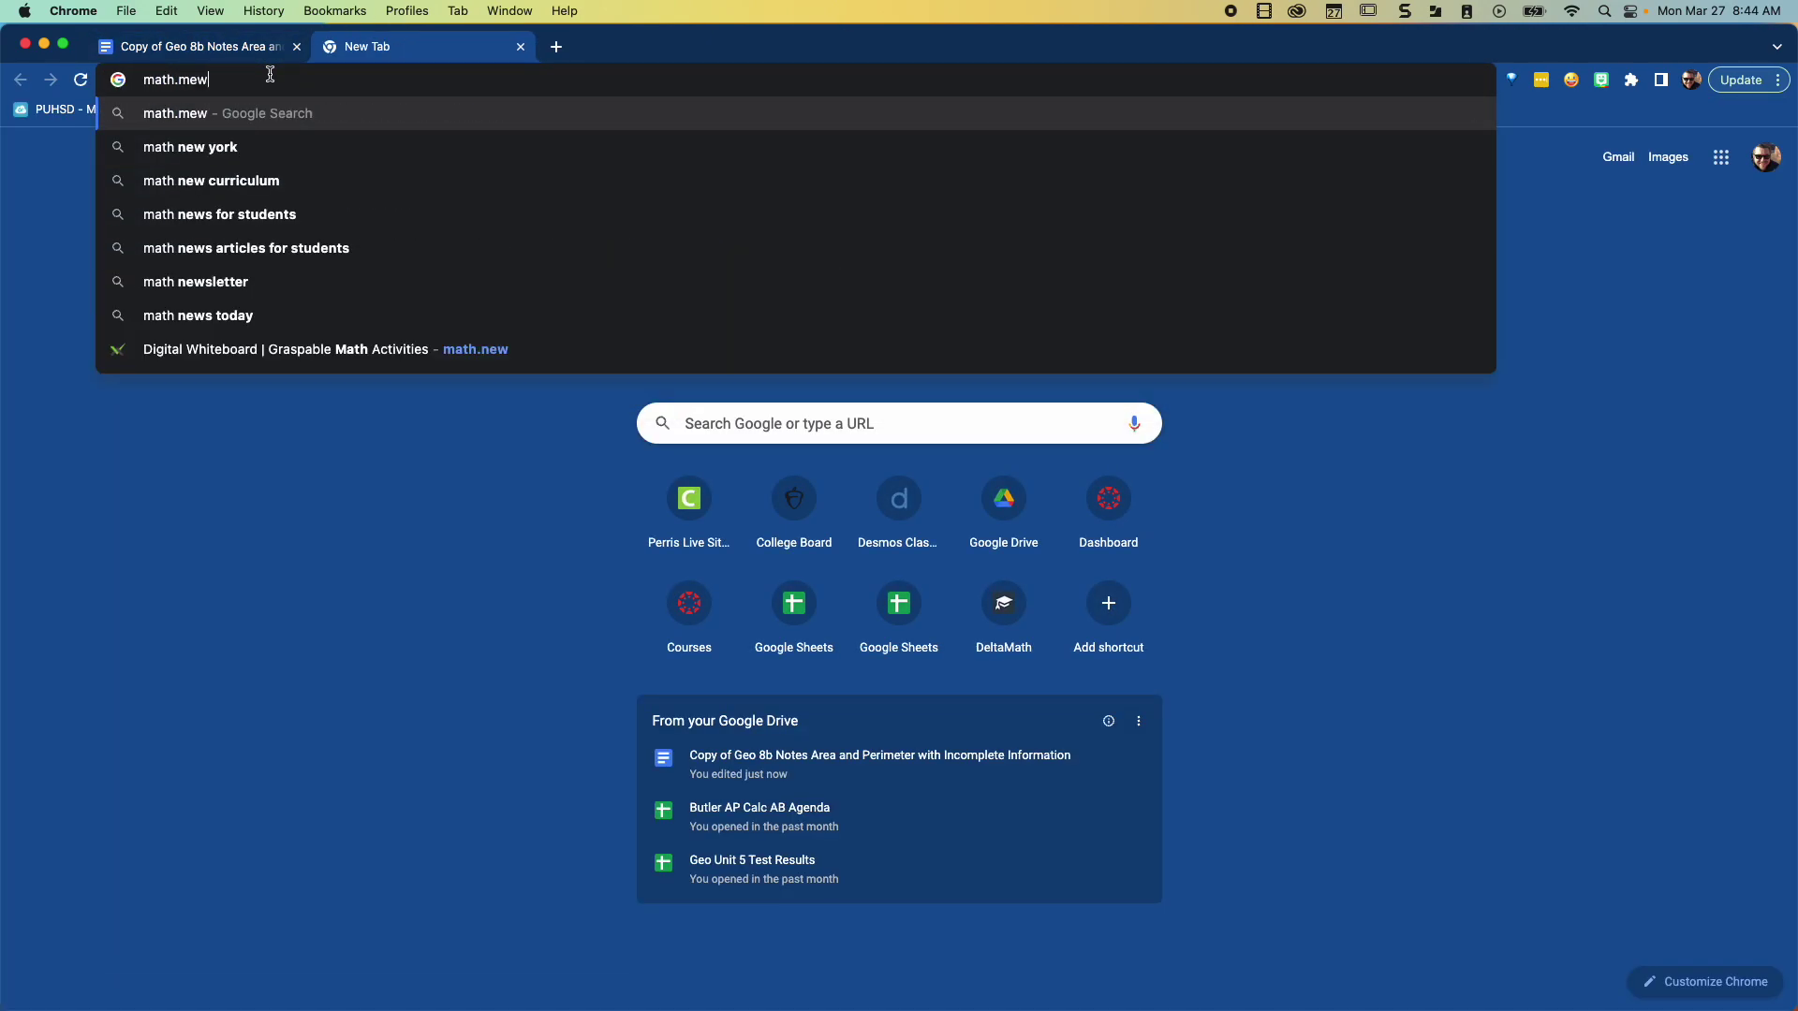
pyautogui.press('BackSpace')
pyautogui.press('BackSpace')
pyautogui.press('BackSpace')
pyautogui.write('j')
pyautogui.press('BackSpace')
pyautogui.write('new')
pyautogui.press('Return')
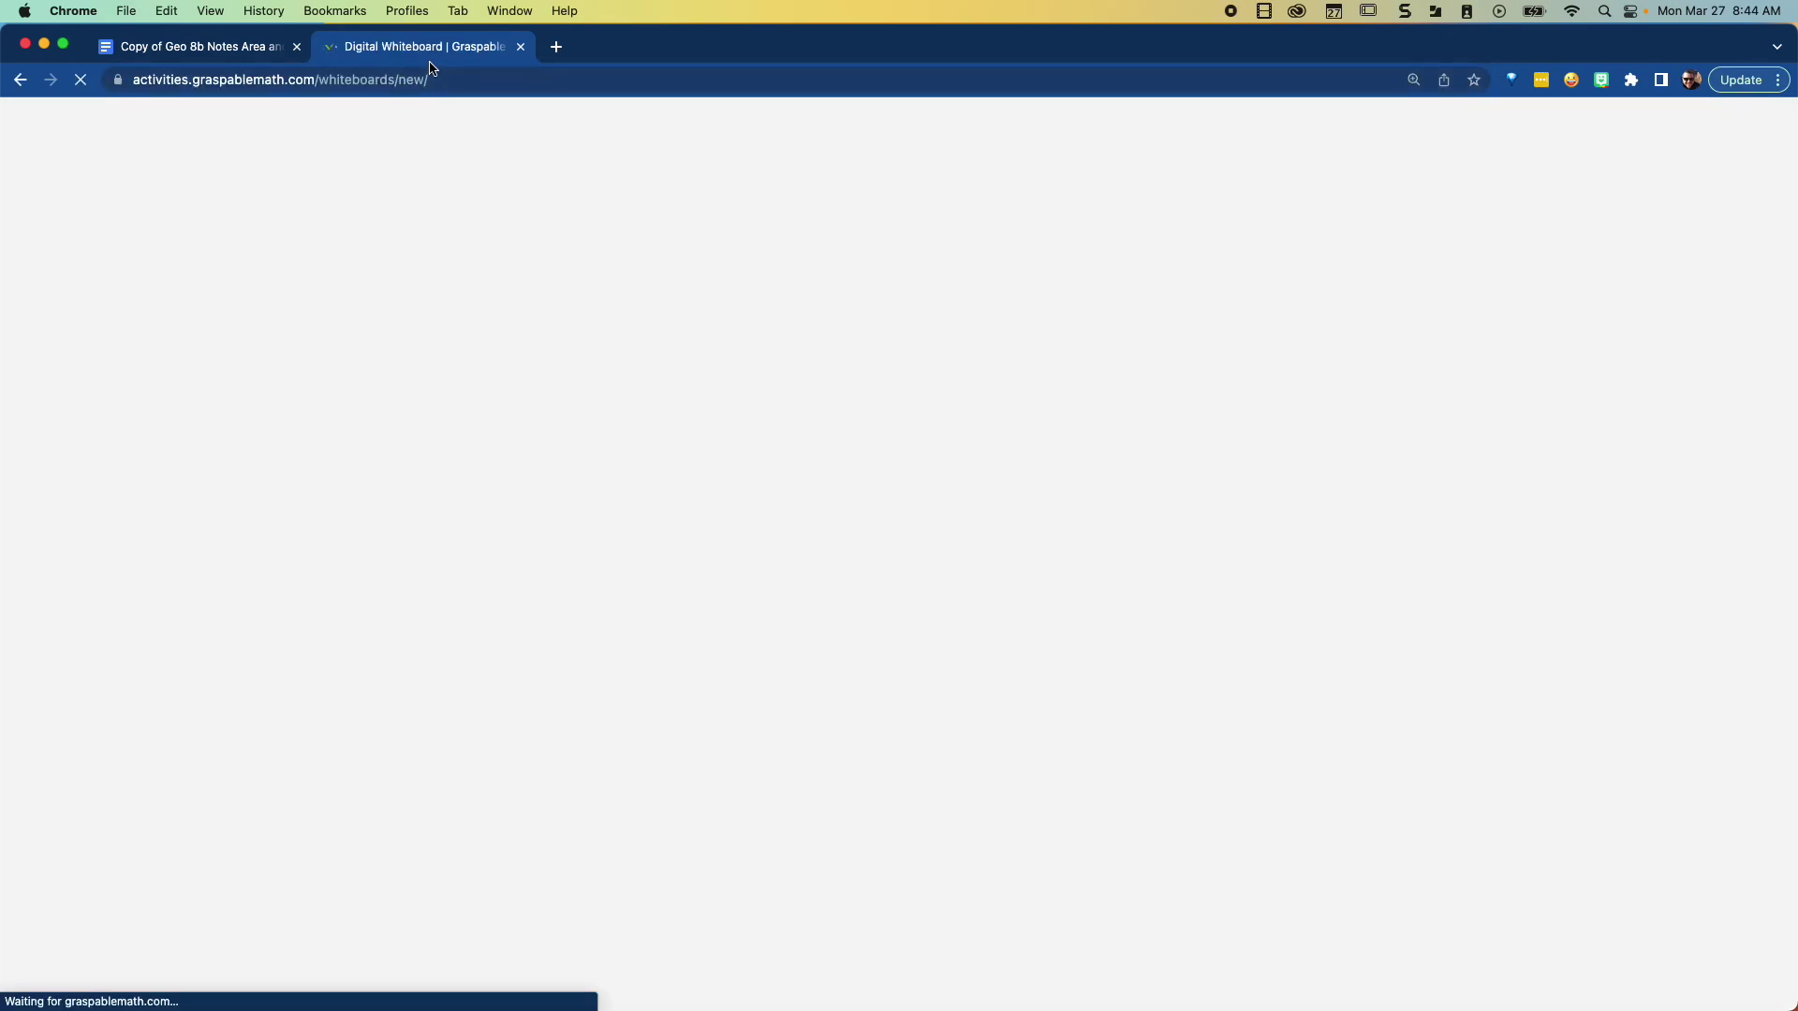
# Step: Drag the whiteboard tab into its own window and tile it beside the notes
pyautogui.moveTo(449, 47); pyautogui.dragTo(216, 91)
pyautogui.moveTo(73, 89)
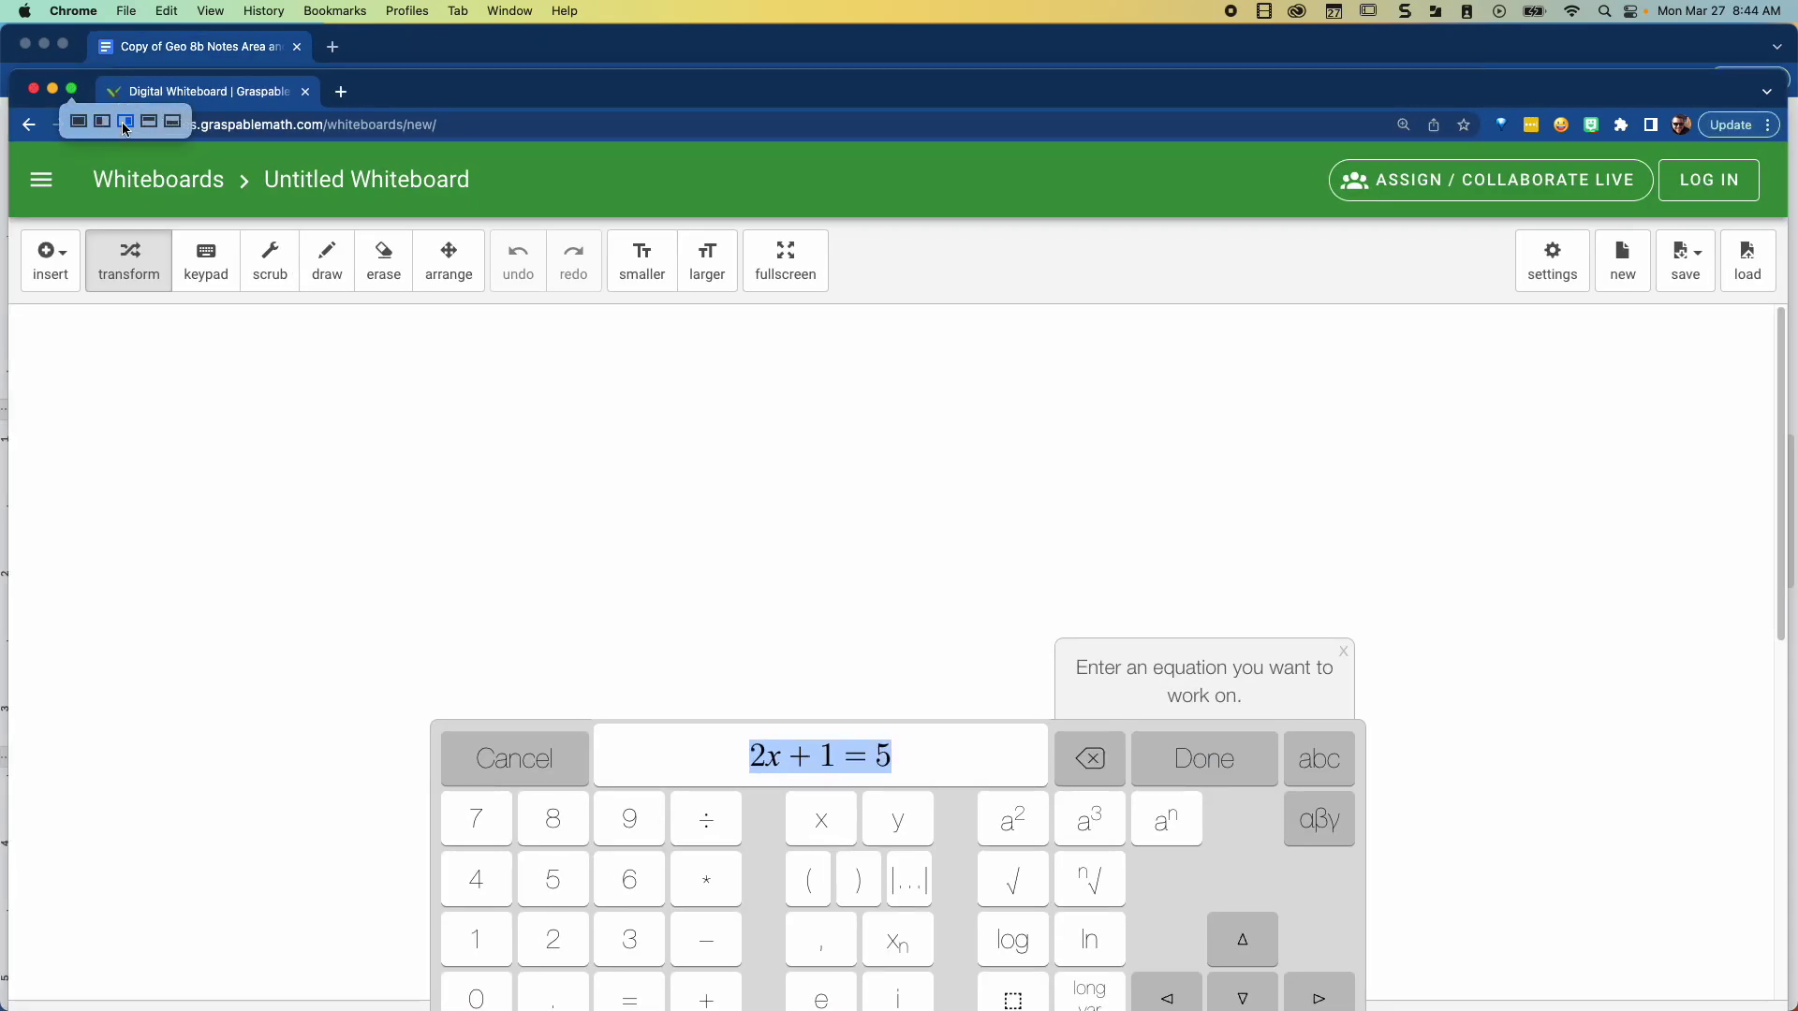
pyautogui.click(125, 121)
# Step: Enter A_triangle = b·h/2 on the whiteboard as a fraction over 2
pyautogui.click(124, 122)
pyautogui.click(413, 250)
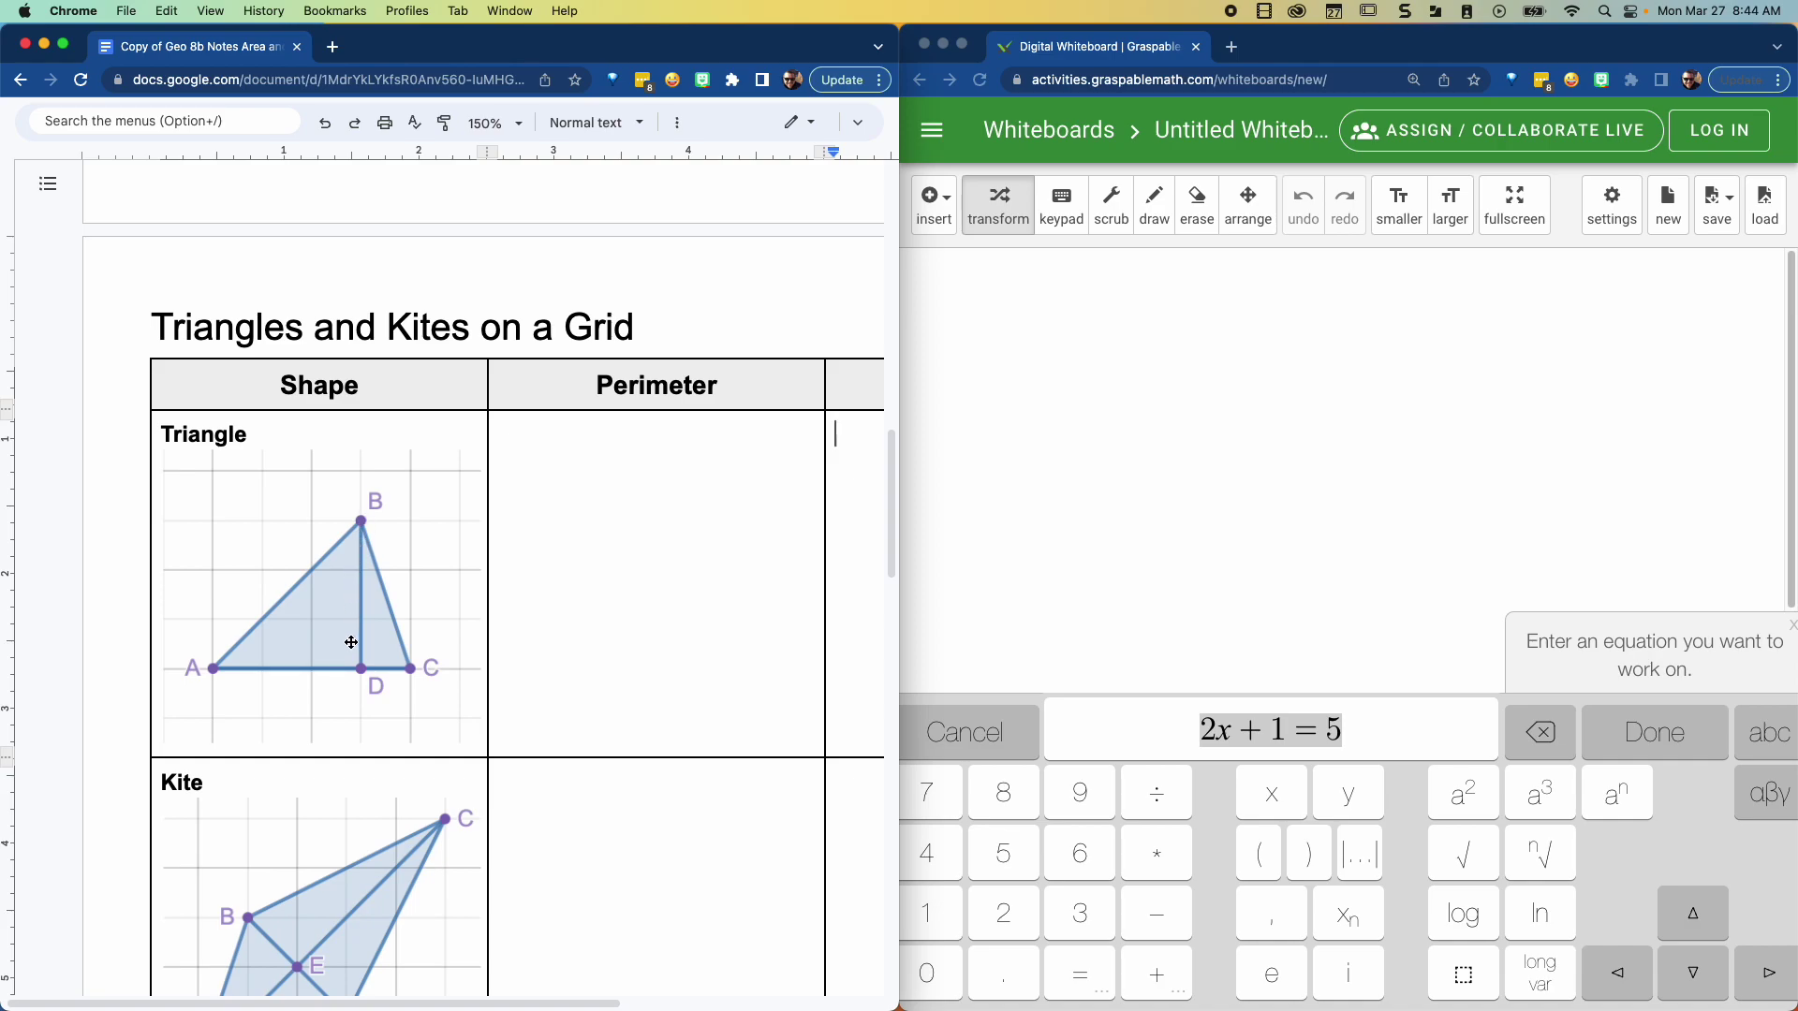
pyautogui.click(1396, 736)
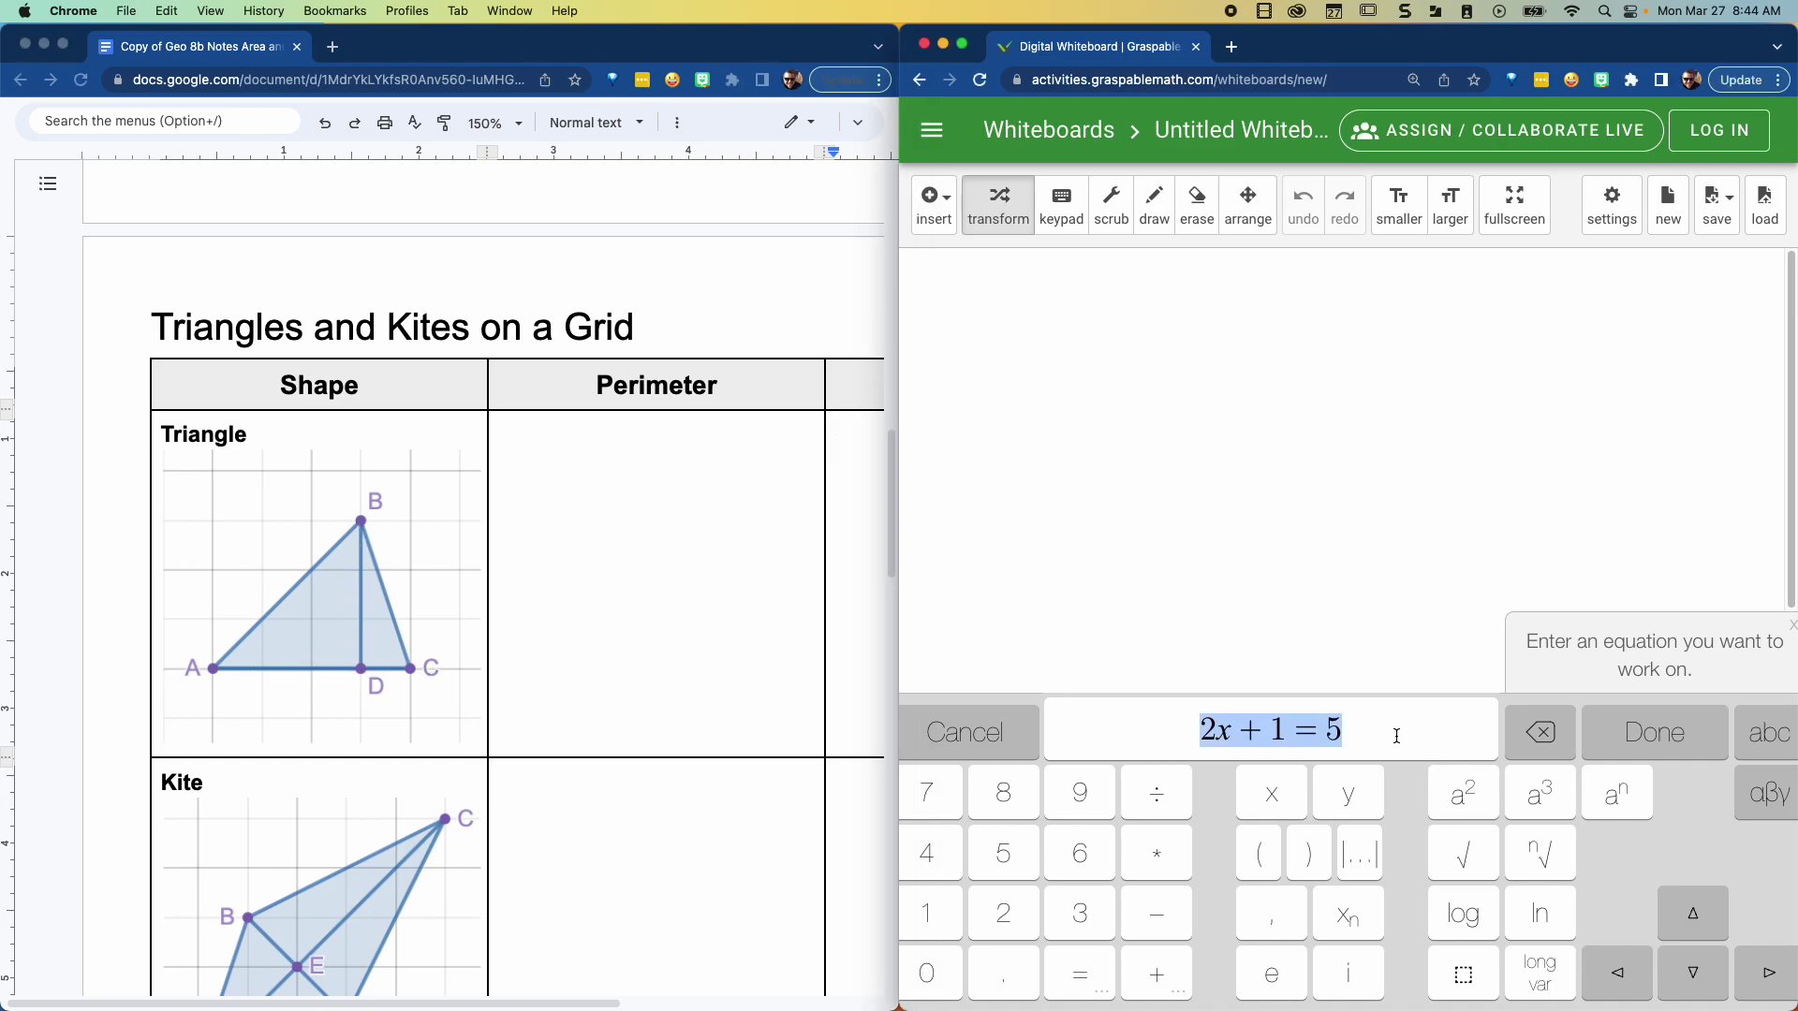
pyautogui.write('A')
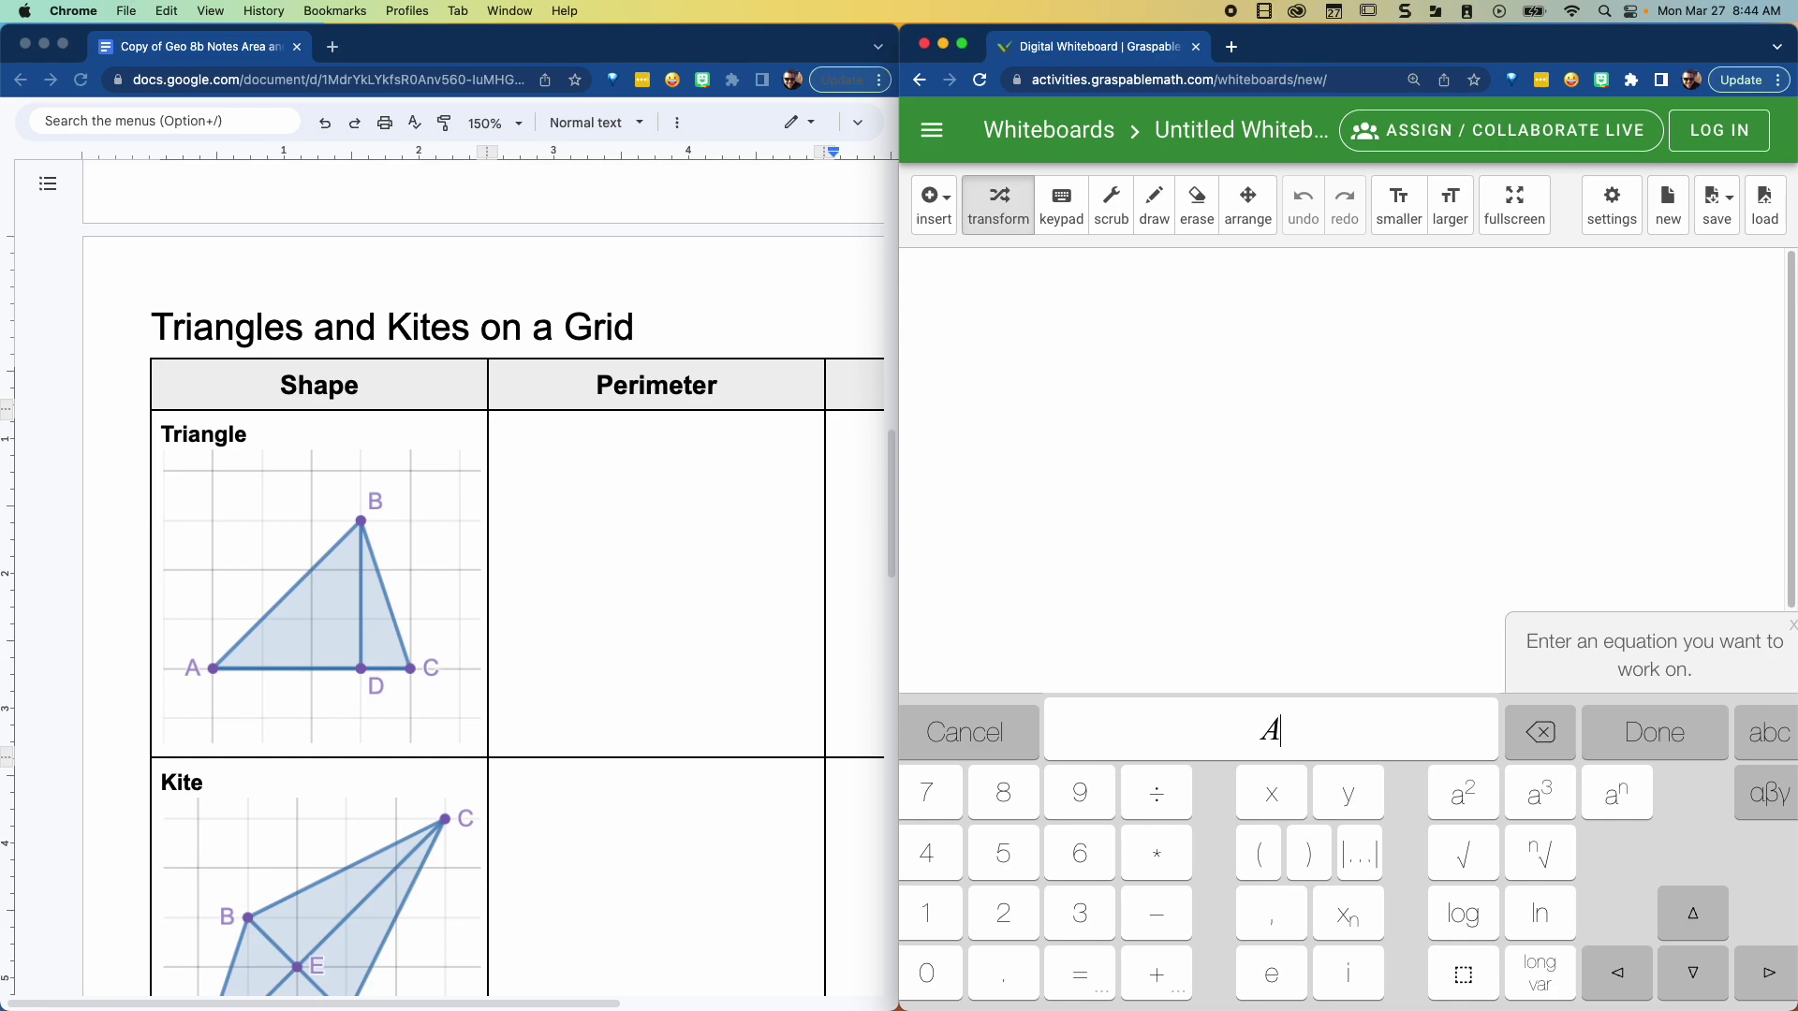
pyautogui.write('_triangle')
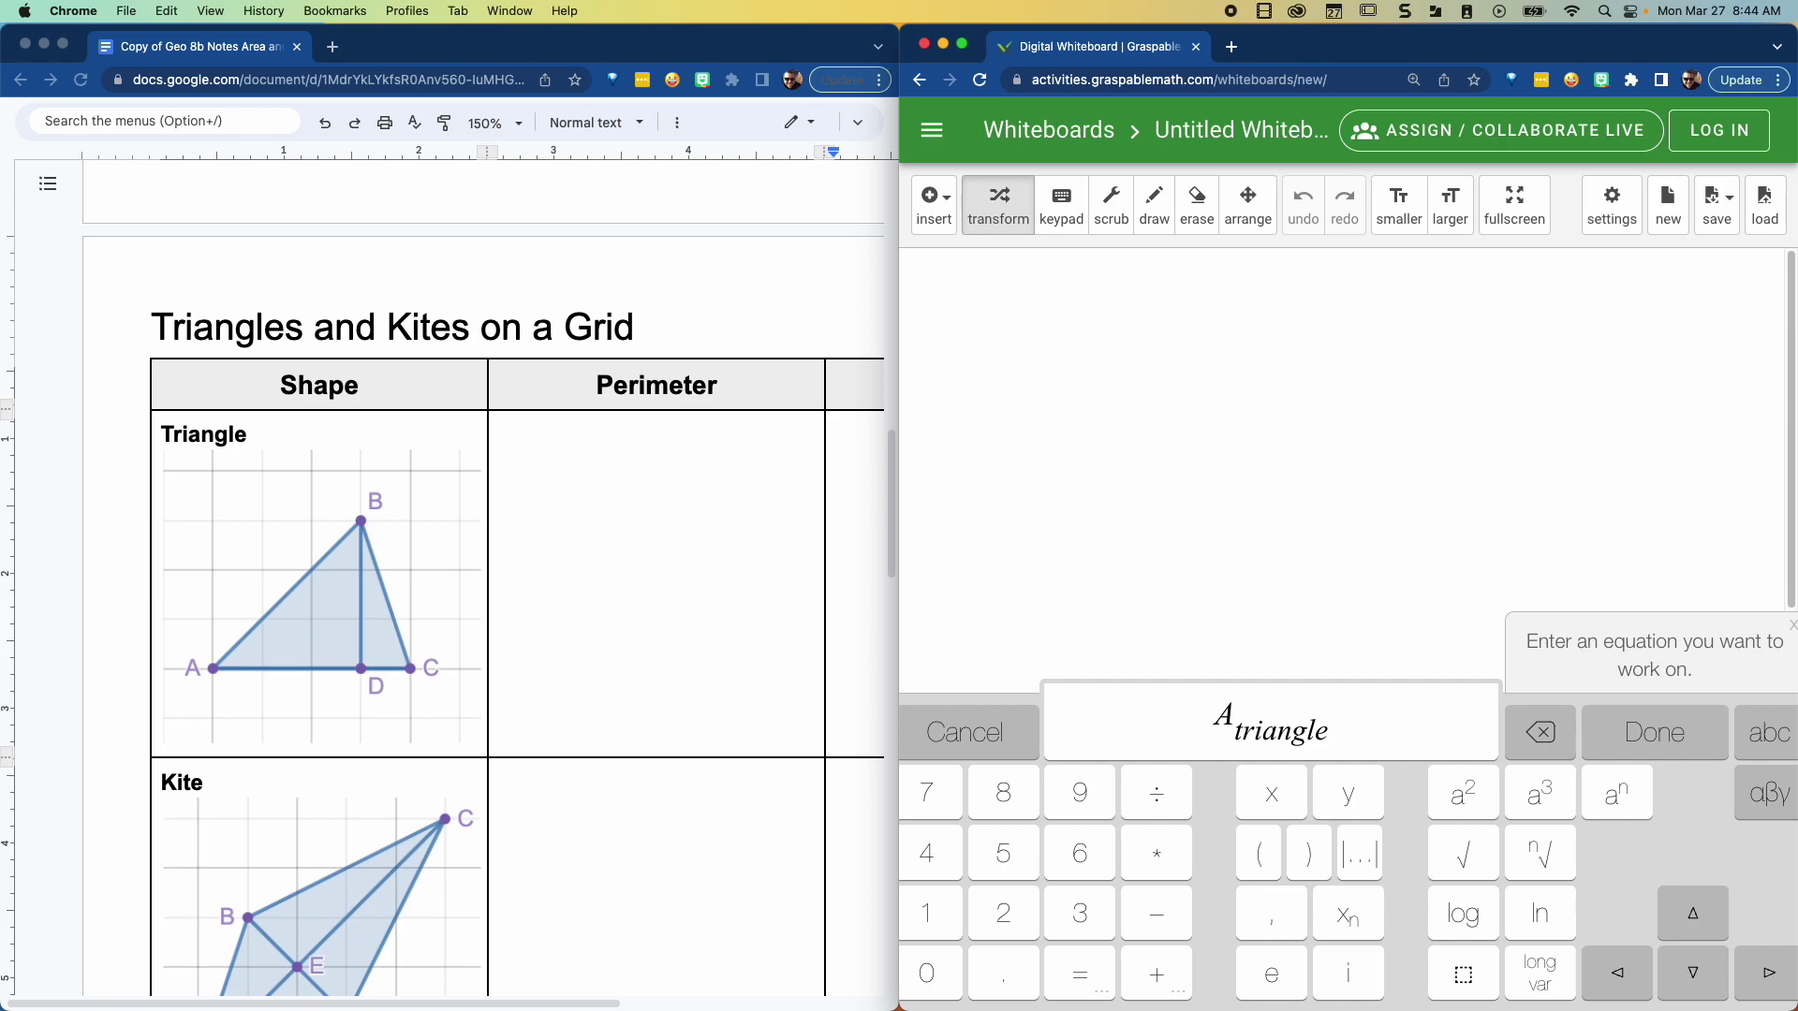
pyautogui.write('=')
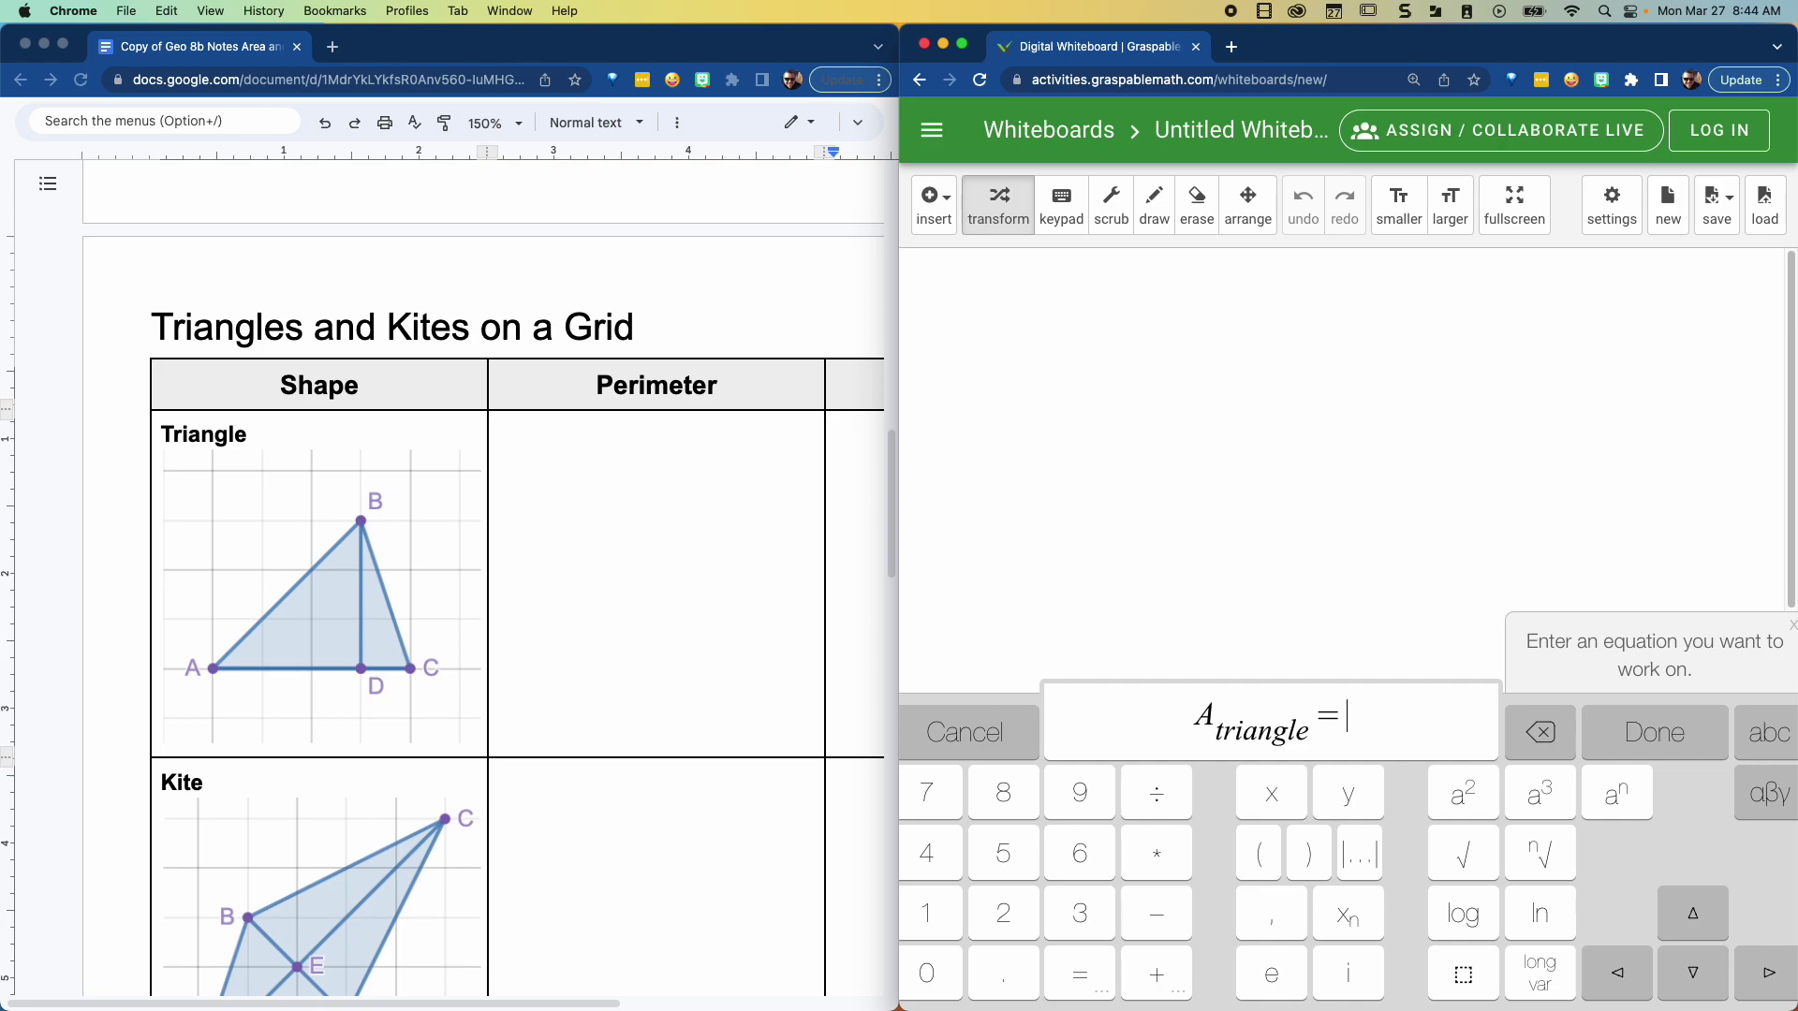
pyautogui.write('b')
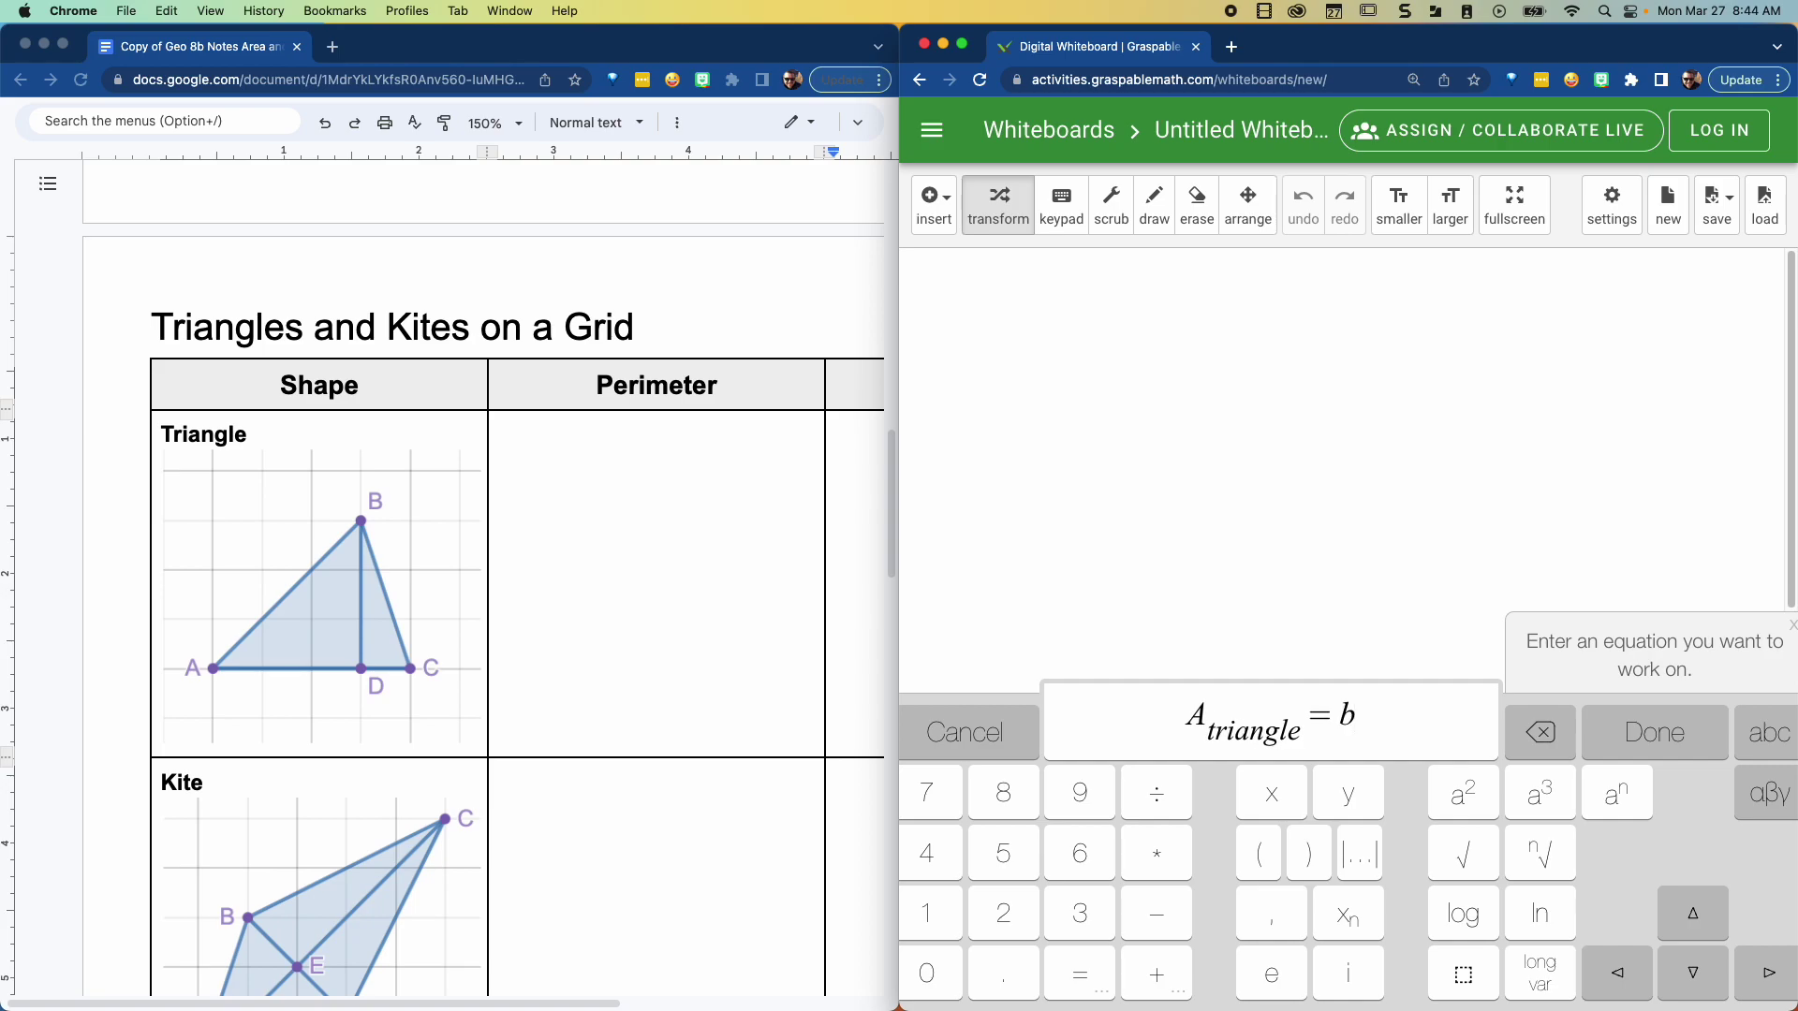
pyautogui.write('*h')
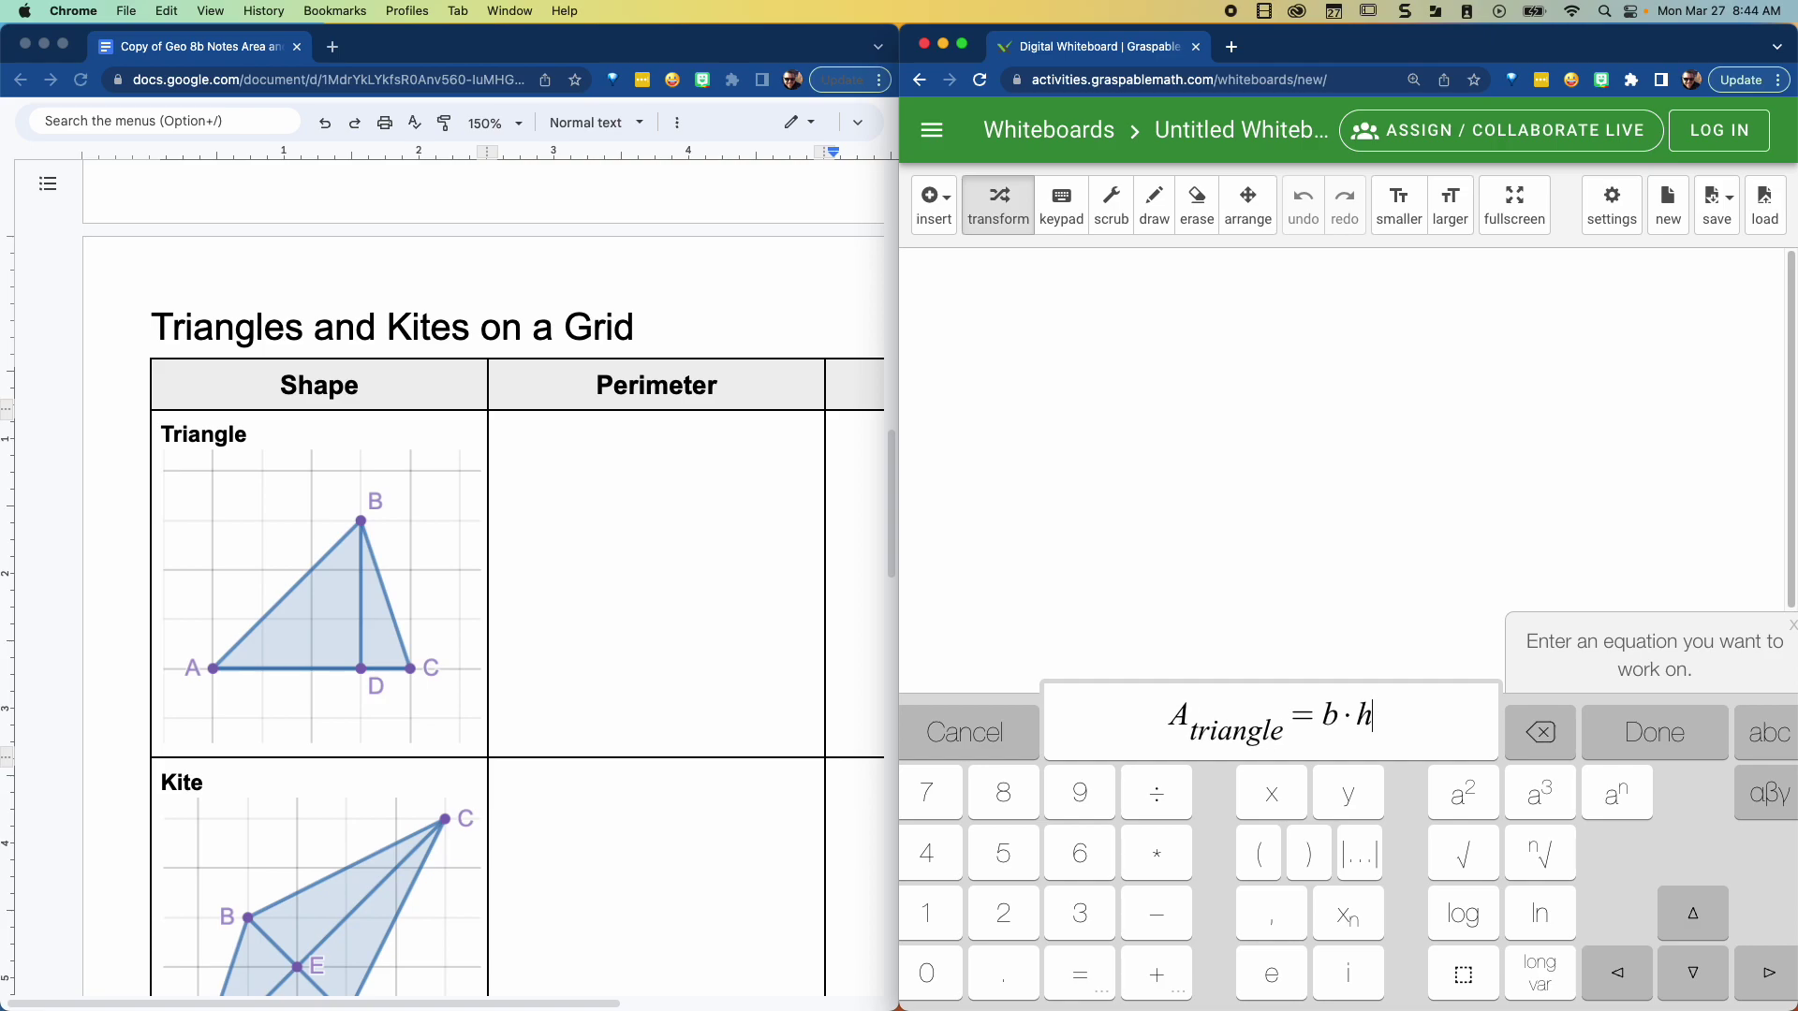
pyautogui.hotkey('shift', 'Left')
pyautogui.hotkey('shift', 'Left')
pyautogui.hotkey('shift', 'Left')
pyautogui.write('/2')
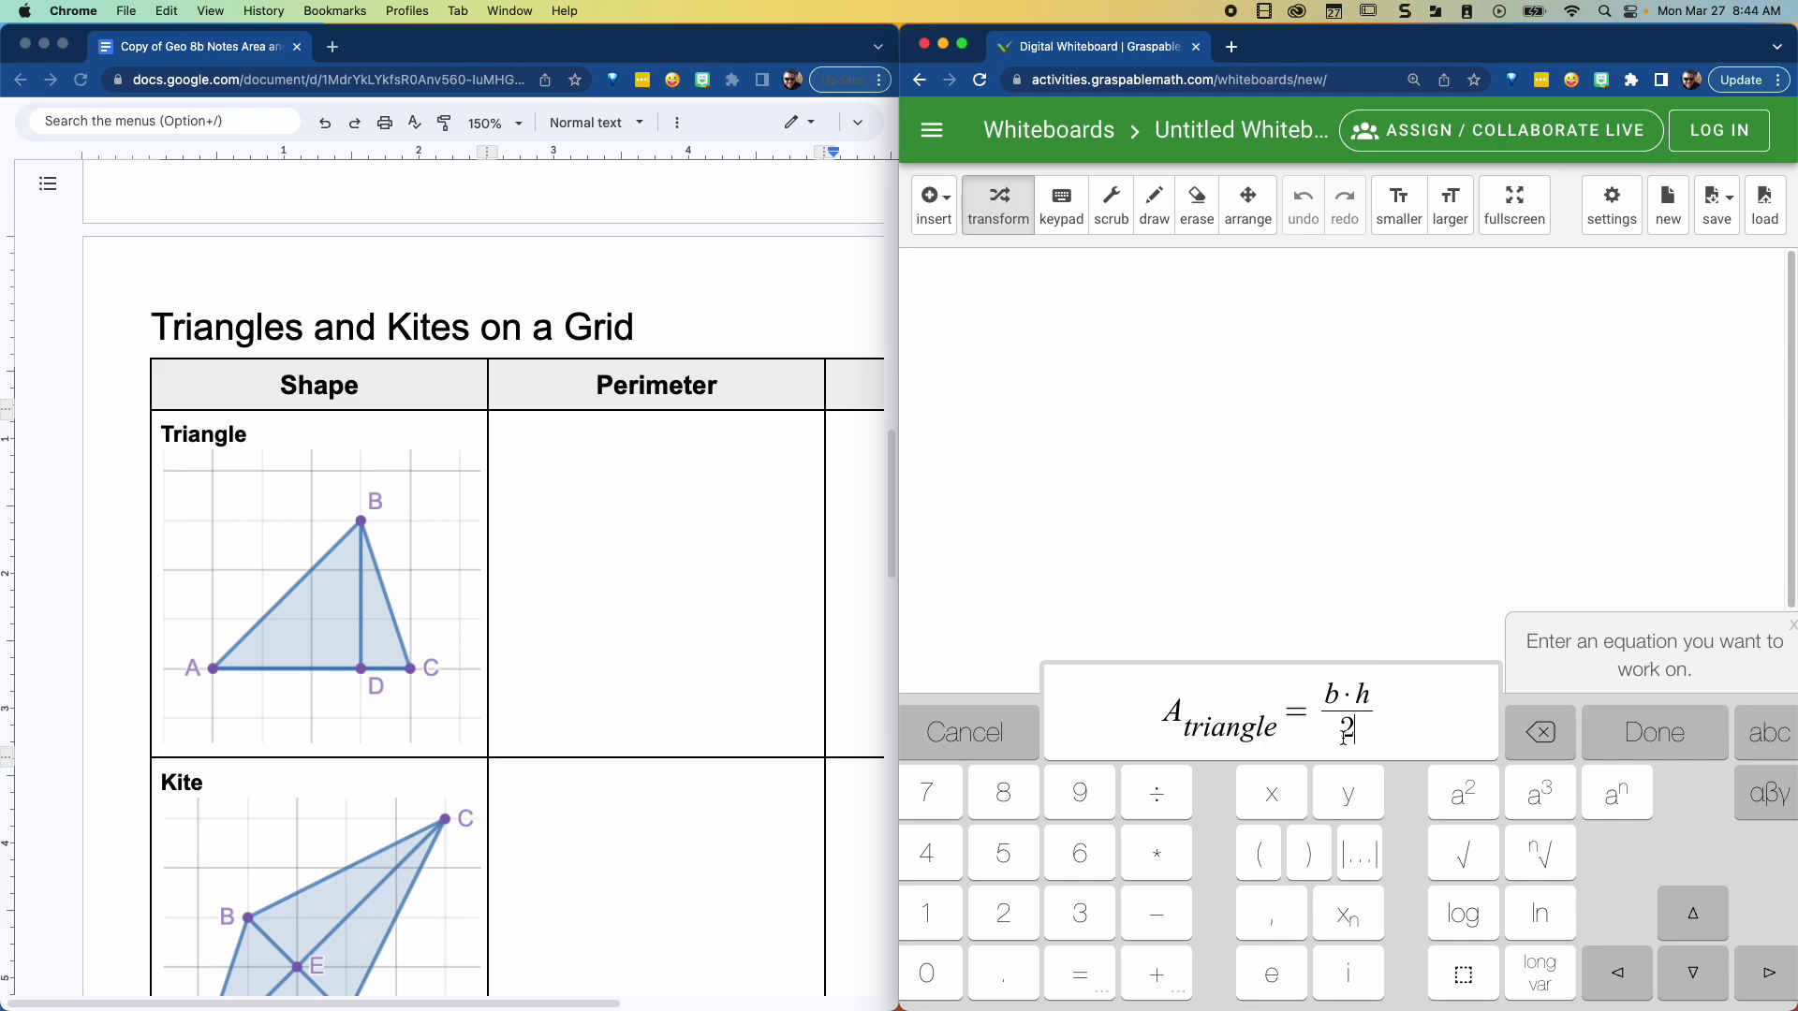
pyautogui.moveTo(1329, 694); pyautogui.dragTo(1374, 684)
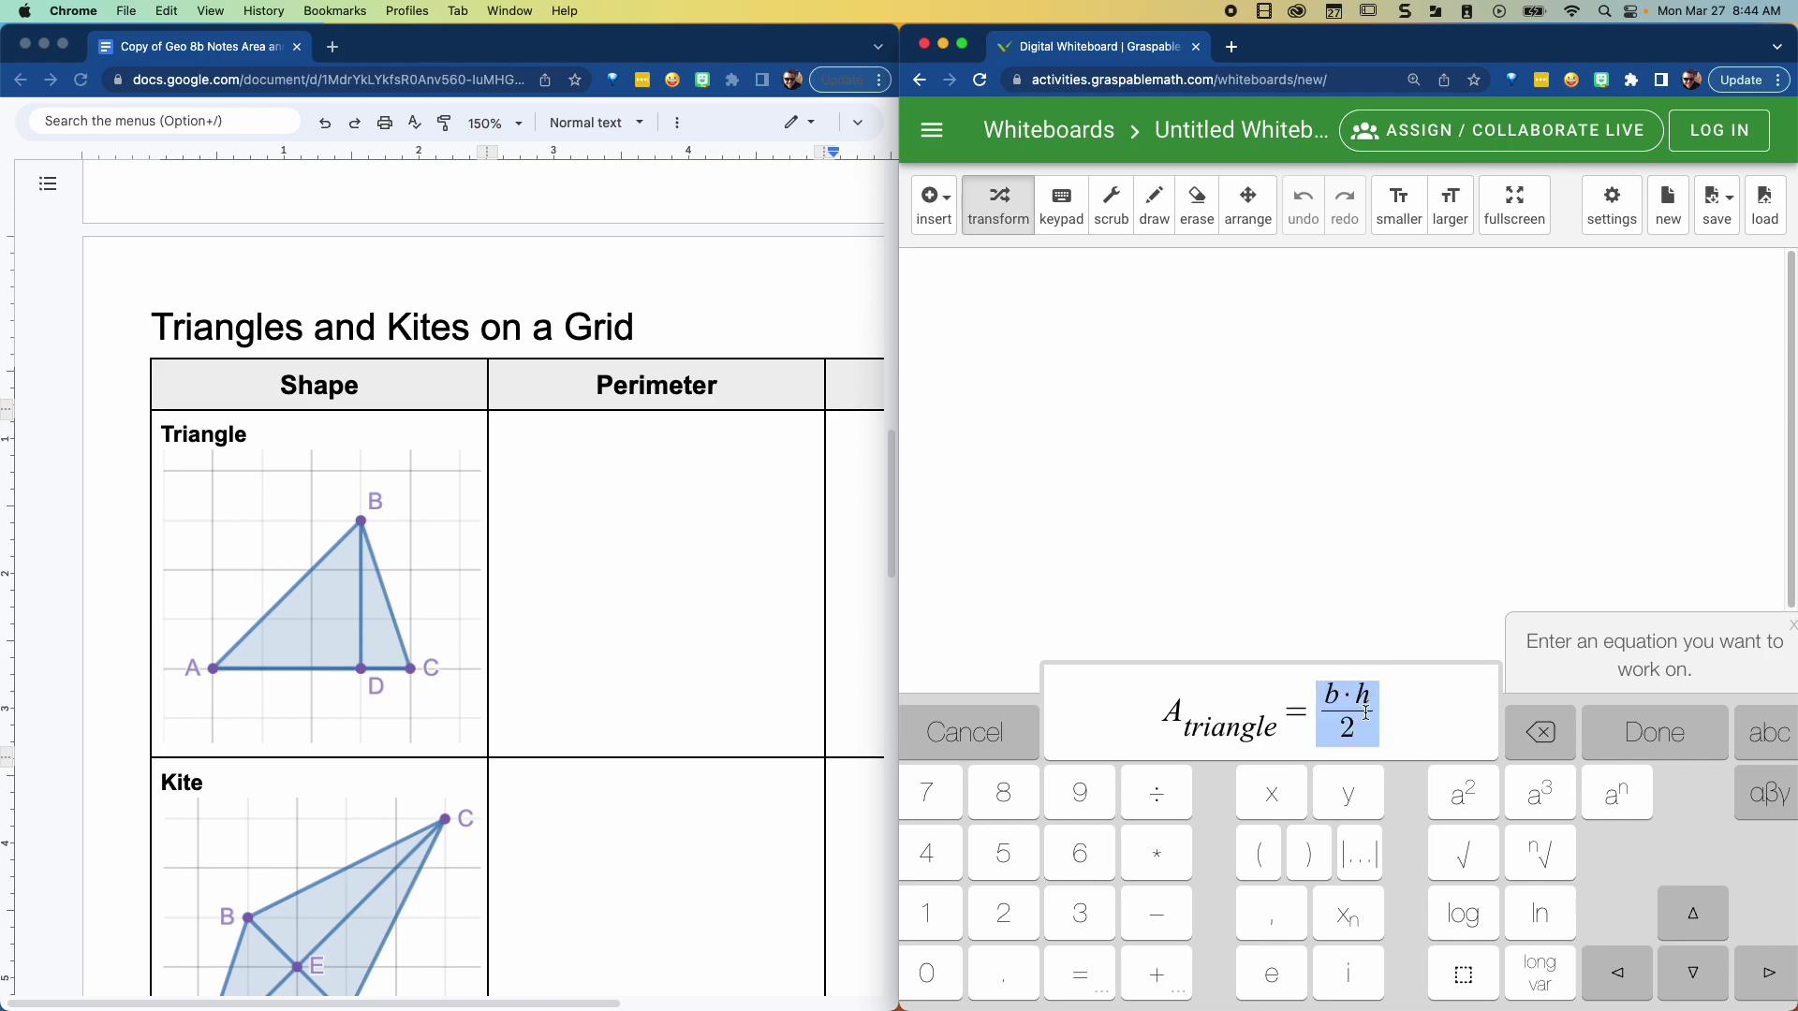
pyautogui.click(1367, 712)
pyautogui.doubleClick(1358, 730)
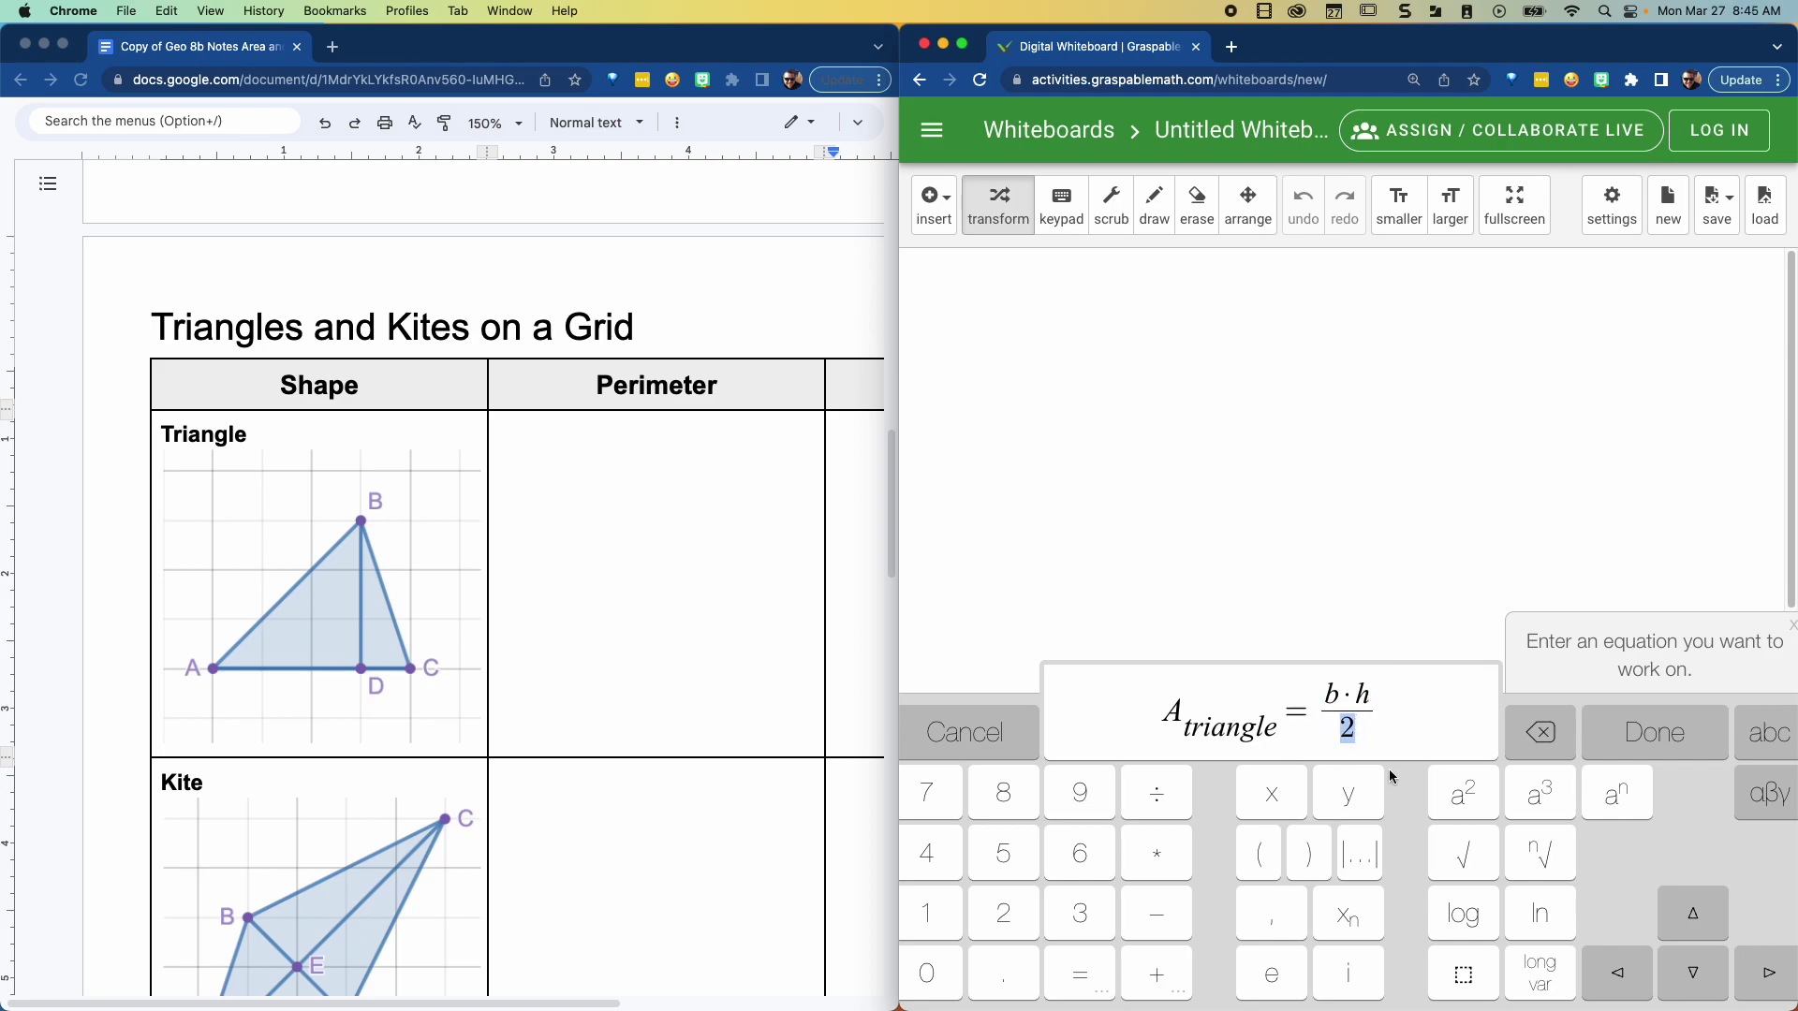
pyautogui.click(1405, 717)
pyautogui.press('Return')
# Step: Drag the triangle area formula to the whiteboard's top-left
pyautogui.click(1247, 204)
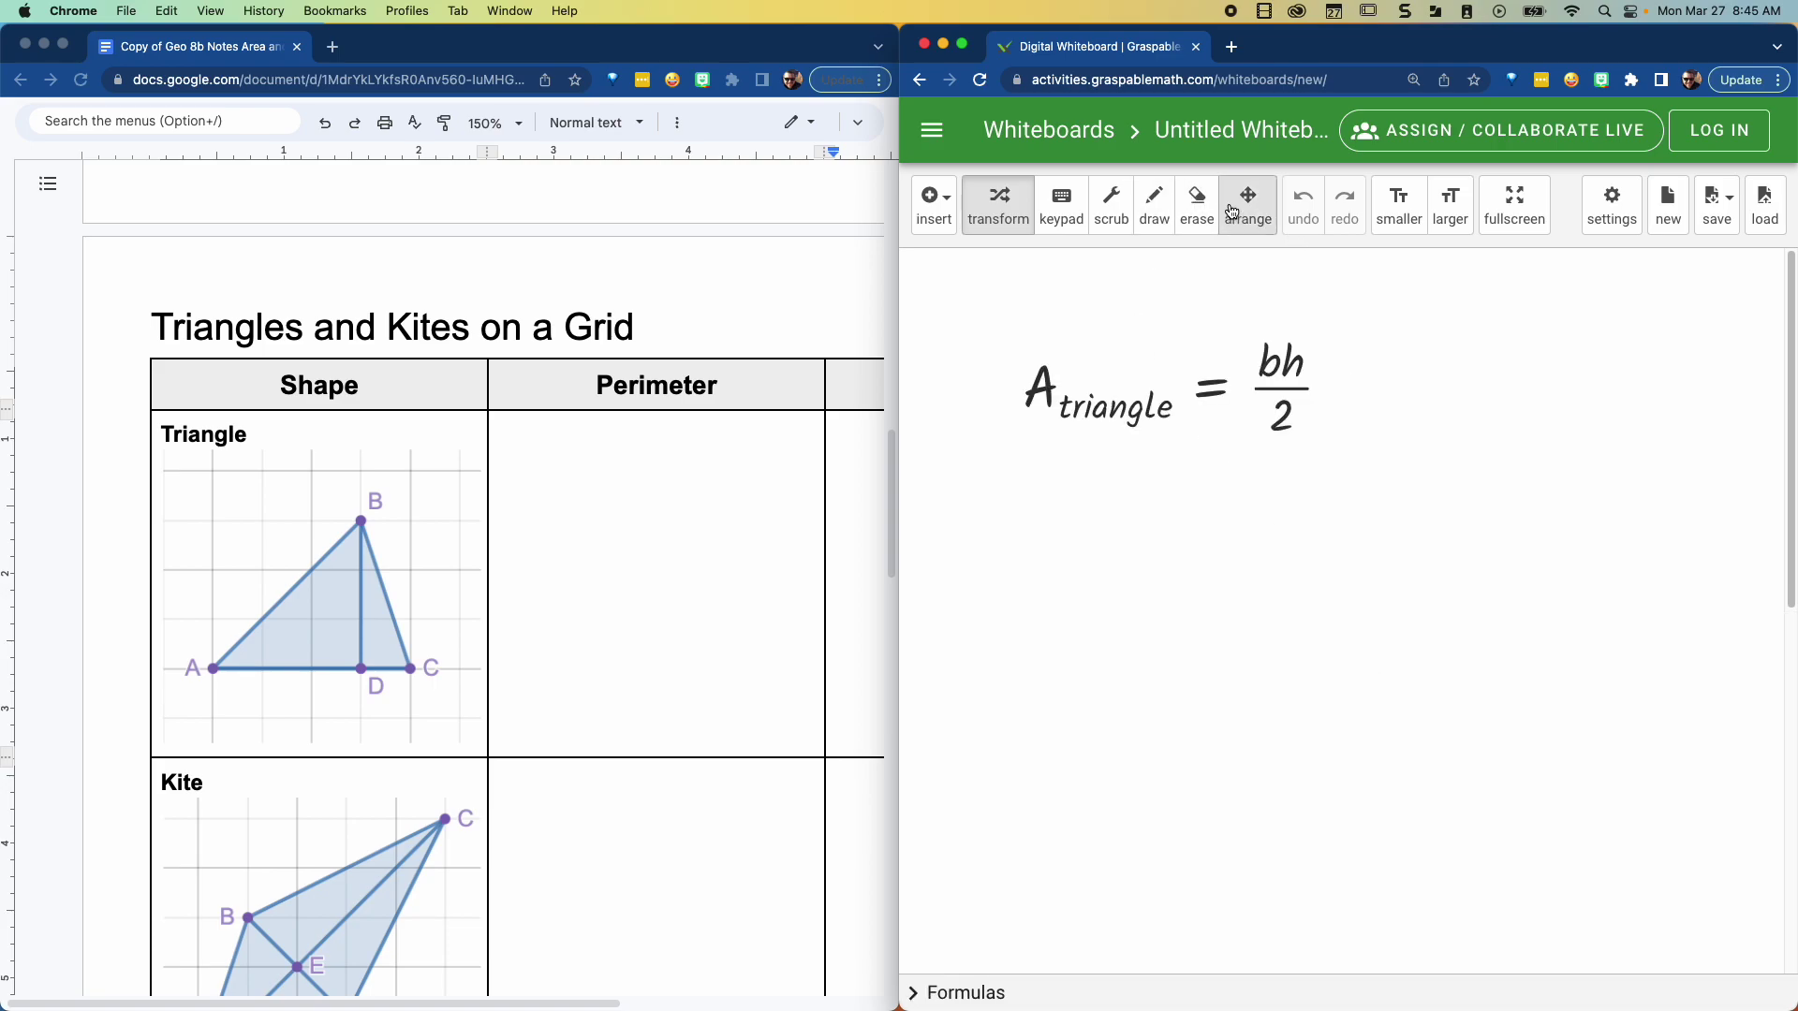
pyautogui.moveTo(1167, 373); pyautogui.dragTo(1093, 311)
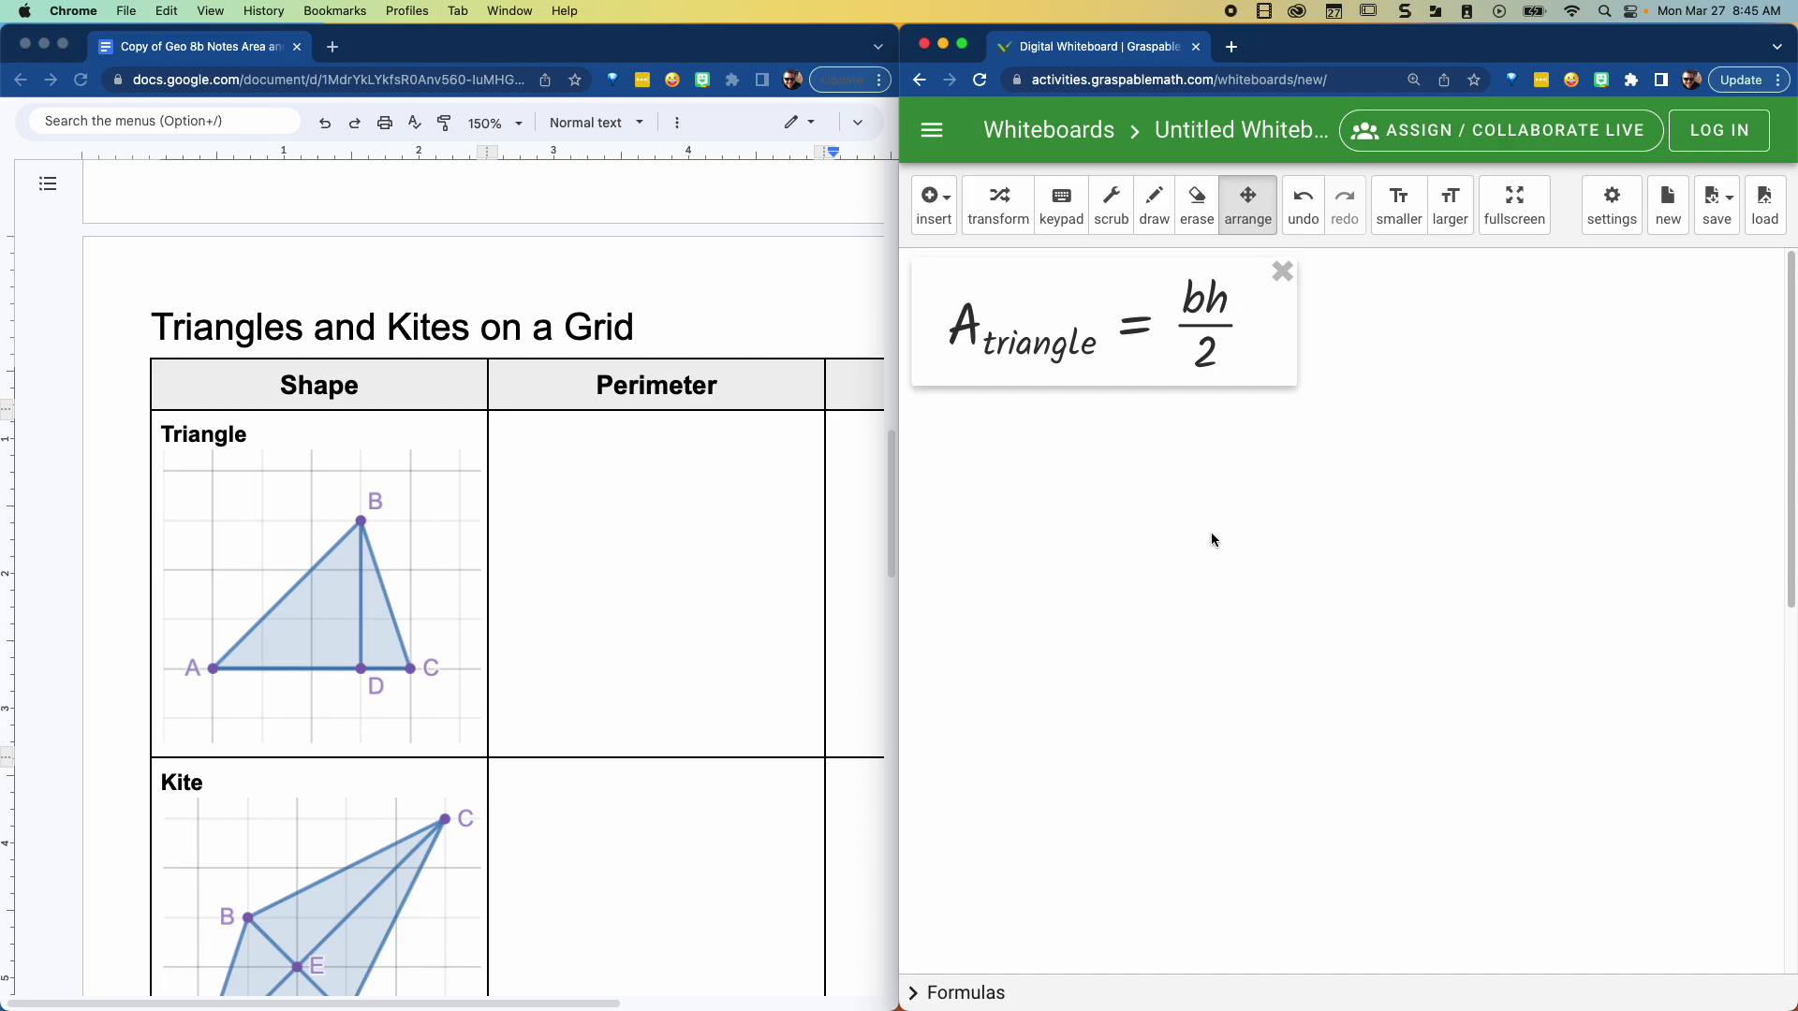
pyautogui.click(944, 224)
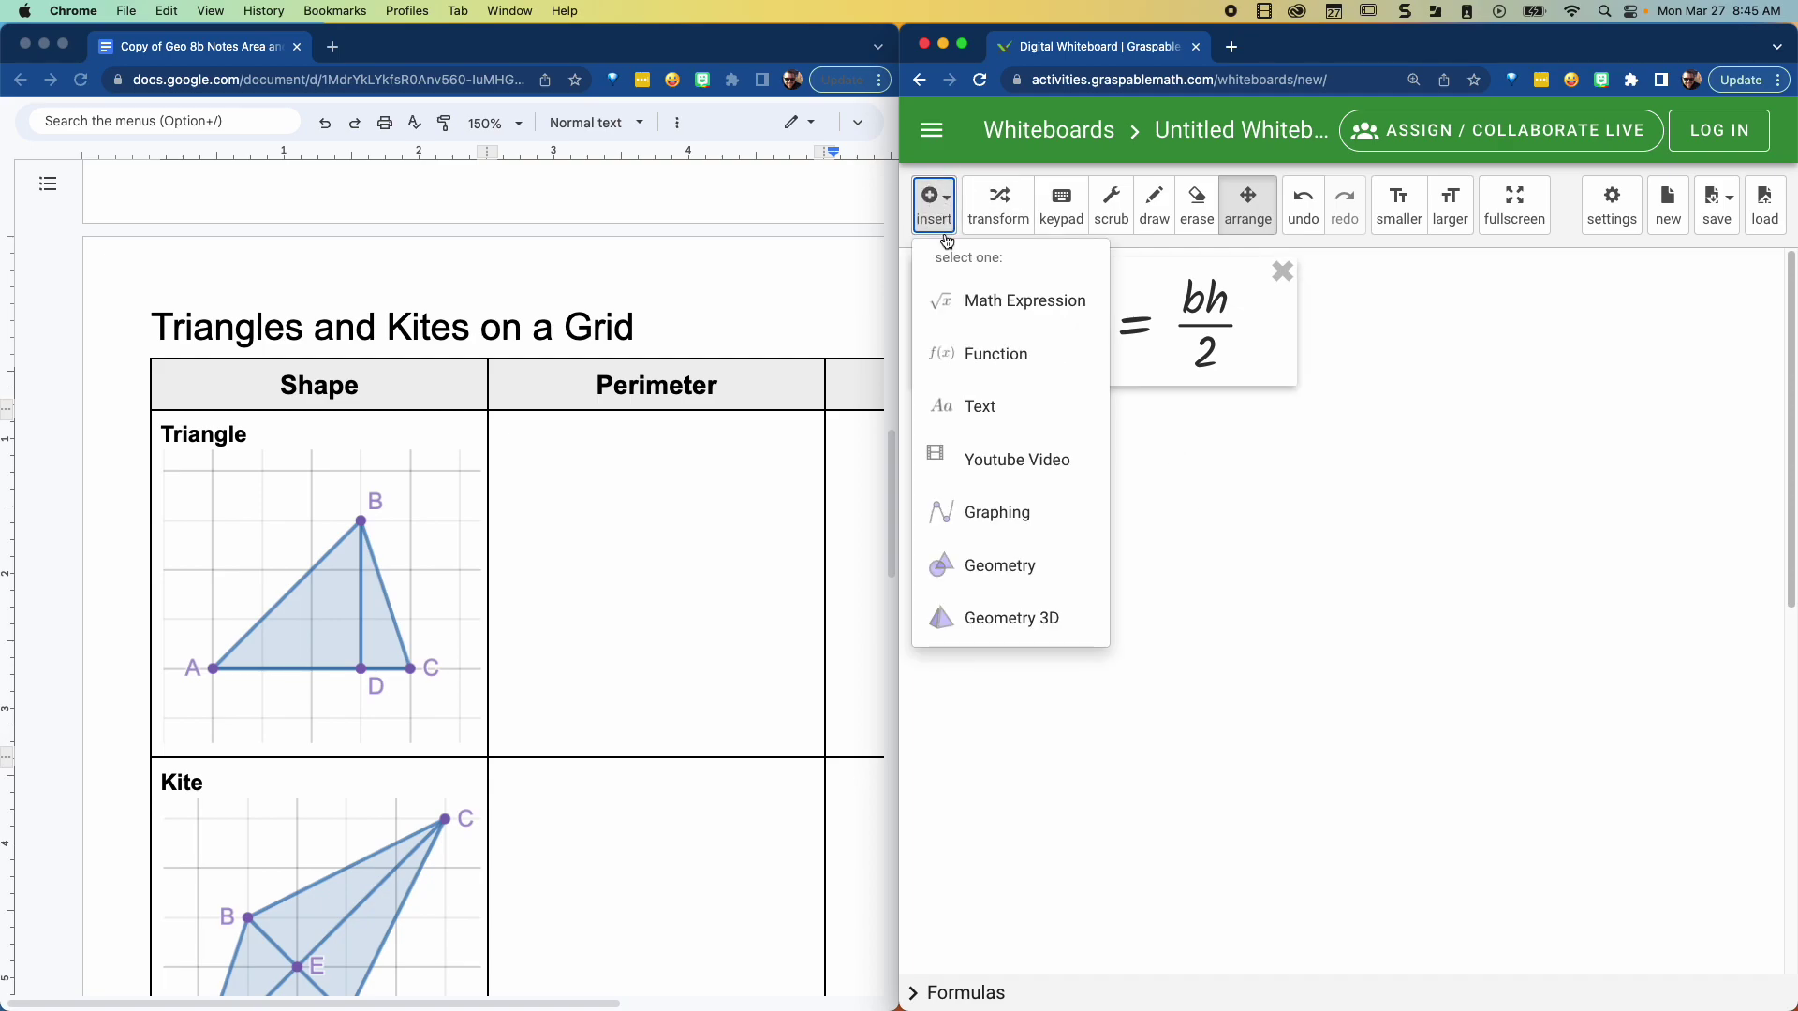
# Step: Add the expression A = 3·4/2 and move it below the triangle formula
pyautogui.click(984, 300)
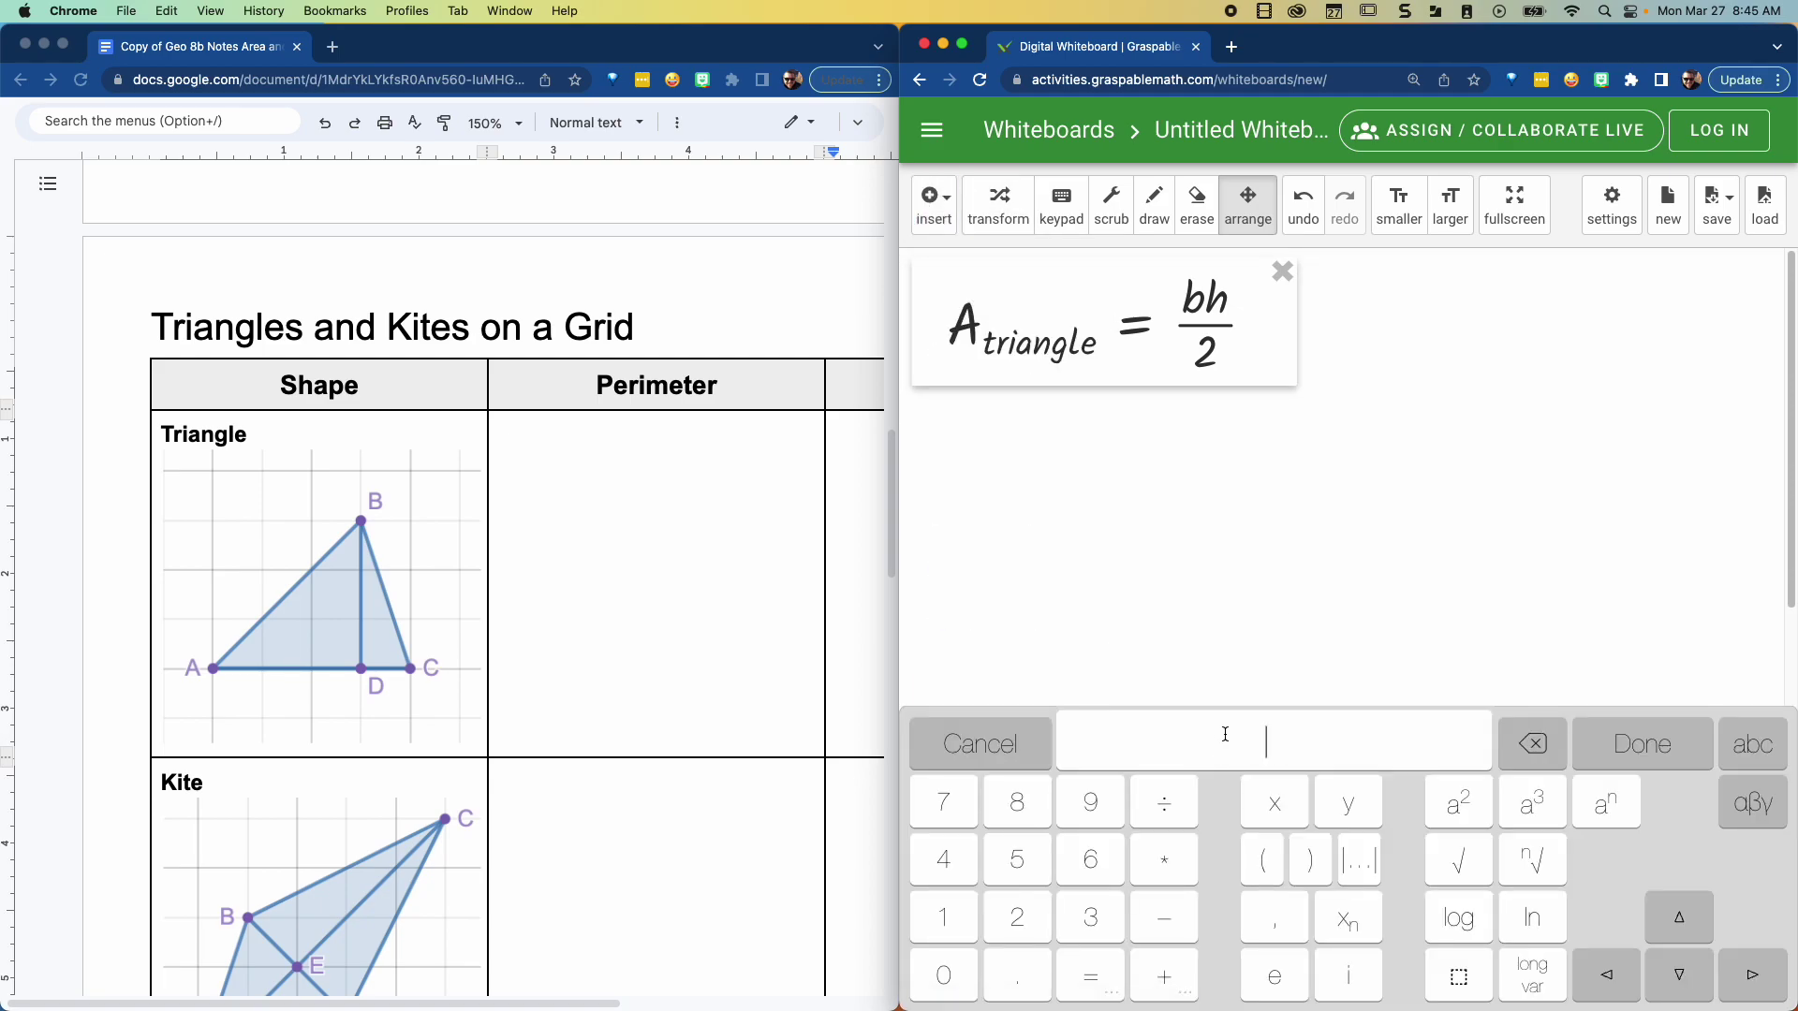
pyautogui.write('A=')
pyautogui.write('3')
pyautogui.write('*')
pyautogui.write('4')
pyautogui.hotkey('shift', 'Left')
pyautogui.hotkey('shift', 'Left')
pyautogui.hotkey('shift', 'Left')
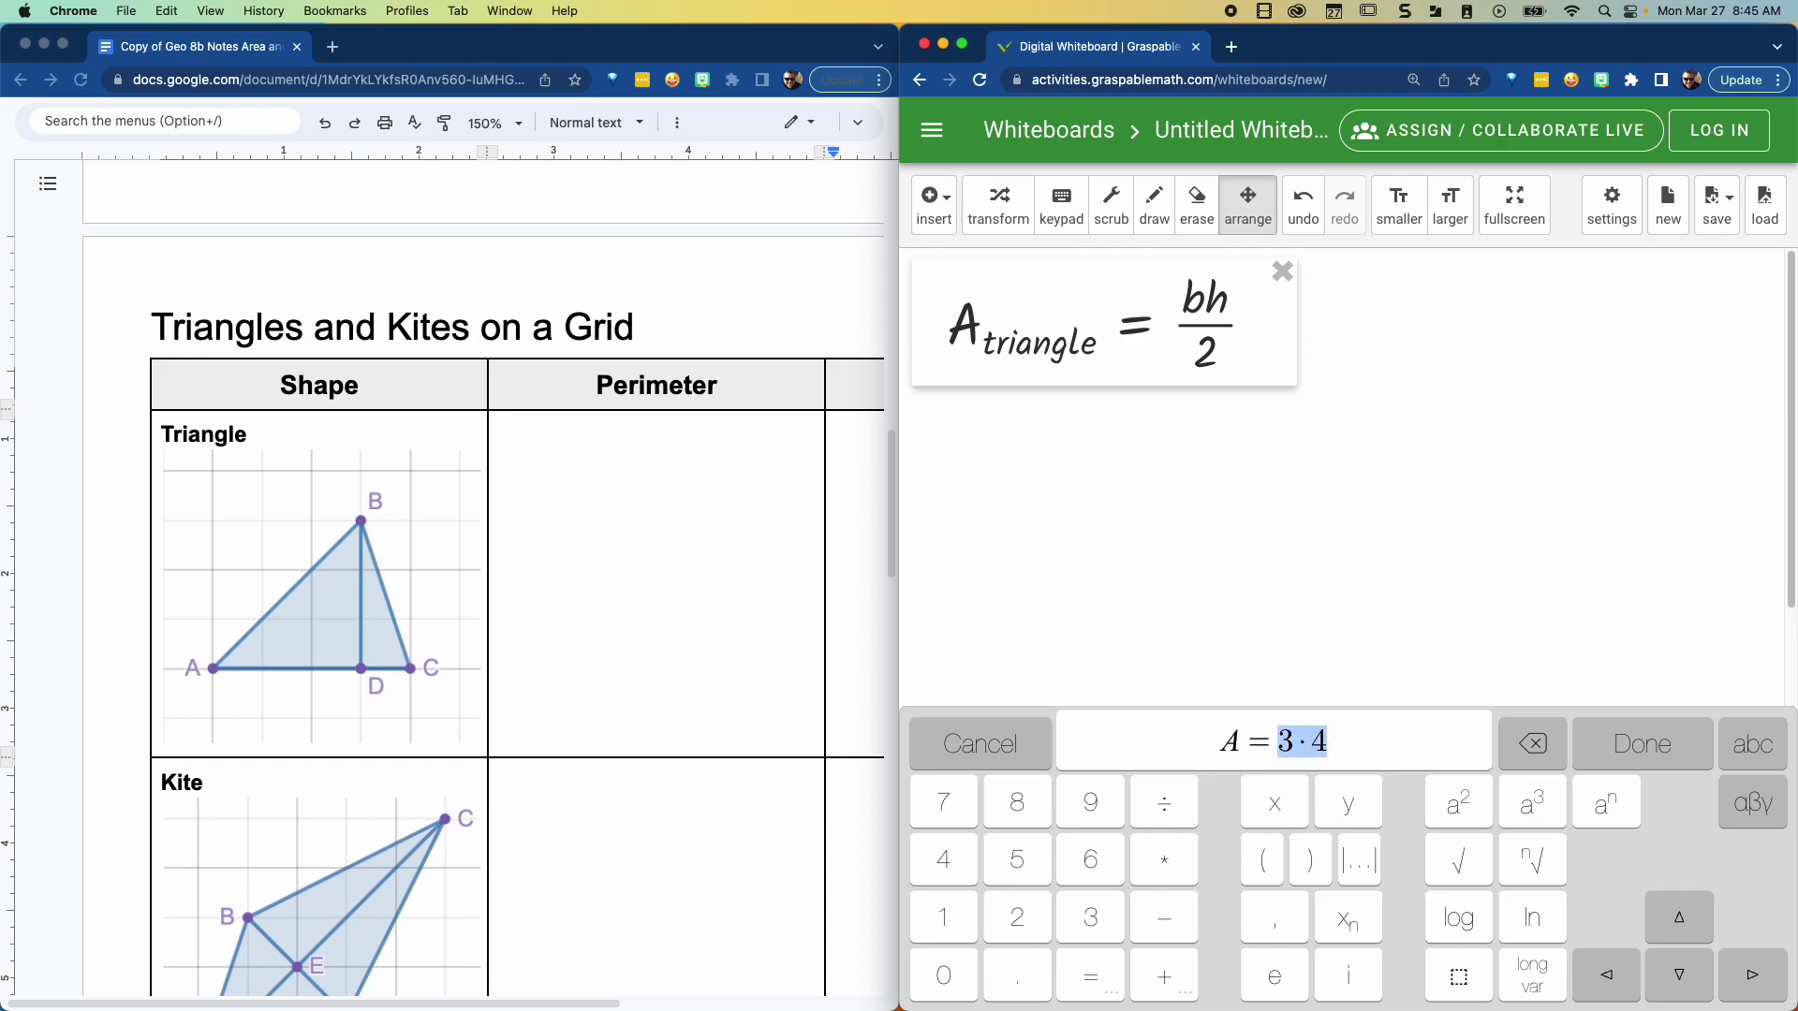
pyautogui.write('/2')
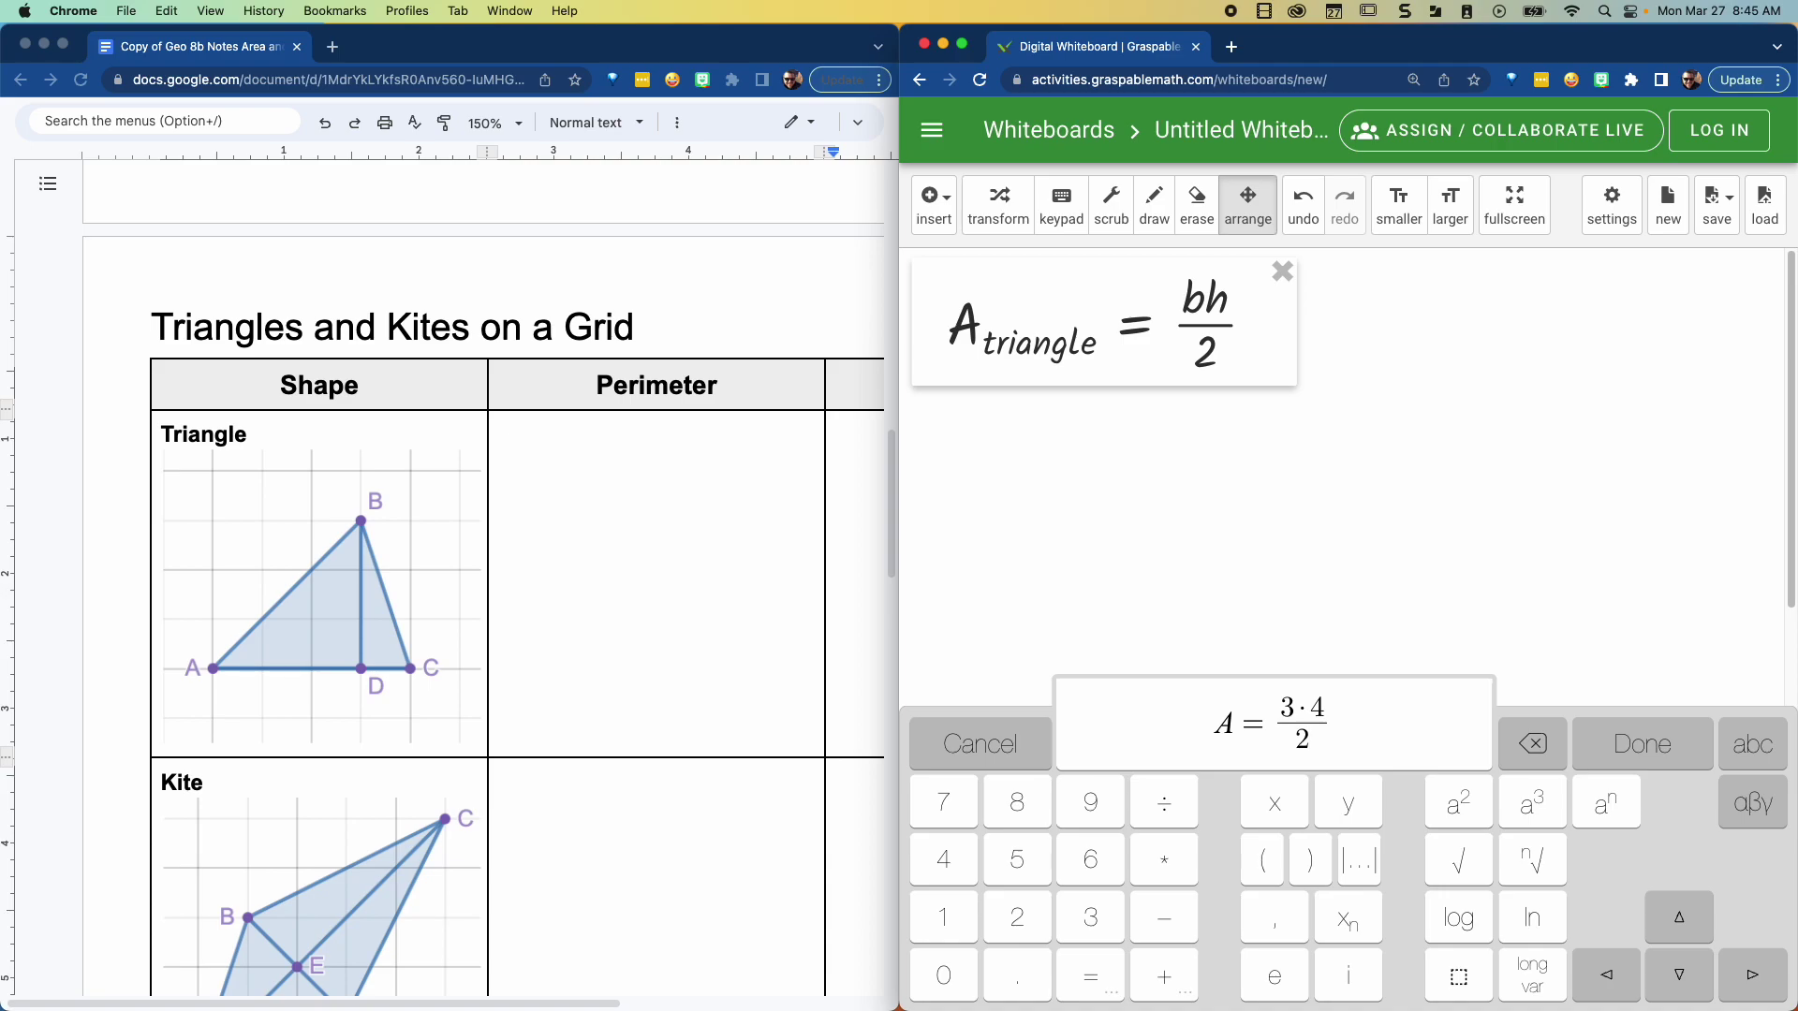
pyautogui.press('Return')
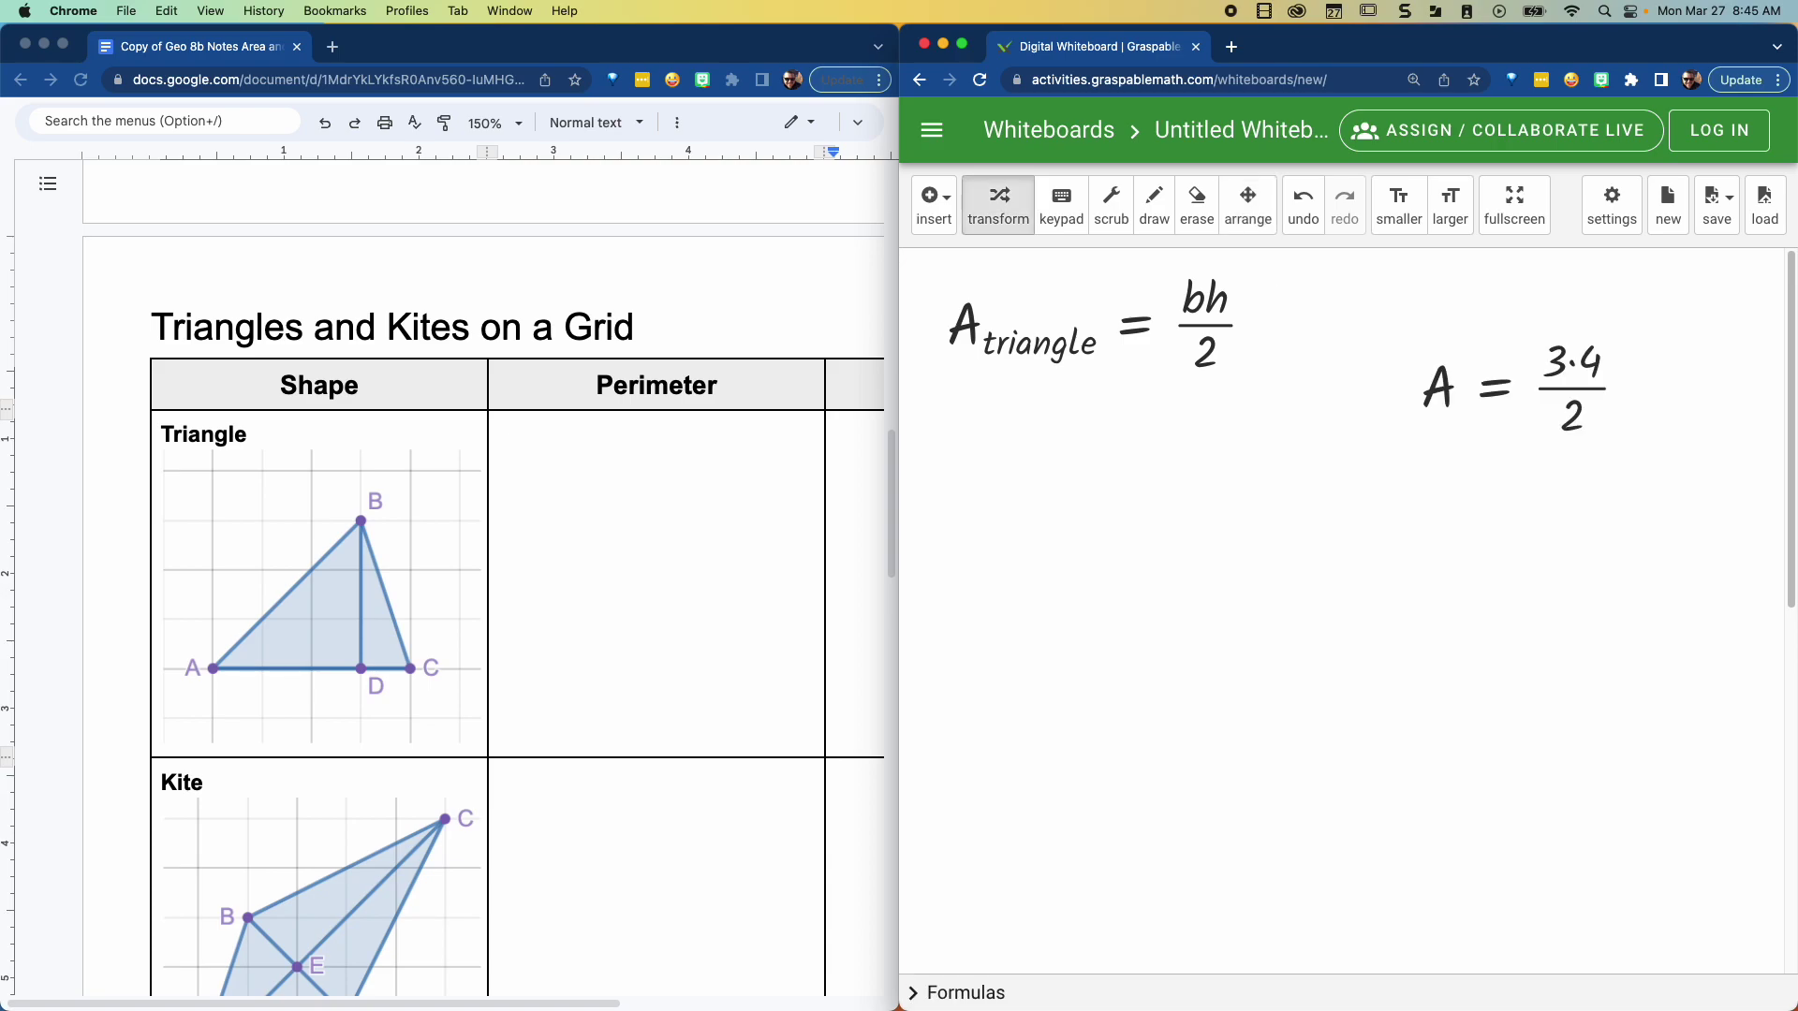
pyautogui.click(1261, 205)
pyautogui.moveTo(1433, 387); pyautogui.dragTo(1091, 496)
# Step: Evaluate the expression to A = 12/2 and then A = 6
pyautogui.click(998, 205)
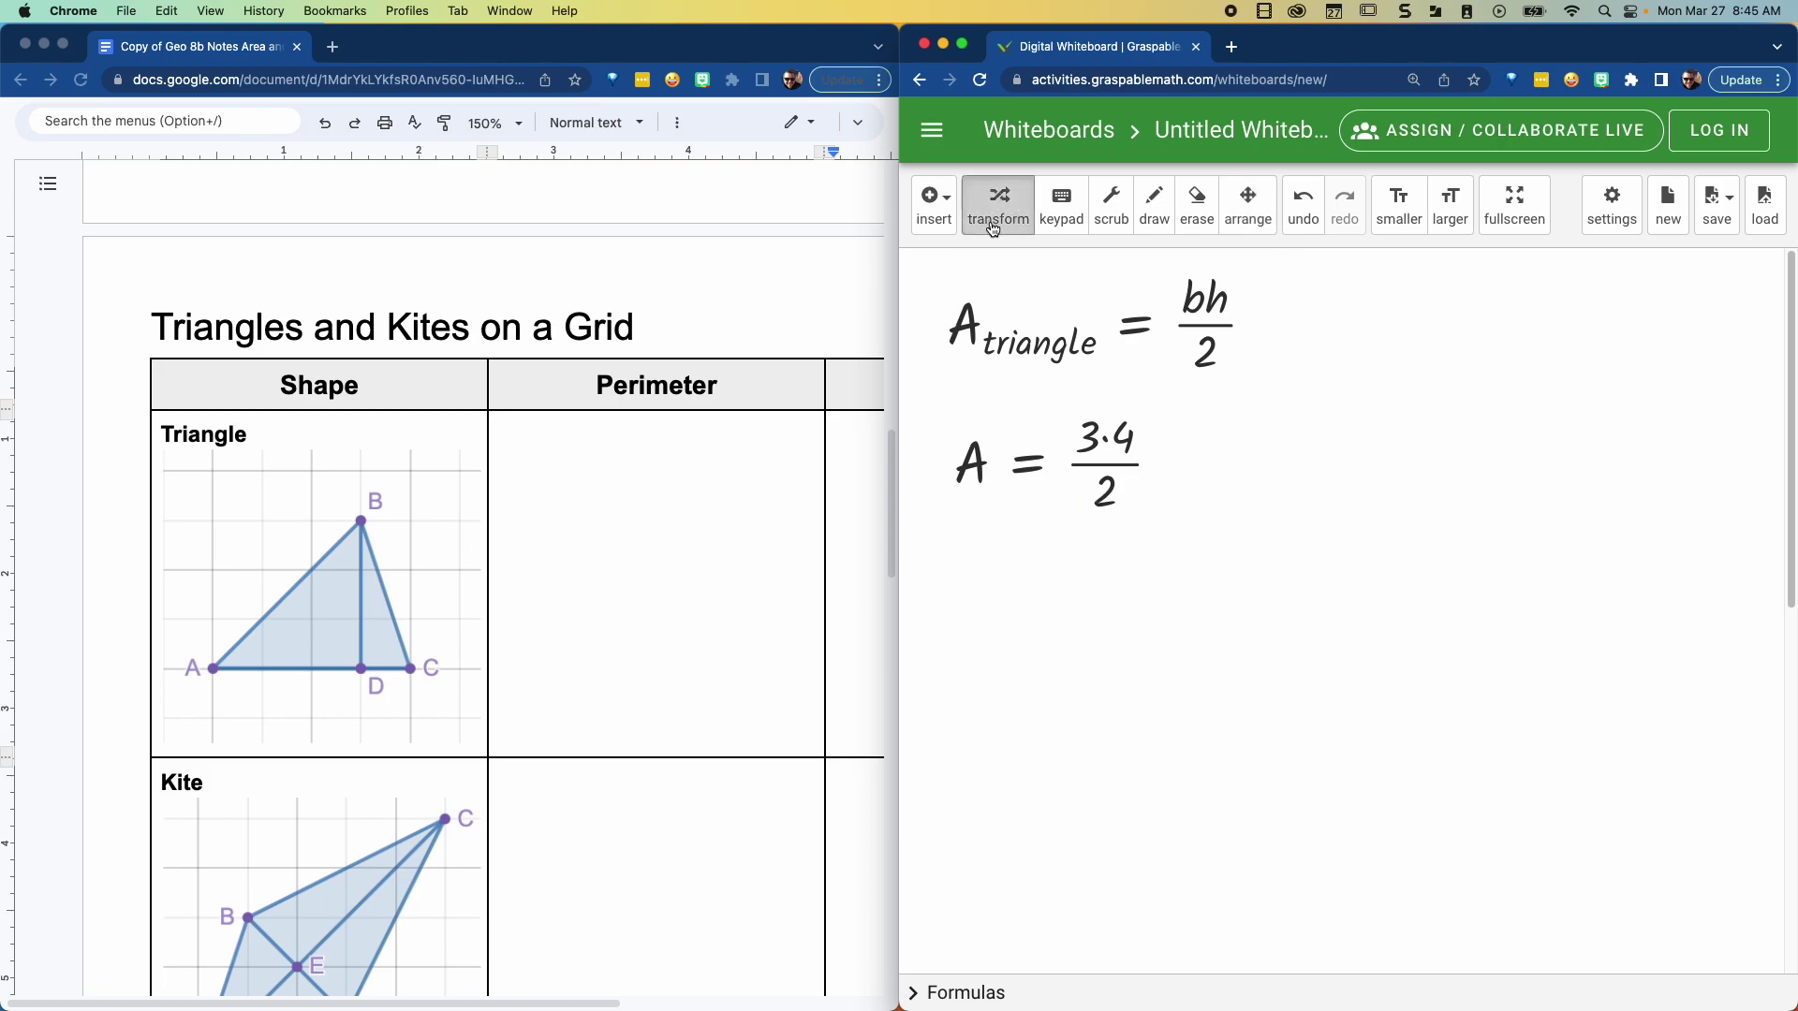
pyautogui.click(1108, 446)
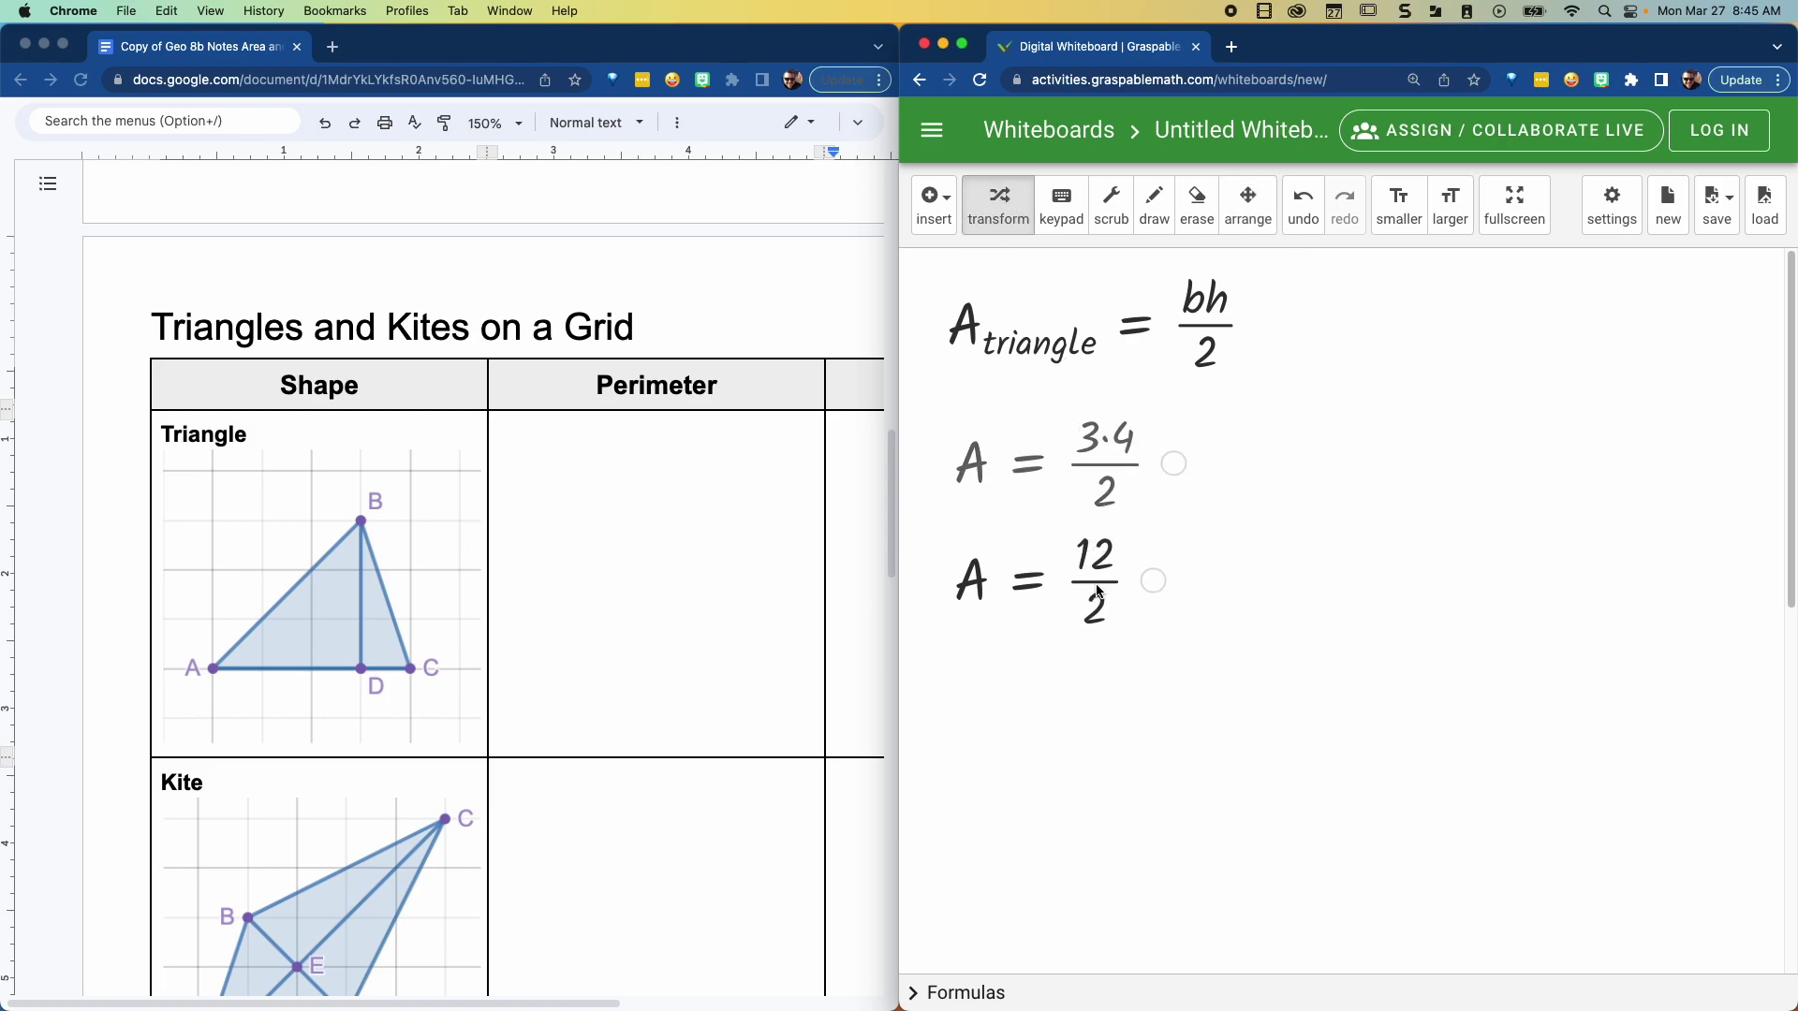
pyautogui.click(1098, 588)
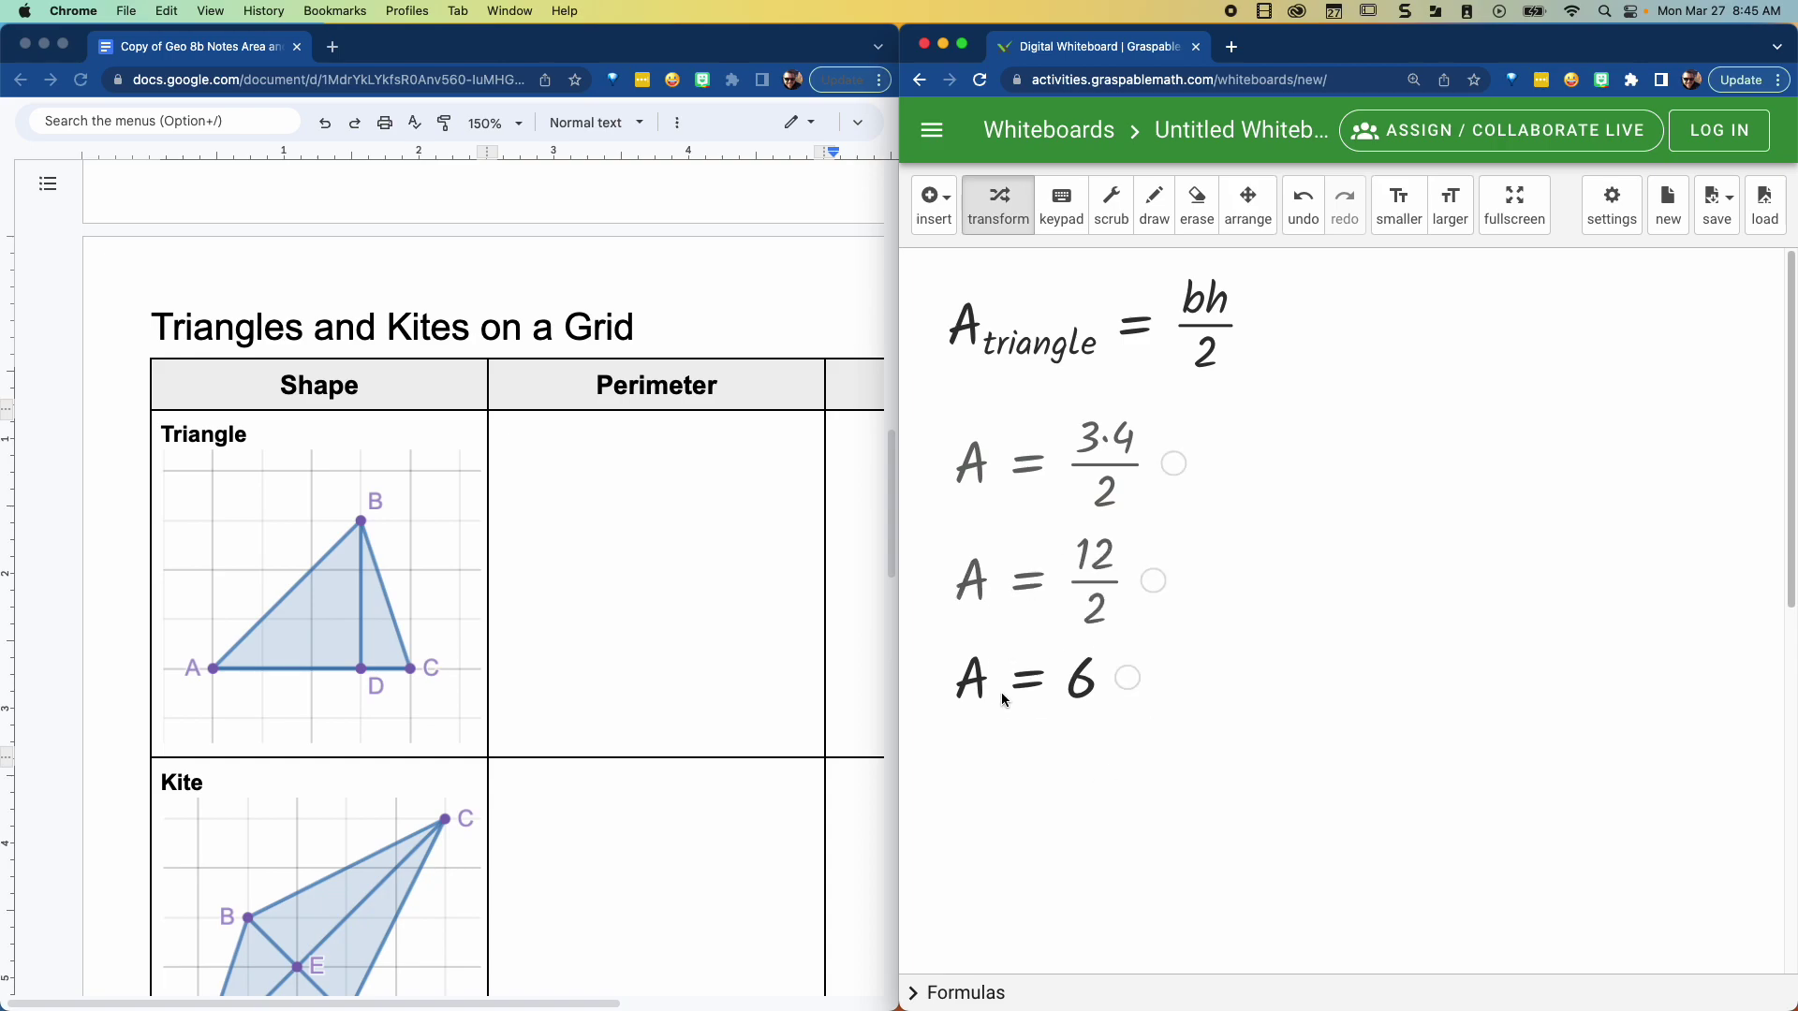
# Step: Start a region screenshot outlining all the triangle area equations
pyautogui.press('super+shift+5')
pyautogui.moveTo(1344, 747); pyautogui.dragTo(1162, 540)
pyautogui.moveTo(1363, 591); pyautogui.dragTo(1256, 724)
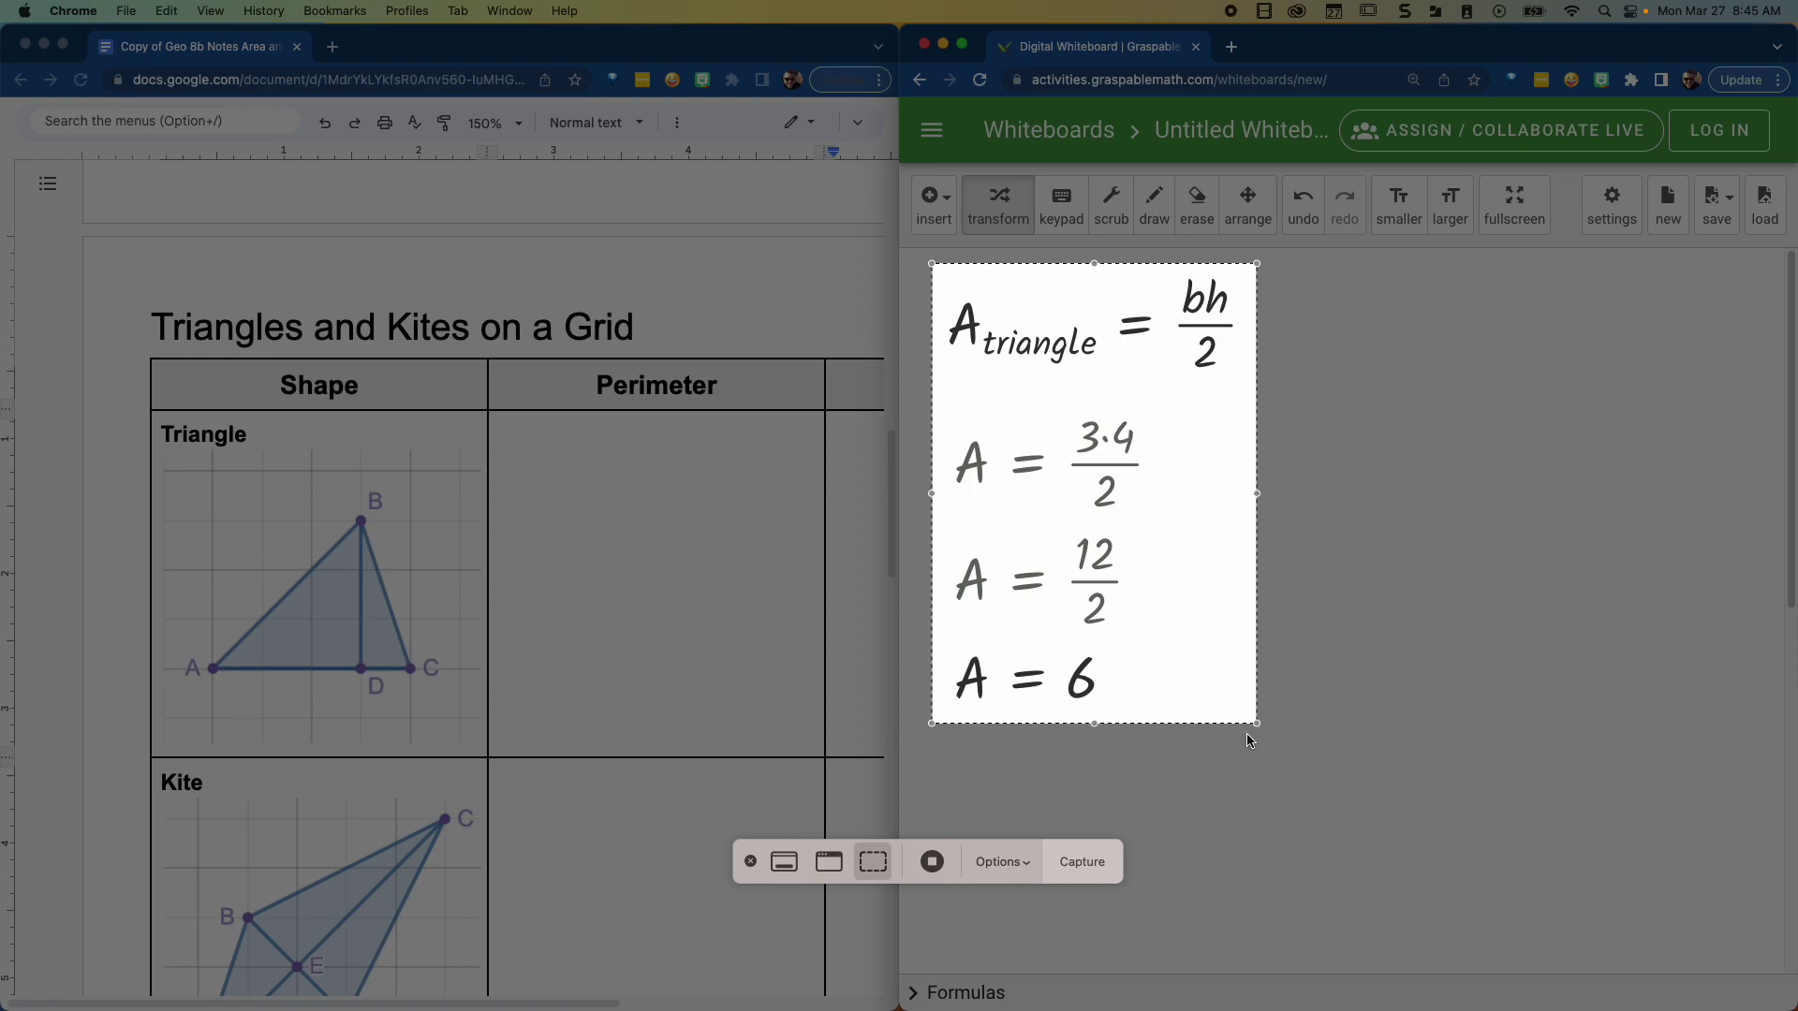
# Step: Capture the equations screenshot to the clipboard
pyautogui.click(1015, 864)
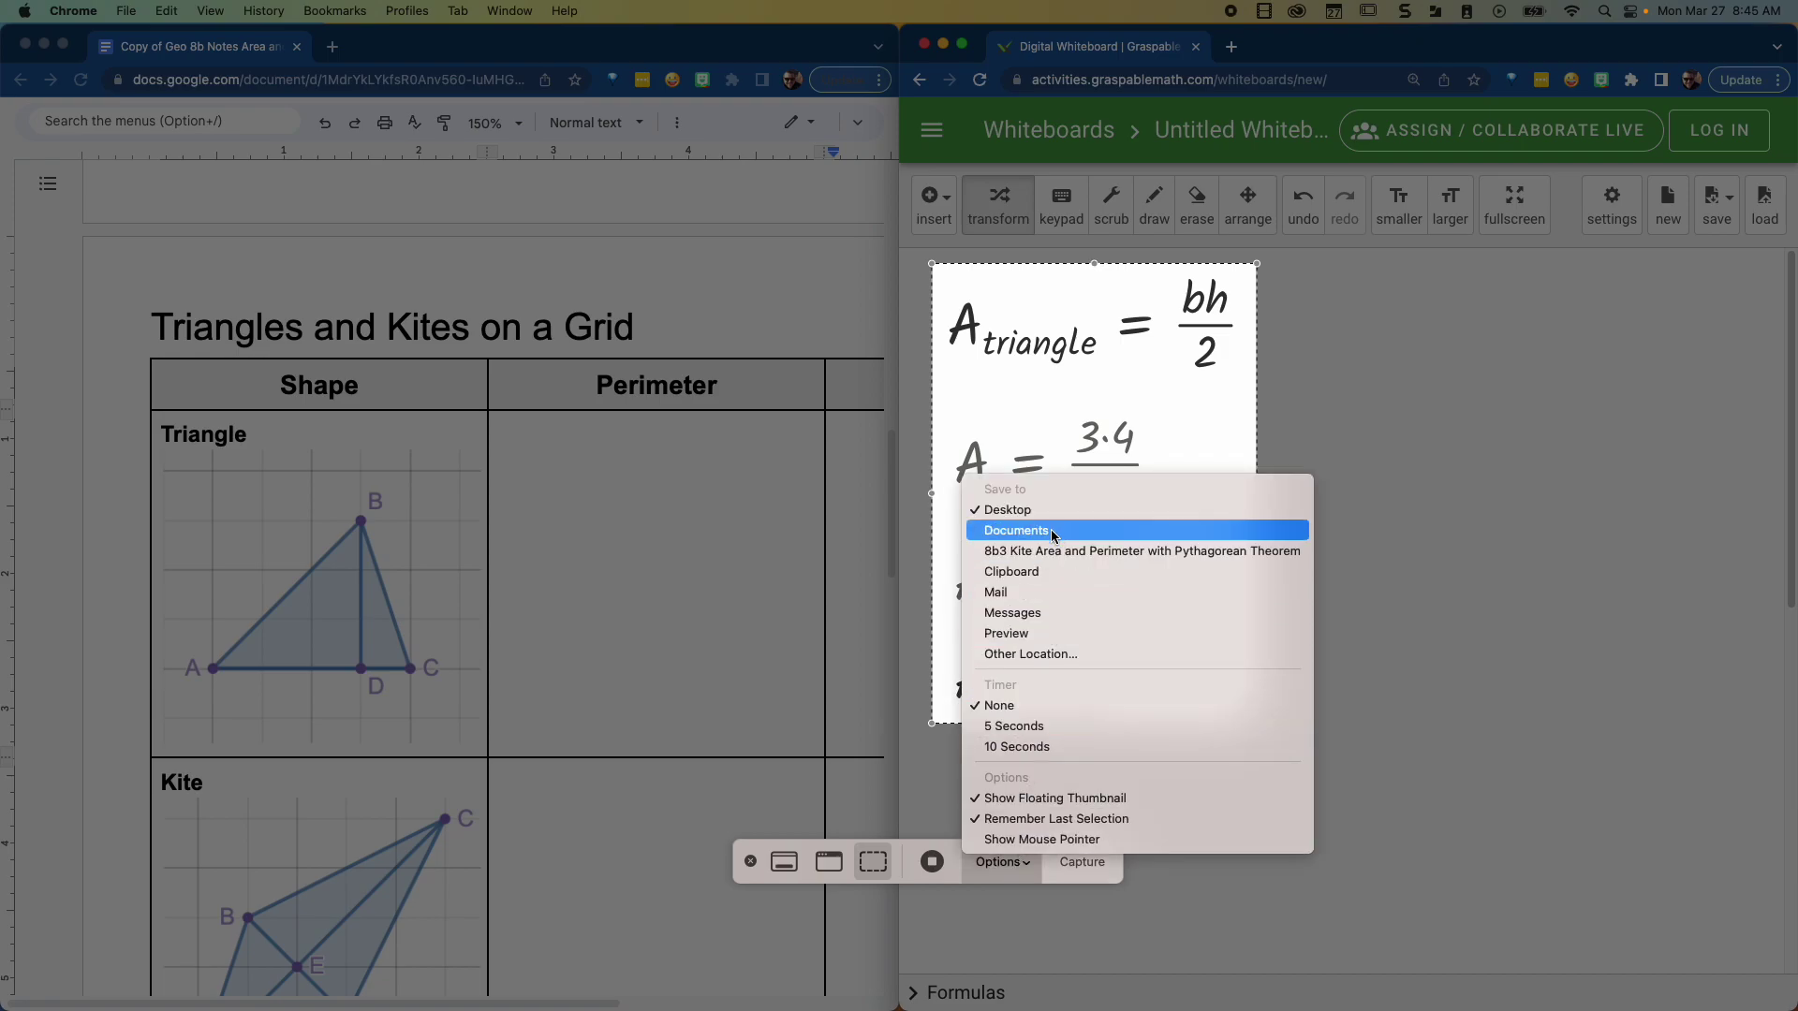
pyautogui.click(1036, 572)
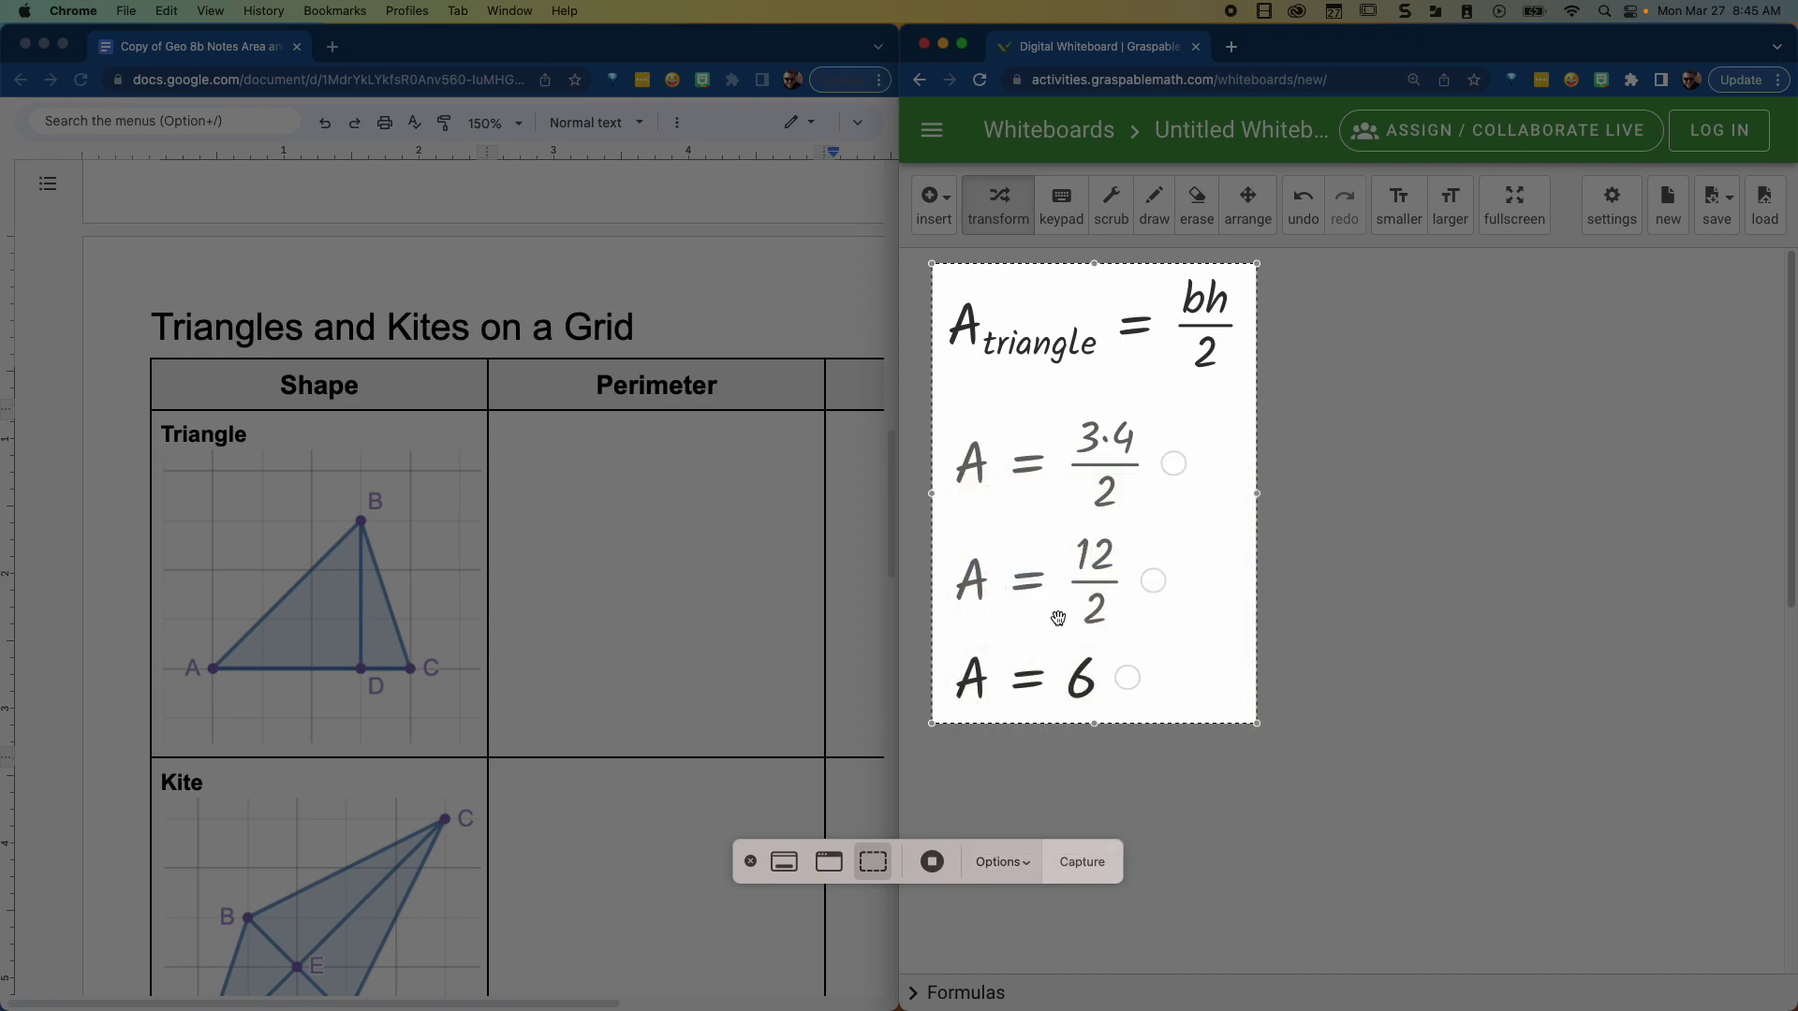
pyautogui.click(1098, 866)
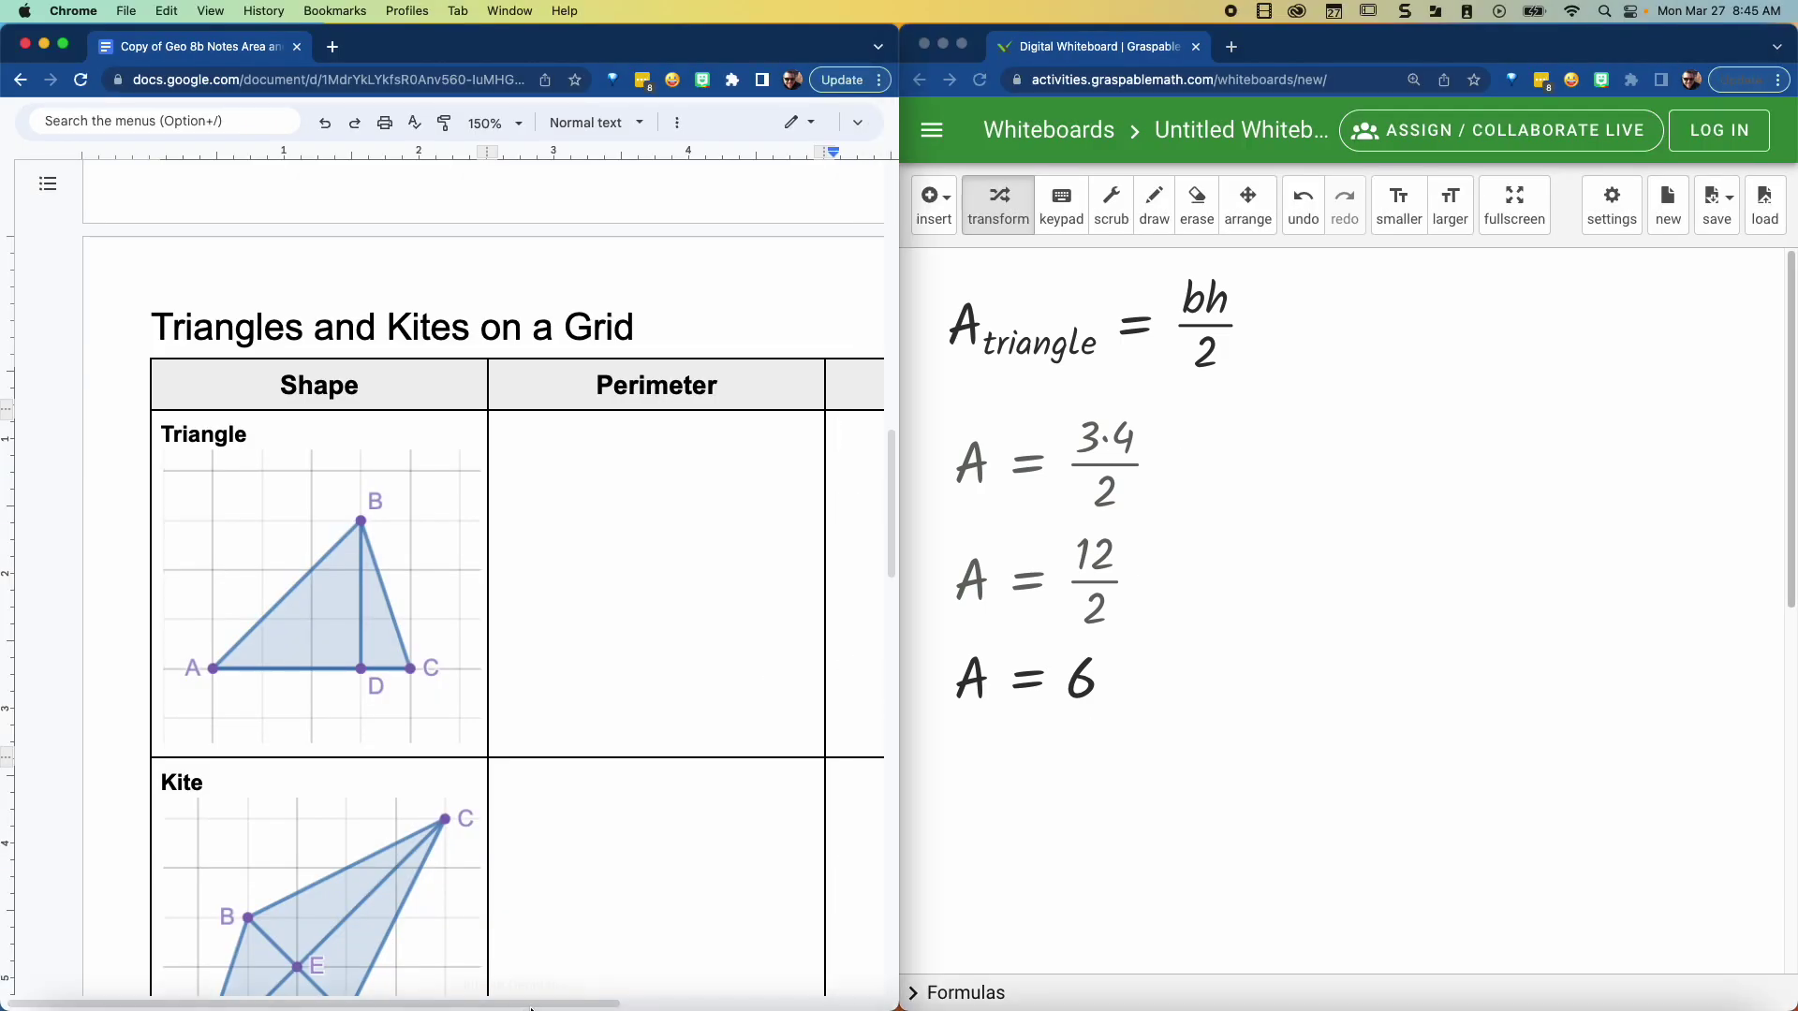
# Step: Paste the screenshot into the Triangle Area cell and shrink it to fit
pyautogui.moveTo(541, 1006); pyautogui.dragTo(737, 739)
pyautogui.press('super+v')
pyautogui.click(754, 735)
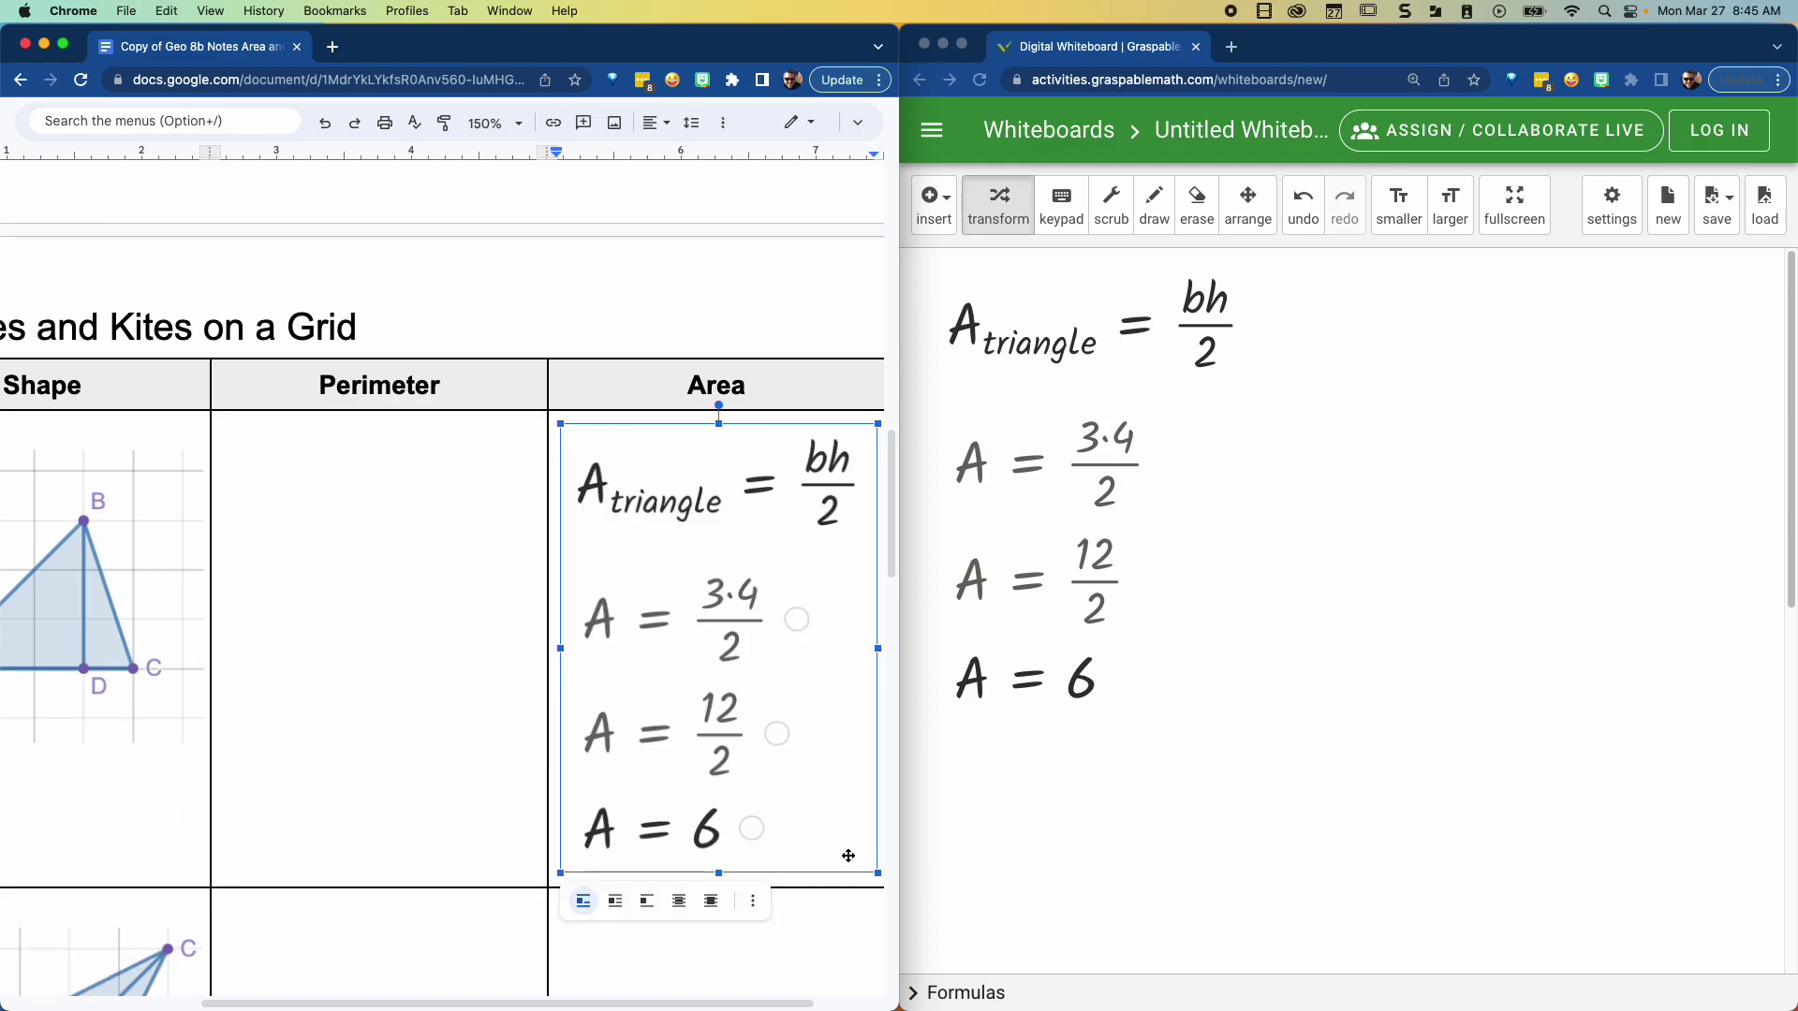
pyautogui.moveTo(878, 873); pyautogui.dragTo(763, 630)
pyautogui.click(808, 663)
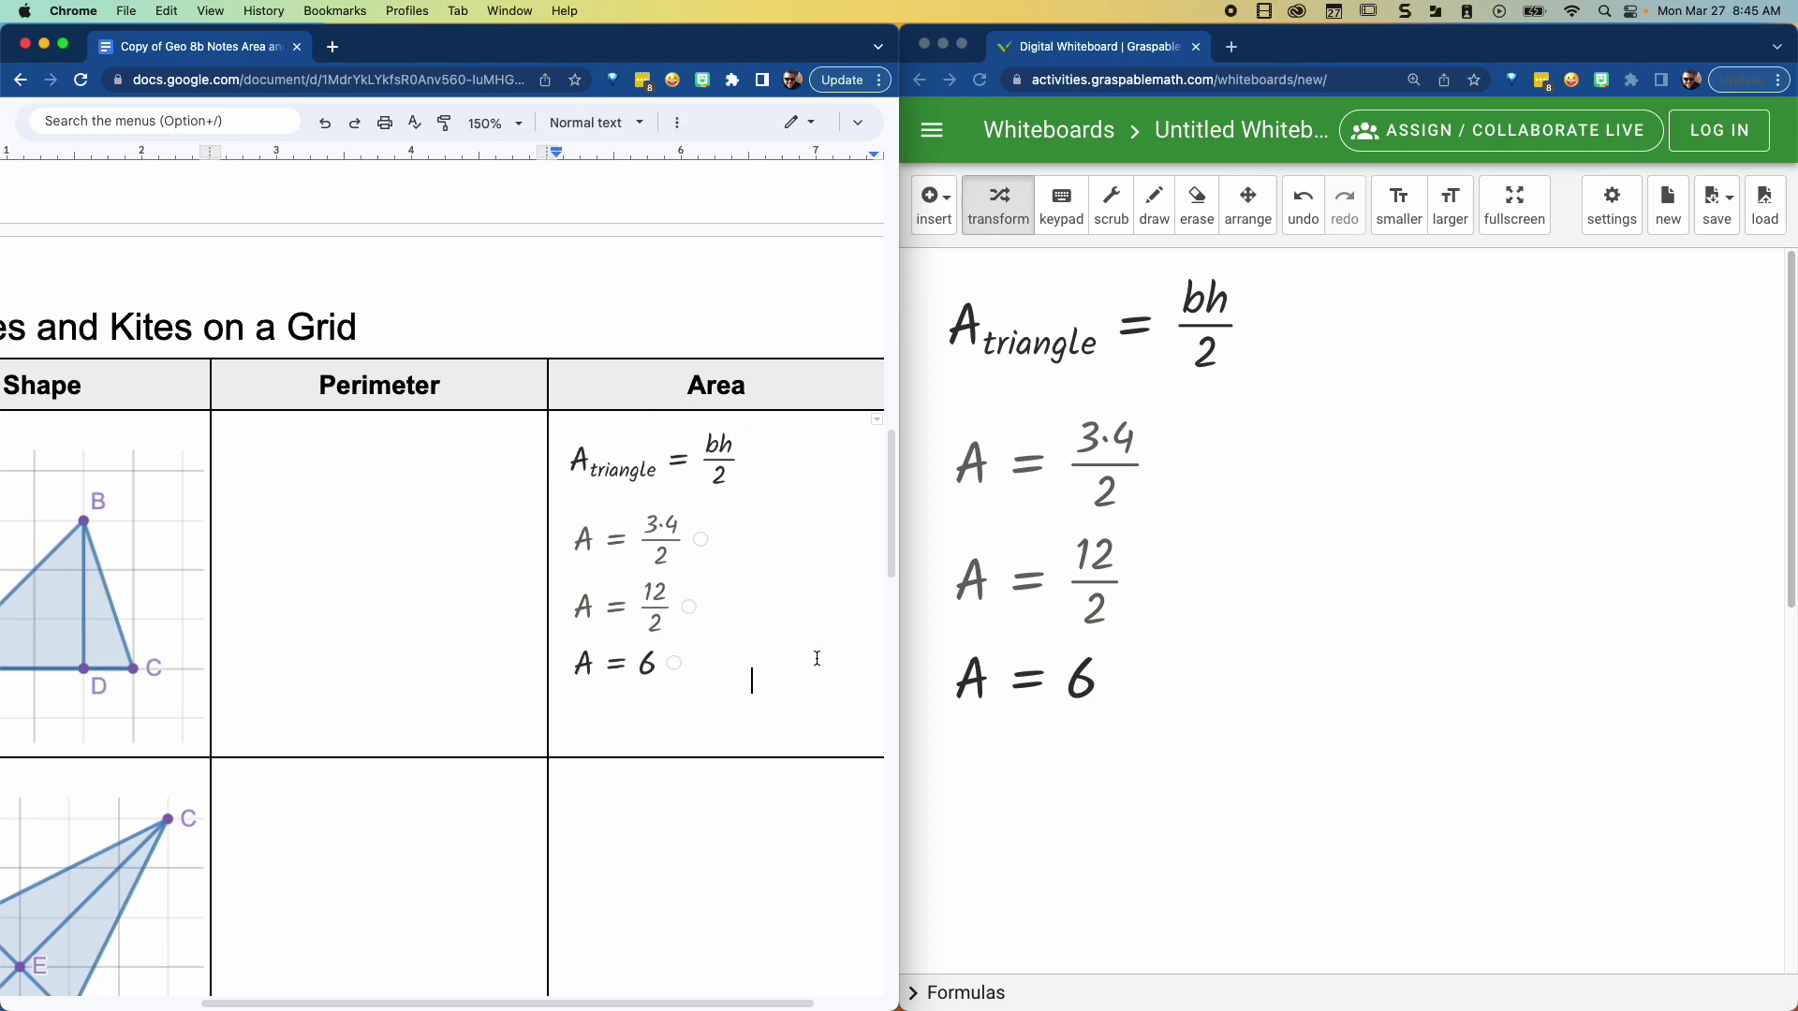
pyautogui.click(388, 616)
# Step: Open the triangle picture for editing and add a size-30 label 3 under side AD
pyautogui.hscroll(-1, 680, 1000)
pyautogui.moveTo(681, 1000); pyautogui.dragTo(497, 995)
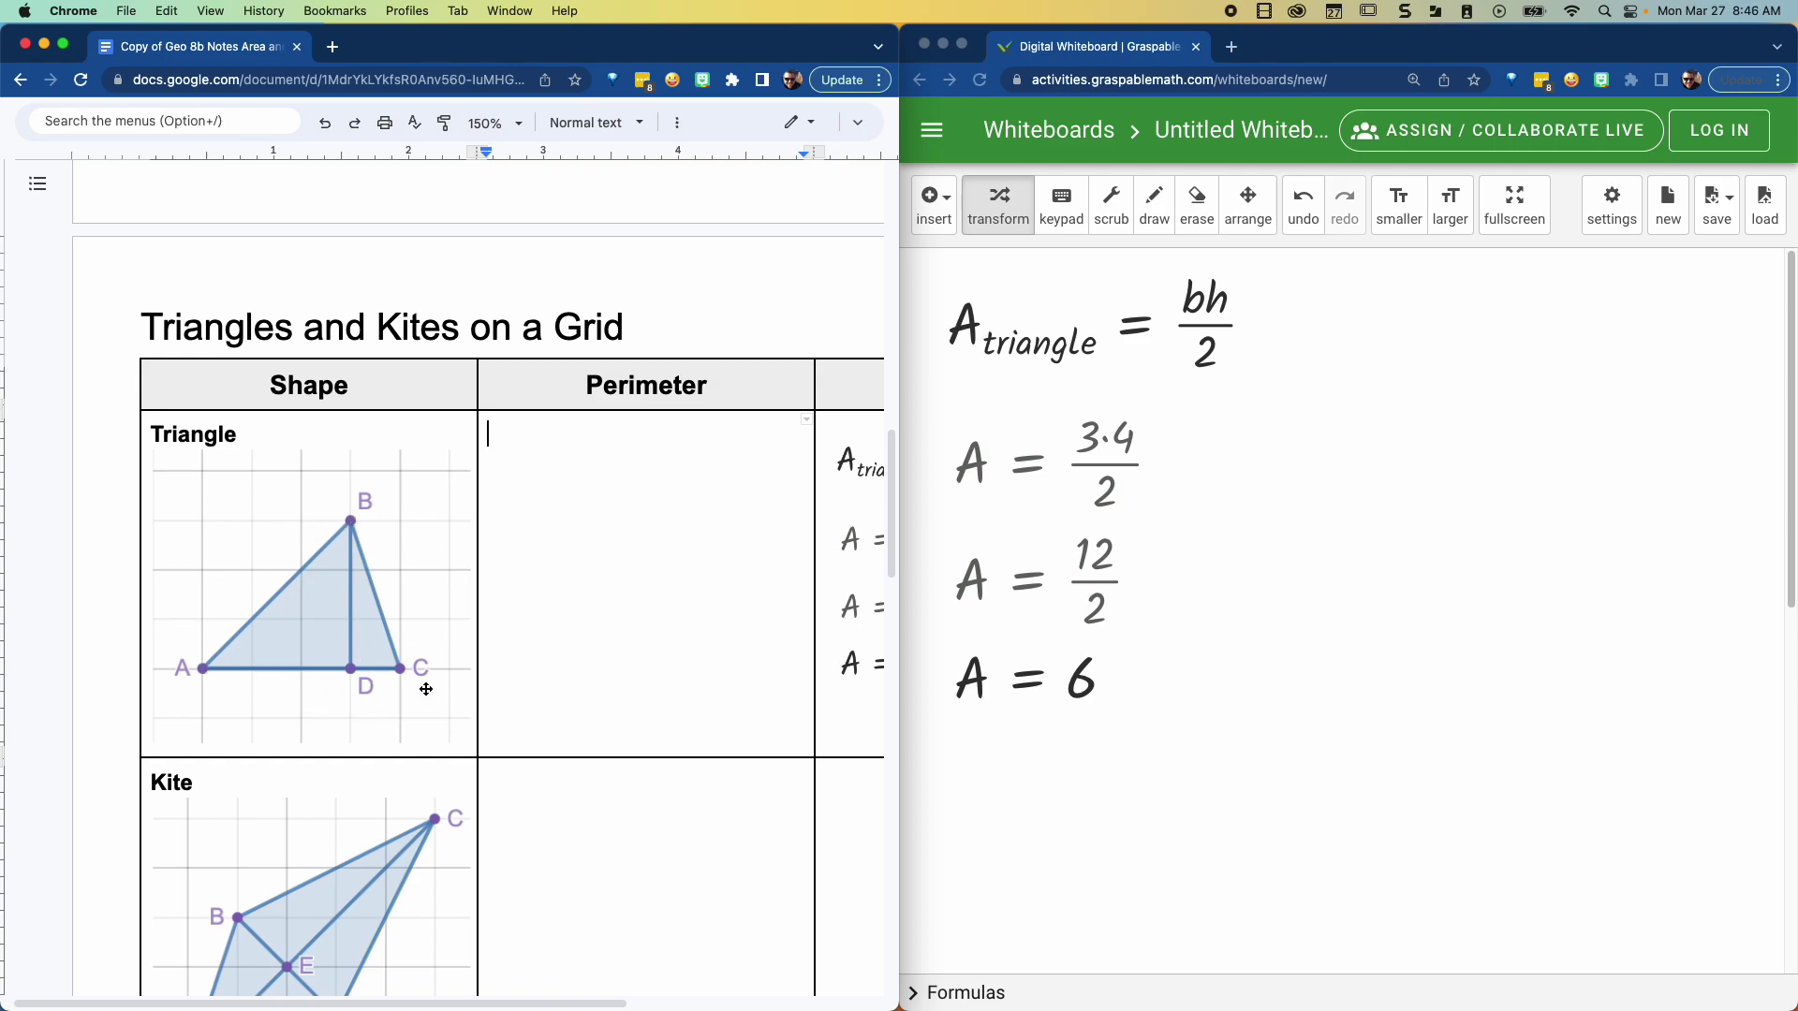
pyautogui.click(326, 573)
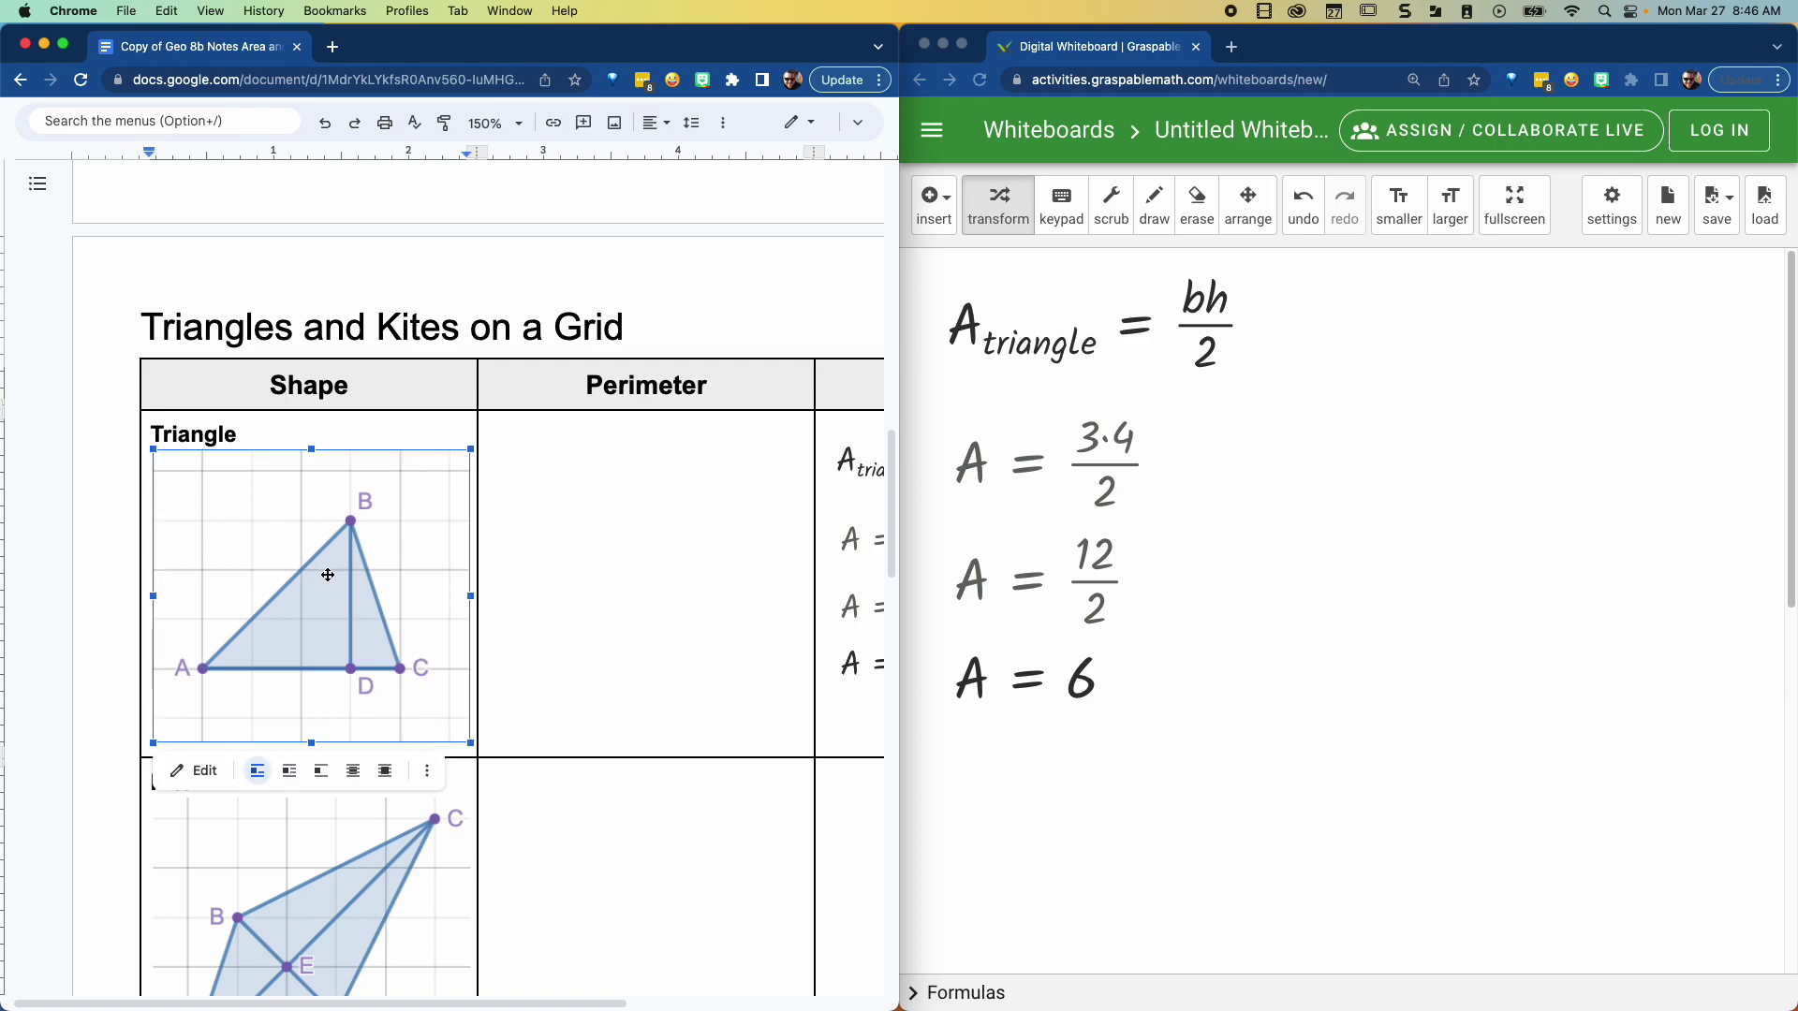
pyautogui.click(201, 773)
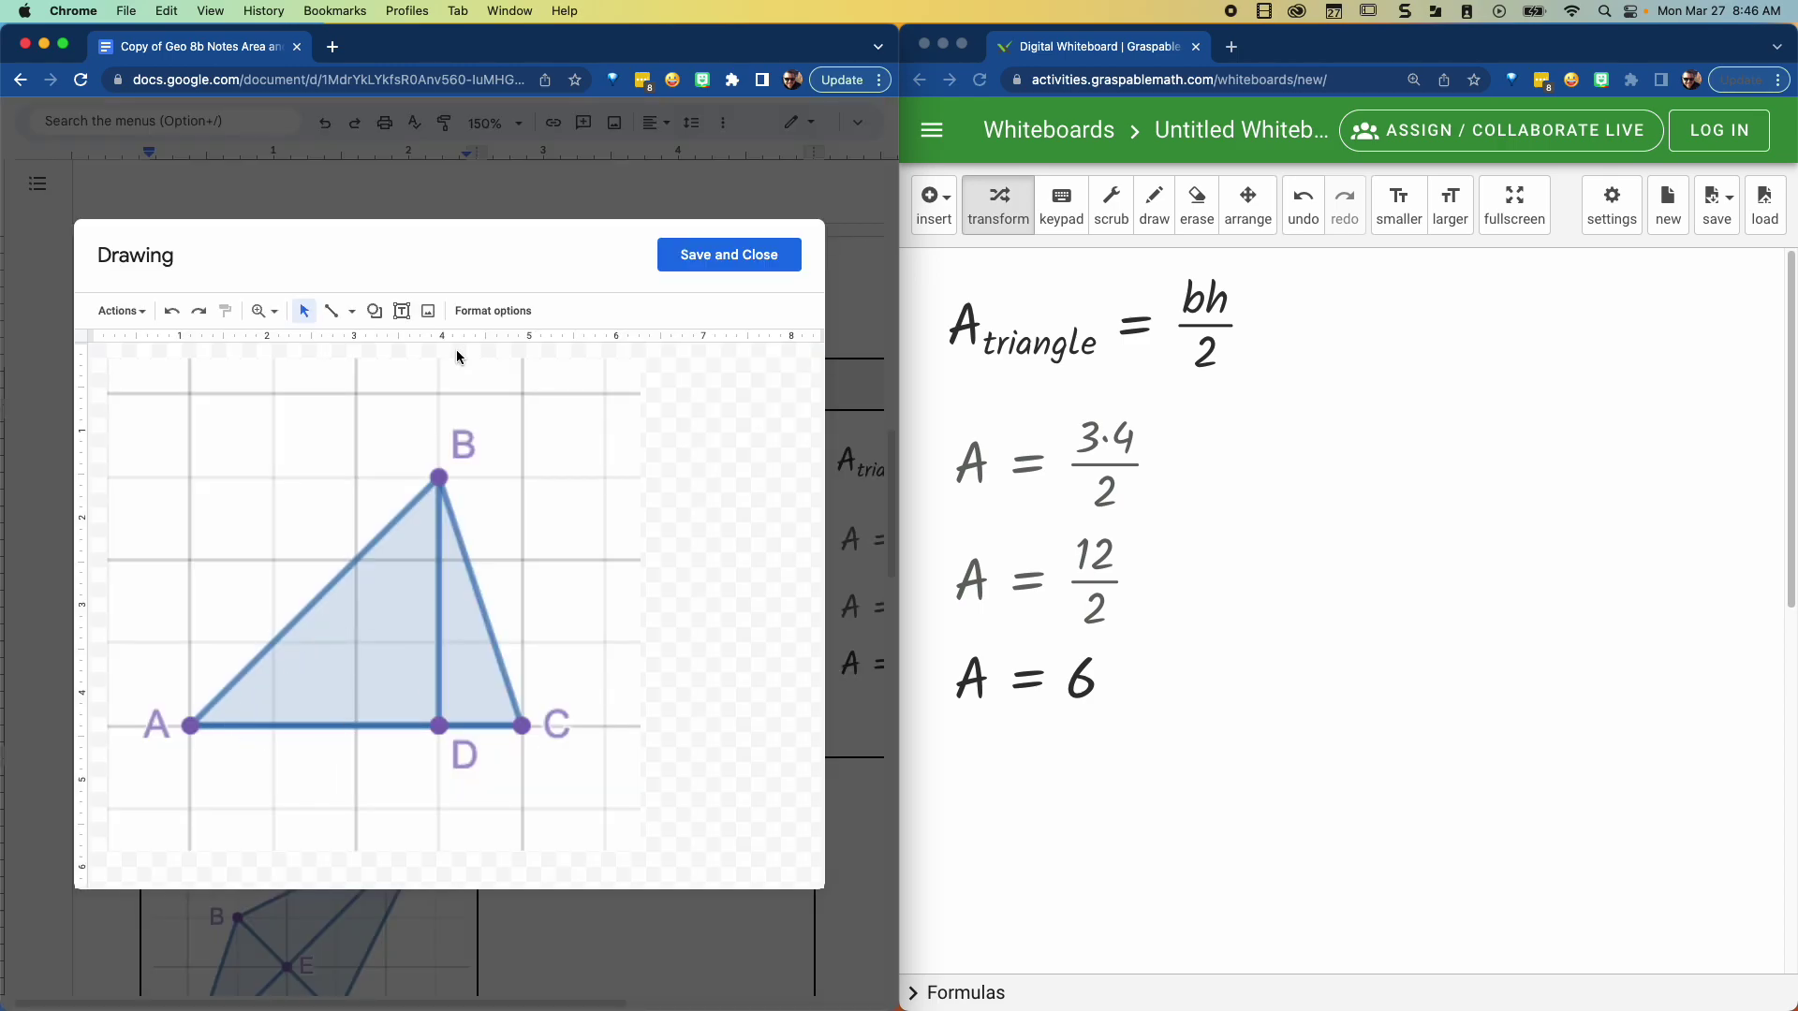
pyautogui.click(401, 310)
pyautogui.moveTo(296, 736); pyautogui.dragTo(364, 794)
pyautogui.write('3')
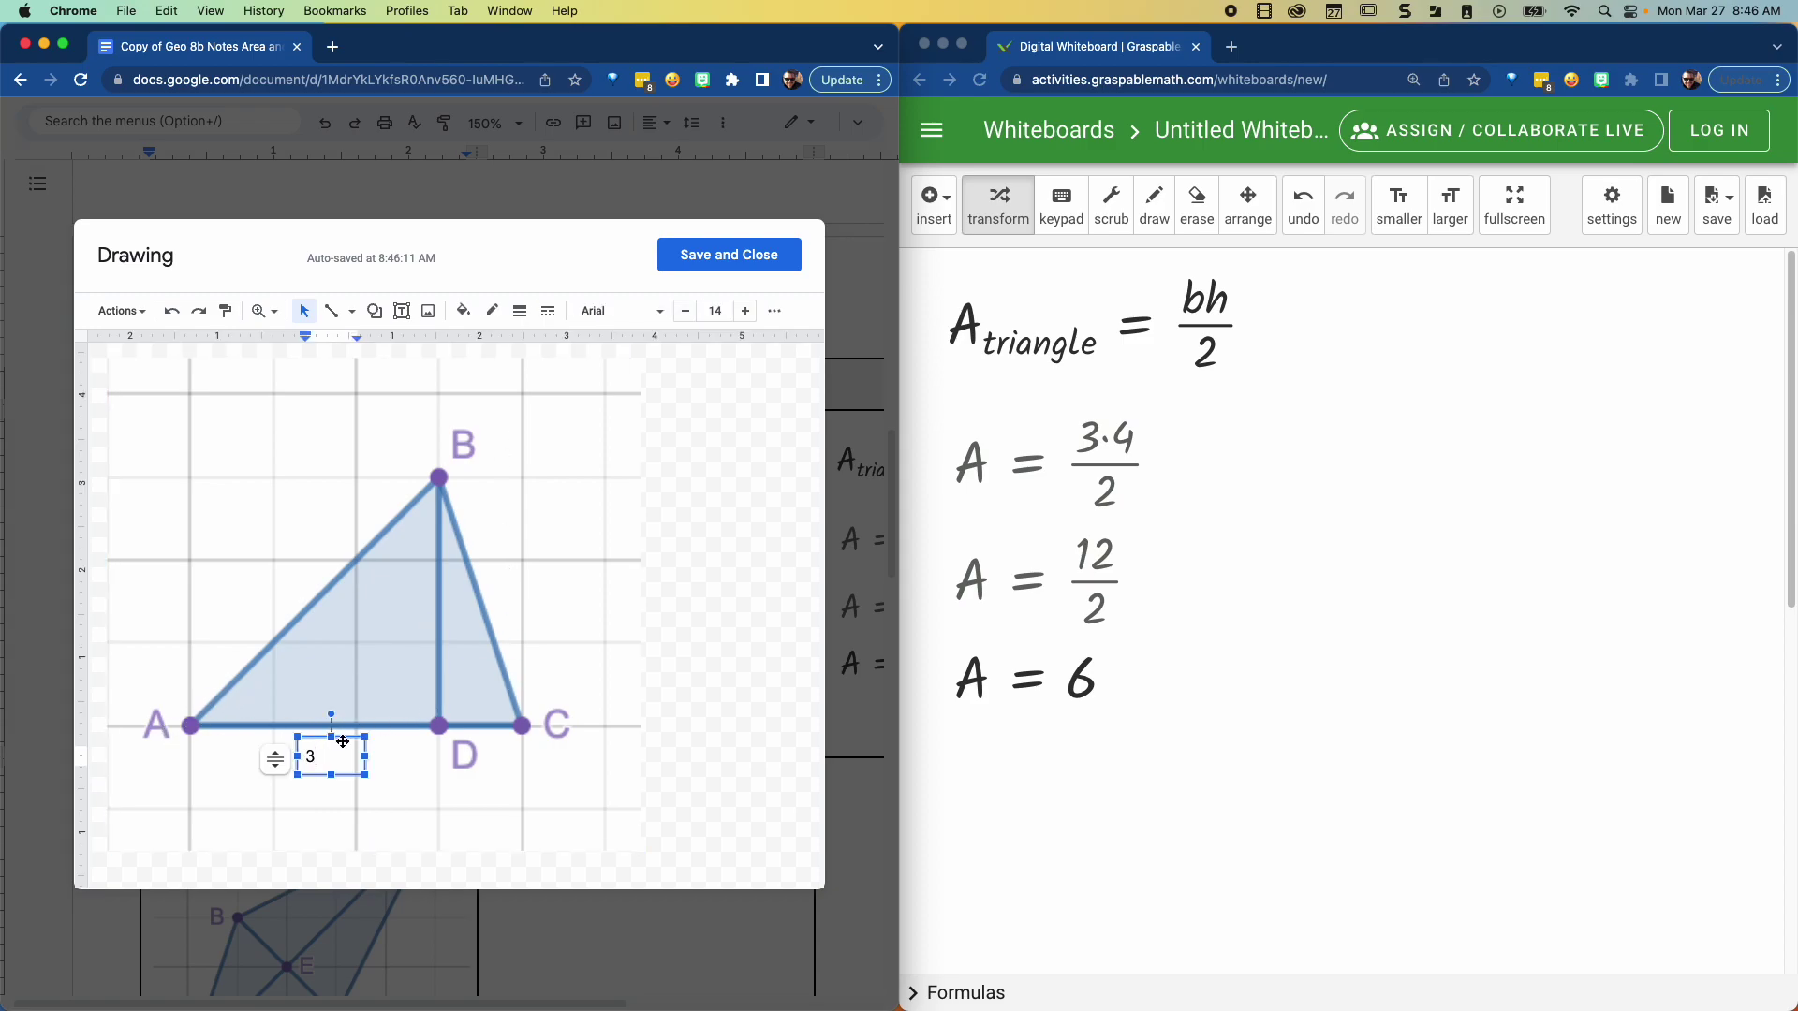
pyautogui.click(342, 741)
pyautogui.click(714, 312)
pyautogui.click(714, 643)
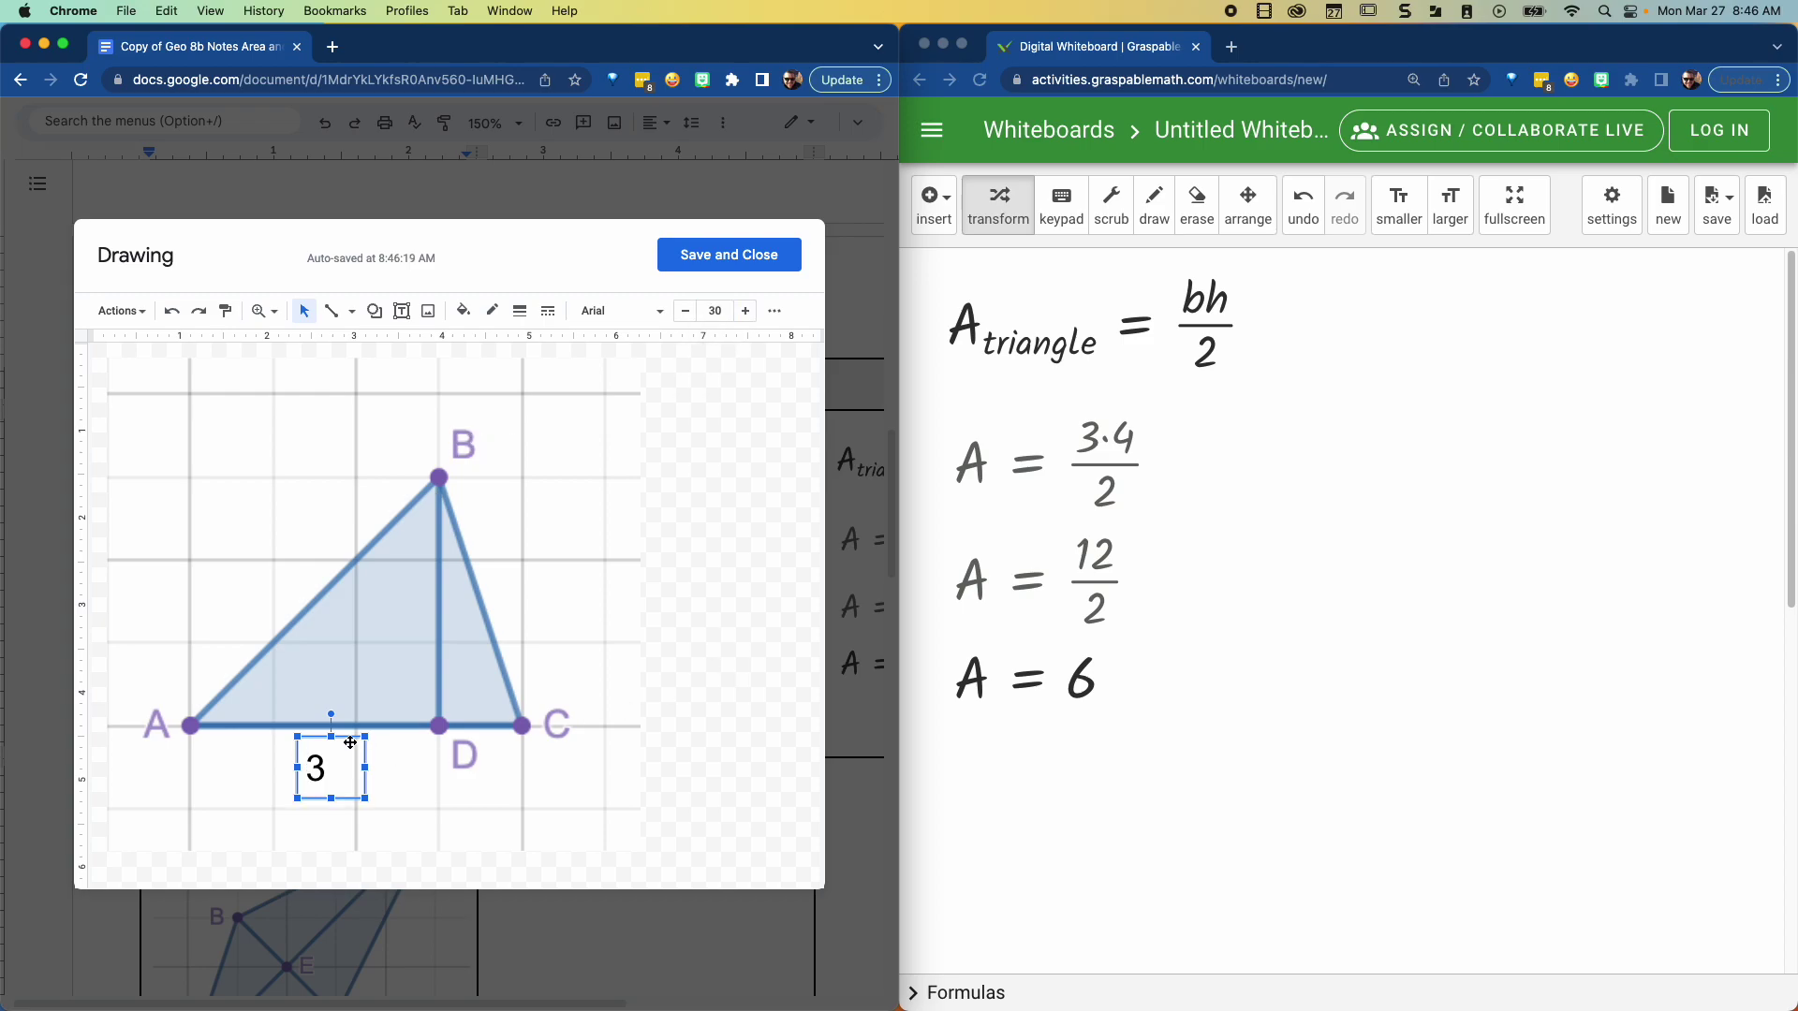
# Step: Add a label 1 under DC and a duplicated 3 beside height BD
pyautogui.moveTo(348, 741); pyautogui.dragTo(512, 737)
pyautogui.click(479, 763)
pyautogui.doubleClick(479, 763)
pyautogui.write('1')
pyautogui.click(512, 738)
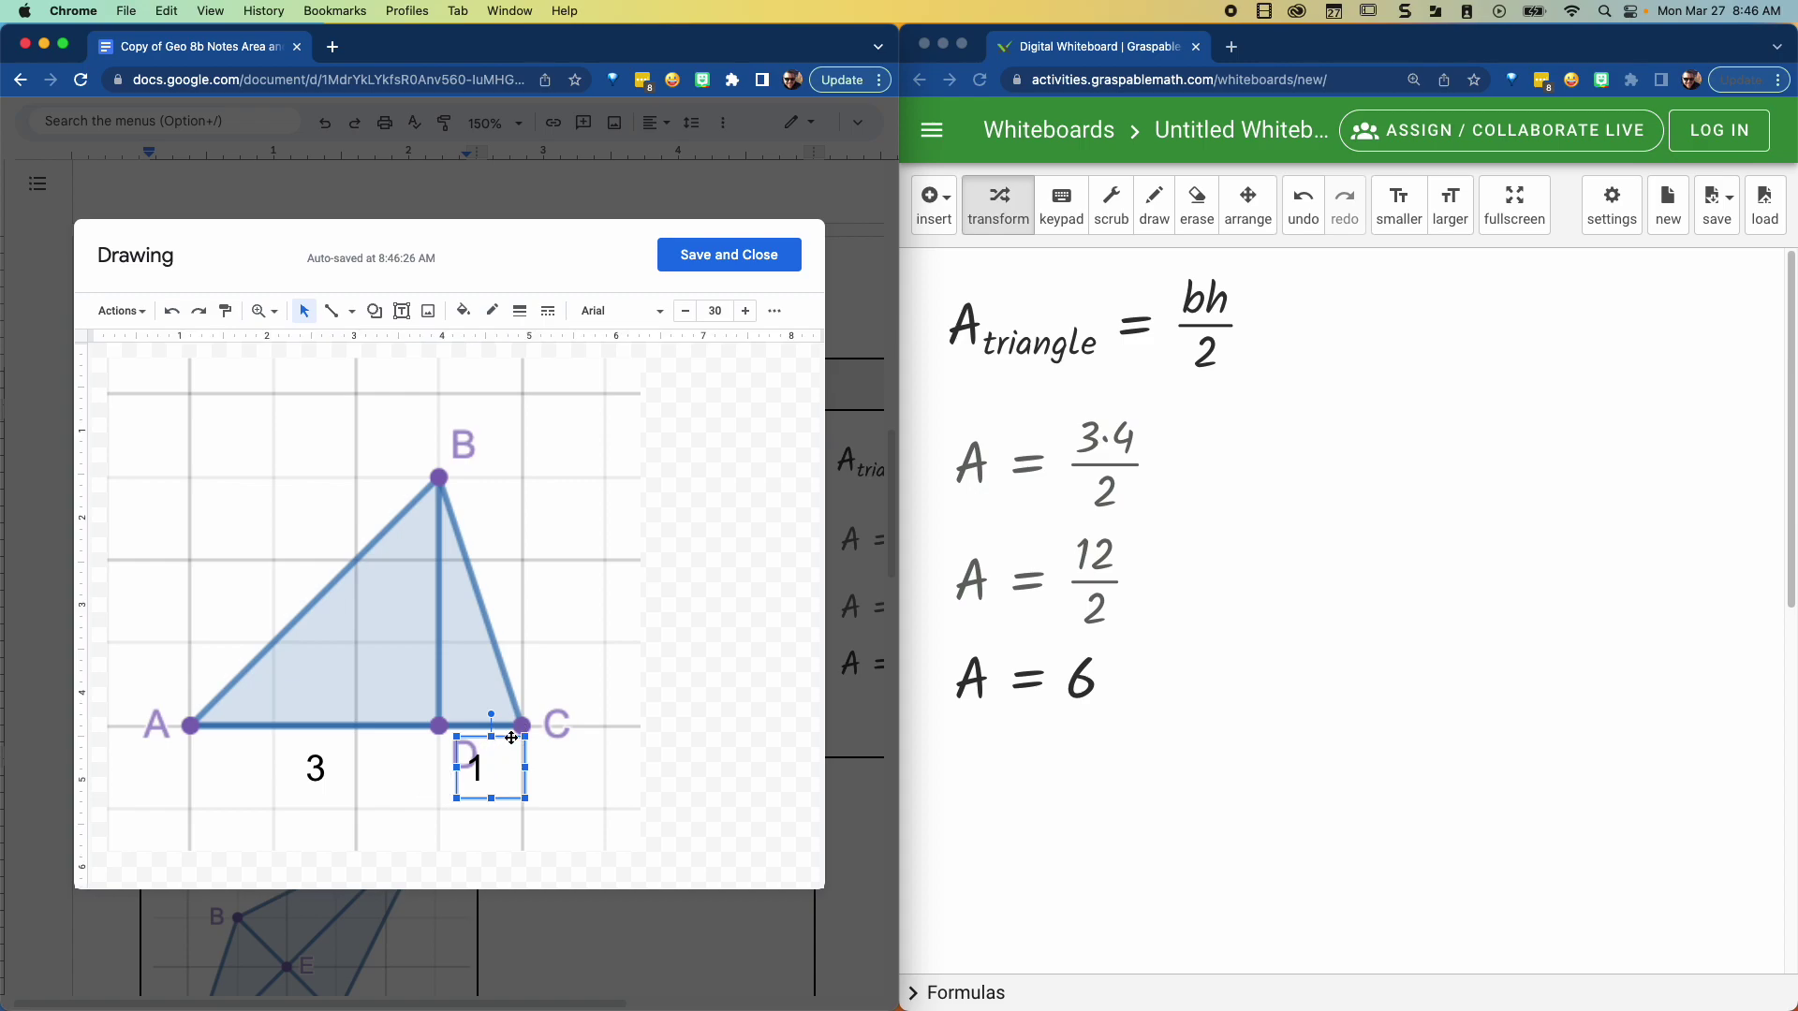
pyautogui.click(321, 768)
pyautogui.click(349, 738)
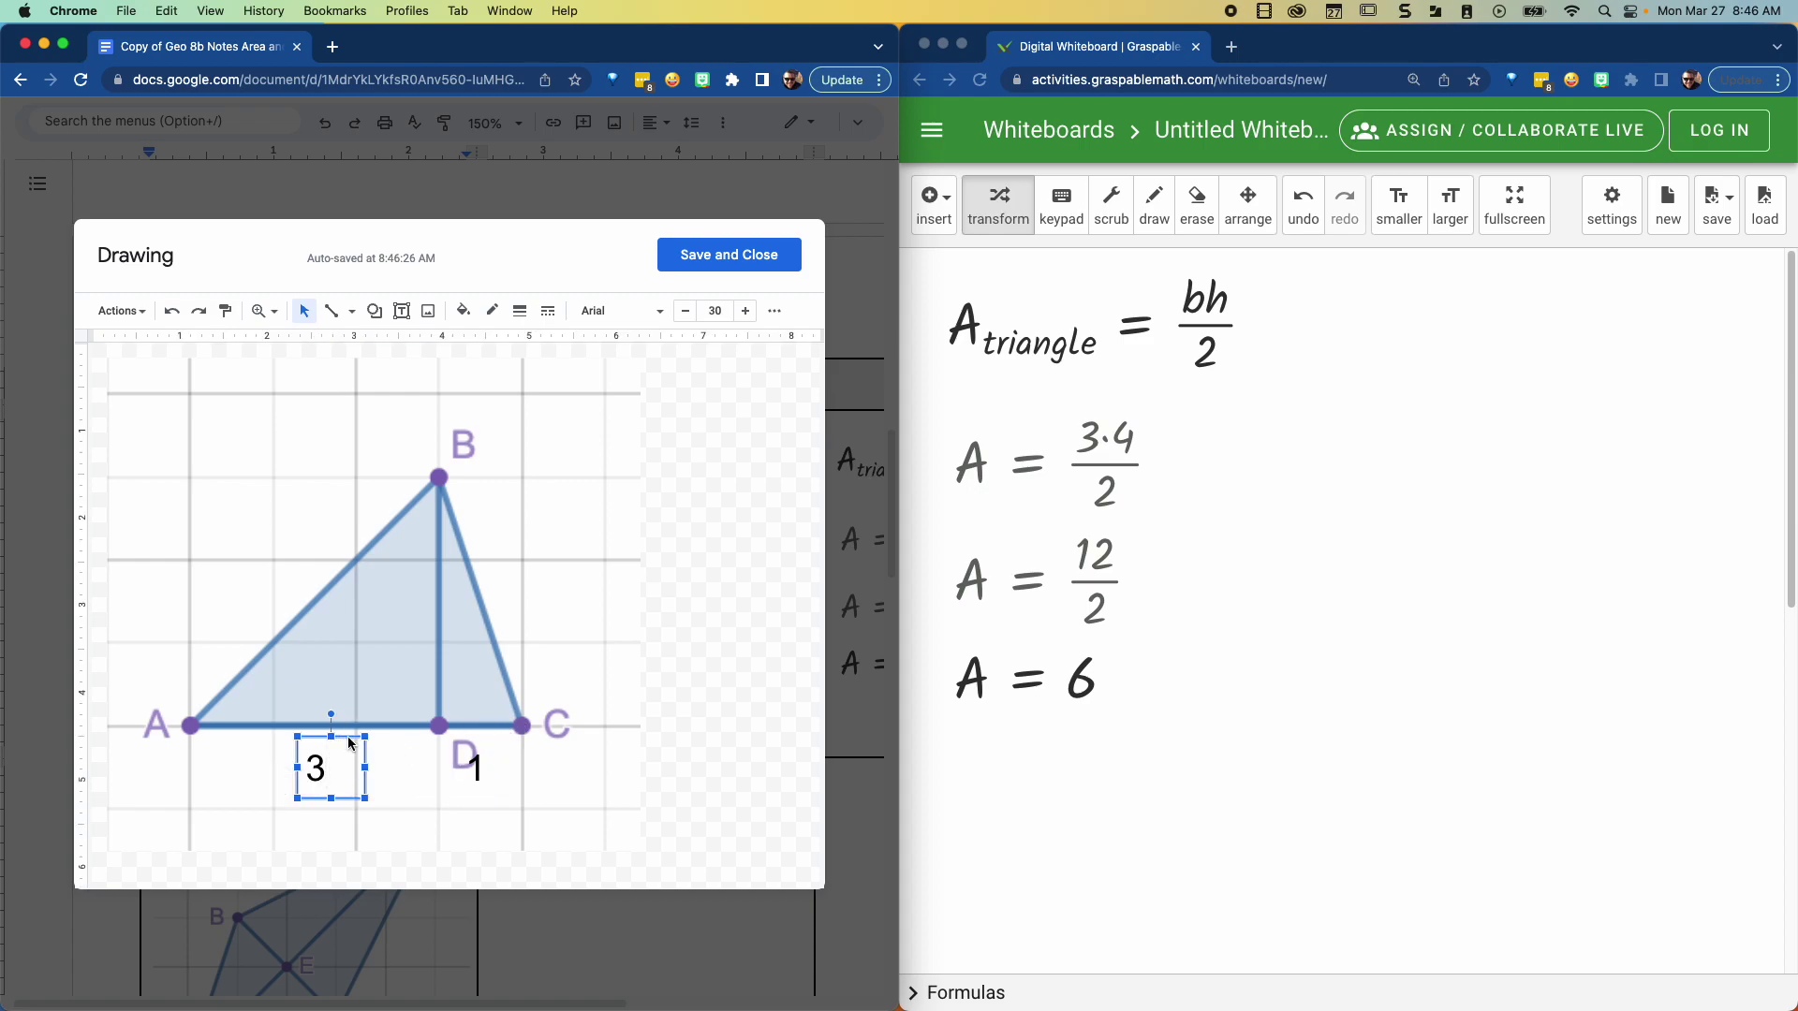
pyautogui.press('super+d')
pyautogui.moveTo(361, 749); pyautogui.dragTo(438, 576)
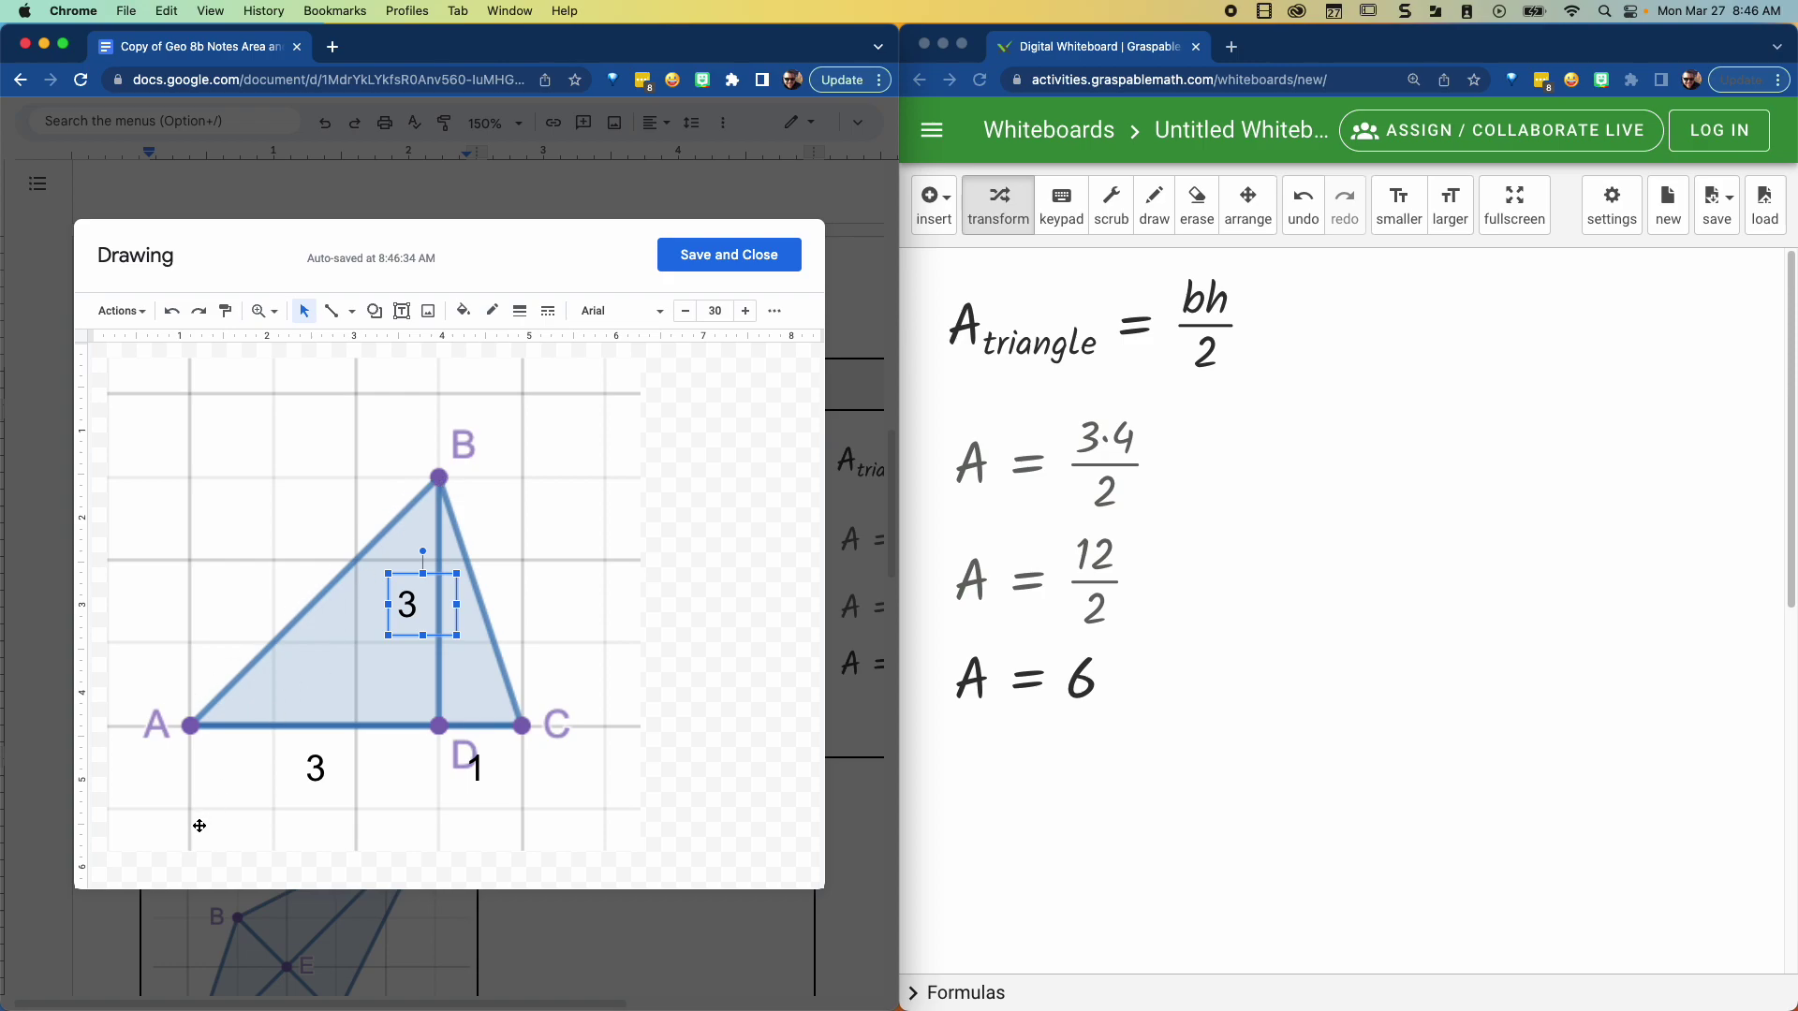
# Step: Enter c = √(a² + b²) on the whiteboard and drag it up beside A = bh/2
pyautogui.click(1397, 464)
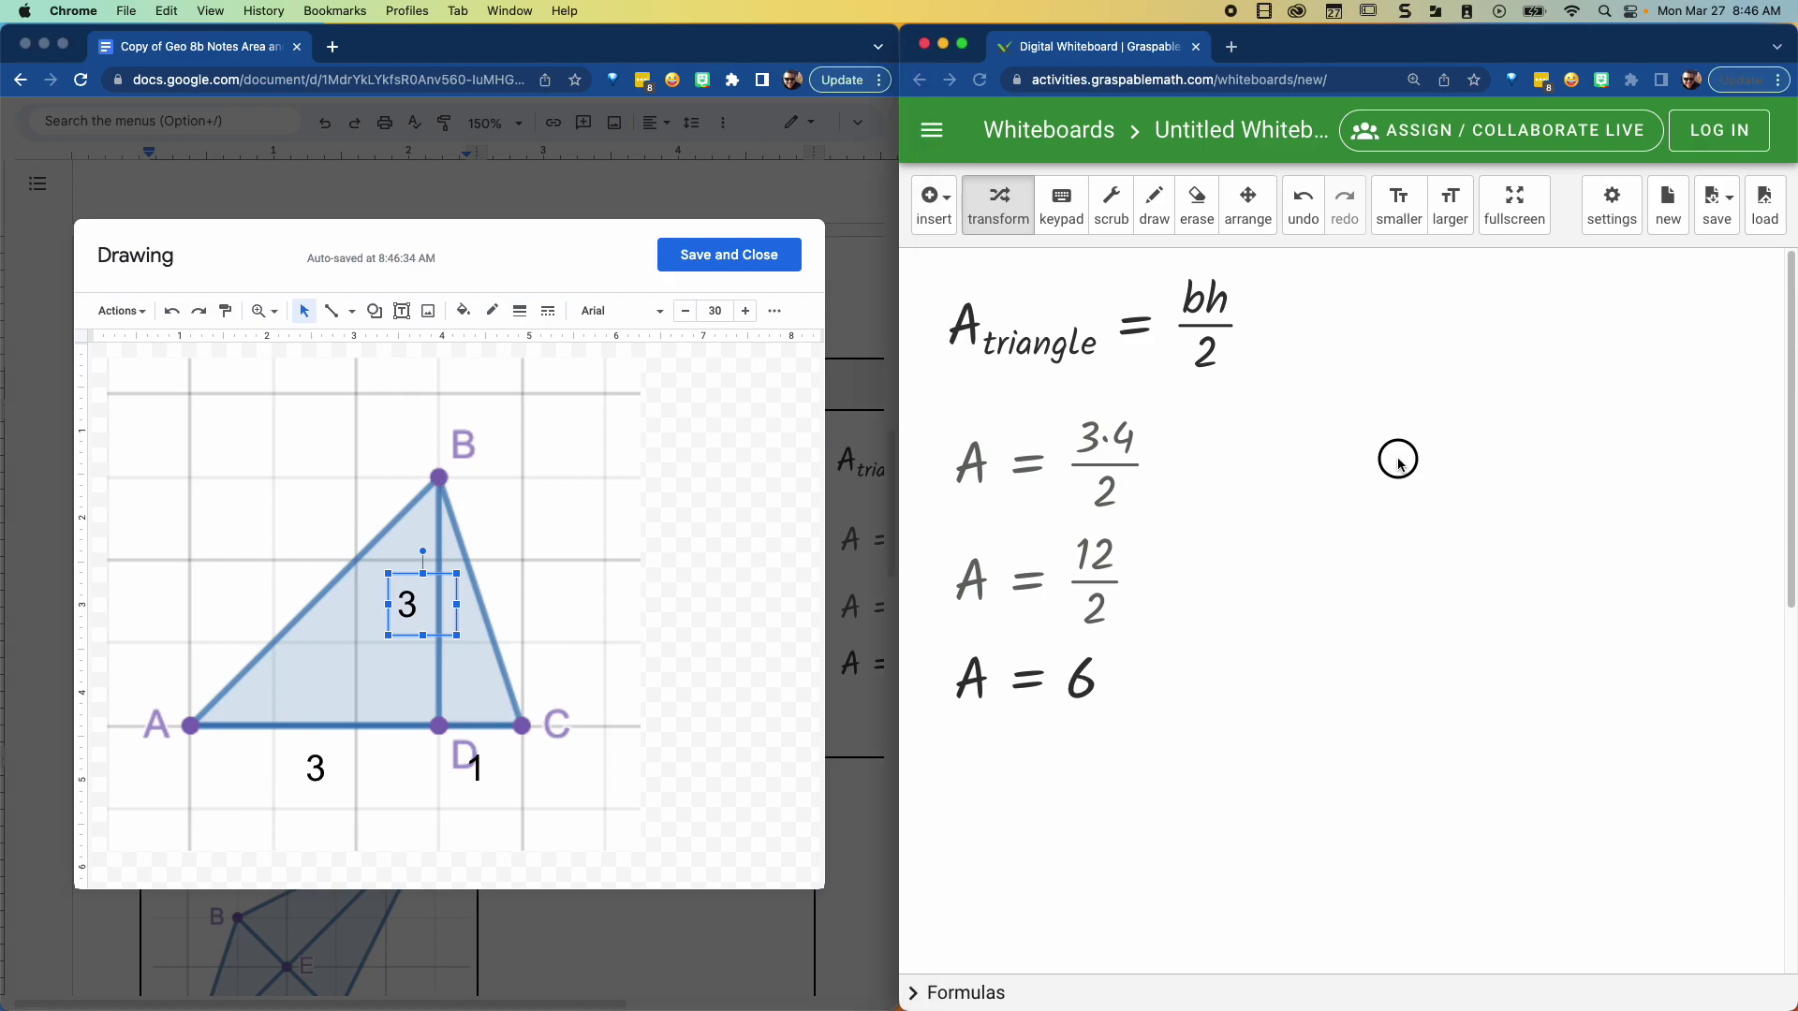
pyautogui.click(1386, 370)
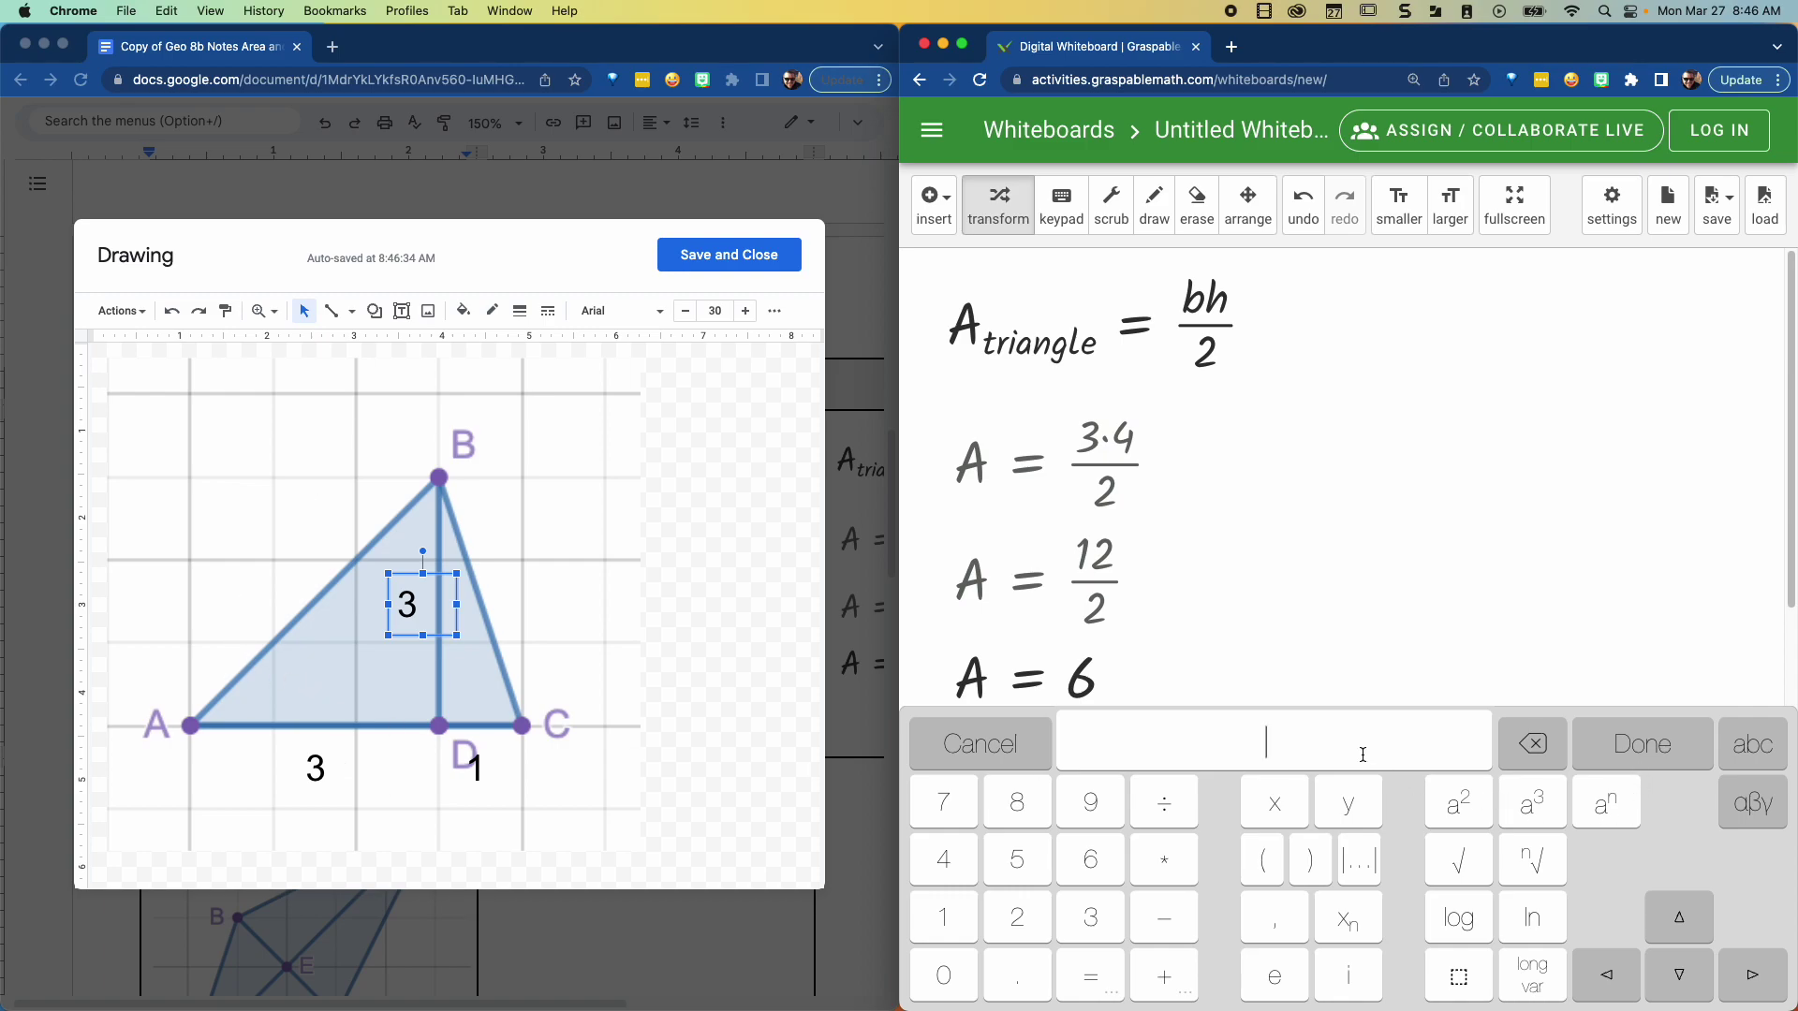
pyautogui.write('c=sqrt(')
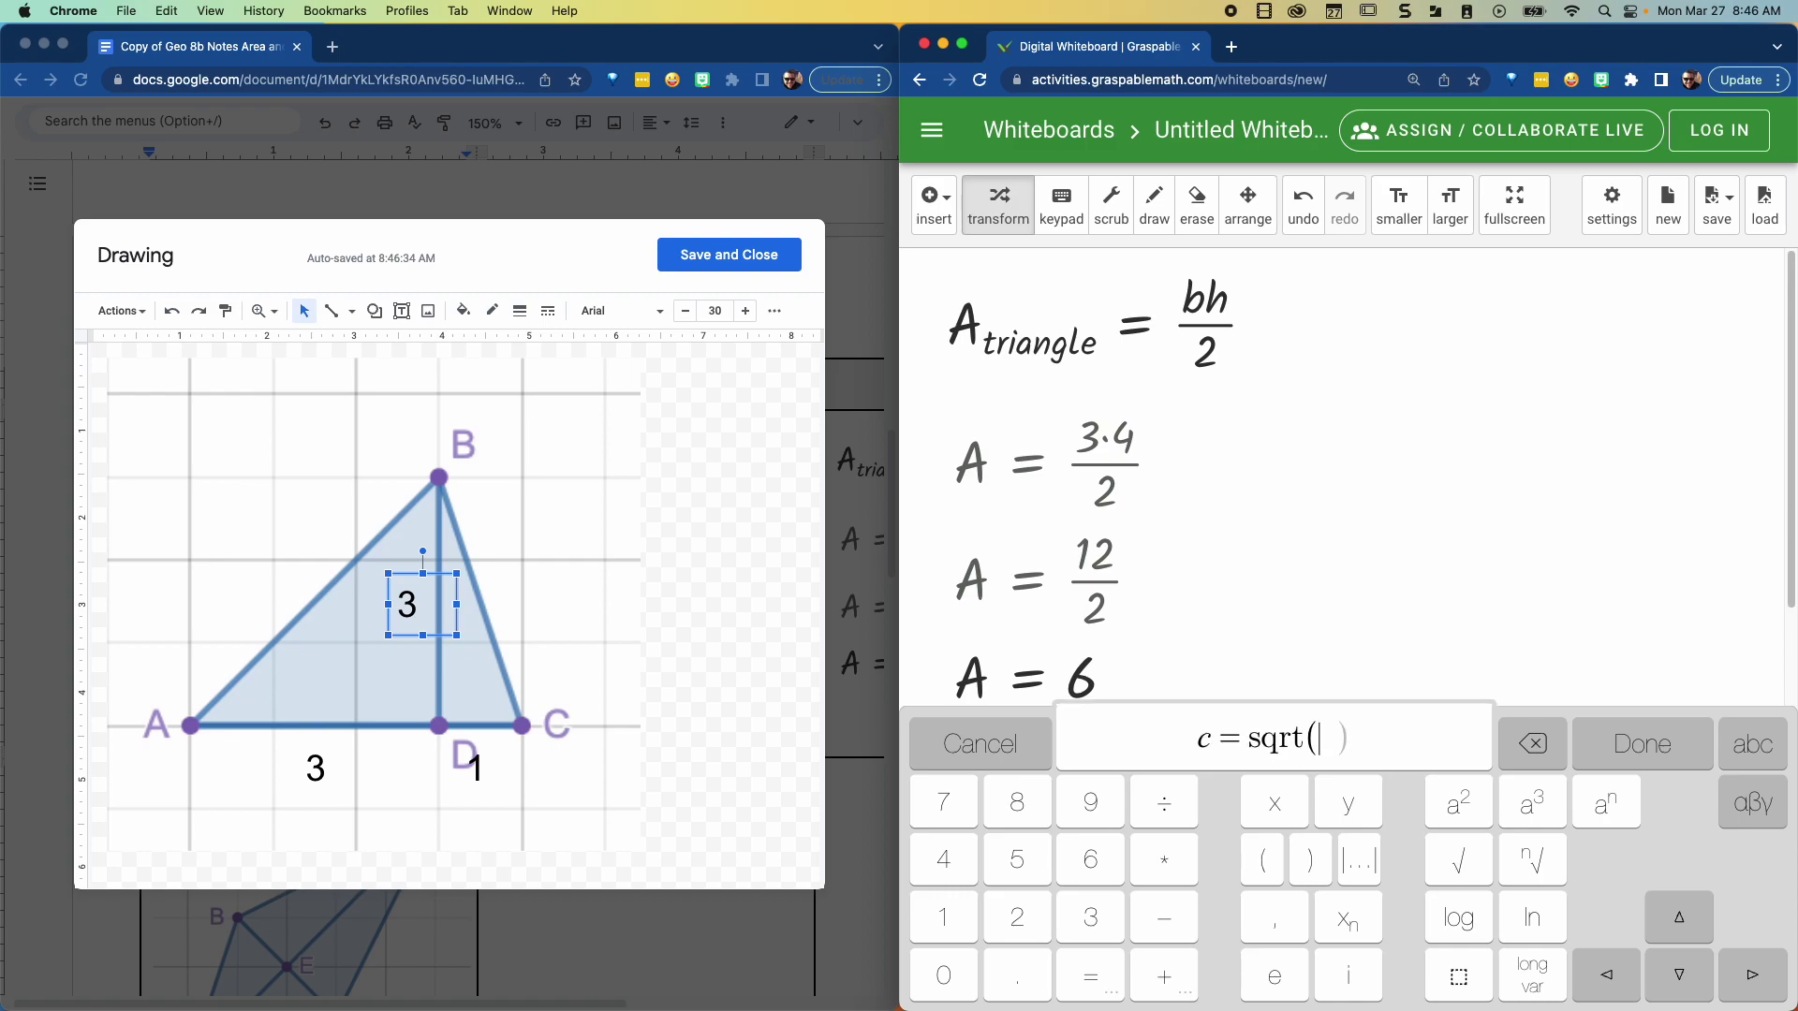
pyautogui.write('a^2')
pyautogui.press('Right')
pyautogui.write('+b^2')
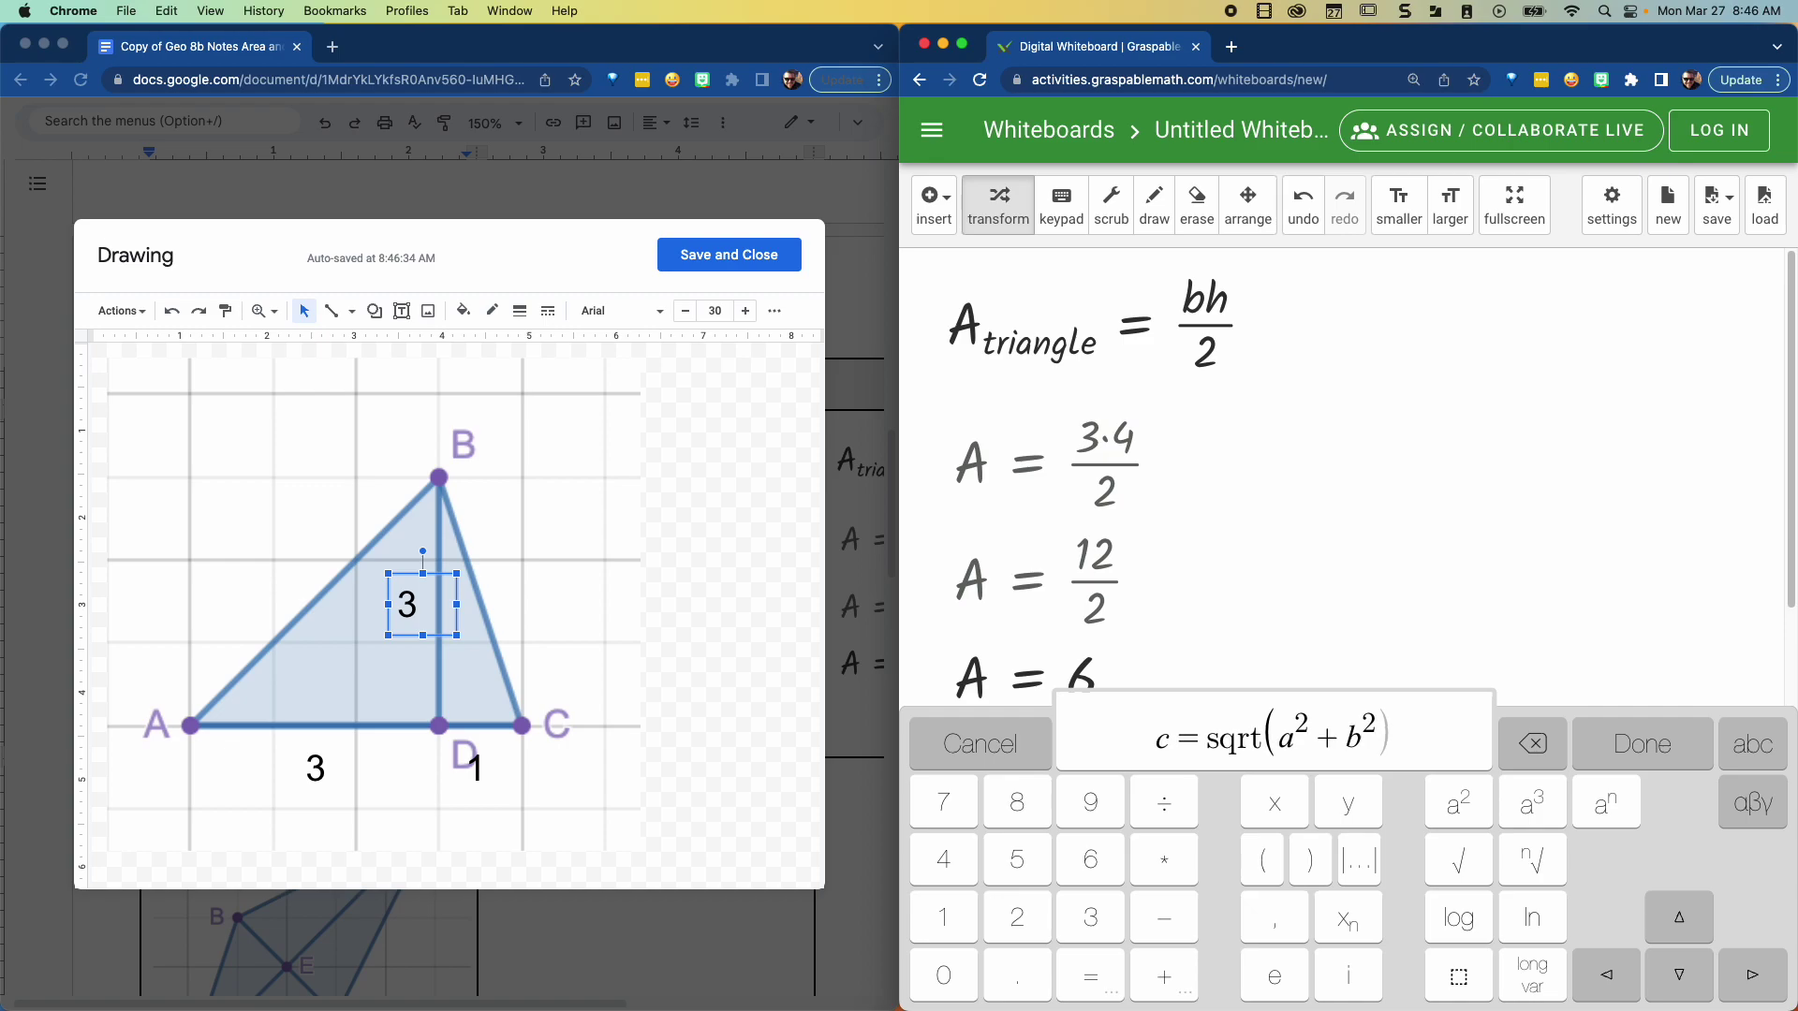
pyautogui.write(')')
pyautogui.press('Return')
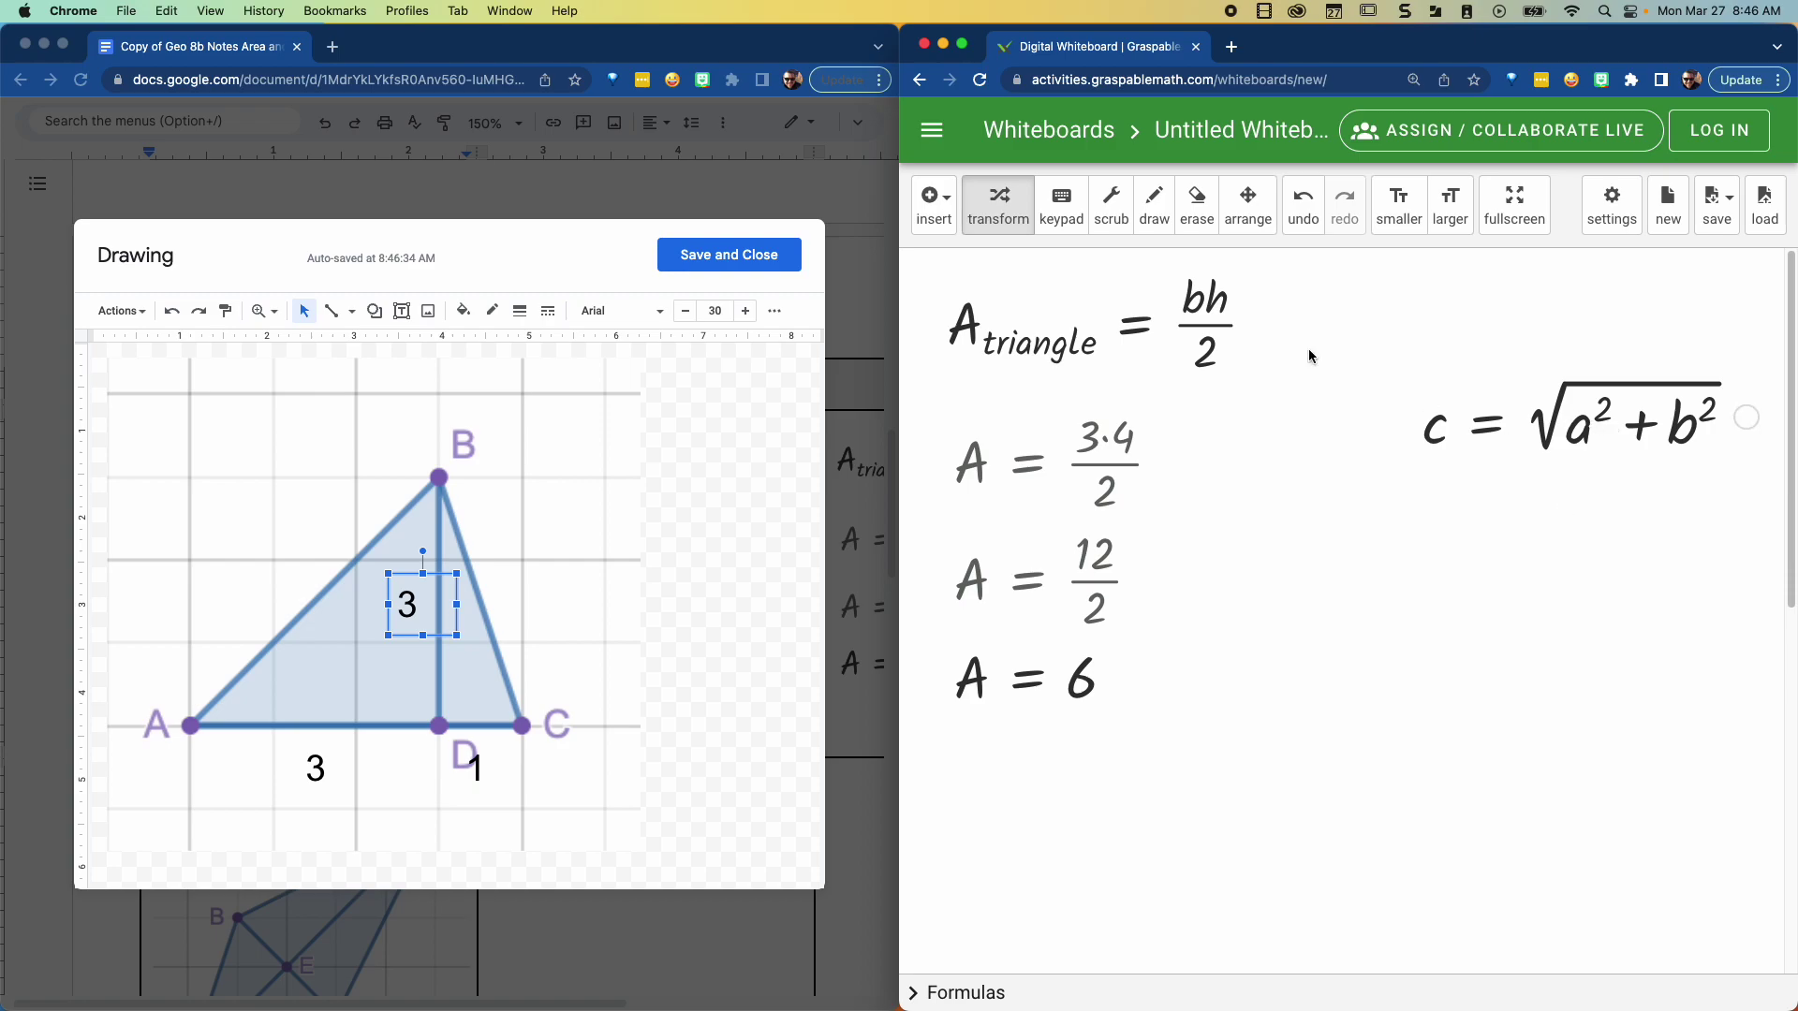
pyautogui.click(1248, 201)
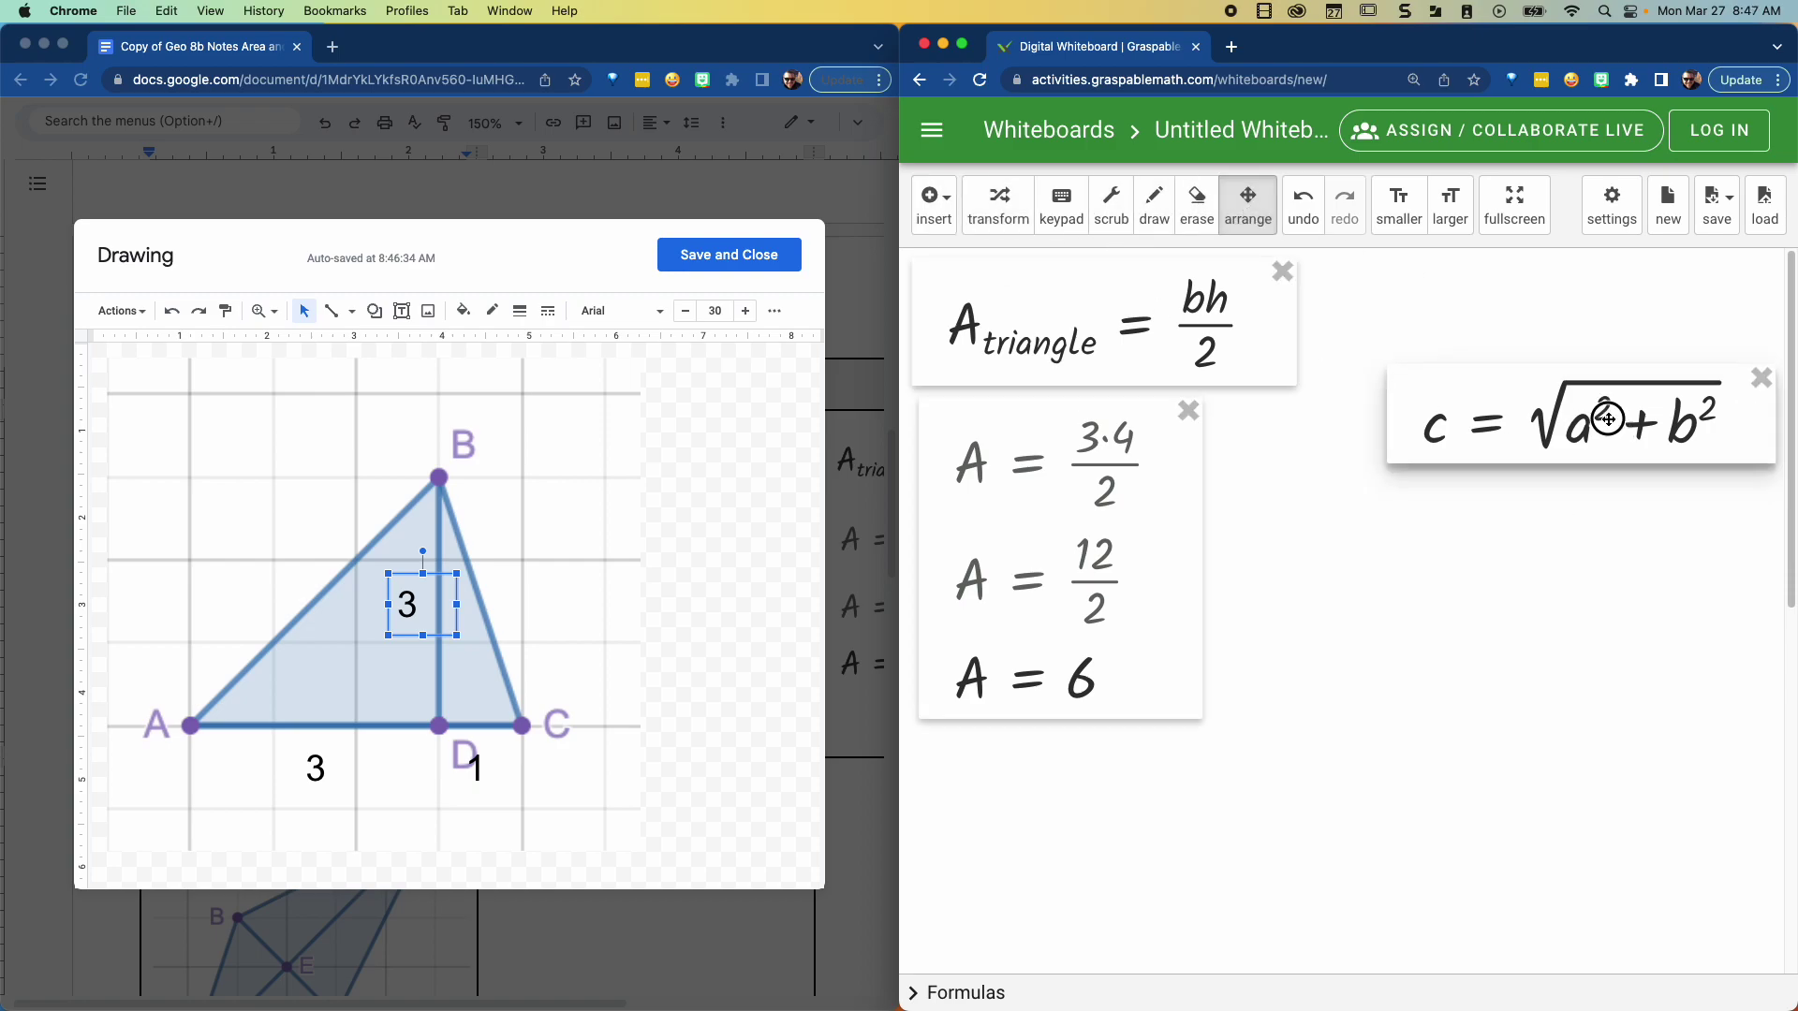
pyautogui.moveTo(1609, 393); pyautogui.dragTo(1568, 301)
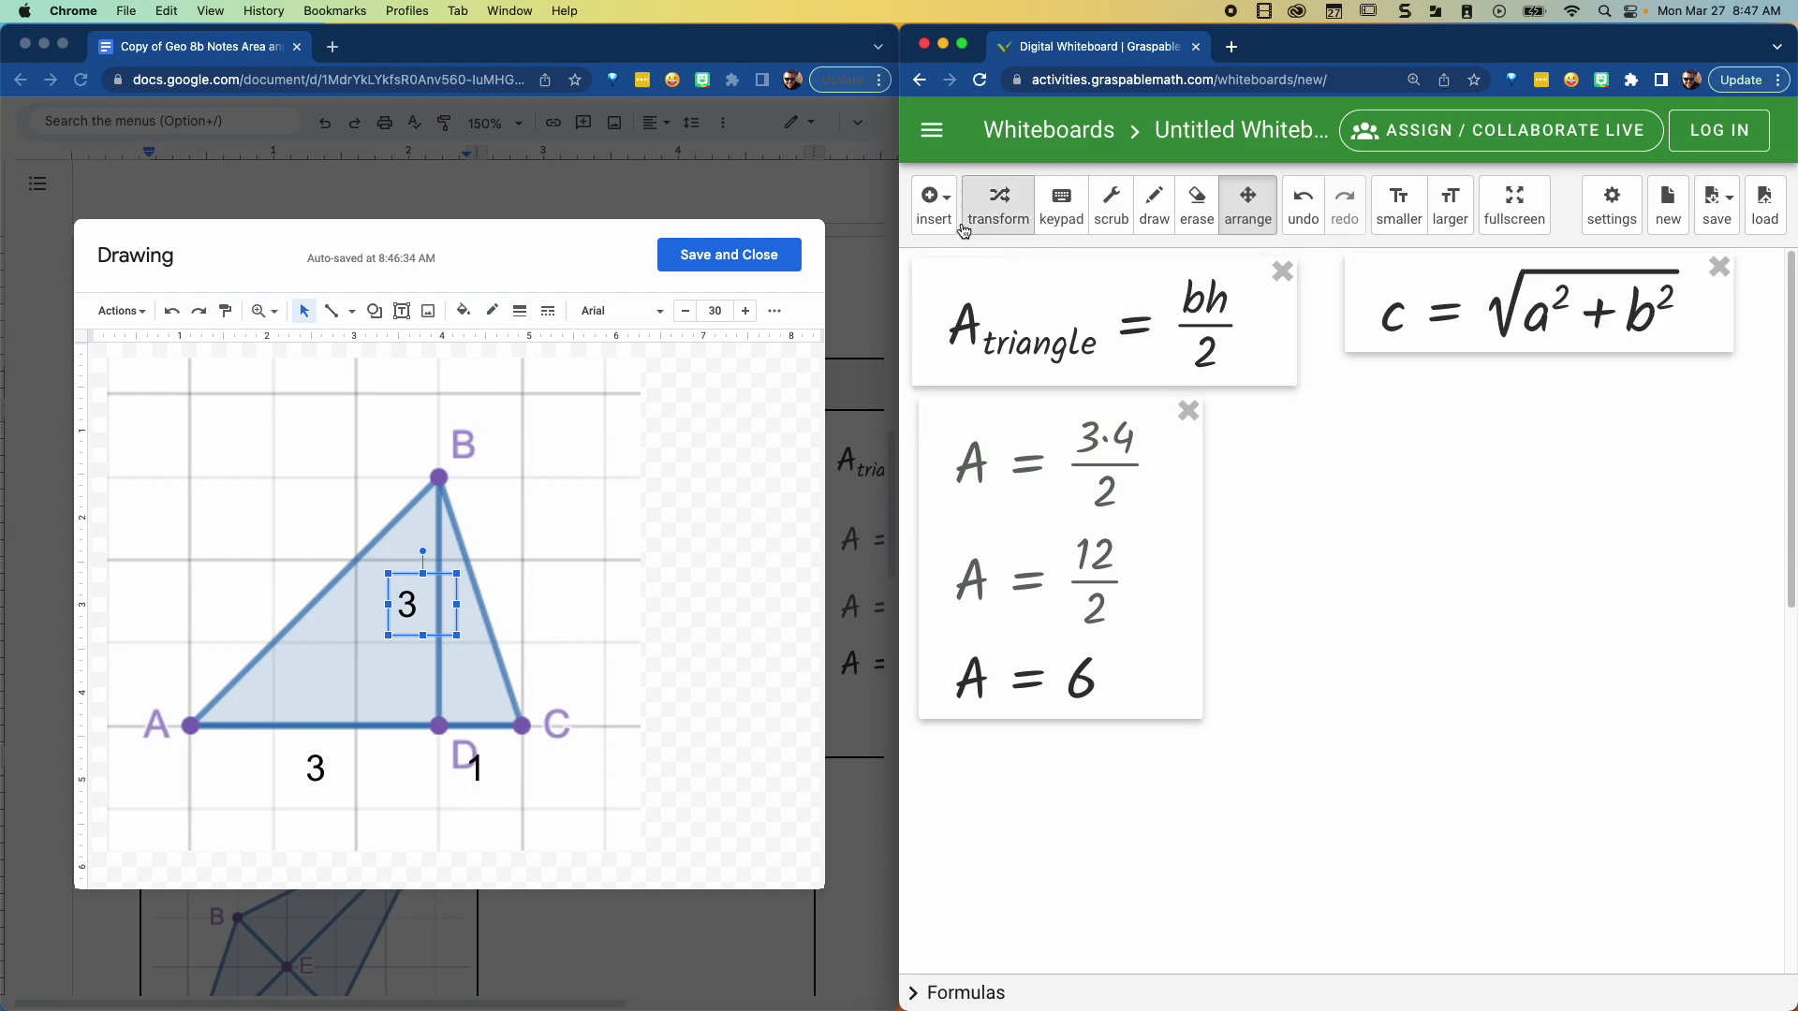
# Step: Insert a new math expression reading c₁ = sqrt(
pyautogui.click(934, 201)
pyautogui.click(1025, 299)
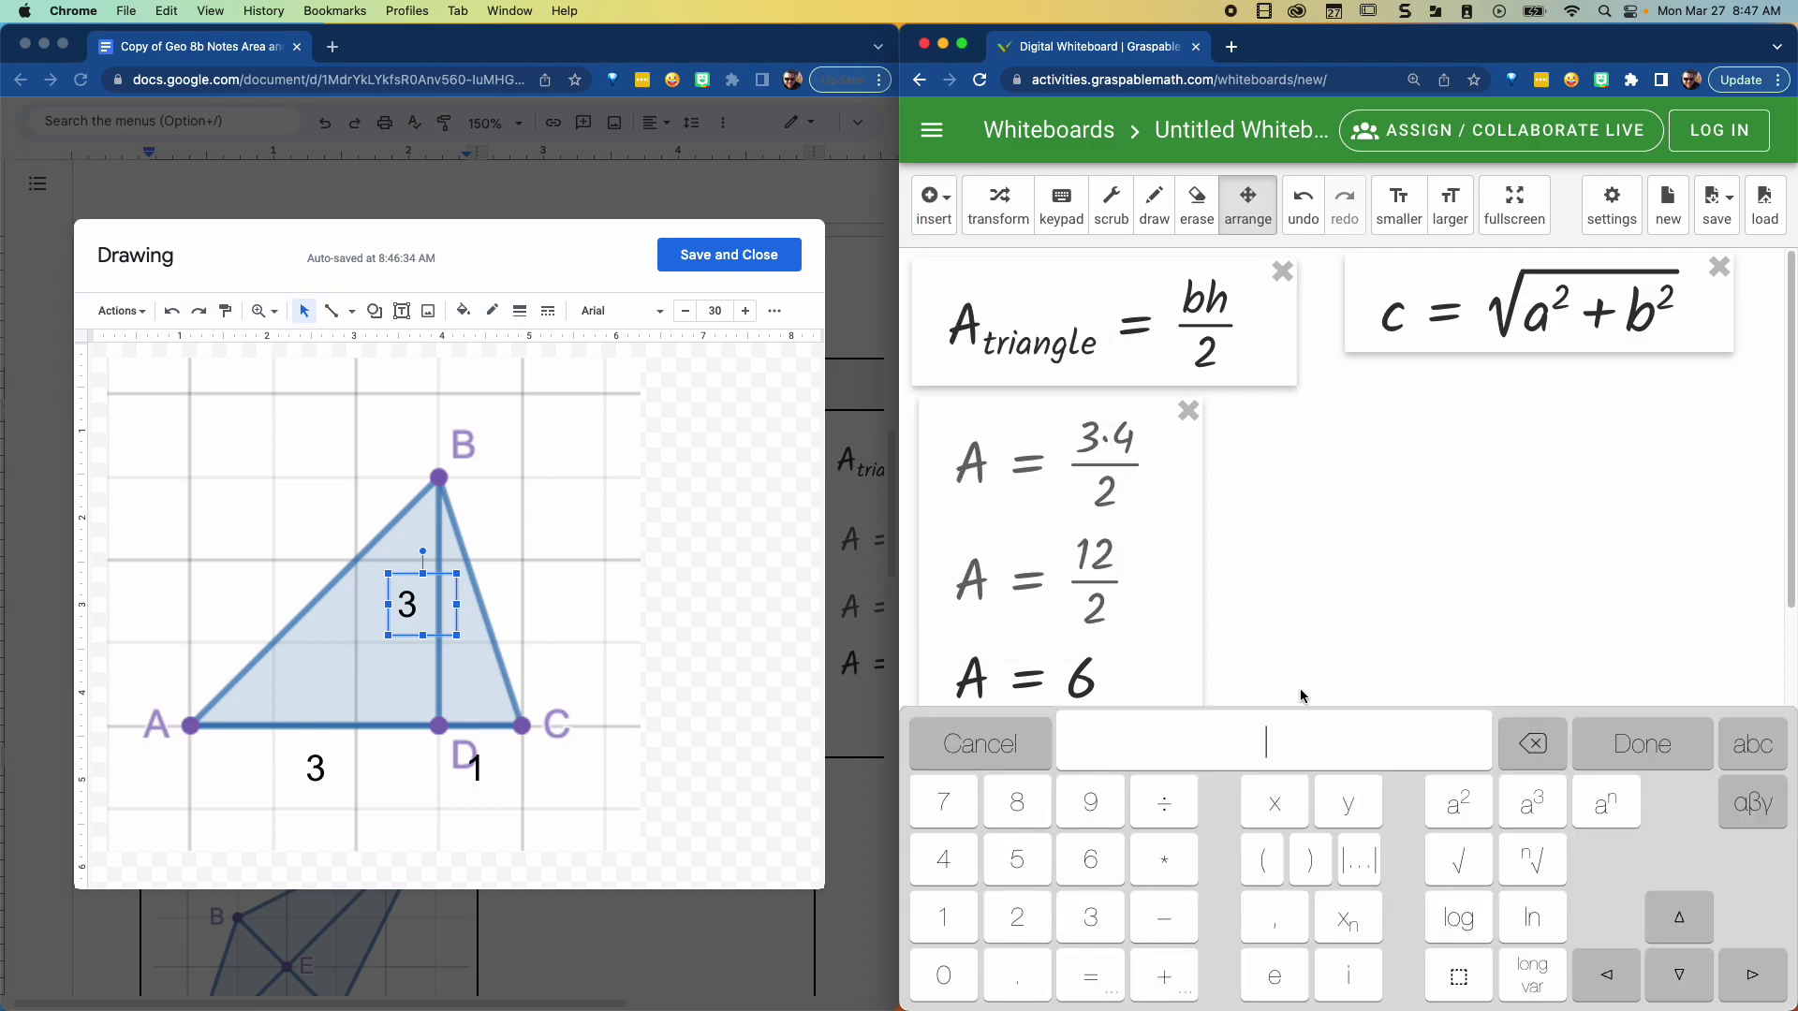
pyautogui.write('c1')
pyautogui.press('BackSpace')
pyautogui.write('_1 ')
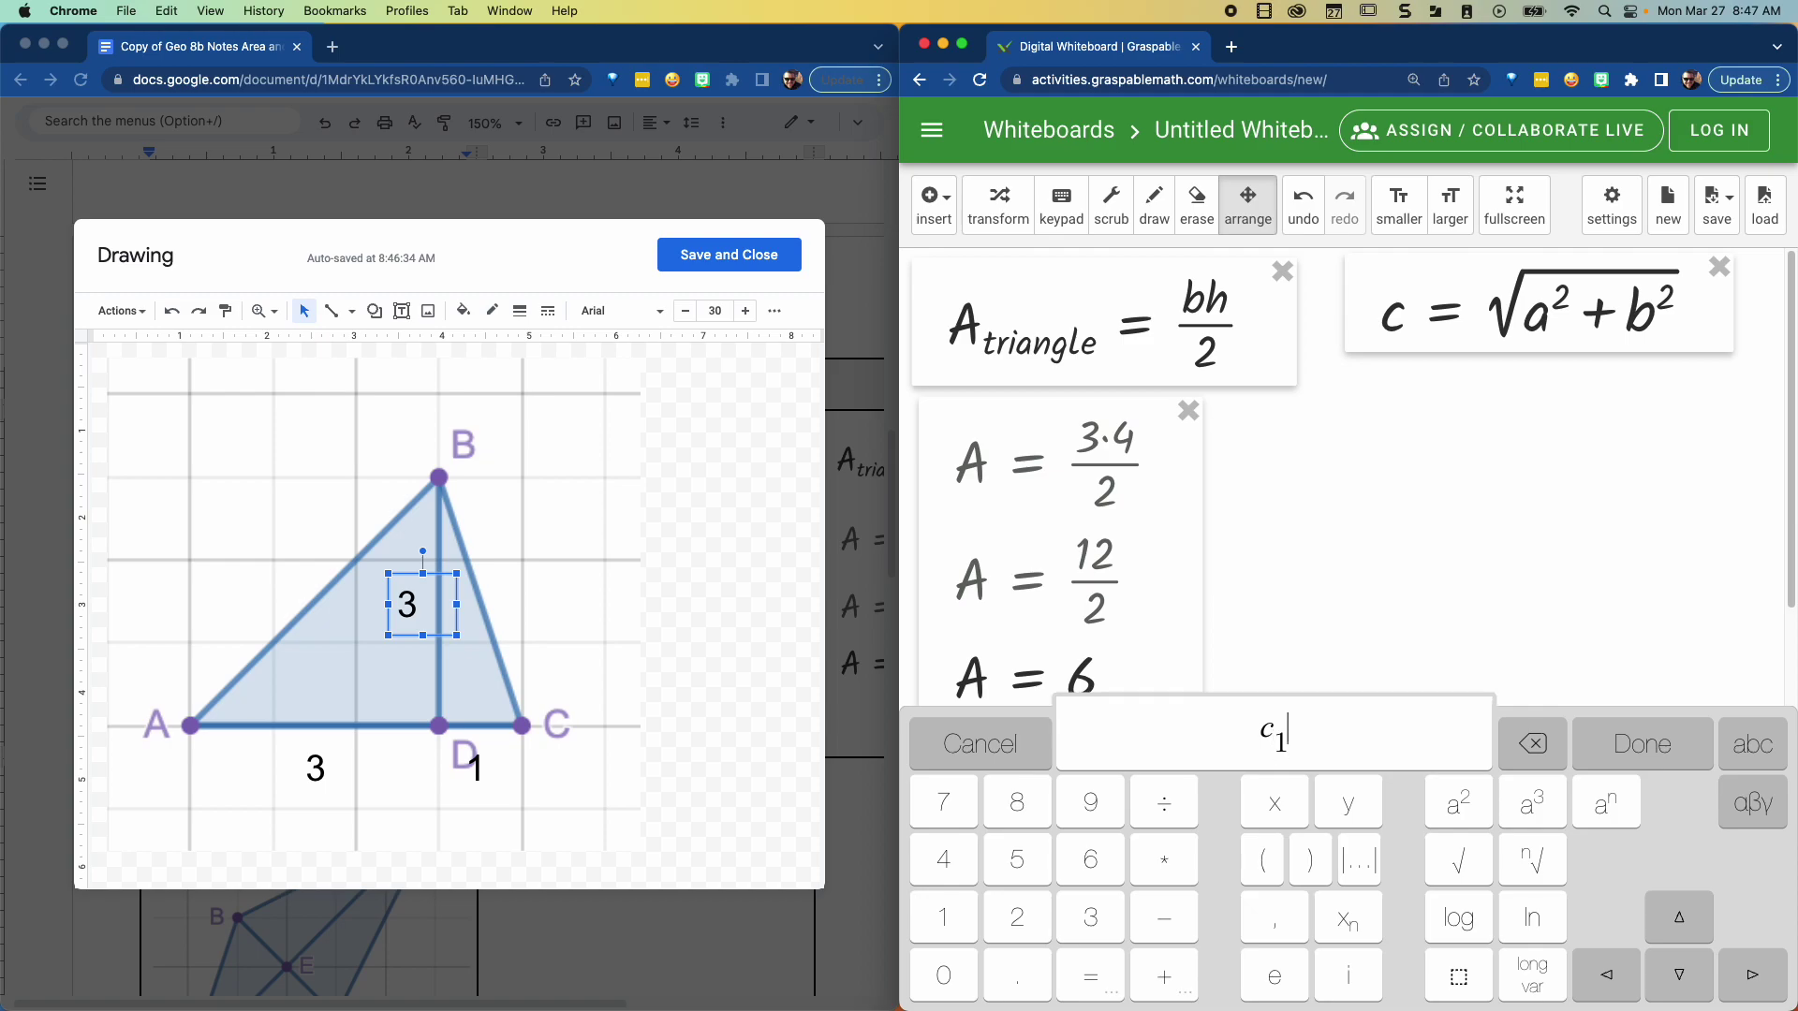
pyautogui.write('= sqrt(')
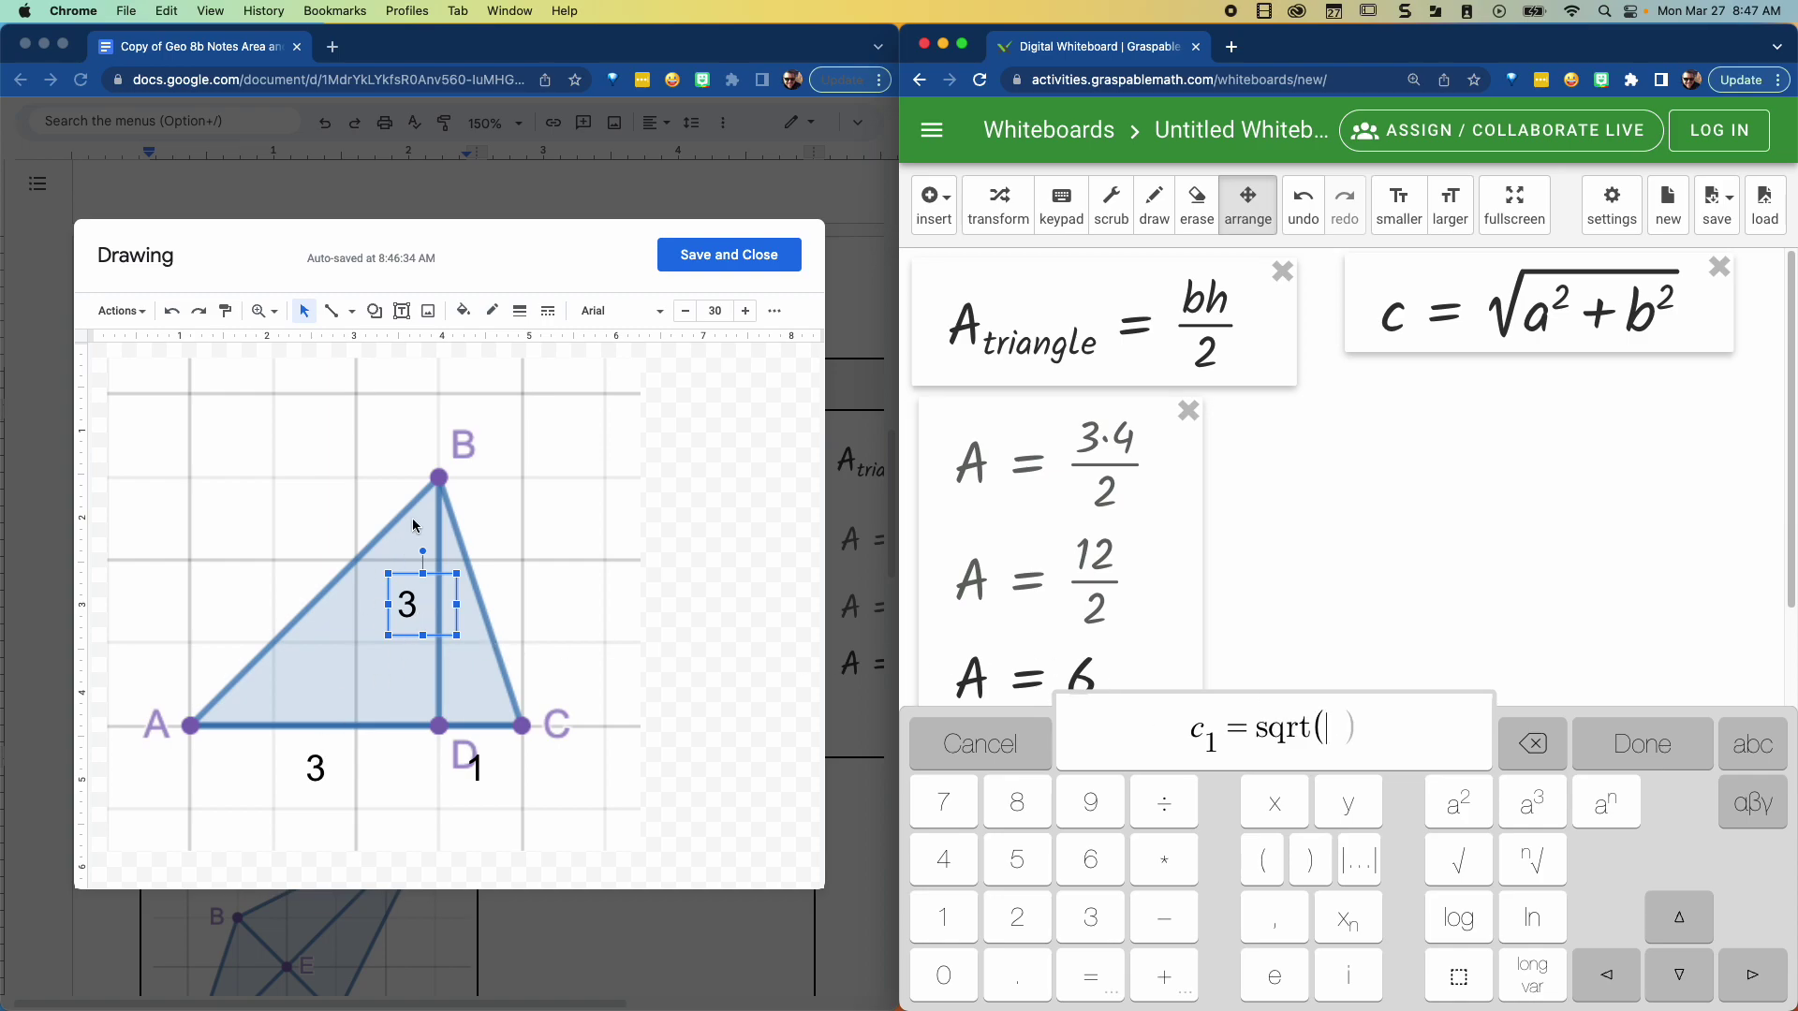
# Step: Replace c₁ with AB and fill the root with 3^2+3^2
pyautogui.click(1202, 730)
pyautogui.moveTo(1203, 736); pyautogui.dragTo(1177, 730)
pyautogui.write('AB')
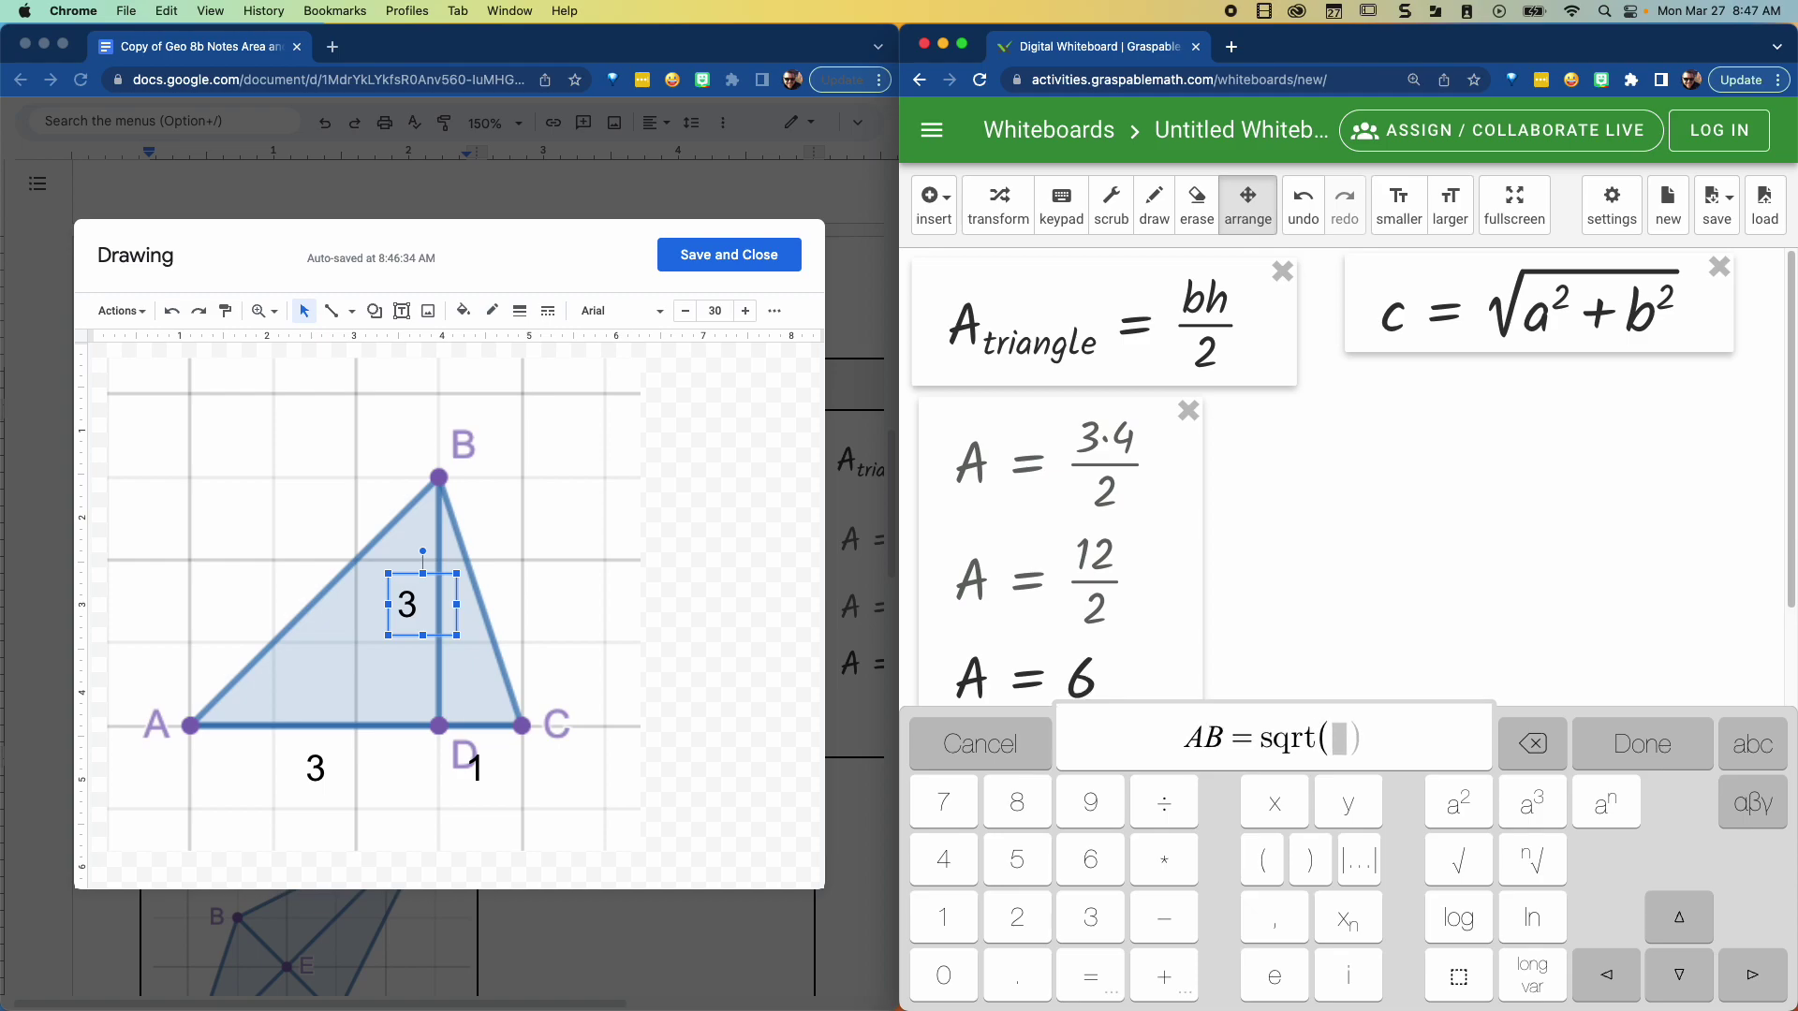
pyautogui.click(1334, 741)
pyautogui.write('3^2')
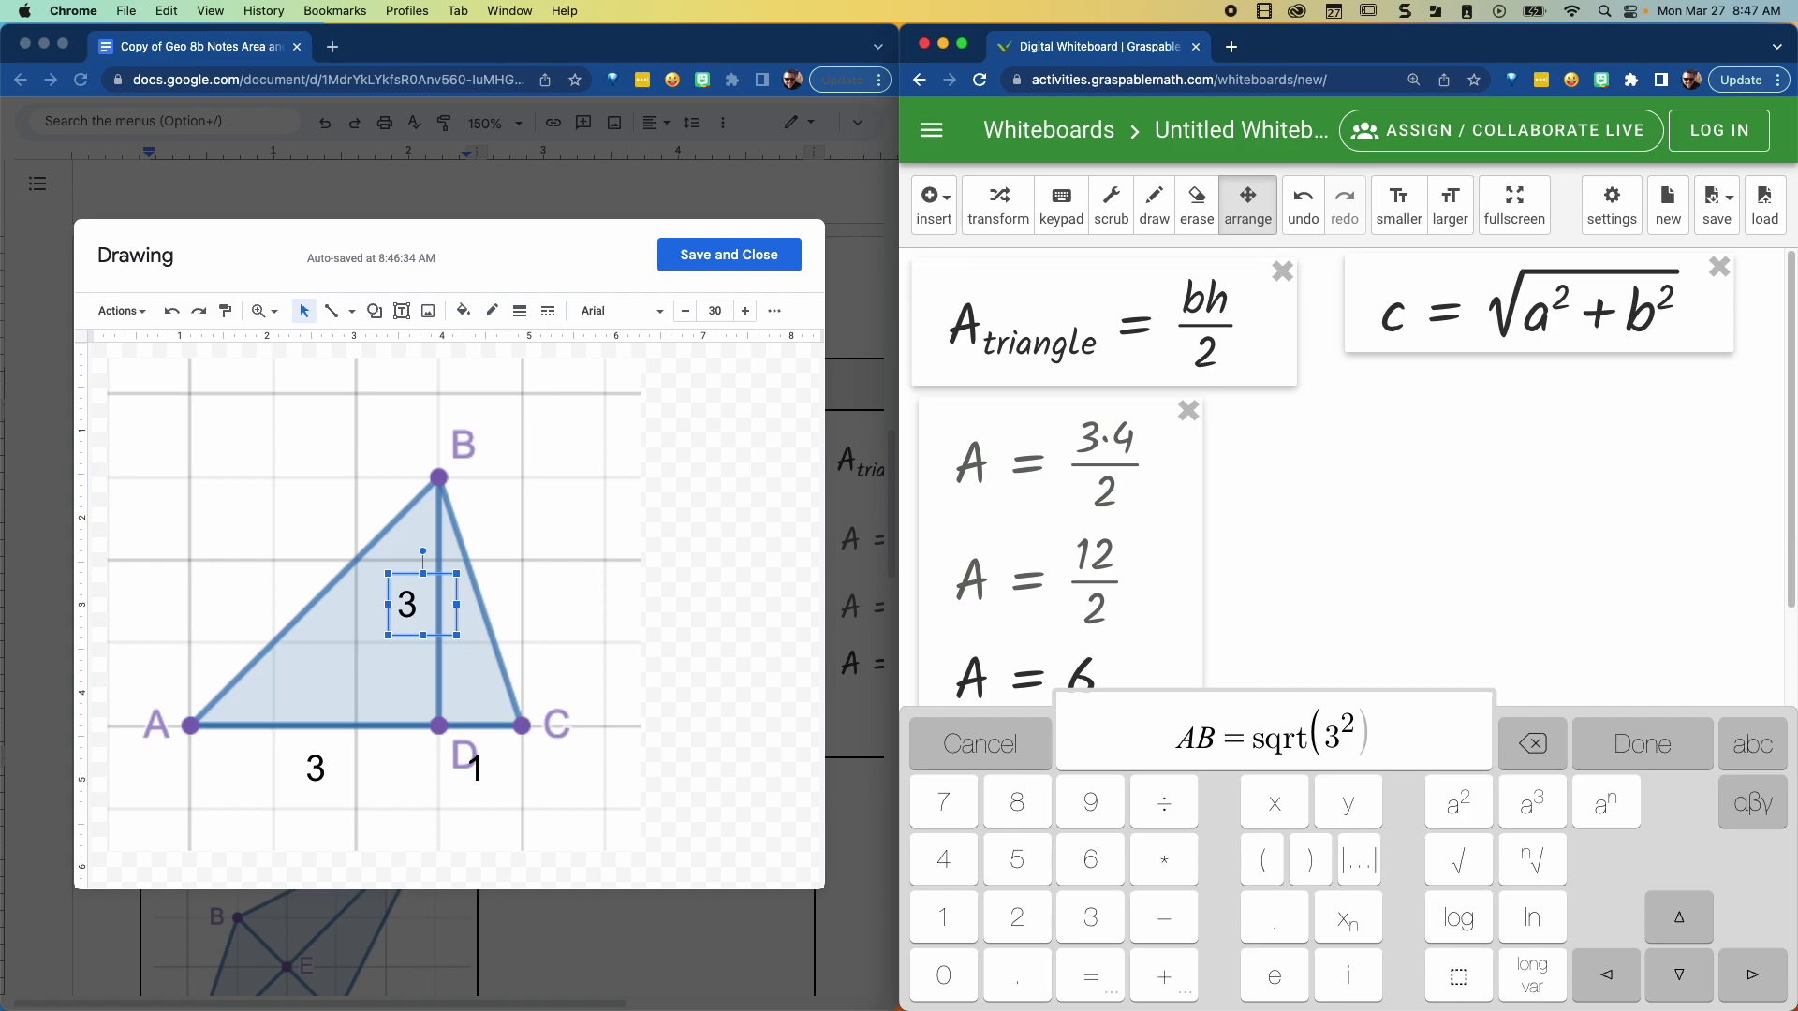
pyautogui.press('Right')
pyautogui.write('+ 3^(2')
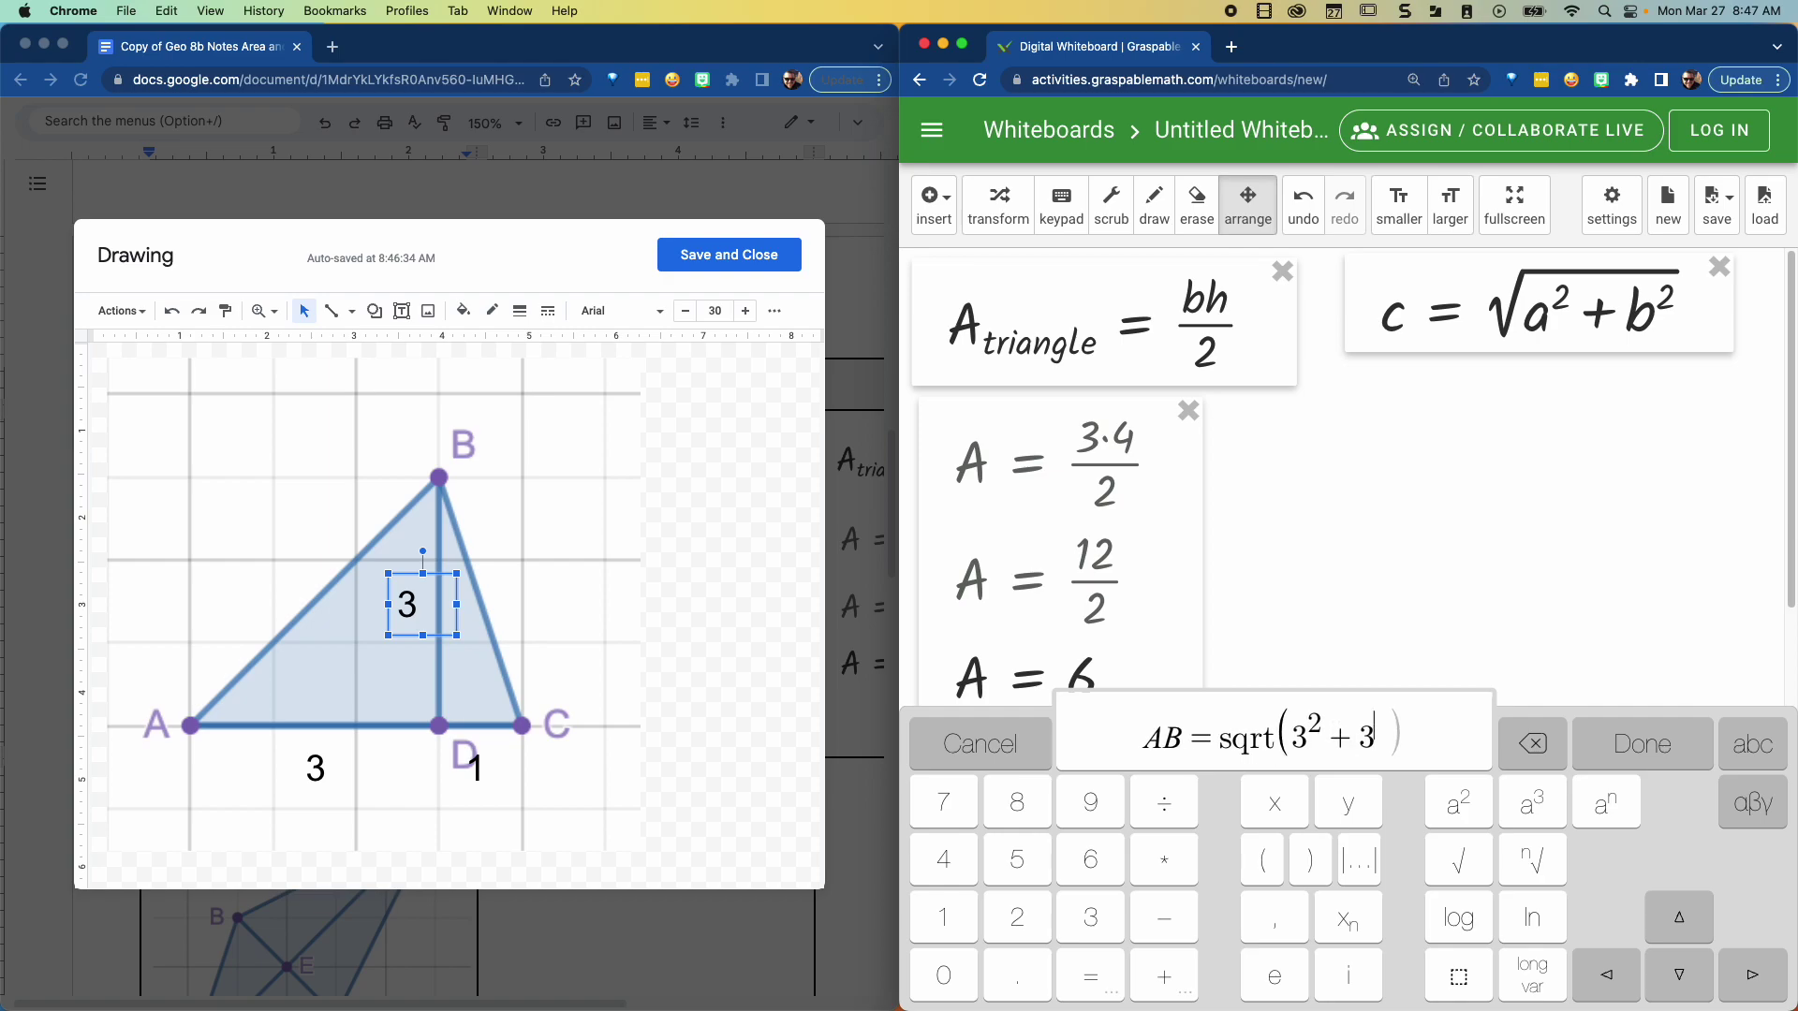
pyautogui.write(')')
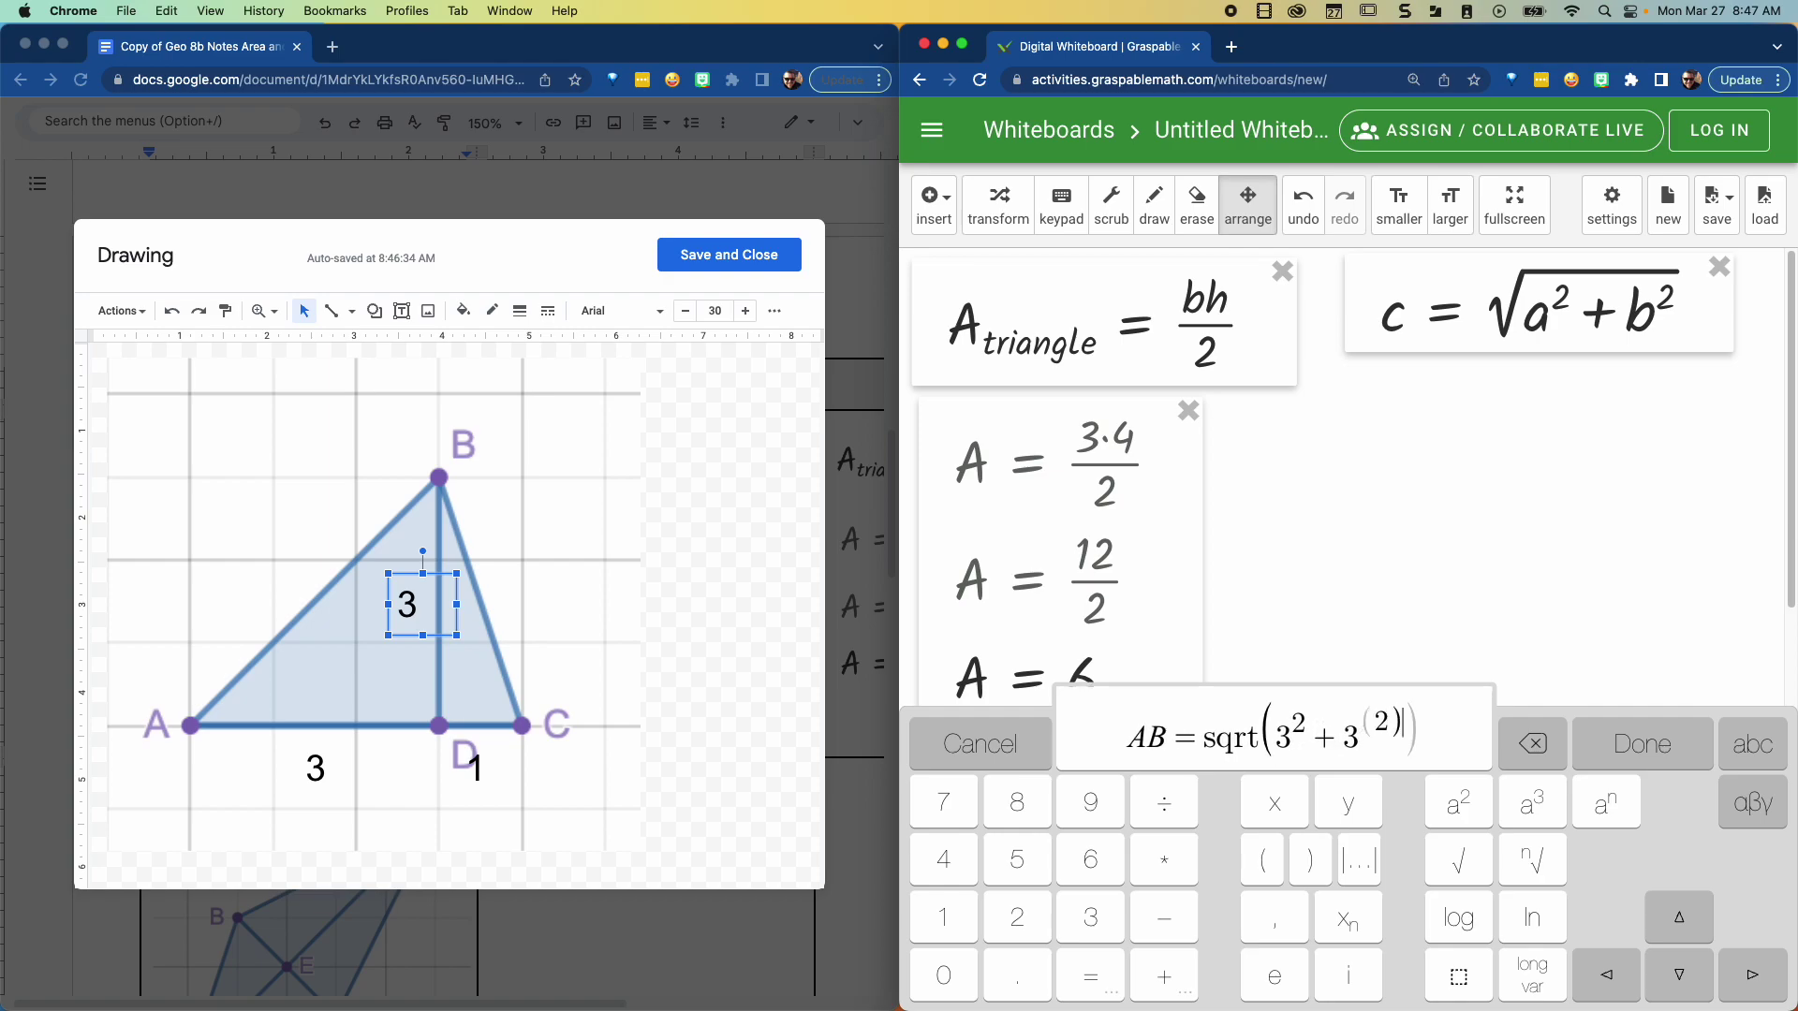
pyautogui.press('BackSpace')
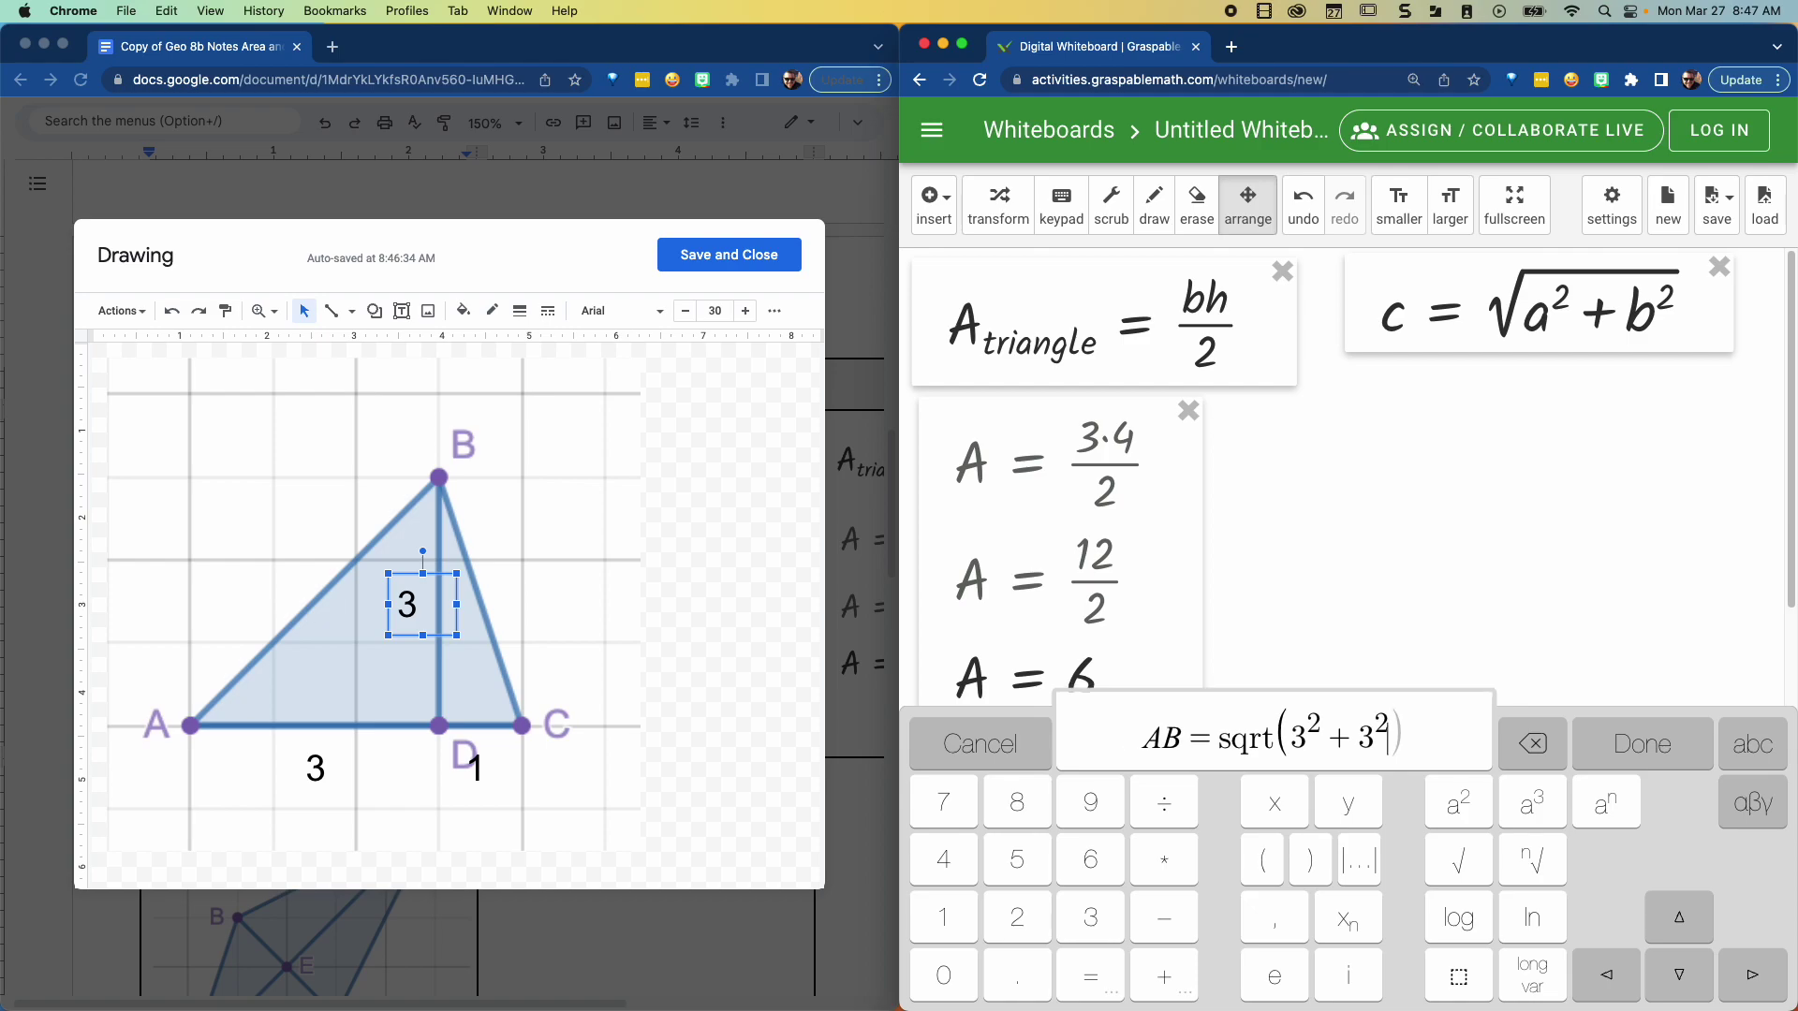
pyautogui.press('Right')
pyautogui.write(')')
# Step: Search Google for 'pythagorean theorem calculator' in a new tab
pyautogui.click(1230, 47)
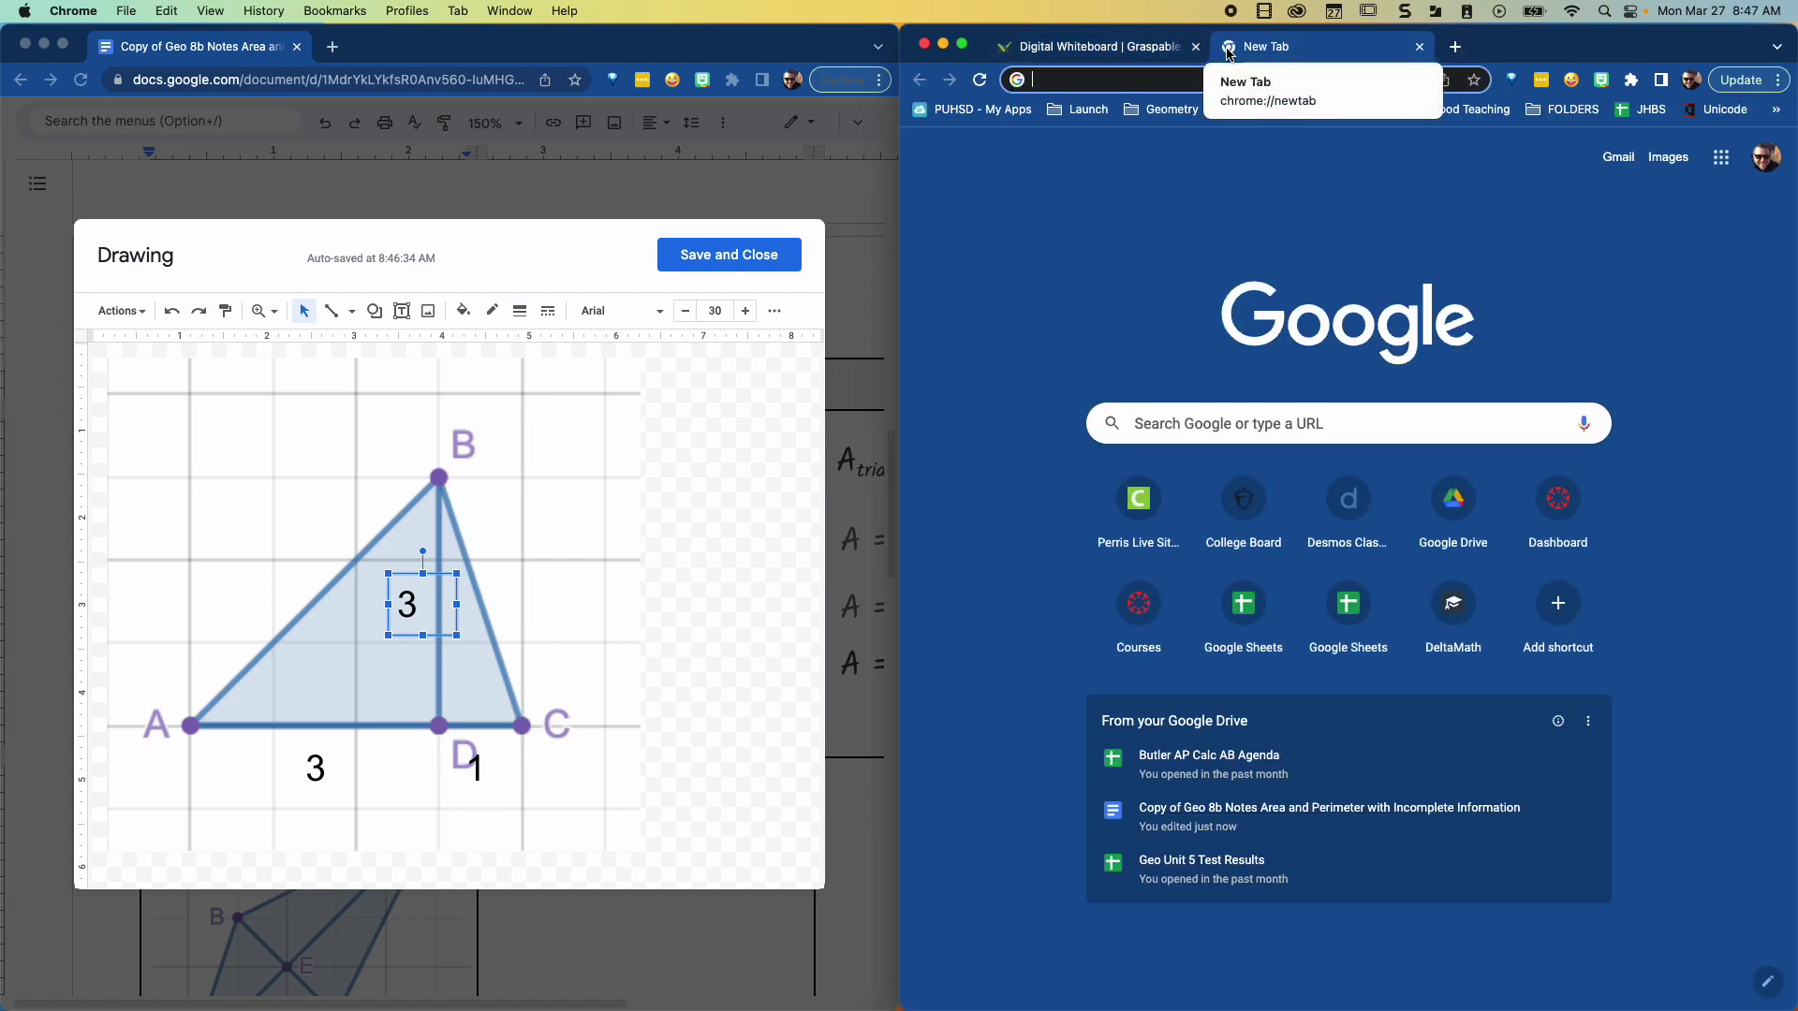
pyautogui.write('pythagorean ')
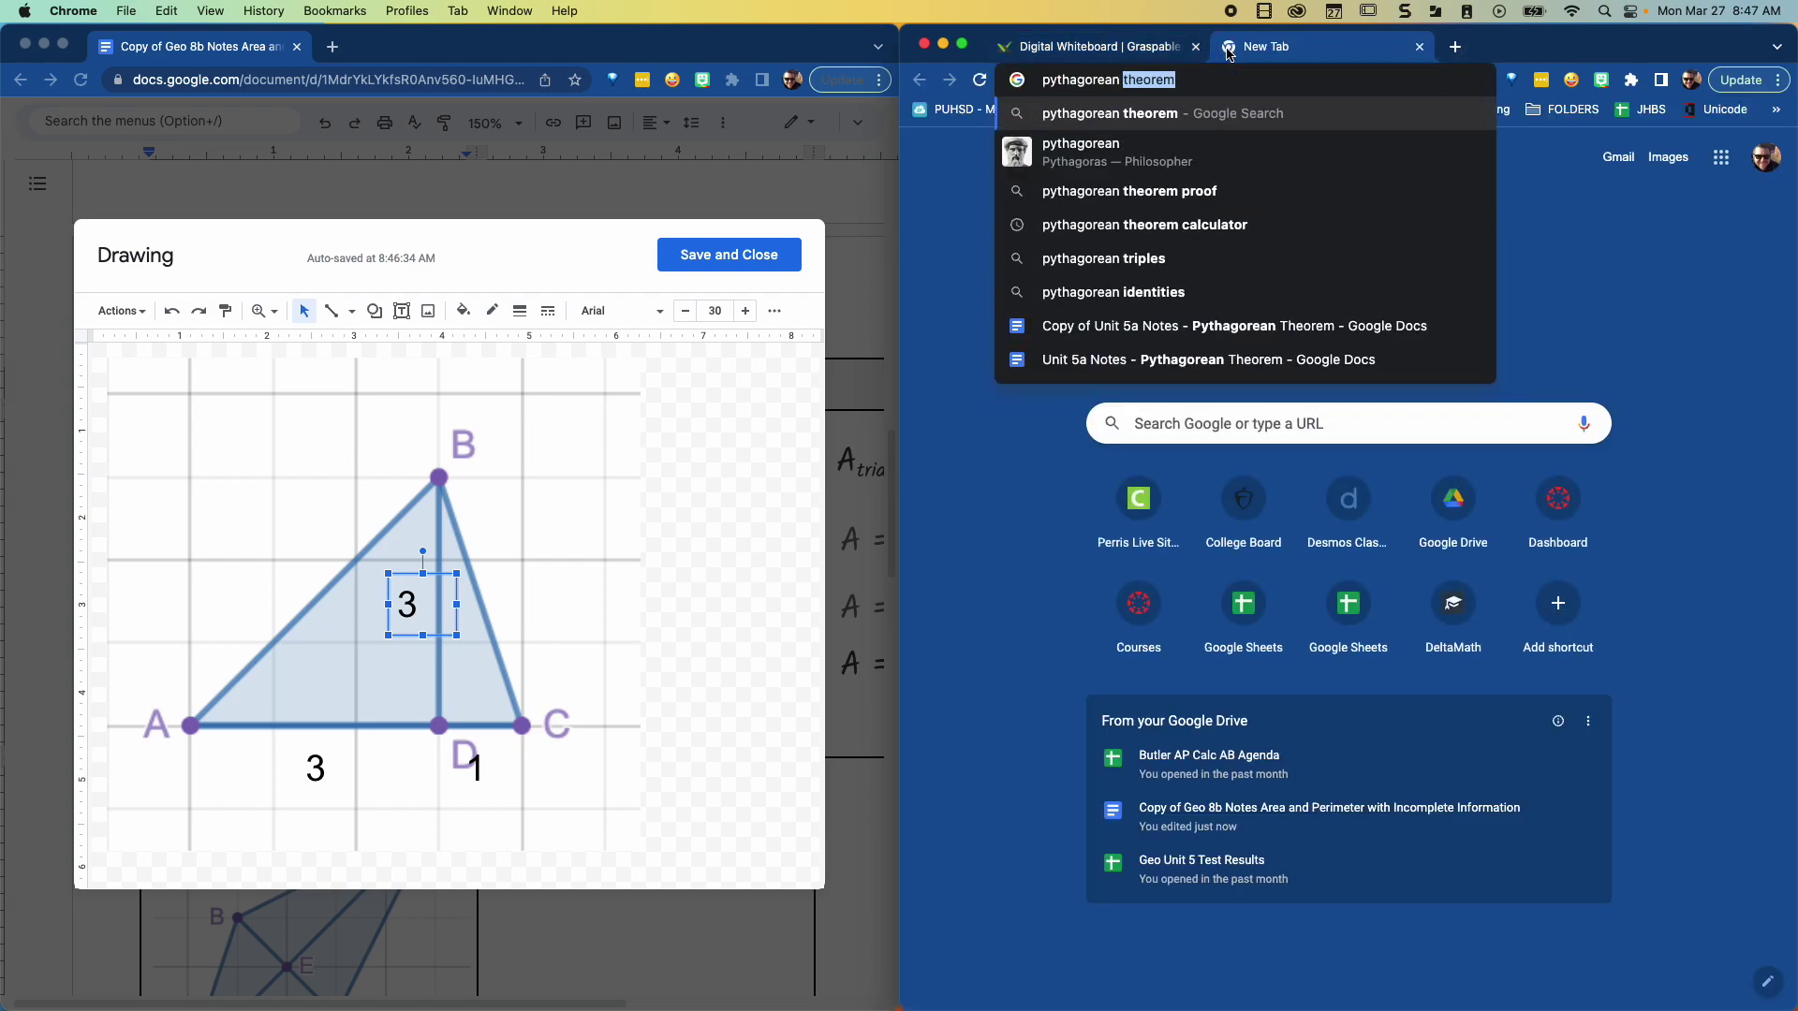
pyautogui.write('theorem calculator')
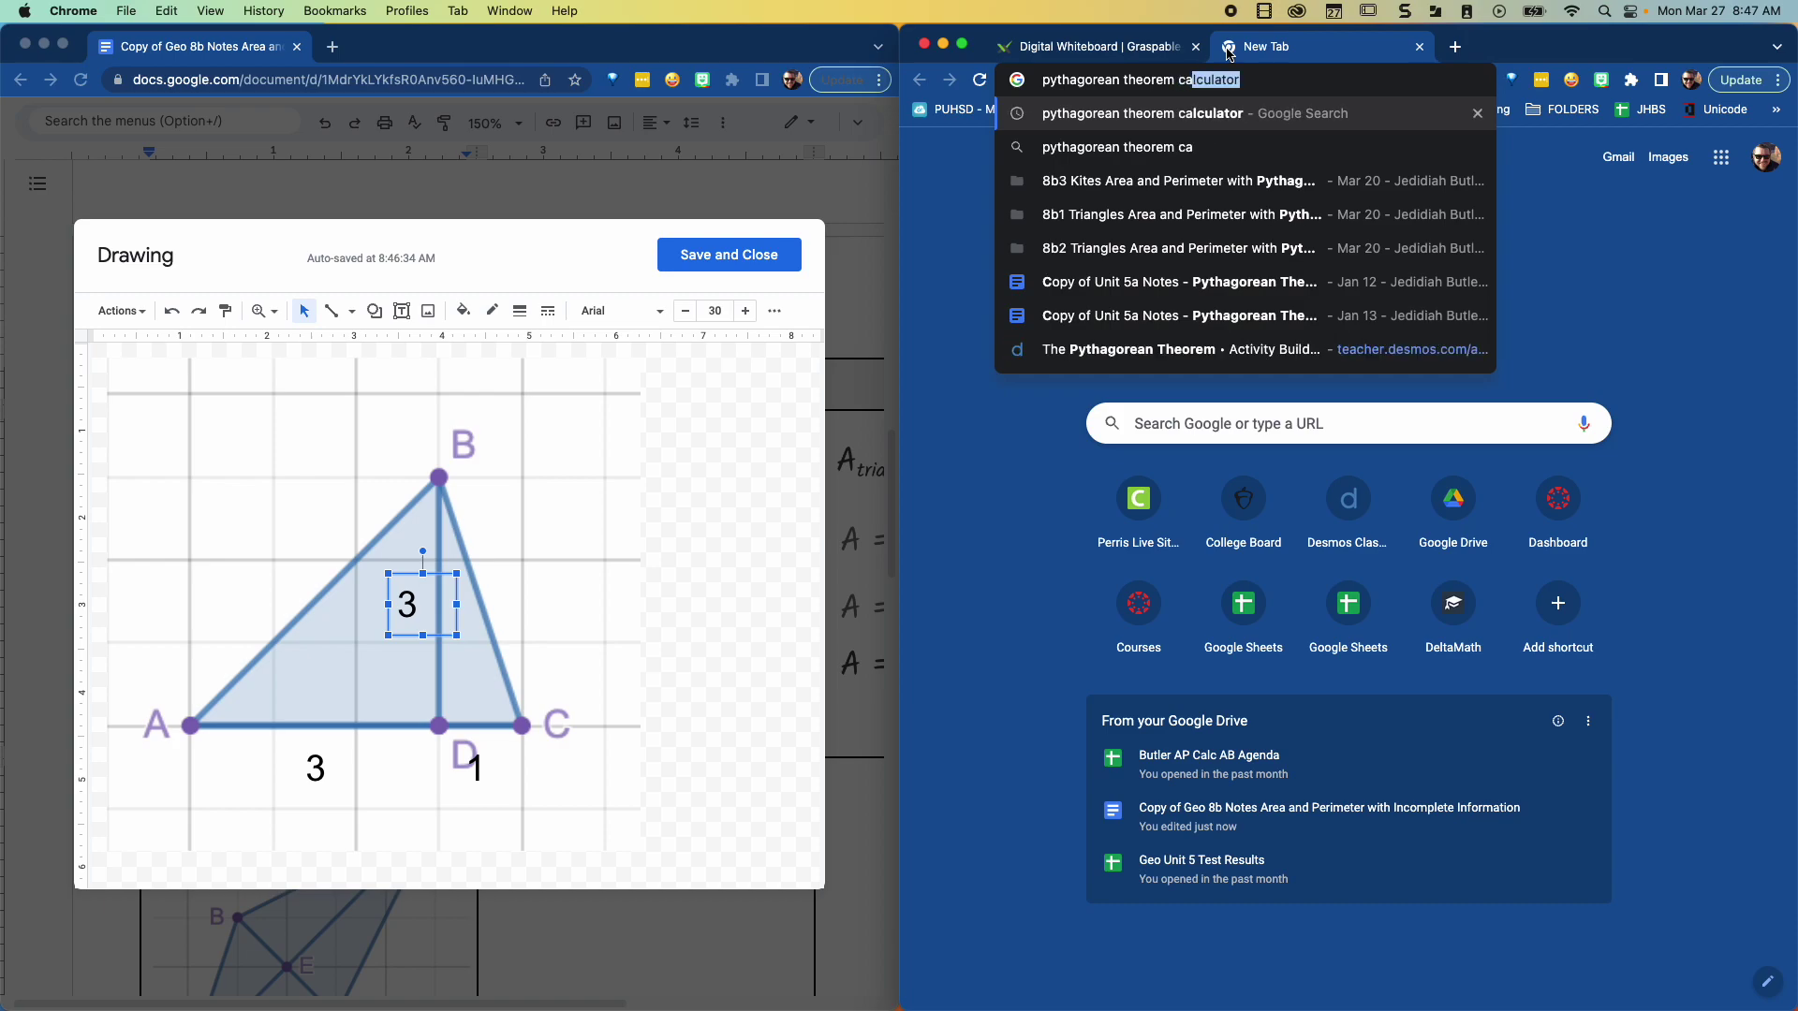
pyautogui.press('Return')
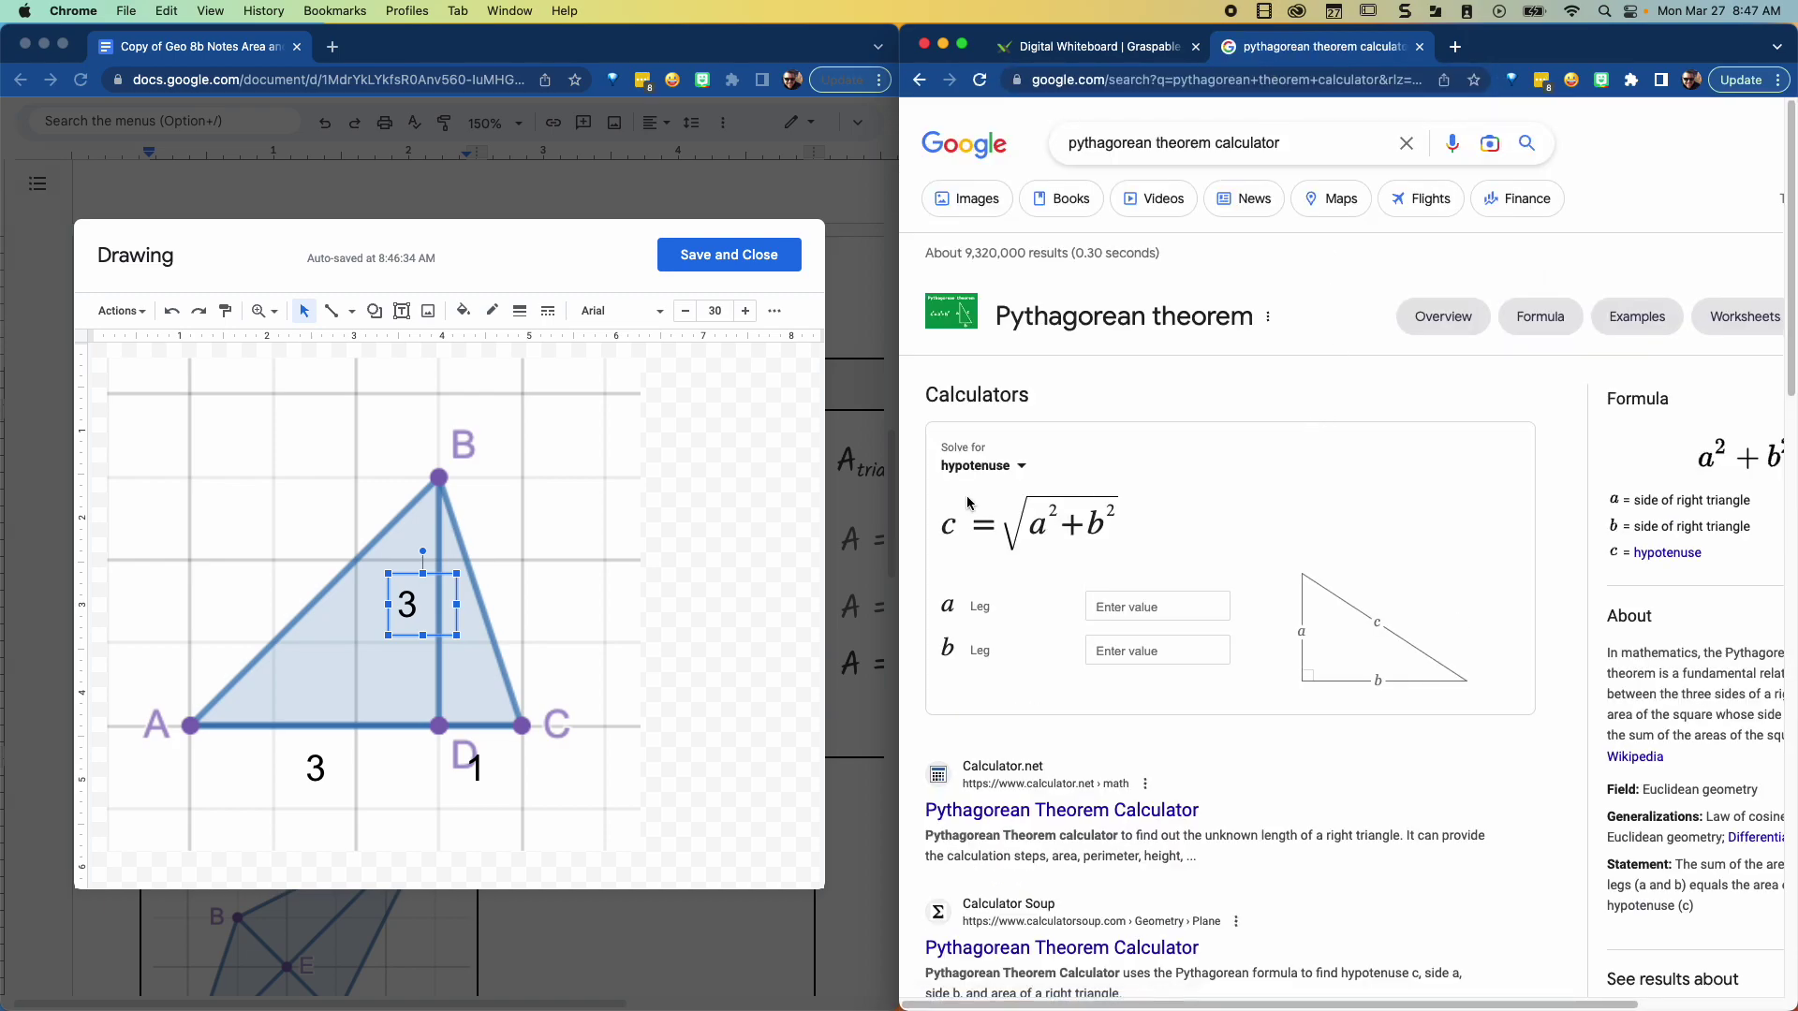
# Step: Enter legs 3 and 3 and select the 4.24 hypotenuse result
pyautogui.doubleClick(949, 524)
pyautogui.click(1162, 605)
pyautogui.write('3')
pyautogui.click(1155, 647)
pyautogui.write('3')
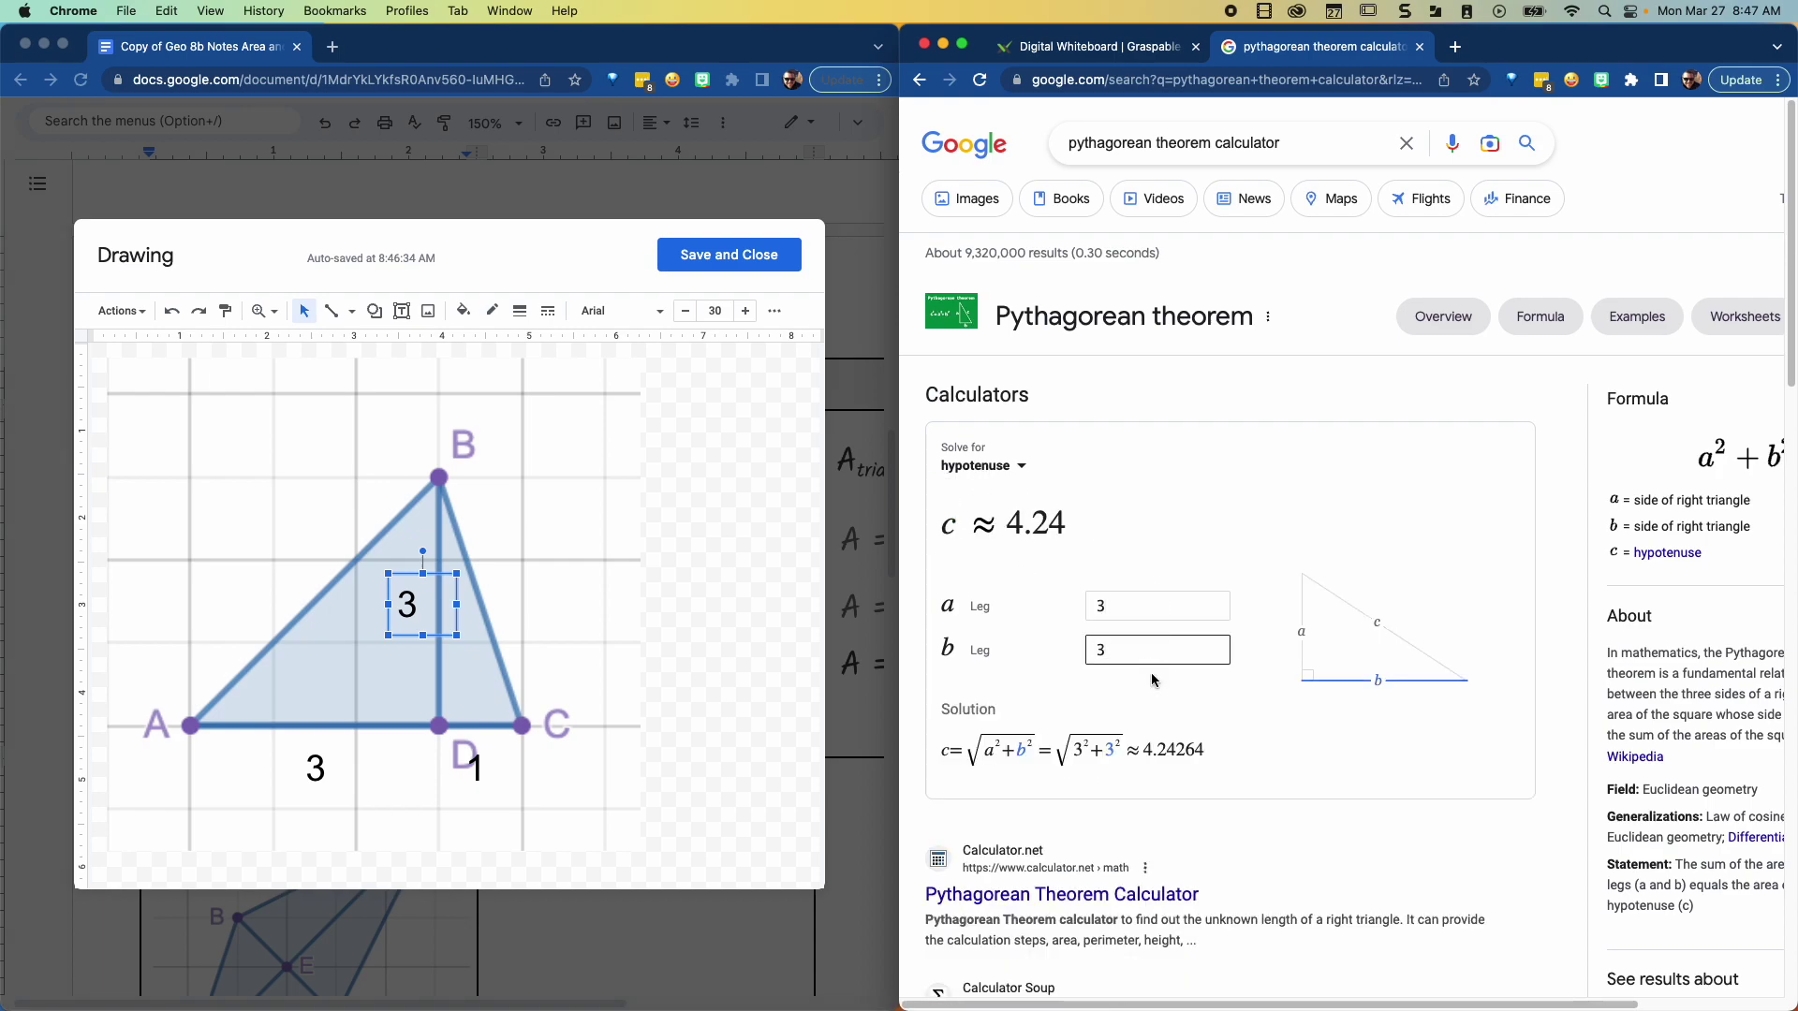
pyautogui.moveTo(1143, 750)
pyautogui.mouseDown()
pyautogui.moveTo(1232, 750)
pyautogui.moveTo(1173, 752)
pyautogui.mouseUp()
pyautogui.press('super+c')
# Step: Duplicate the 3 label, paste 4.24 into it in the drawing's font, widen and tilt it along AB
pyautogui.click(421, 599)
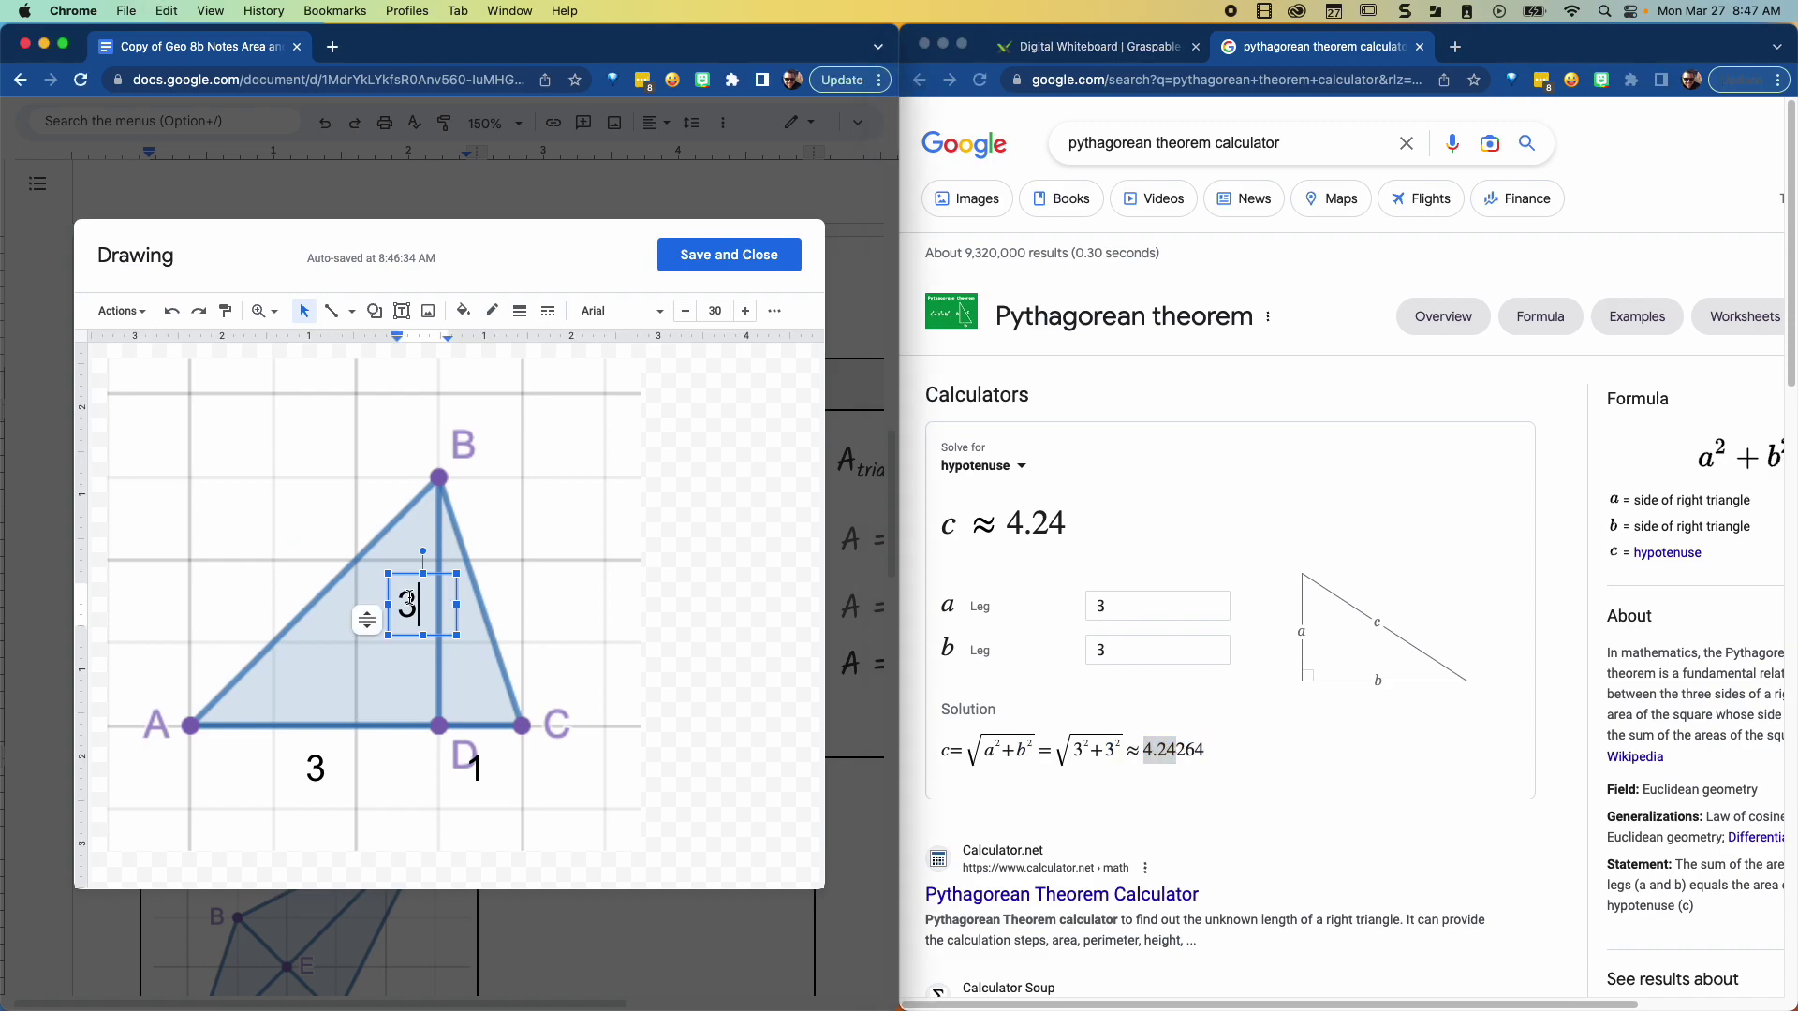
pyautogui.hotkey('ctrl', 'd')
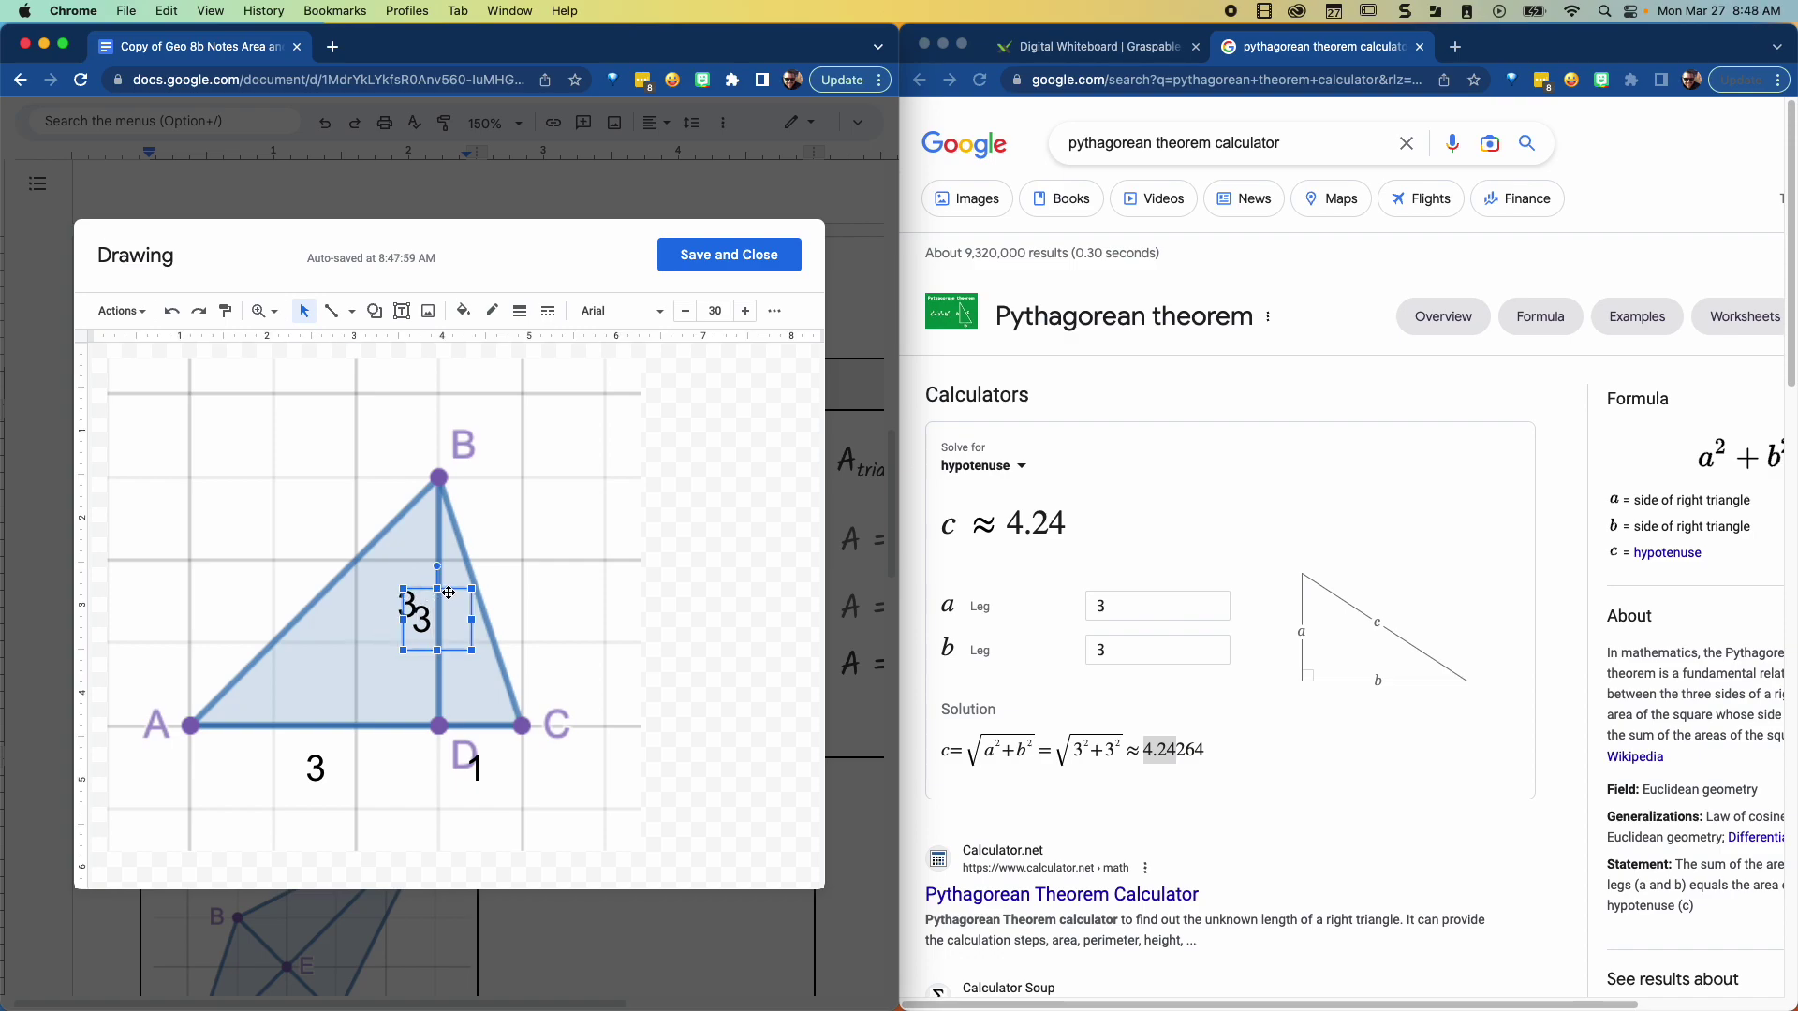
pyautogui.moveTo(448, 588); pyautogui.dragTo(296, 527)
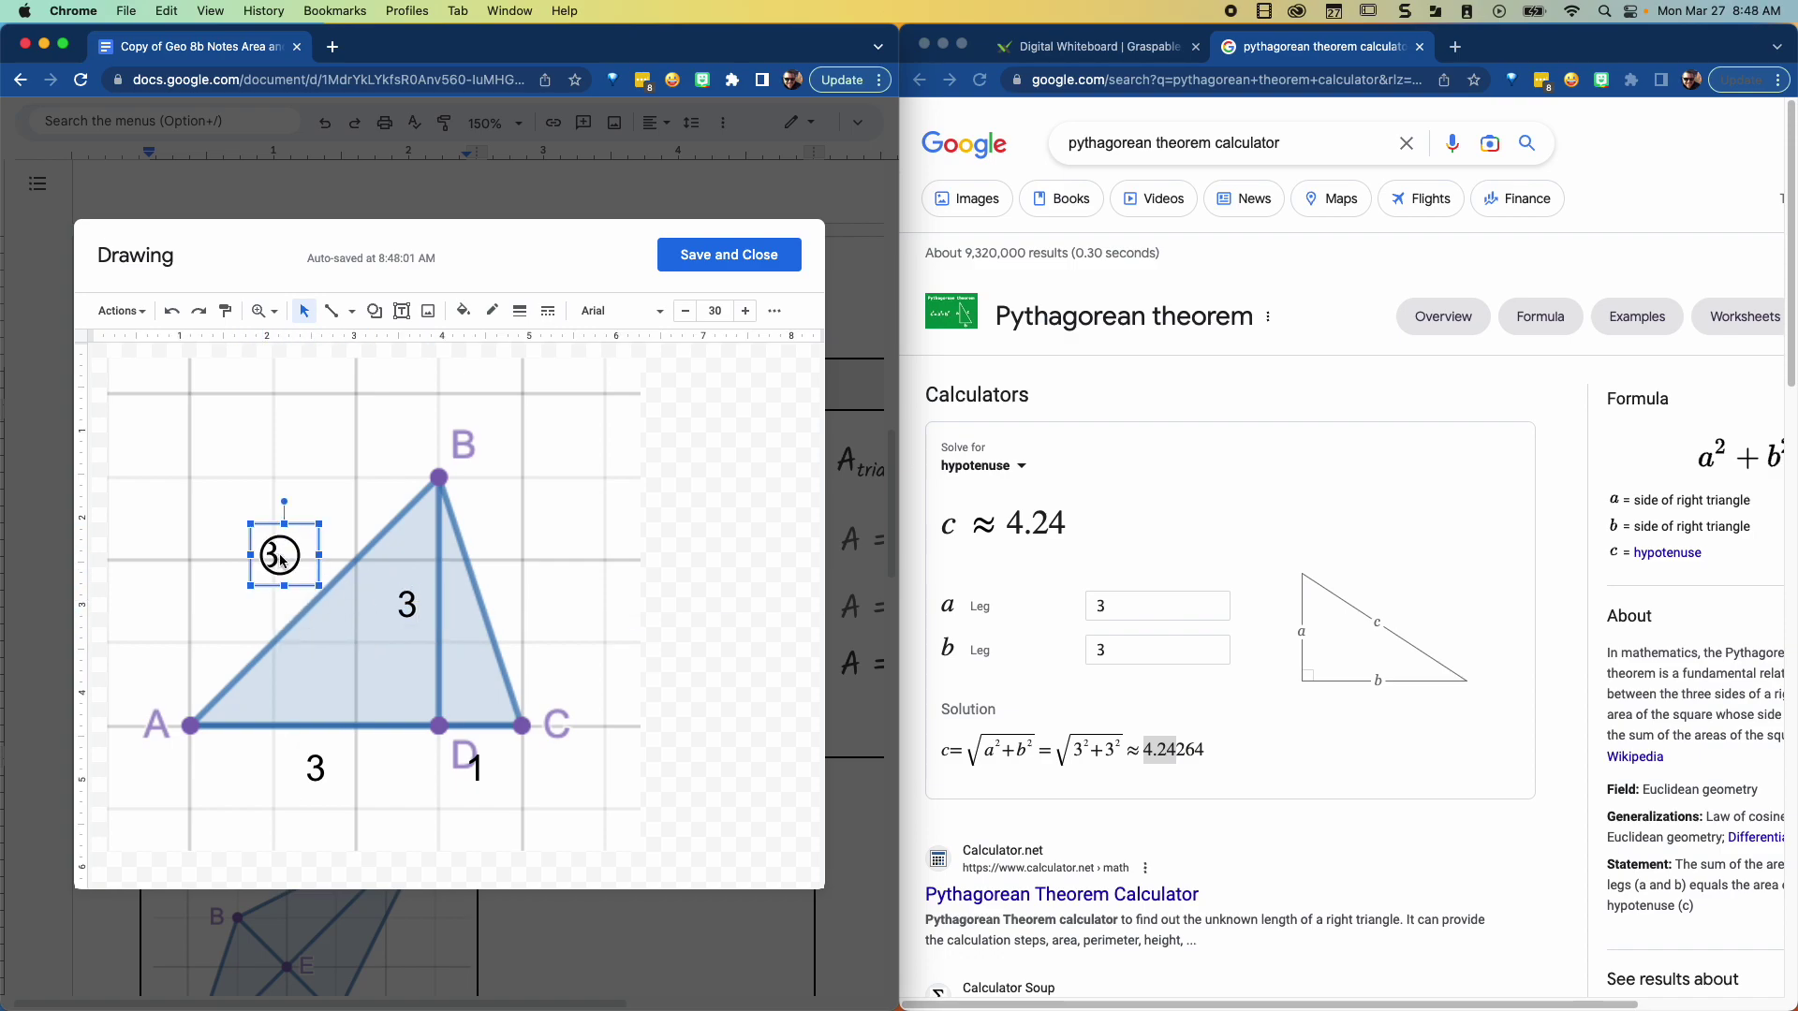
pyautogui.doubleClick(264, 554)
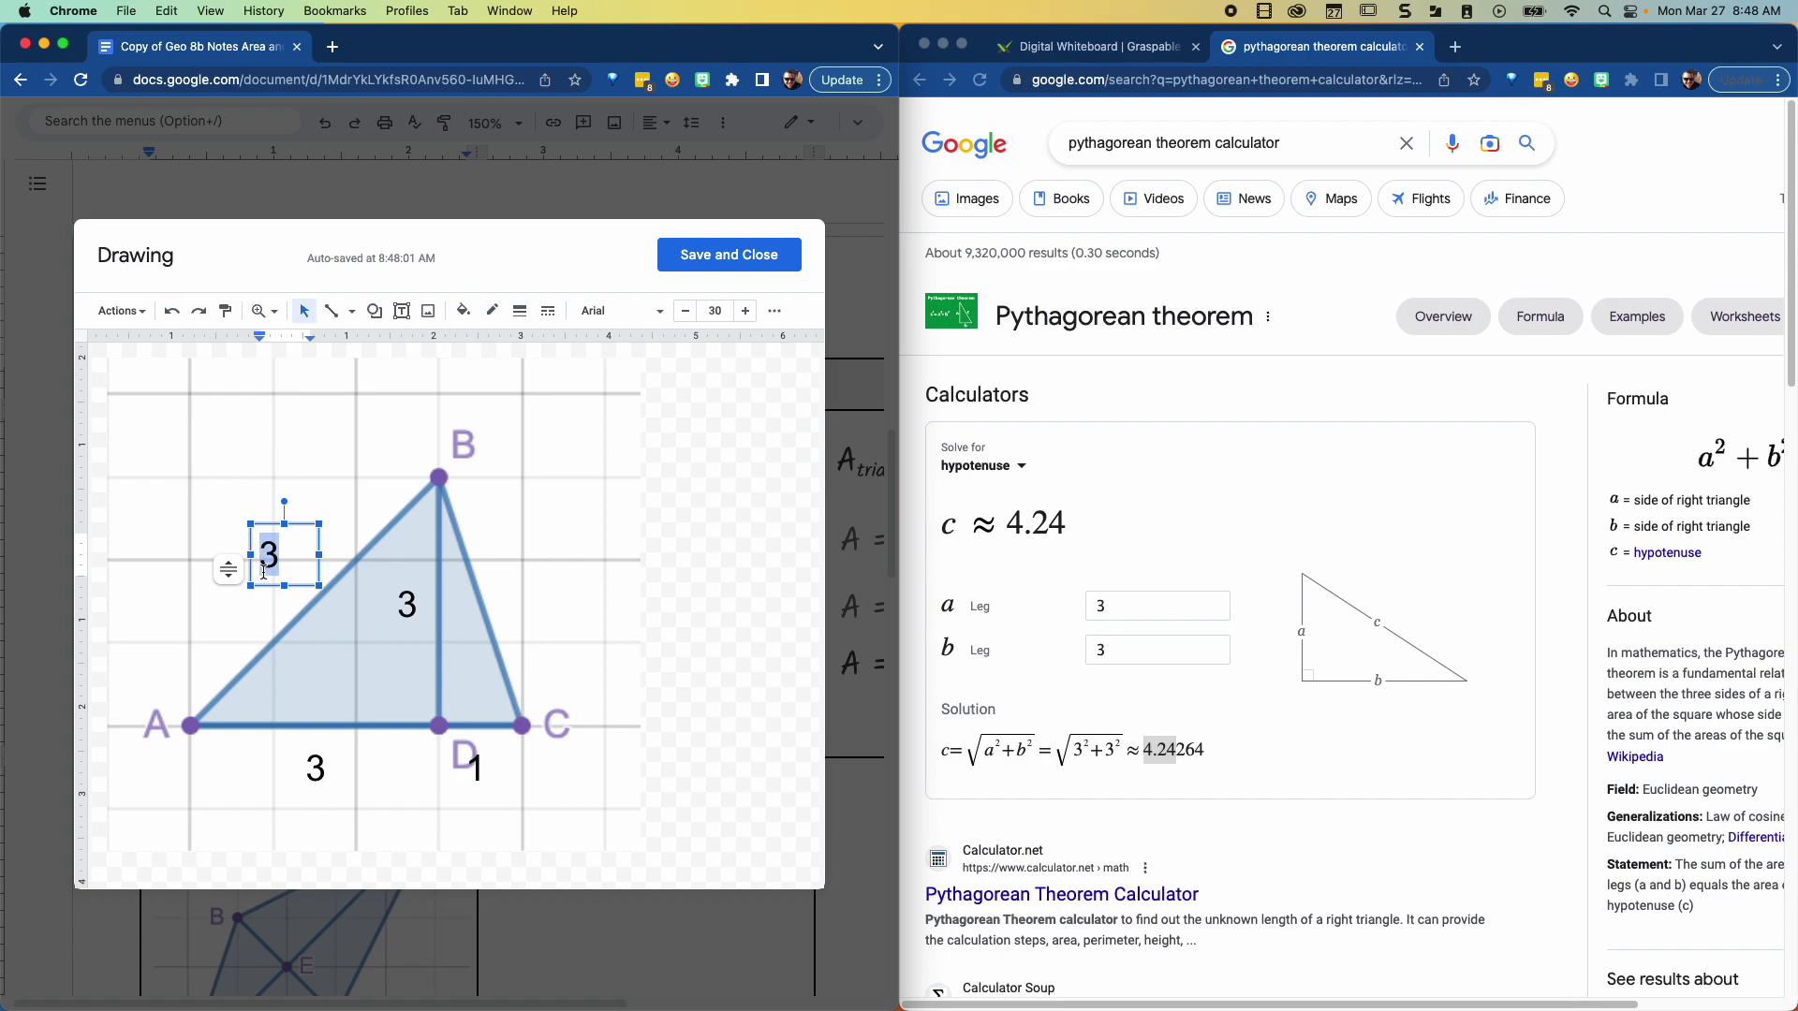
pyautogui.press('super+v')
pyautogui.press('super+z')
pyautogui.press('super+shift+v')
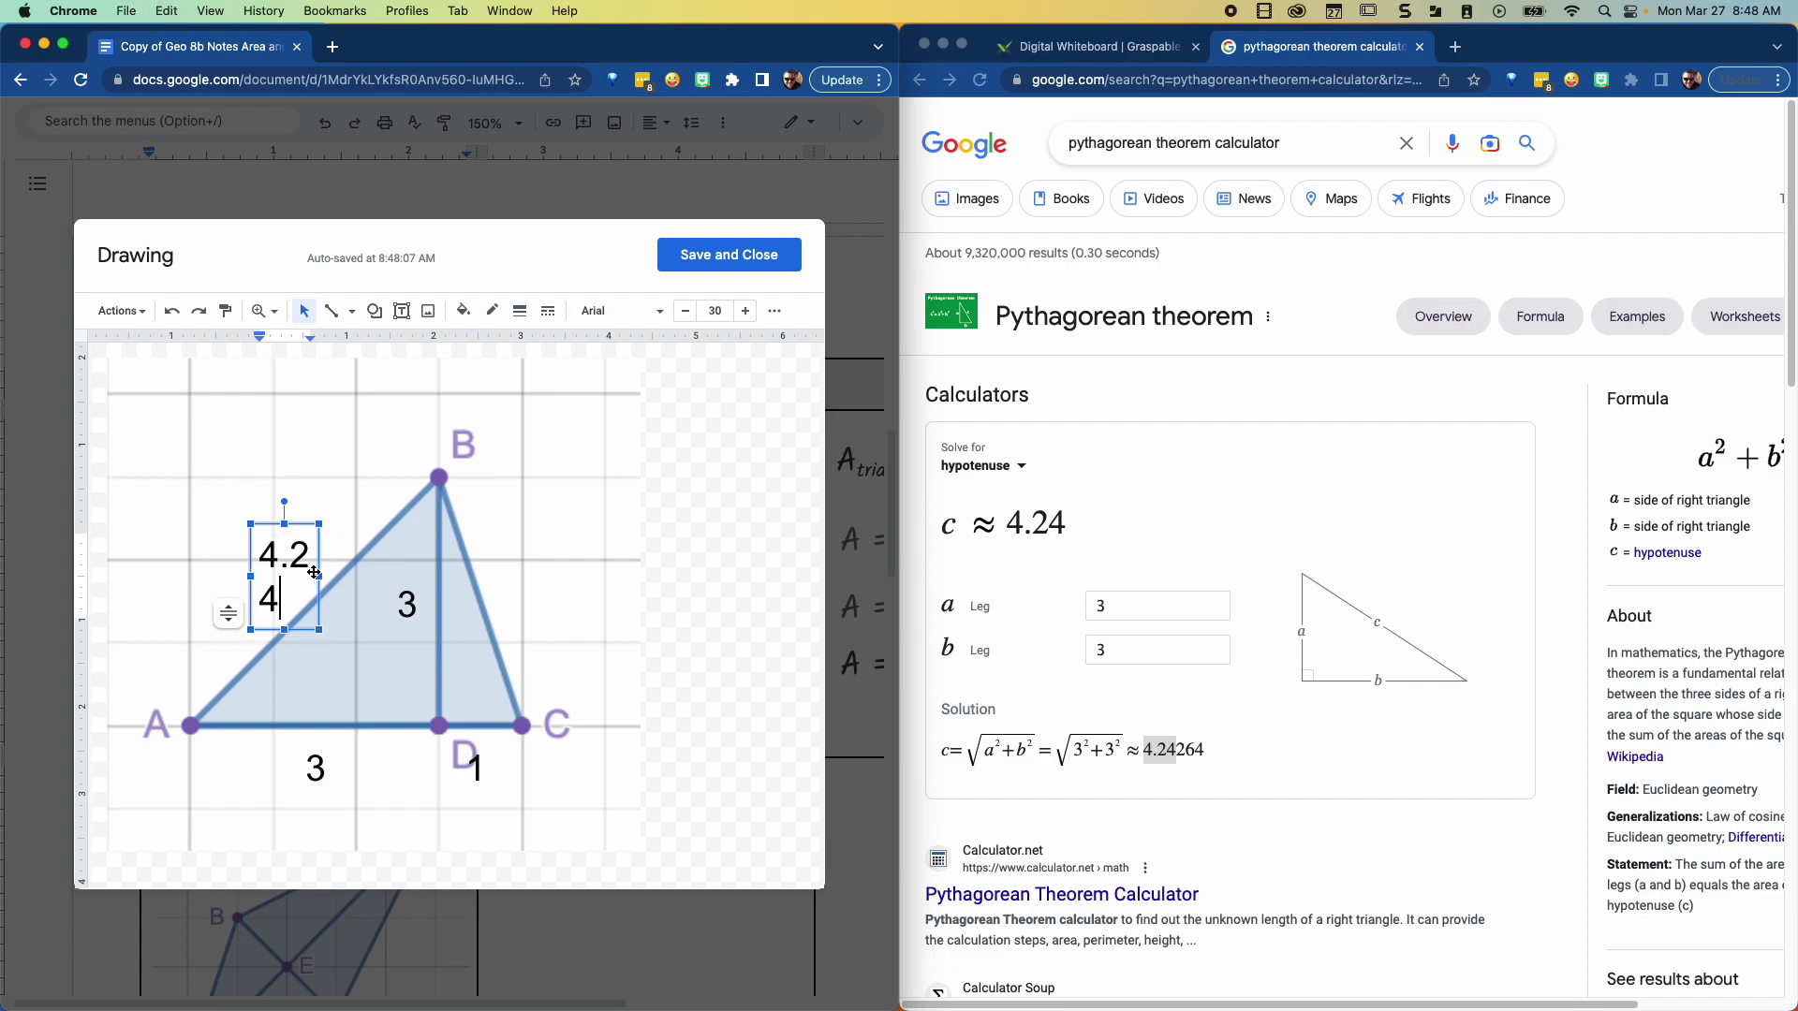
pyautogui.moveTo(319, 575); pyautogui.dragTo(381, 576)
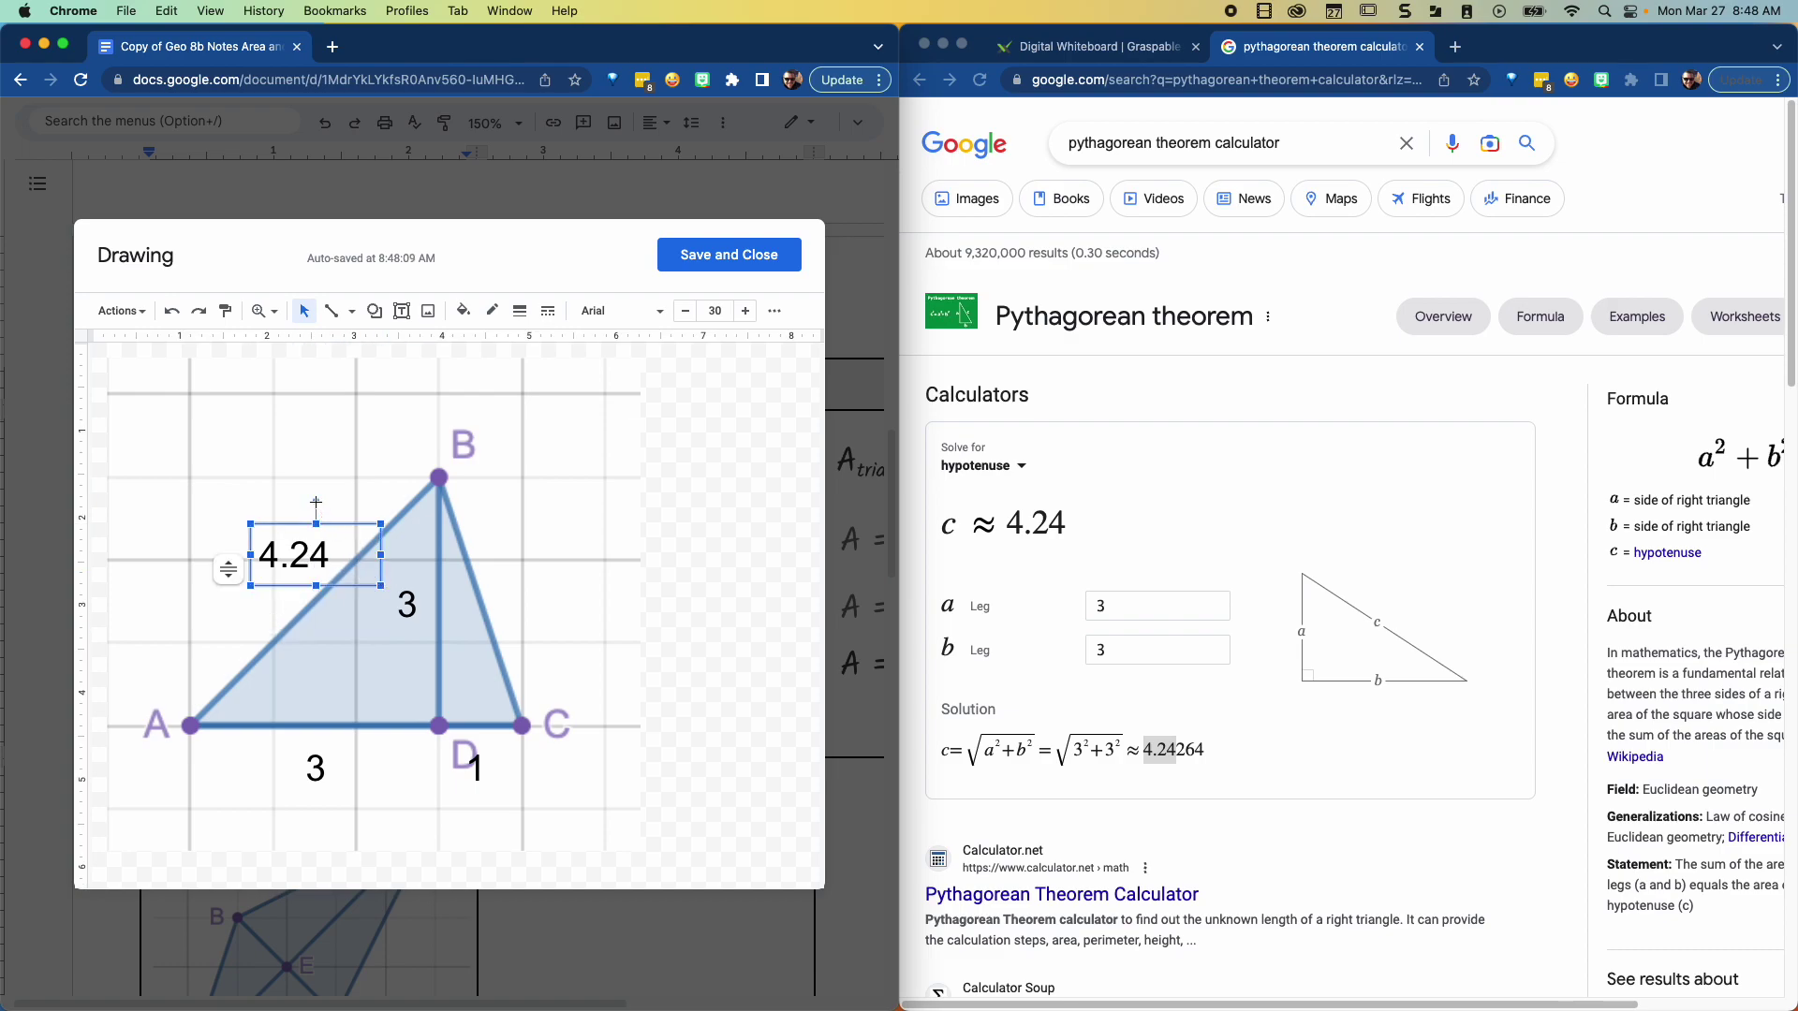
pyautogui.moveTo(316, 503); pyautogui.dragTo(277, 517)
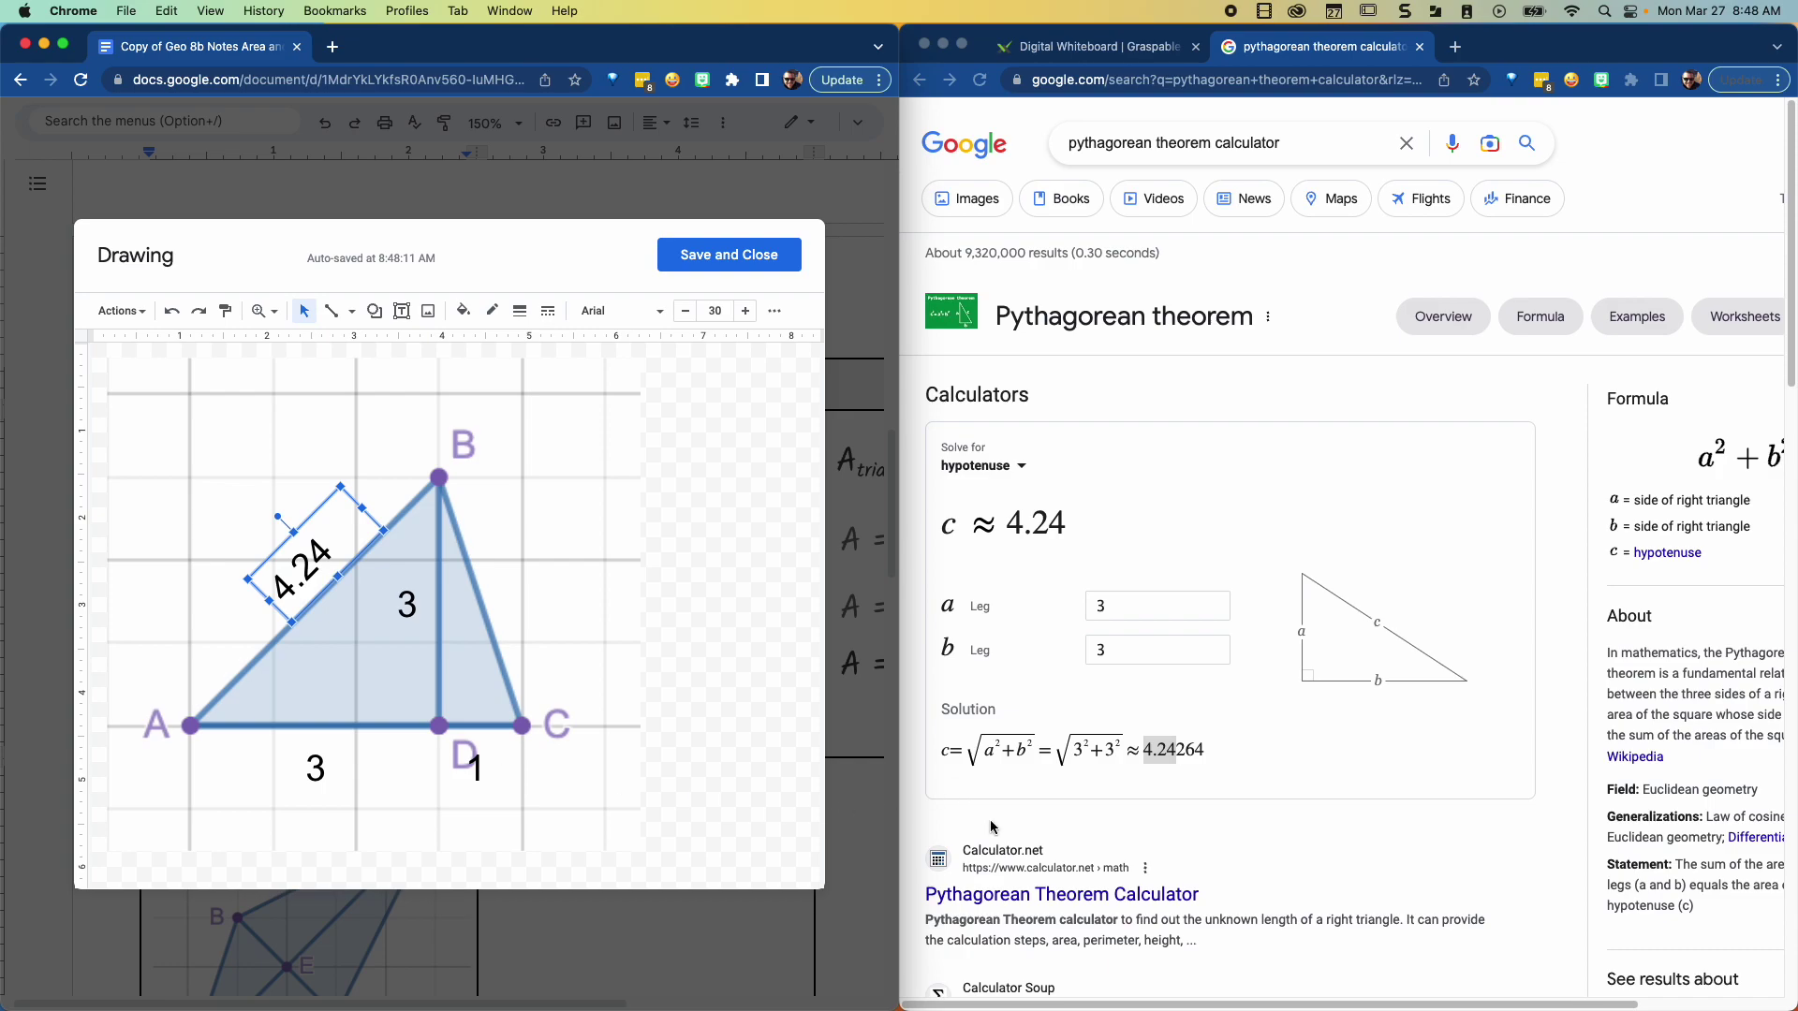
pyautogui.click(1120, 604)
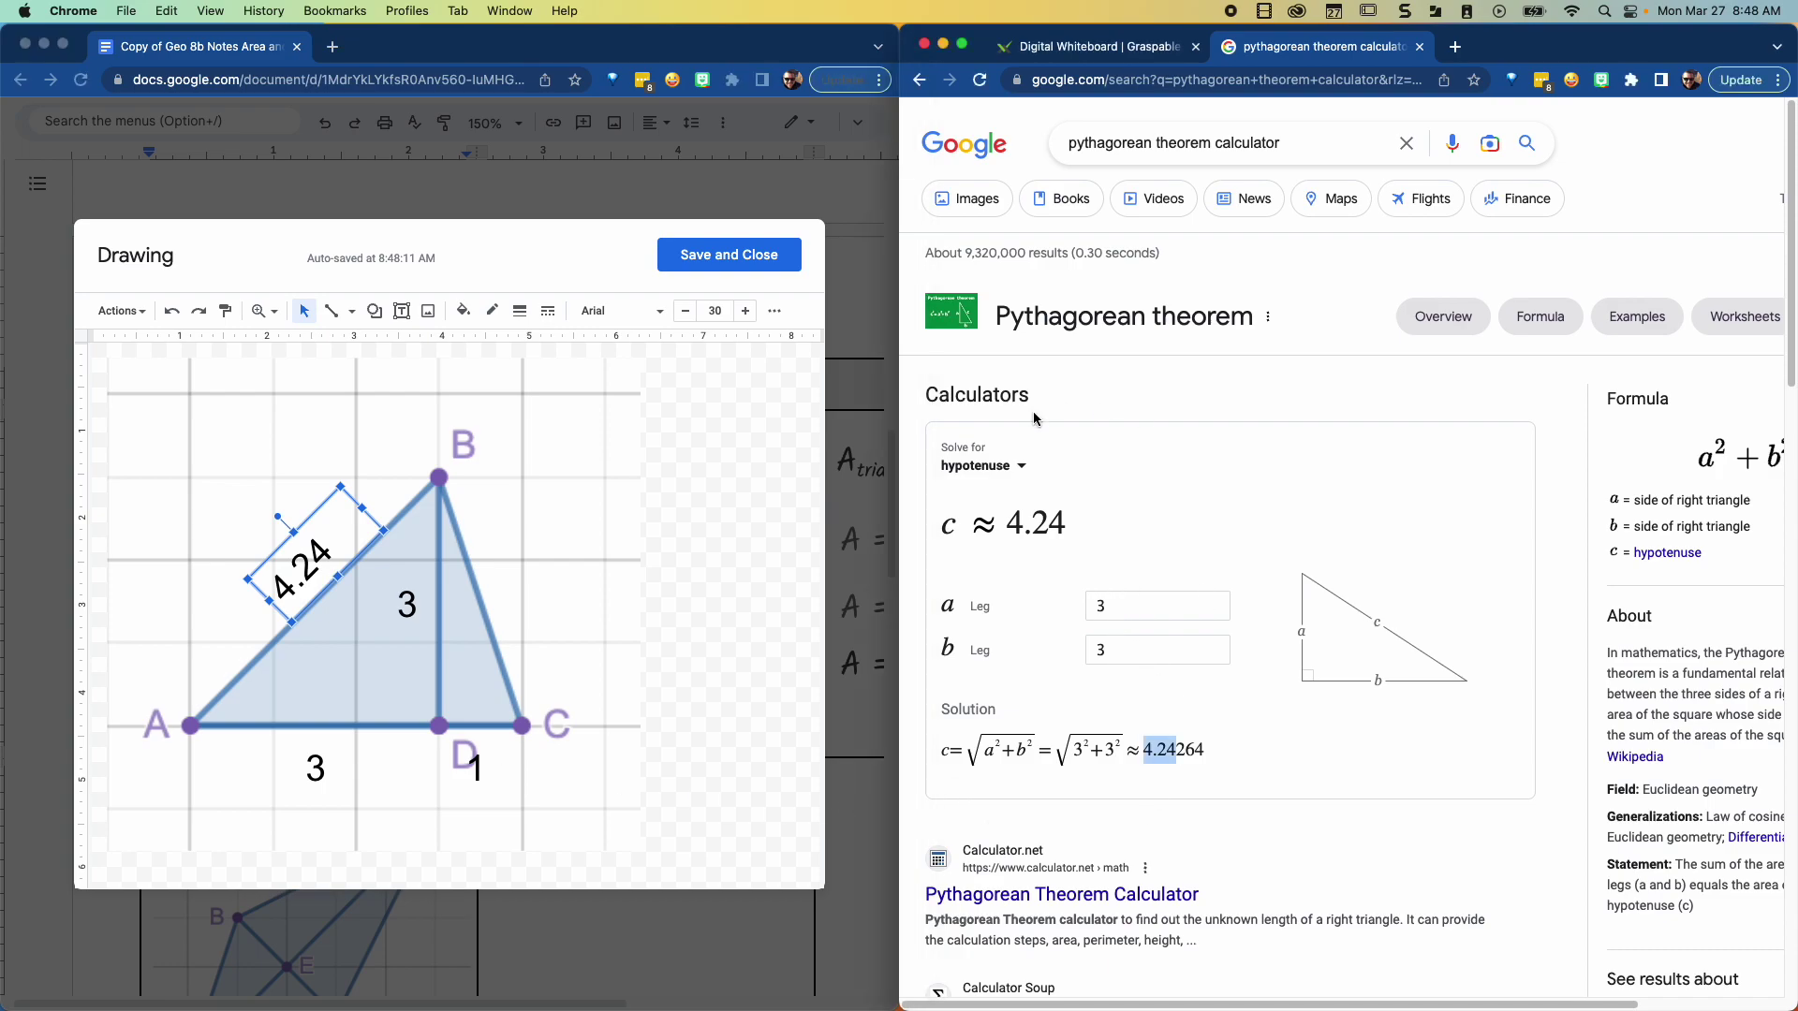
# Step: Take a screenshot of the calculator's 4.24 hypotenuse result
pyautogui.click(1357, 853)
pyautogui.press('super+shift+5')
pyautogui.moveTo(1139, 668); pyautogui.dragTo(1137, 752)
pyautogui.moveTo(1227, 839); pyautogui.dragTo(1245, 783)
pyautogui.click(1083, 862)
# Step: Change the second leg to 1 to get hypotenuse 3.16
pyautogui.doubleClick(1090, 651)
pyautogui.write('1')
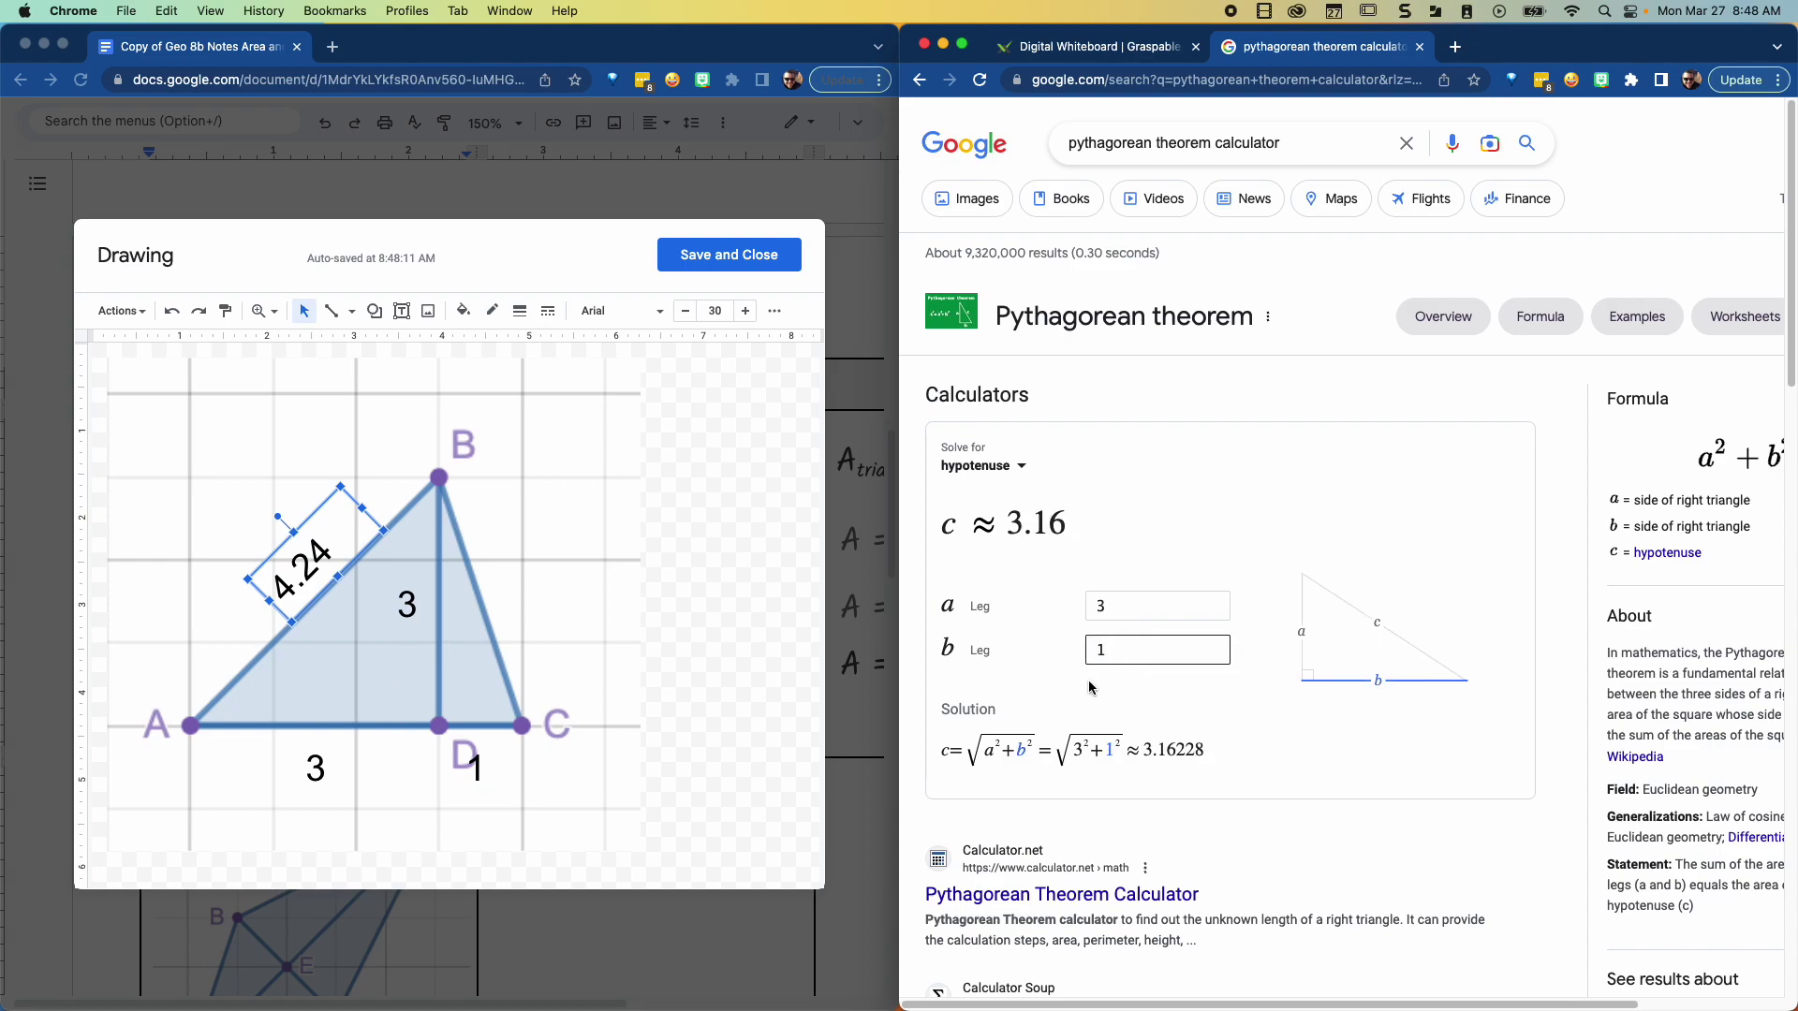
pyautogui.click(1345, 737)
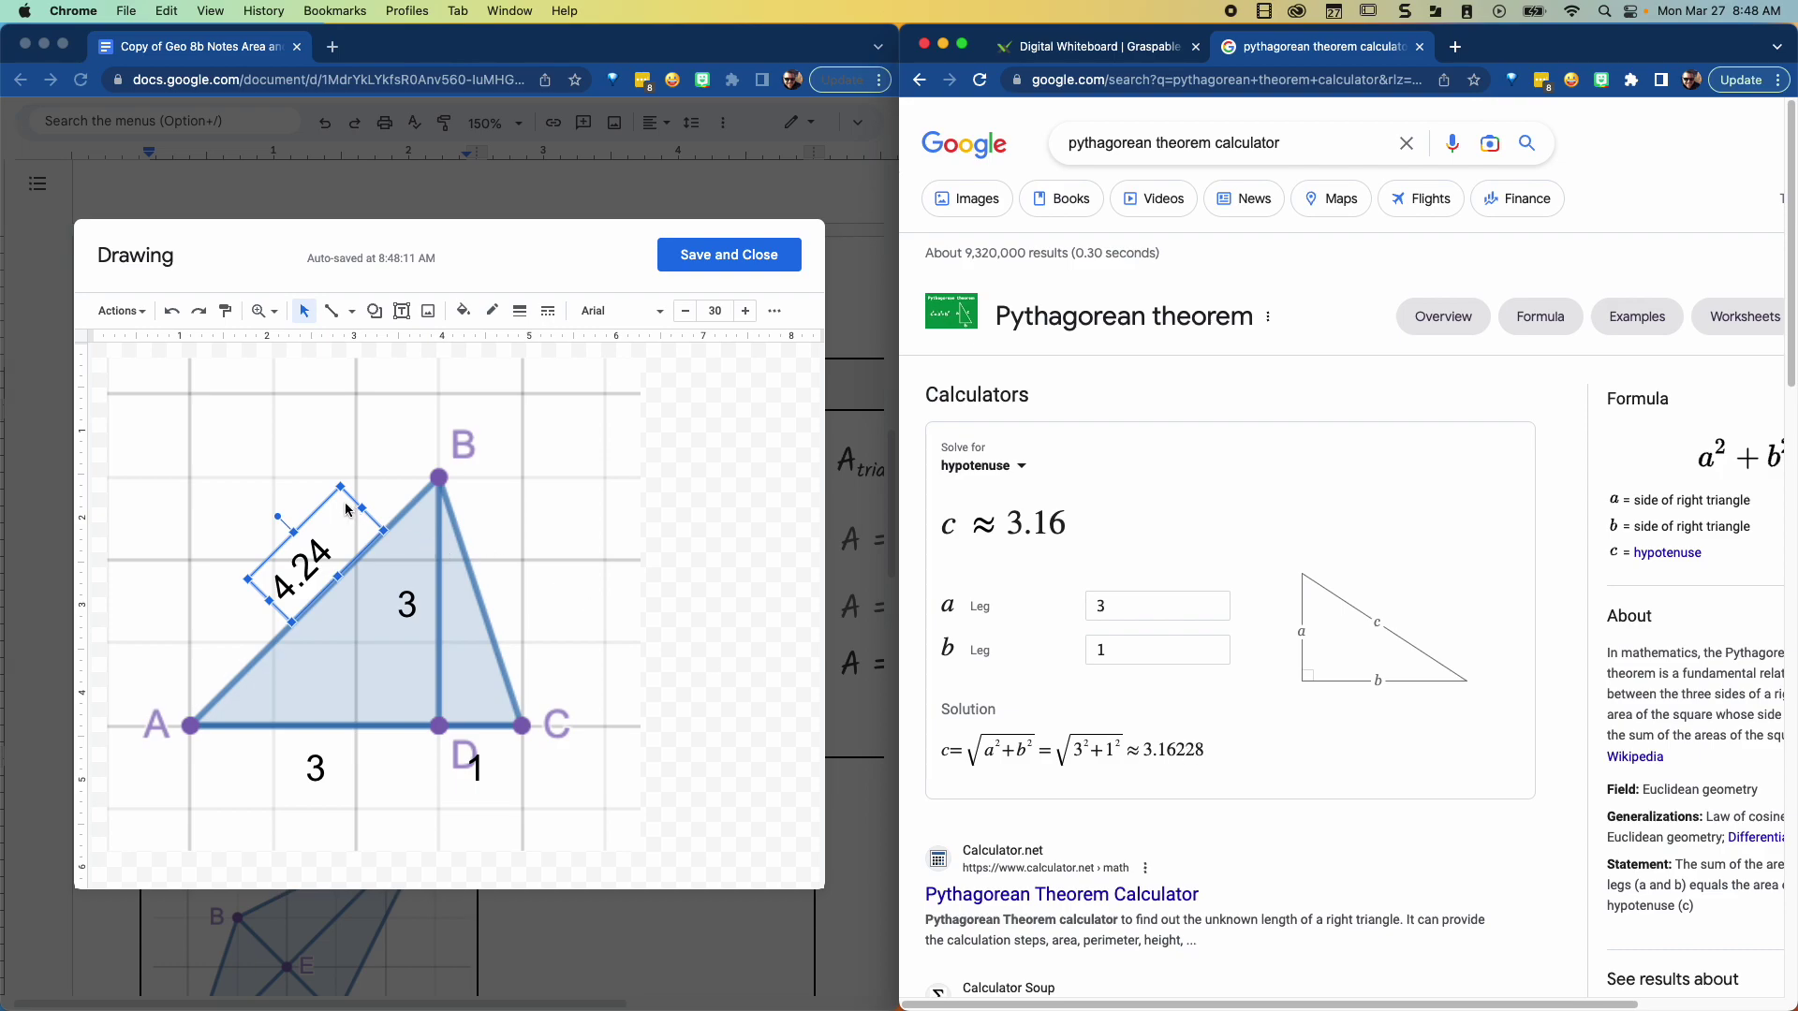
# Step: Copy the 4.24 label onto side BC and change it to 3.16
pyautogui.click(312, 507)
pyautogui.moveTo(316, 519); pyautogui.dragTo(477, 528)
pyautogui.doubleClick(516, 580)
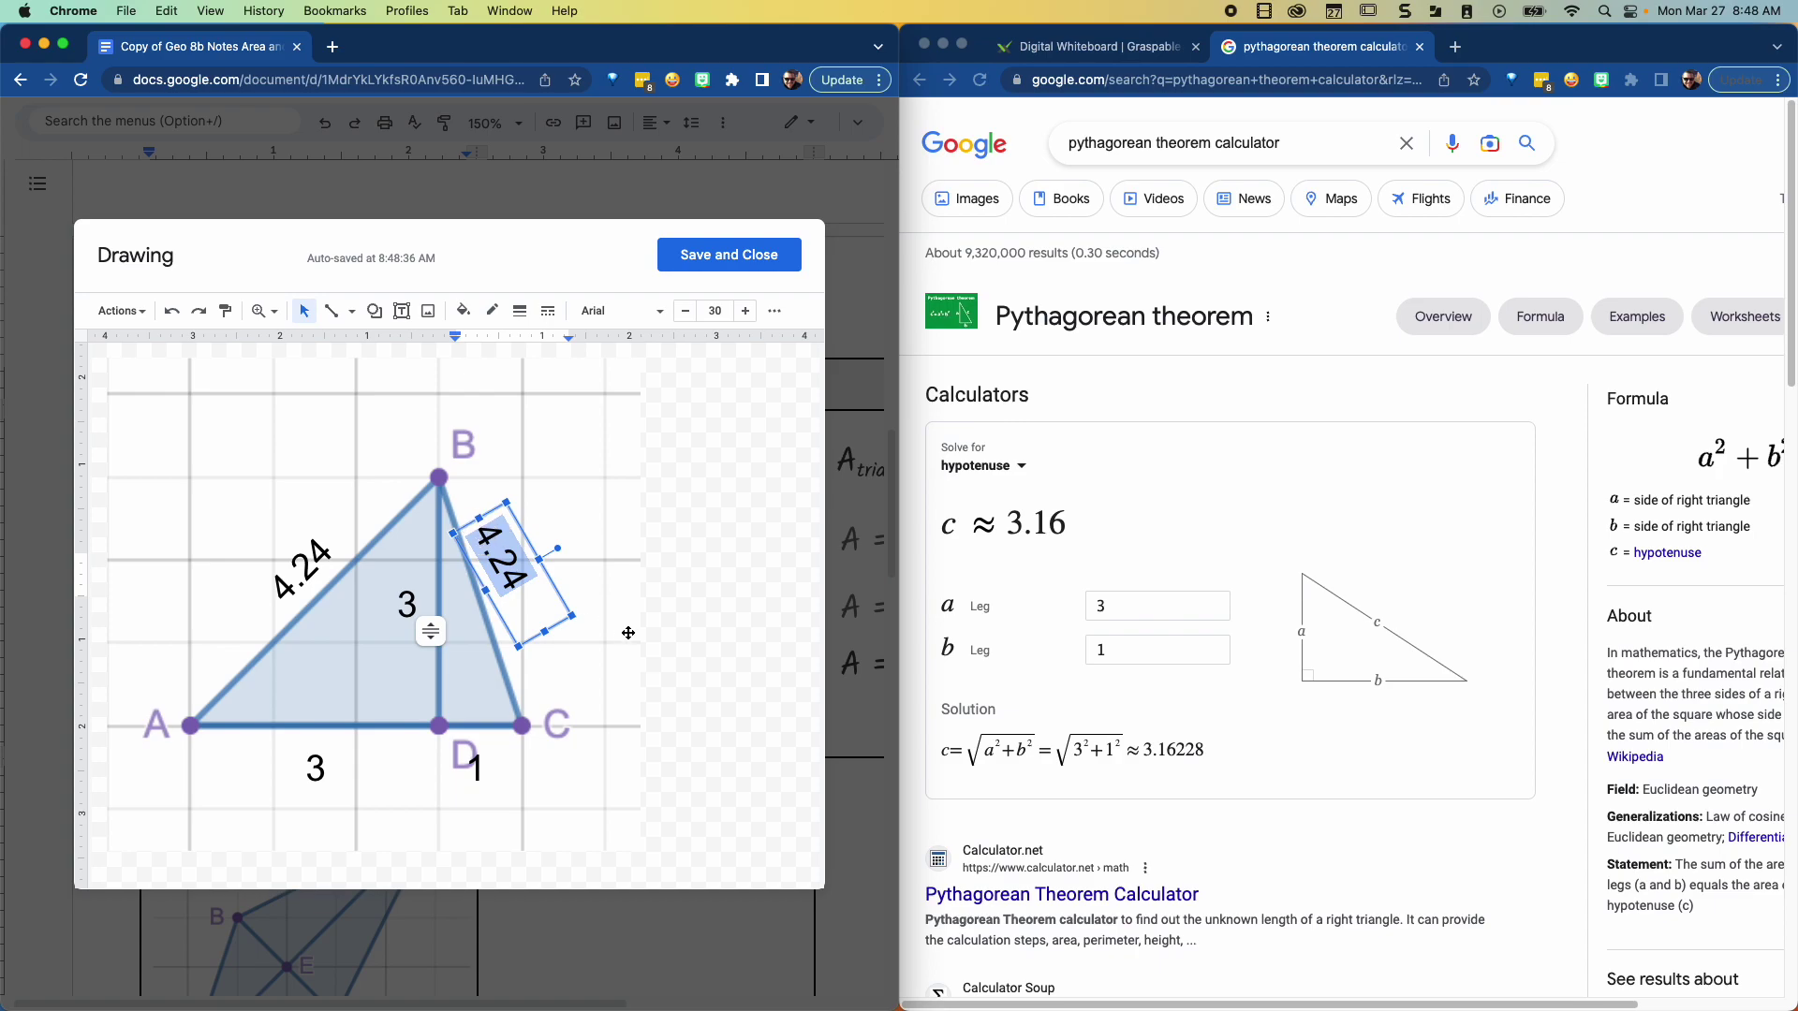
pyautogui.write('3.16')
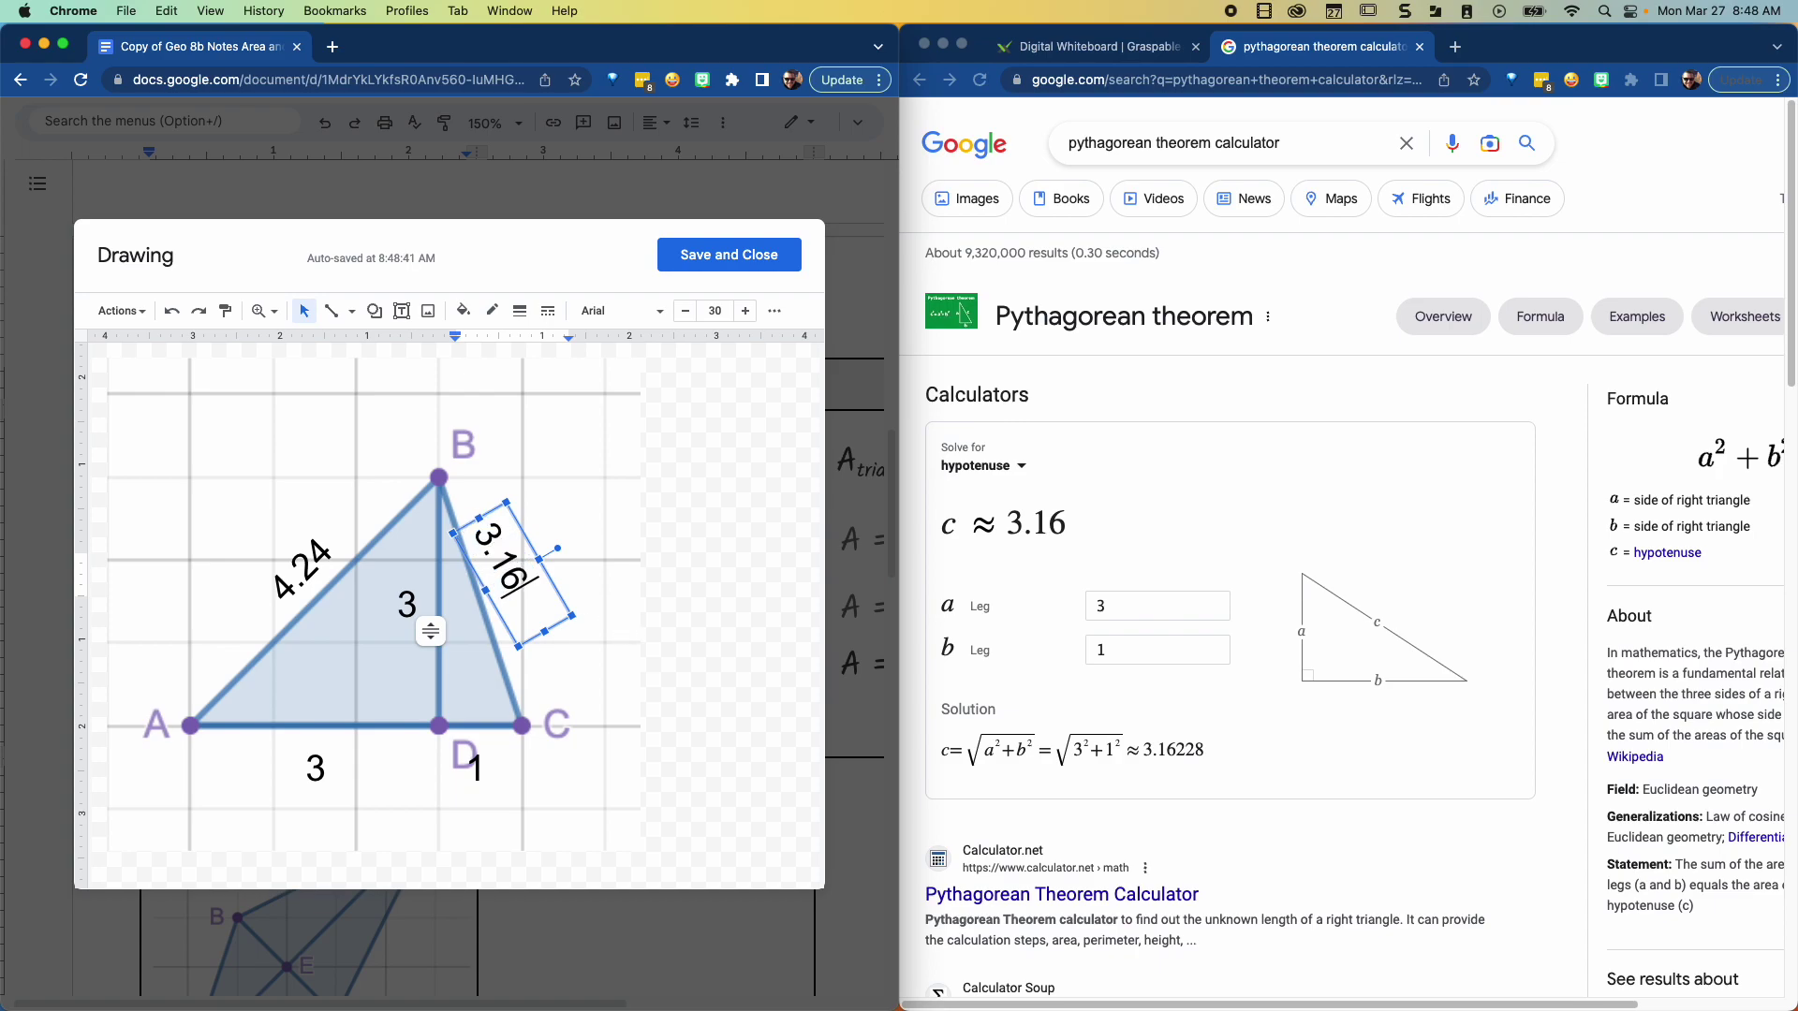
pyautogui.click(1151, 649)
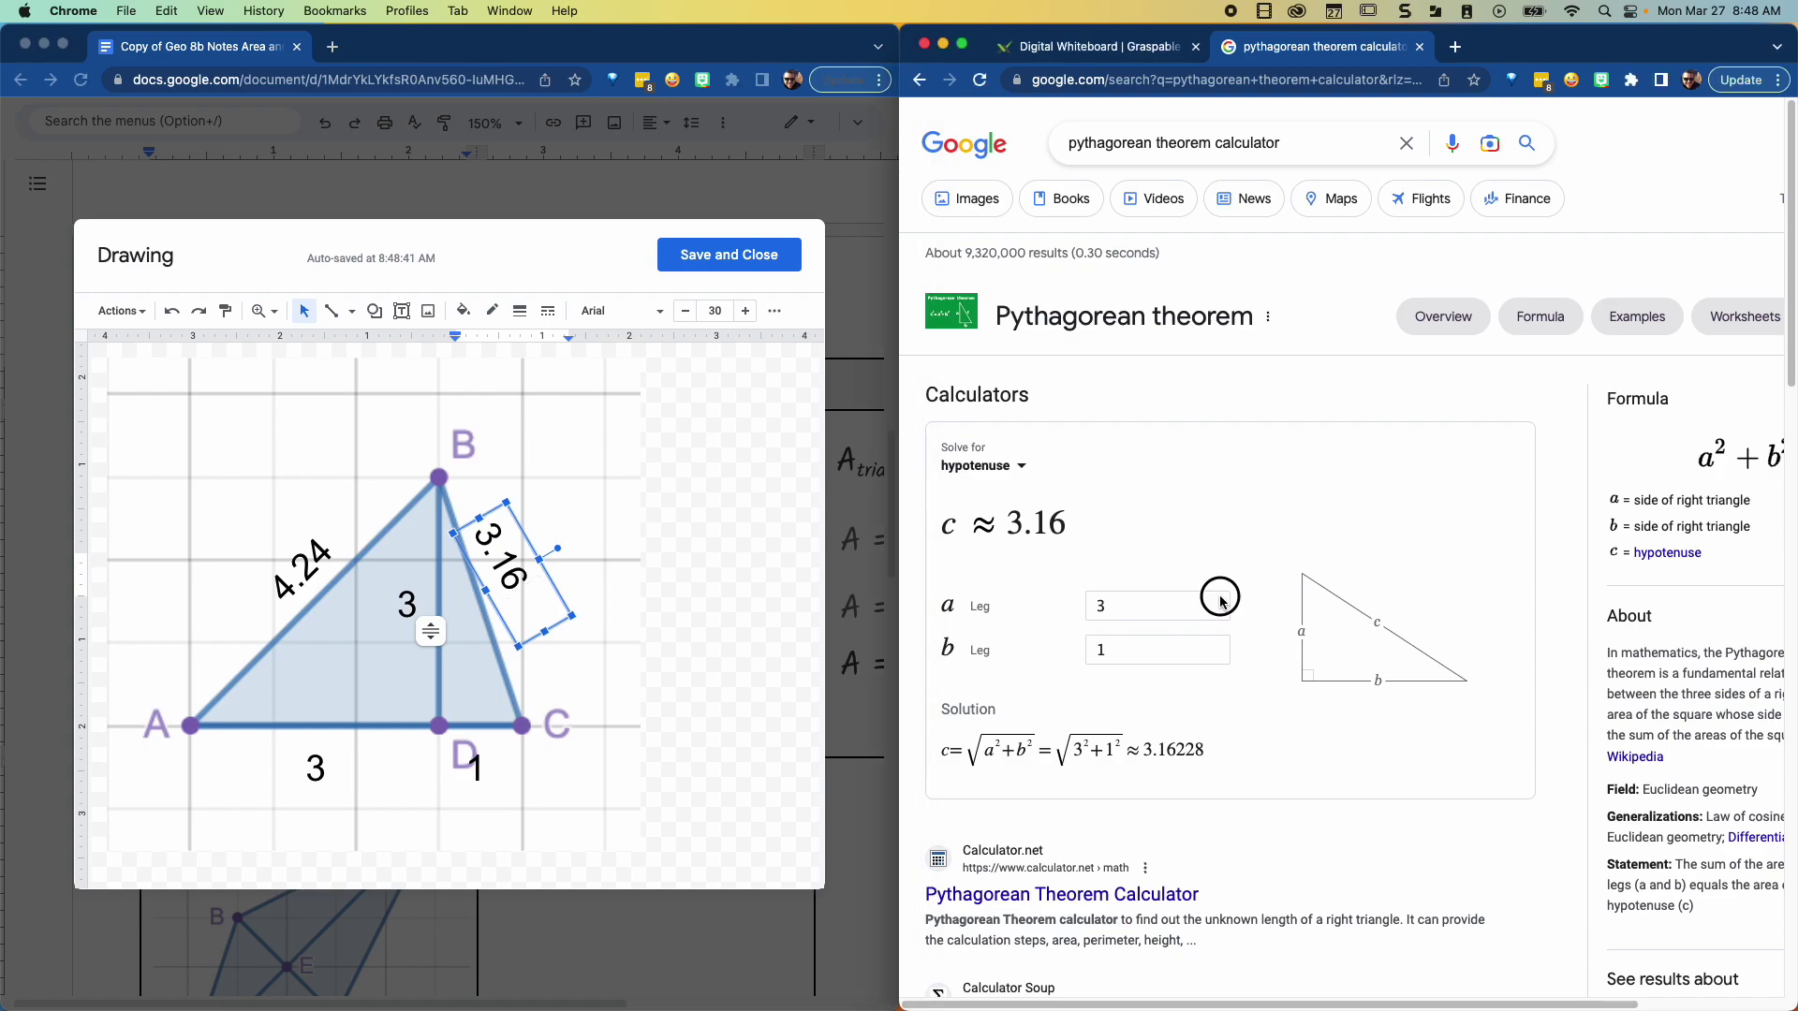
pyautogui.click(771, 265)
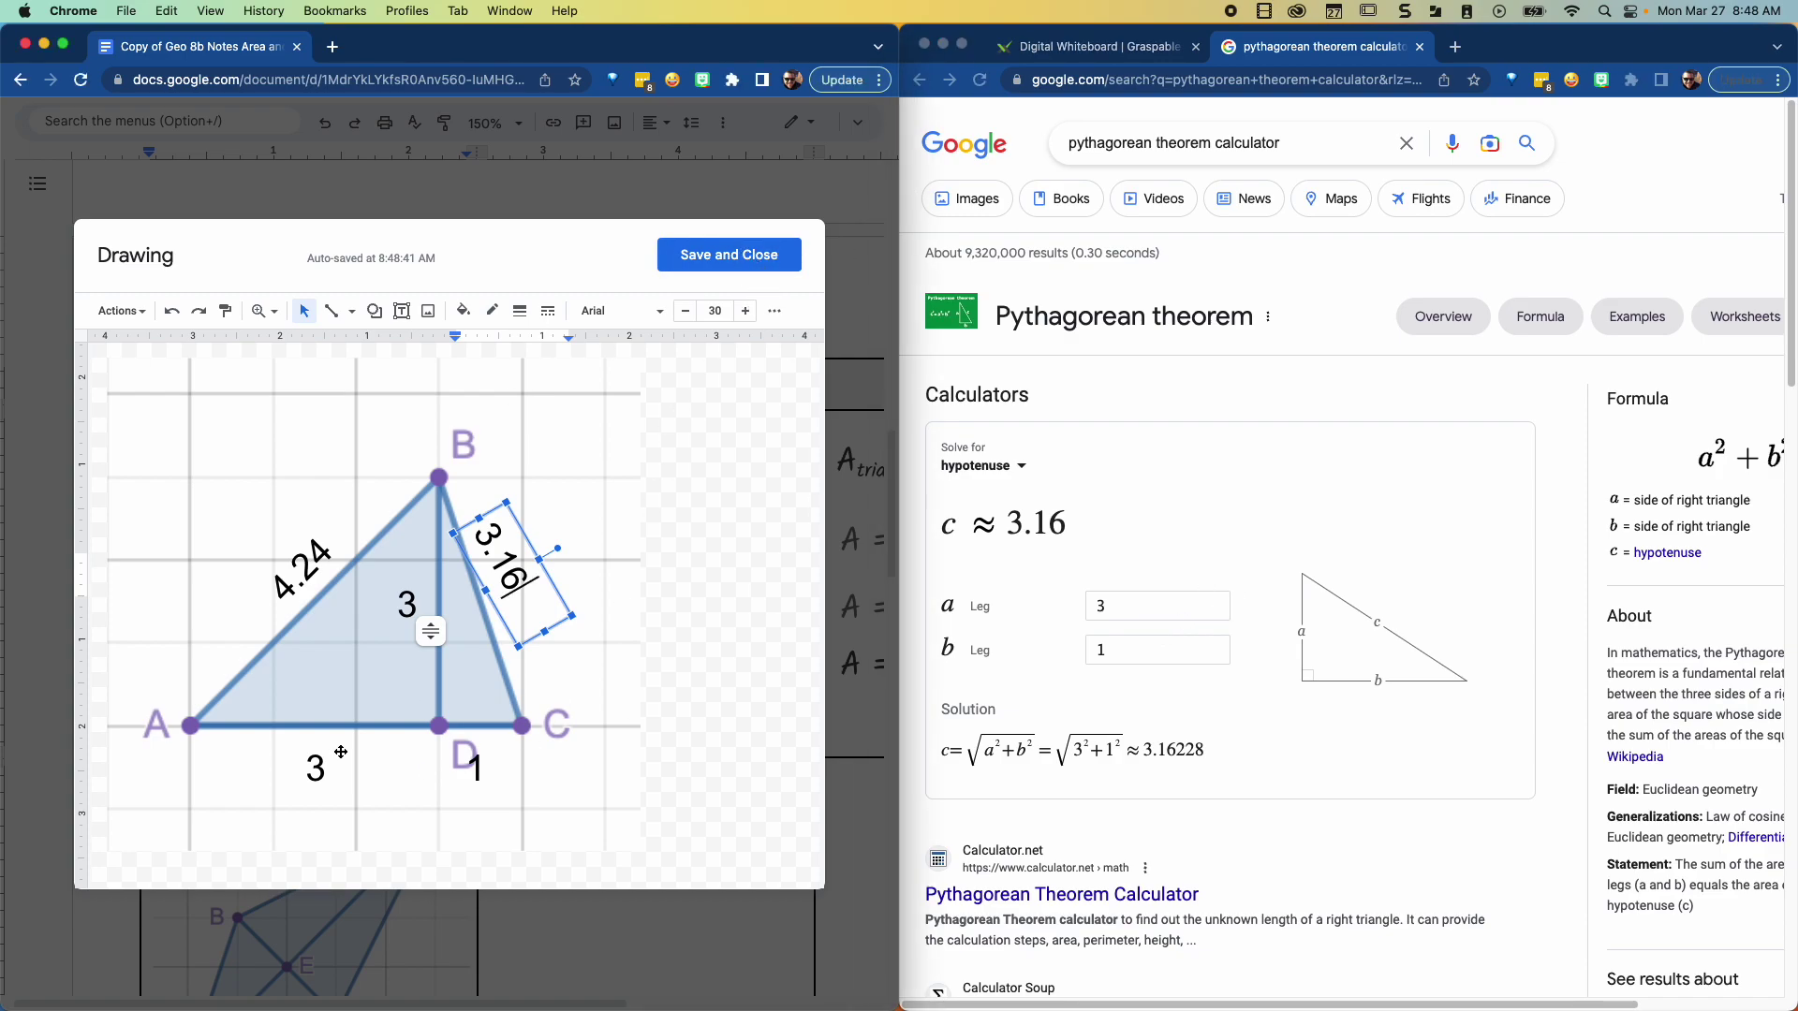
# Step: Save the drawing, then paste the 4.24 calculator screenshot into the Perimeter cell and shrink it
pyautogui.click(771, 265)
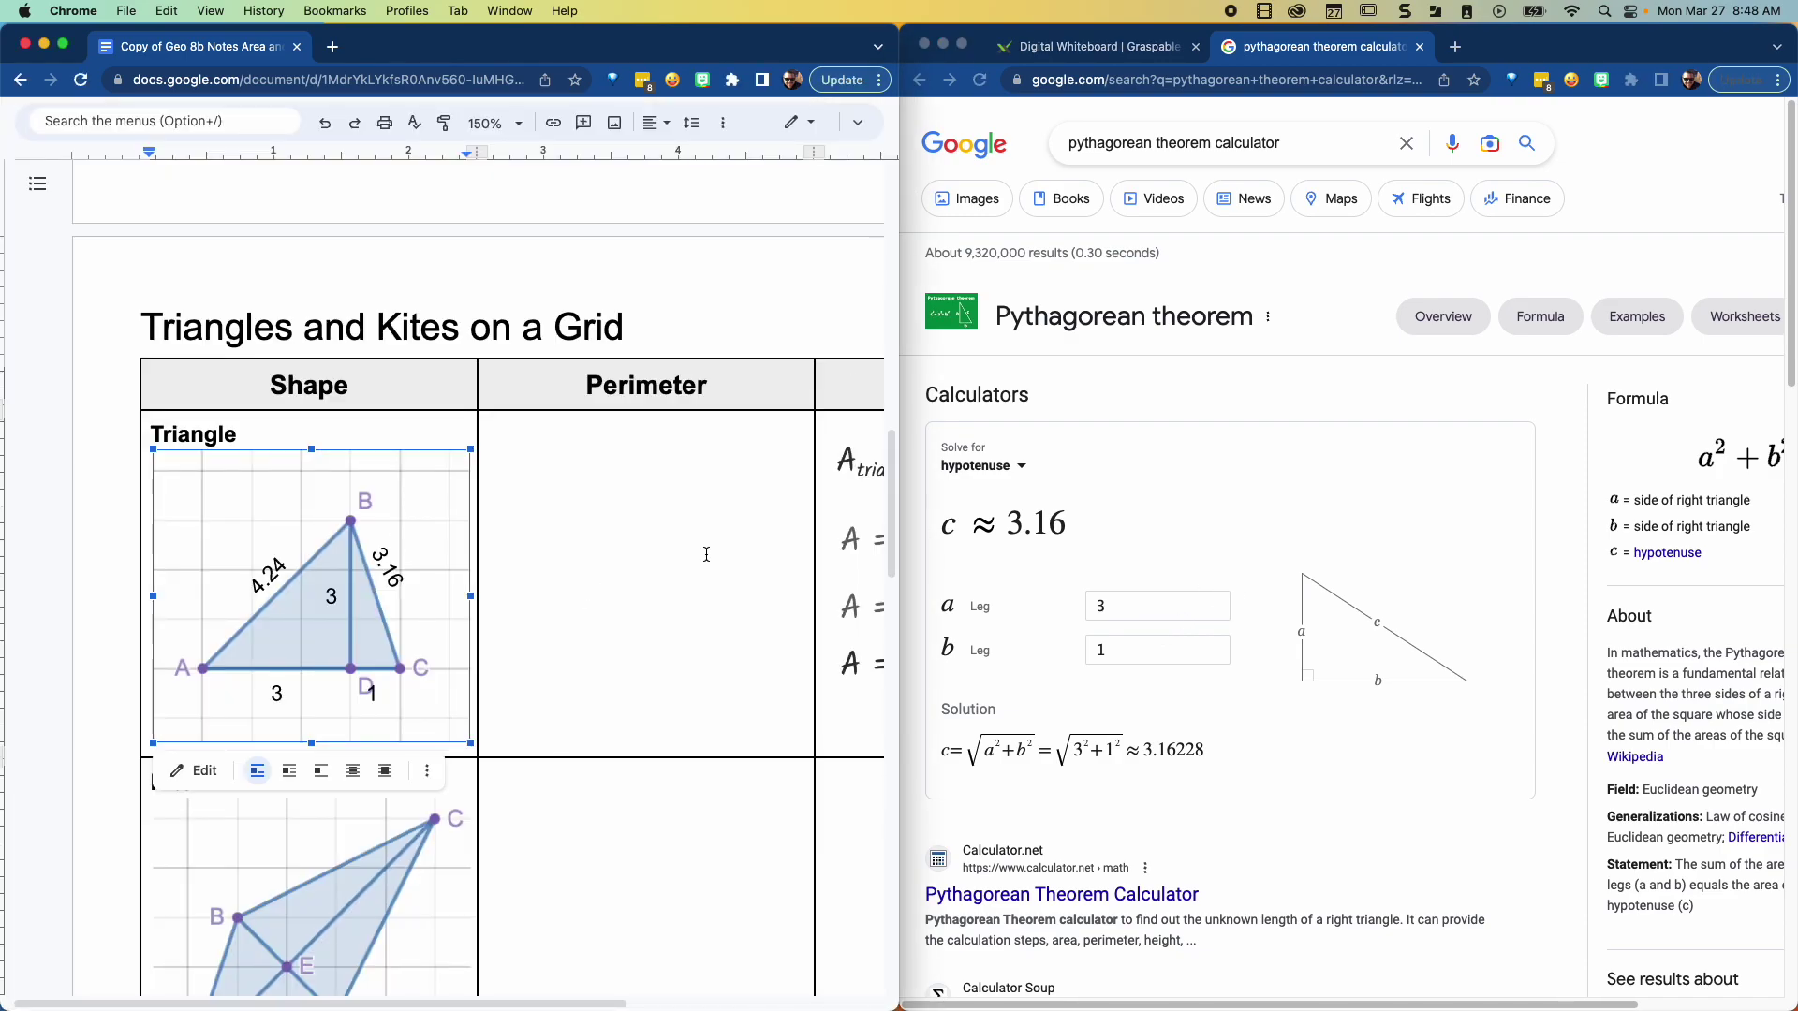
pyautogui.moveTo(599, 1003); pyautogui.dragTo(843, 1003)
pyautogui.click(127, 435)
pyautogui.press('super+v')
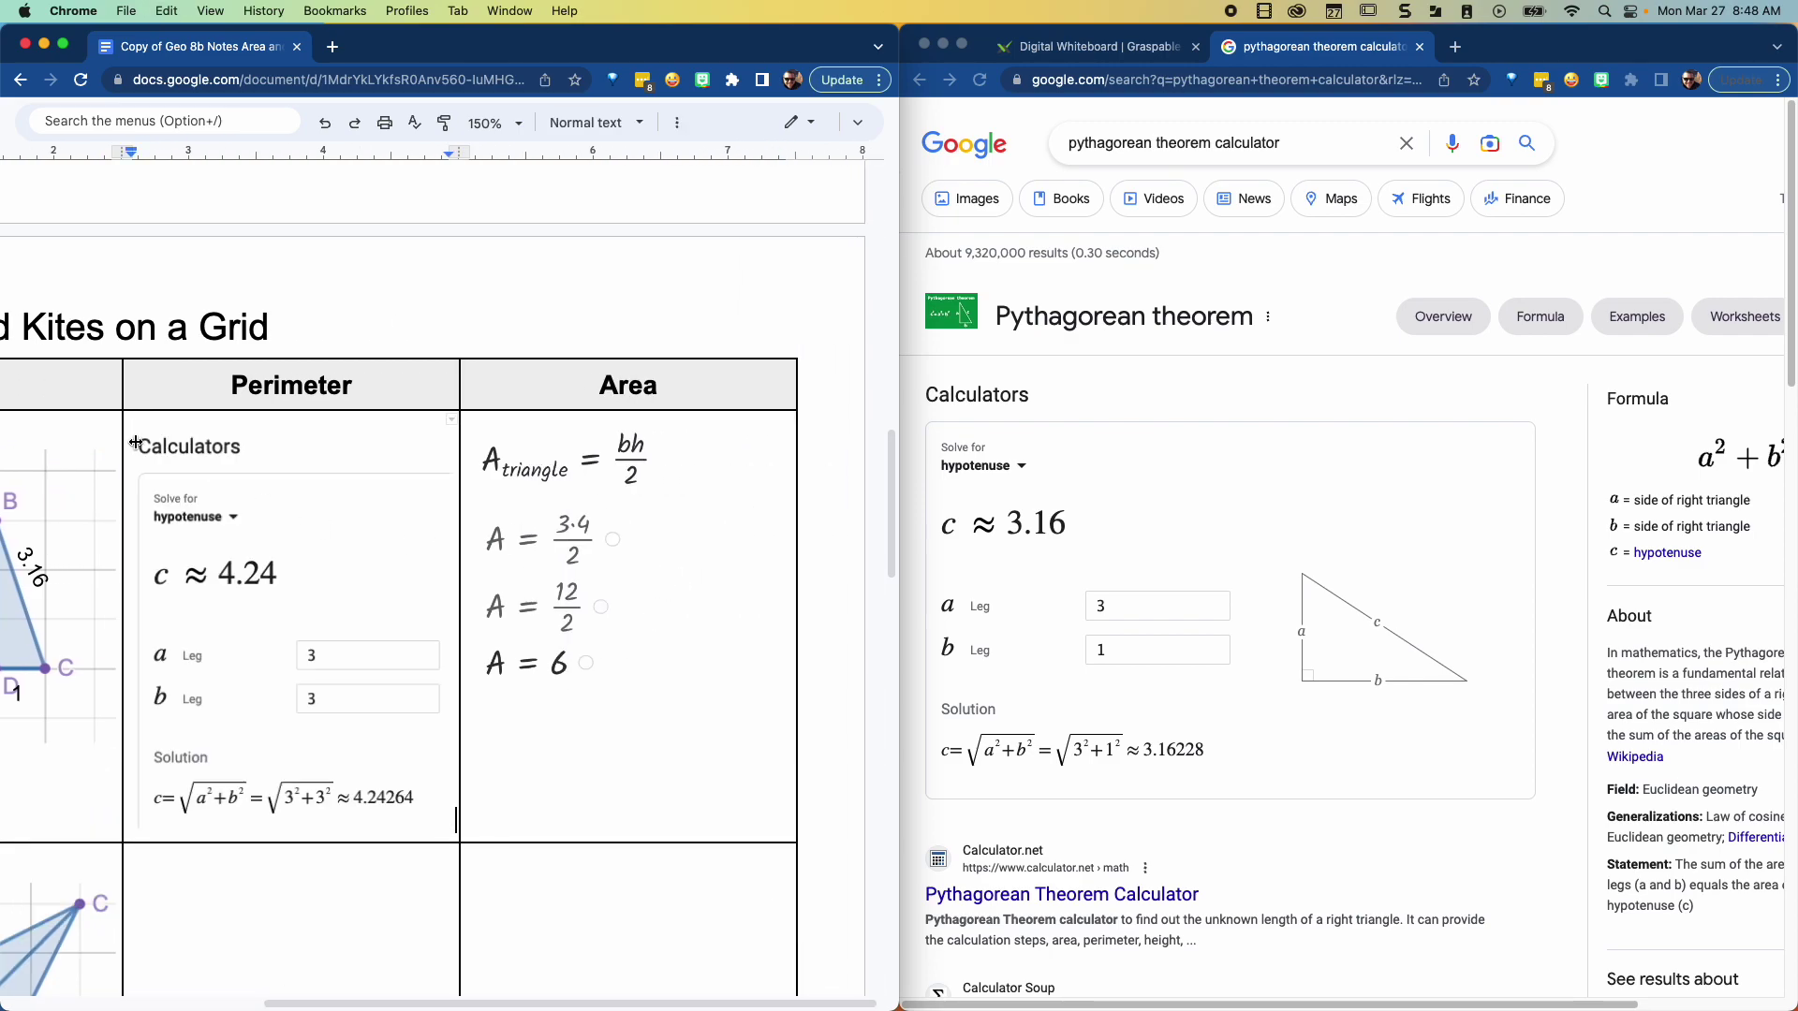
pyautogui.click(369, 674)
pyautogui.moveTo(452, 831); pyautogui.dragTo(274, 601)
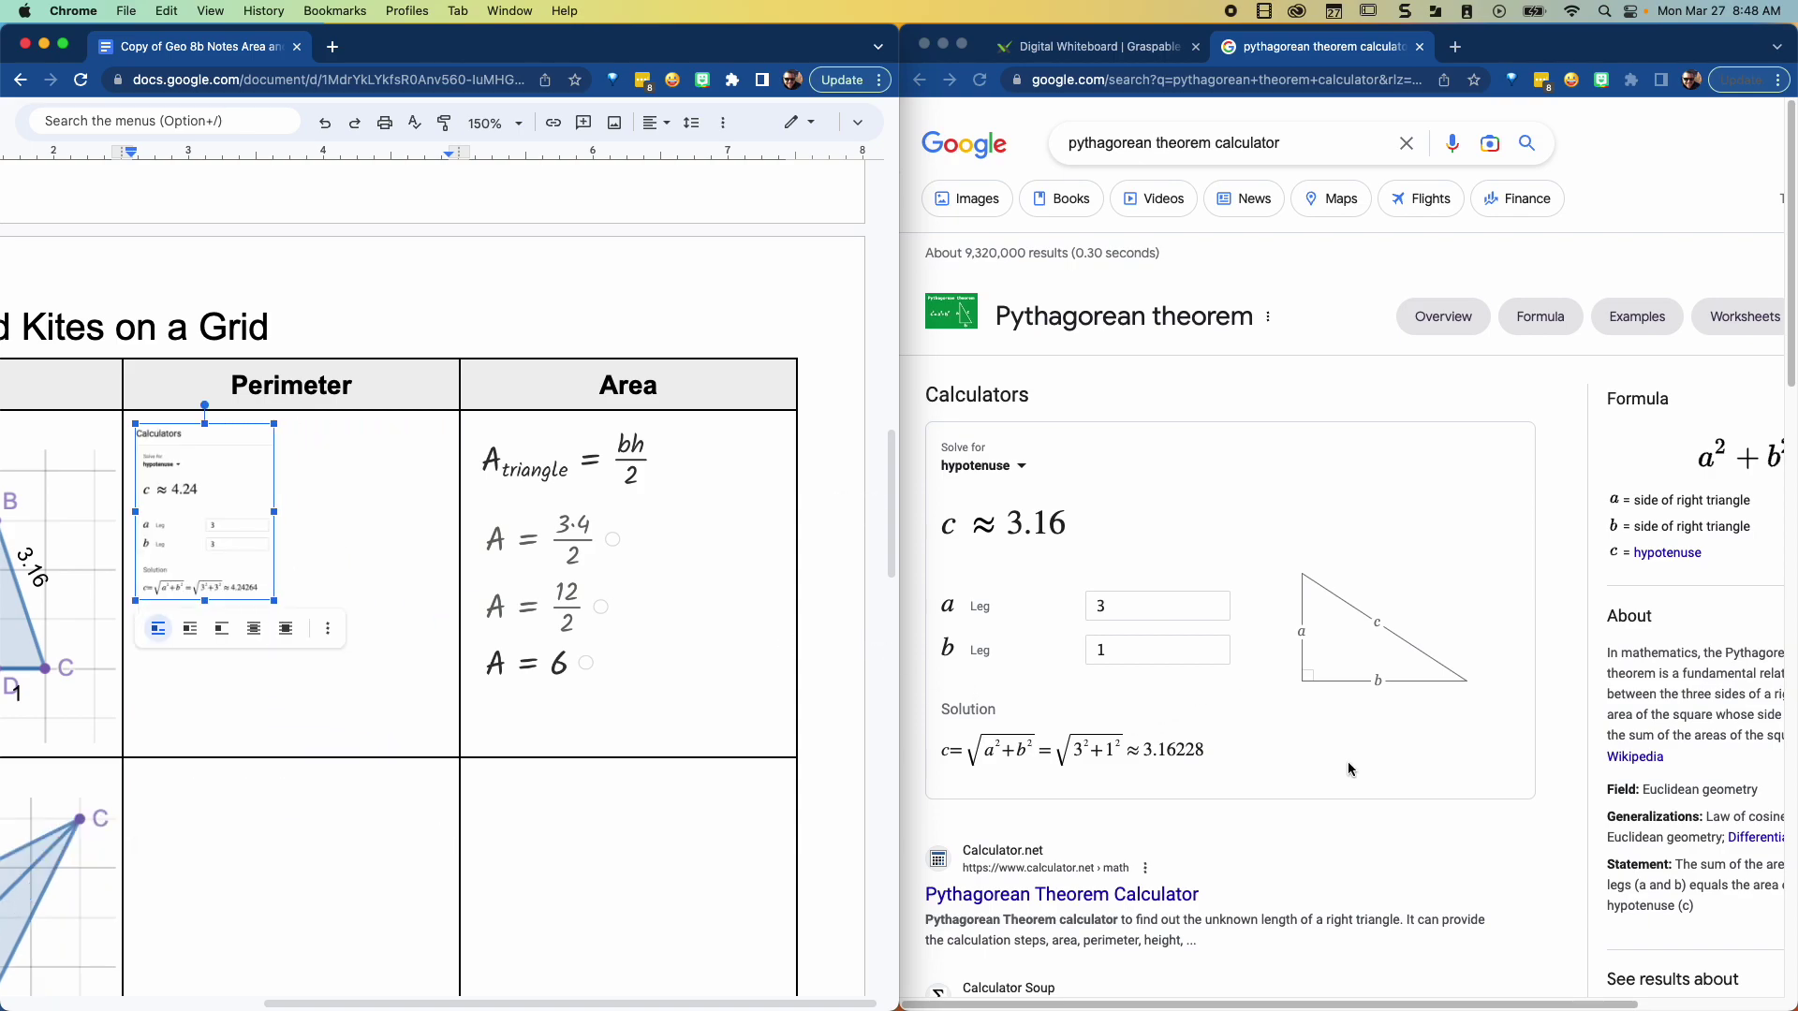
# Step: Capture the 3.16 calculator result and paste it shrunken beside the first image
pyautogui.press('super+shift+5')
pyautogui.moveTo(1101, 698); pyautogui.dragTo(1101, 705)
pyautogui.click(1082, 861)
pyautogui.click(348, 542)
pyautogui.press('super+v')
pyautogui.click(290, 702)
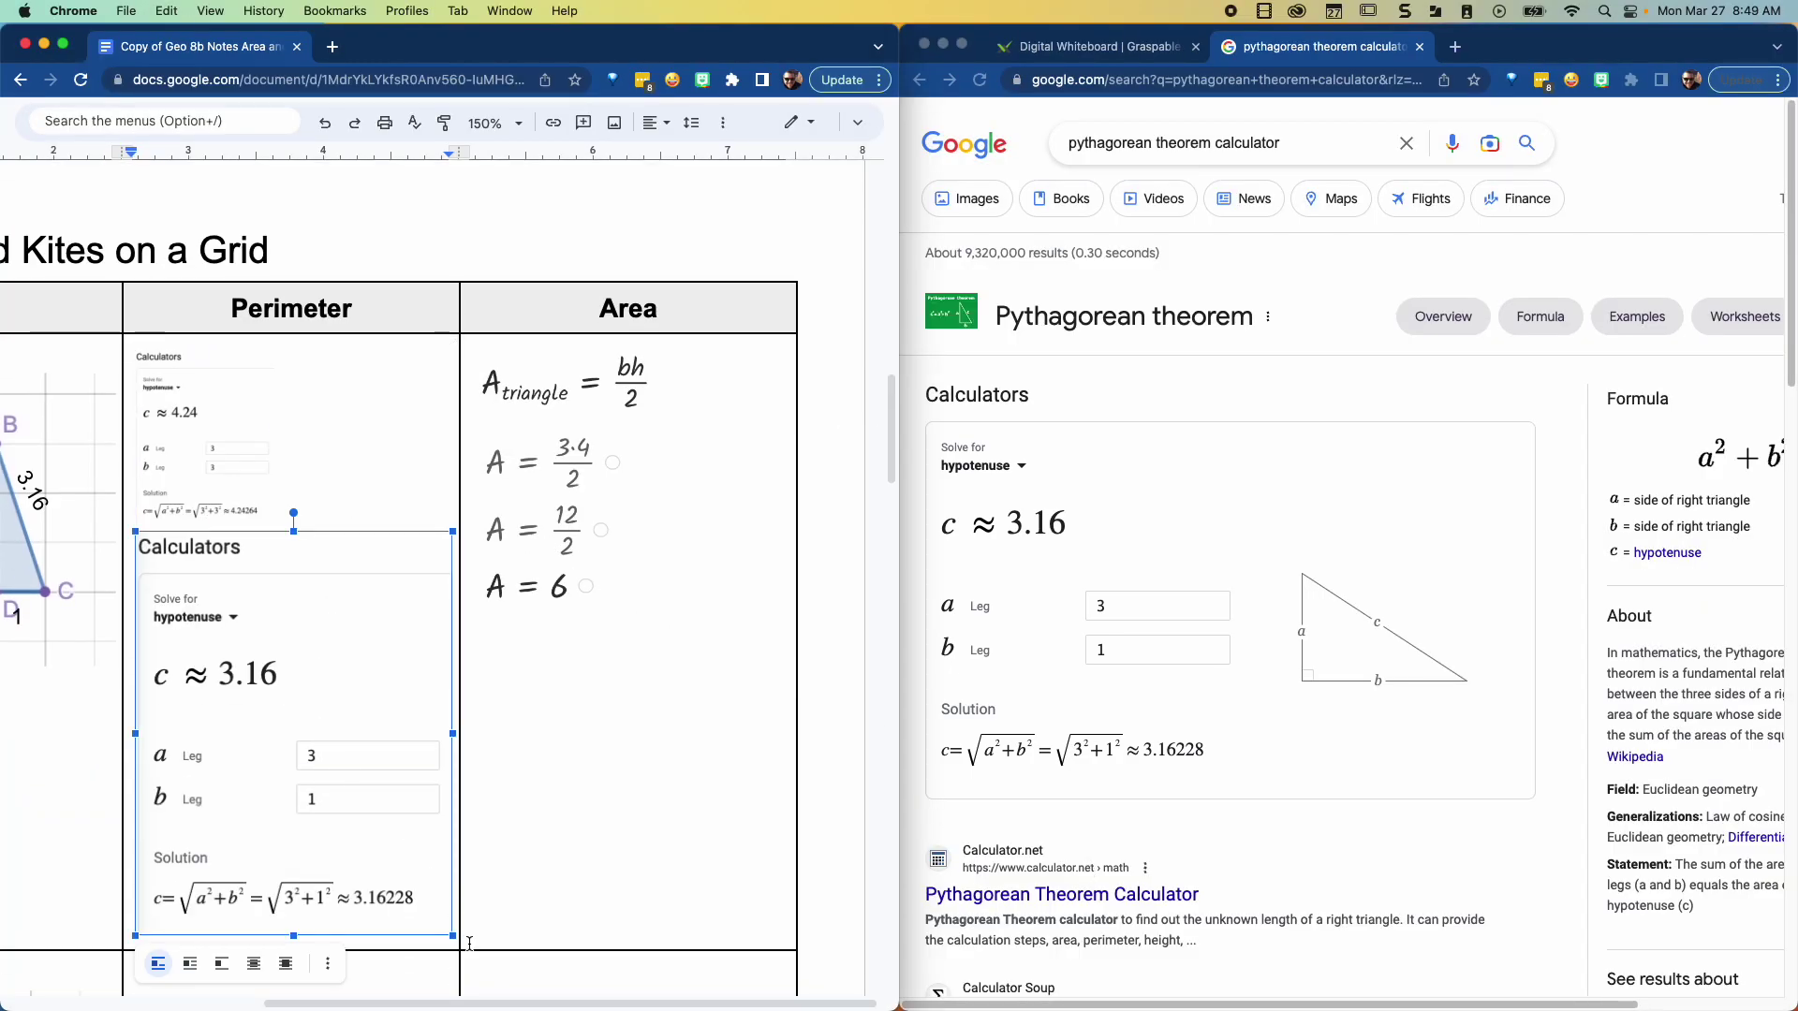
pyautogui.moveTo(454, 936); pyautogui.dragTo(270, 719)
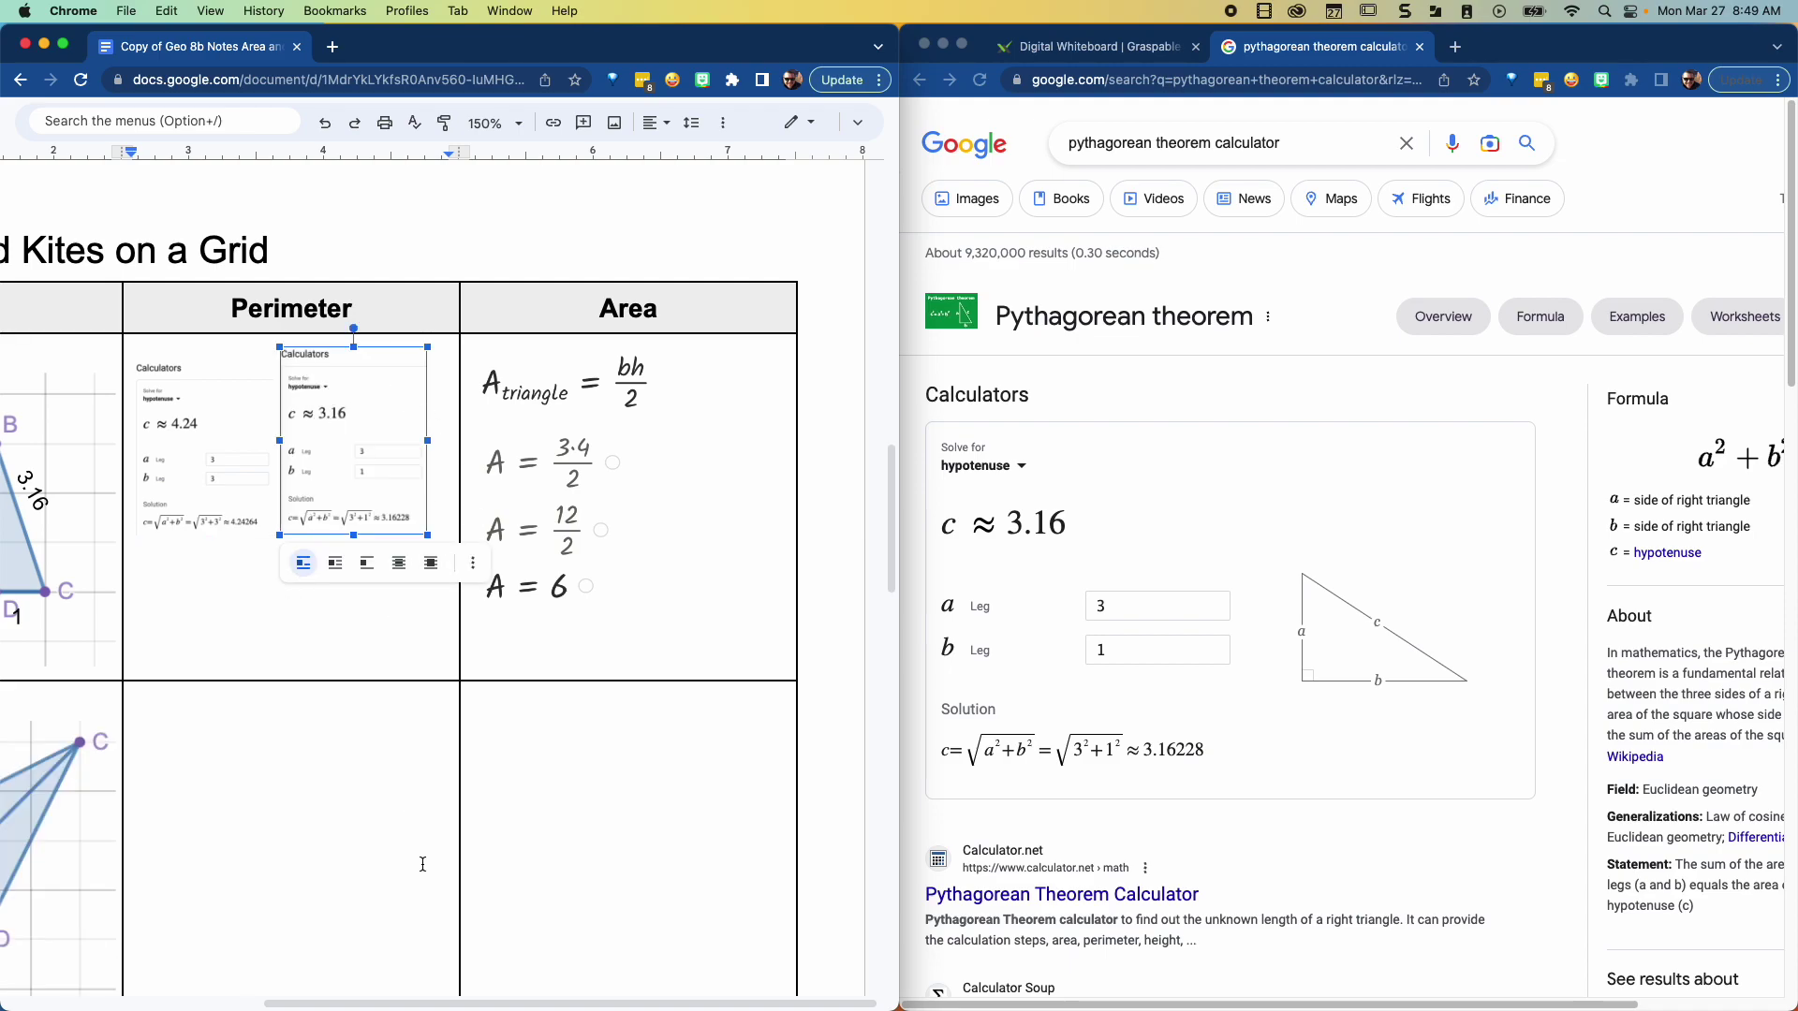
pyautogui.moveTo(466, 995); pyautogui.dragTo(237, 962)
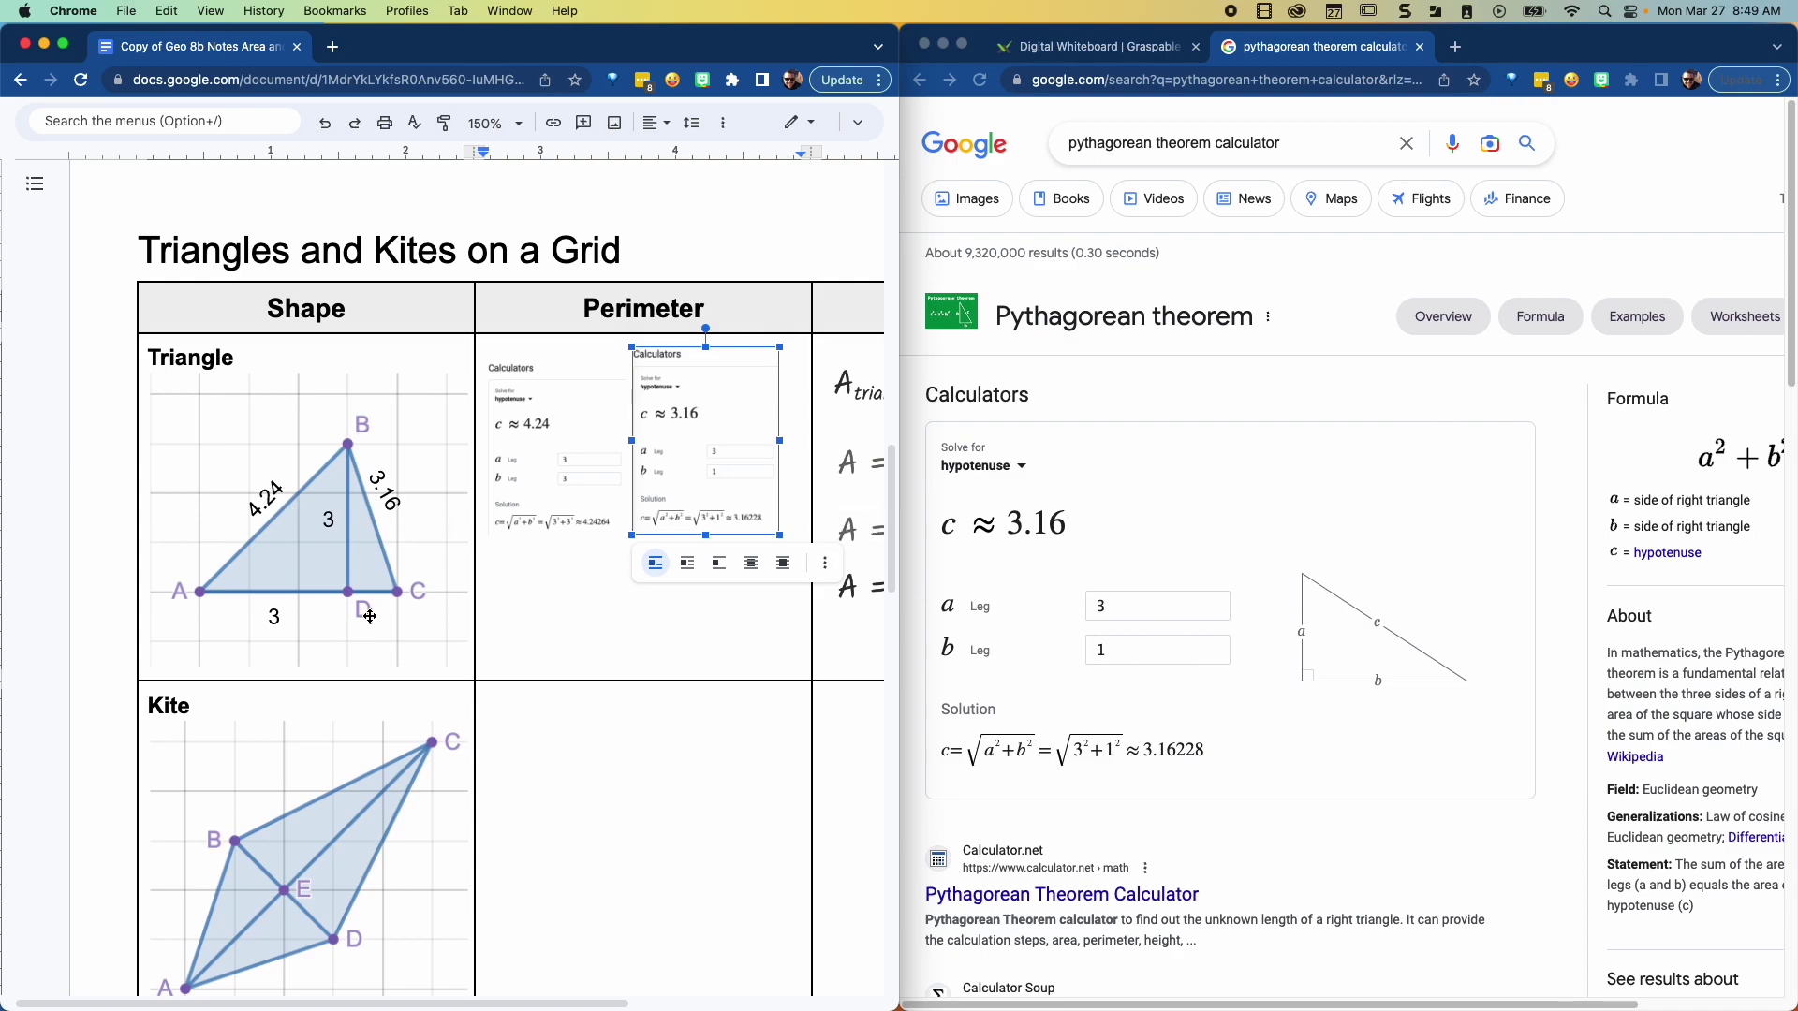
pyautogui.click(488, 511)
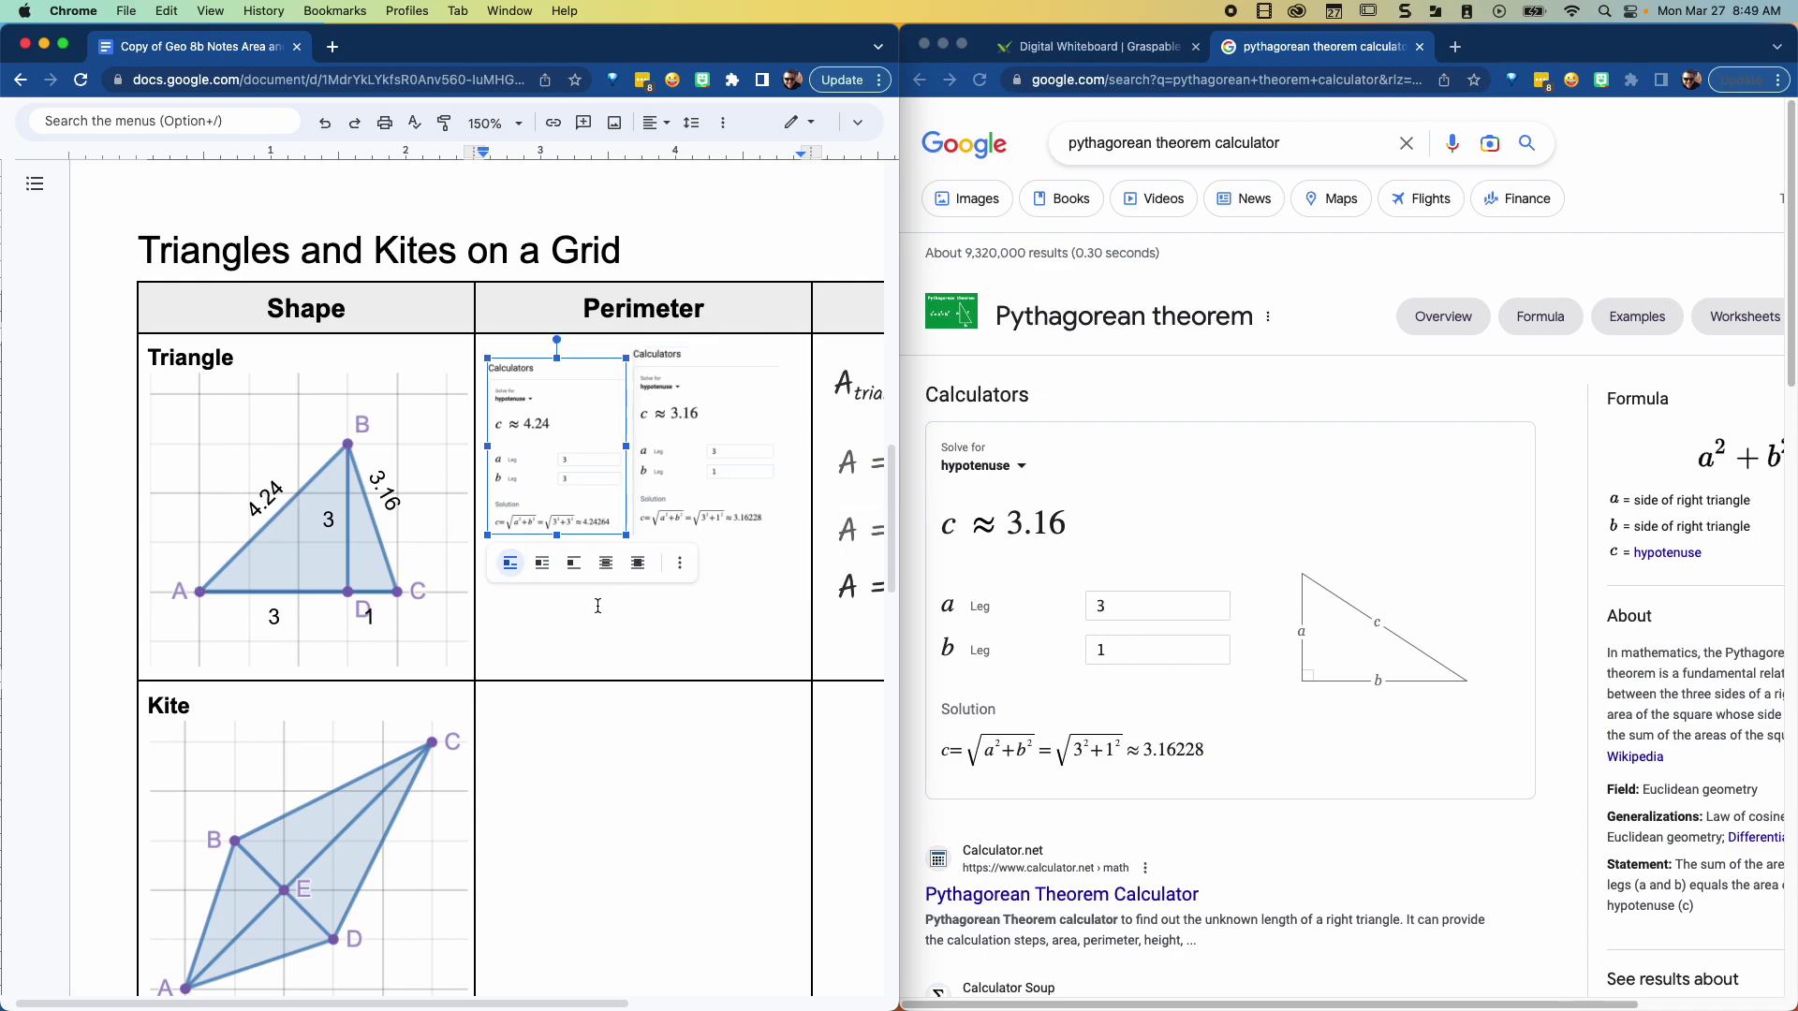
pyautogui.click(799, 518)
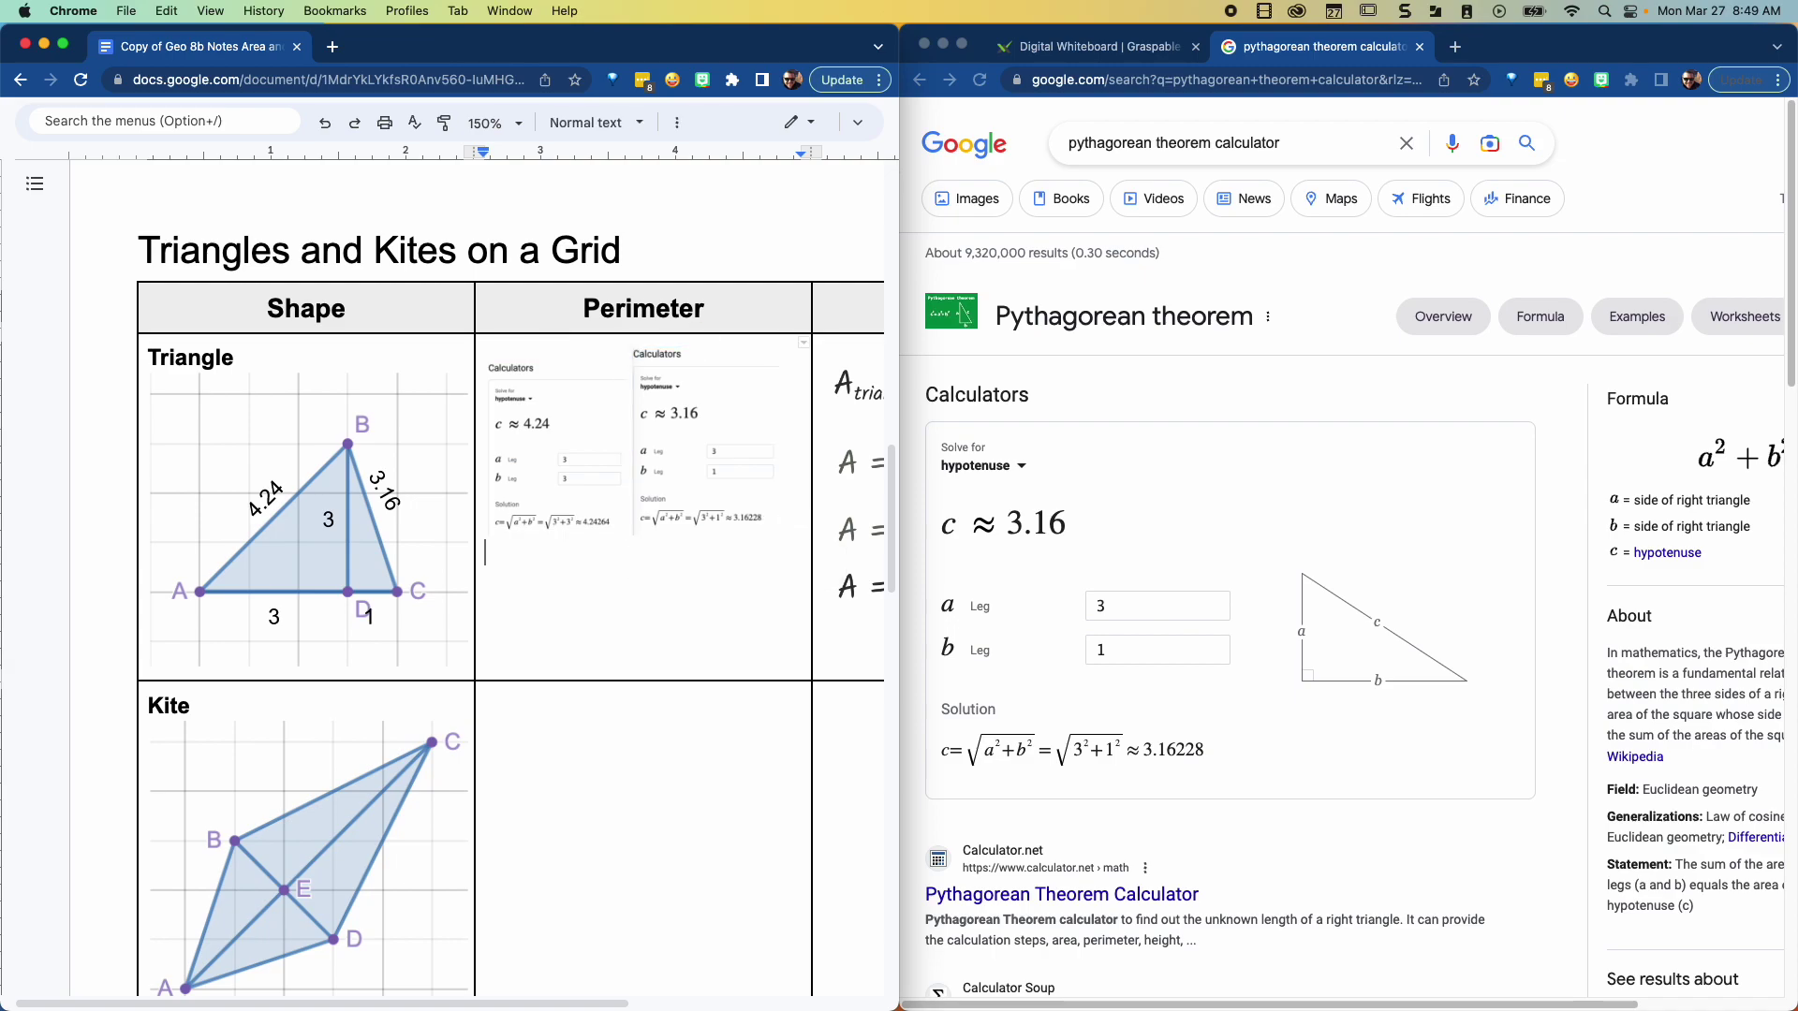
# Step: Type 'Total = 4.24+3.16+3+1' below the calculator images
pyautogui.write('Total = 4.24+3.16+')
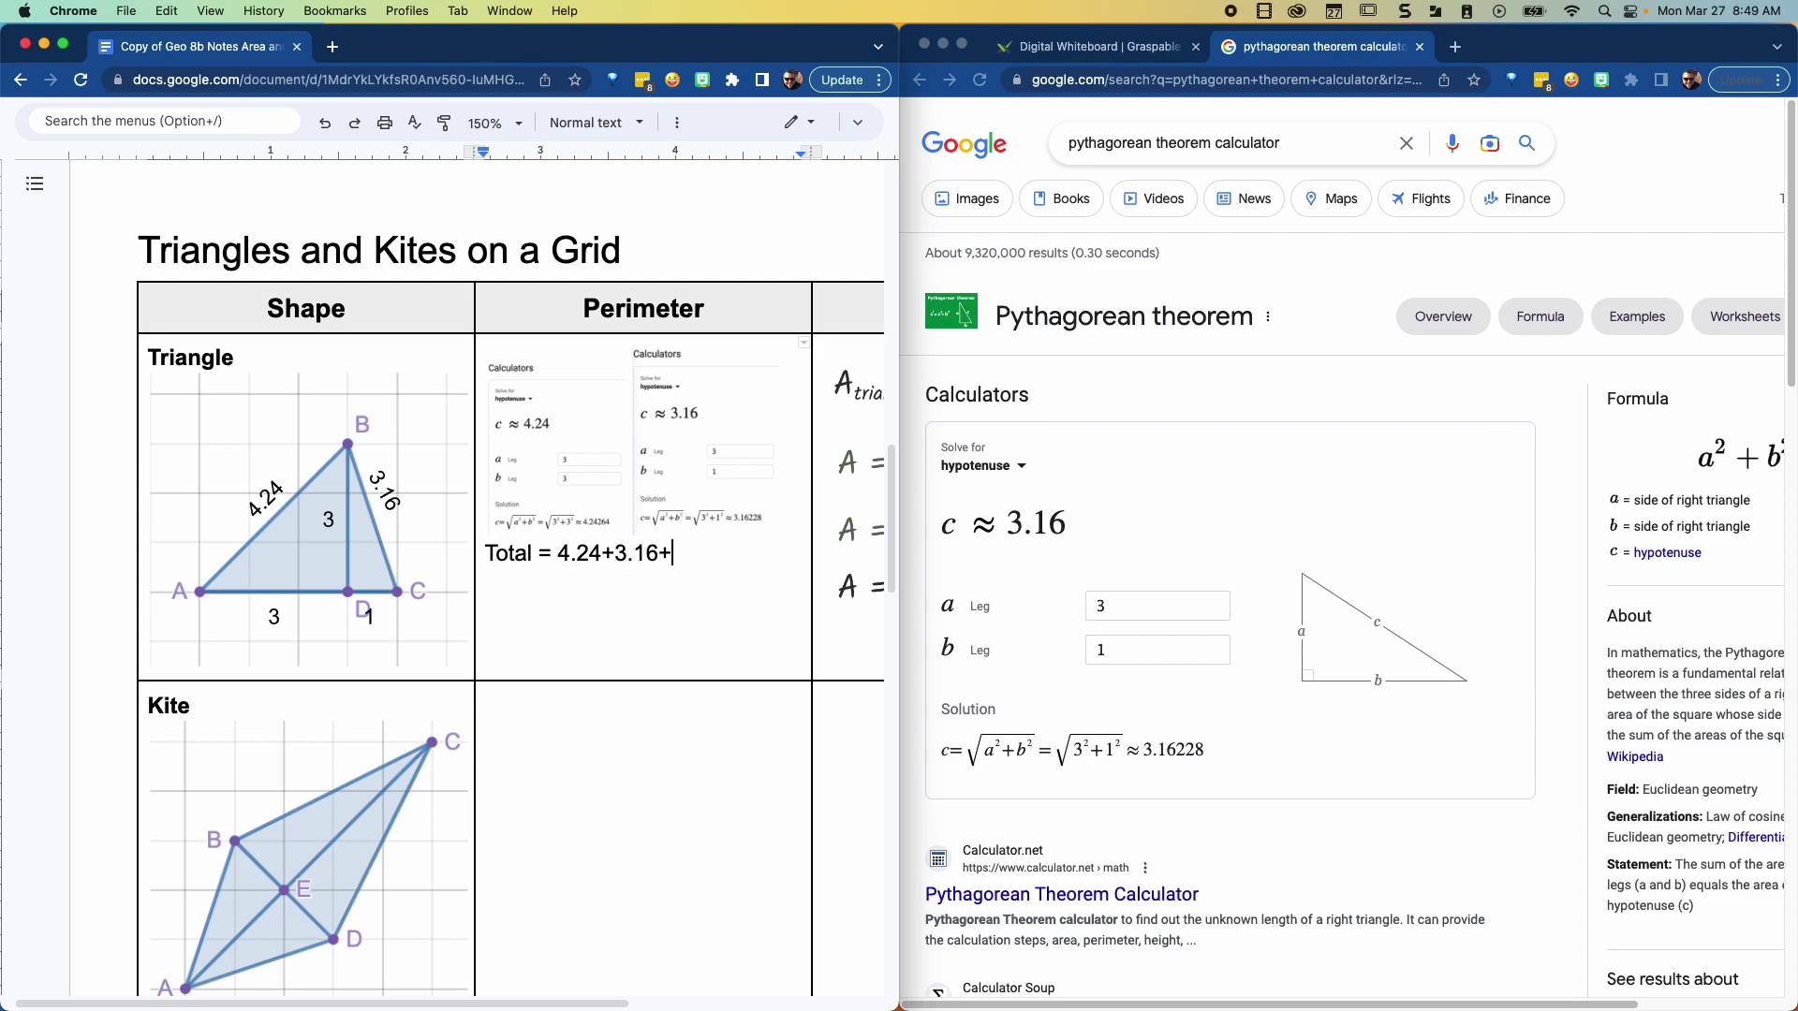
pyautogui.write('3+1')
# Step: Replace the old AB expression with 4.24 + 3.16 + 3 + 1 on the whiteboard
pyautogui.click(1096, 46)
pyautogui.moveTo(1433, 722); pyautogui.dragTo(1080, 717)
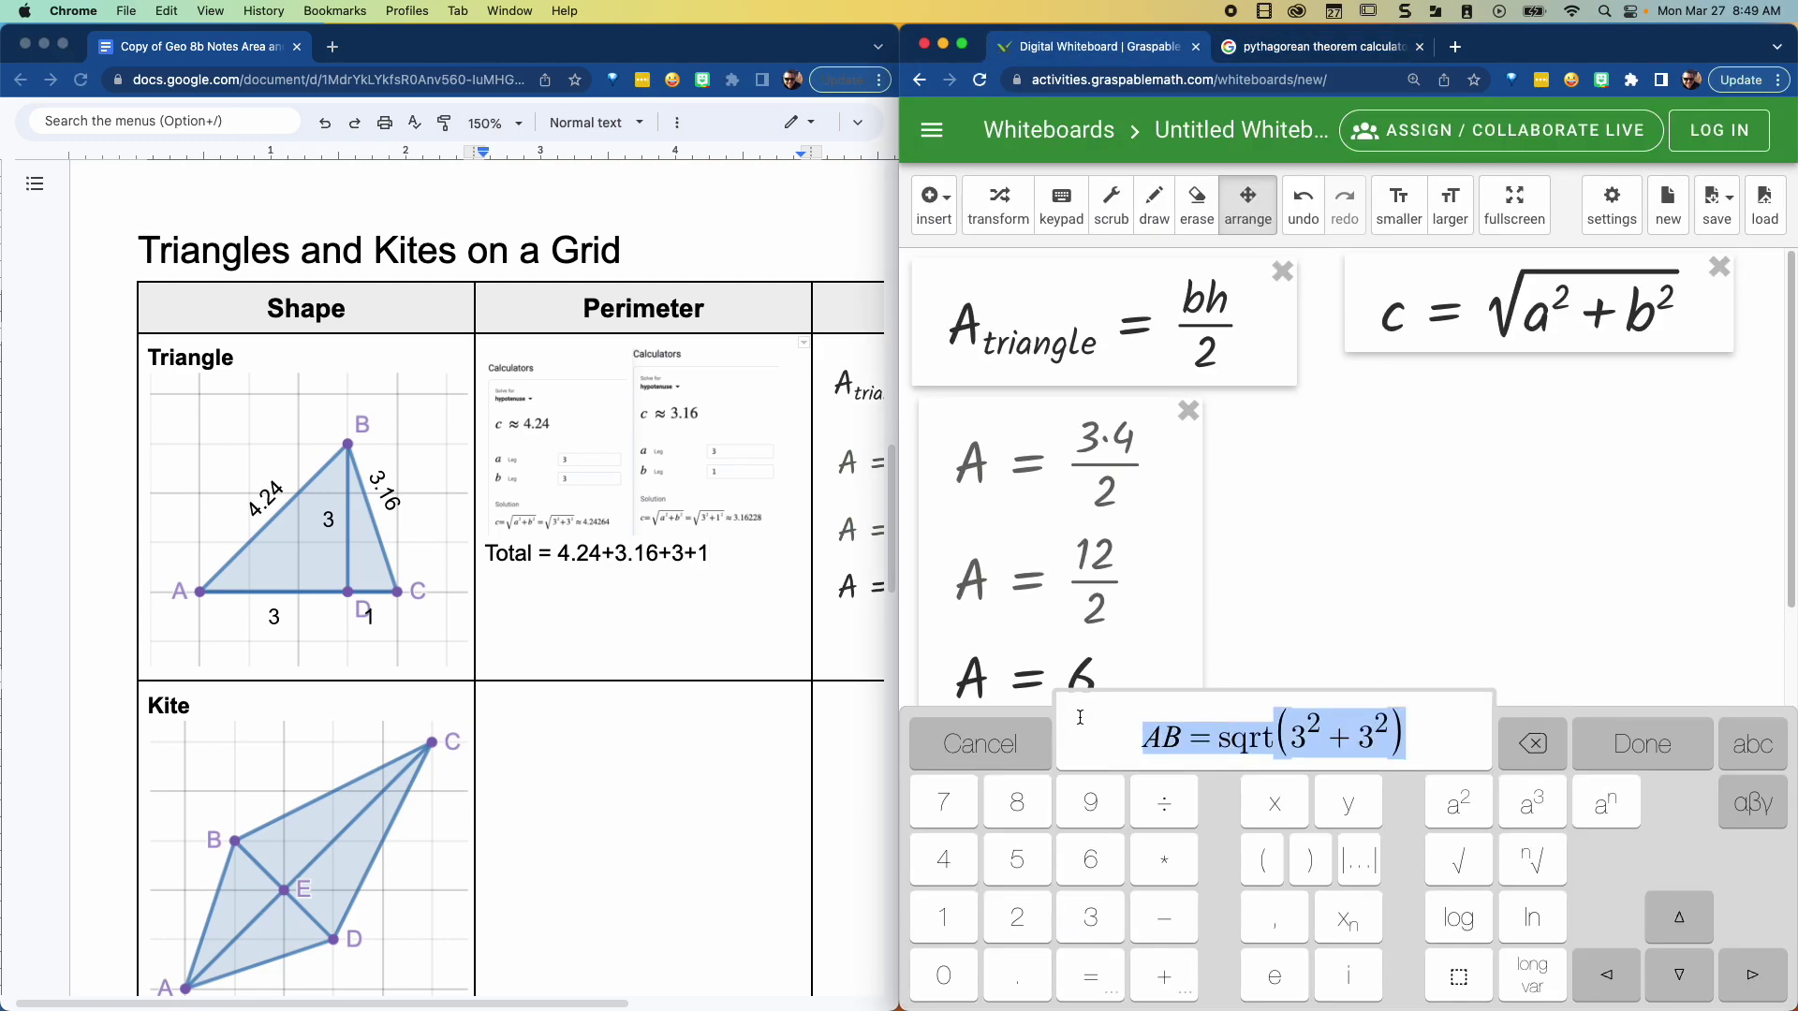
pyautogui.press('BackSpace')
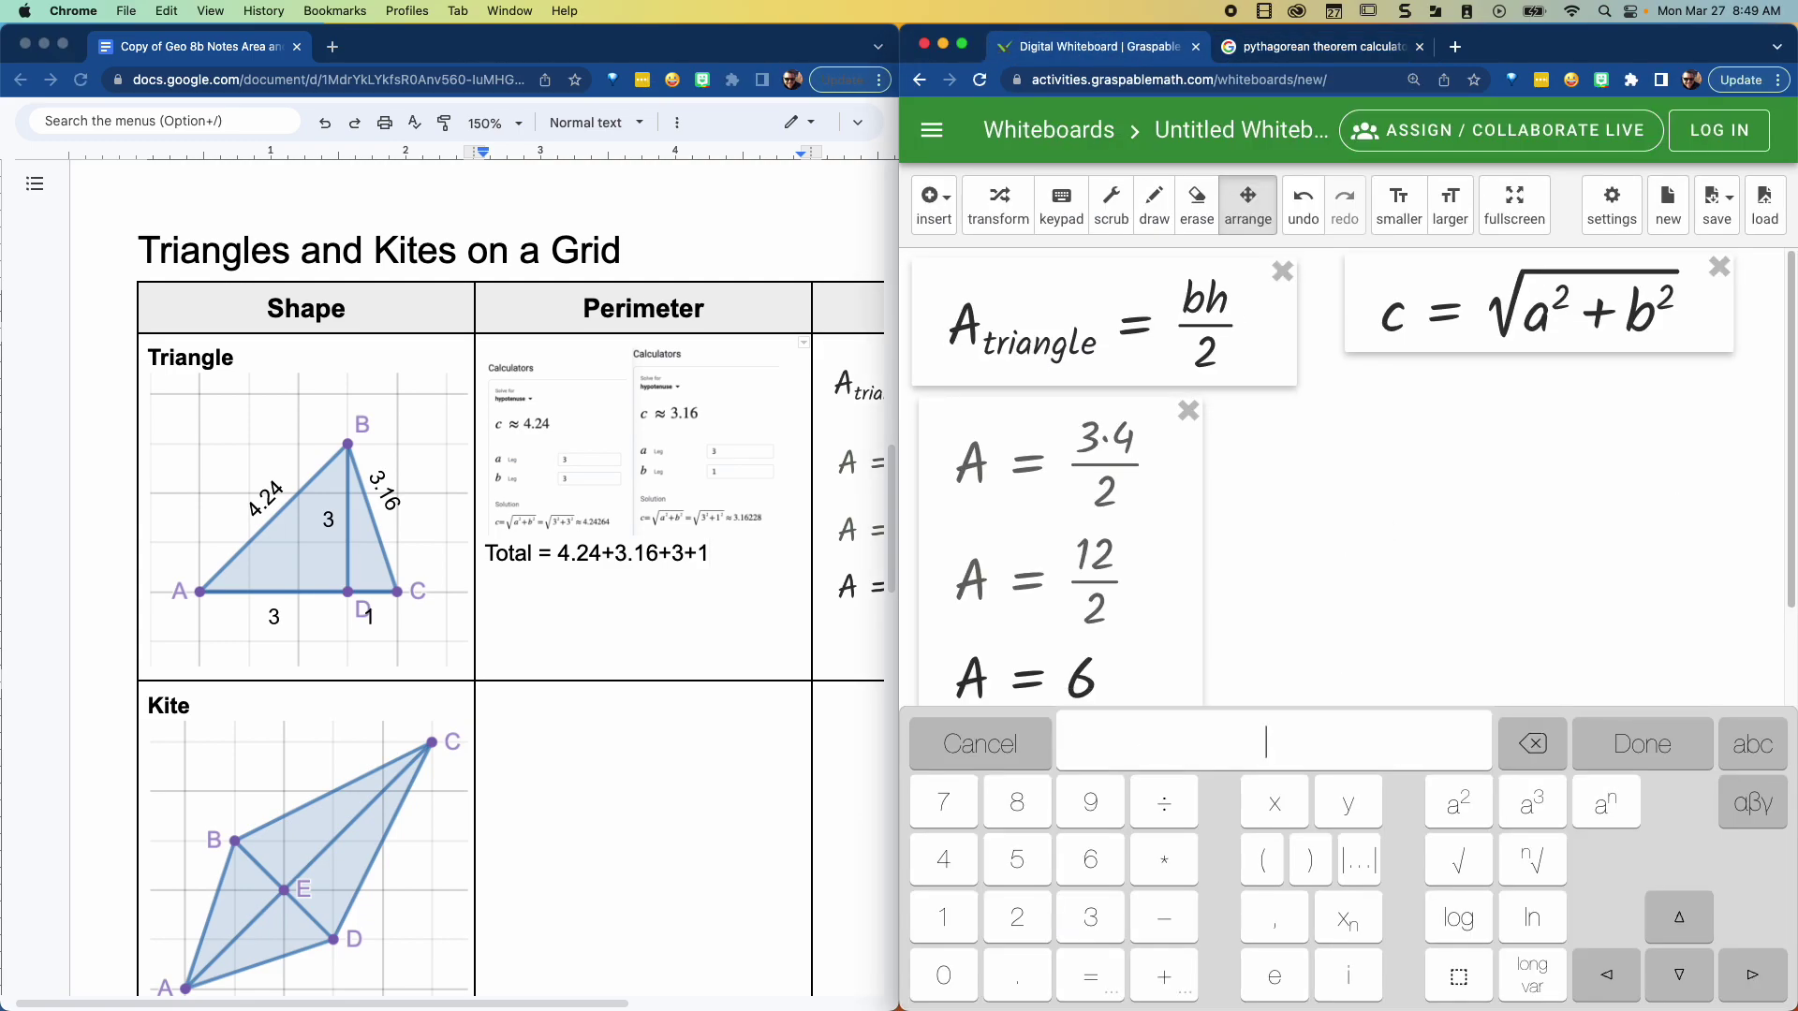
pyautogui.write('4.24 + 4.16 +')
pyautogui.press('BackSpace')
pyautogui.press('BackSpace')
pyautogui.press('BackSpace')
pyautogui.press('BackSpace')
pyautogui.press('BackSpace')
pyautogui.write('3.16+')
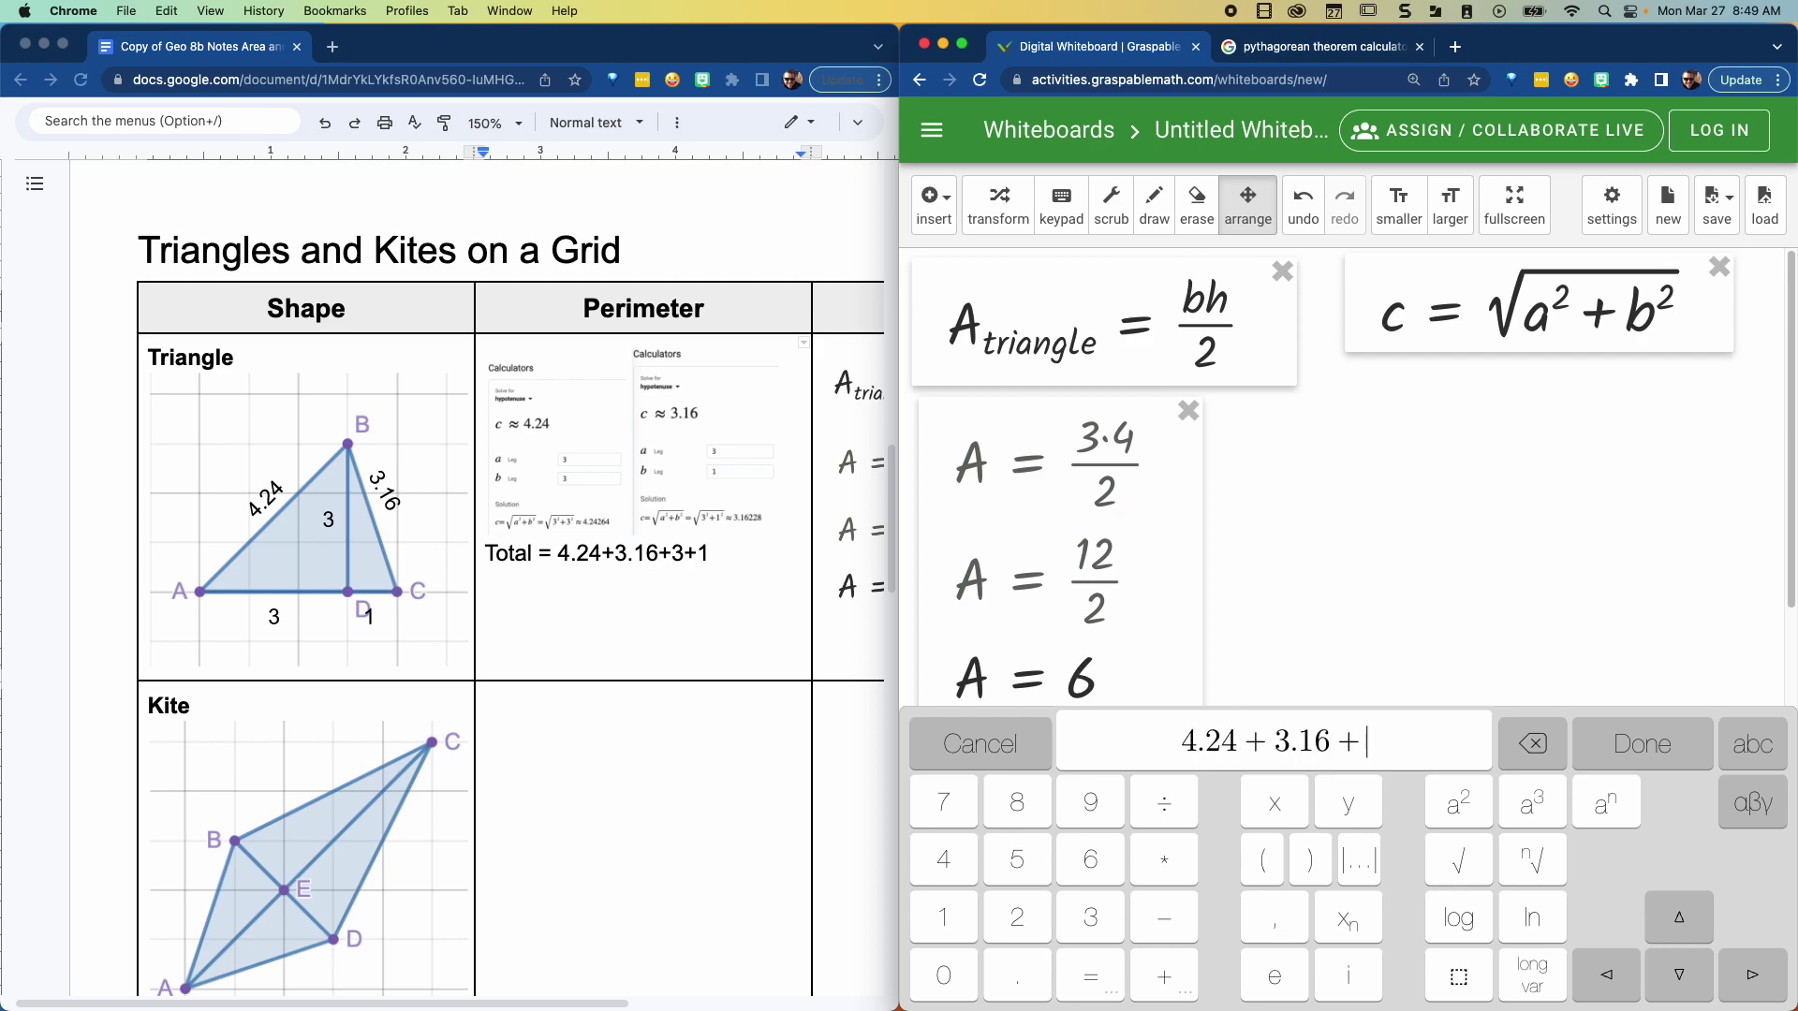
pyautogui.write('3+1')
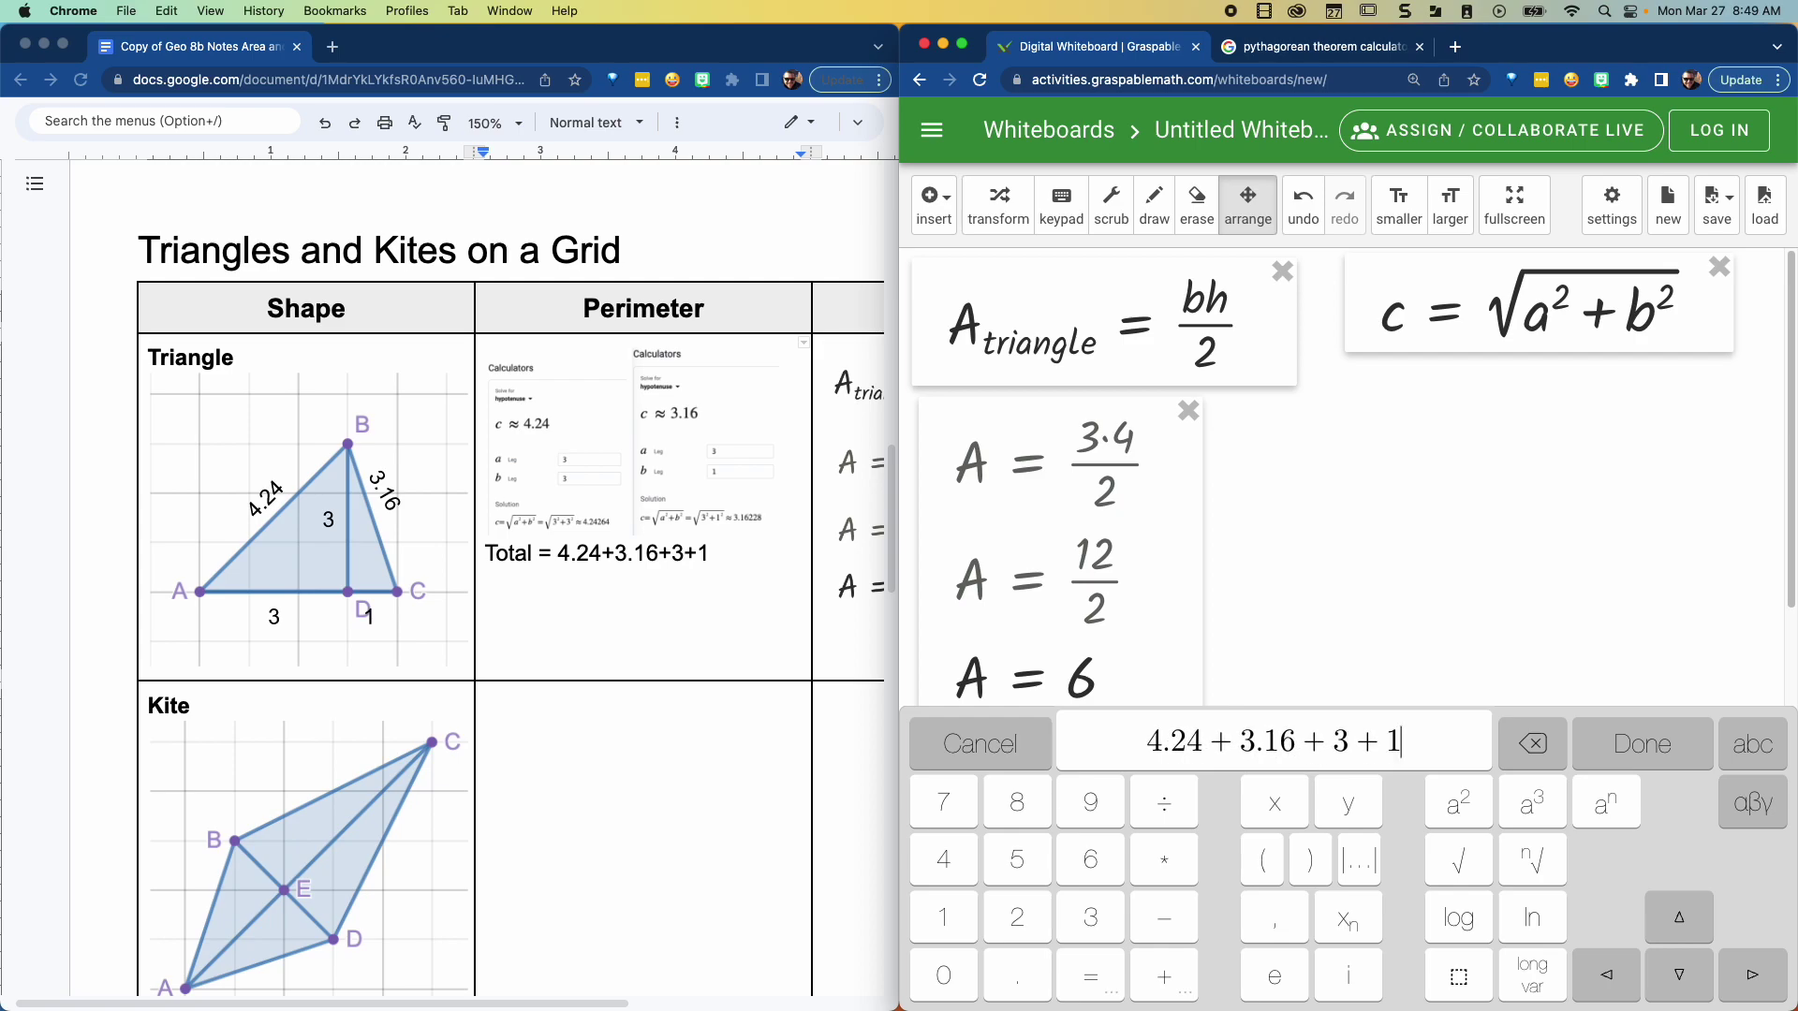
pyautogui.press('Return')
# Step: Combine the terms to reach 11.4 and start framing a screenshot of it
pyautogui.moveTo(1236, 843); pyautogui.dragTo(1091, 845)
pyautogui.moveTo(1256, 925)
pyautogui.mouseDown()
pyautogui.moveTo(1152, 926)
pyautogui.moveTo(1289, 929)
pyautogui.mouseUp()
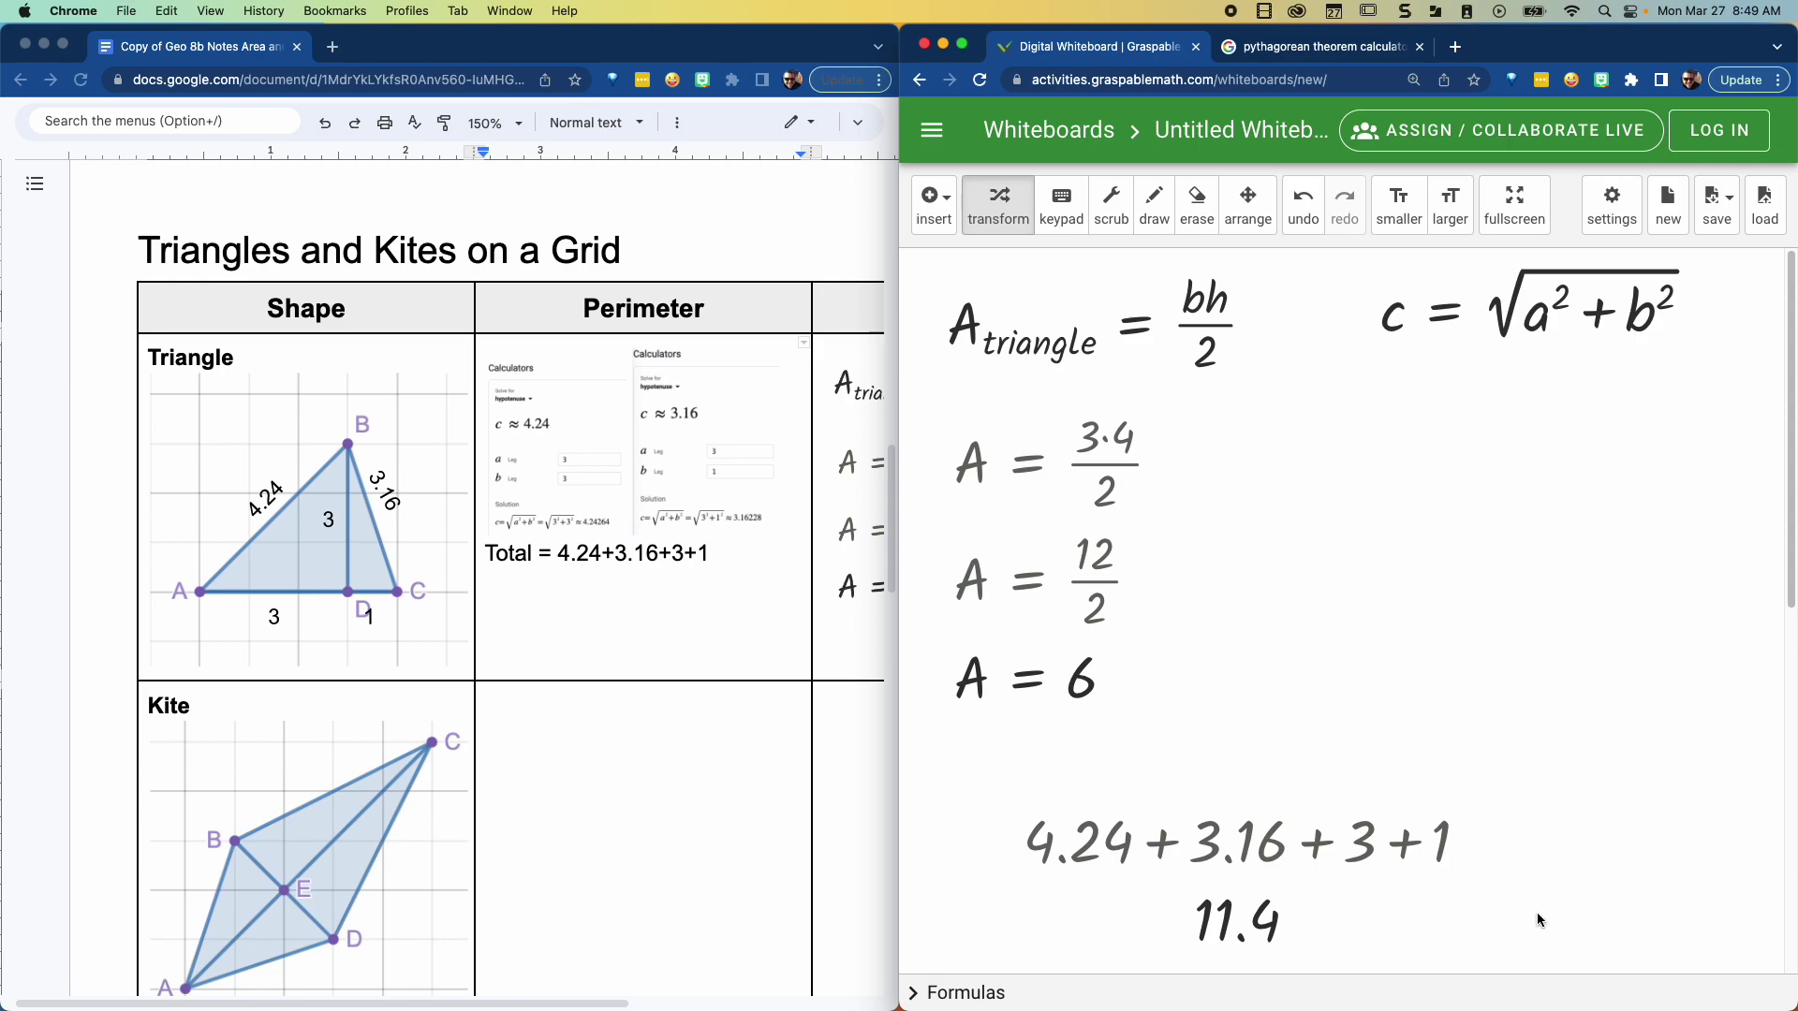
pyautogui.press('super+shift+5')
pyautogui.moveTo(1199, 761); pyautogui.dragTo(1292, 922)
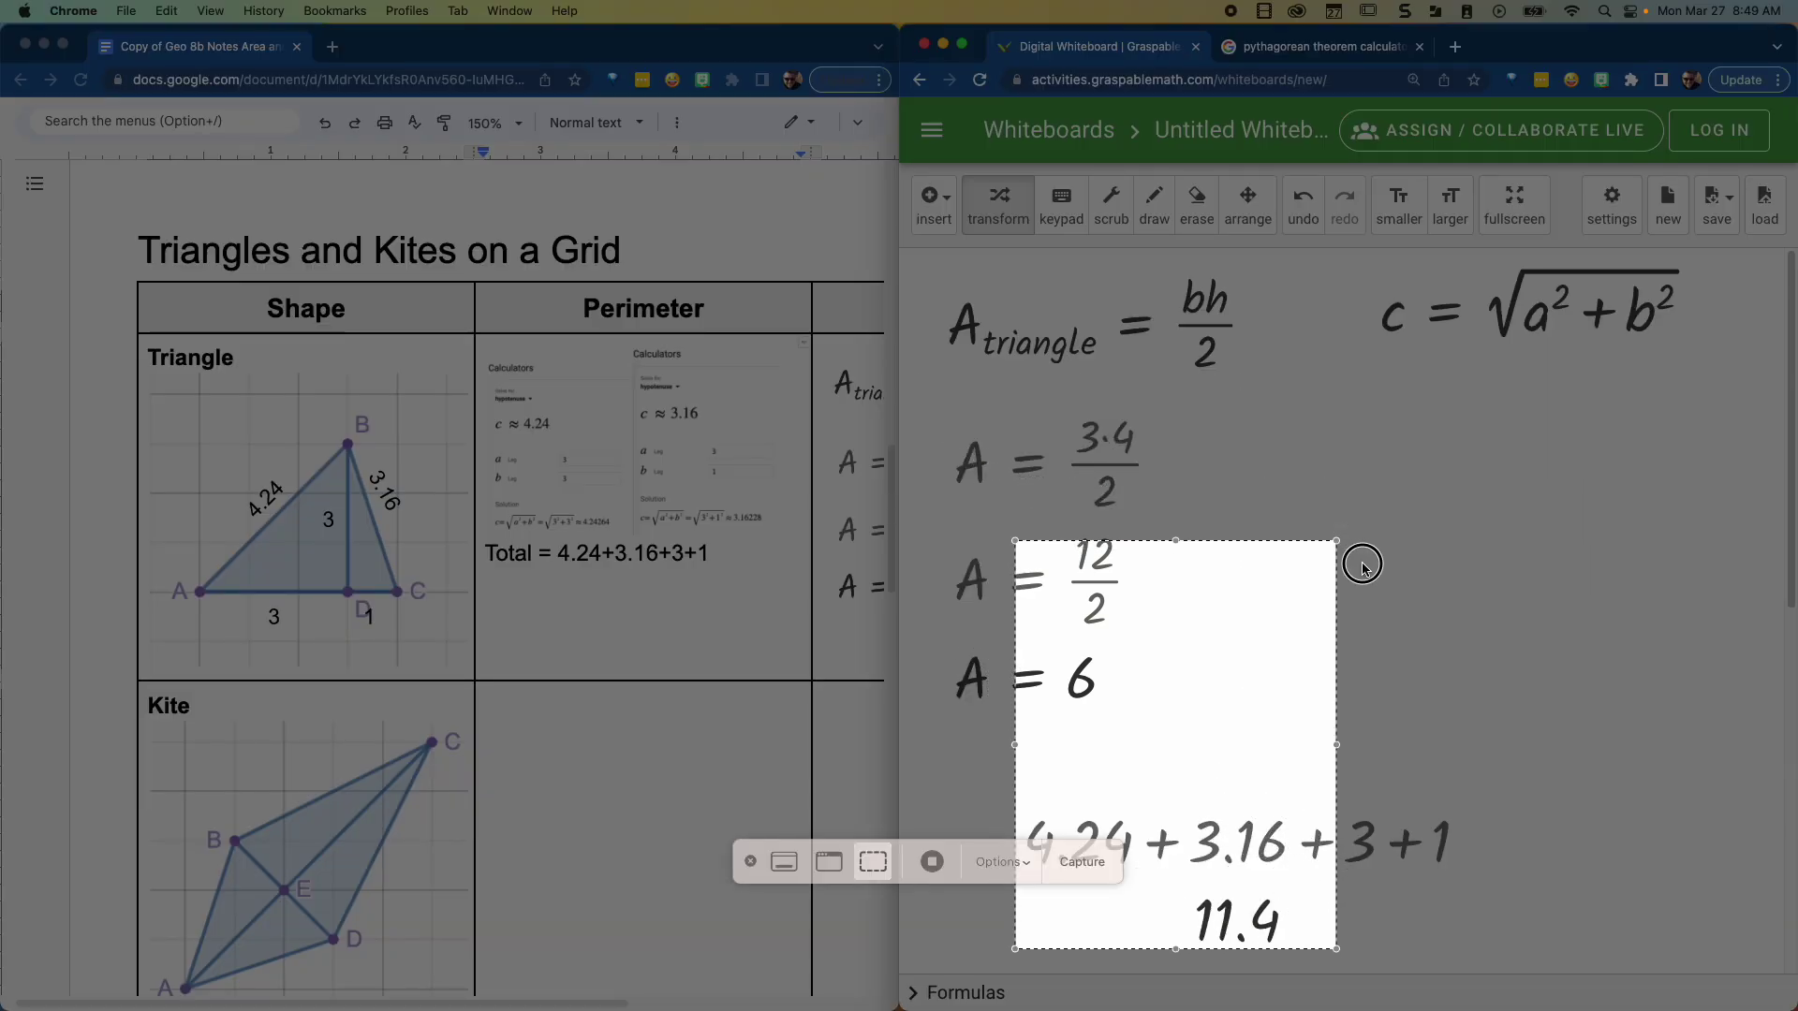
# Step: Capture the handwritten 4.24 + 3.16 + 3 + 1 = 11.4 work and paste it shrunken under Total
pyautogui.moveTo(1337, 541); pyautogui.dragTo(1452, 803)
pyautogui.click(1073, 864)
pyautogui.click(726, 553)
pyautogui.press('super+v')
pyautogui.click(759, 673)
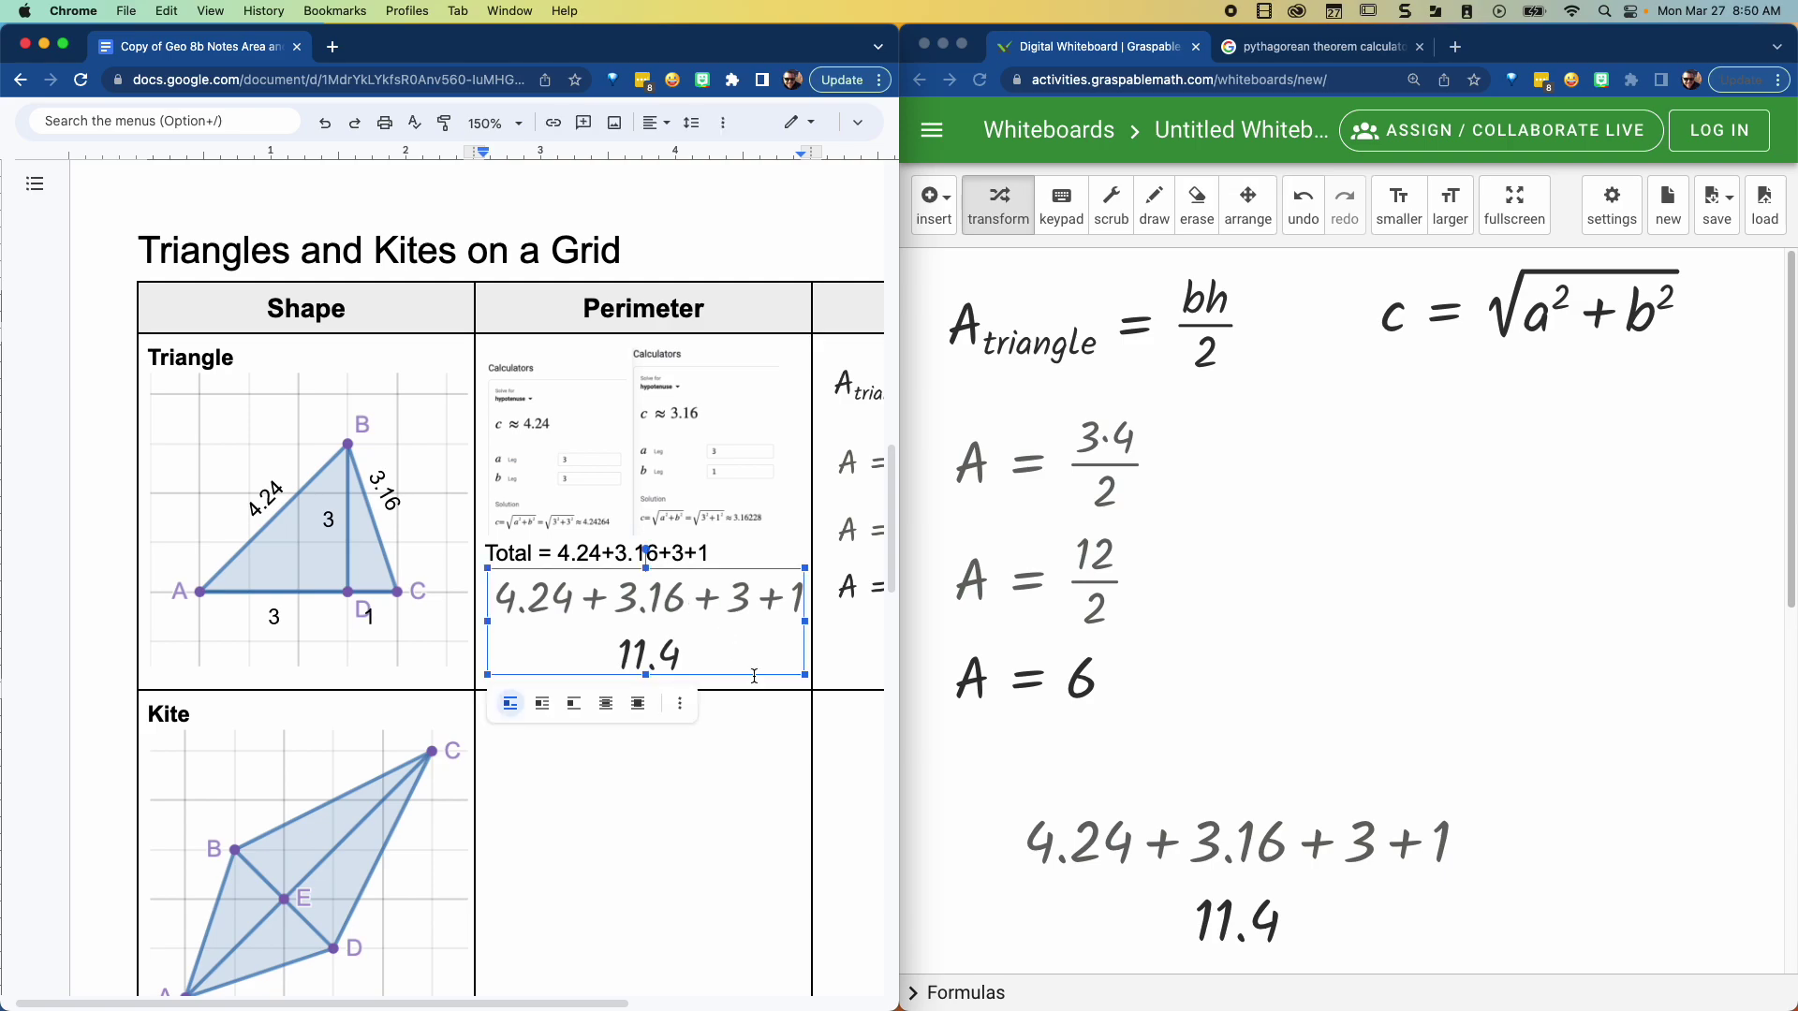
pyautogui.moveTo(806, 676); pyautogui.dragTo(735, 651)
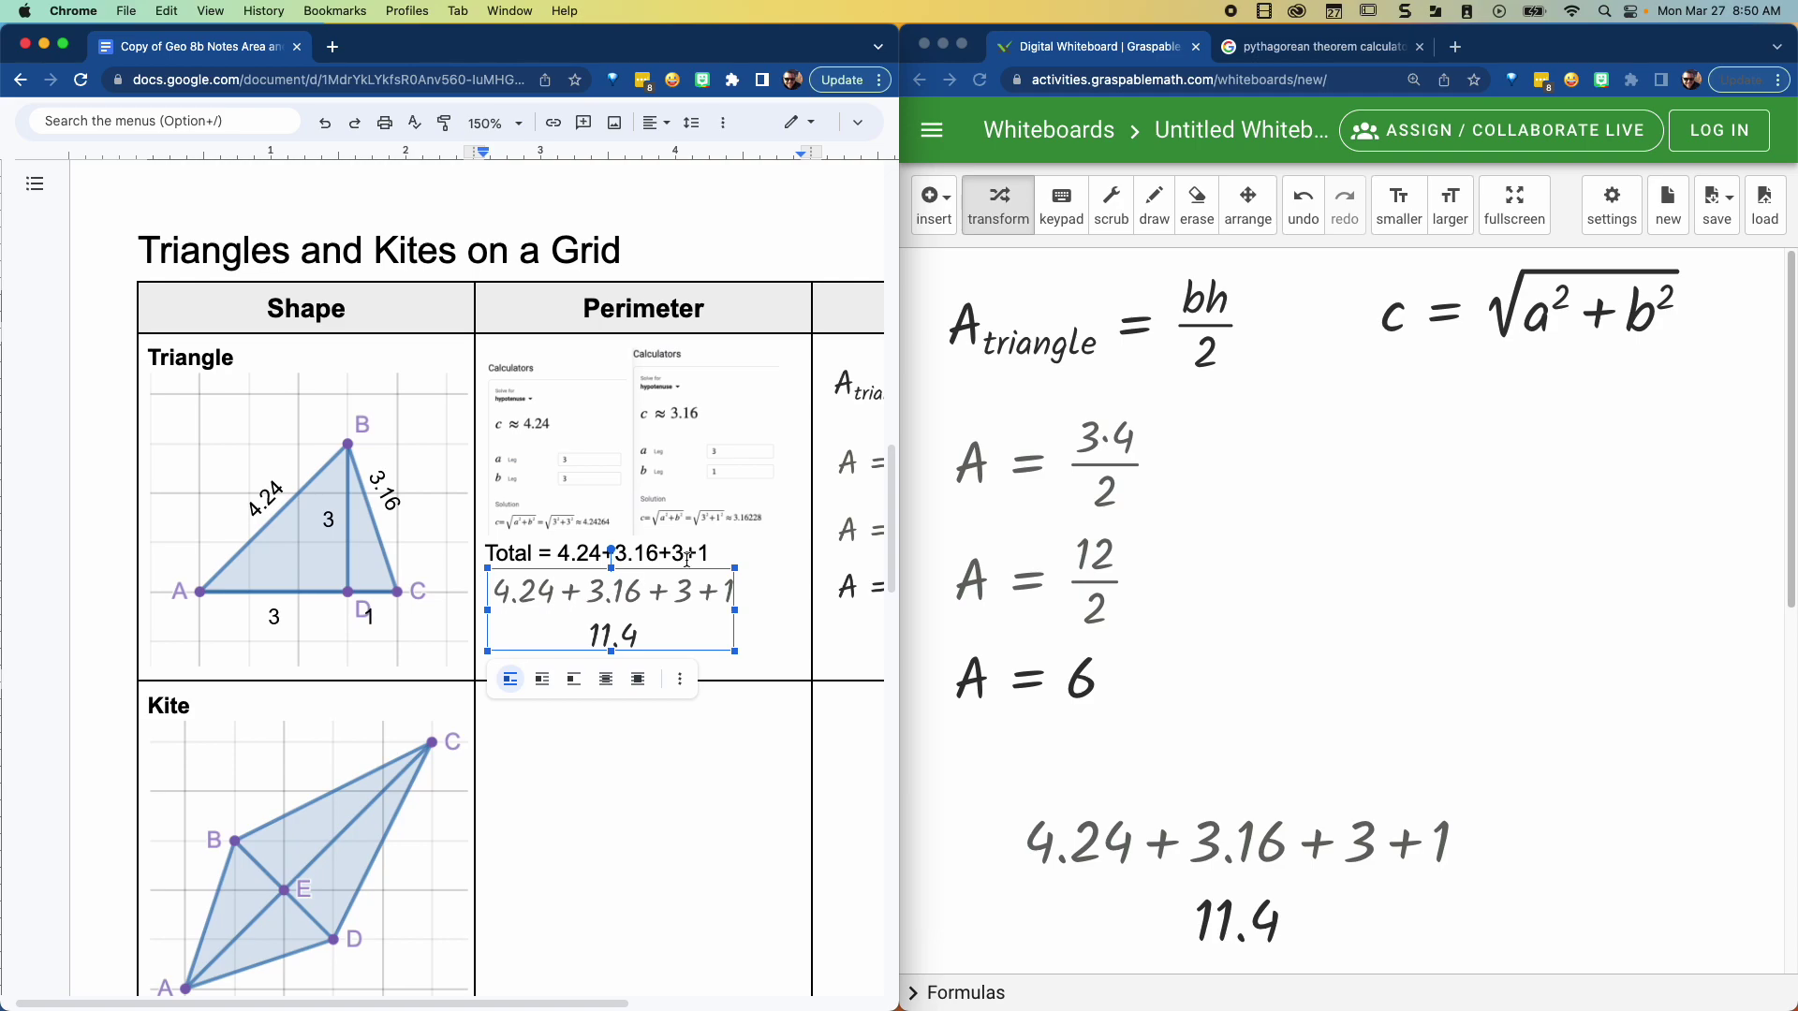
pyautogui.click(593, 500)
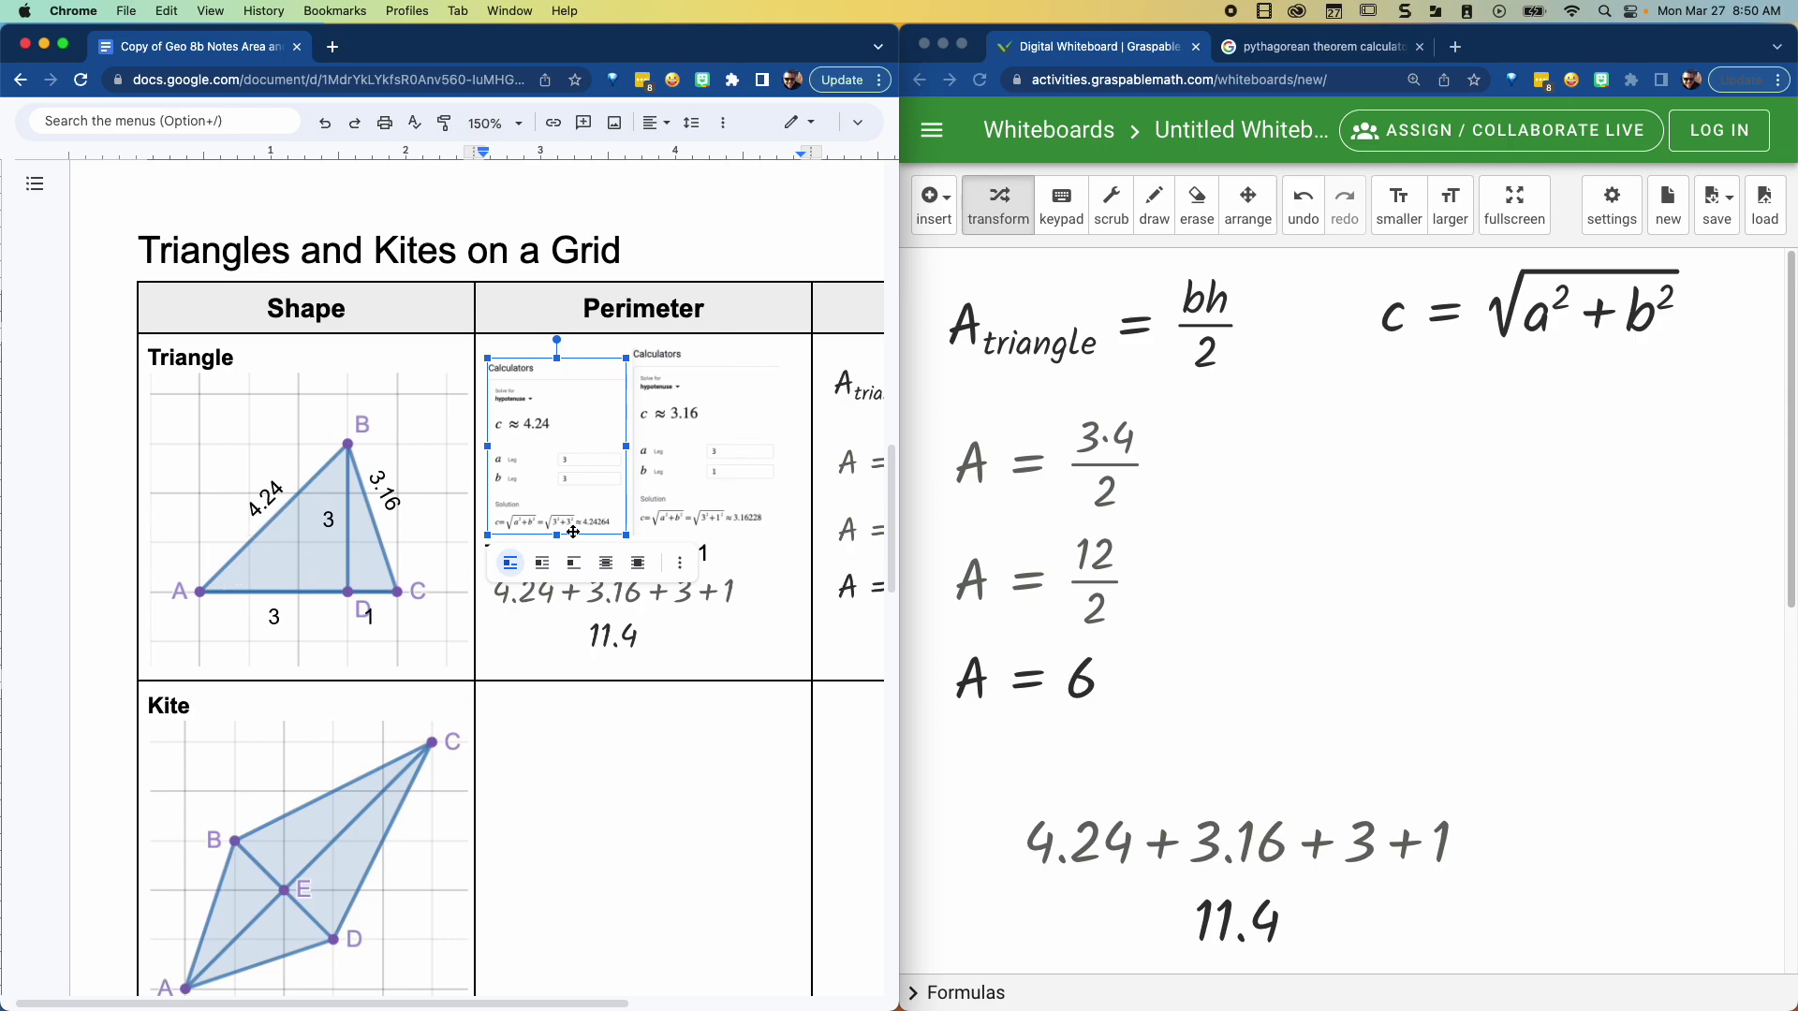
pyautogui.scroll(-5, 422, 721)
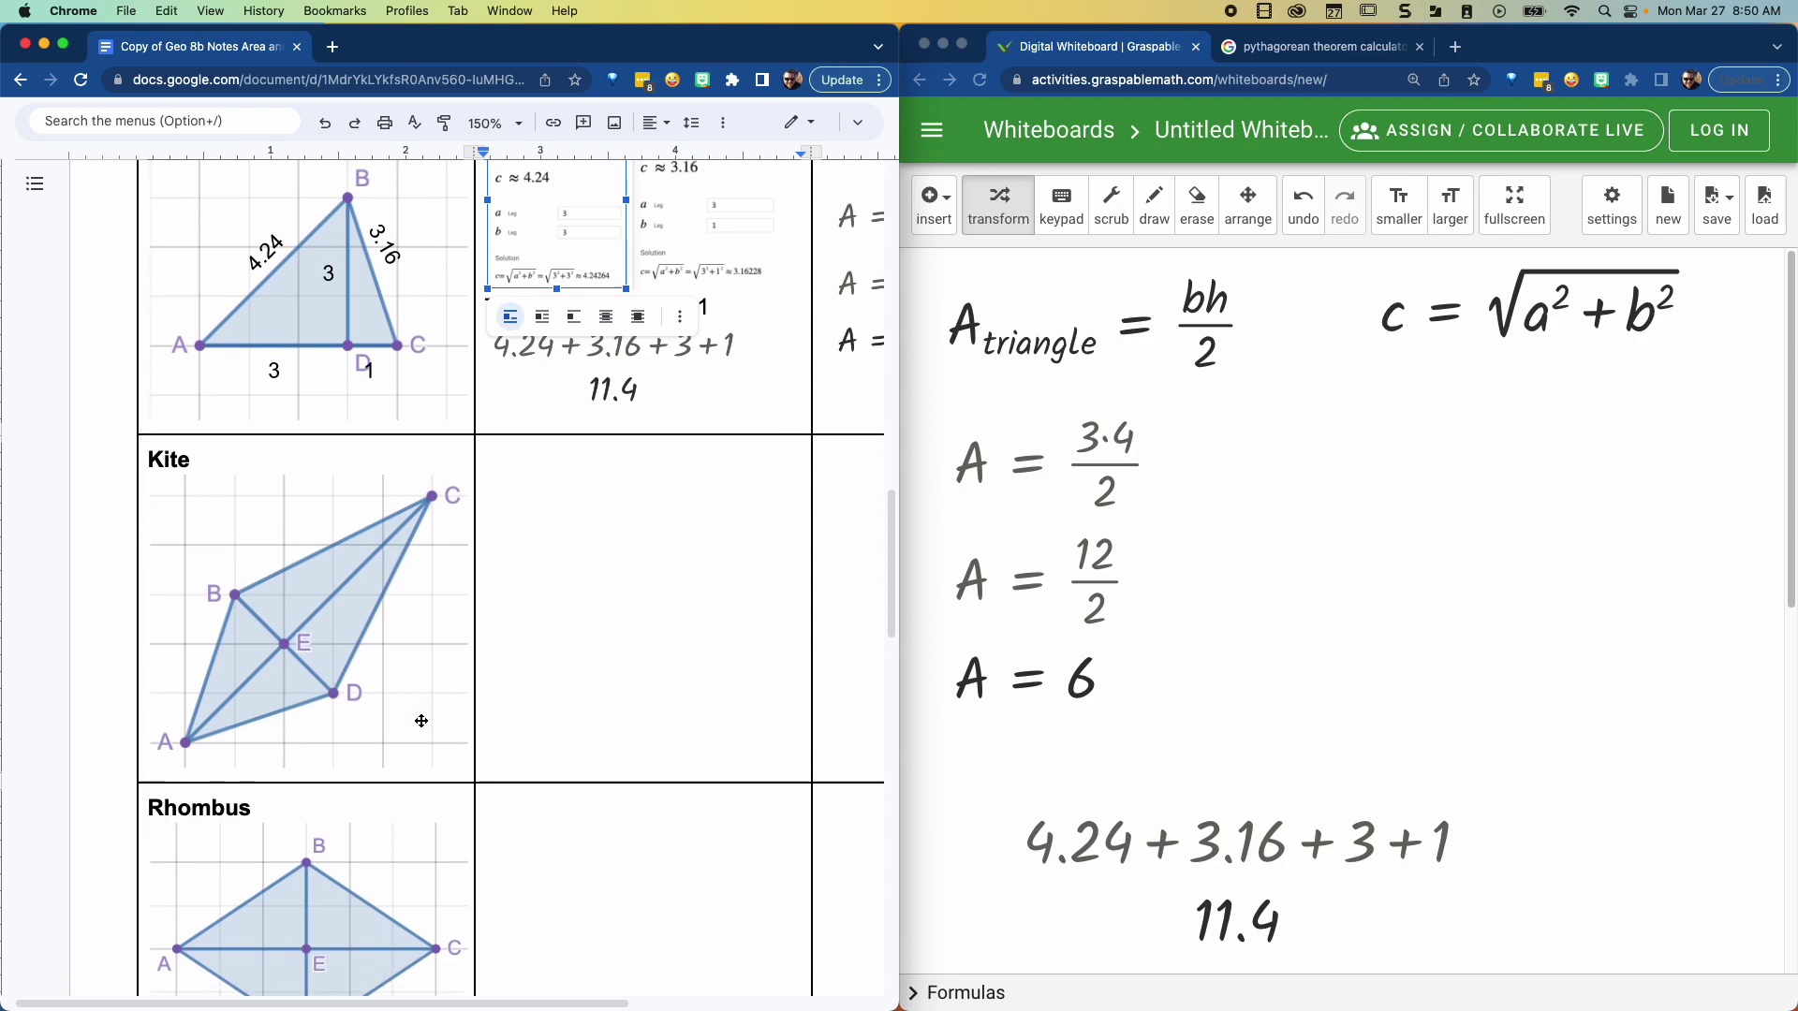
# Step: Scroll down to the Kite row and open its diagram in the drawing editor
pyautogui.scroll(-3, 421, 721)
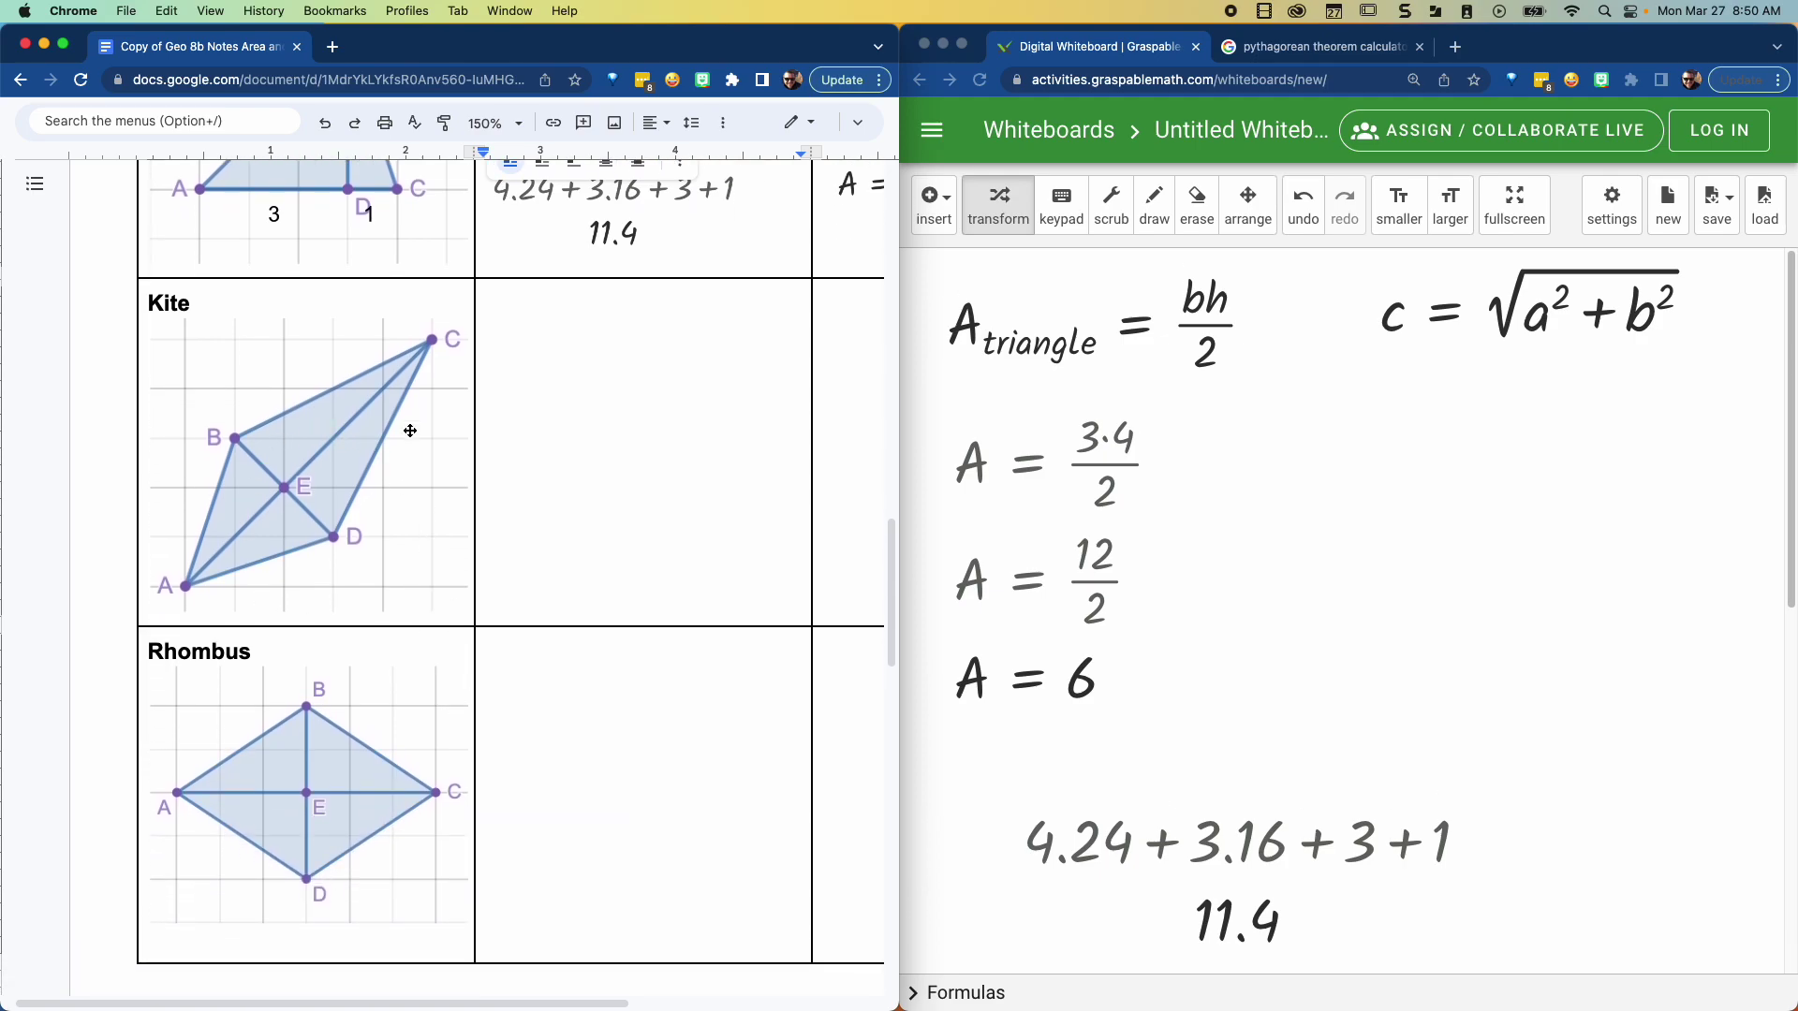
pyautogui.click(669, 360)
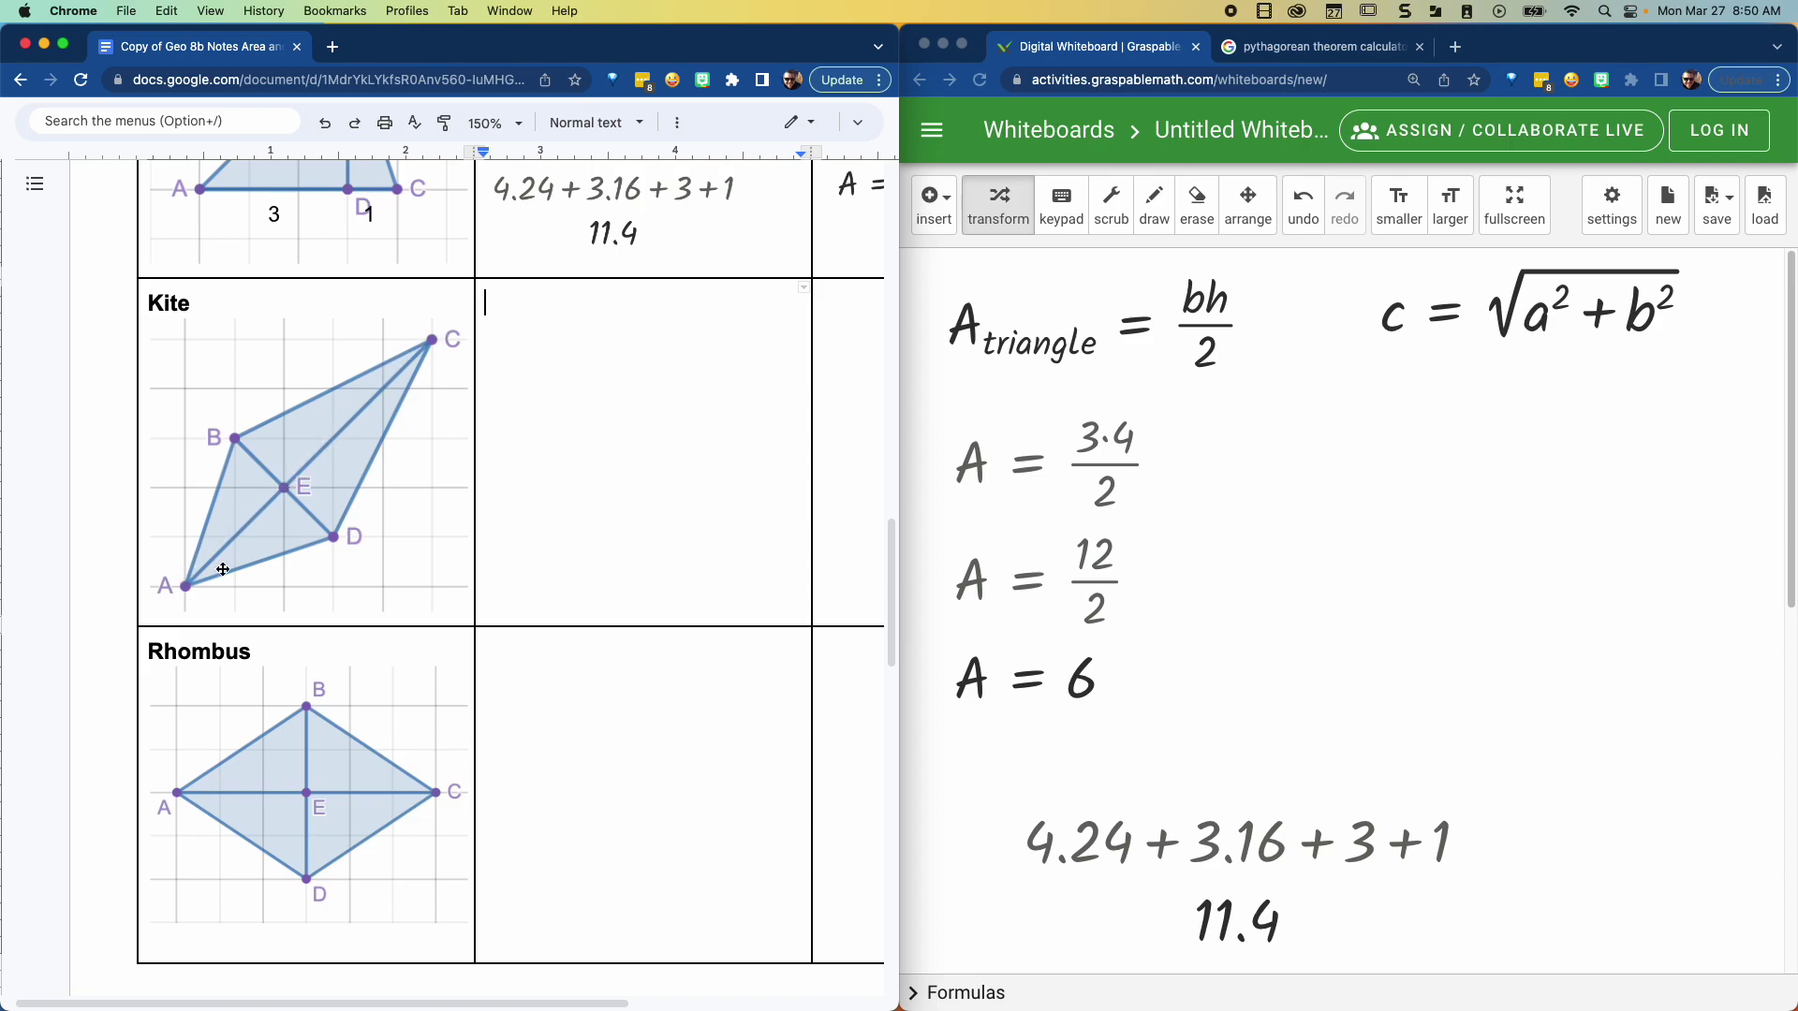
pyautogui.click(861, 421)
pyautogui.click(546, 330)
pyautogui.click(1336, 49)
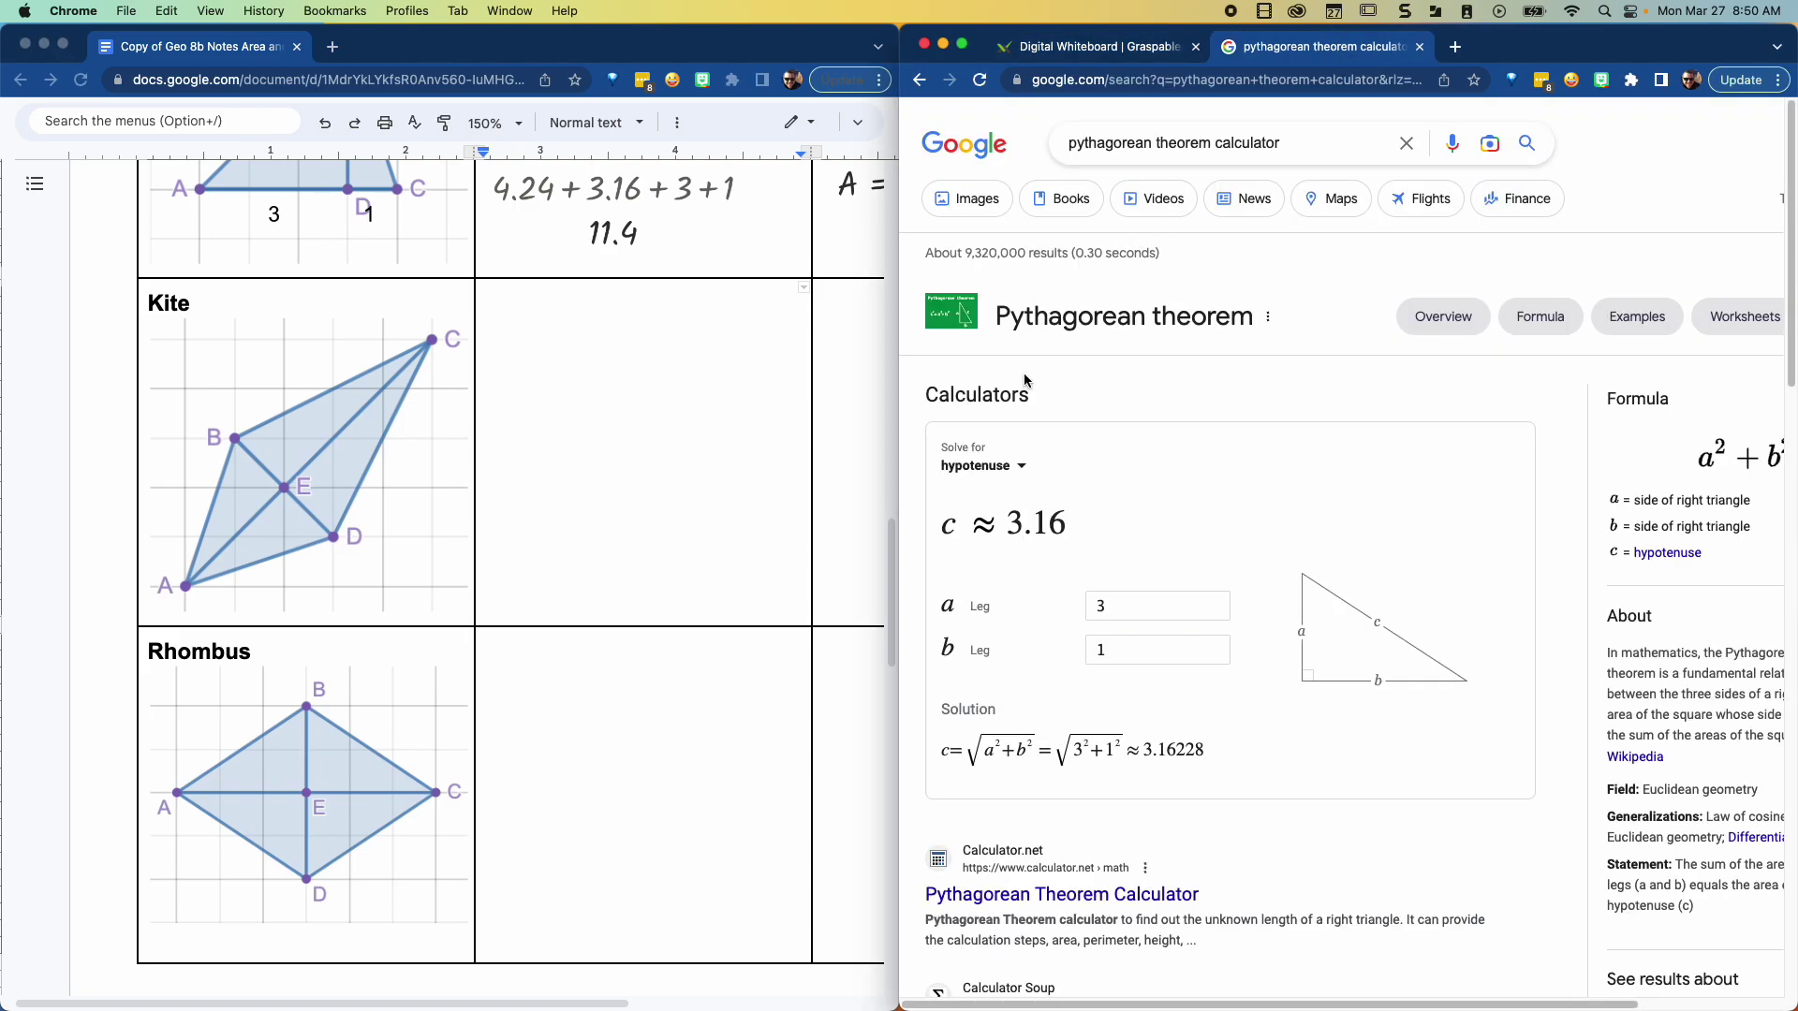
pyautogui.click(300, 525)
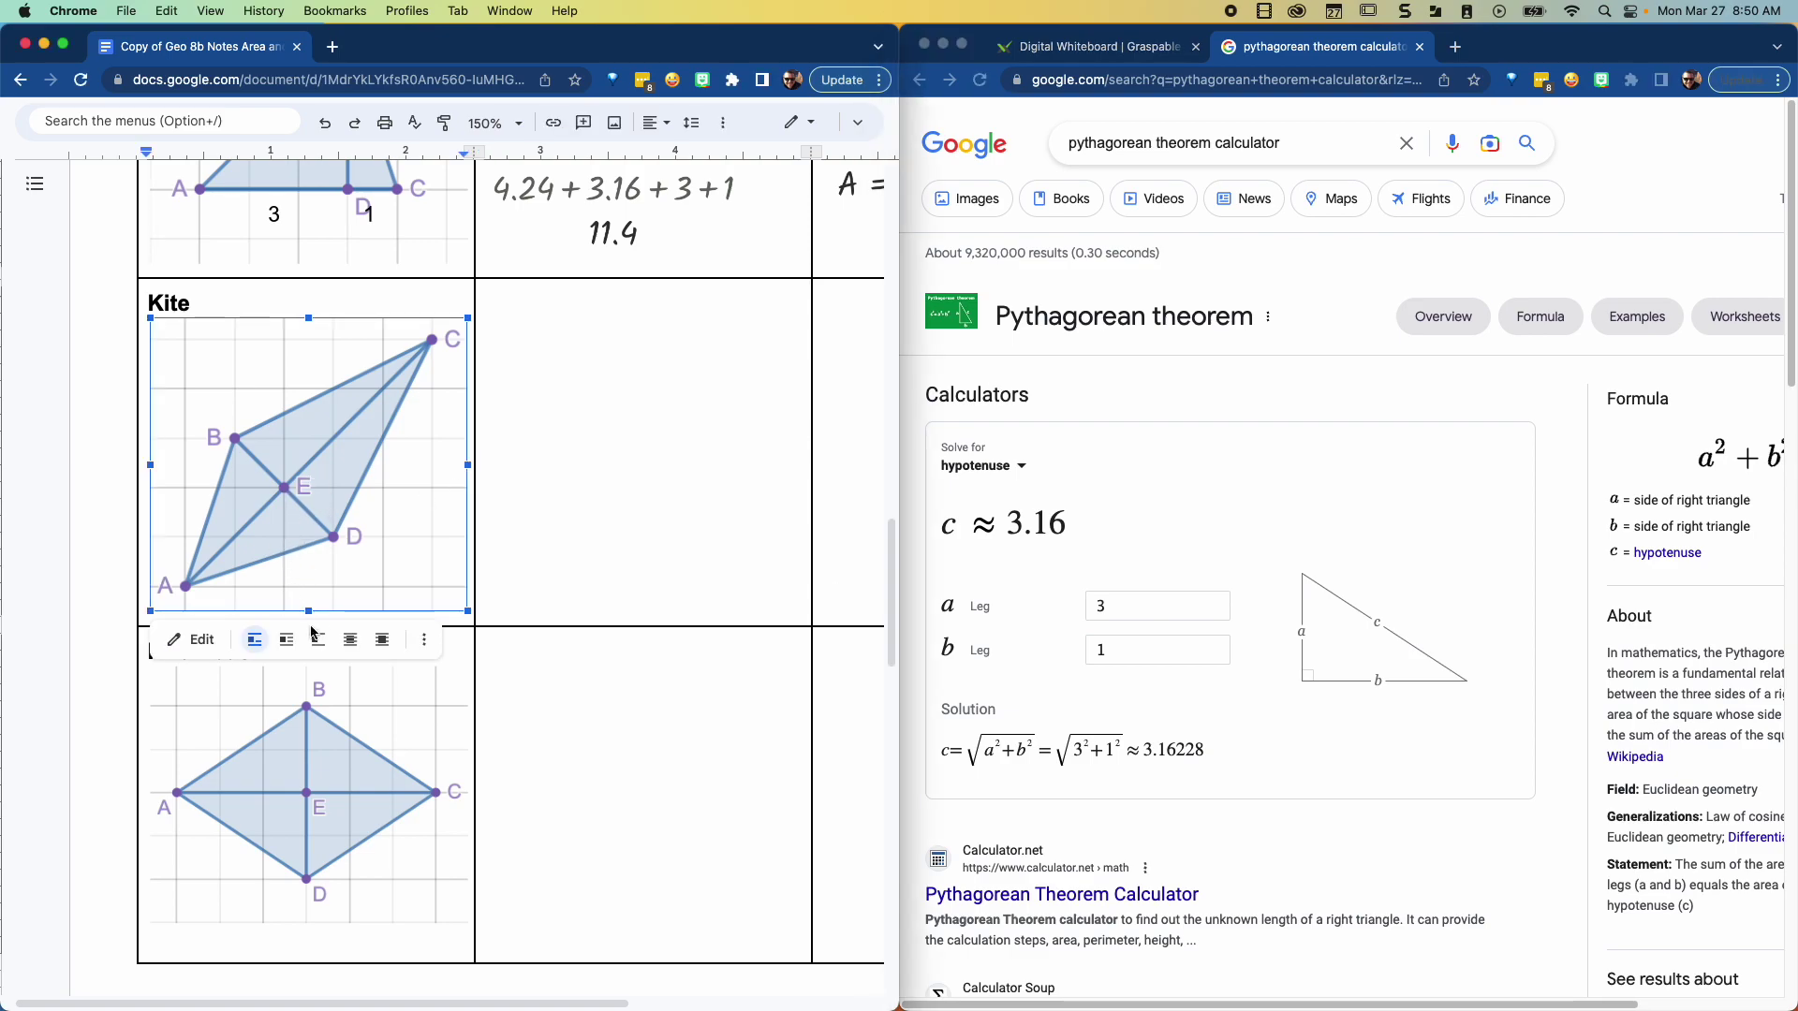
pyautogui.click(203, 641)
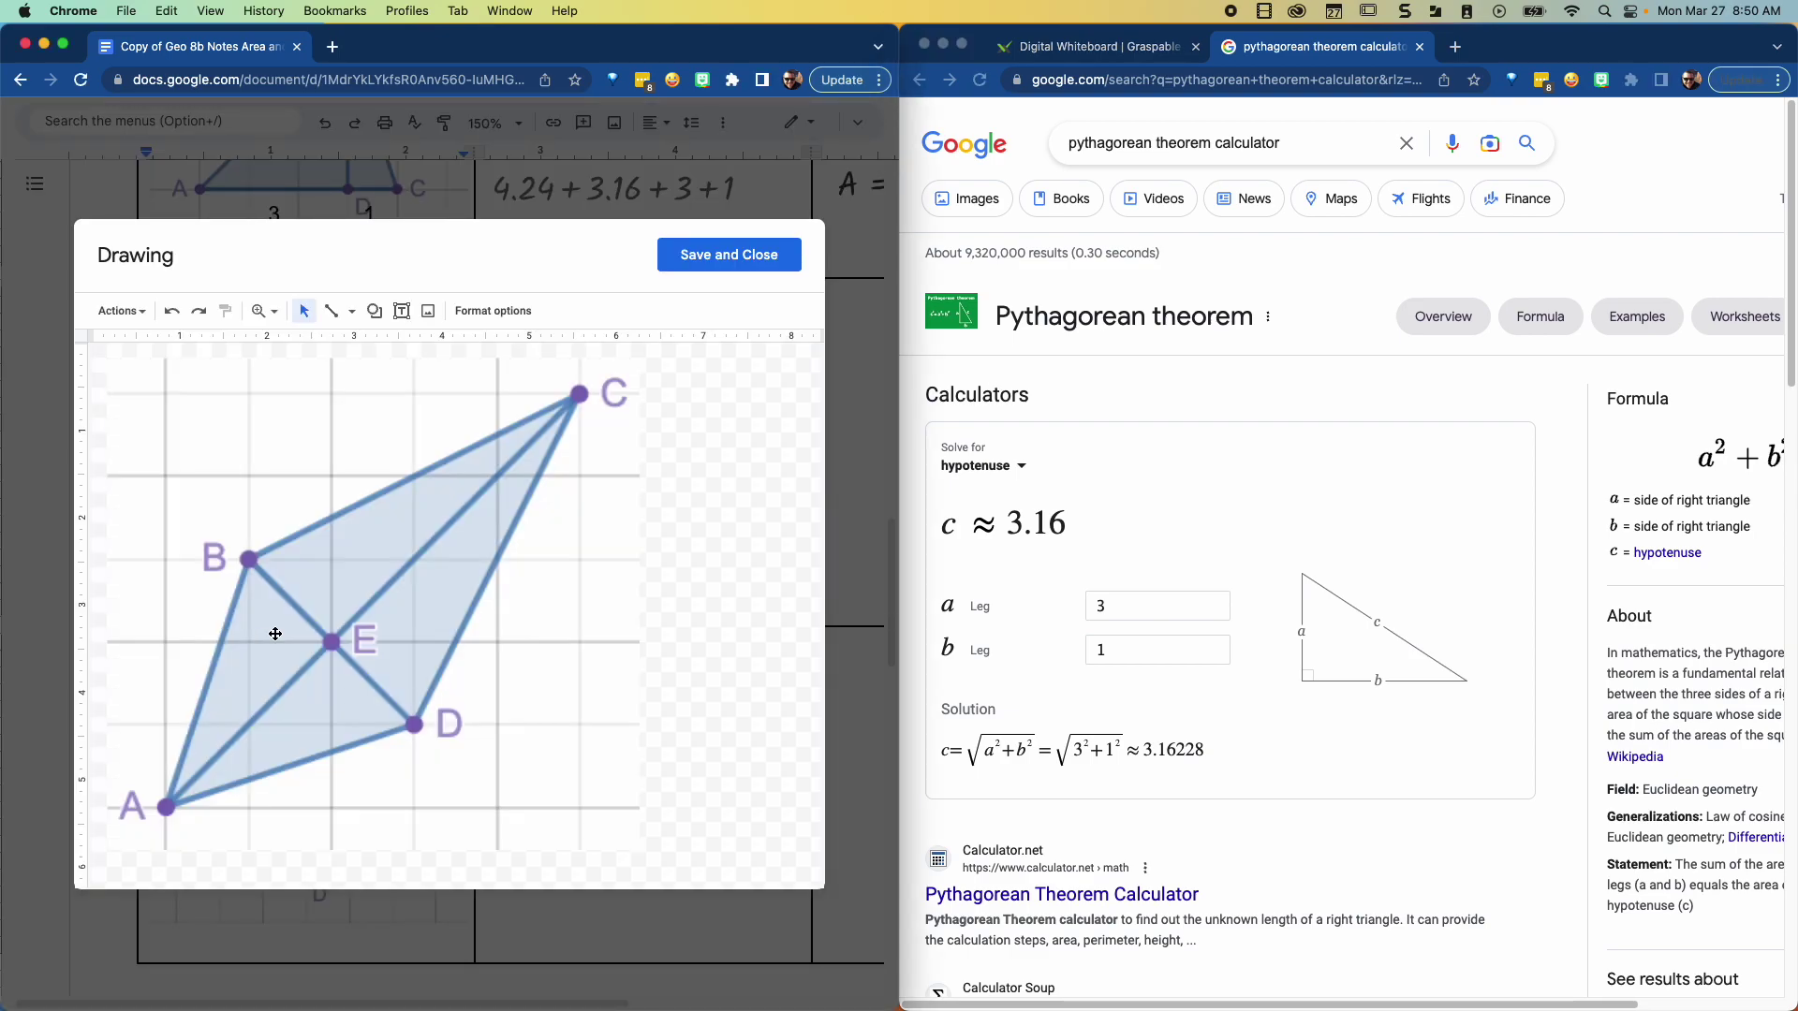
# Step: Draw a right triangle between B and C, flipped so its hypotenuse runs B to C
pyautogui.click(375, 311)
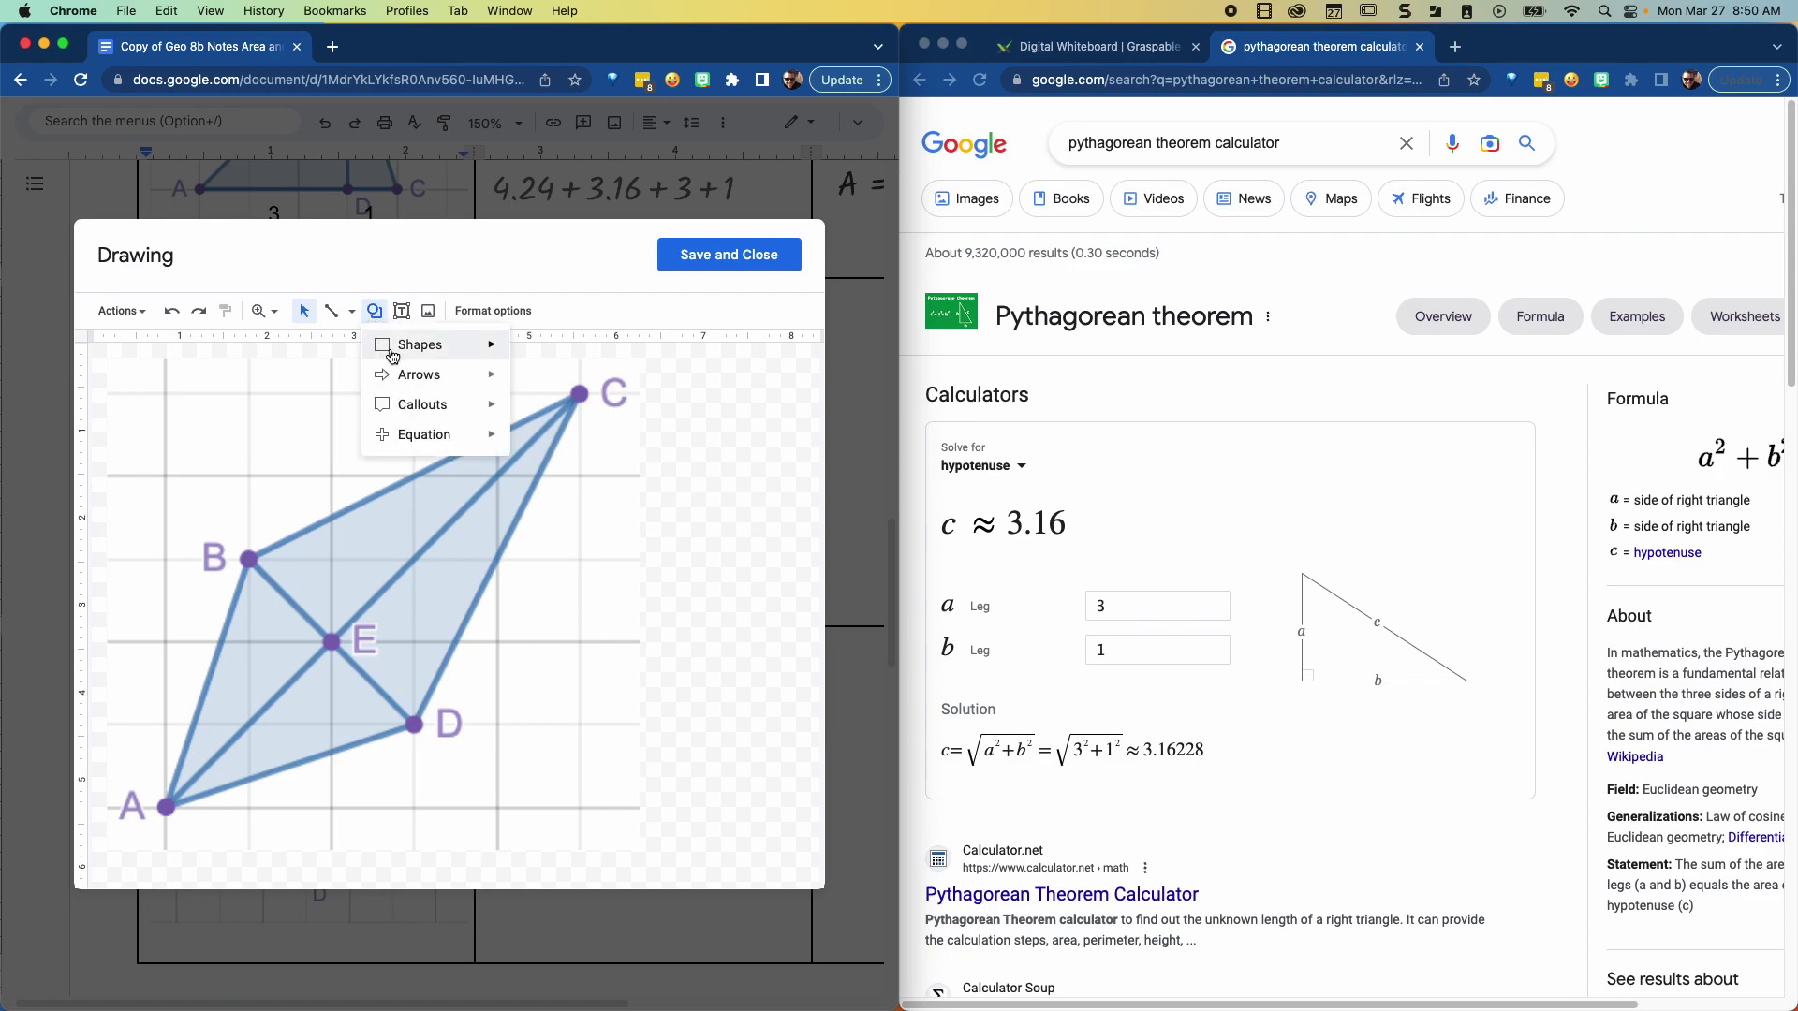
pyautogui.moveTo(396, 349)
pyautogui.click(562, 387)
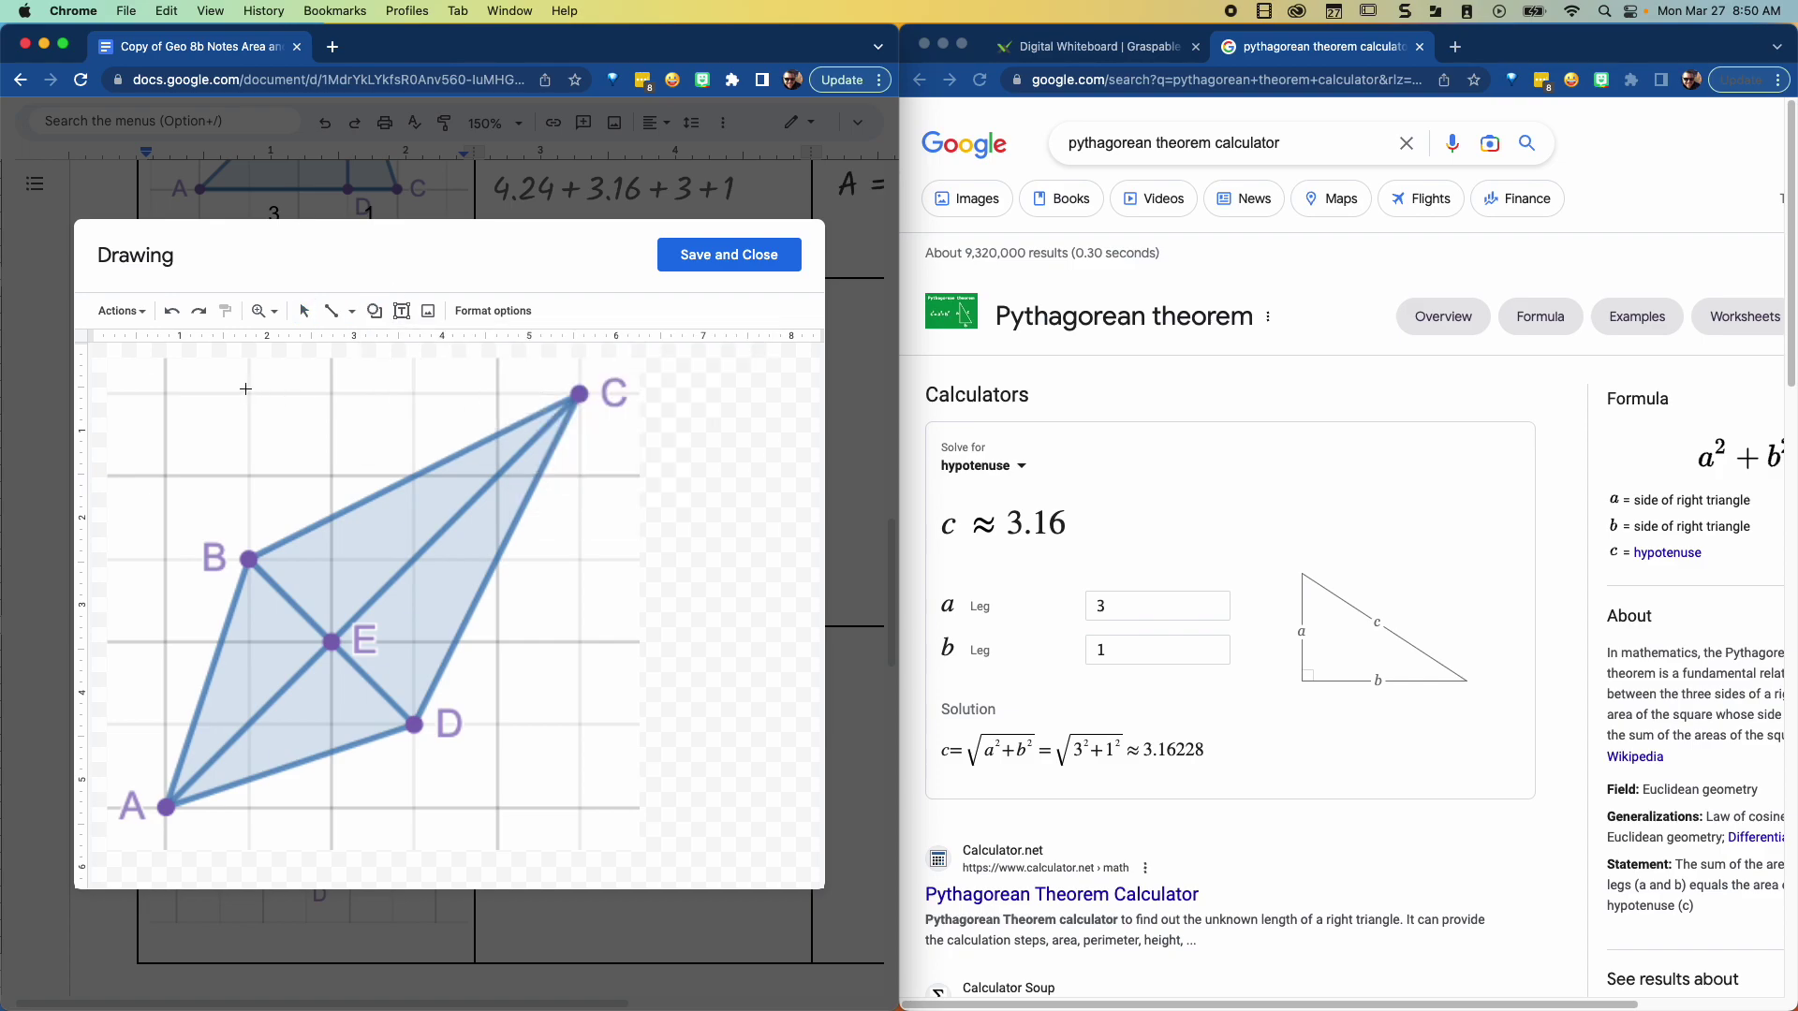
pyautogui.moveTo(244, 388); pyautogui.dragTo(585, 561)
pyautogui.rightClick(380, 470)
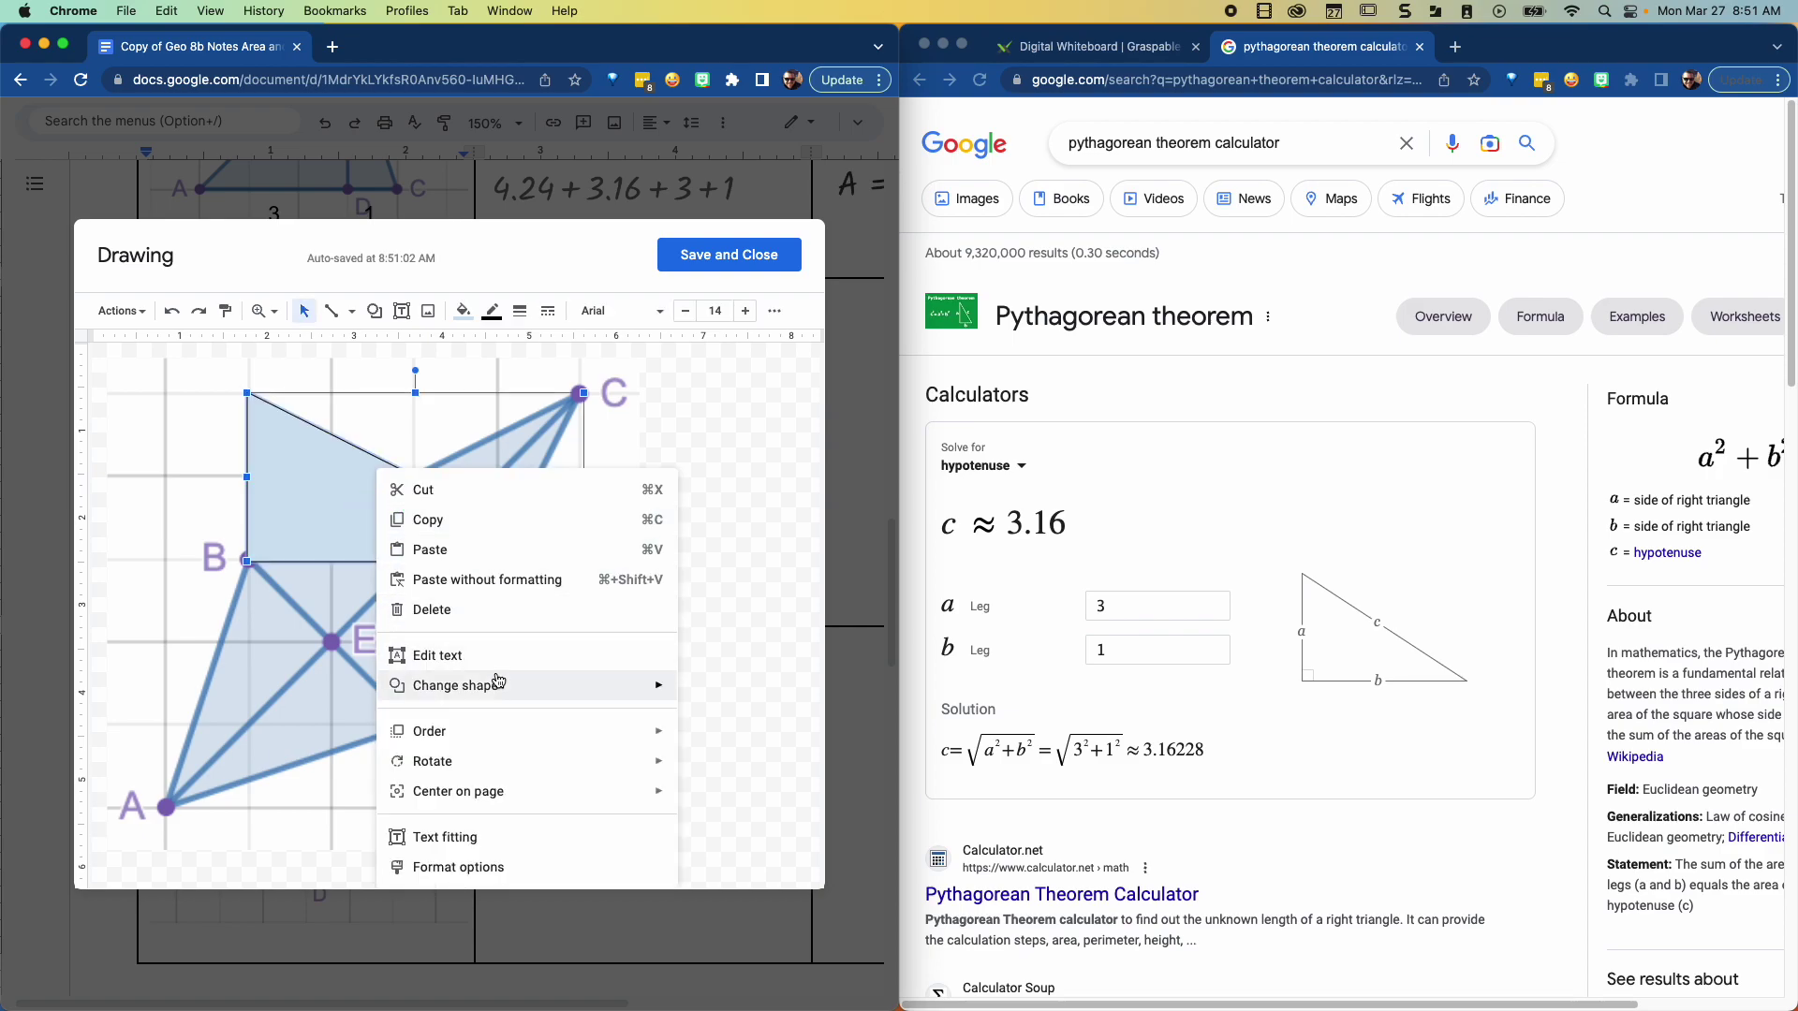
pyautogui.moveTo(511, 757)
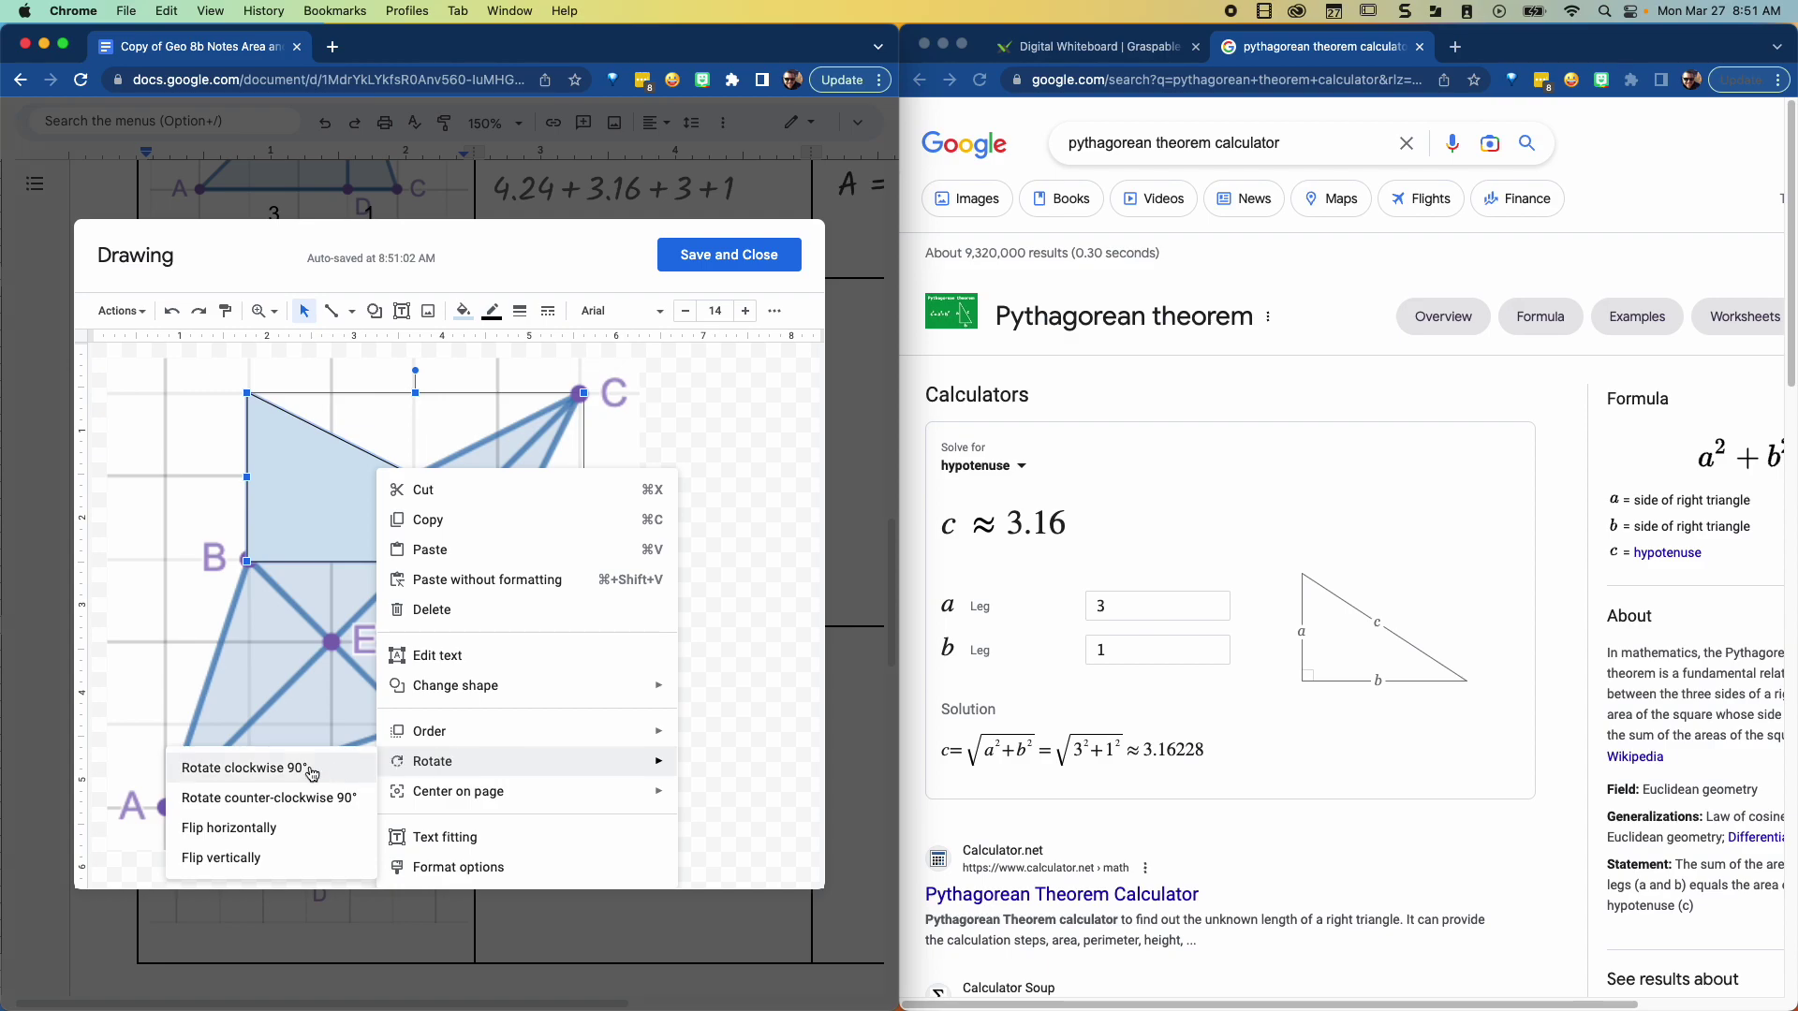
pyautogui.click(246, 829)
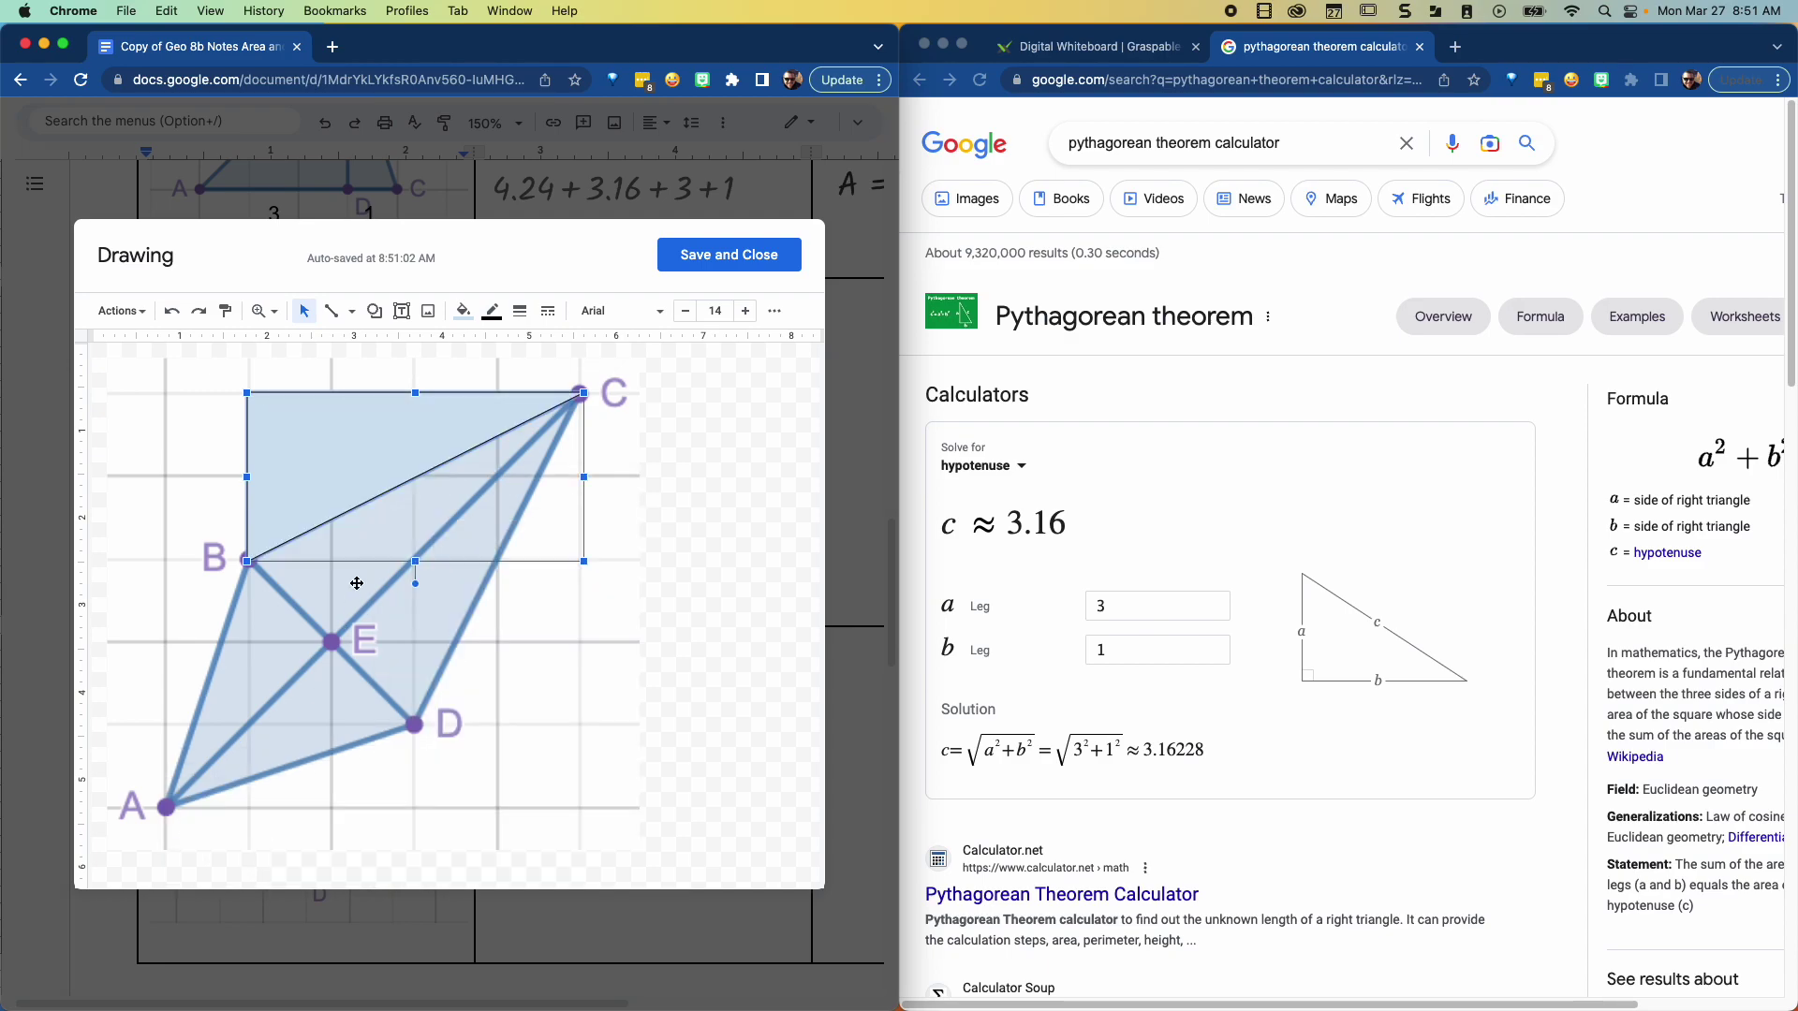
# Step: Give the triangle a transparent fill and a 4px outline
pyautogui.click(463, 311)
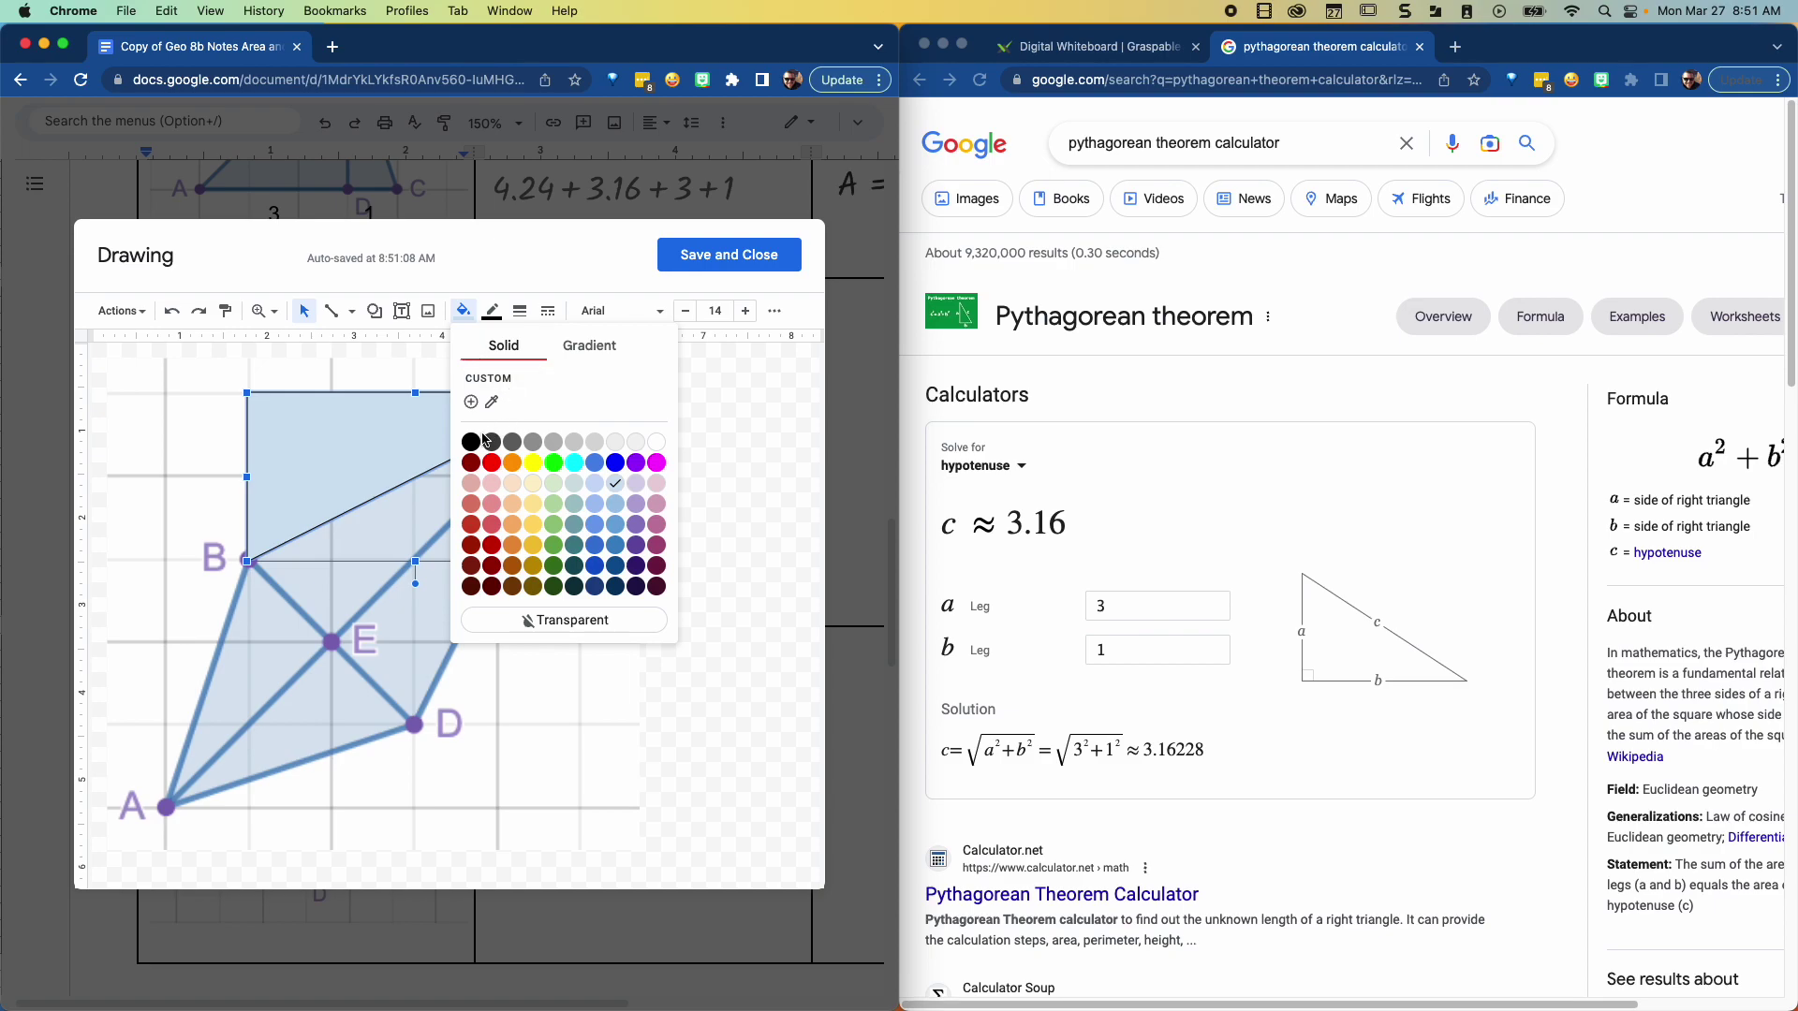
pyautogui.click(573, 622)
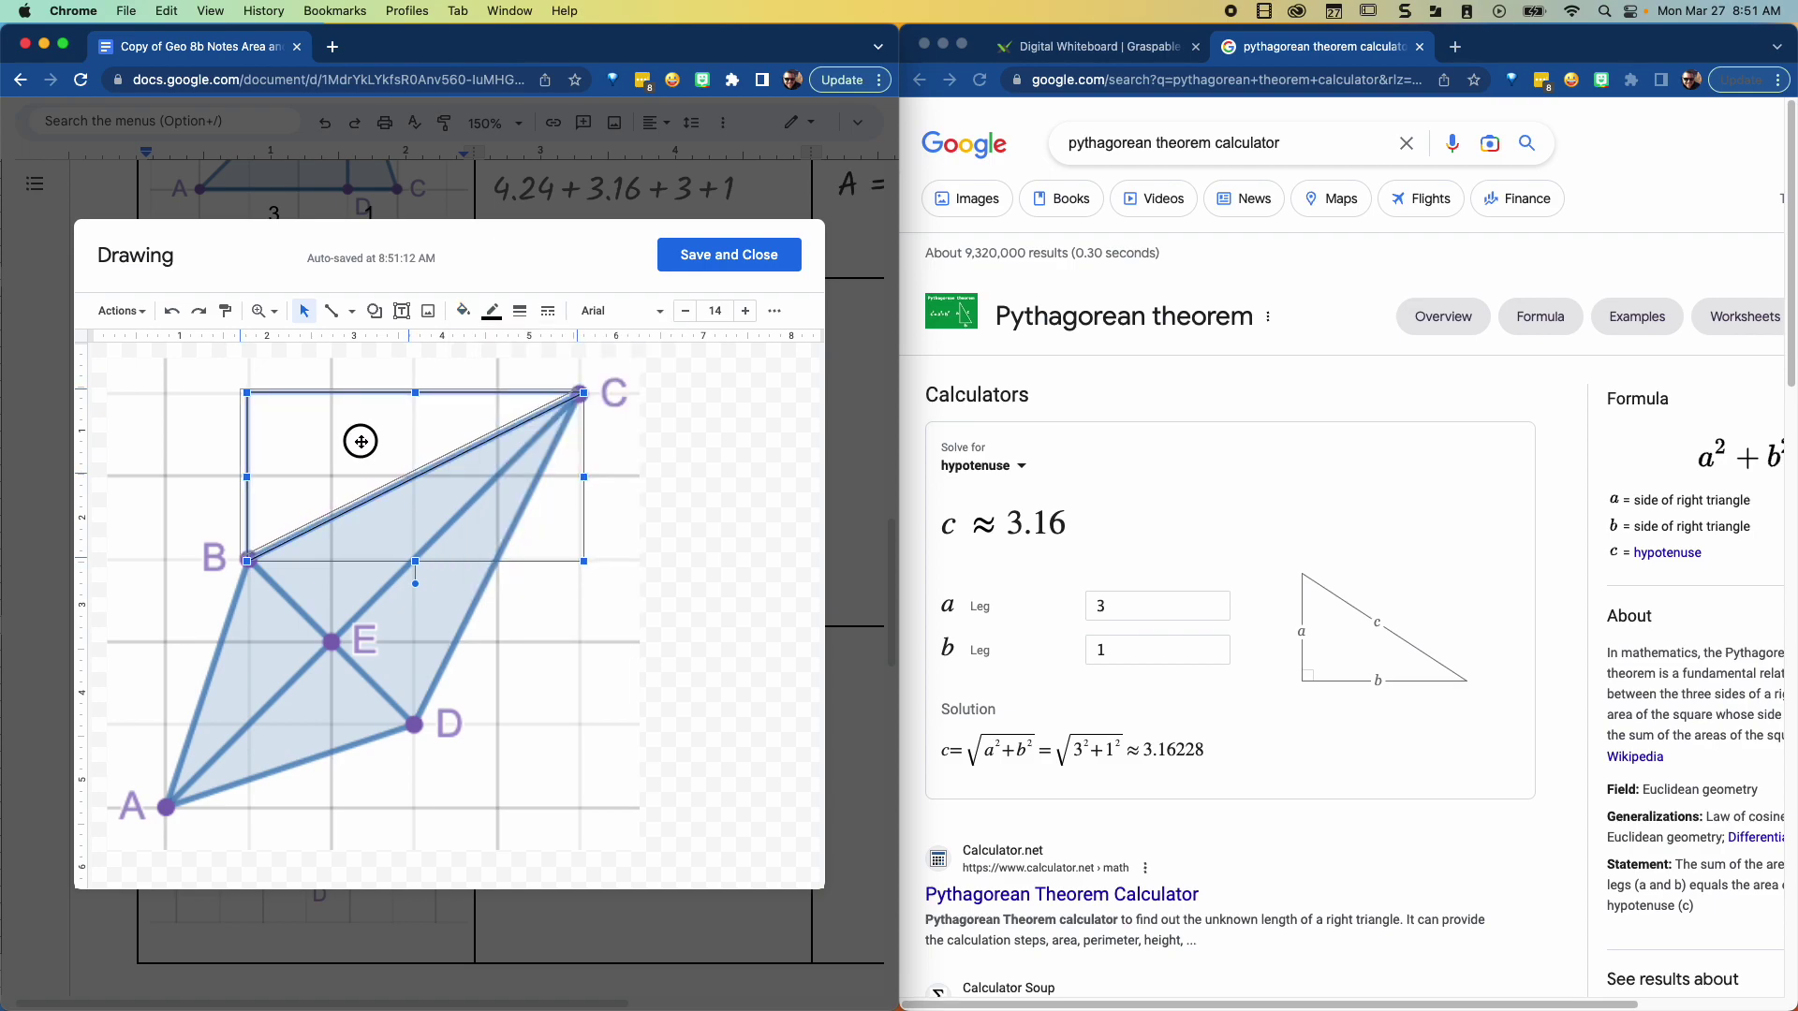
pyautogui.moveTo(364, 439); pyautogui.dragTo(358, 438)
pyautogui.click(521, 311)
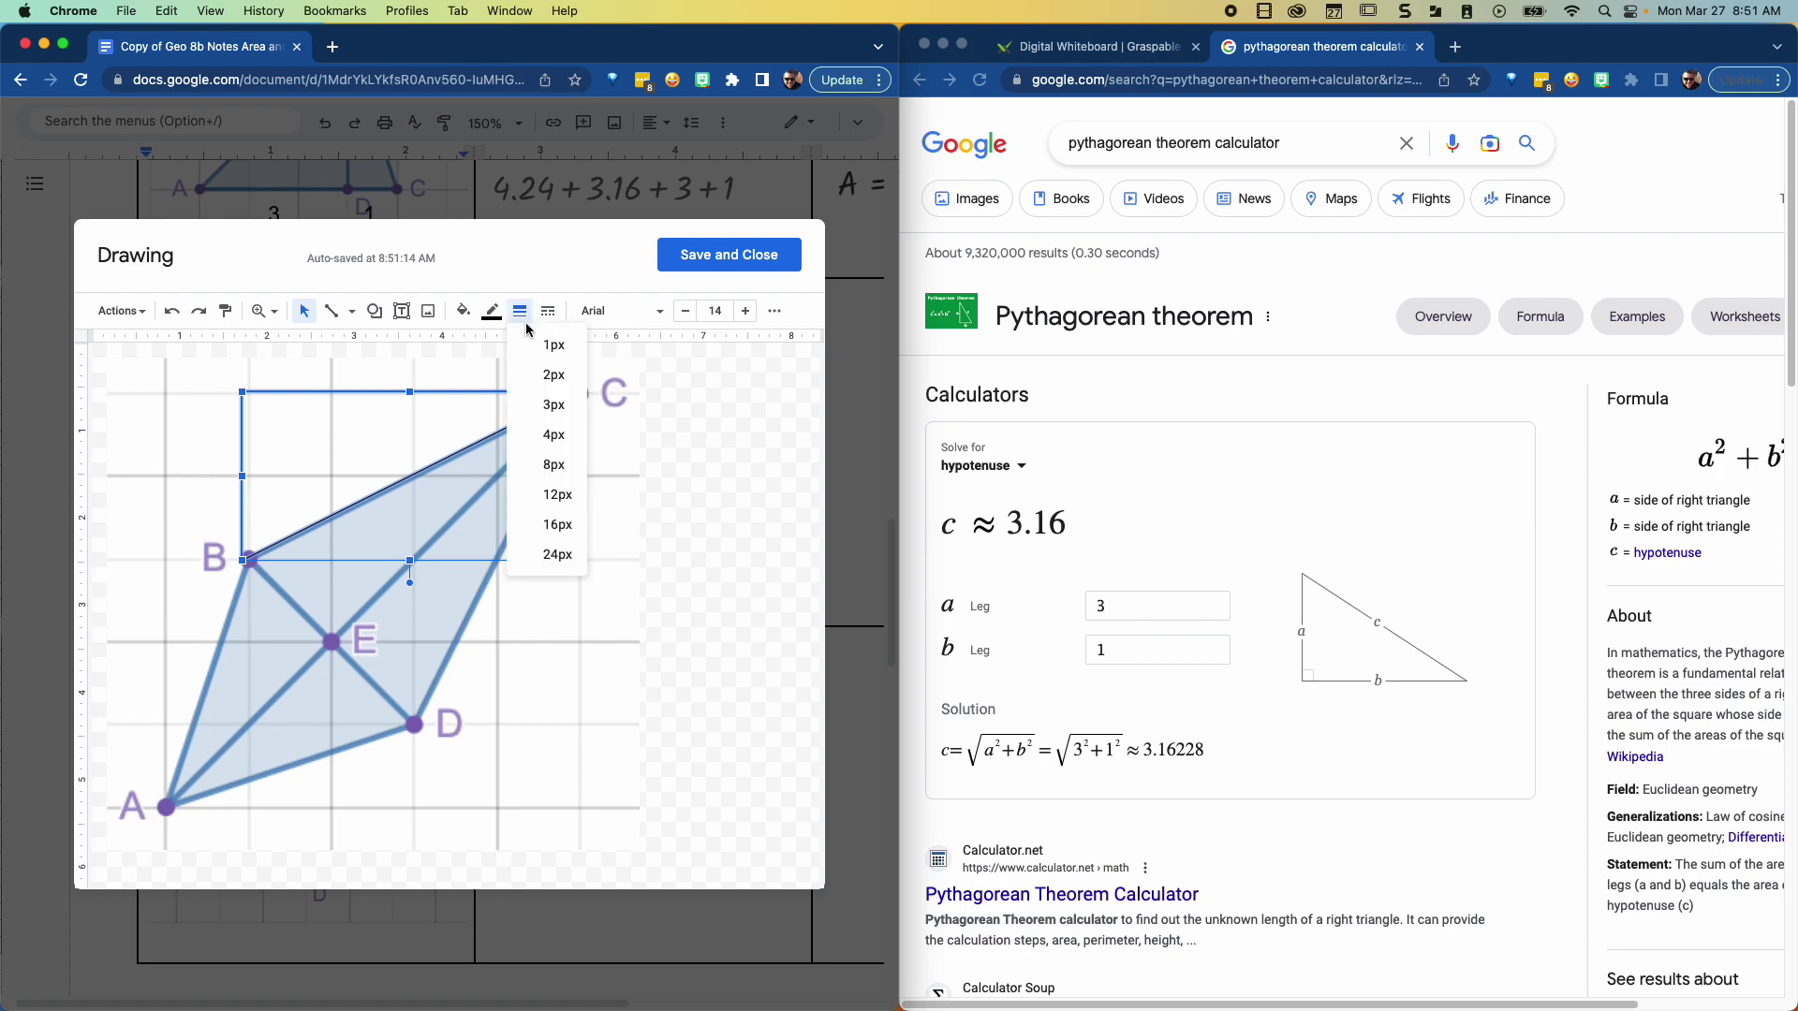
pyautogui.click(555, 434)
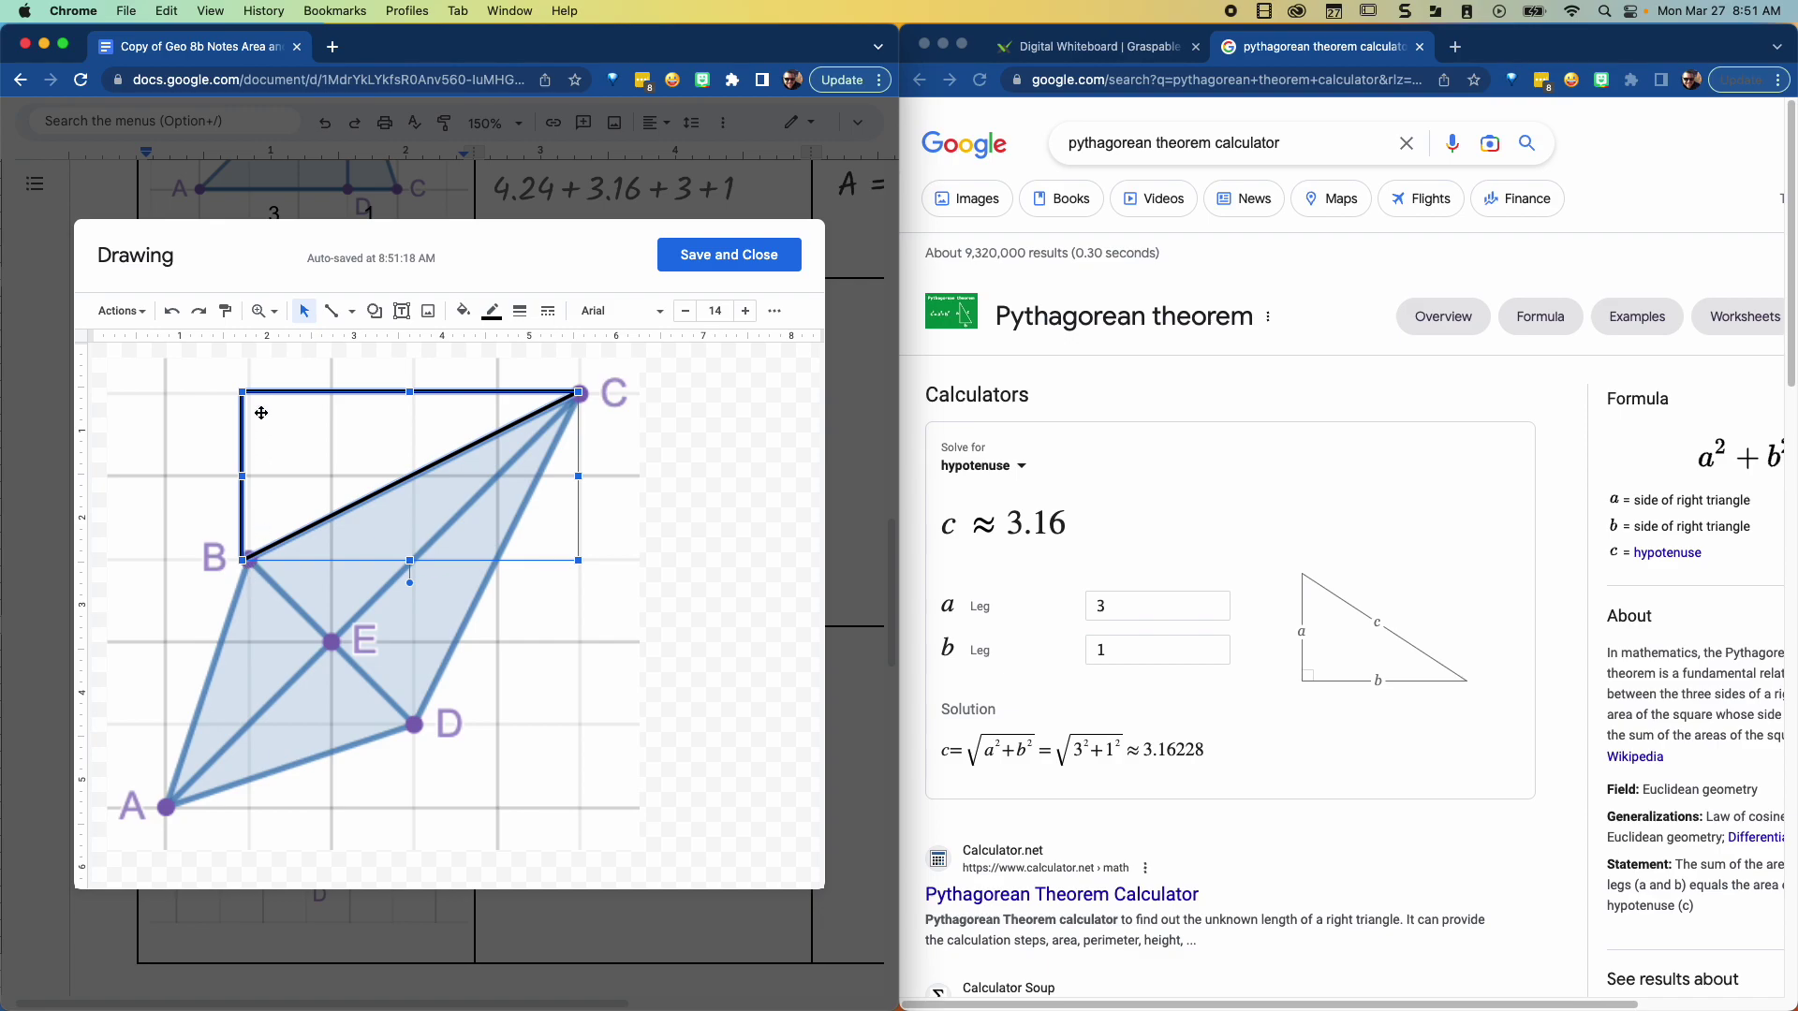
# Step: Enter legs 2 and 4 in Google's hypotenuse calculator
pyautogui.doubleClick(1154, 609)
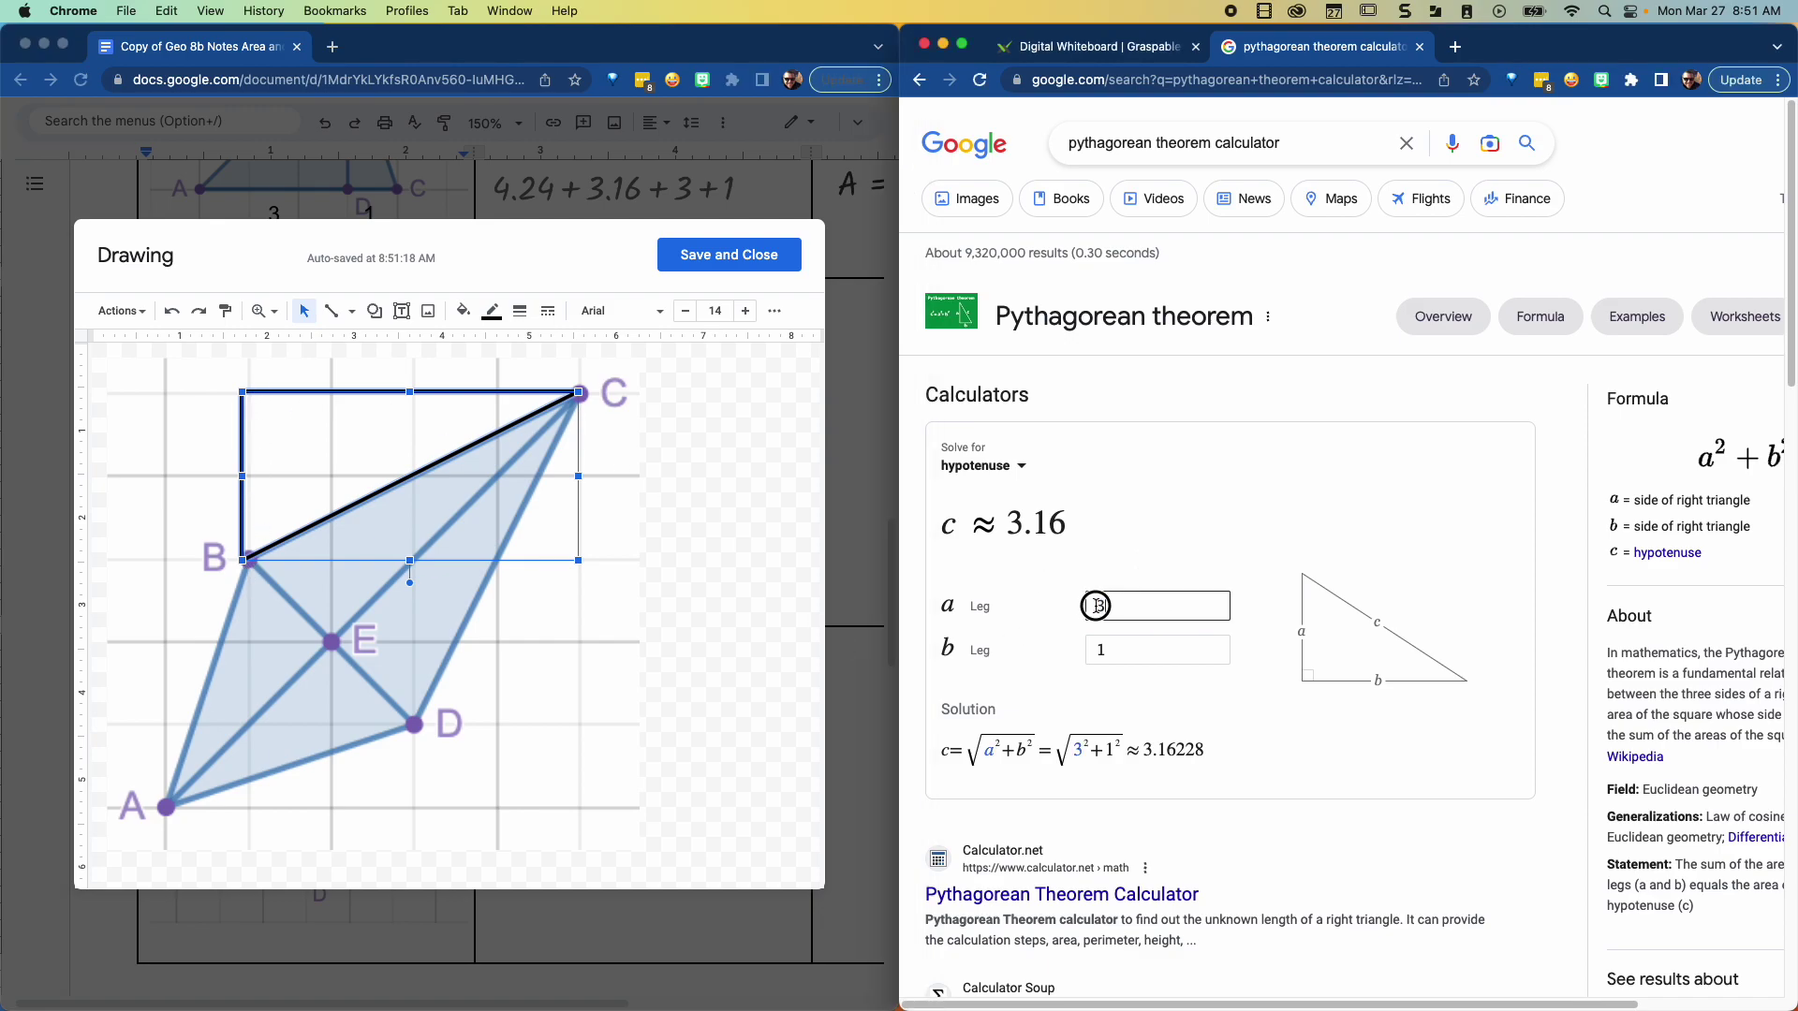
pyautogui.write('2')
pyautogui.press('Tab')
pyautogui.write('4')
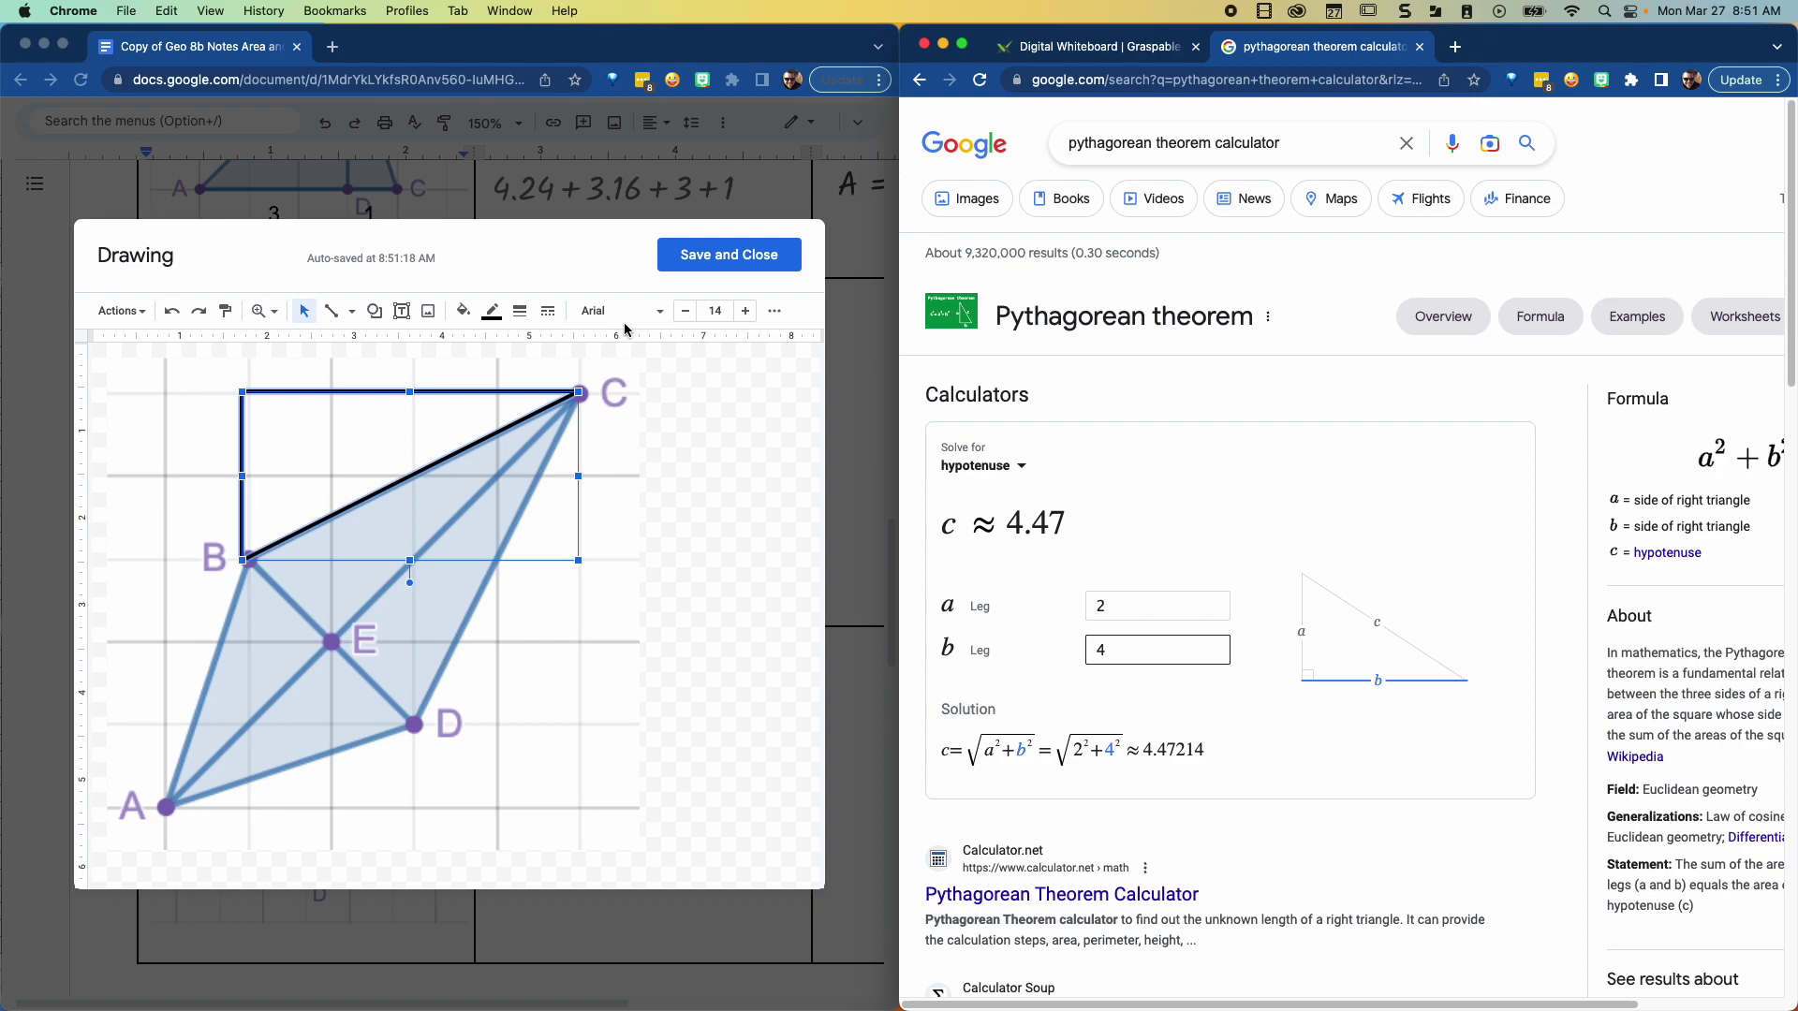
# Step: Add a size-30 '4.47' text box to the kite drawing, rotated and placed along edge BC
pyautogui.click(408, 322)
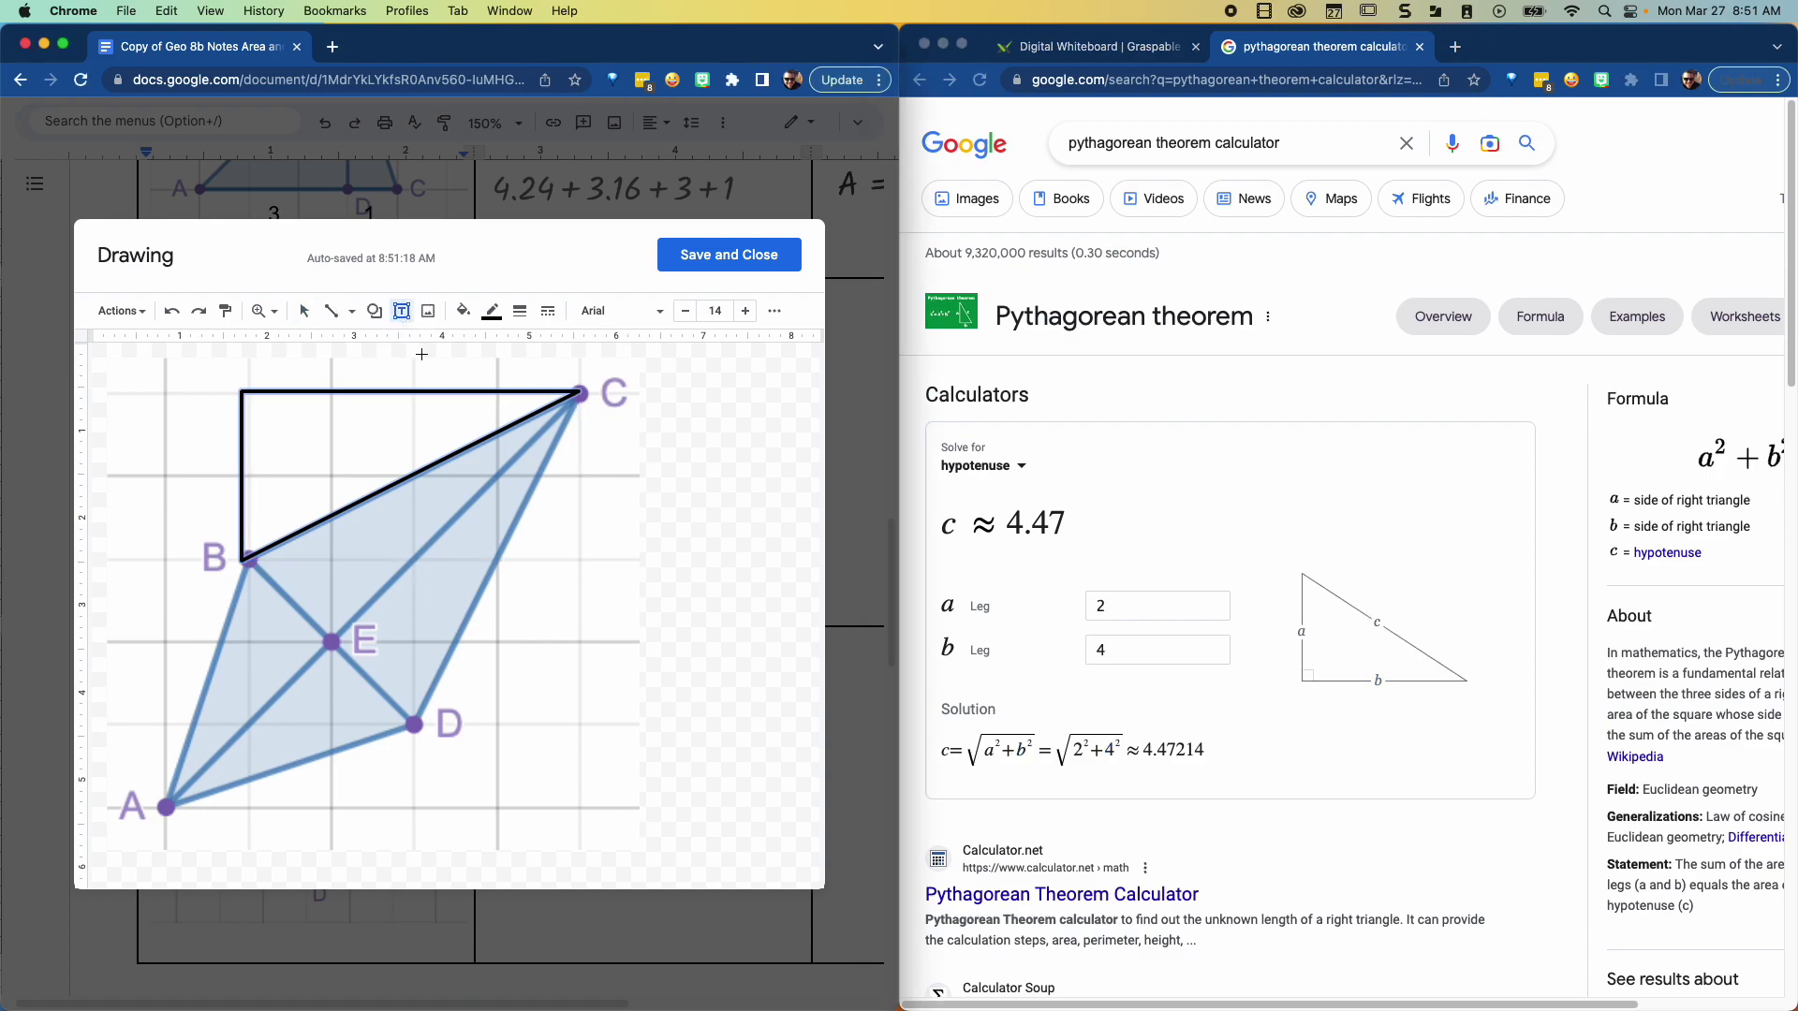
pyautogui.moveTo(324, 449)
pyautogui.mouseDown()
pyautogui.moveTo(434, 514)
pyautogui.moveTo(446, 488)
pyautogui.mouseUp()
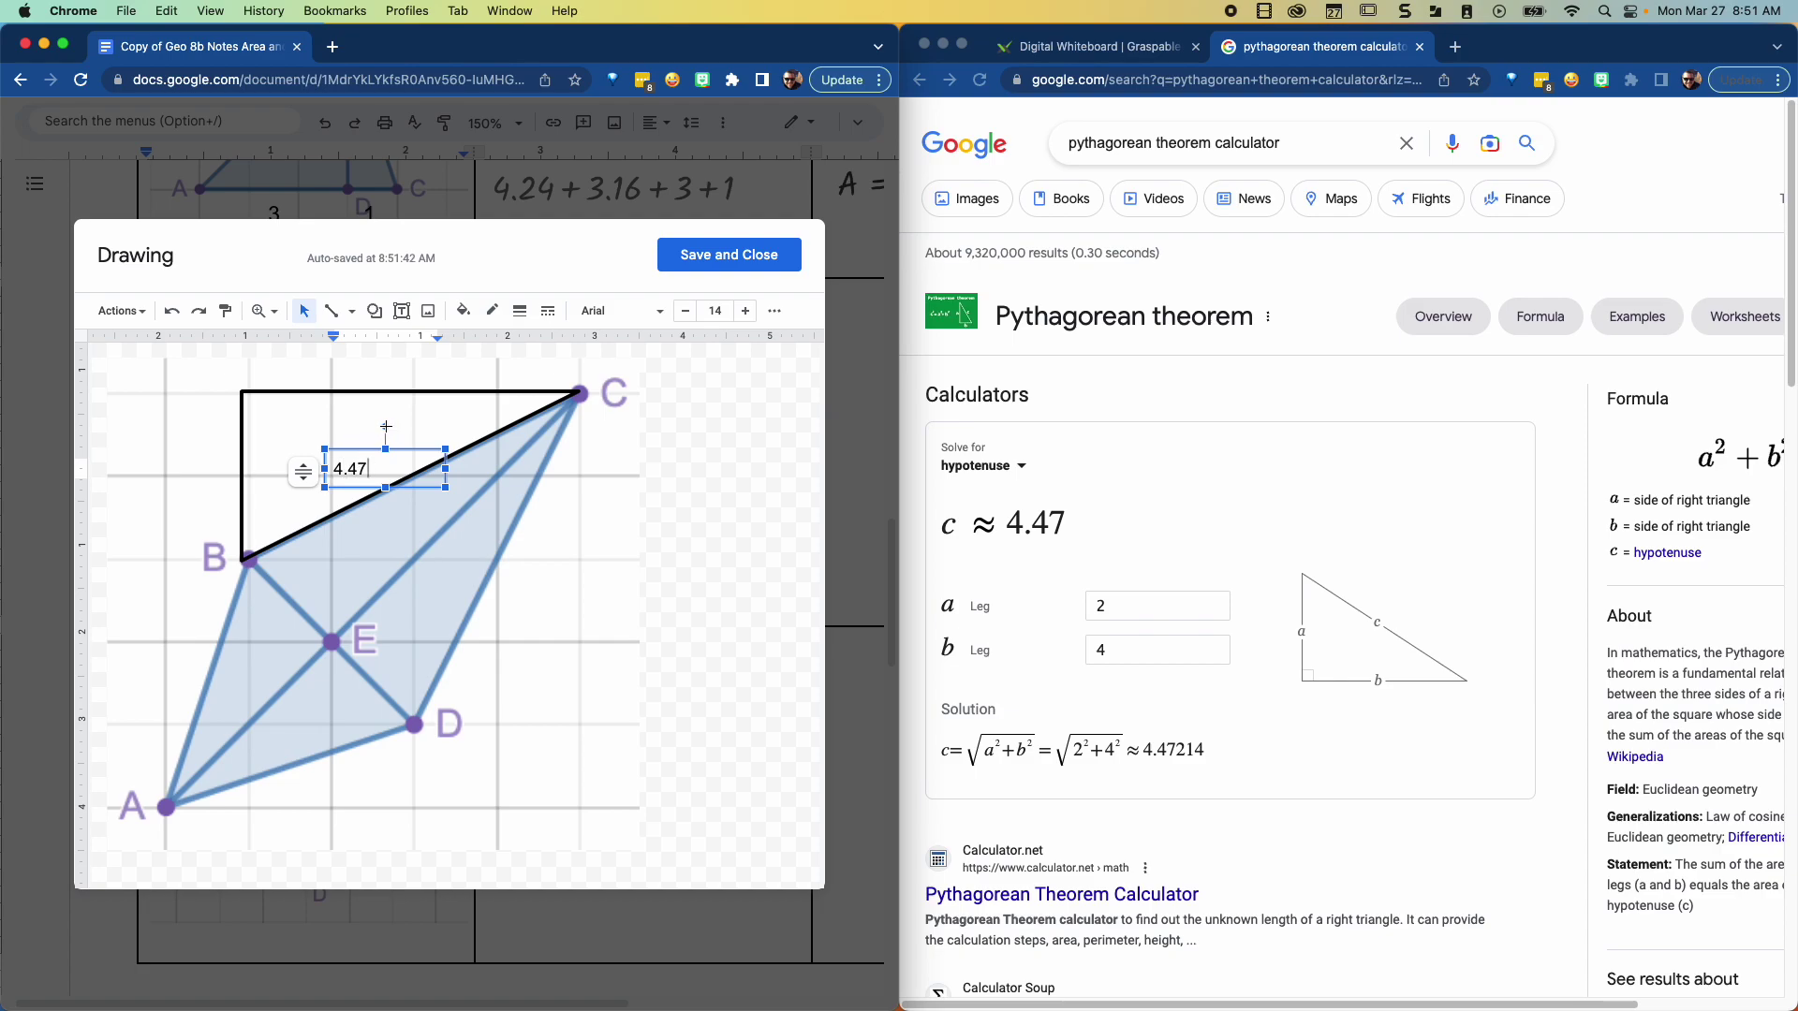
pyautogui.moveTo(386, 427)
pyautogui.mouseDown()
pyautogui.moveTo(356, 415)
pyautogui.moveTo(369, 432)
pyautogui.mouseUp()
pyautogui.click(714, 310)
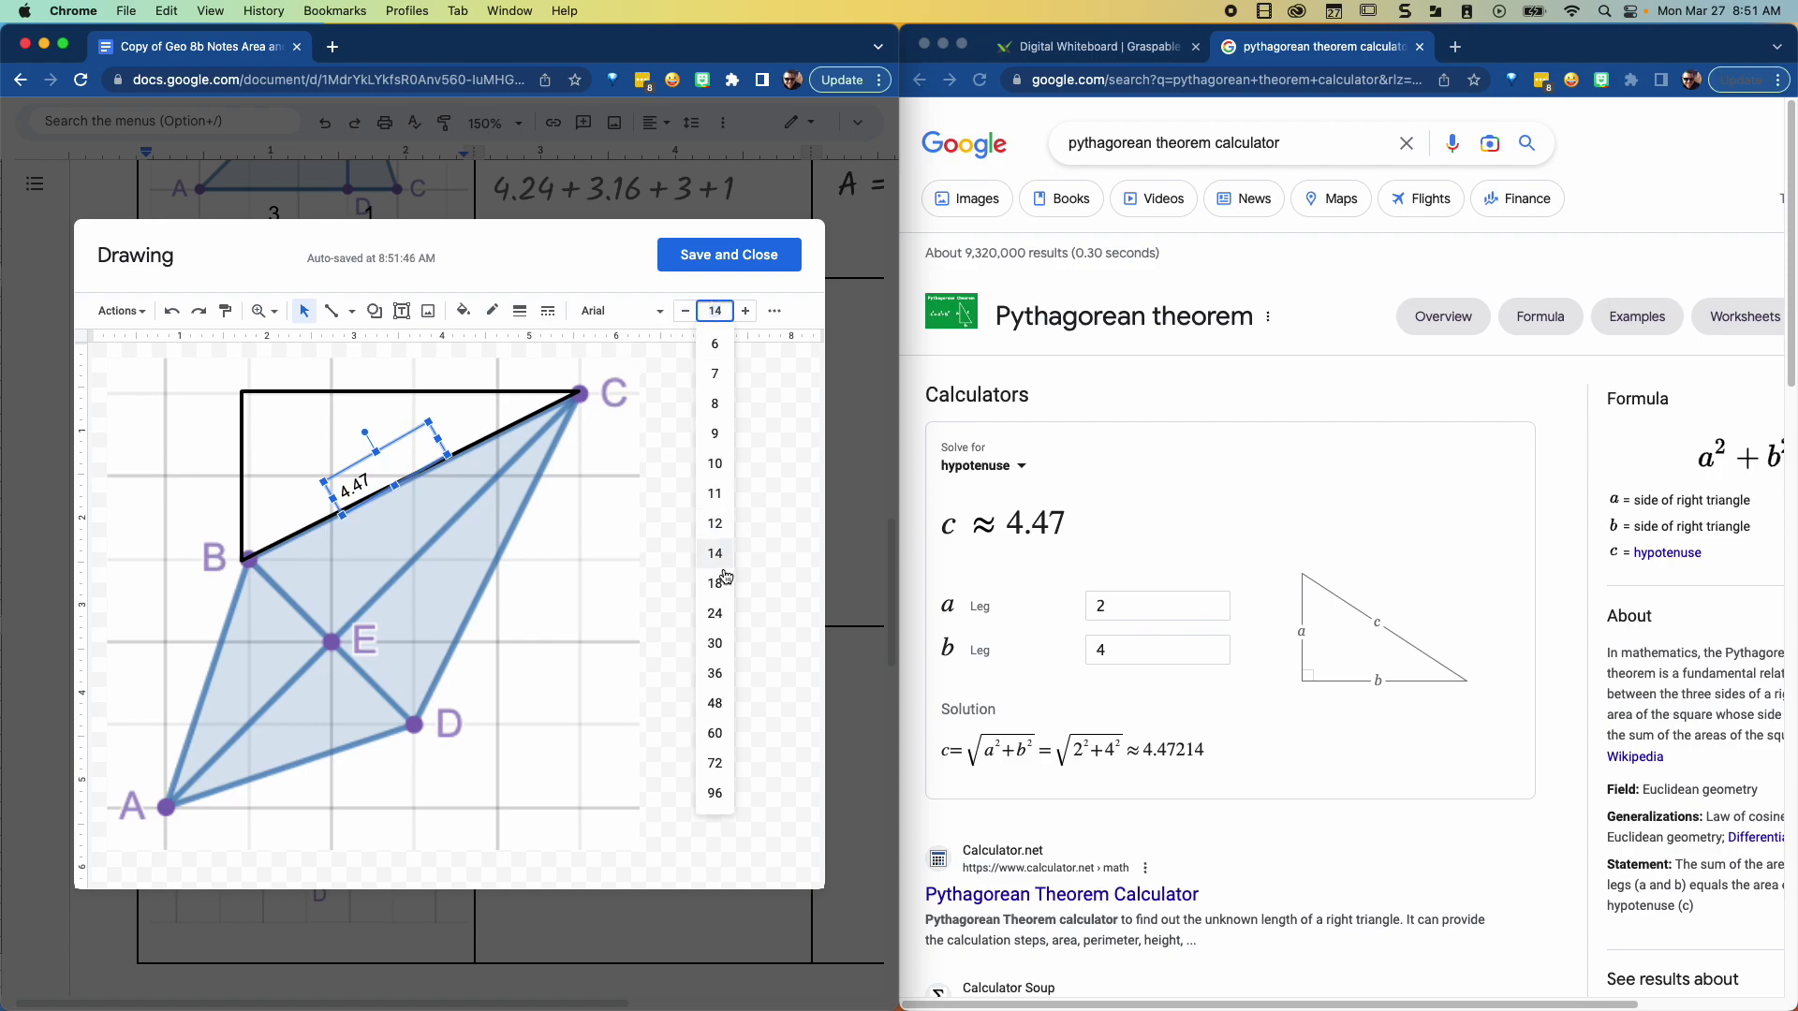
pyautogui.click(722, 642)
pyautogui.moveTo(385, 441); pyautogui.dragTo(505, 554)
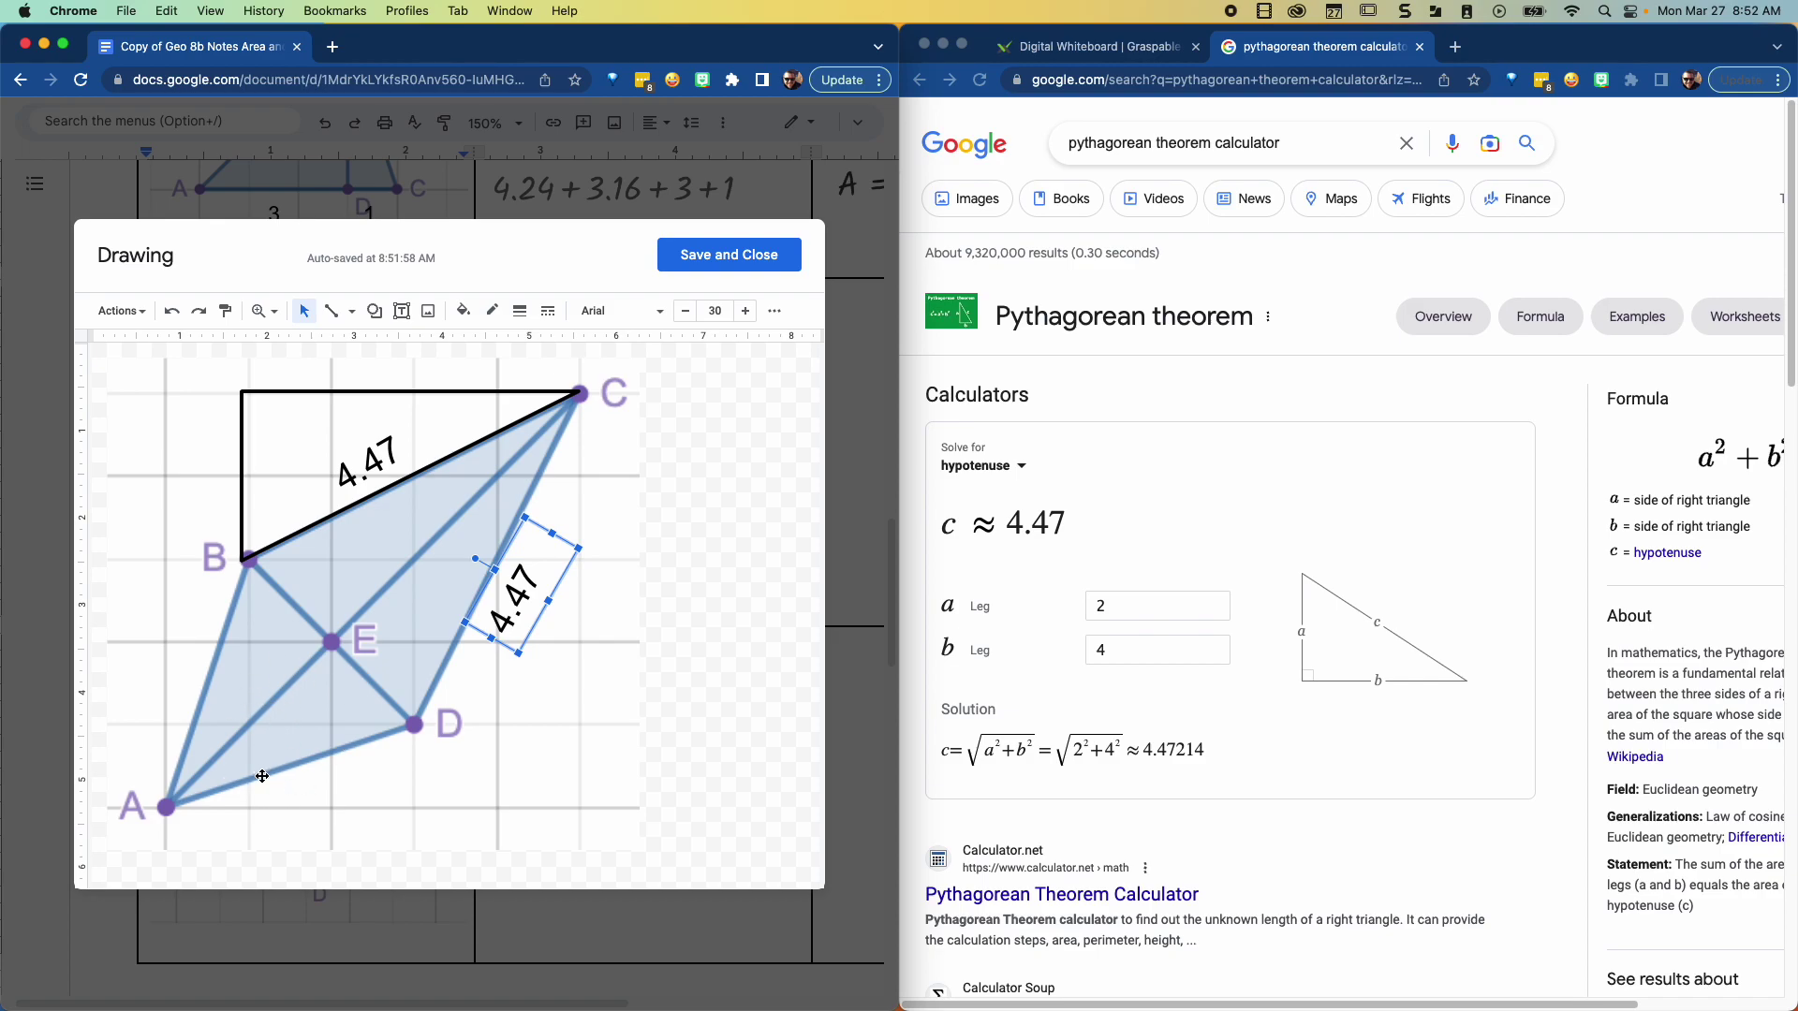
pyautogui.click(1122, 644)
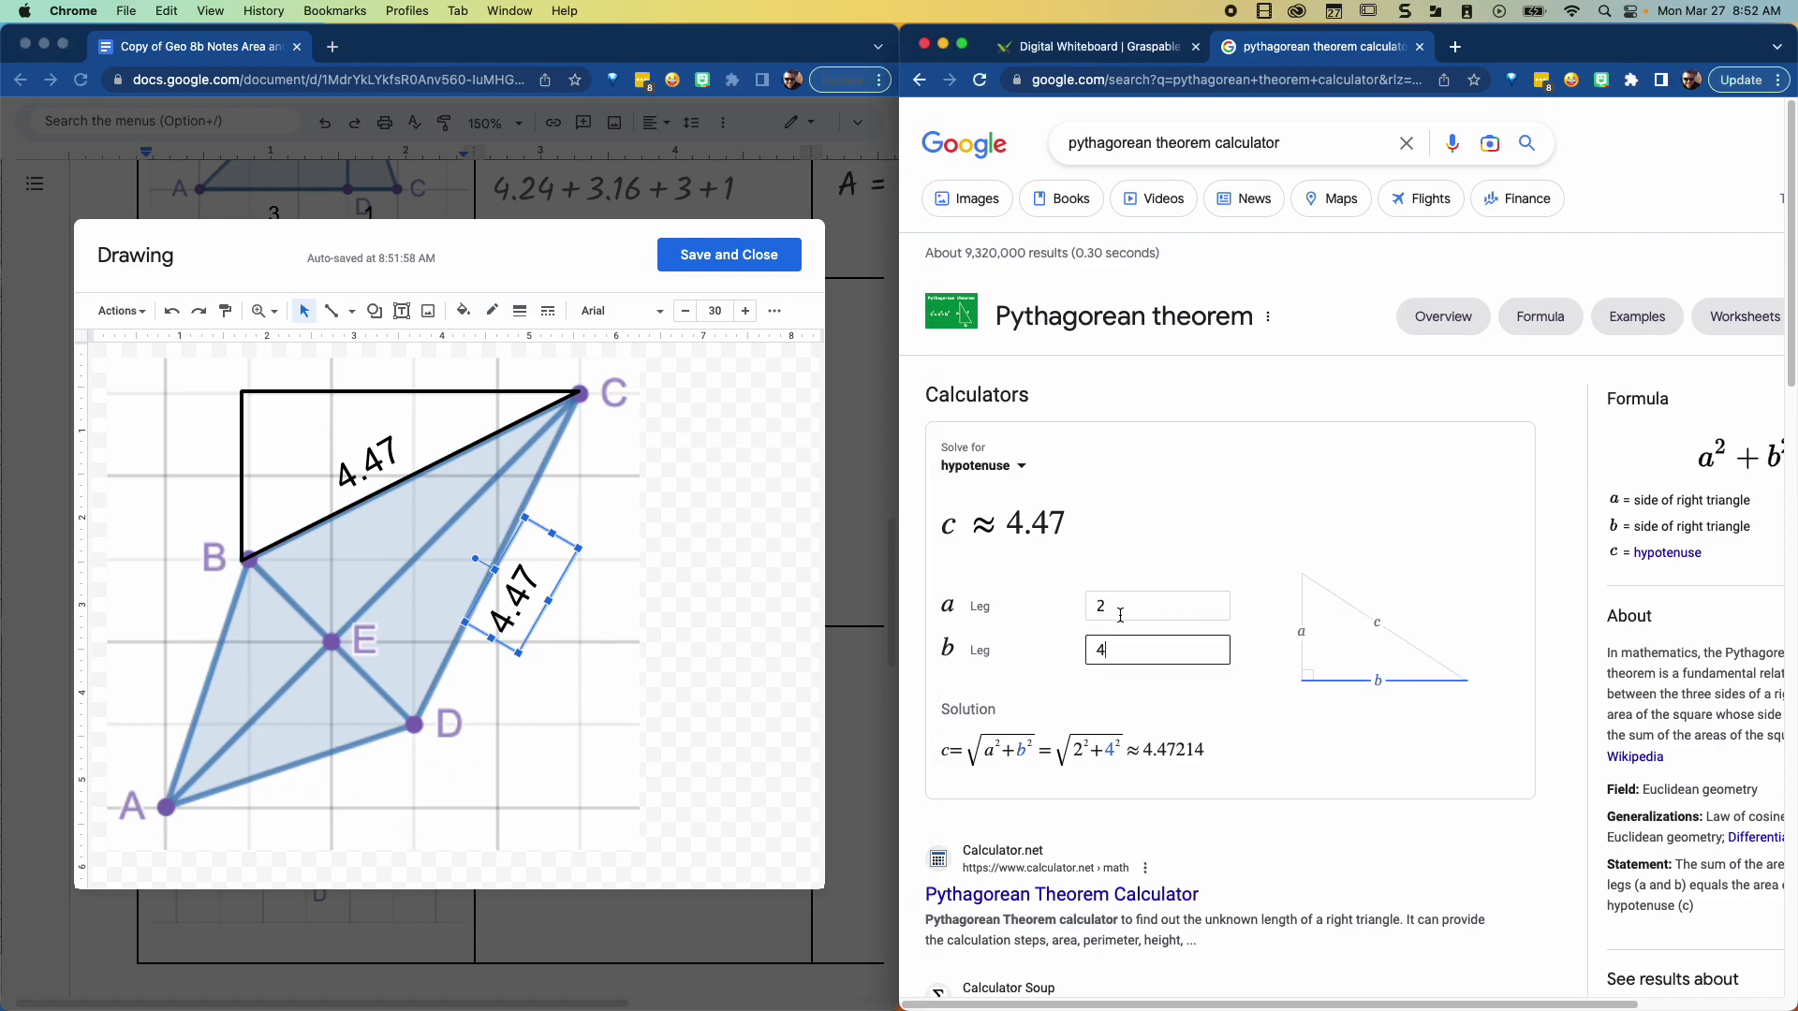
pyautogui.moveTo(1119, 610); pyautogui.dragTo(1080, 614)
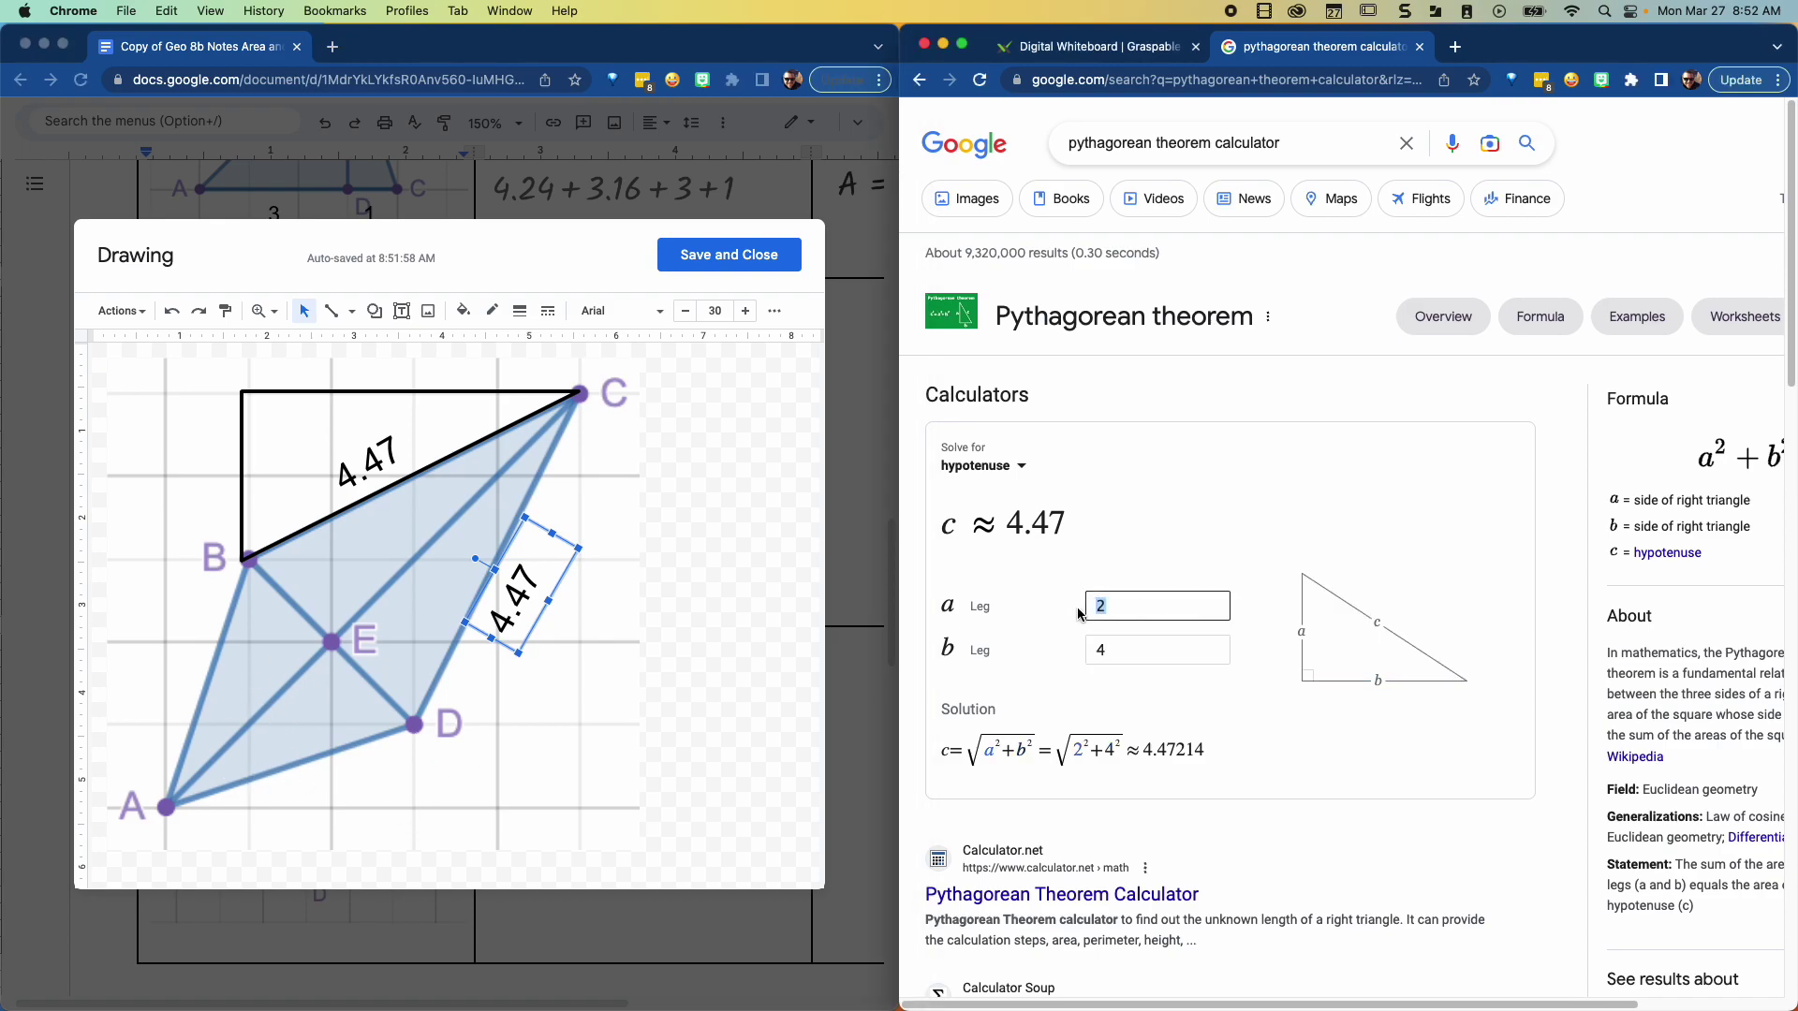
pyautogui.click(1351, 862)
pyautogui.press('super+shift+5')
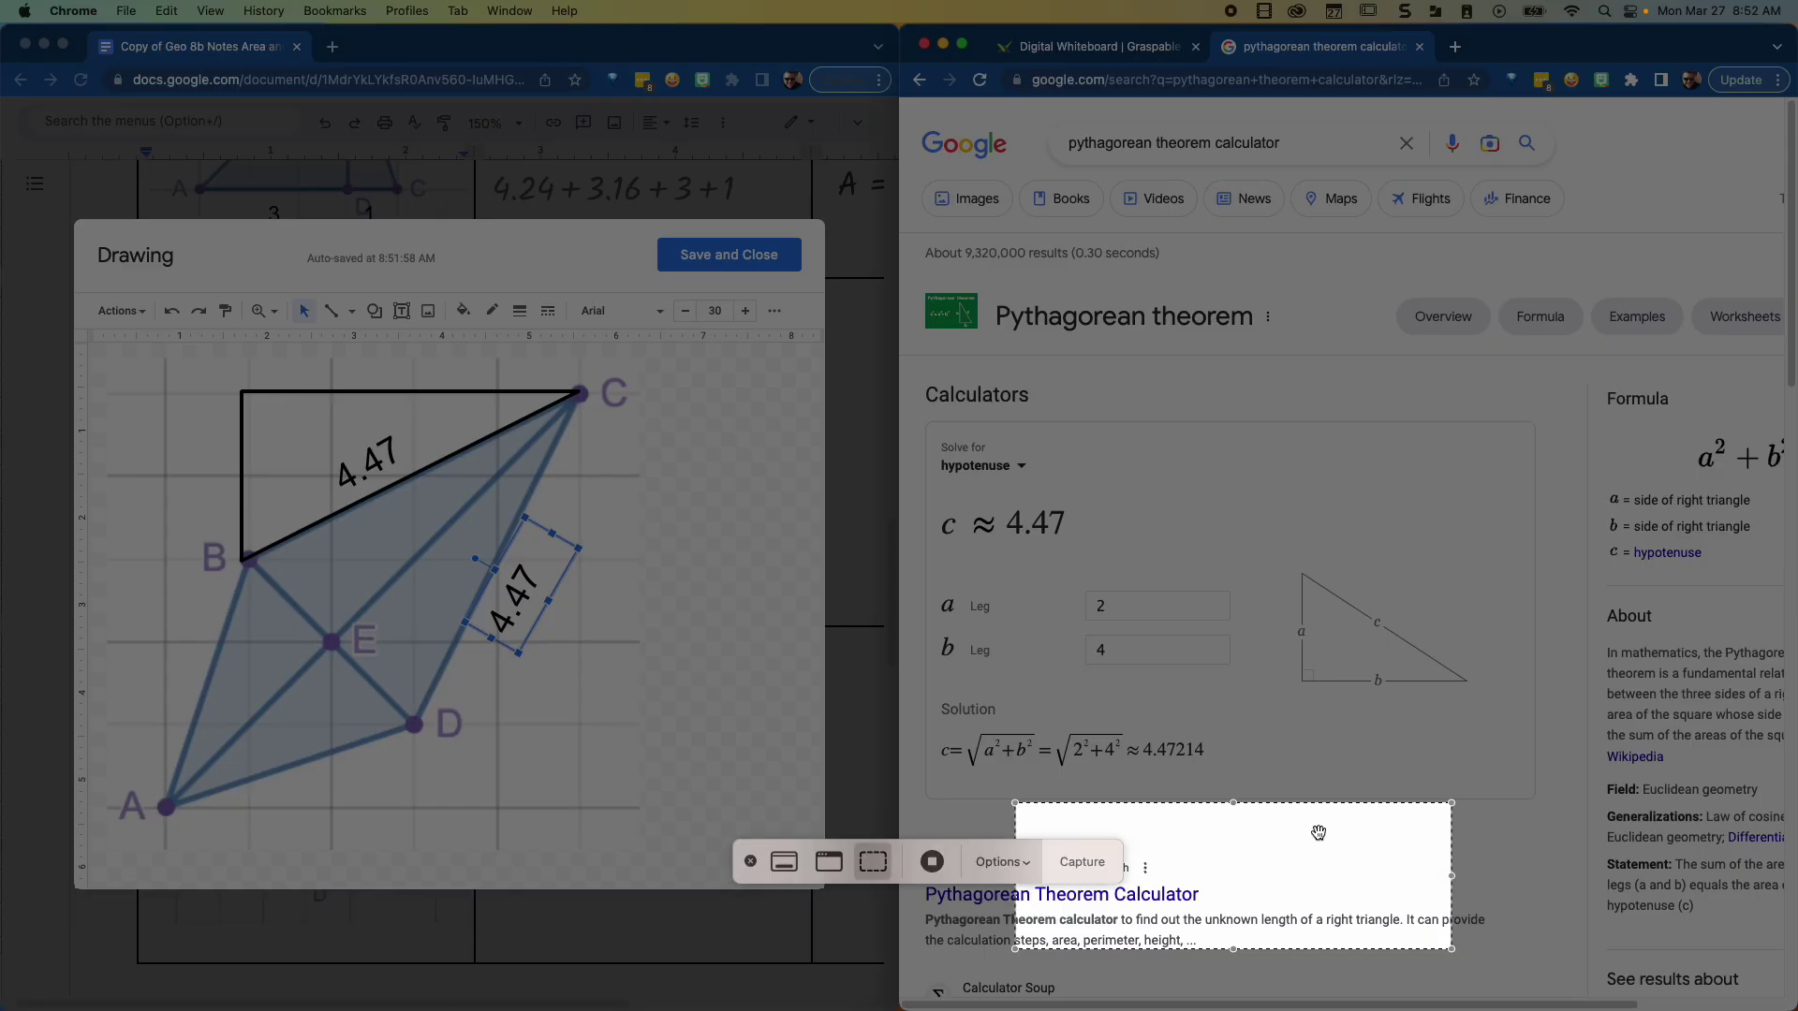
pyautogui.moveTo(1317, 830); pyautogui.dragTo(1243, 457)
pyautogui.moveTo(1353, 522); pyautogui.dragTo(1232, 777)
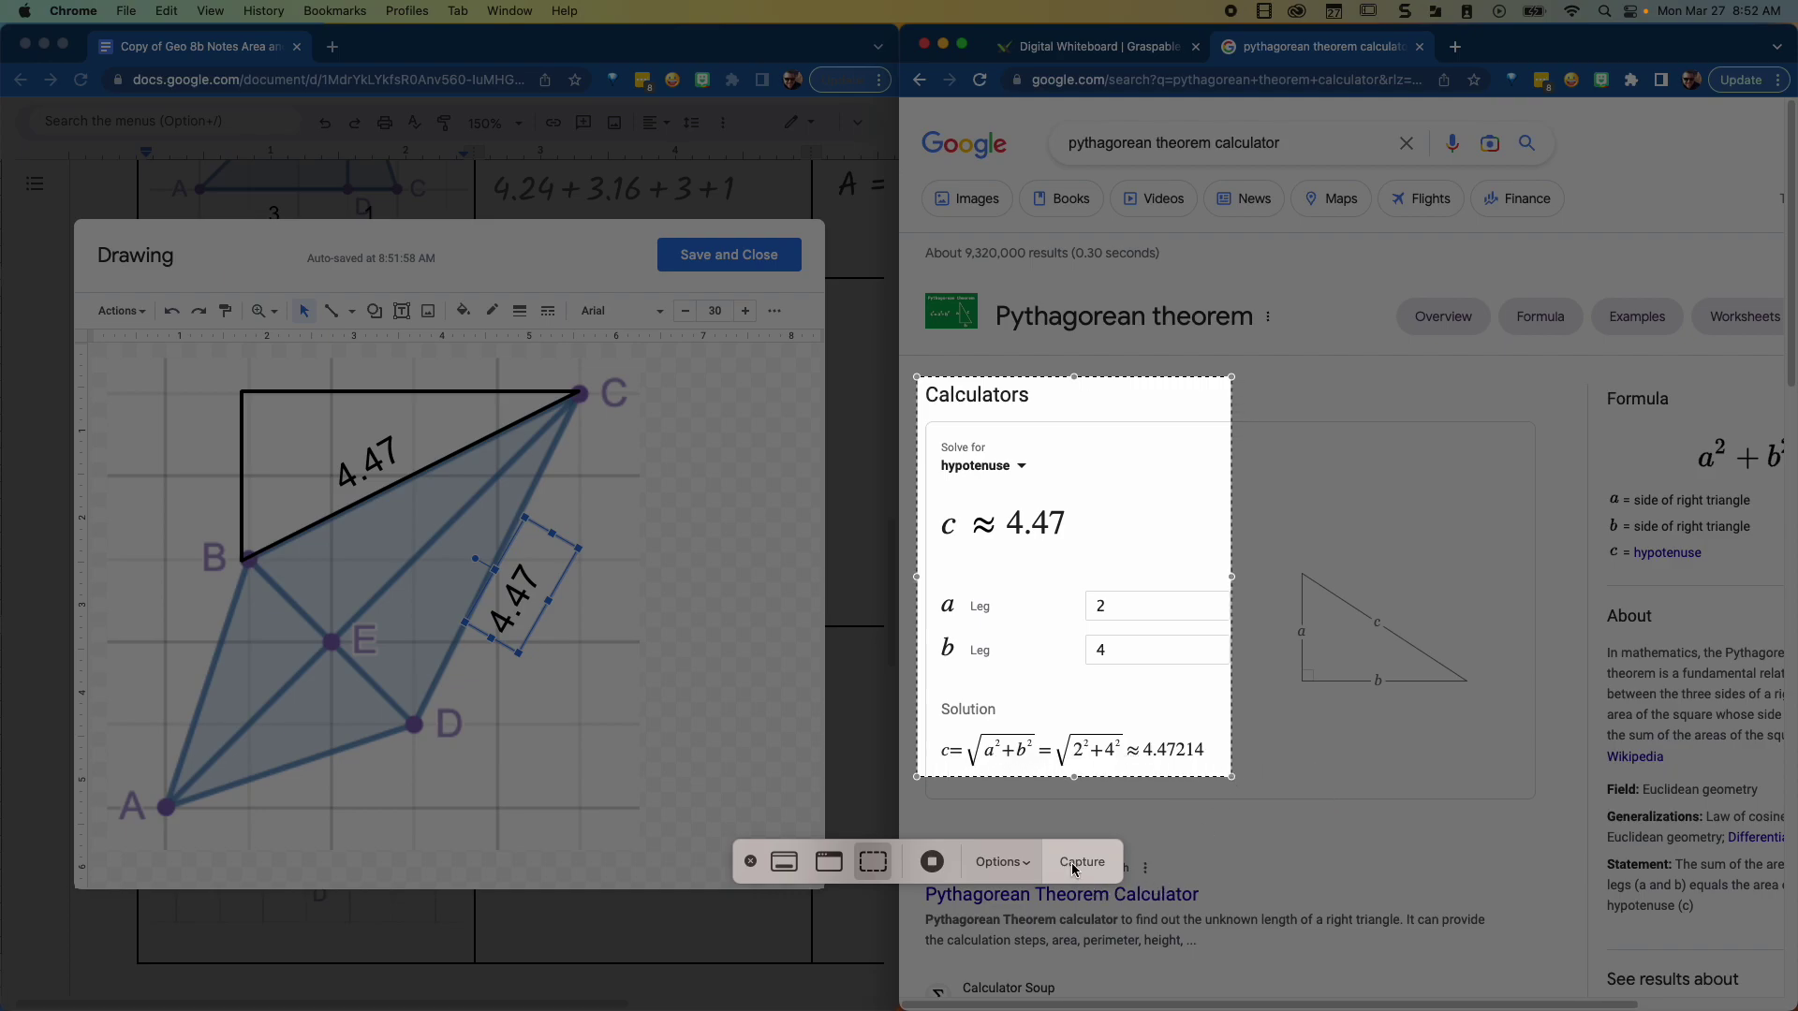
pyautogui.click(1075, 870)
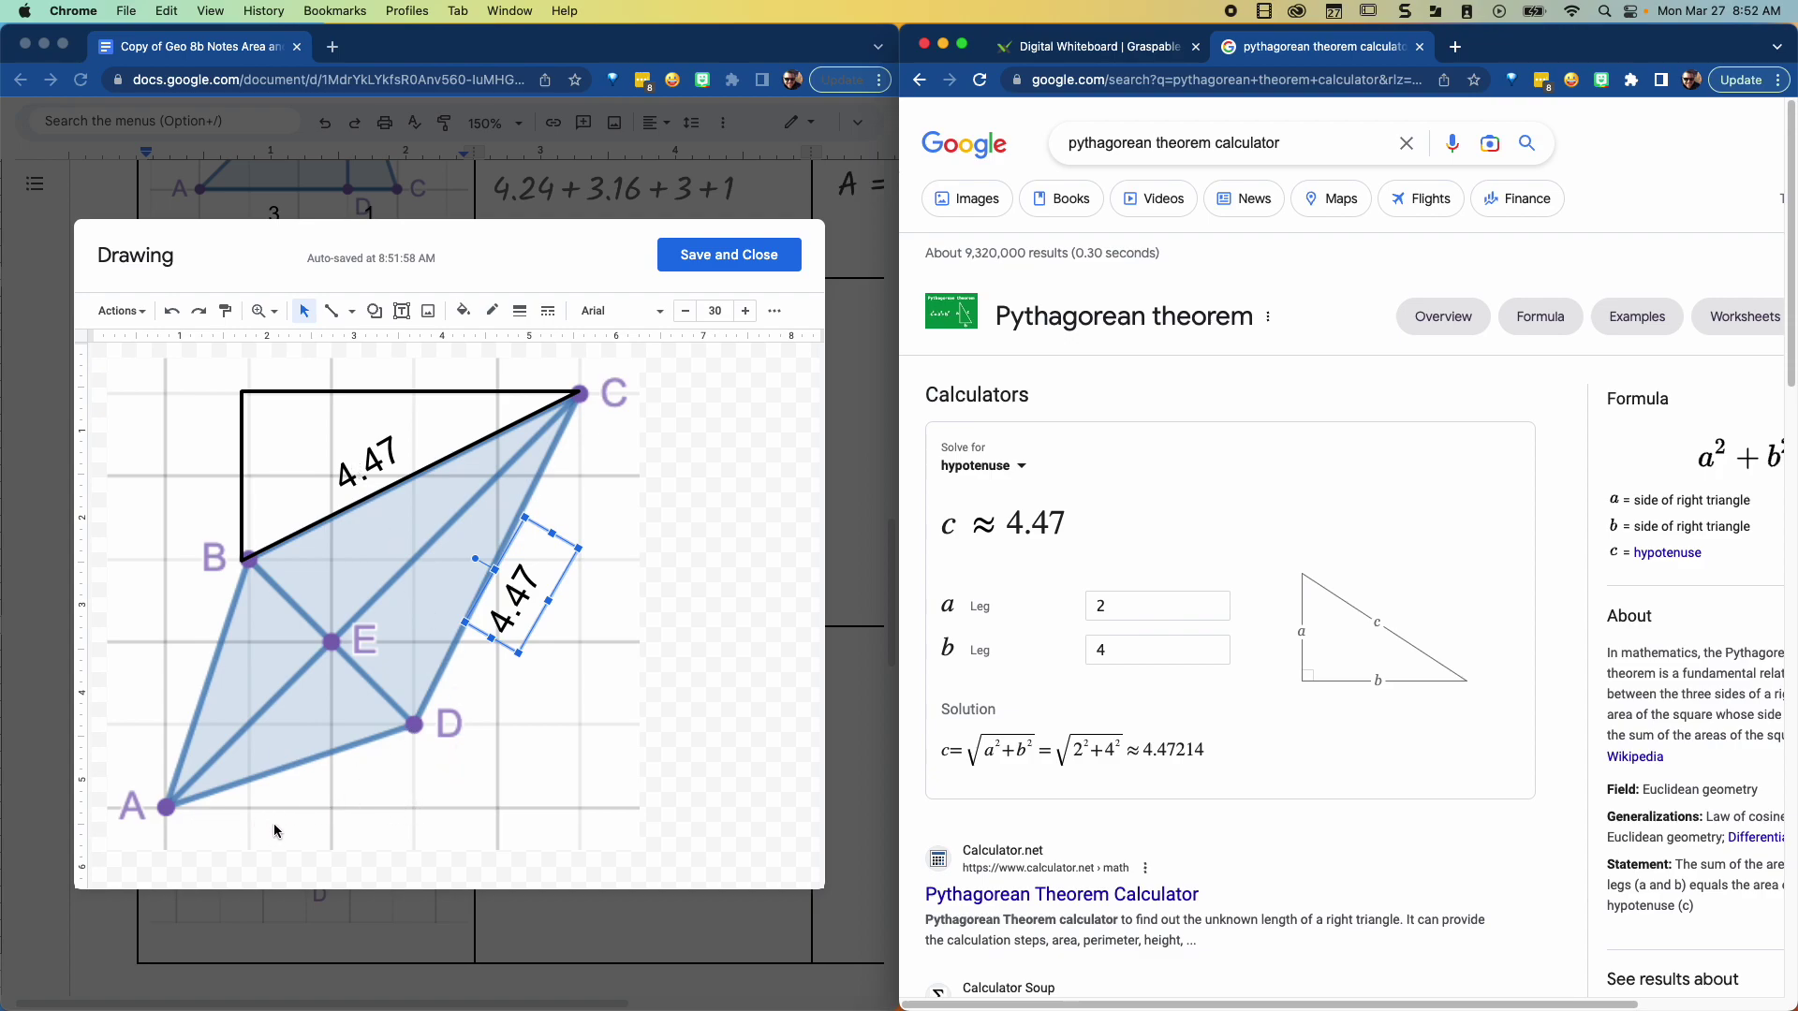
# Step: Change the calculator legs to 1 and 3
pyautogui.press('BackSpace')
pyautogui.write('1')
pyautogui.click(1124, 650)
pyautogui.press('BackSpace')
pyautogui.write('3')
pyautogui.click(1250, 886)
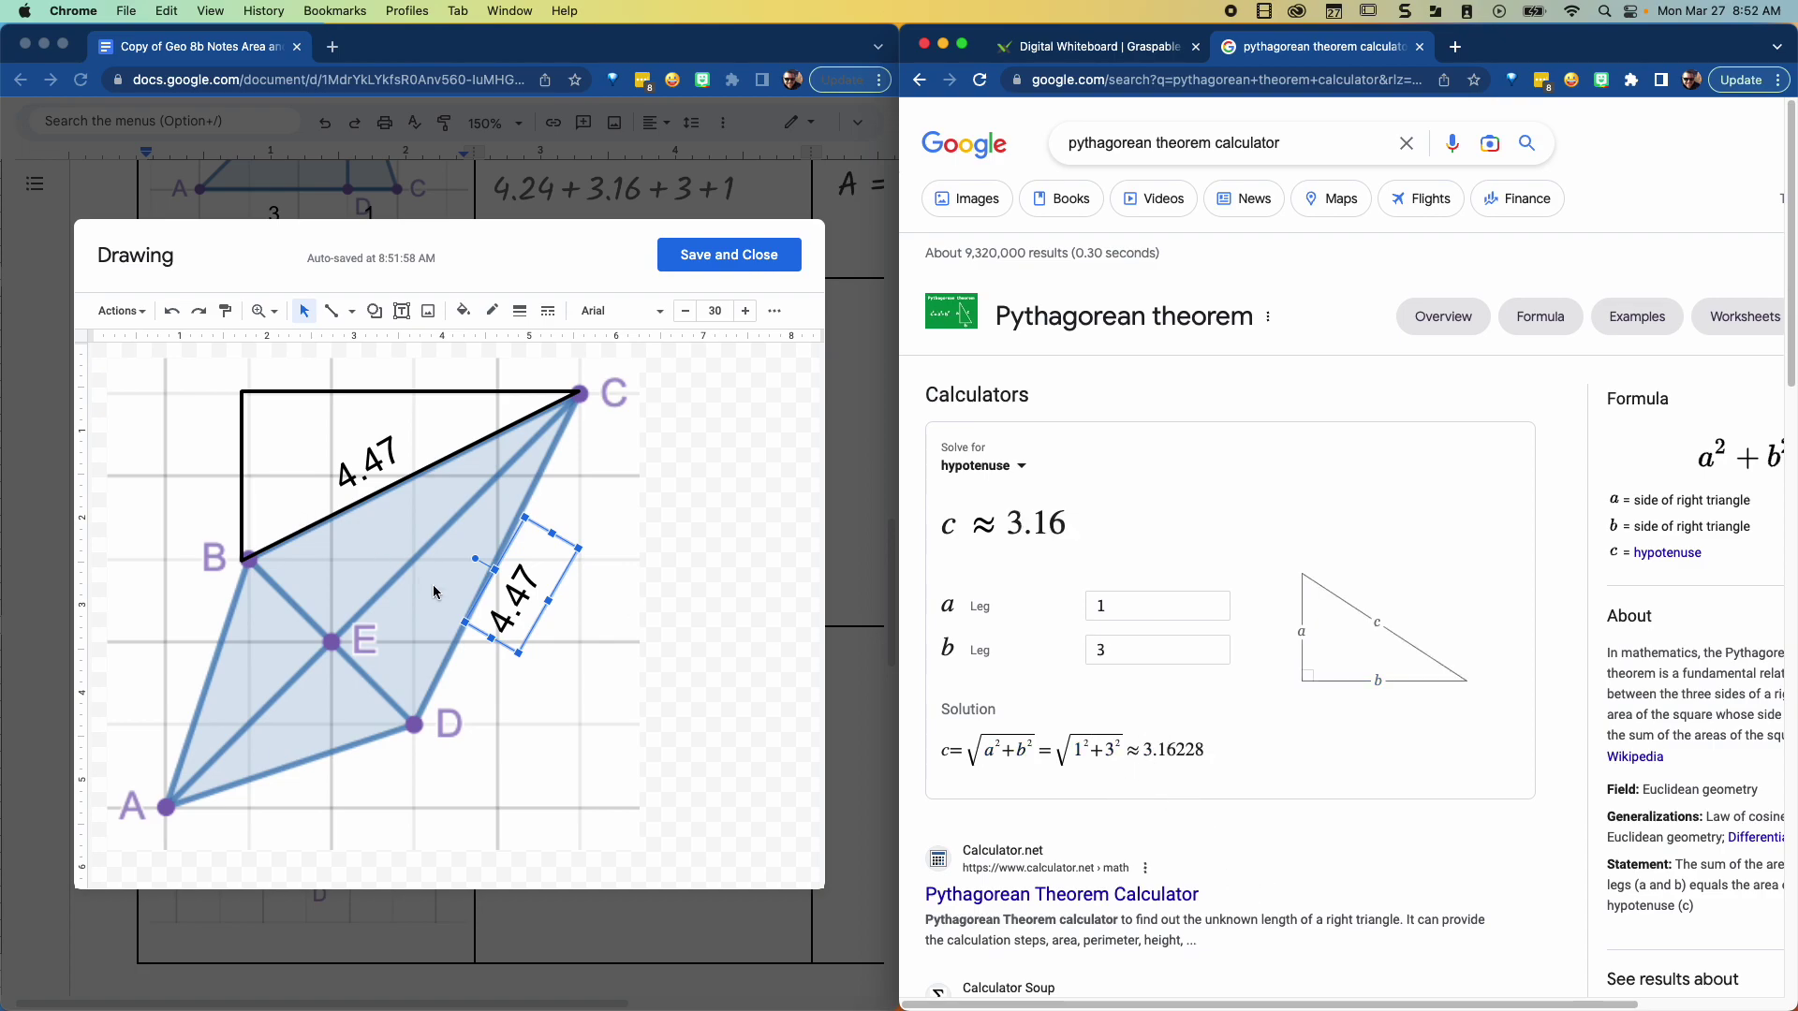
# Step: Duplicate the 4.47 label, retype it as 3.16, and place it along sides AD and AB
pyautogui.click(567, 545)
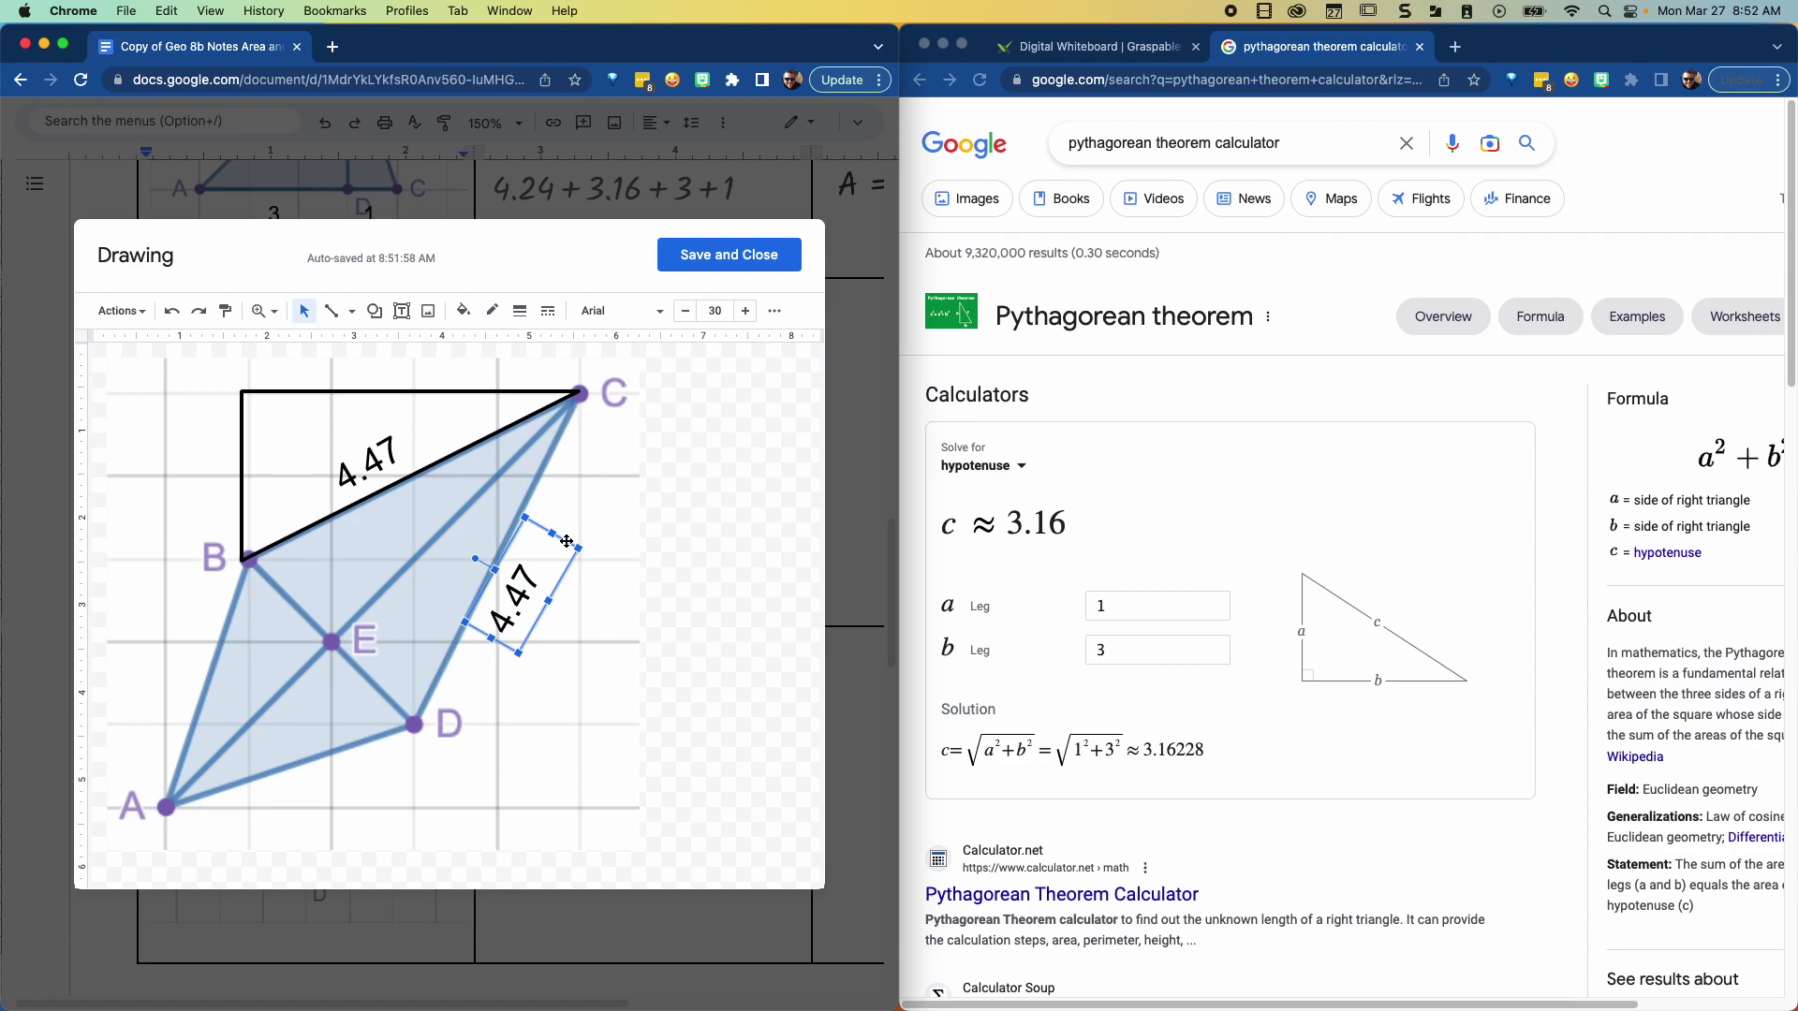
pyautogui.press('super+d')
pyautogui.moveTo(576, 555); pyautogui.dragTo(298, 754)
pyautogui.doubleClick(296, 787)
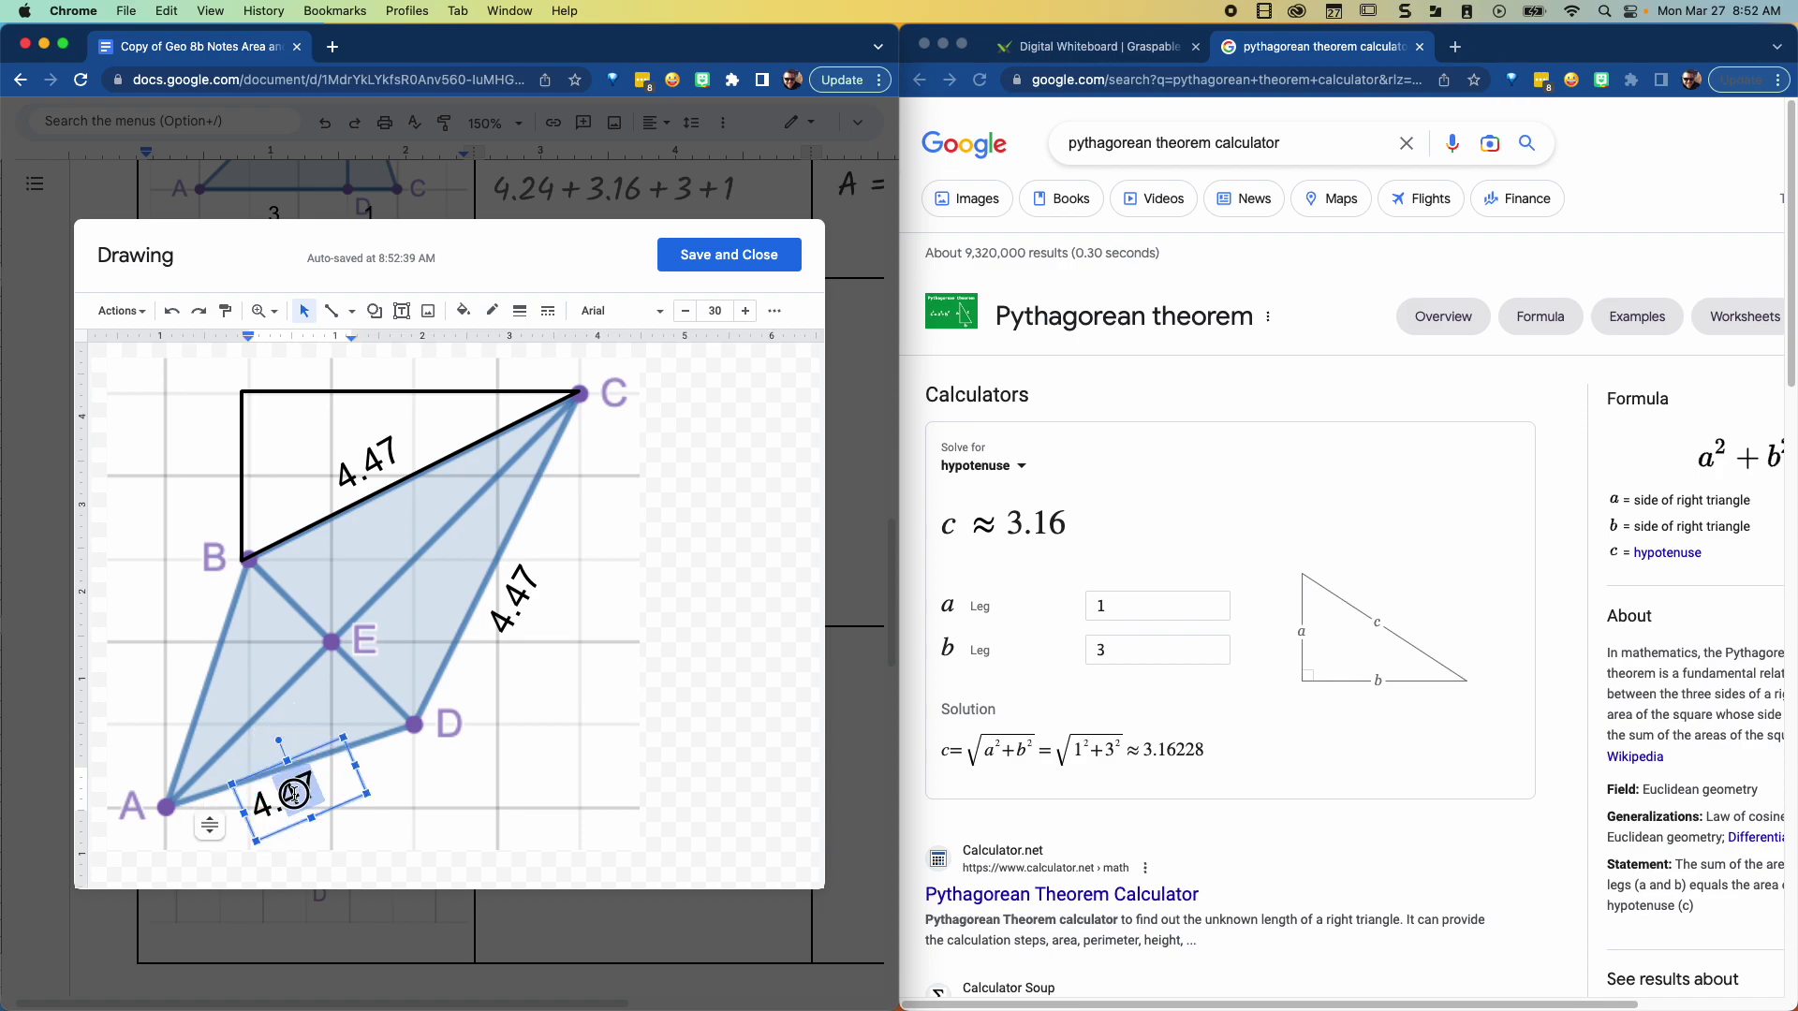
pyautogui.write('3.16')
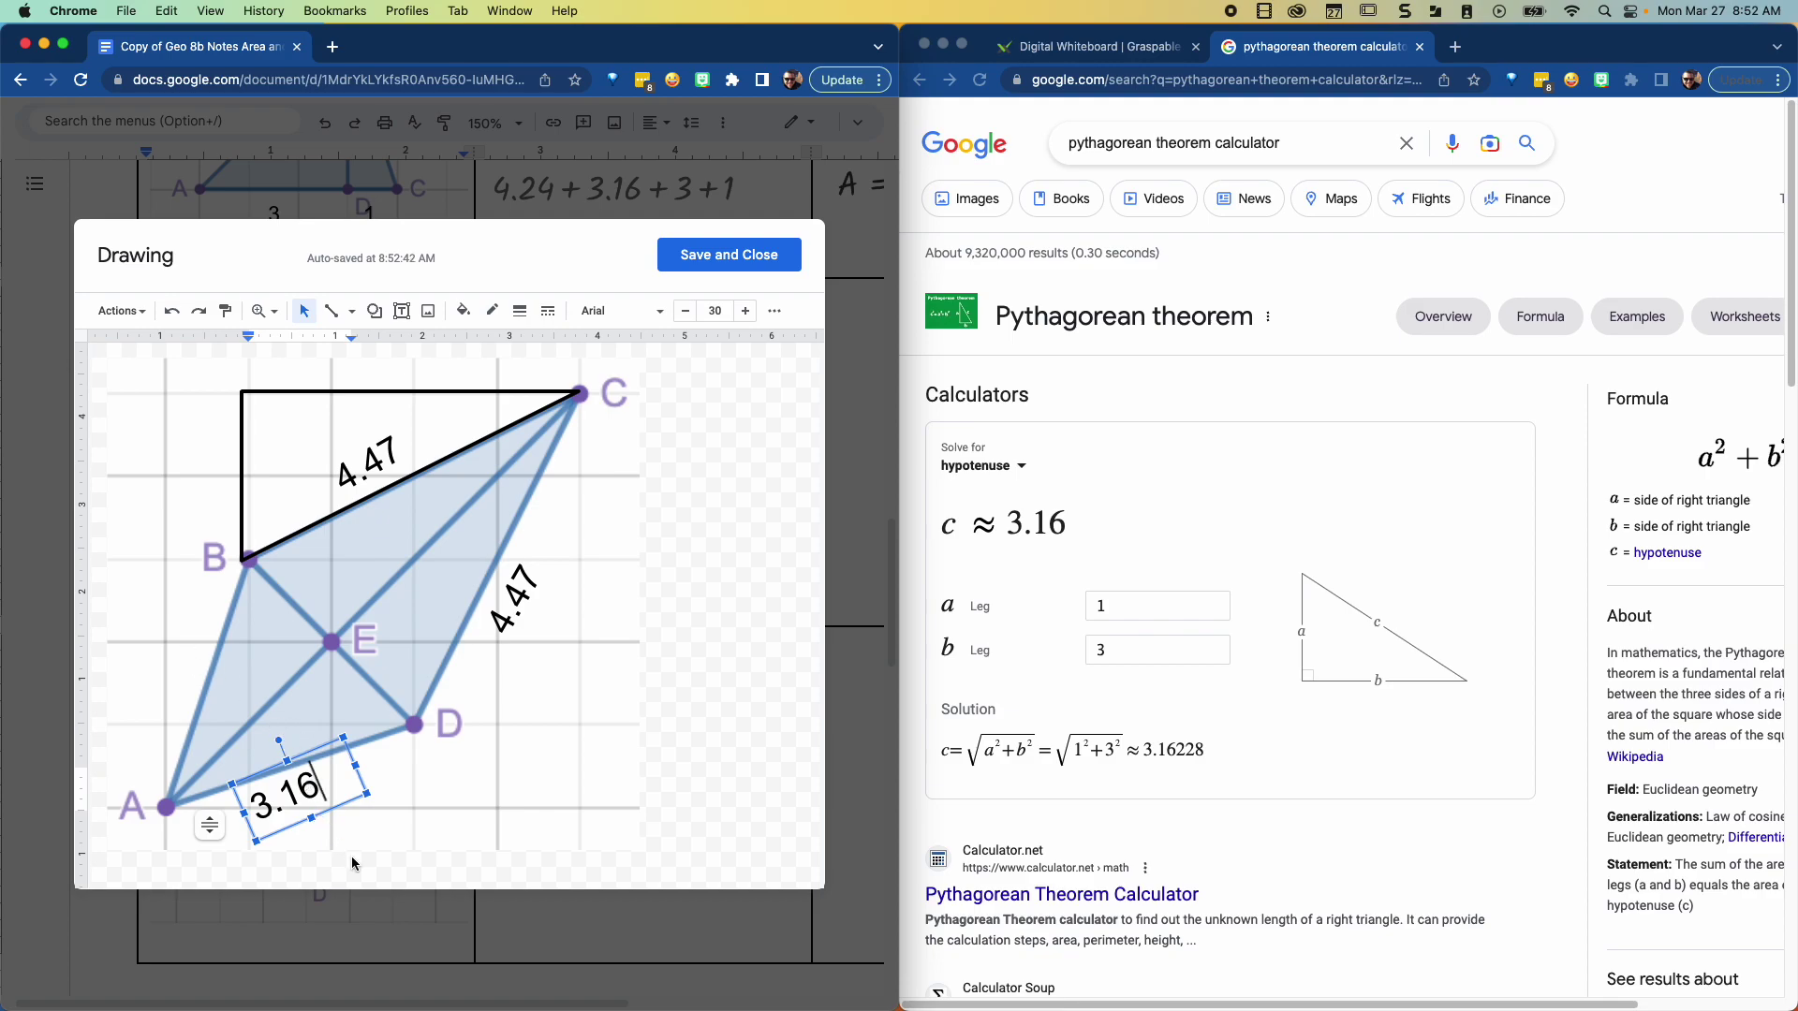
pyautogui.click(311, 751)
pyautogui.moveTo(311, 751); pyautogui.dragTo(143, 629)
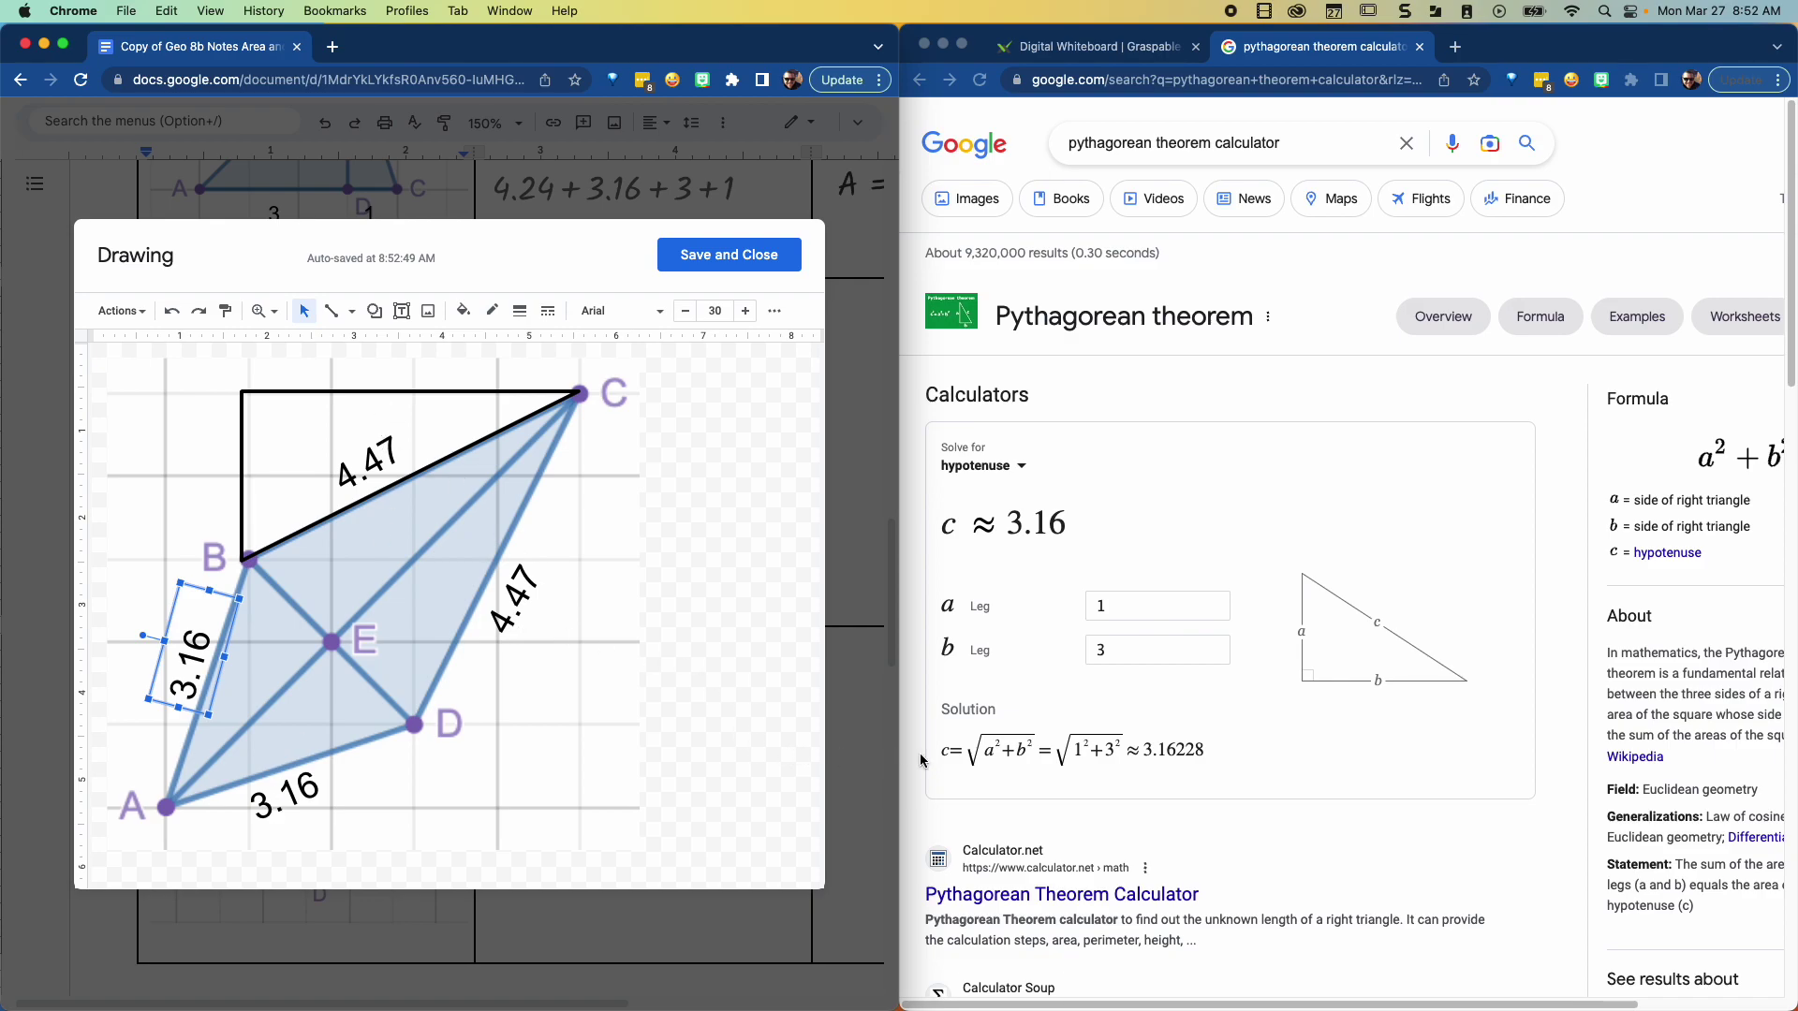
# Step: Save the drawing, then paste the 4.47 calculator screenshot into the Kite perimeter cell and shrink it
pyautogui.click(774, 251)
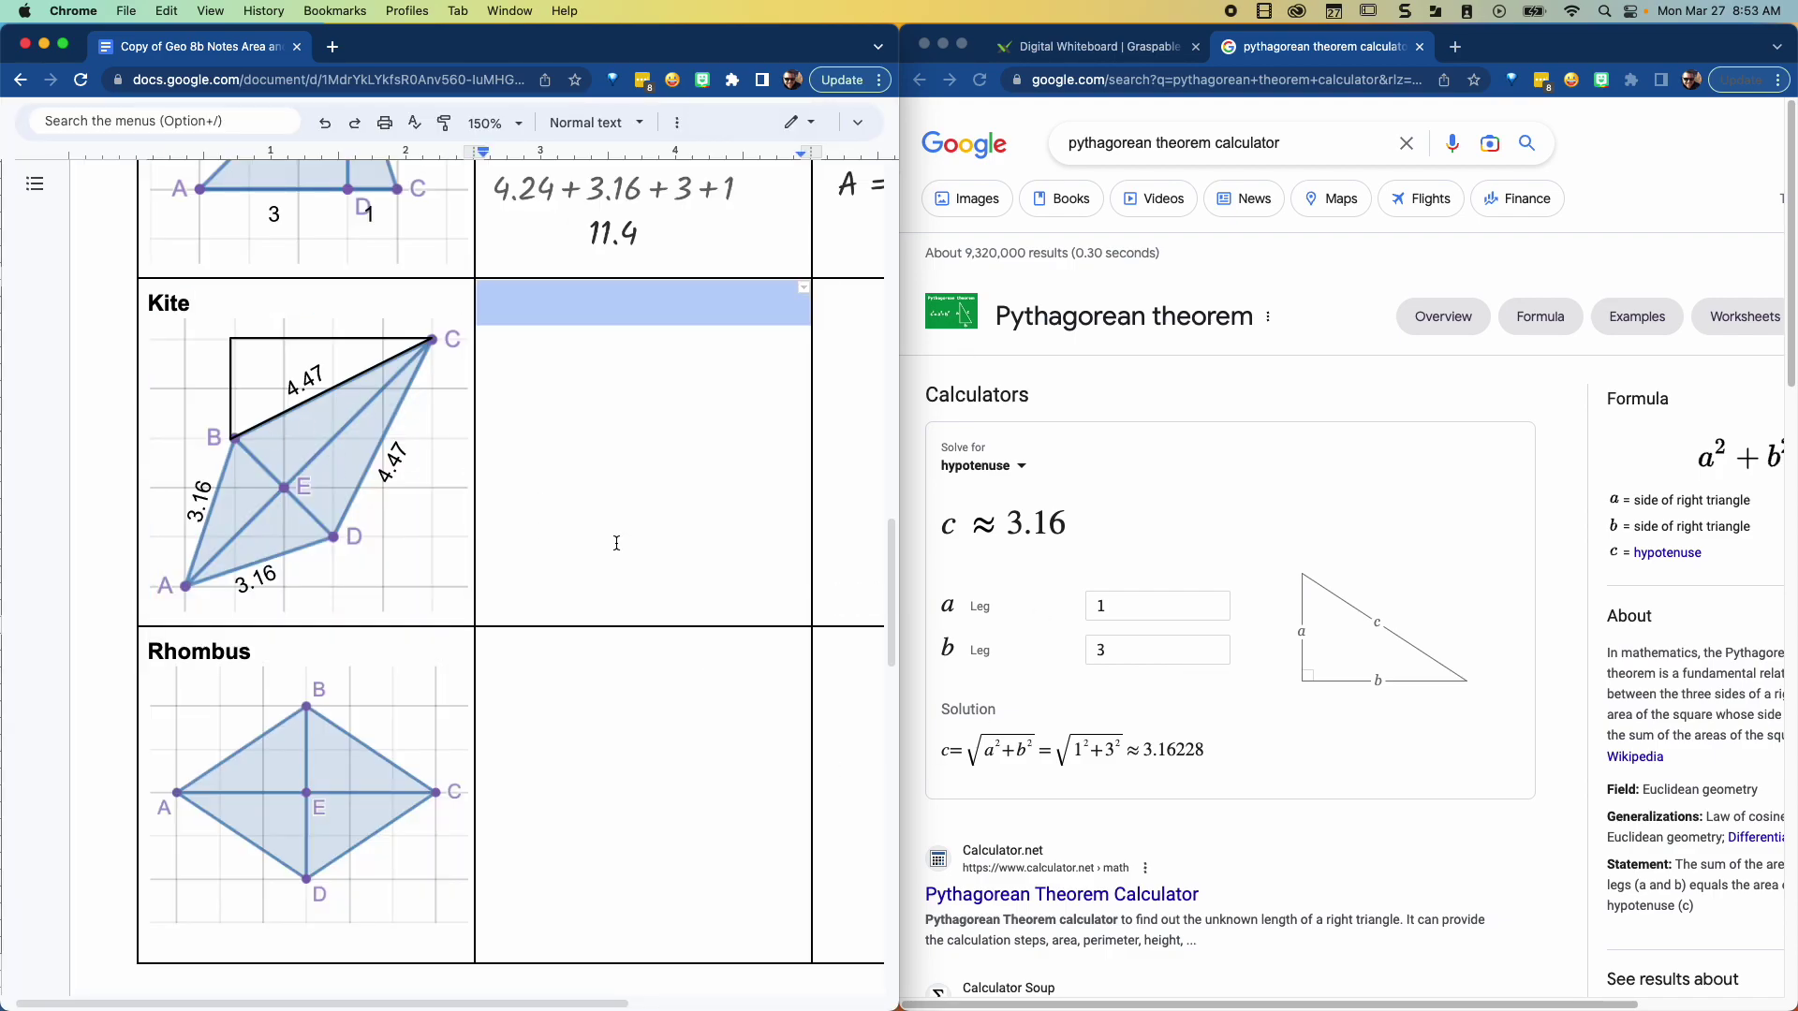
pyautogui.click(651, 385)
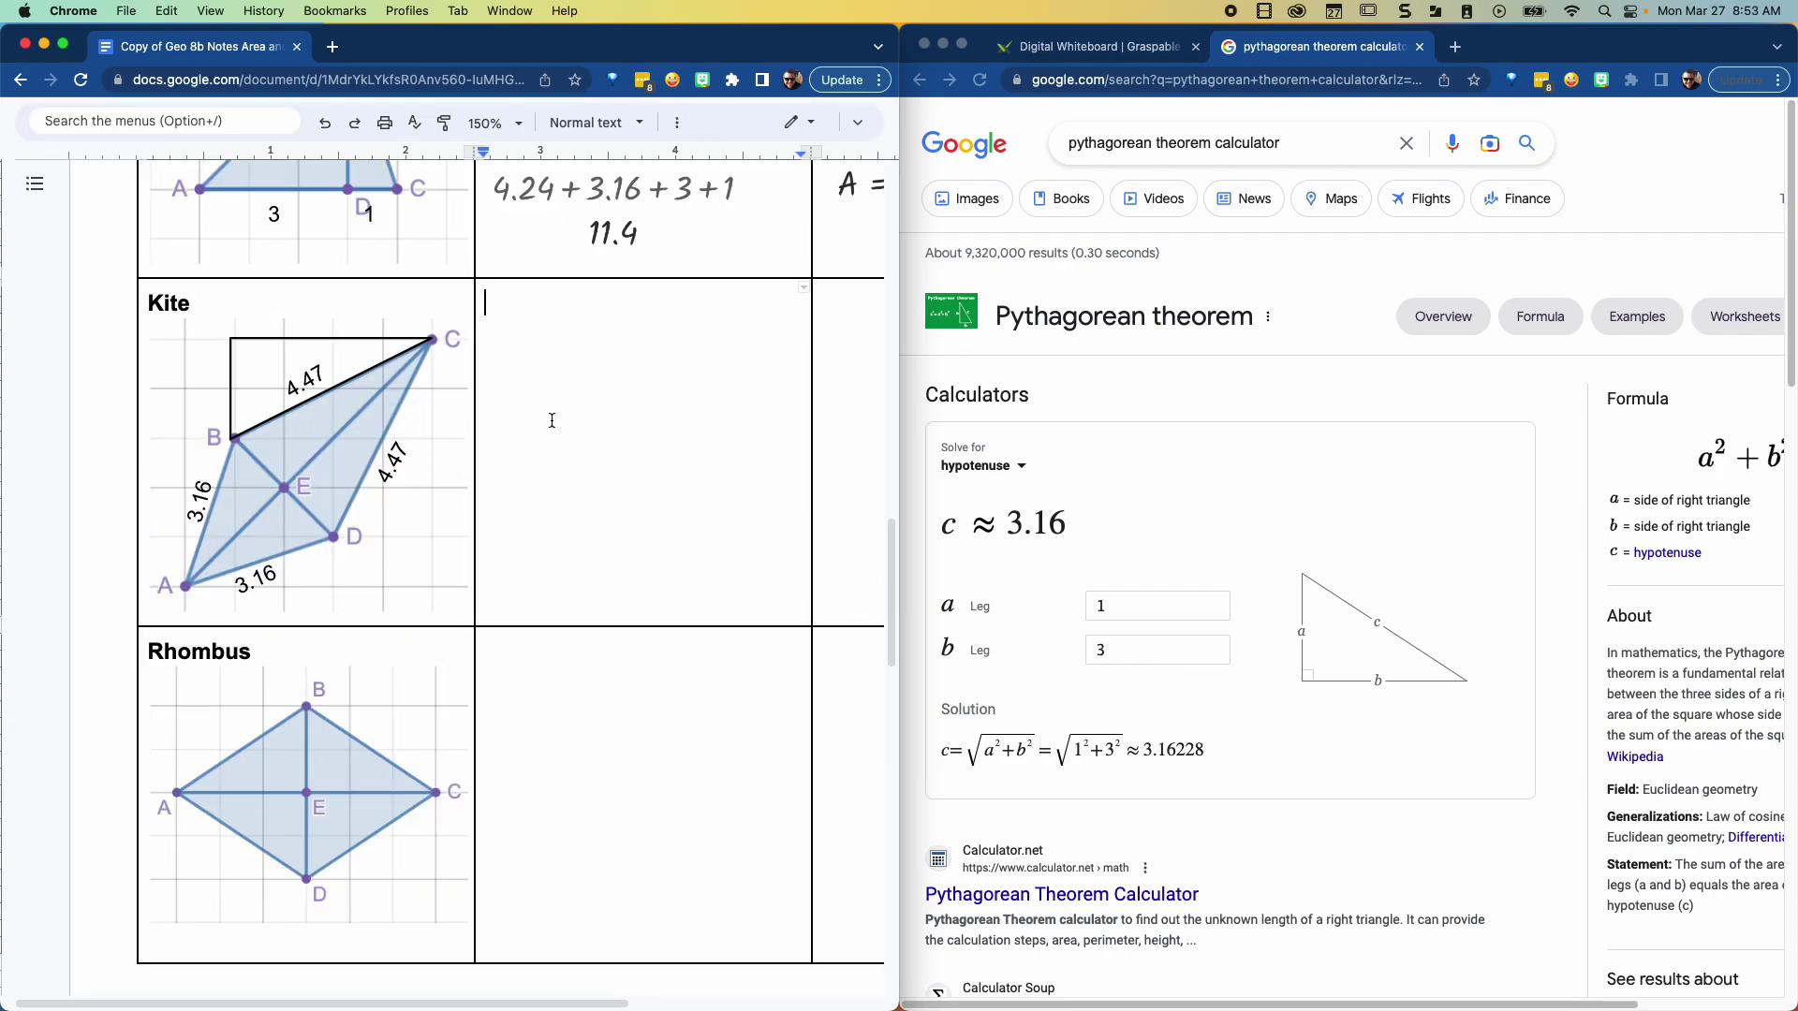
pyautogui.press('cmd+v')
pyautogui.click(726, 590)
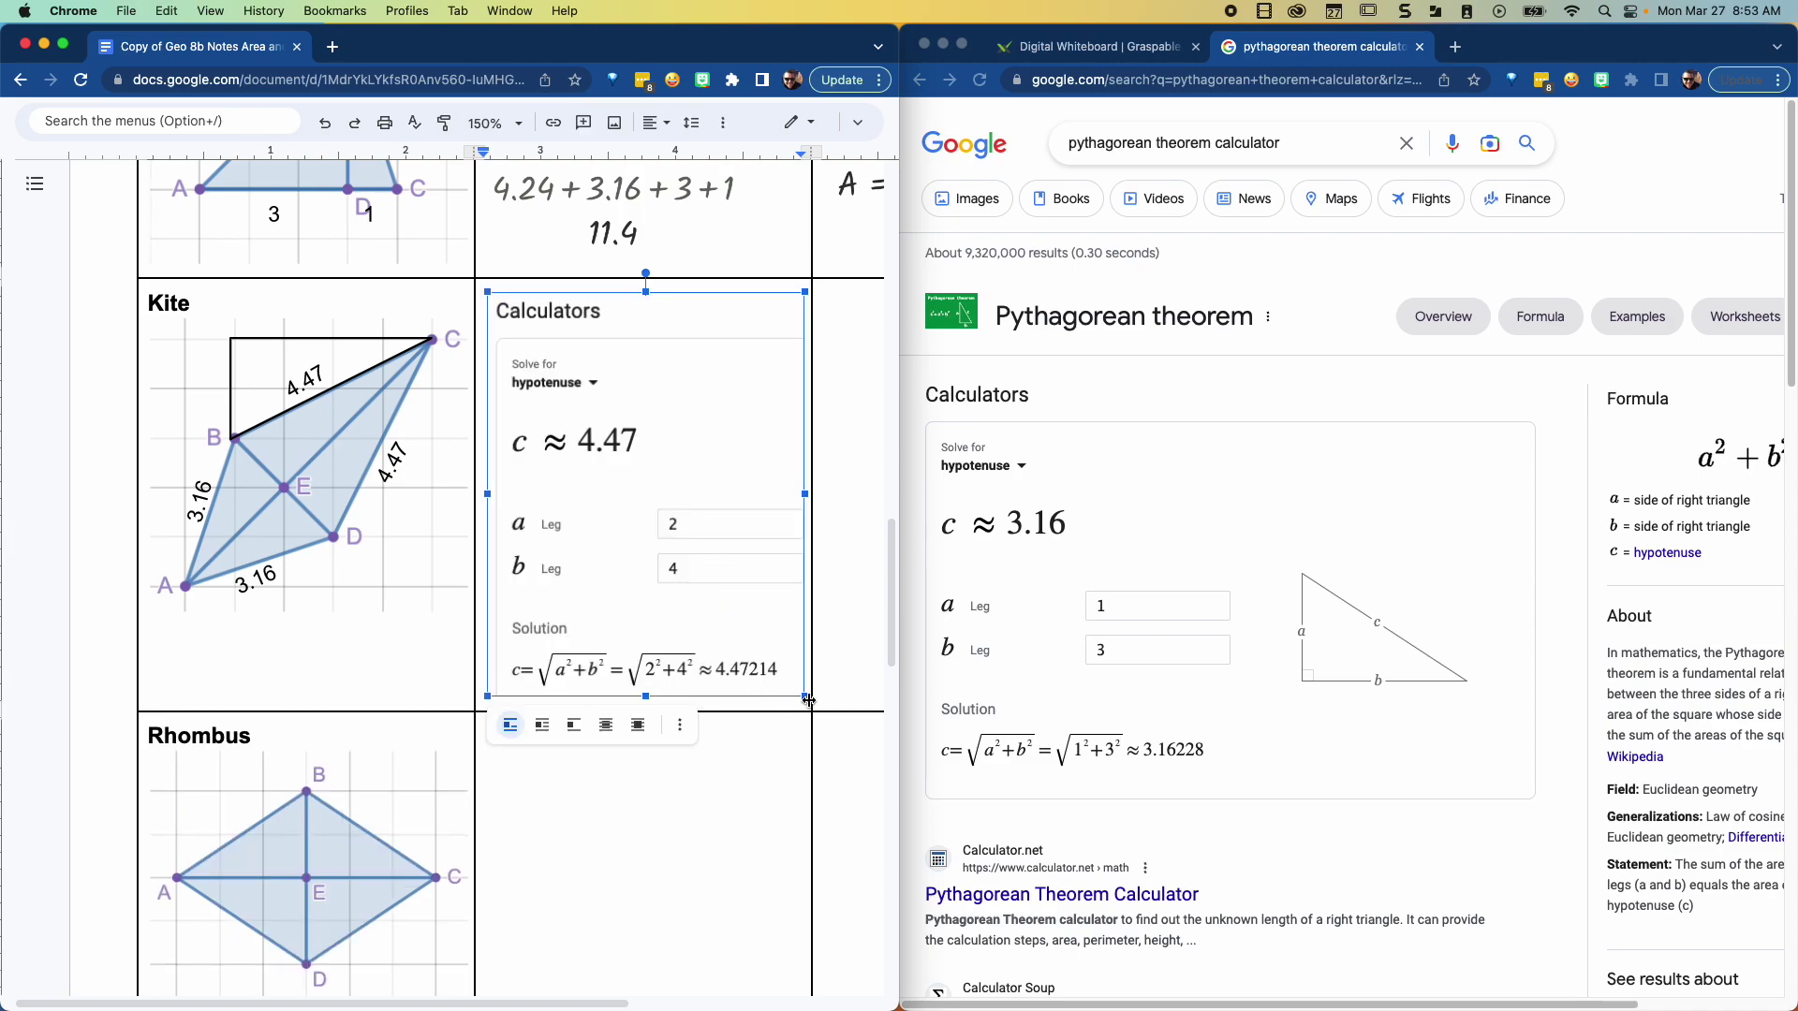
pyautogui.moveTo(704, 608); pyautogui.dragTo(633, 478)
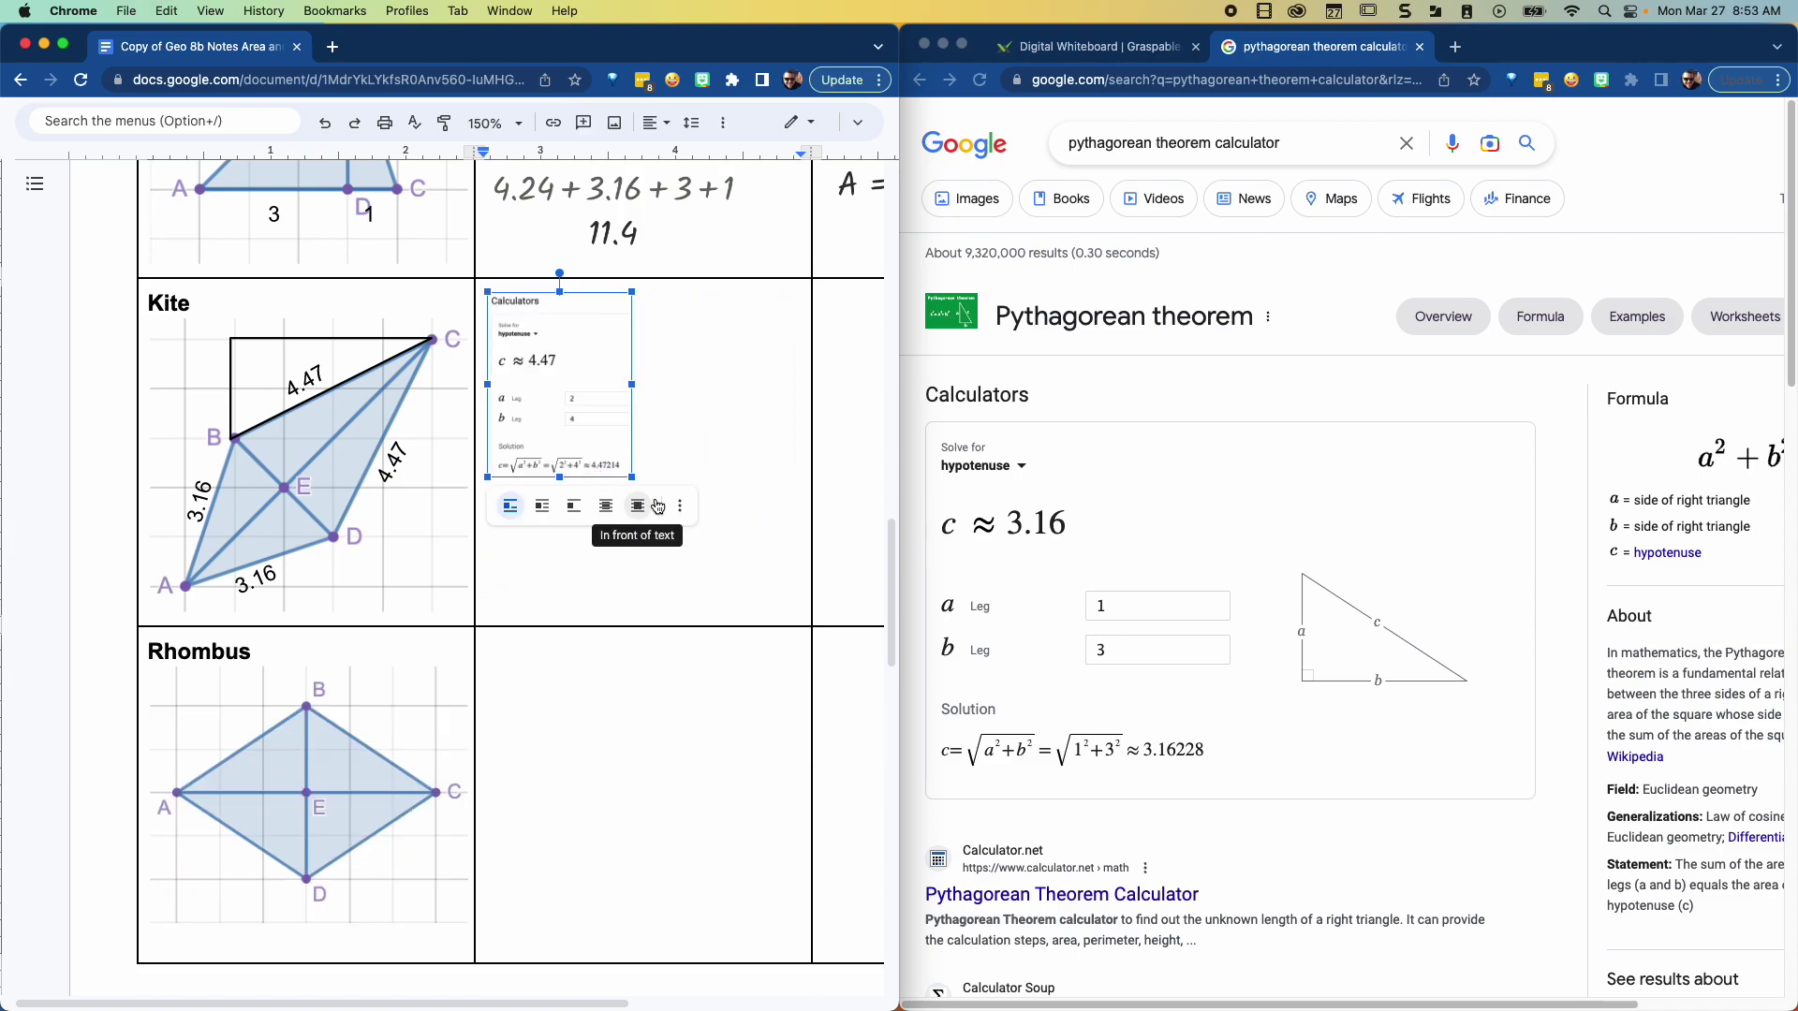
# Step: Copy the Triangle row's 3.16 and 4.24 calculator images into the Kite cell
pyautogui.scroll(5, 730, 345)
pyautogui.click(729, 345)
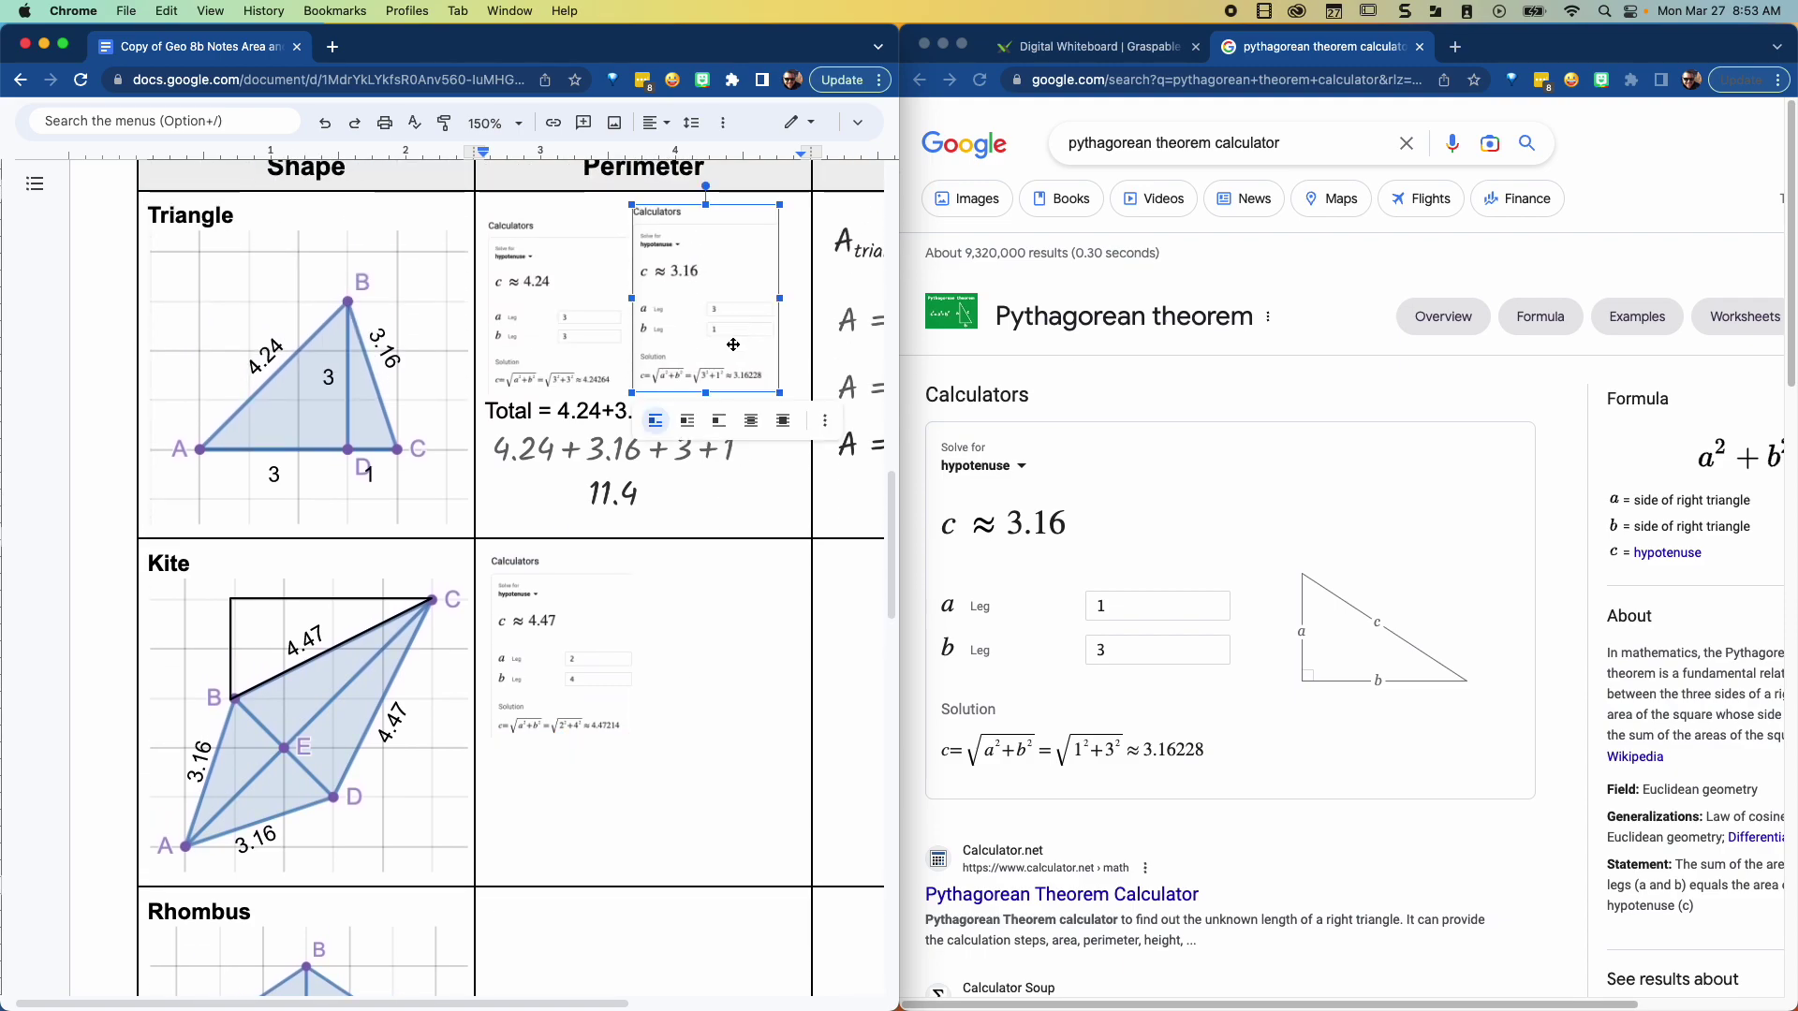
pyautogui.press('cmd+c')
pyautogui.click(742, 691)
pyautogui.press('cmd+v')
pyautogui.click(730, 296)
pyautogui.click(754, 646)
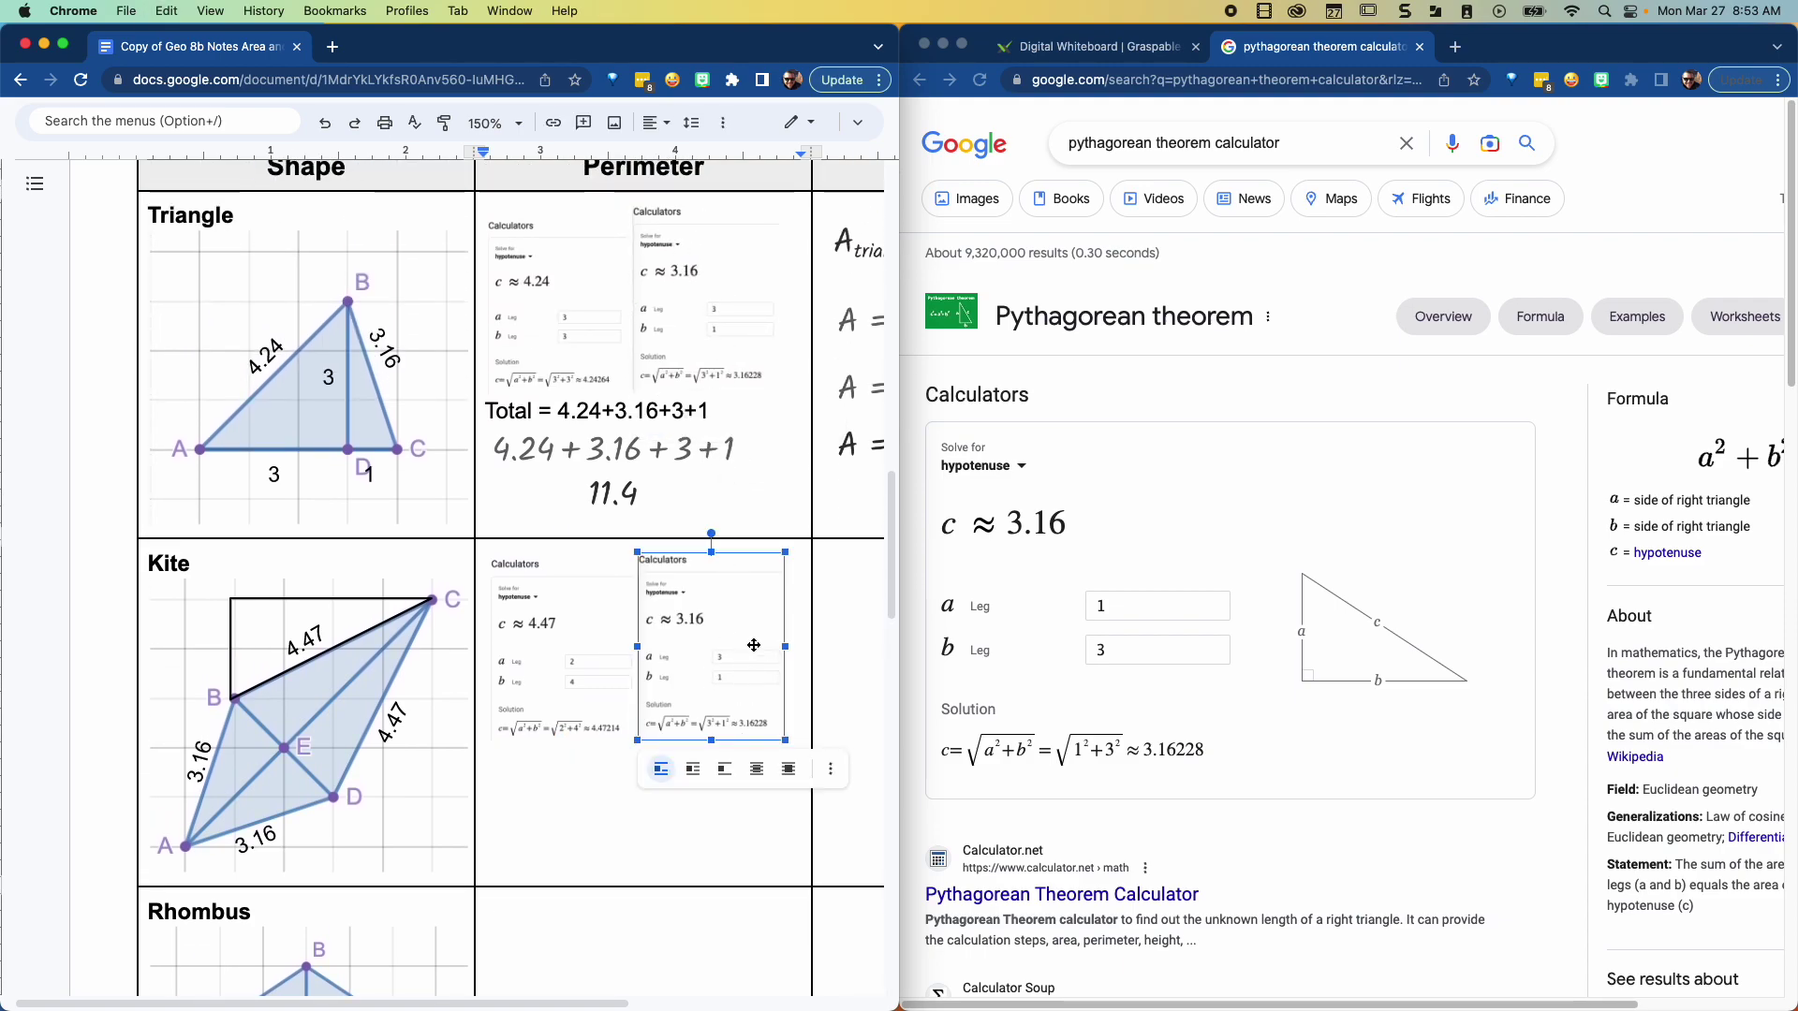
pyautogui.click(795, 728)
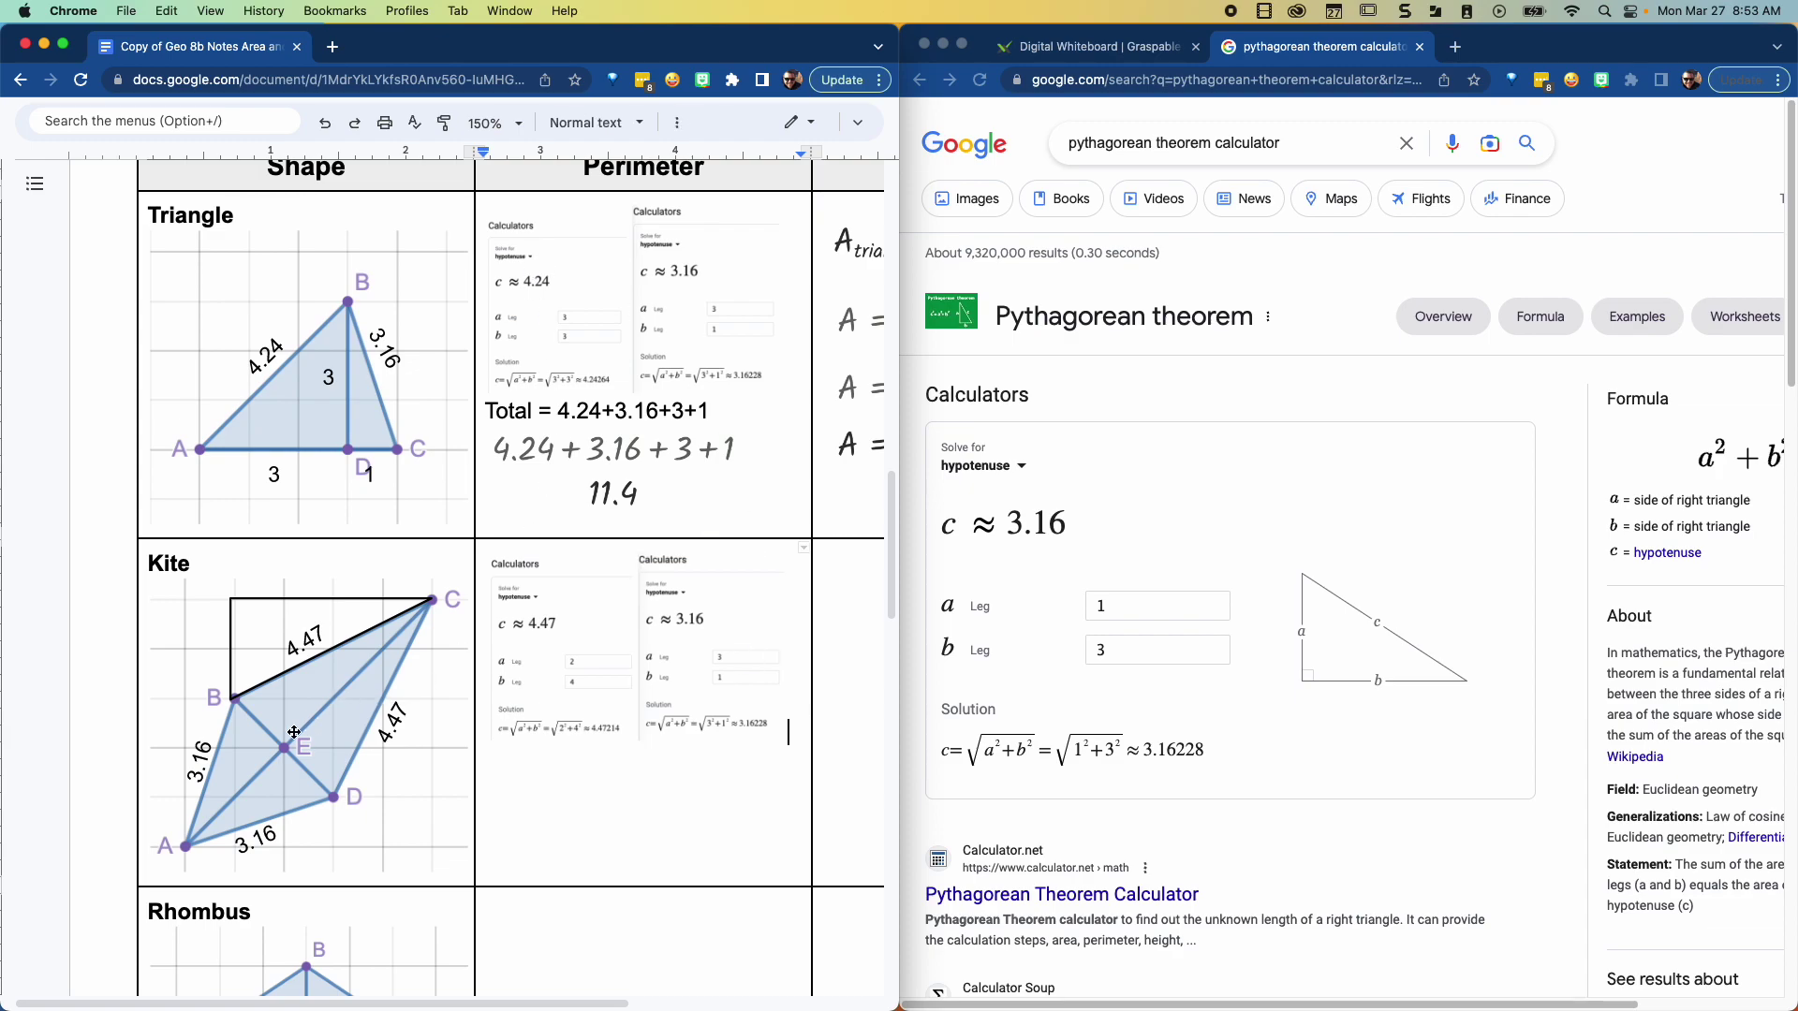
pyautogui.click(536, 342)
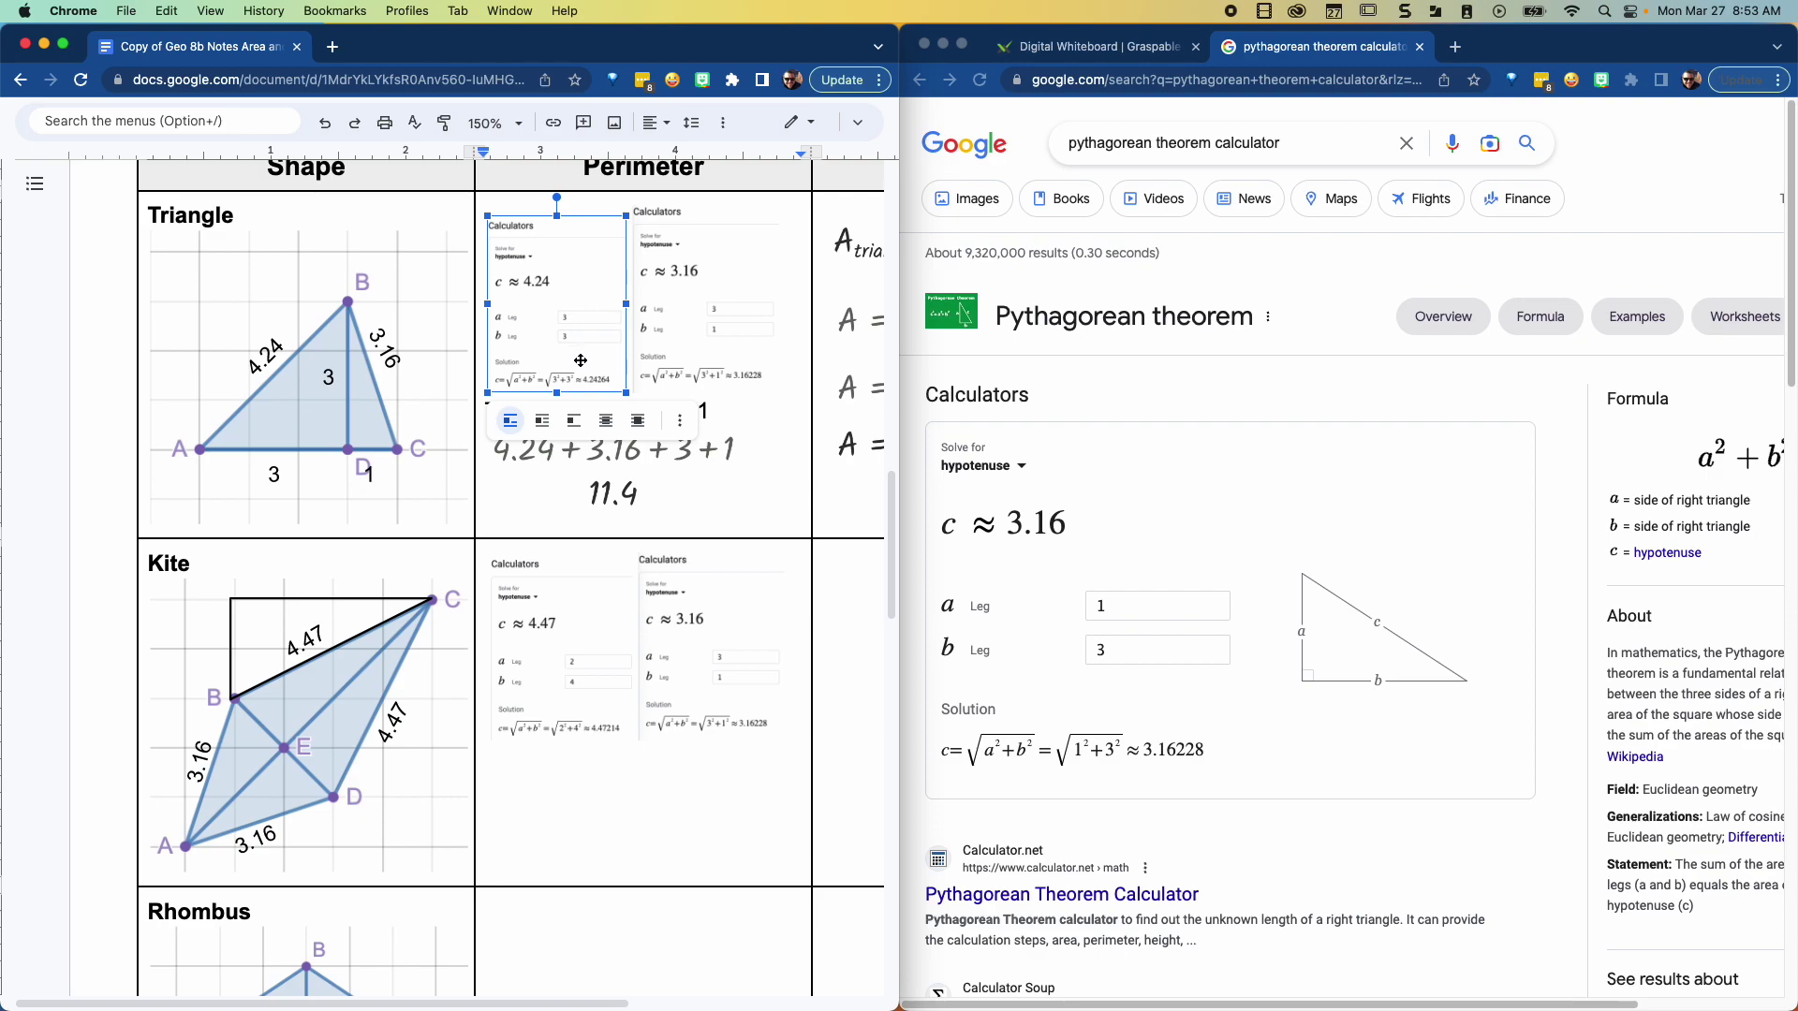
pyautogui.click(793, 714)
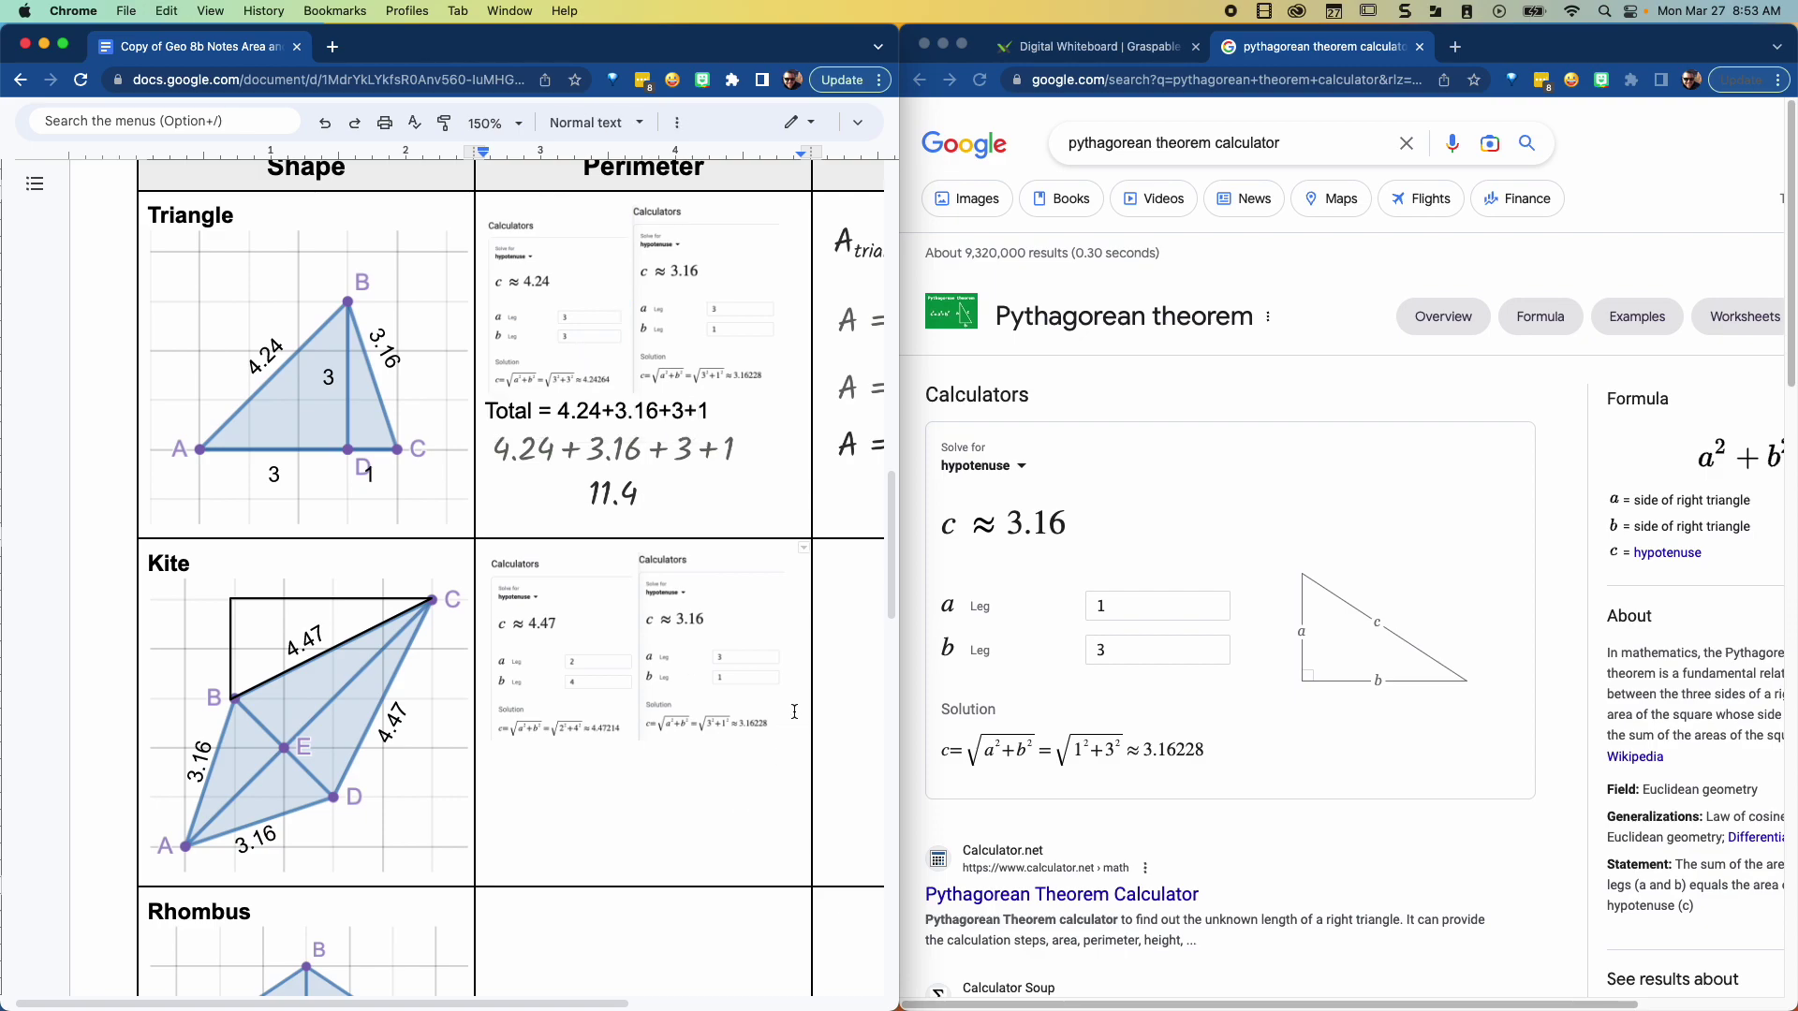
pyautogui.press('super+v')
# Step: Shrink the 4.47, 3.16 and 4.24 screenshots, delete the extra 4.24, and reopen the kite drawing
pyautogui.click(598, 685)
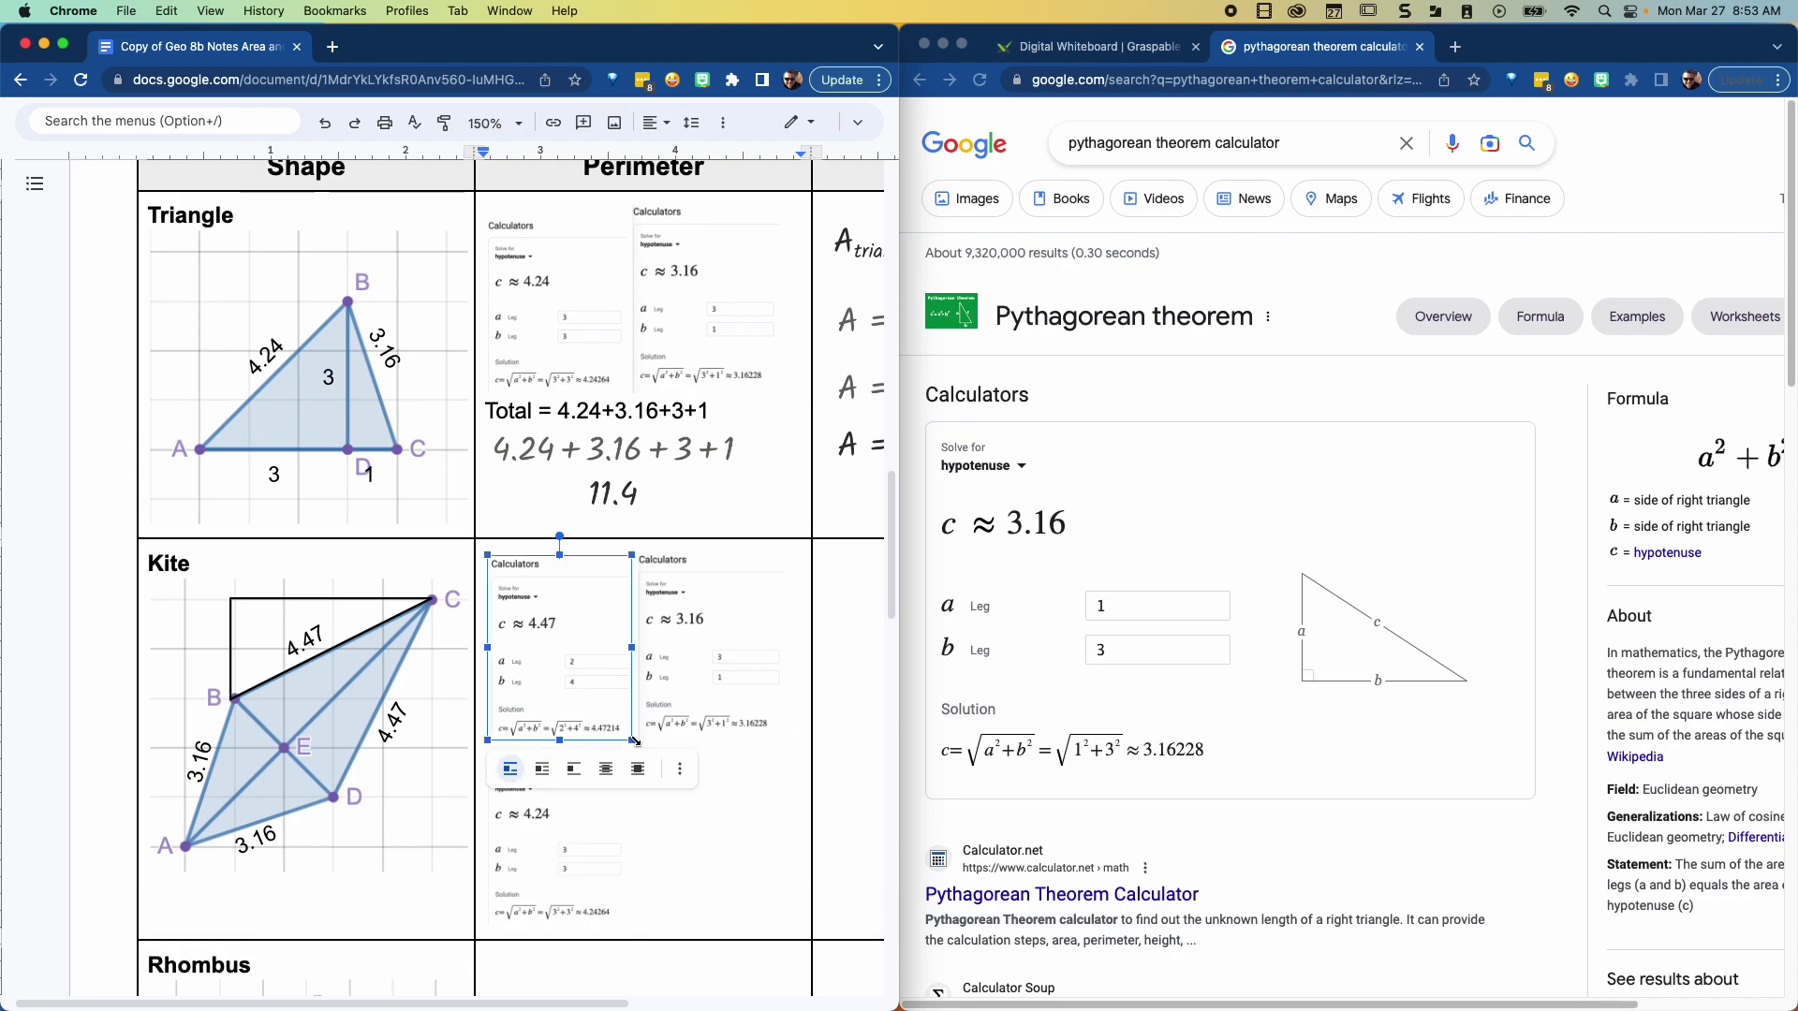
pyautogui.moveTo(638, 744); pyautogui.dragTo(607, 718)
pyautogui.click(728, 732)
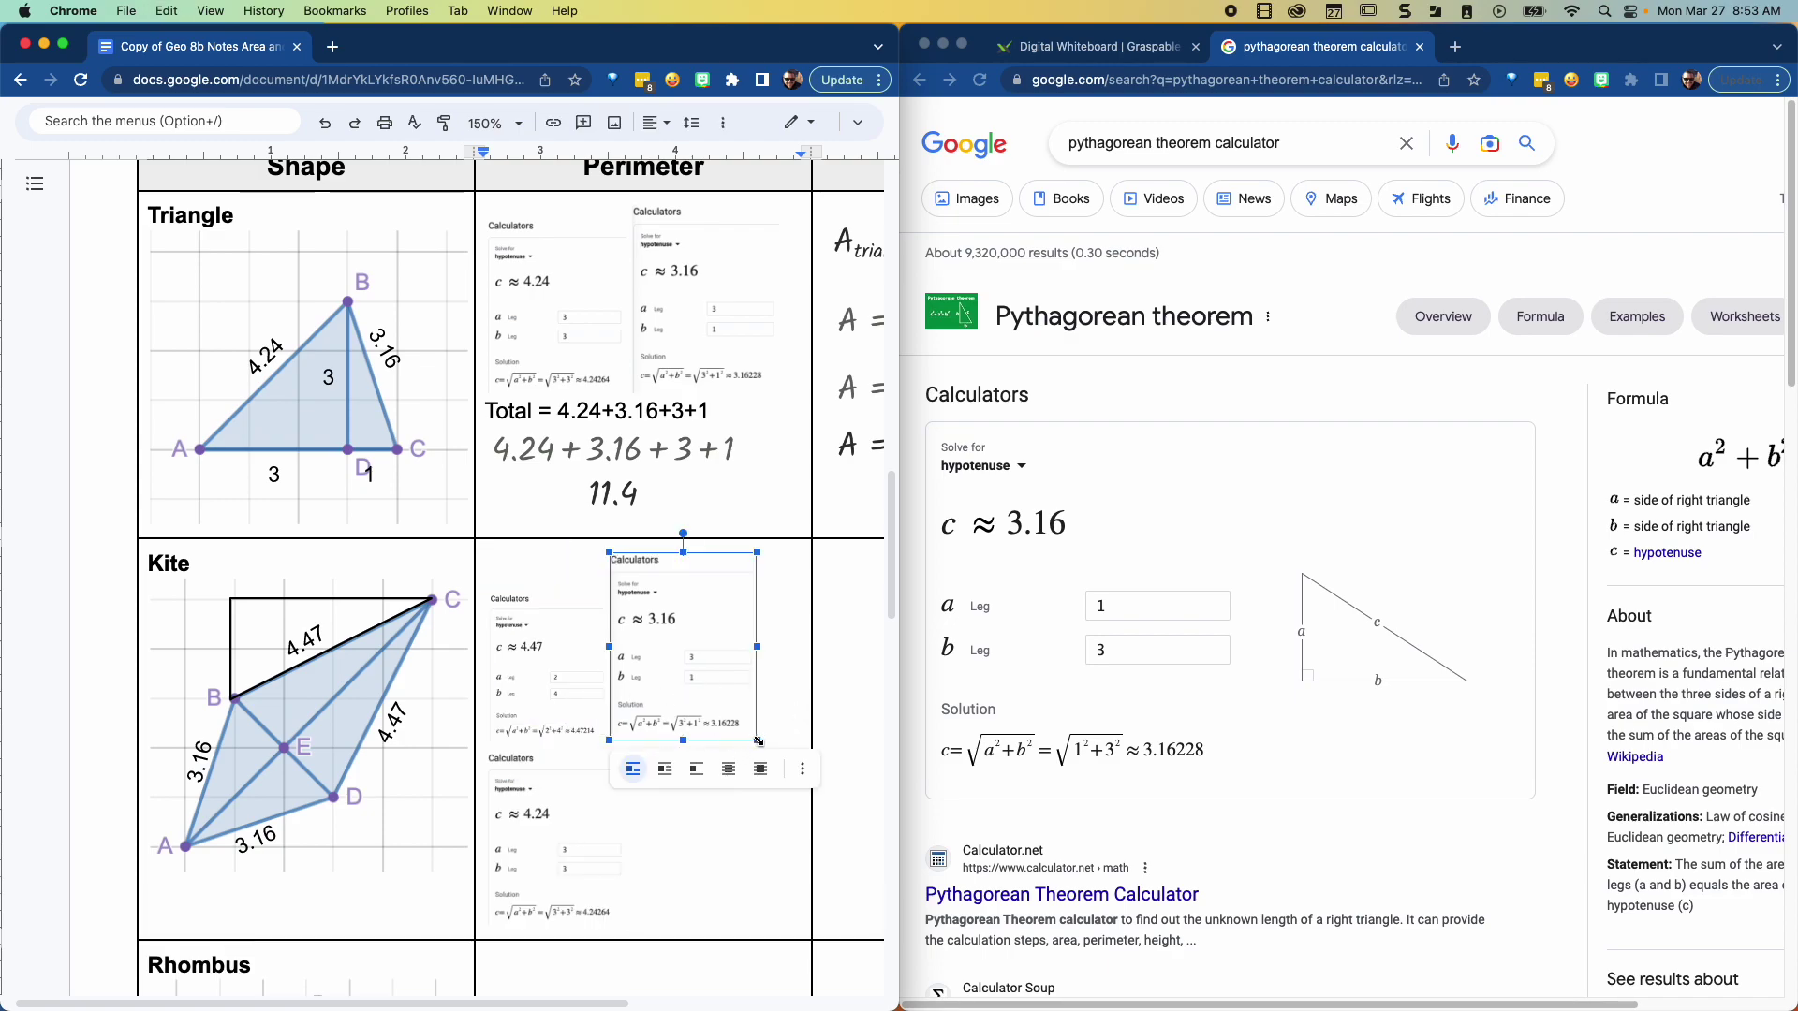
pyautogui.moveTo(759, 742); pyautogui.dragTo(740, 708)
pyautogui.click(555, 845)
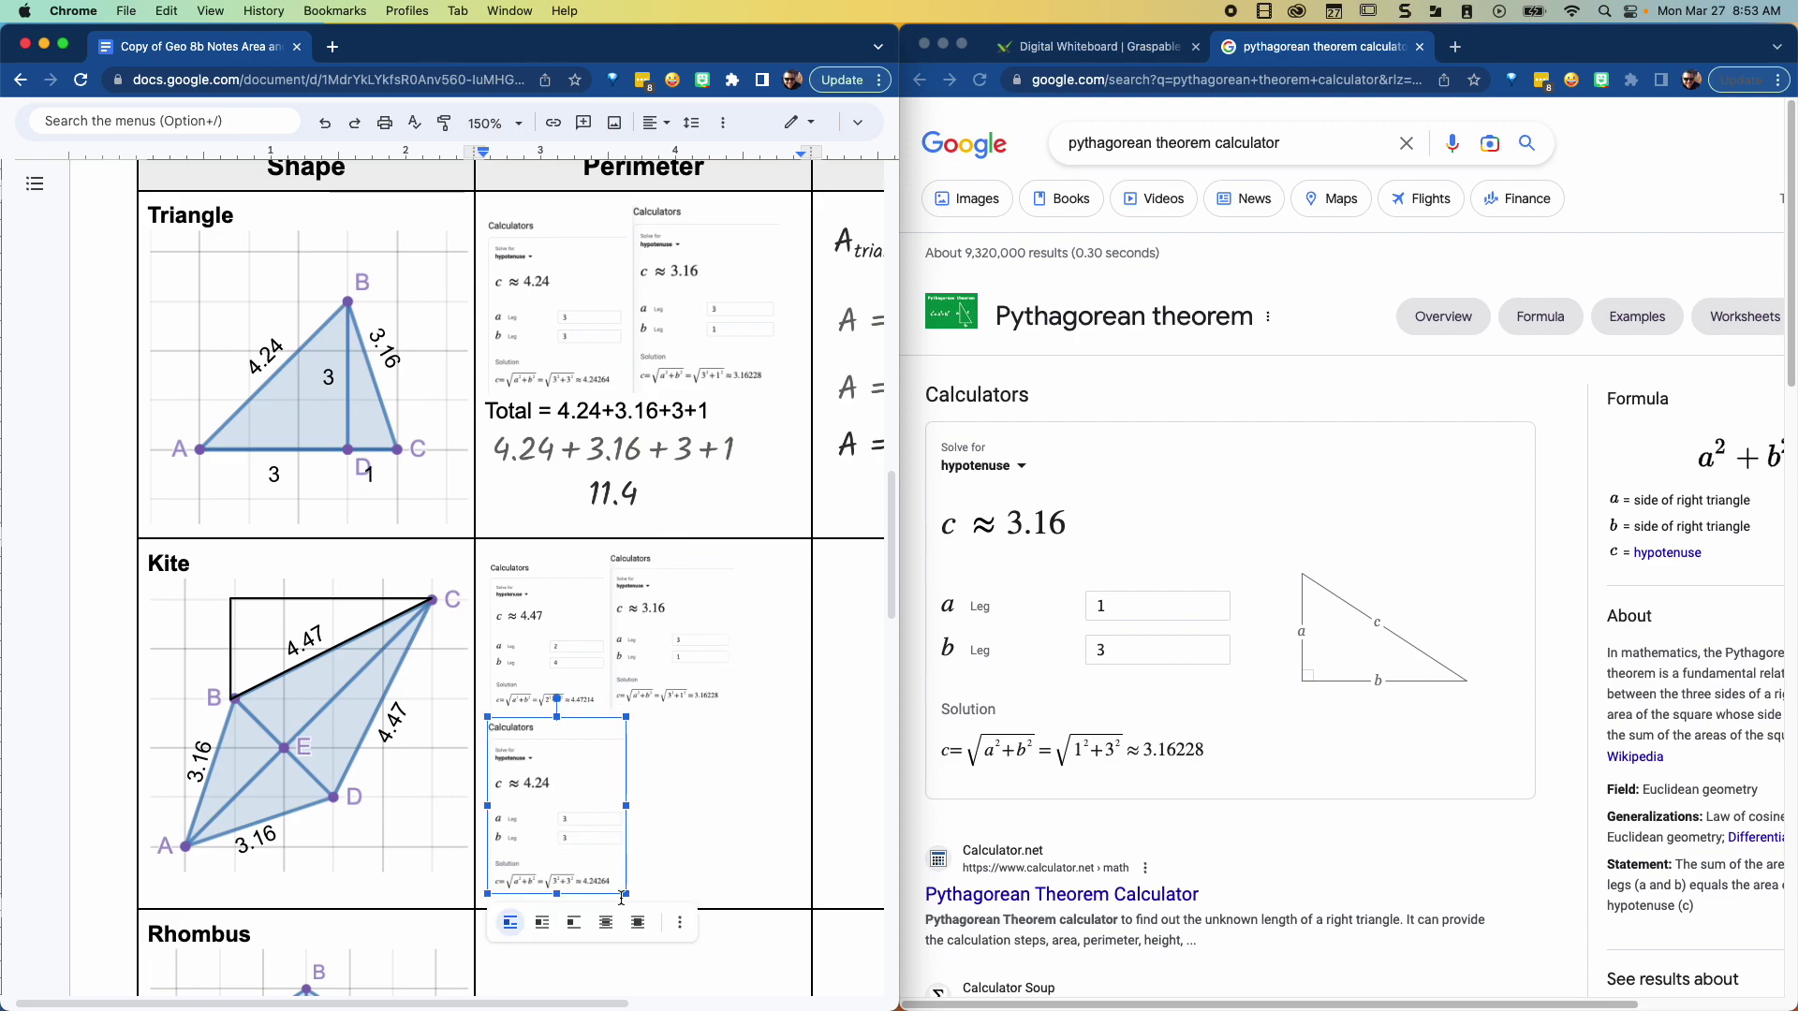
pyautogui.moveTo(624, 895); pyautogui.dragTo(605, 863)
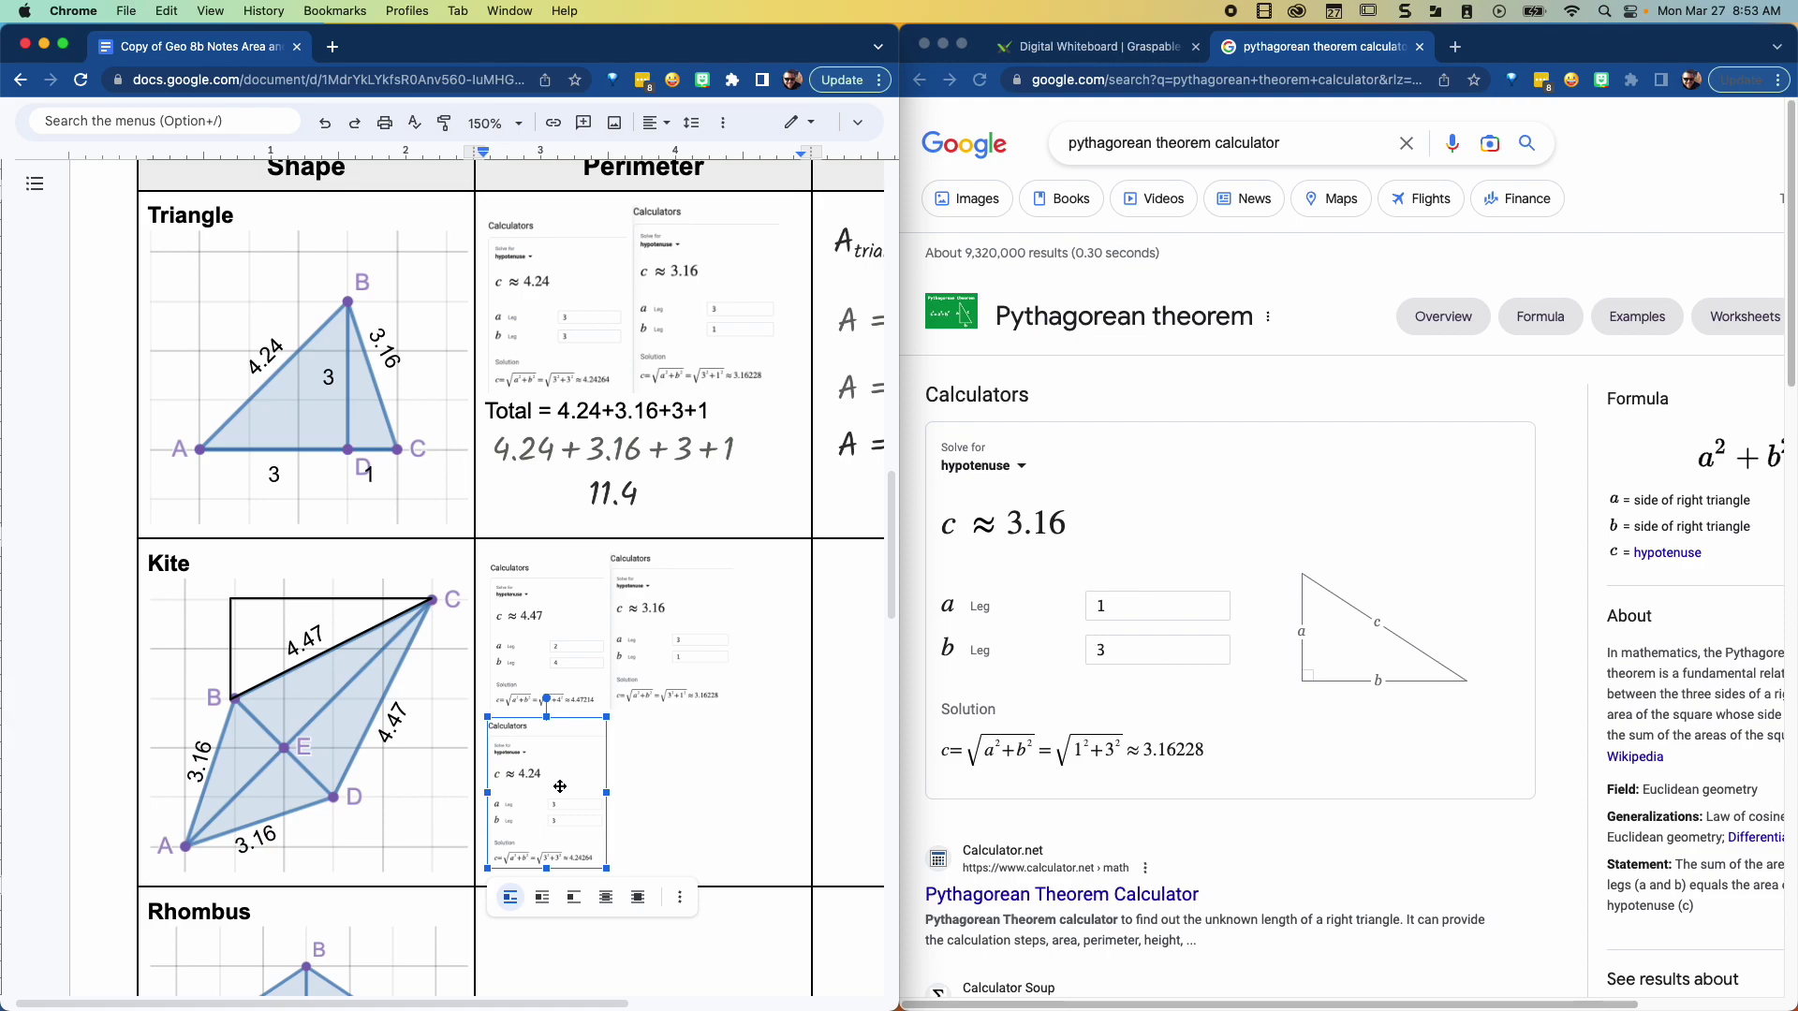
pyautogui.press('BackSpace')
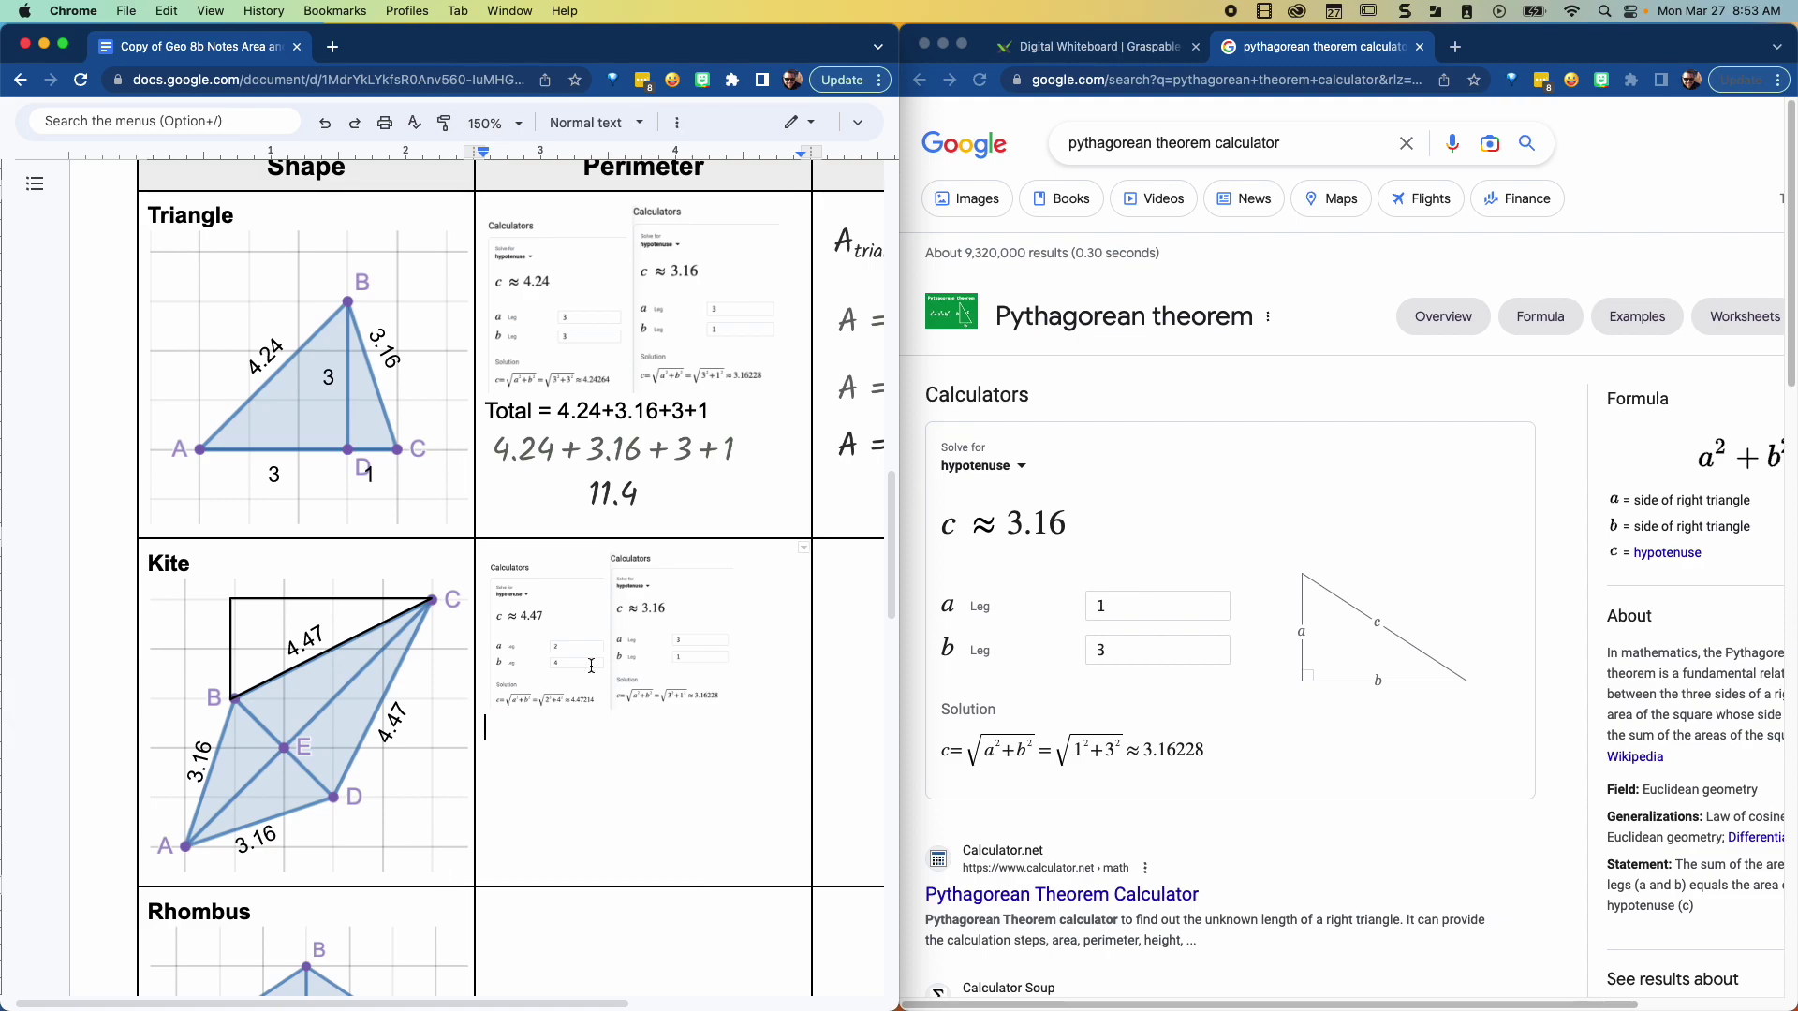
pyautogui.click(363, 728)
pyautogui.click(201, 901)
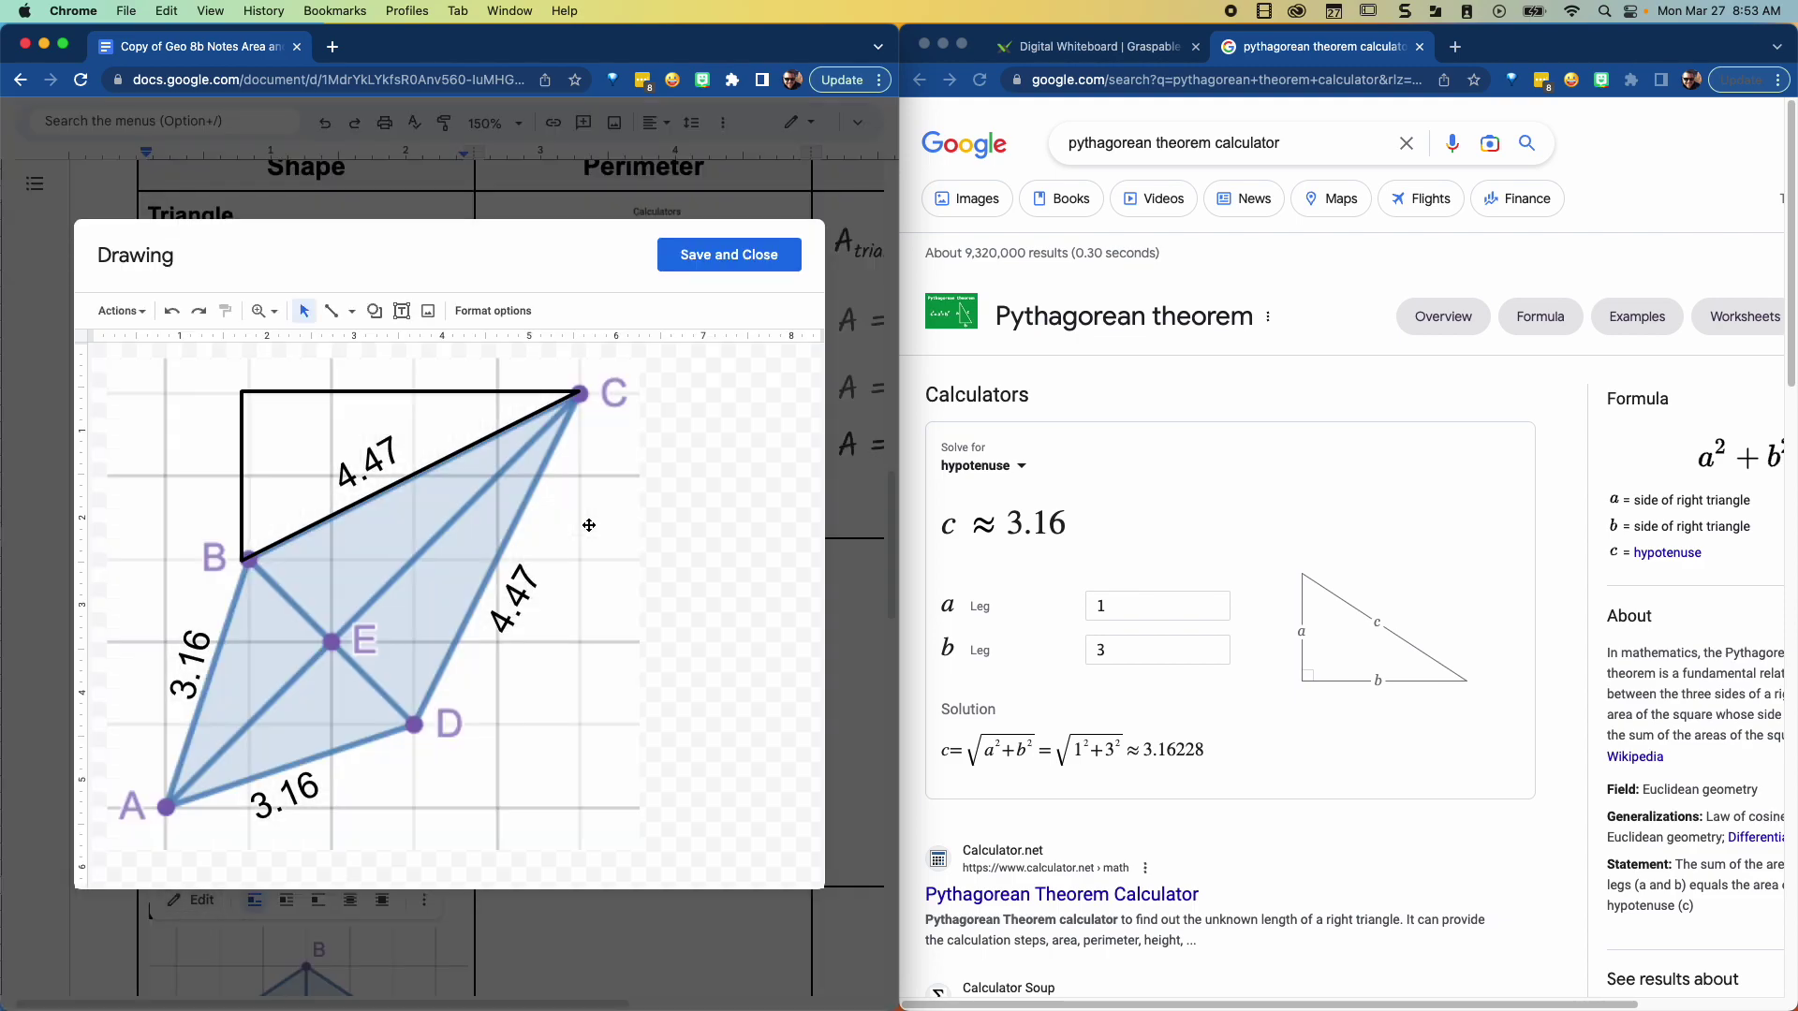
# Step: Stretch the right triangle down to point A and enter legs 5 and 5 in the calculator
pyautogui.click(441, 391)
pyautogui.moveTo(242, 561); pyautogui.dragTo(169, 807)
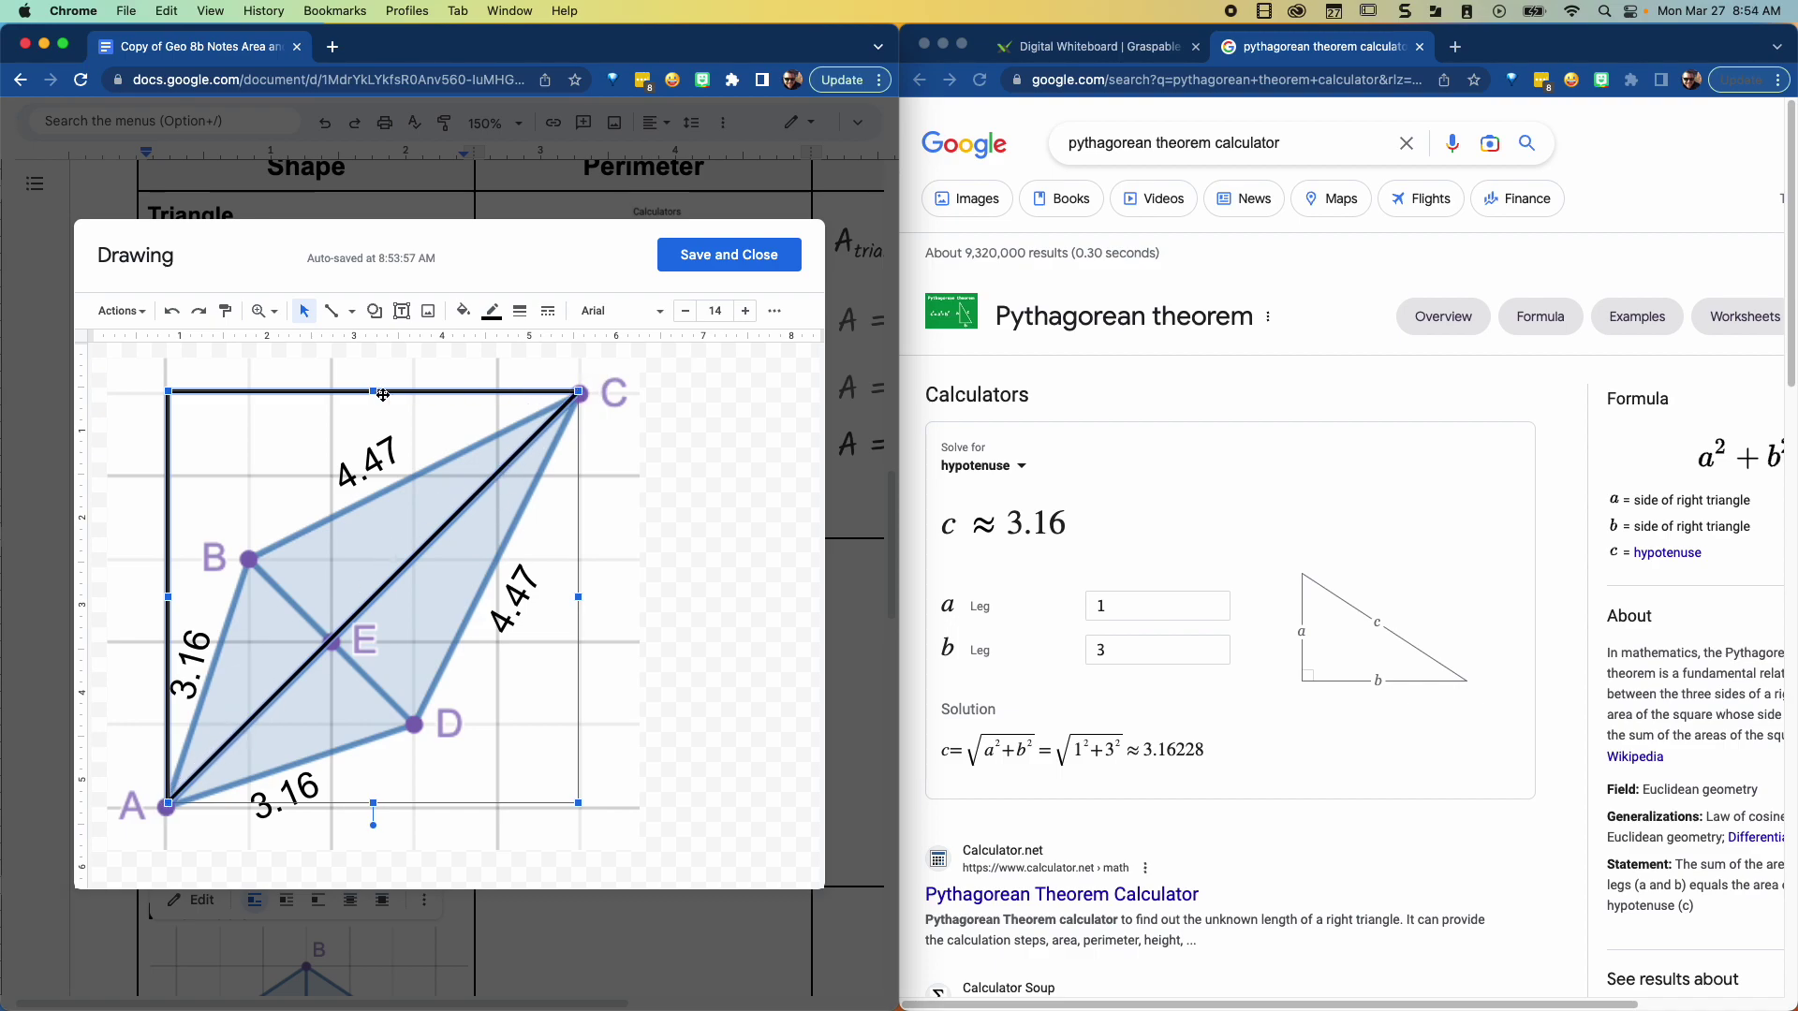
pyautogui.moveTo(1114, 609); pyautogui.dragTo(1070, 616)
pyautogui.write('5')
pyautogui.doubleClick(1096, 651)
pyautogui.write('5')
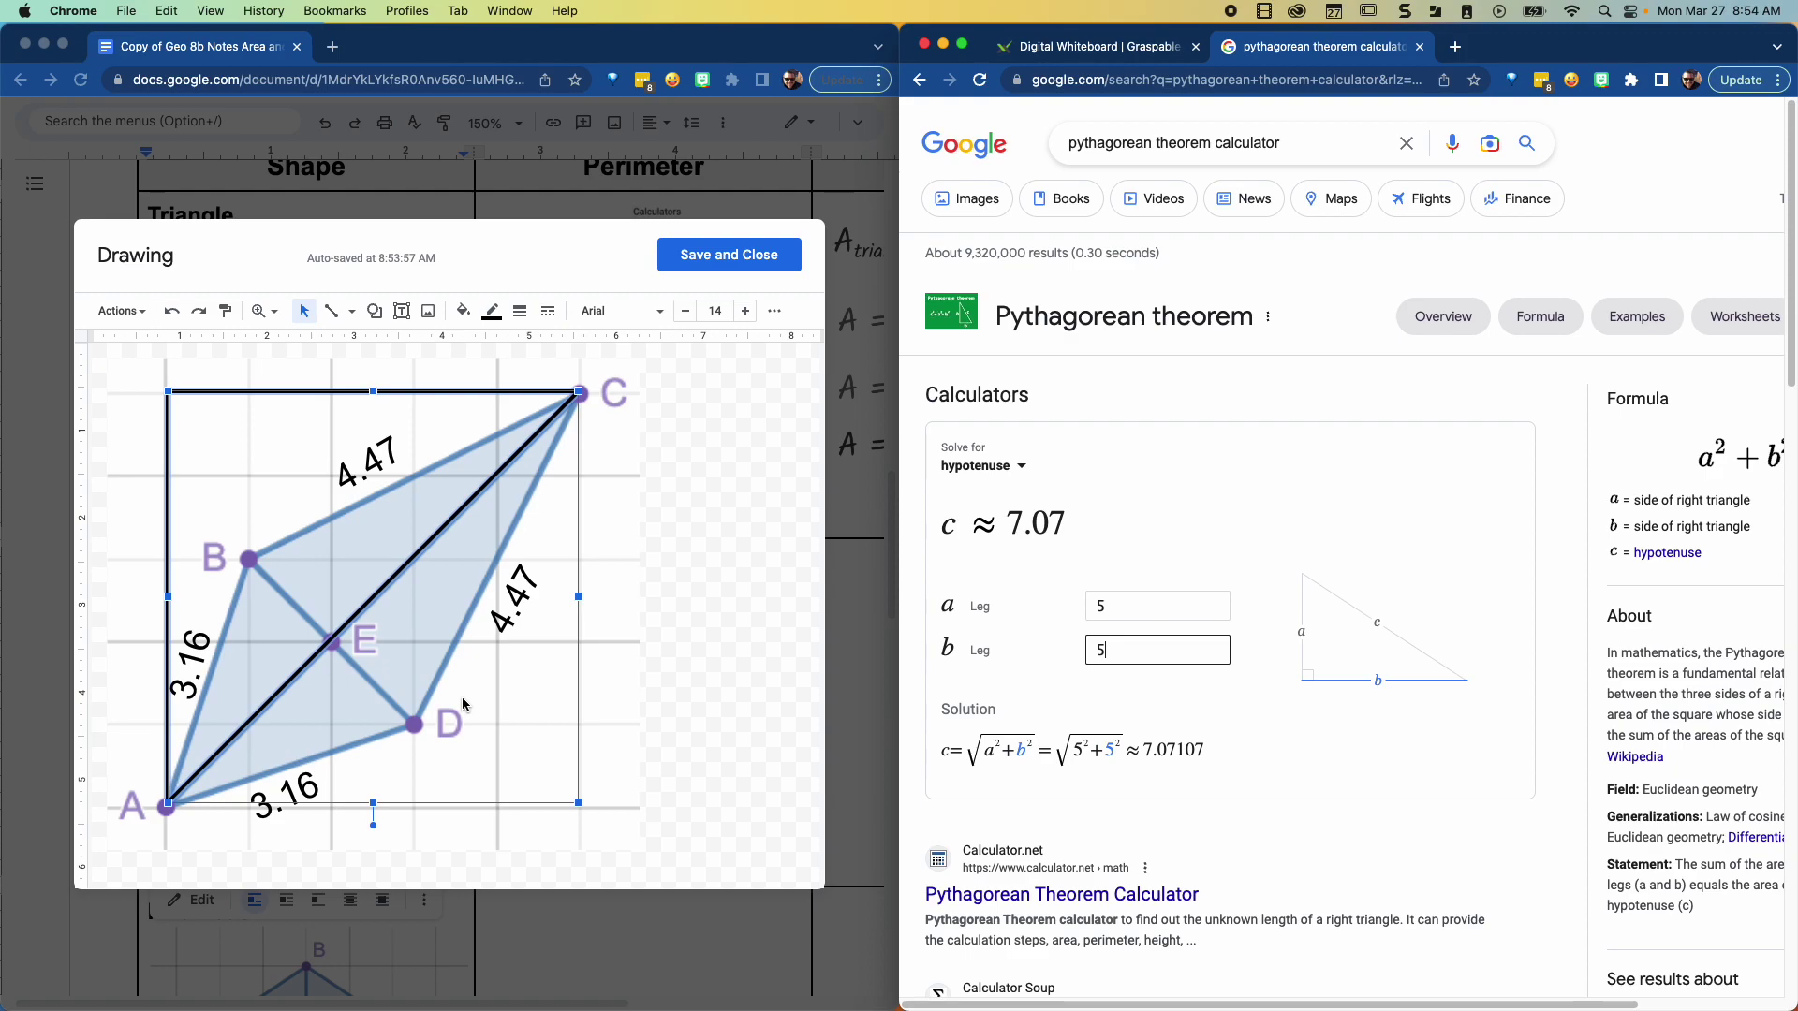
# Step: Screenshot the calculator's c ≈ 7.07 result
pyautogui.click(647, 684)
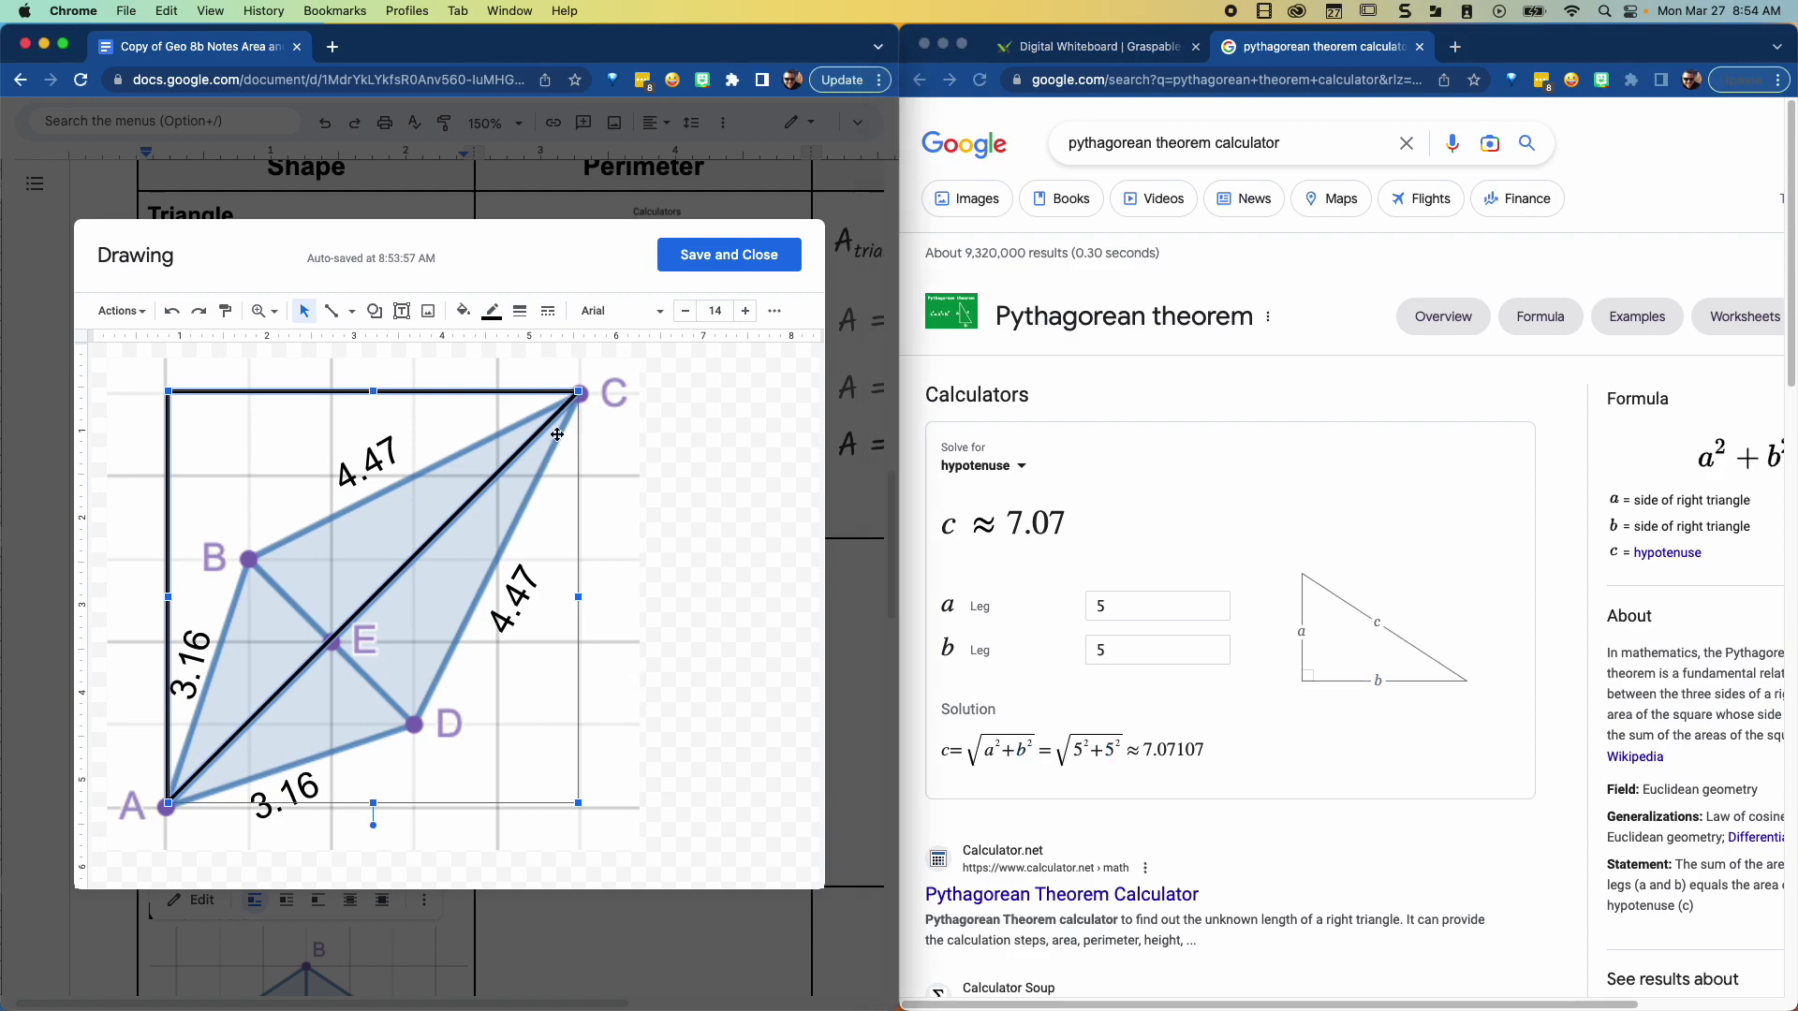
pyautogui.press('super+shift+5')
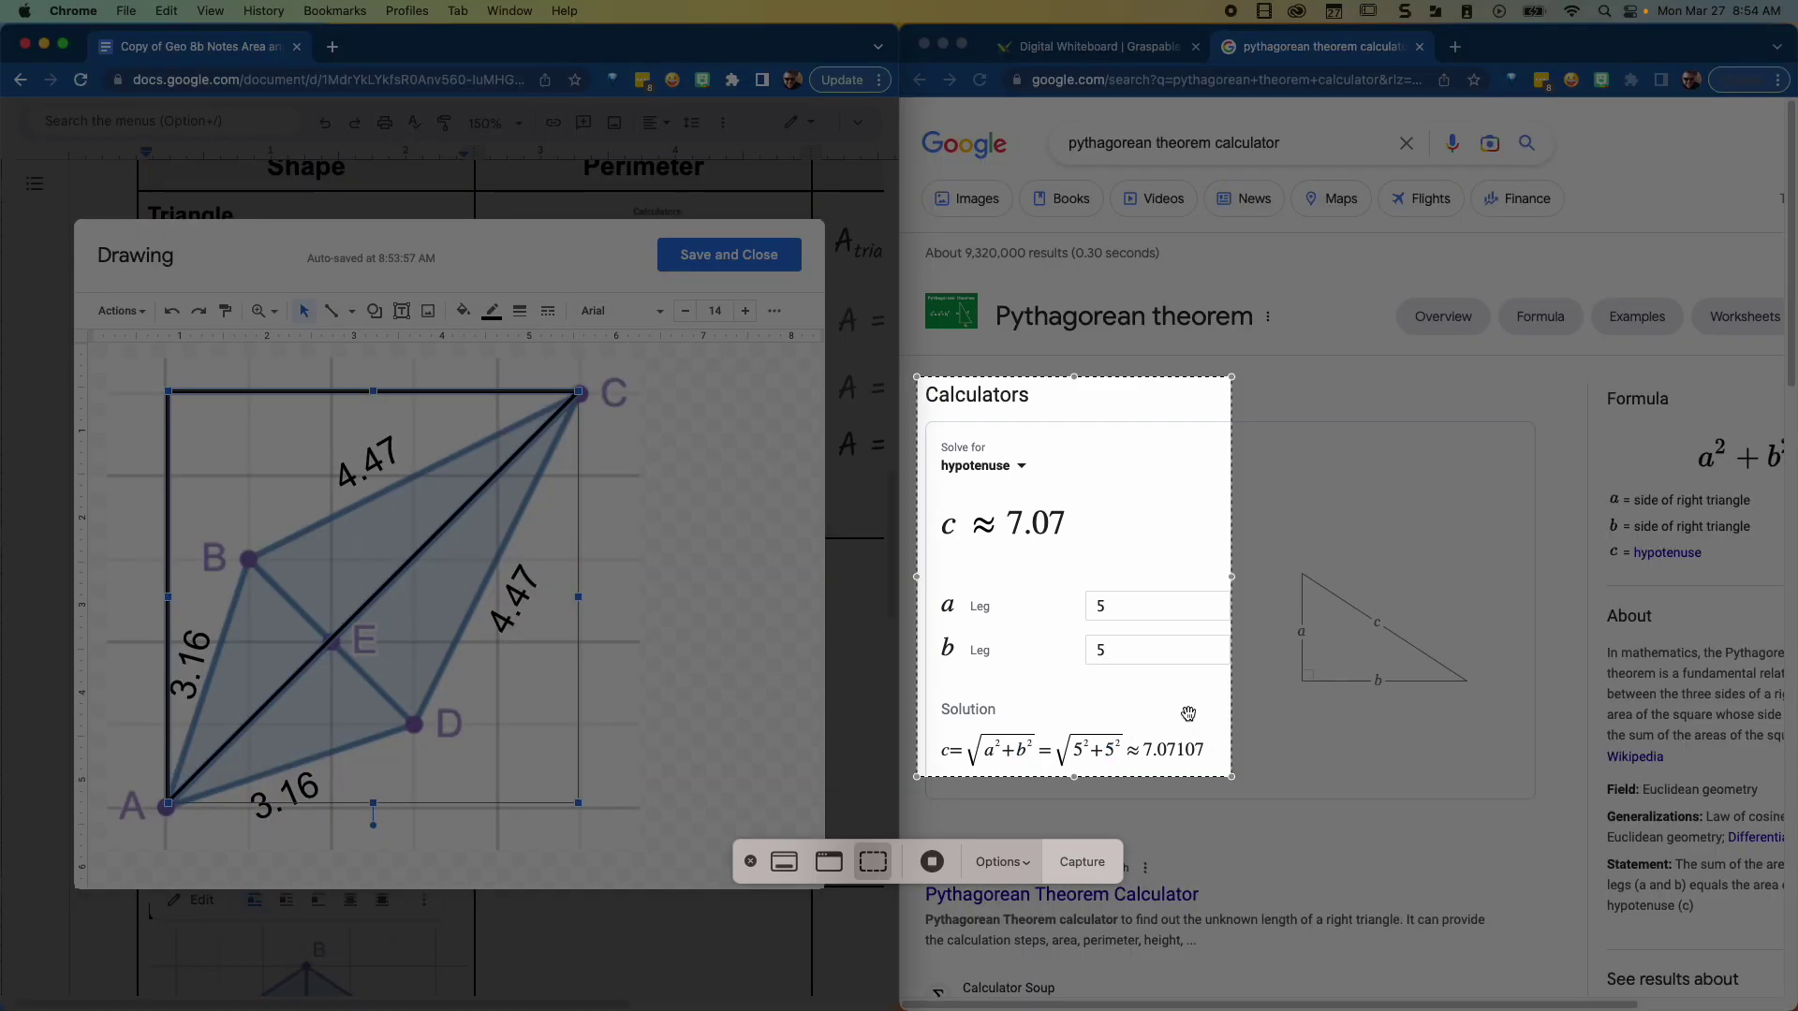
pyautogui.click(1082, 863)
# Step: Save the drawing and paste the 7.07 screenshot into the Kite Area cell, shrunk to fit
pyautogui.click(710, 260)
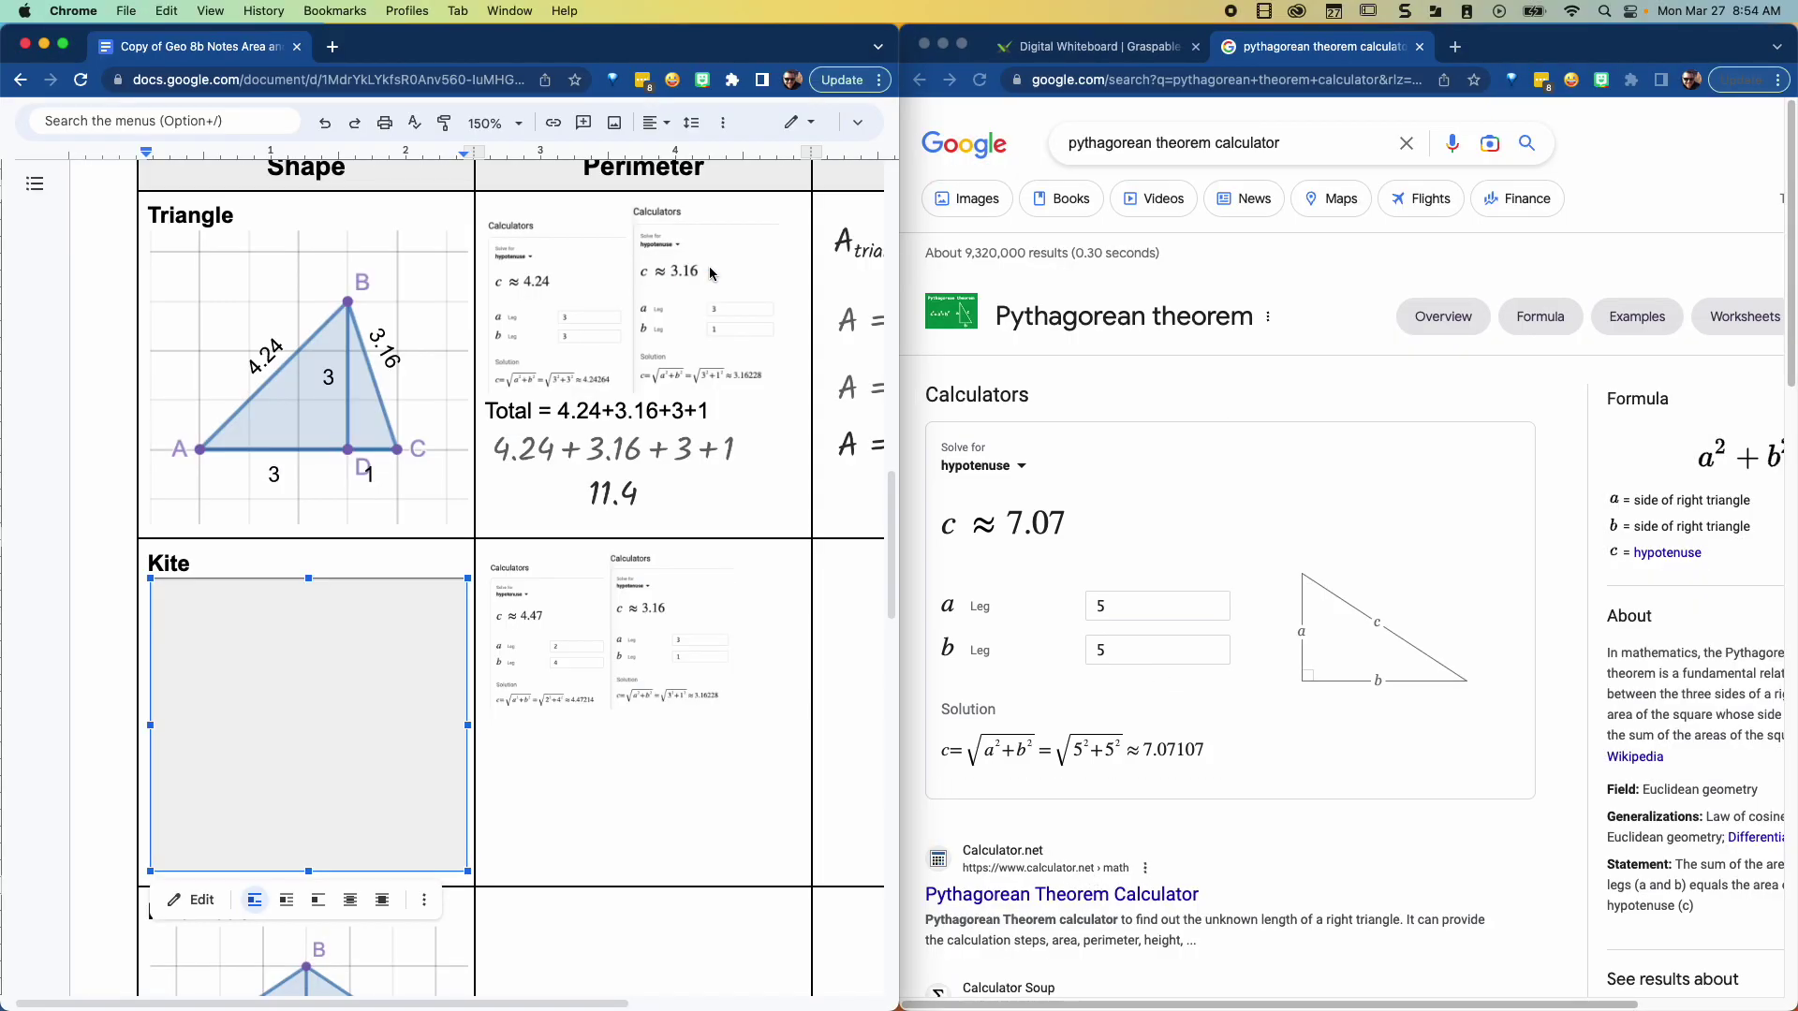
pyautogui.click(863, 599)
pyautogui.press('cmd+v')
pyautogui.click(808, 611)
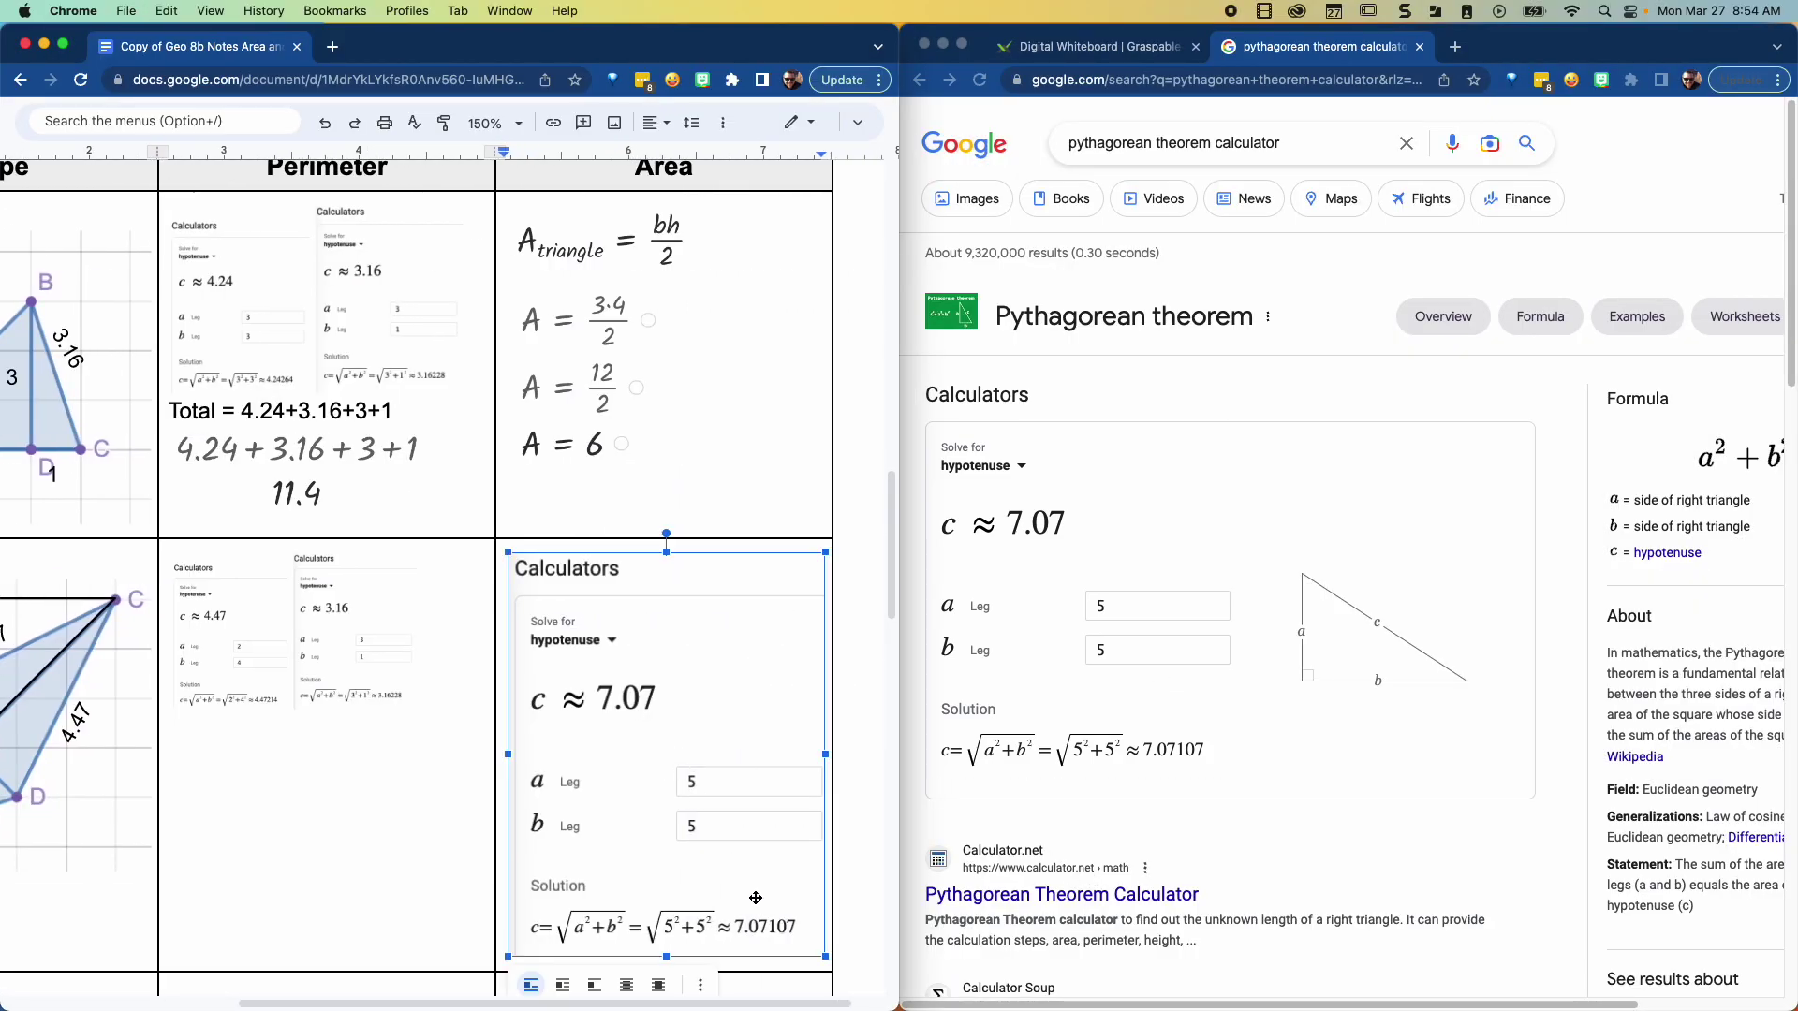
pyautogui.moveTo(829, 964); pyautogui.dragTo(640, 669)
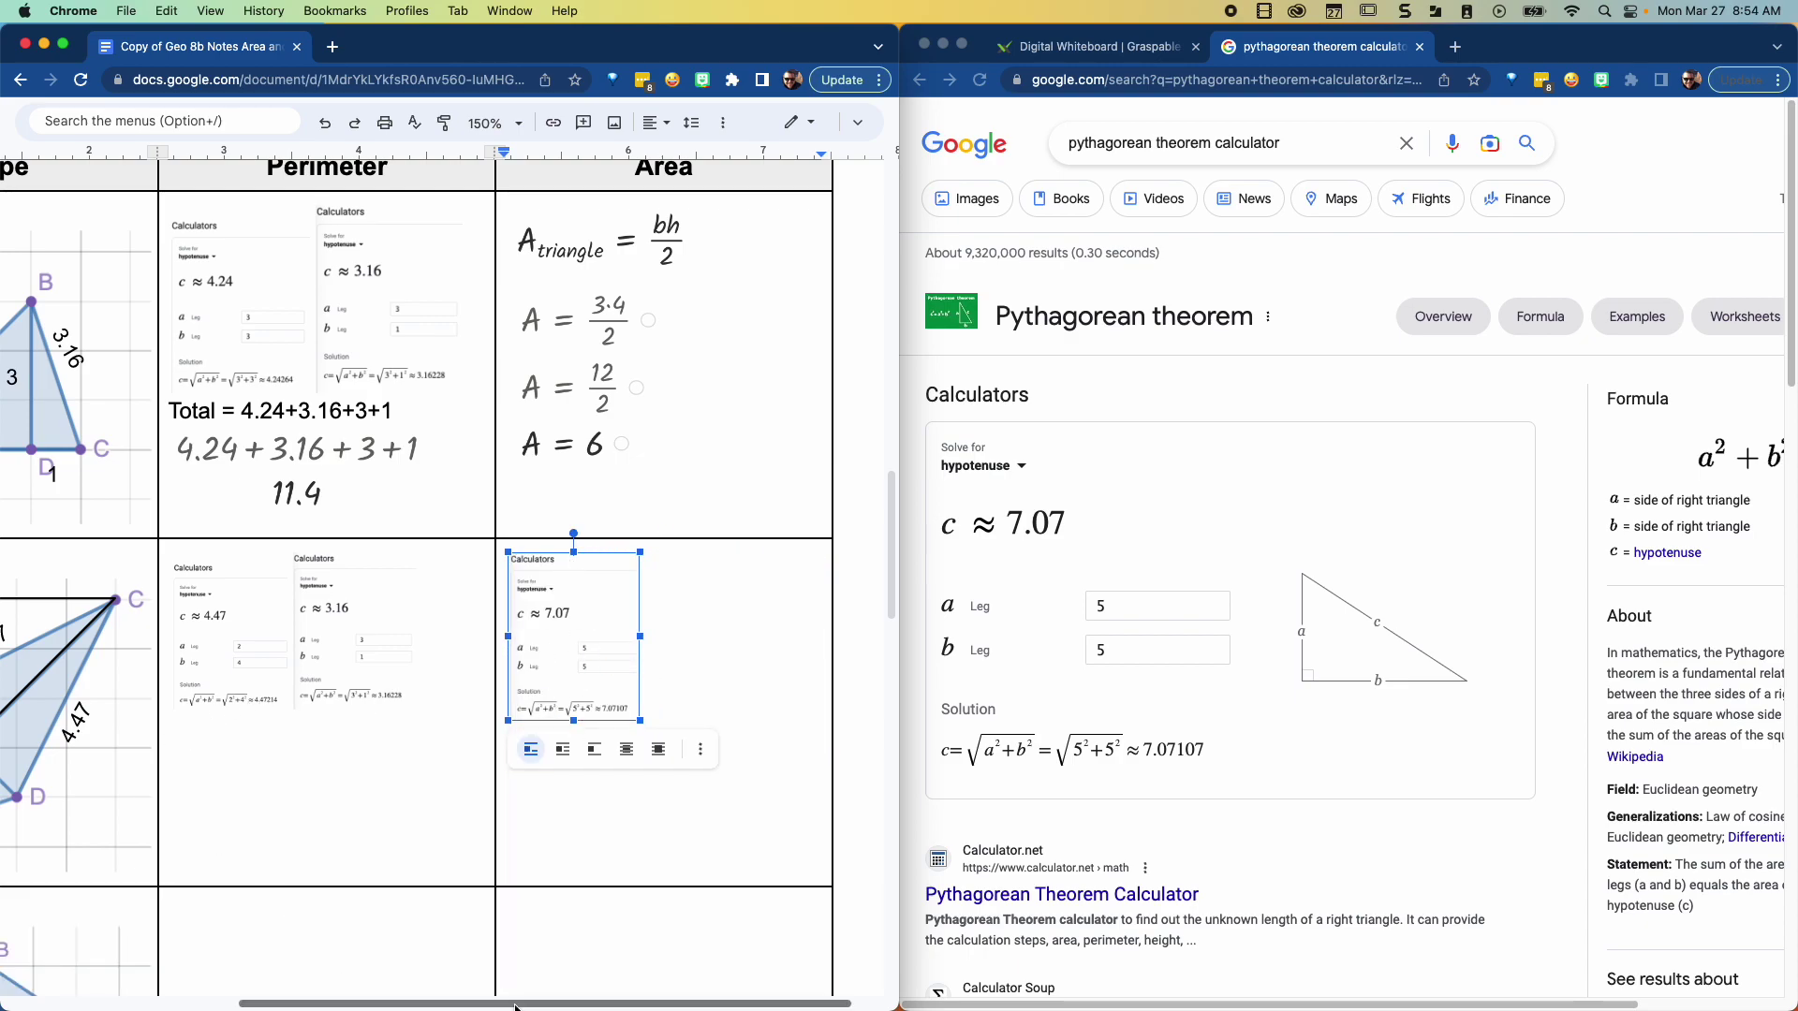
# Step: Set the calculator legs to 2 and 2 and screenshot the c ≈ 2.83 result
pyautogui.hscroll(-5, 135, 778)
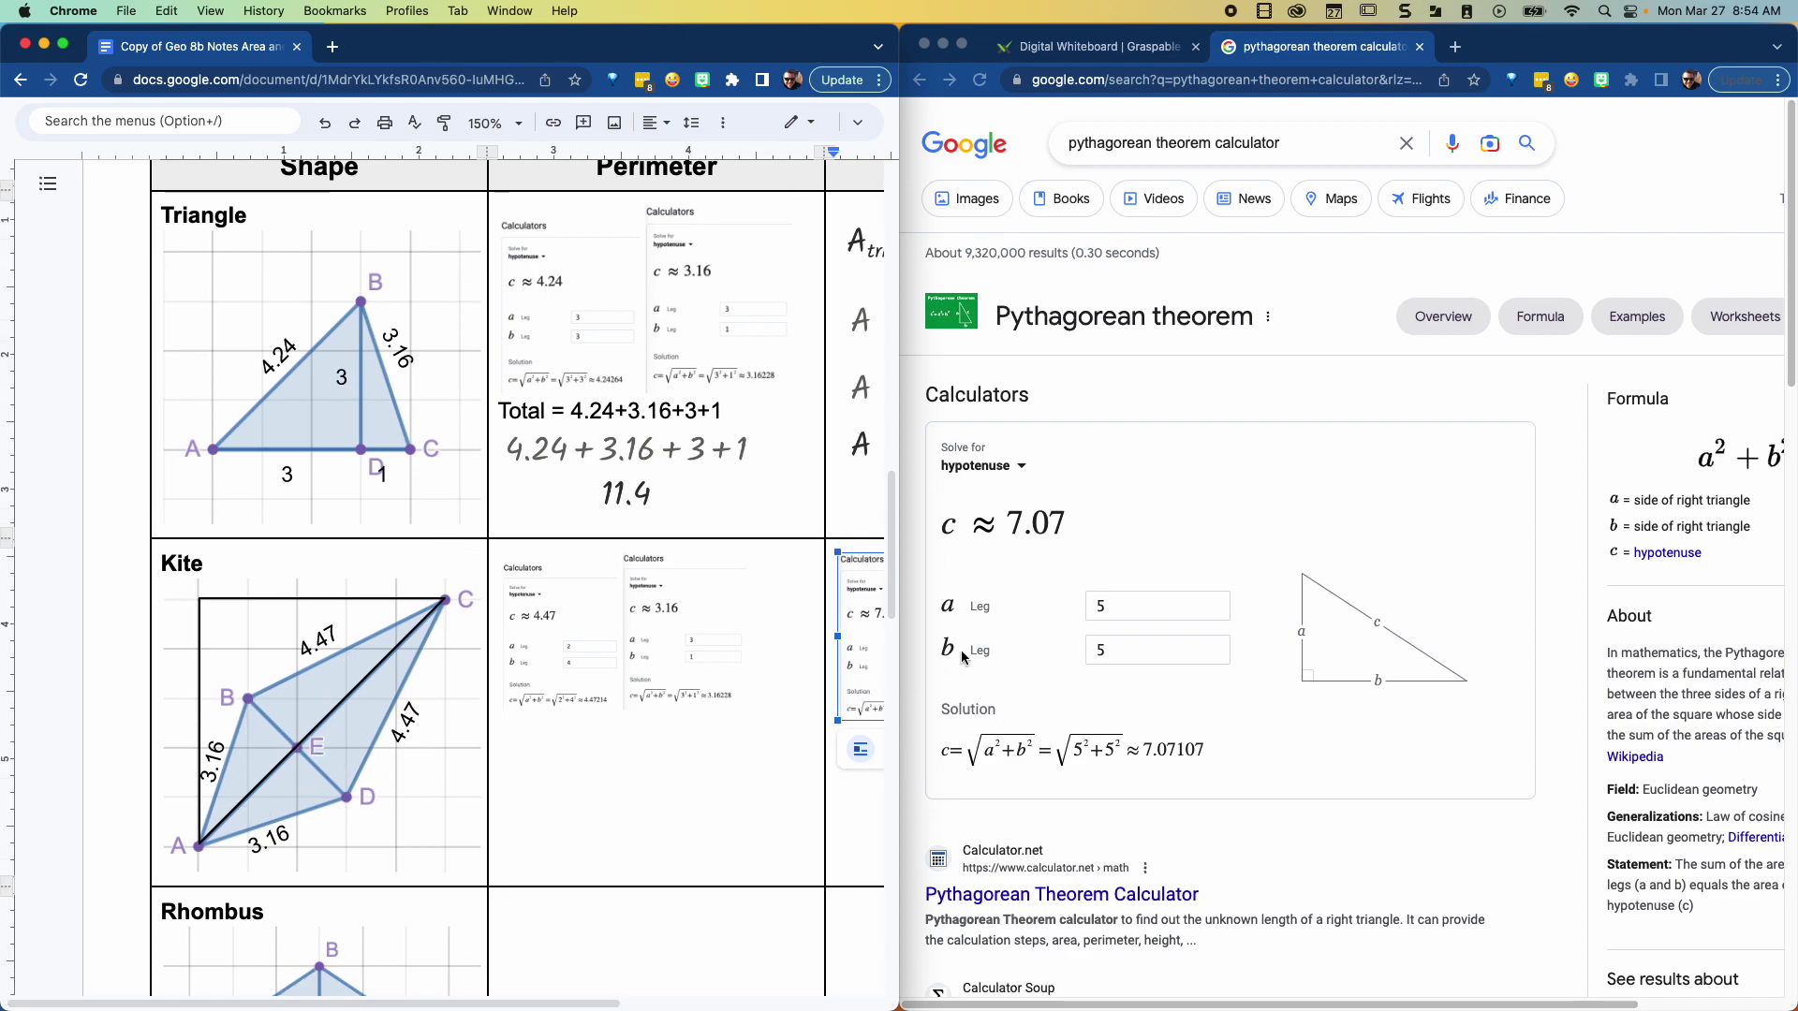
pyautogui.click(1110, 651)
pyautogui.doubleClick(1115, 606)
pyautogui.write('2')
pyautogui.press('Tab')
pyautogui.write('2')
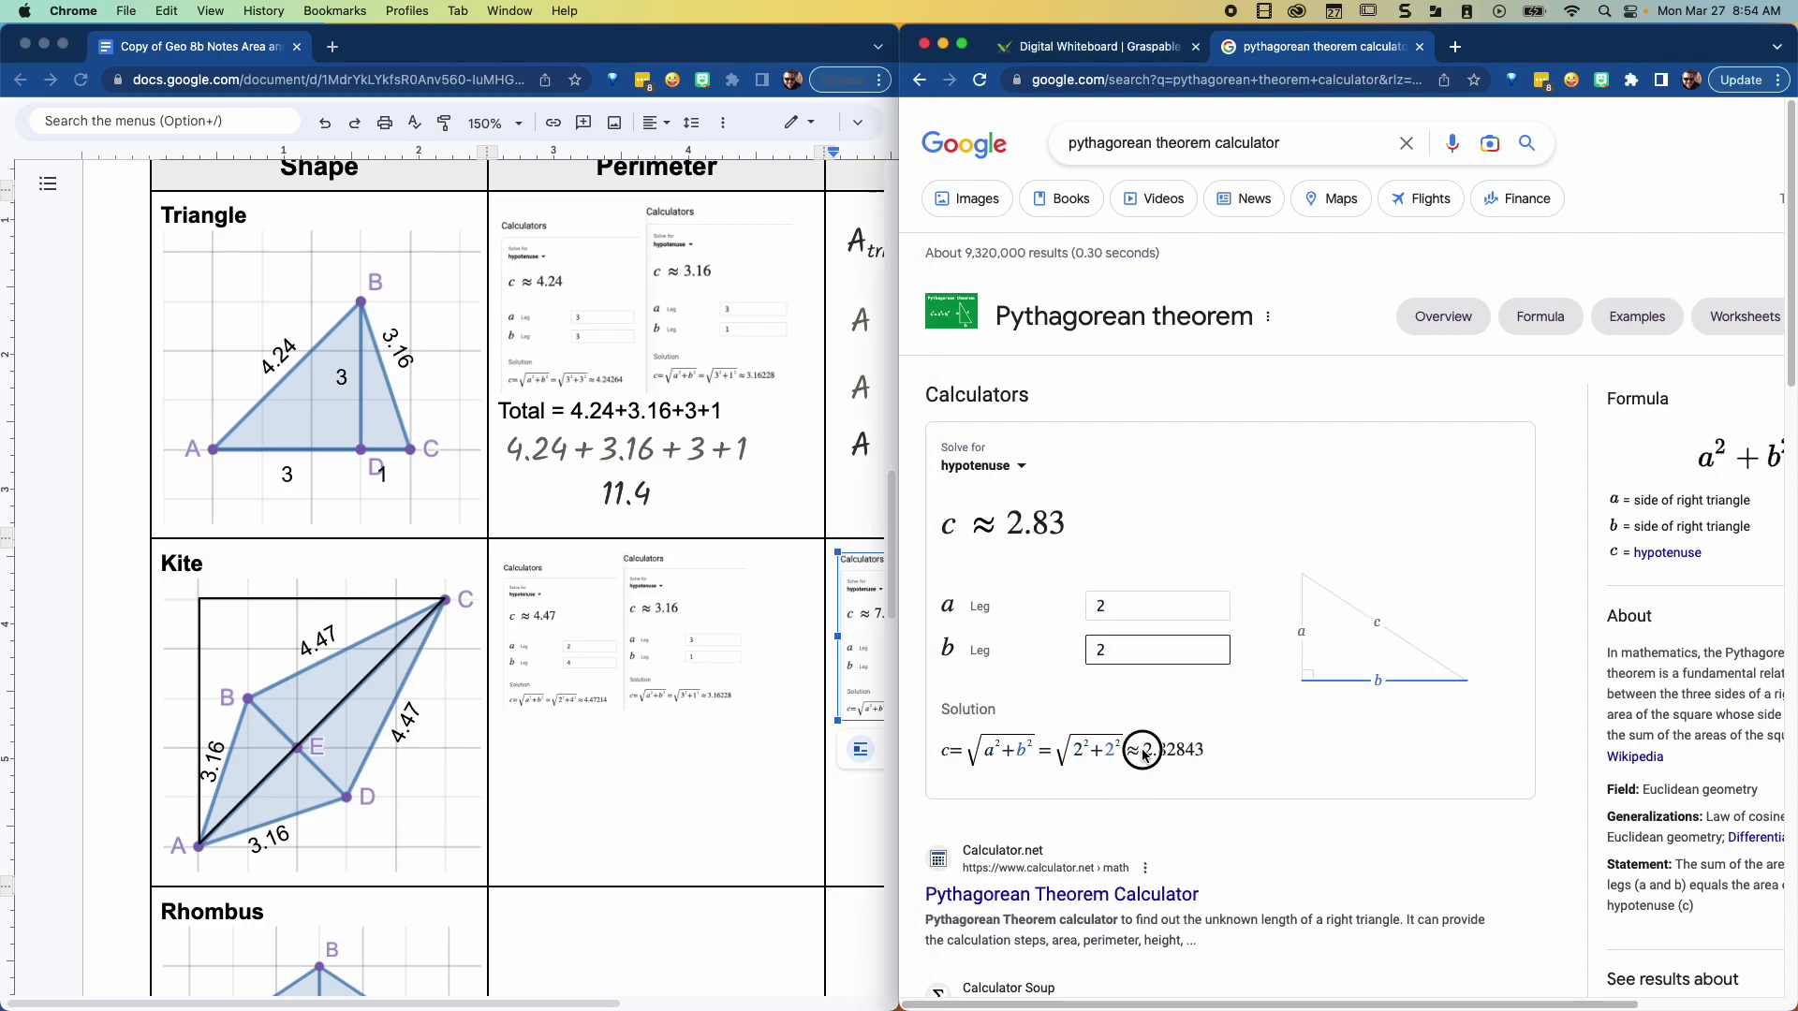
pyautogui.moveTo(1144, 749); pyautogui.dragTo(1177, 750)
pyautogui.click(690, 813)
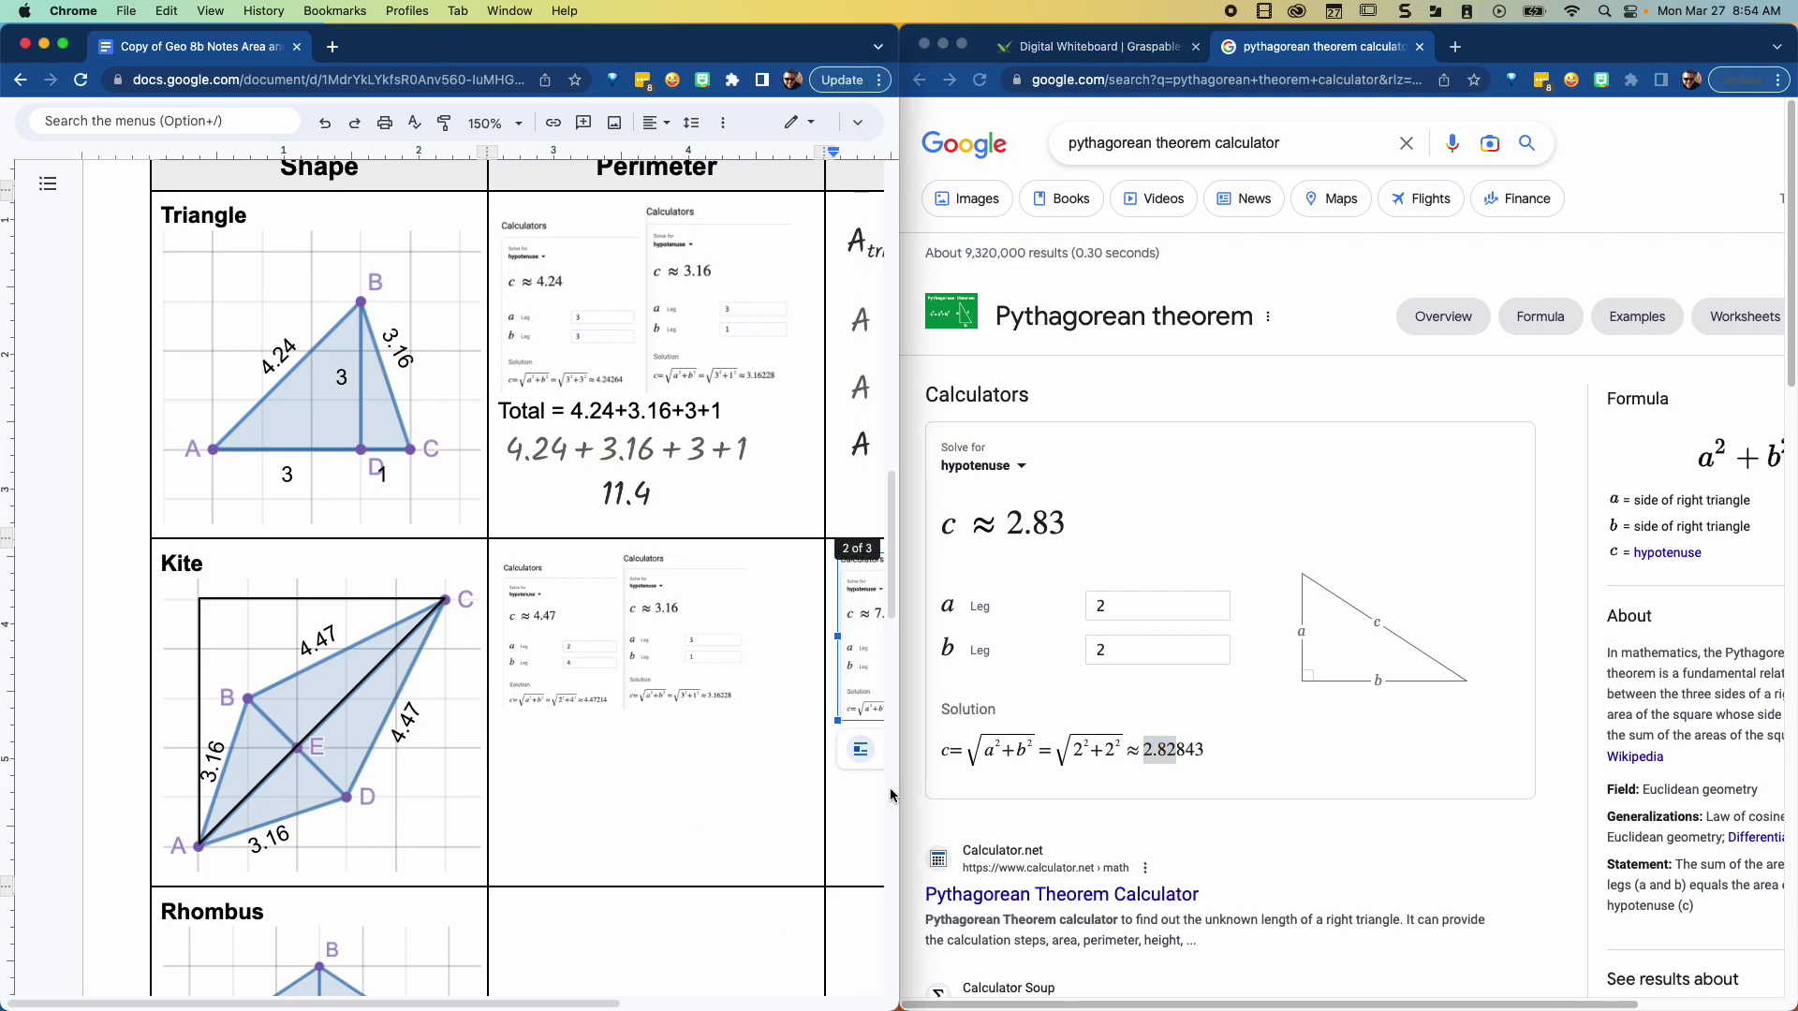
pyautogui.hscroll(3, 889, 788)
pyautogui.click(1351, 842)
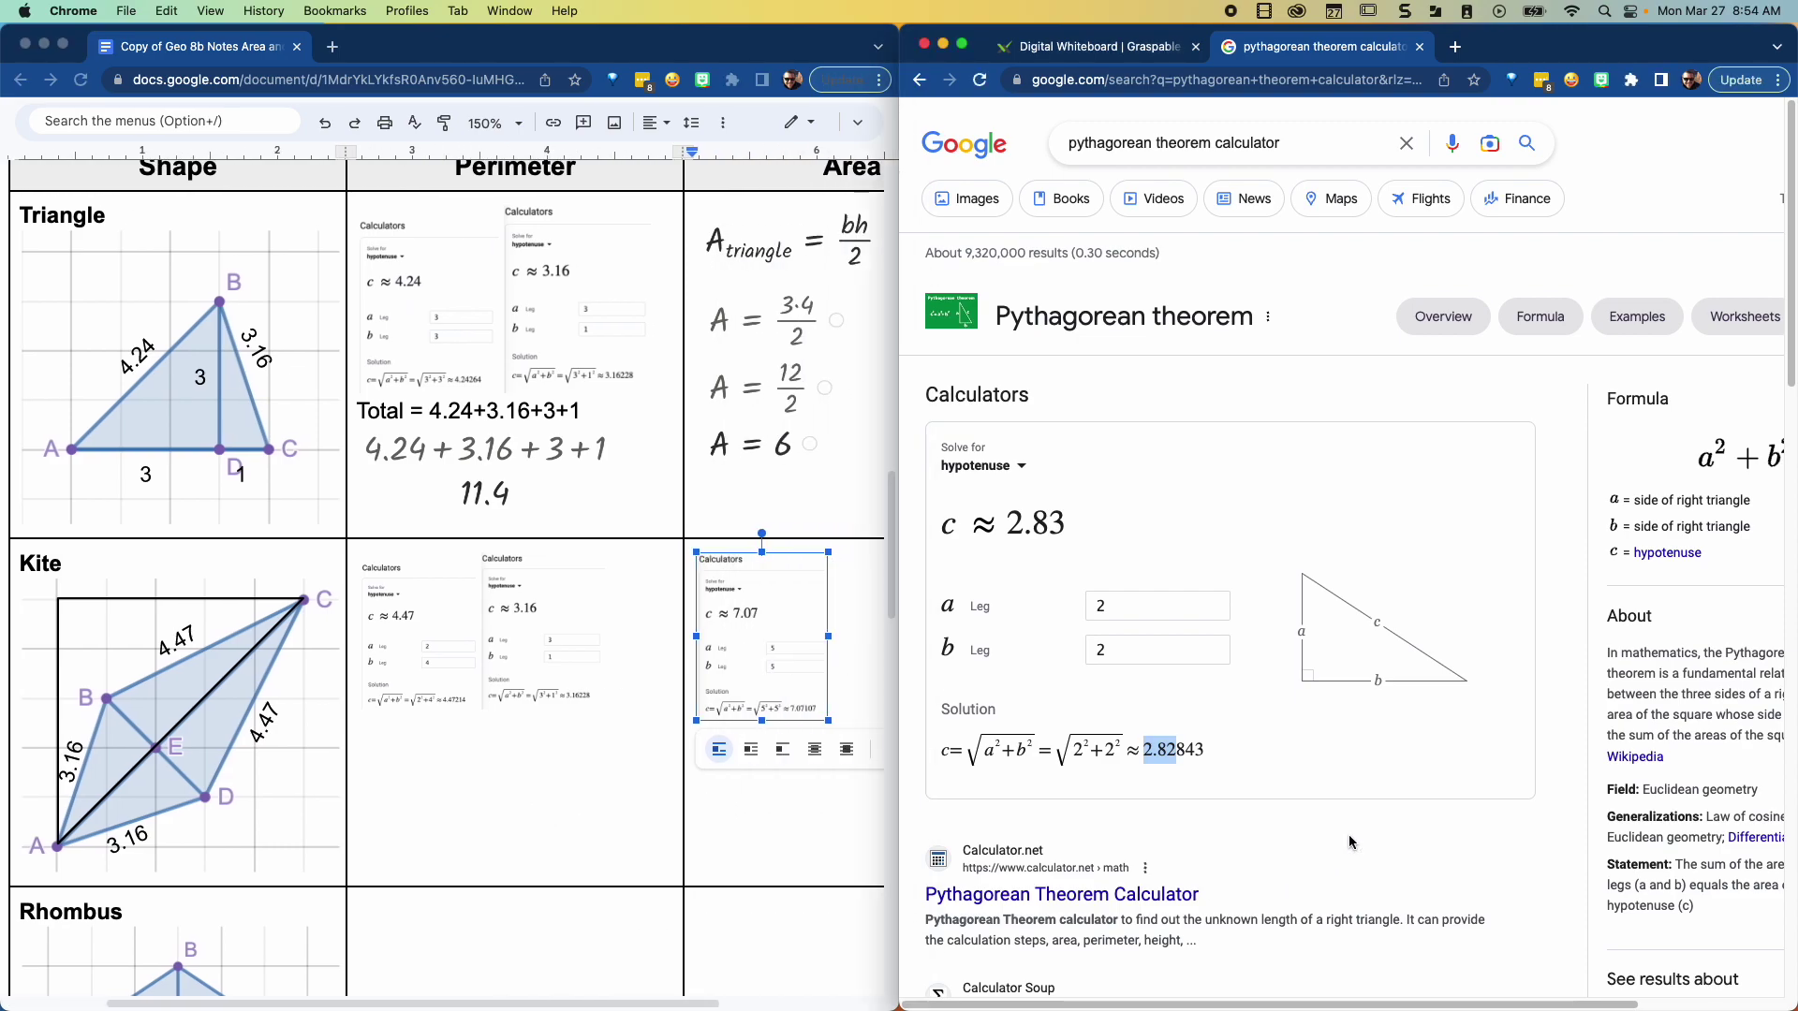
pyautogui.press('super+shift+5')
pyautogui.press('Return')
# Step: Paste the 2.83 screenshot beside the 7.07 one in the Area cell and shrink it
pyautogui.click(863, 681)
pyautogui.press('super+v')
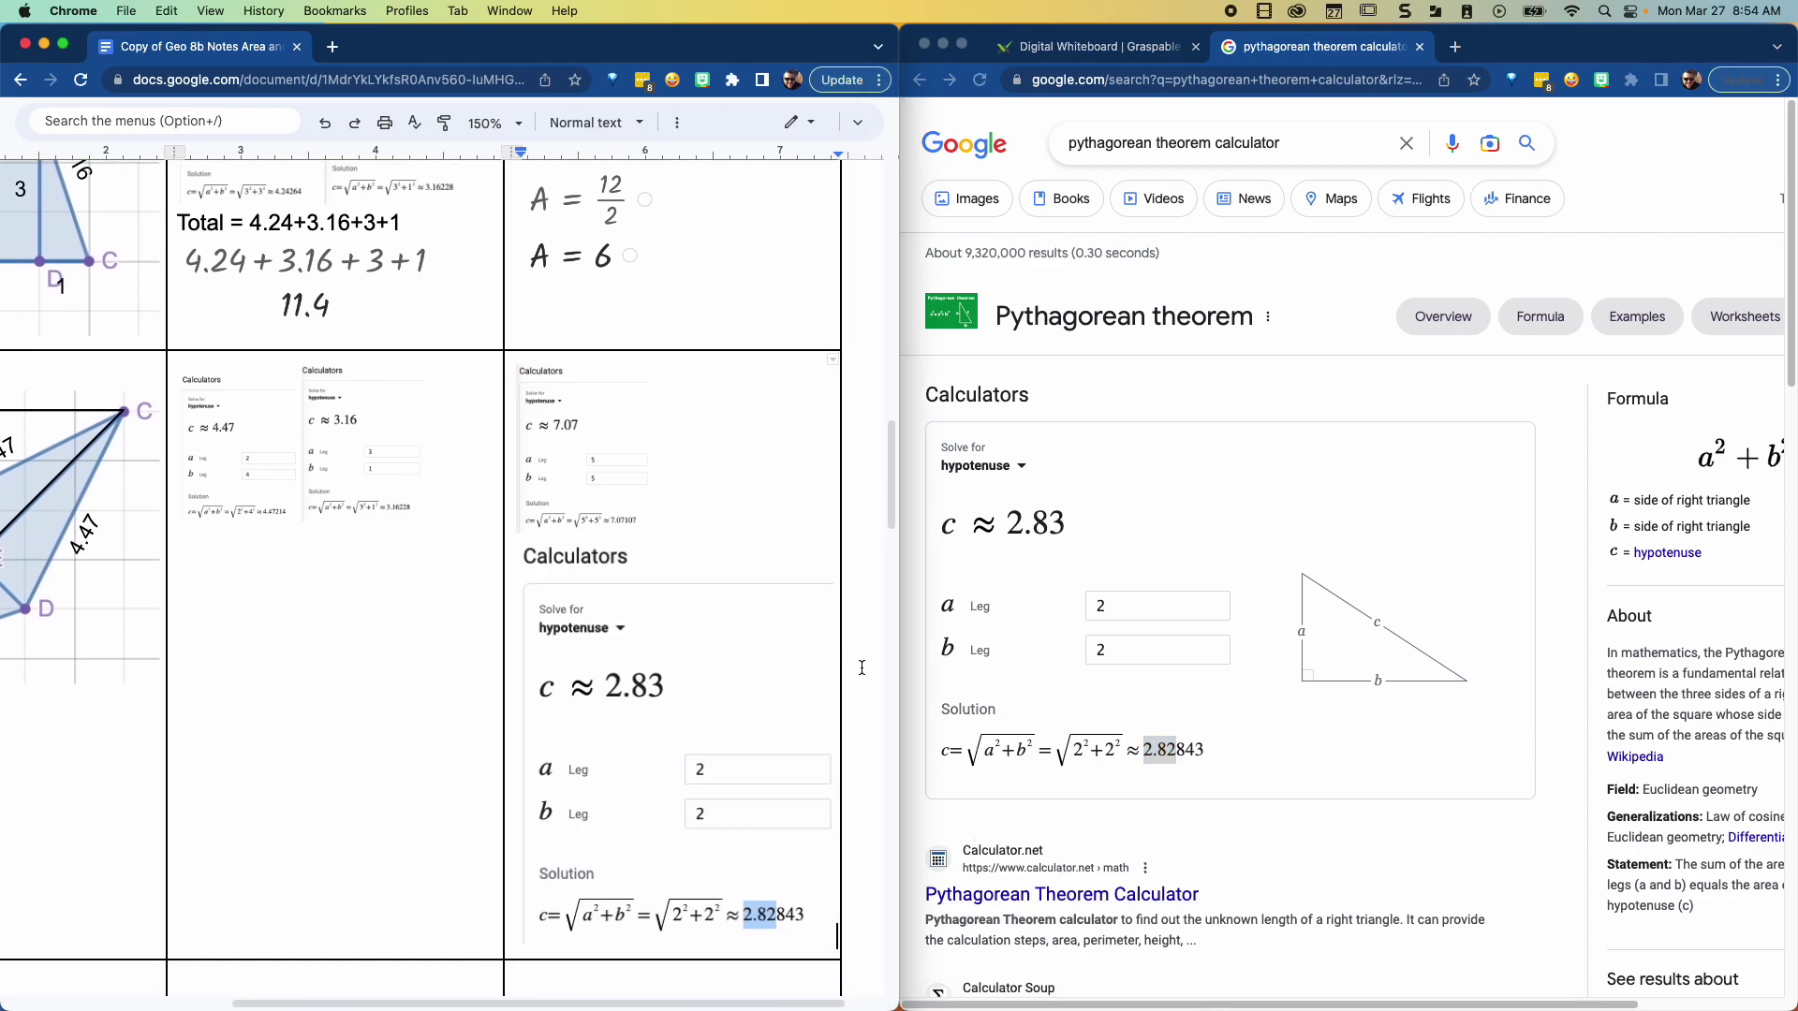
pyautogui.click(672, 817)
pyautogui.moveTo(830, 937); pyautogui.dragTo(654, 725)
pyautogui.click(812, 497)
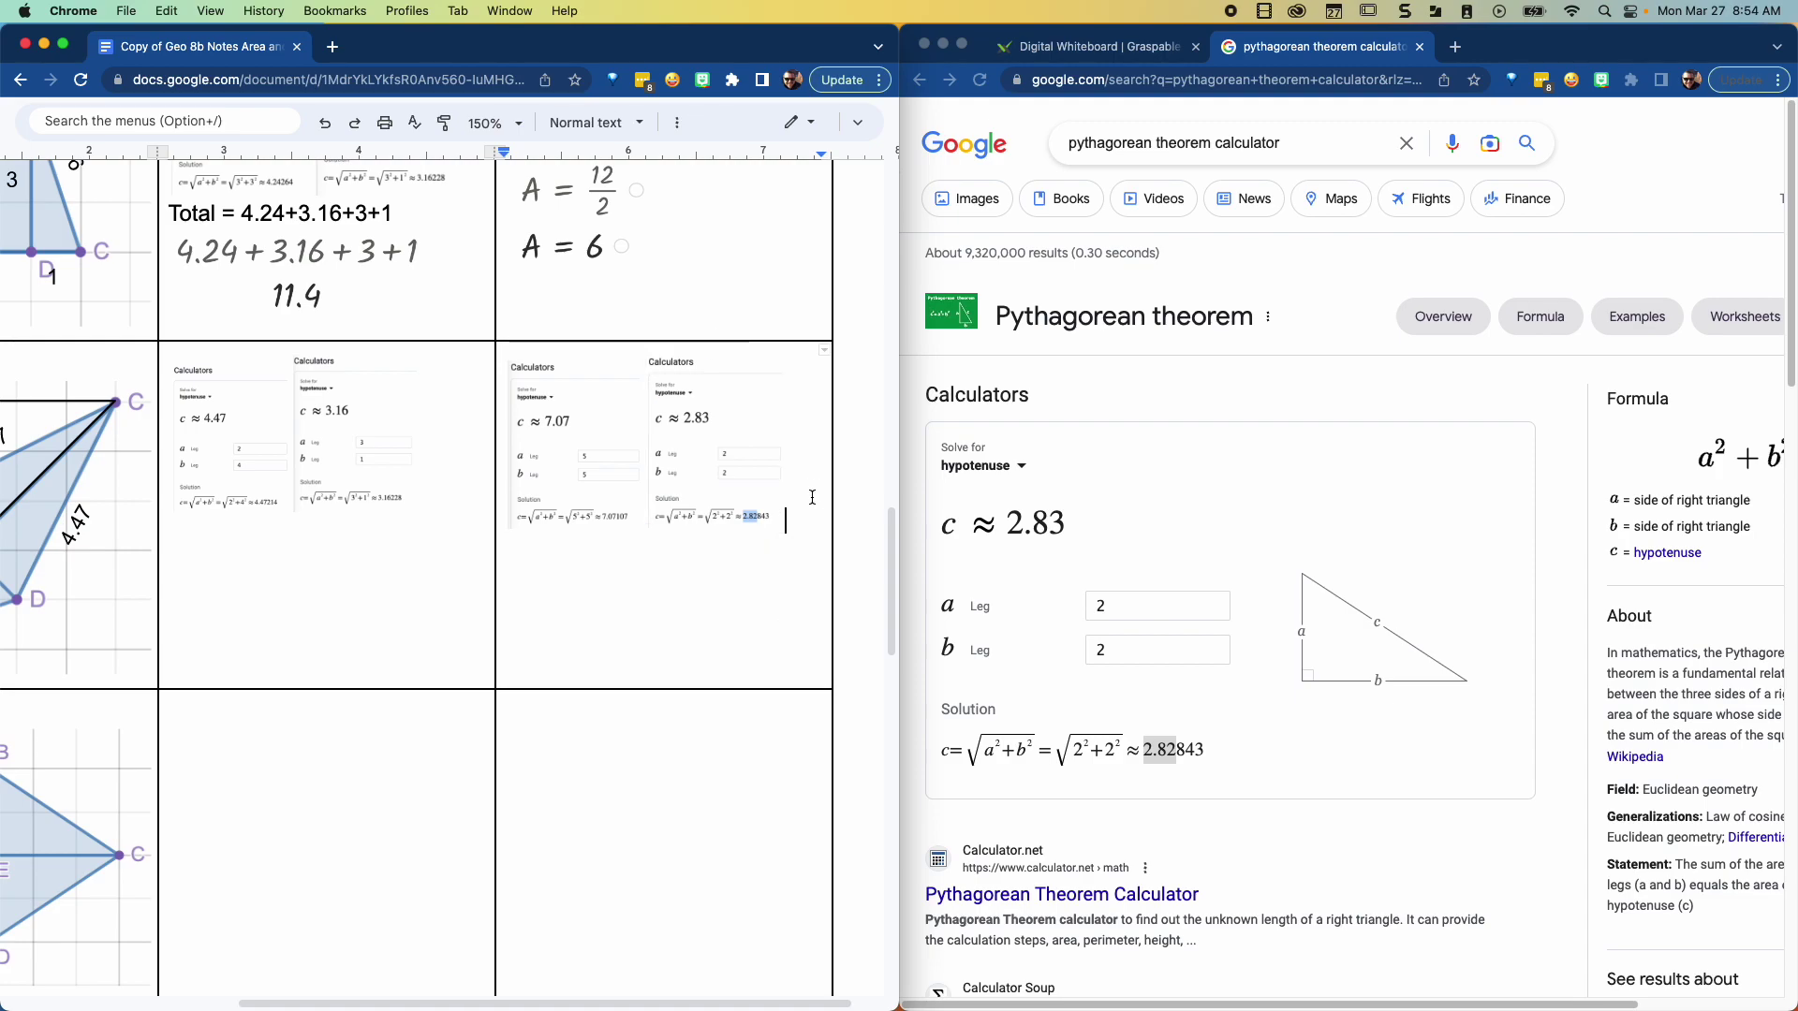
# Step: Switch back to the calculator browser window
pyautogui.click(1030, 995)
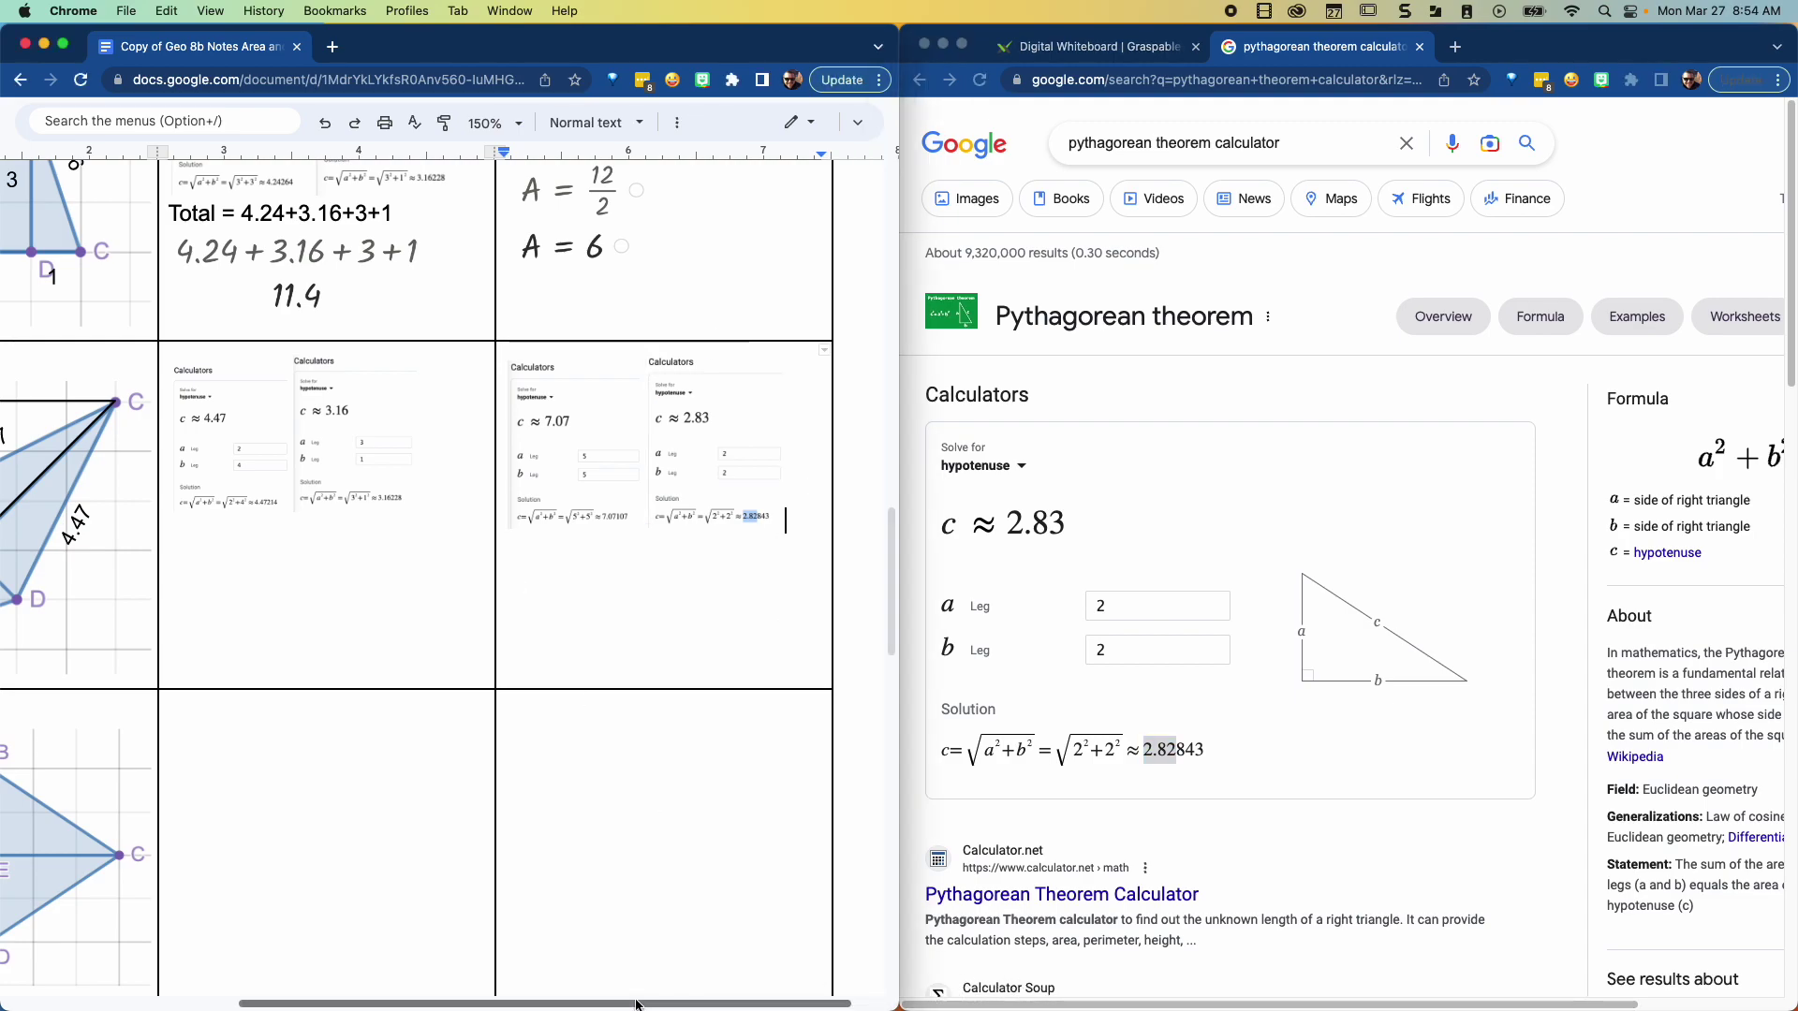
pyautogui.click(686, 518)
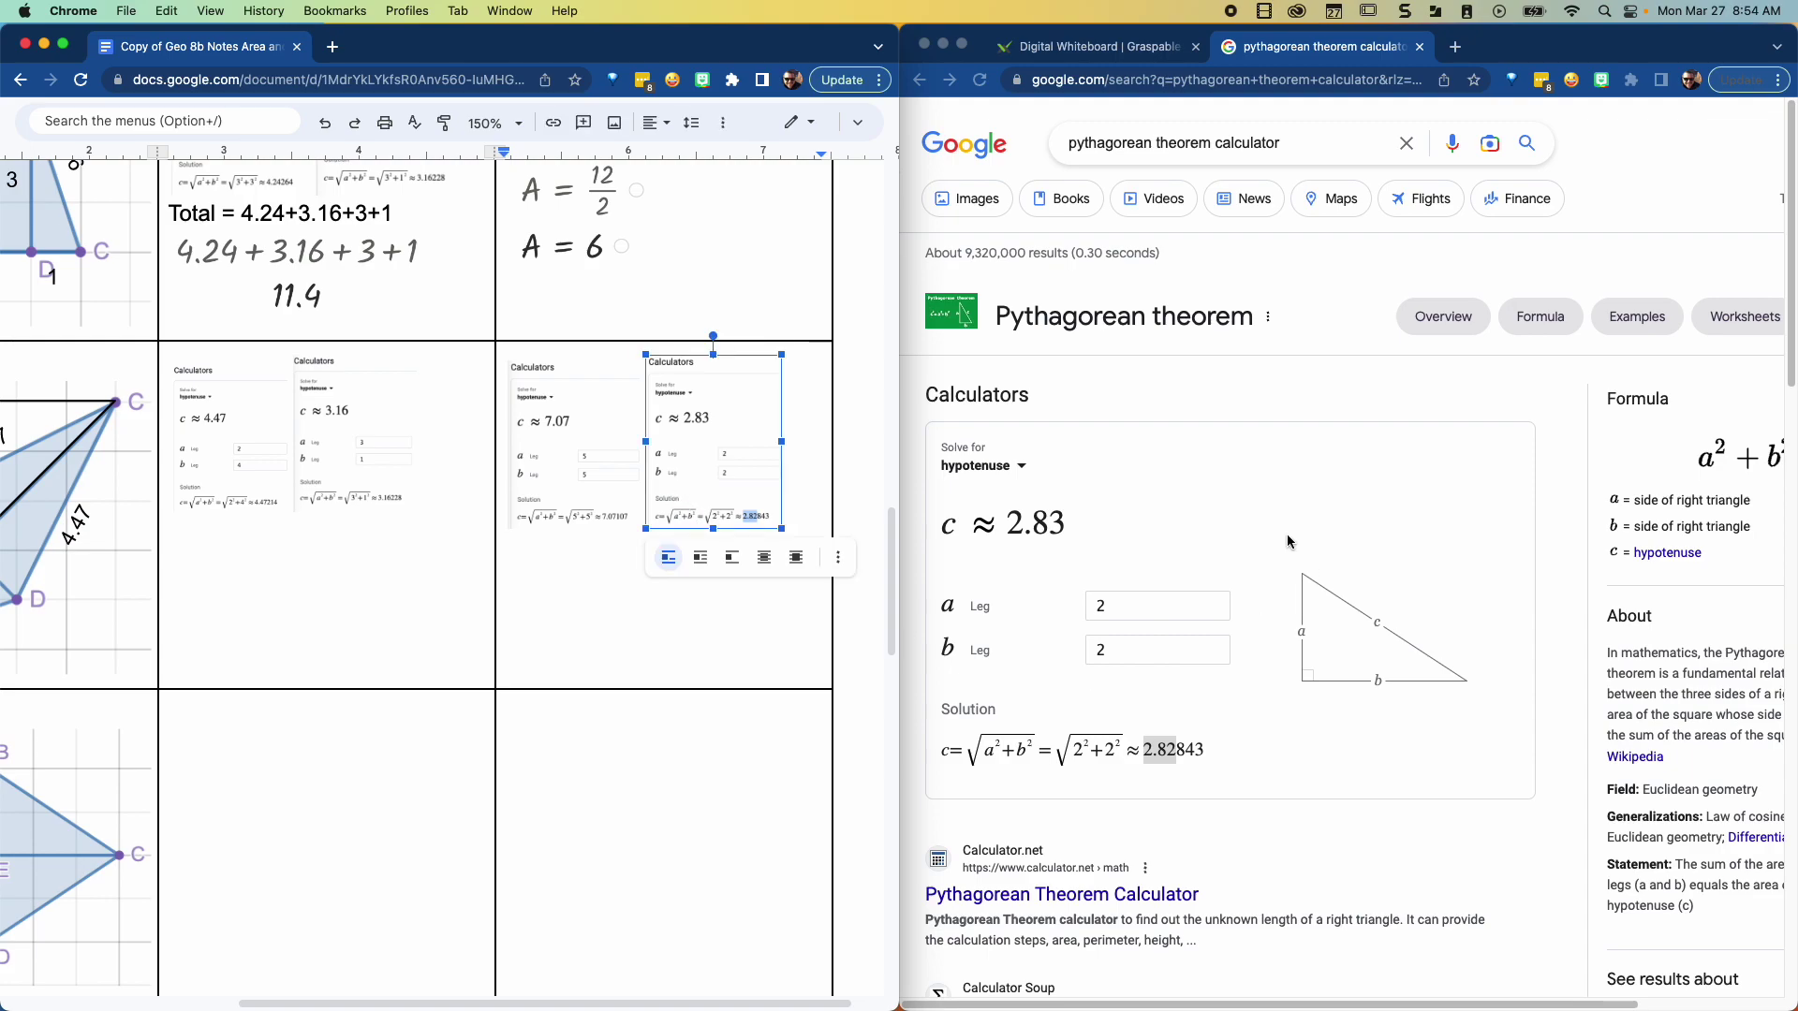
pyautogui.click(1044, 525)
pyautogui.hscroll(-3, 823, 995)
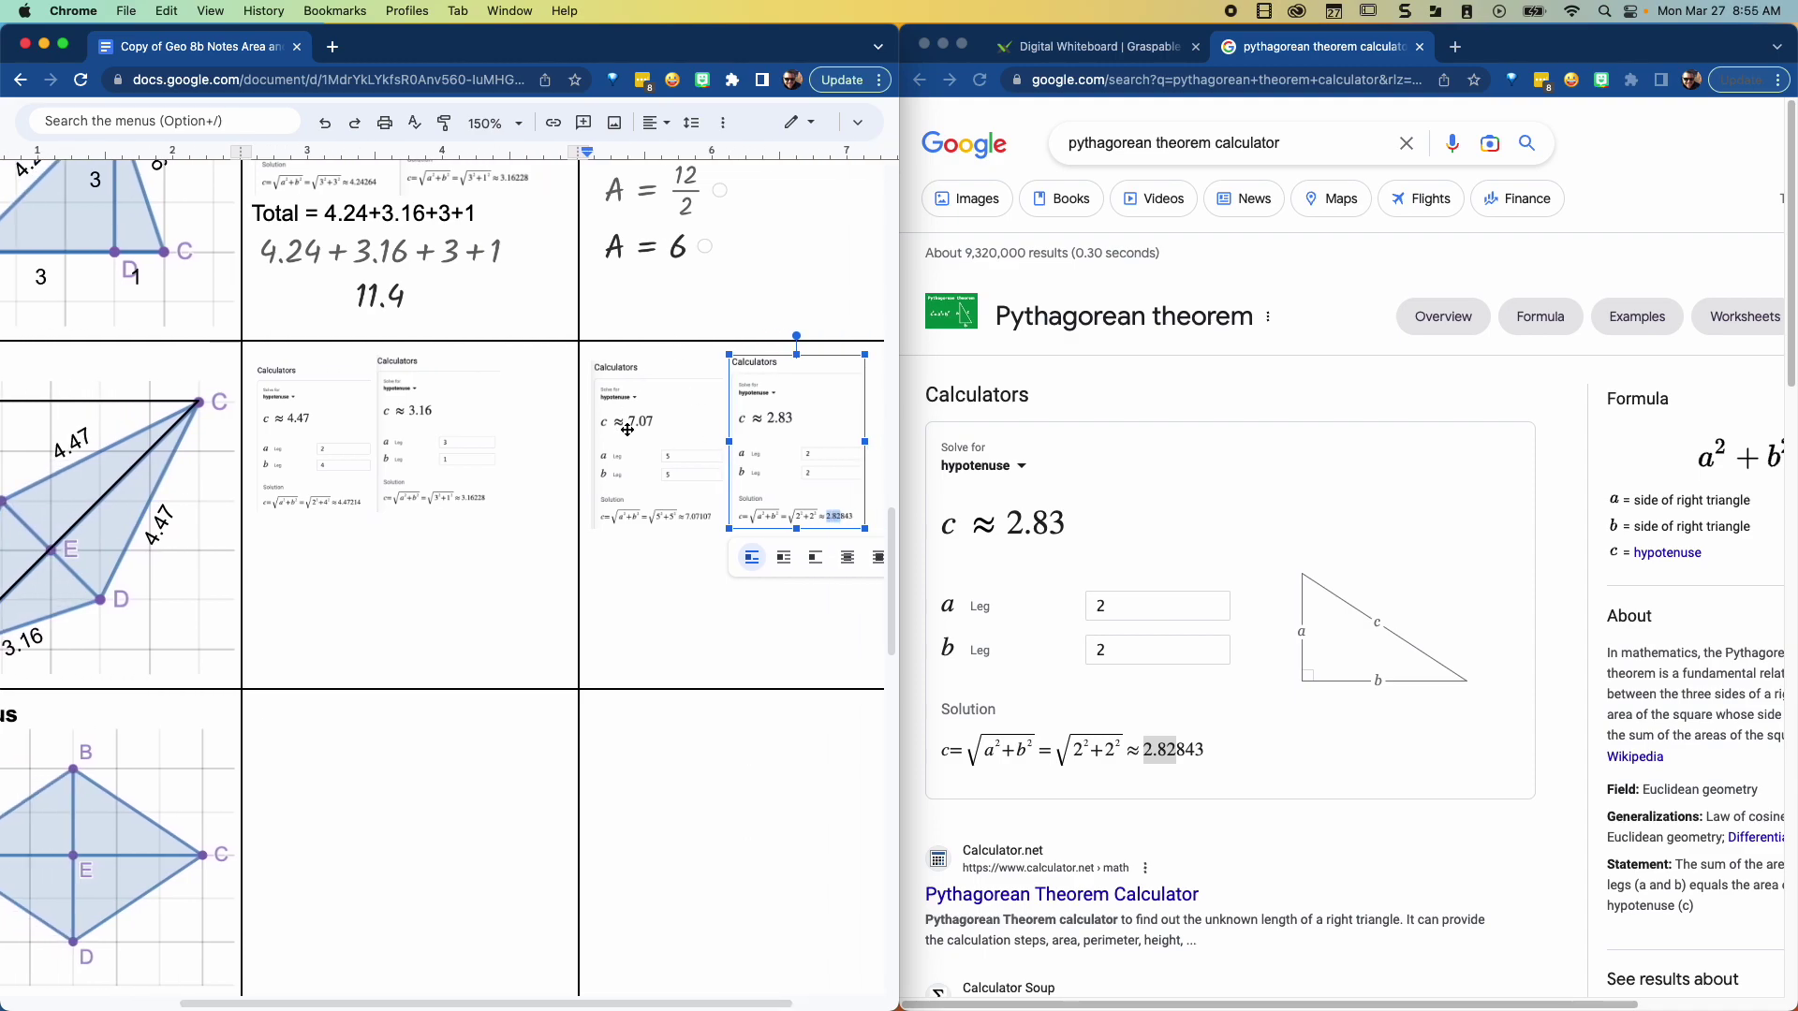
pyautogui.click(903, 499)
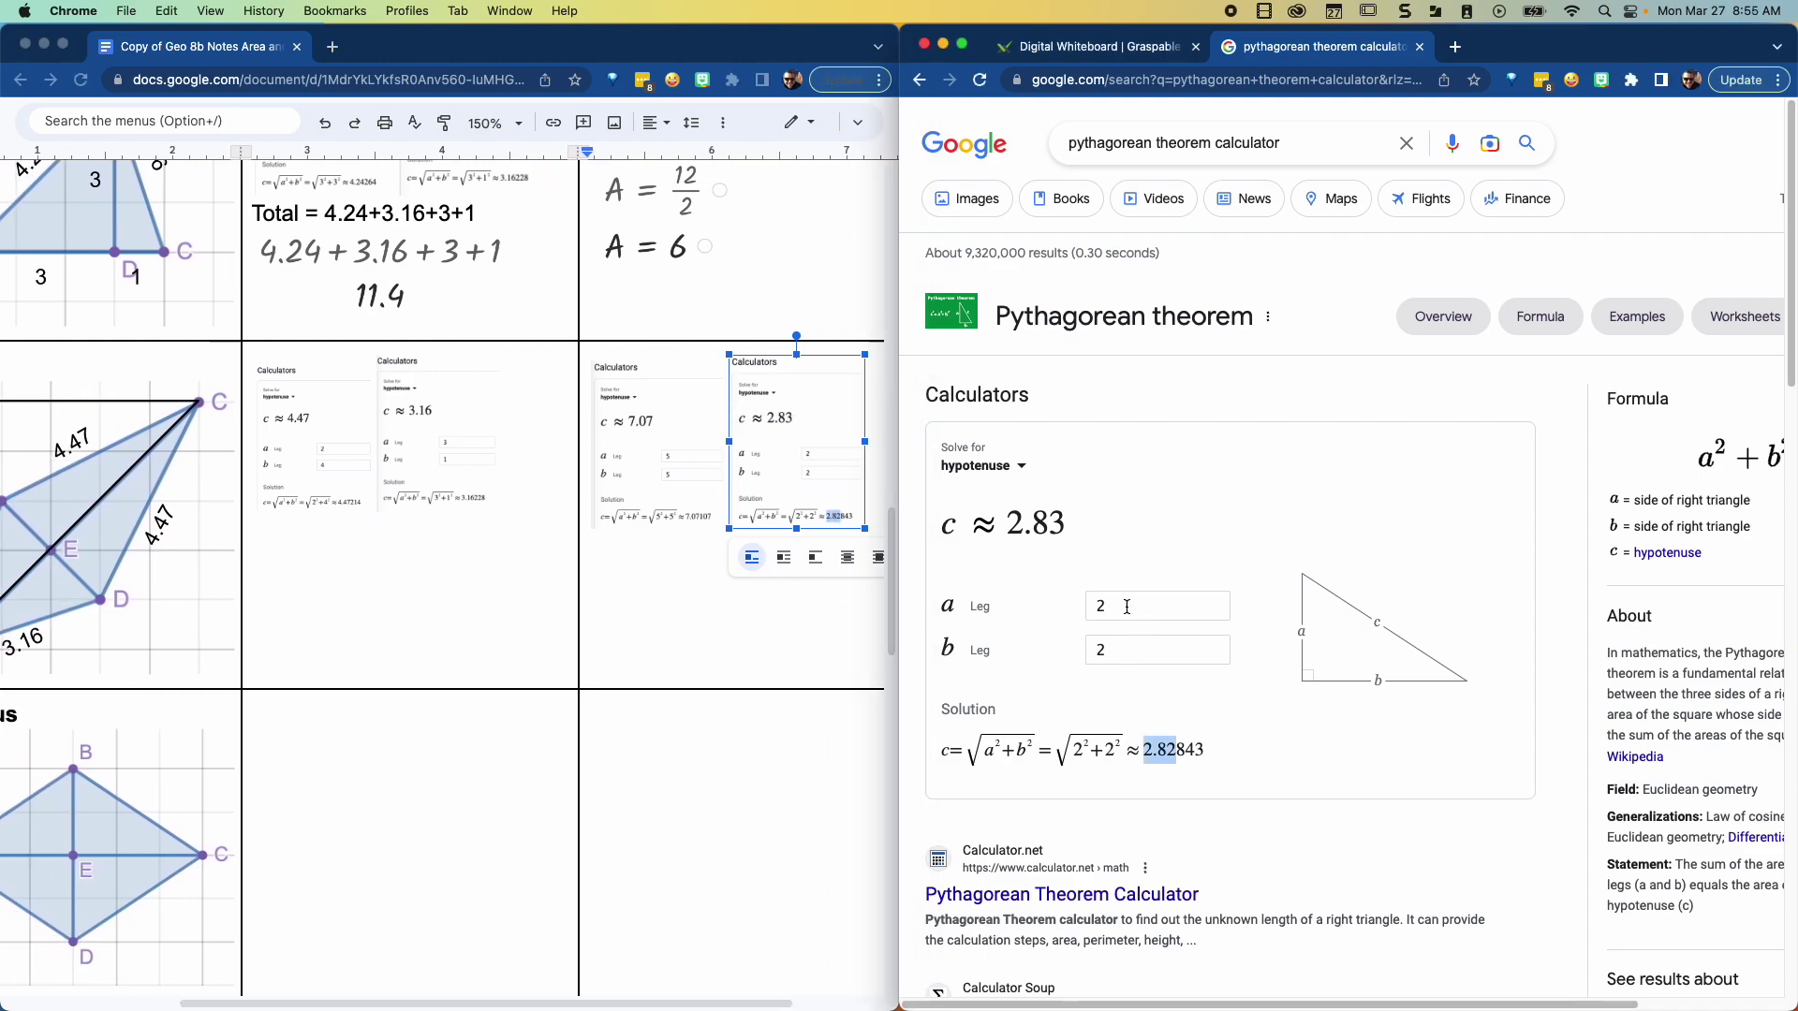
# Step: Search 'area of kite calculator' in a new tab and enter the diagonals 7.07 and 2.83
pyautogui.click(1456, 47)
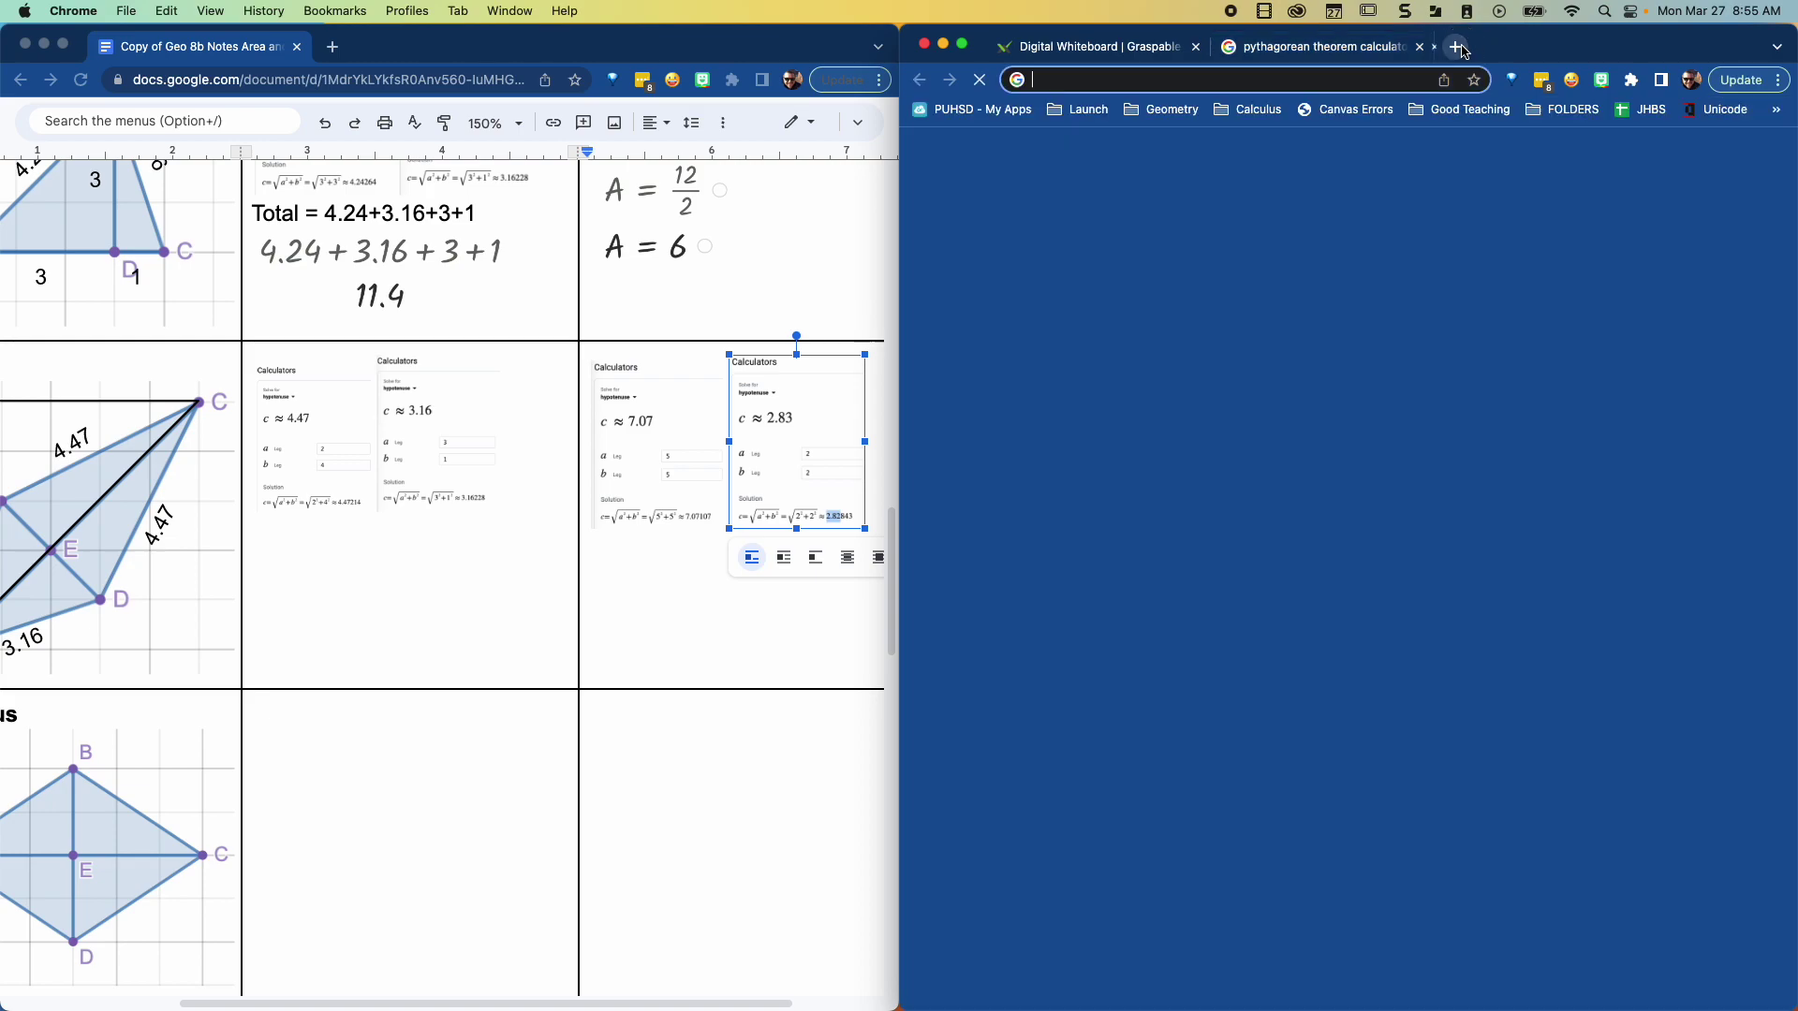
pyautogui.write('area')
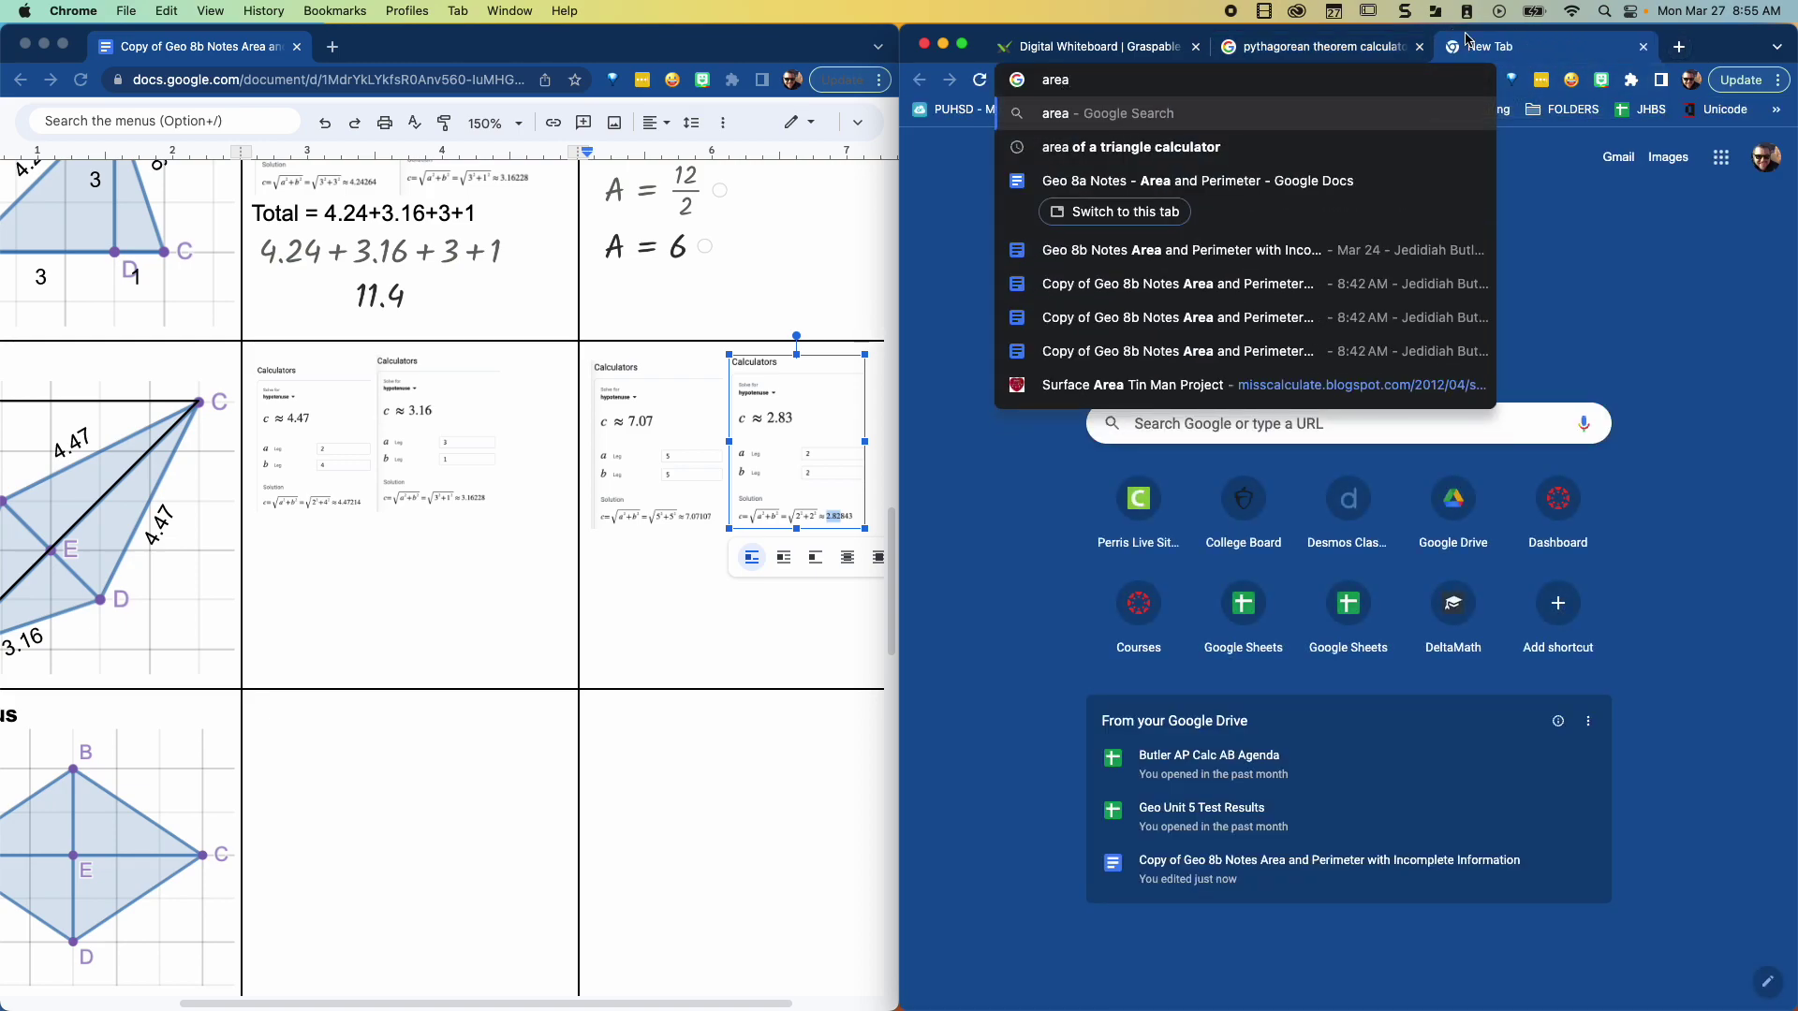
pyautogui.write(' of kite calculator')
pyautogui.press('Return')
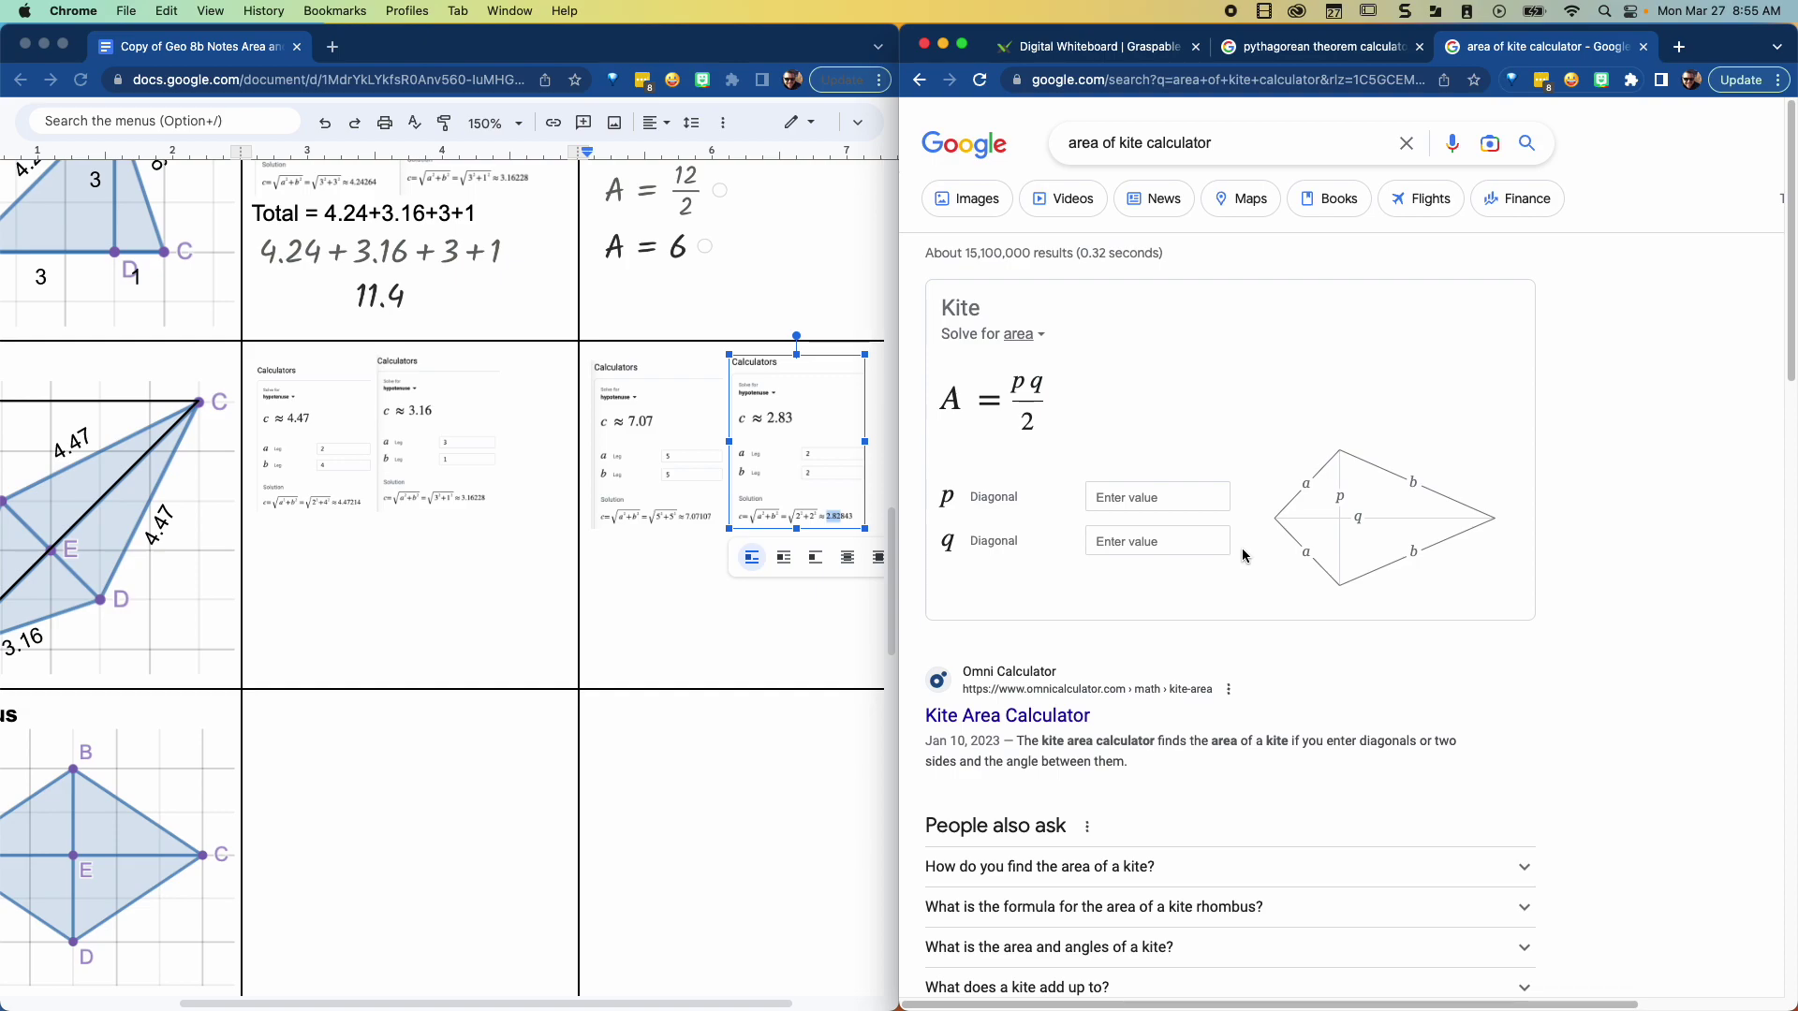
pyautogui.click(1134, 503)
pyautogui.write('70')
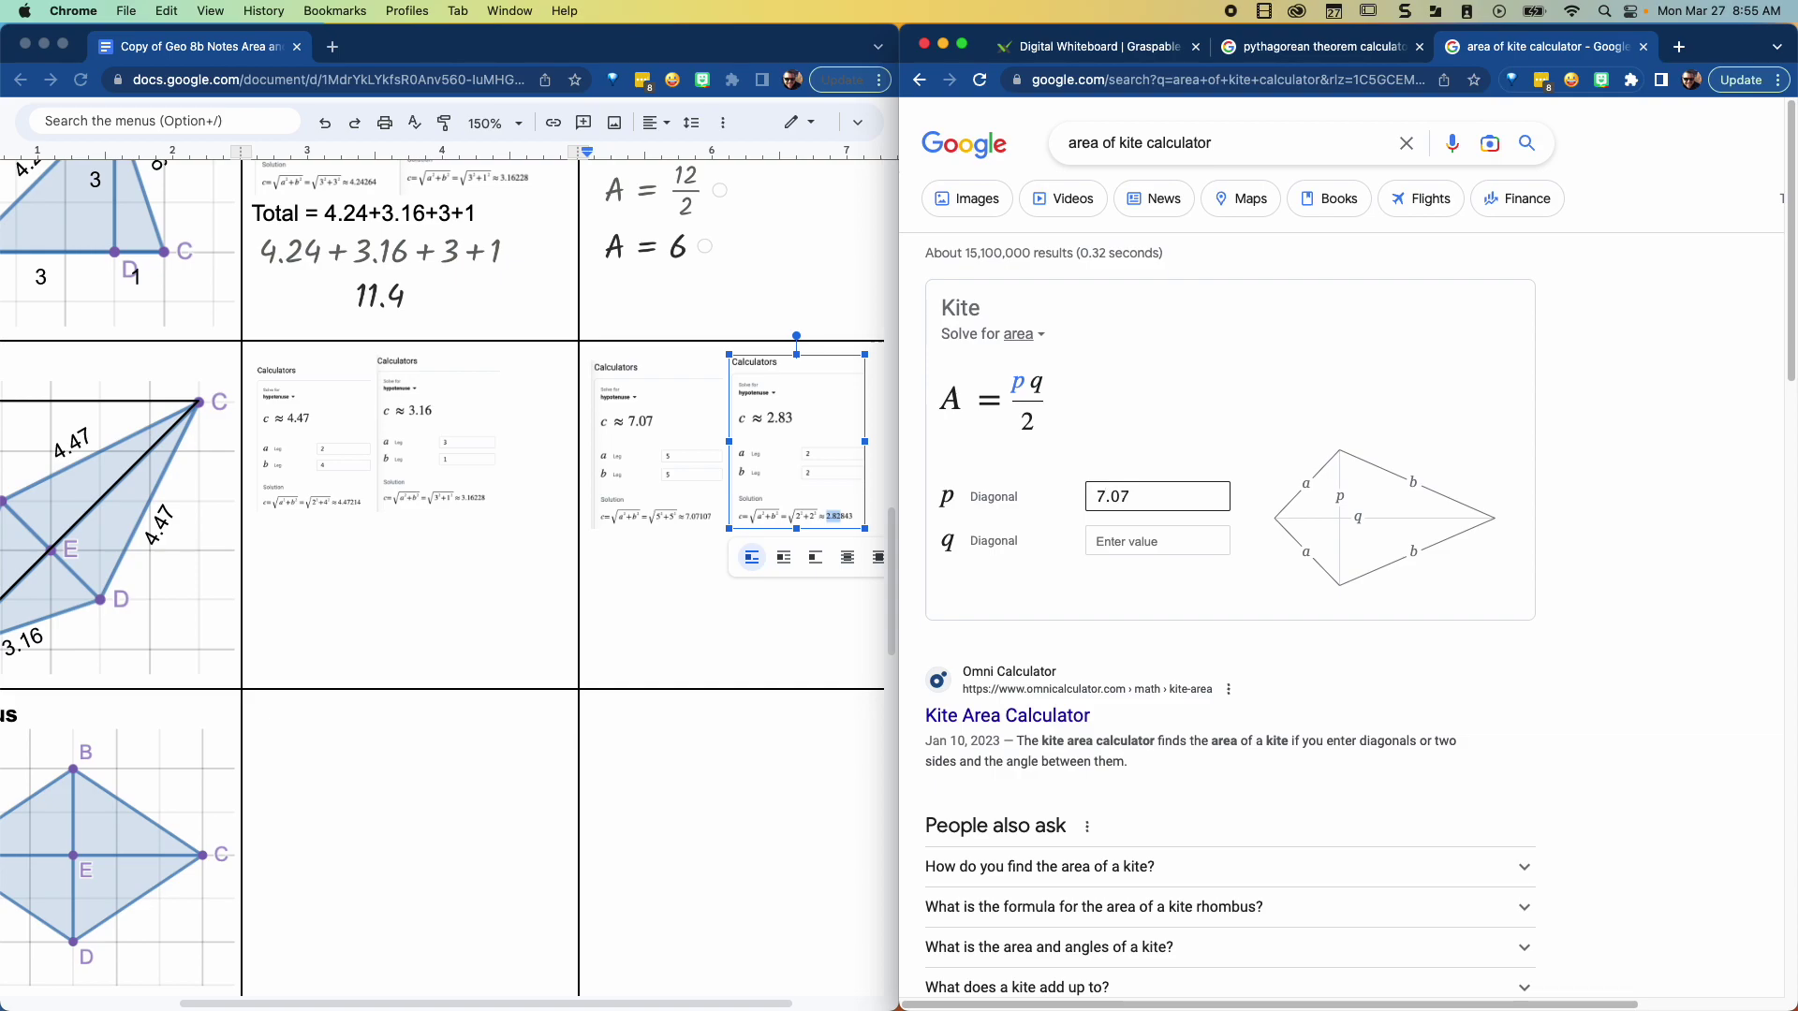
pyautogui.click(1145, 541)
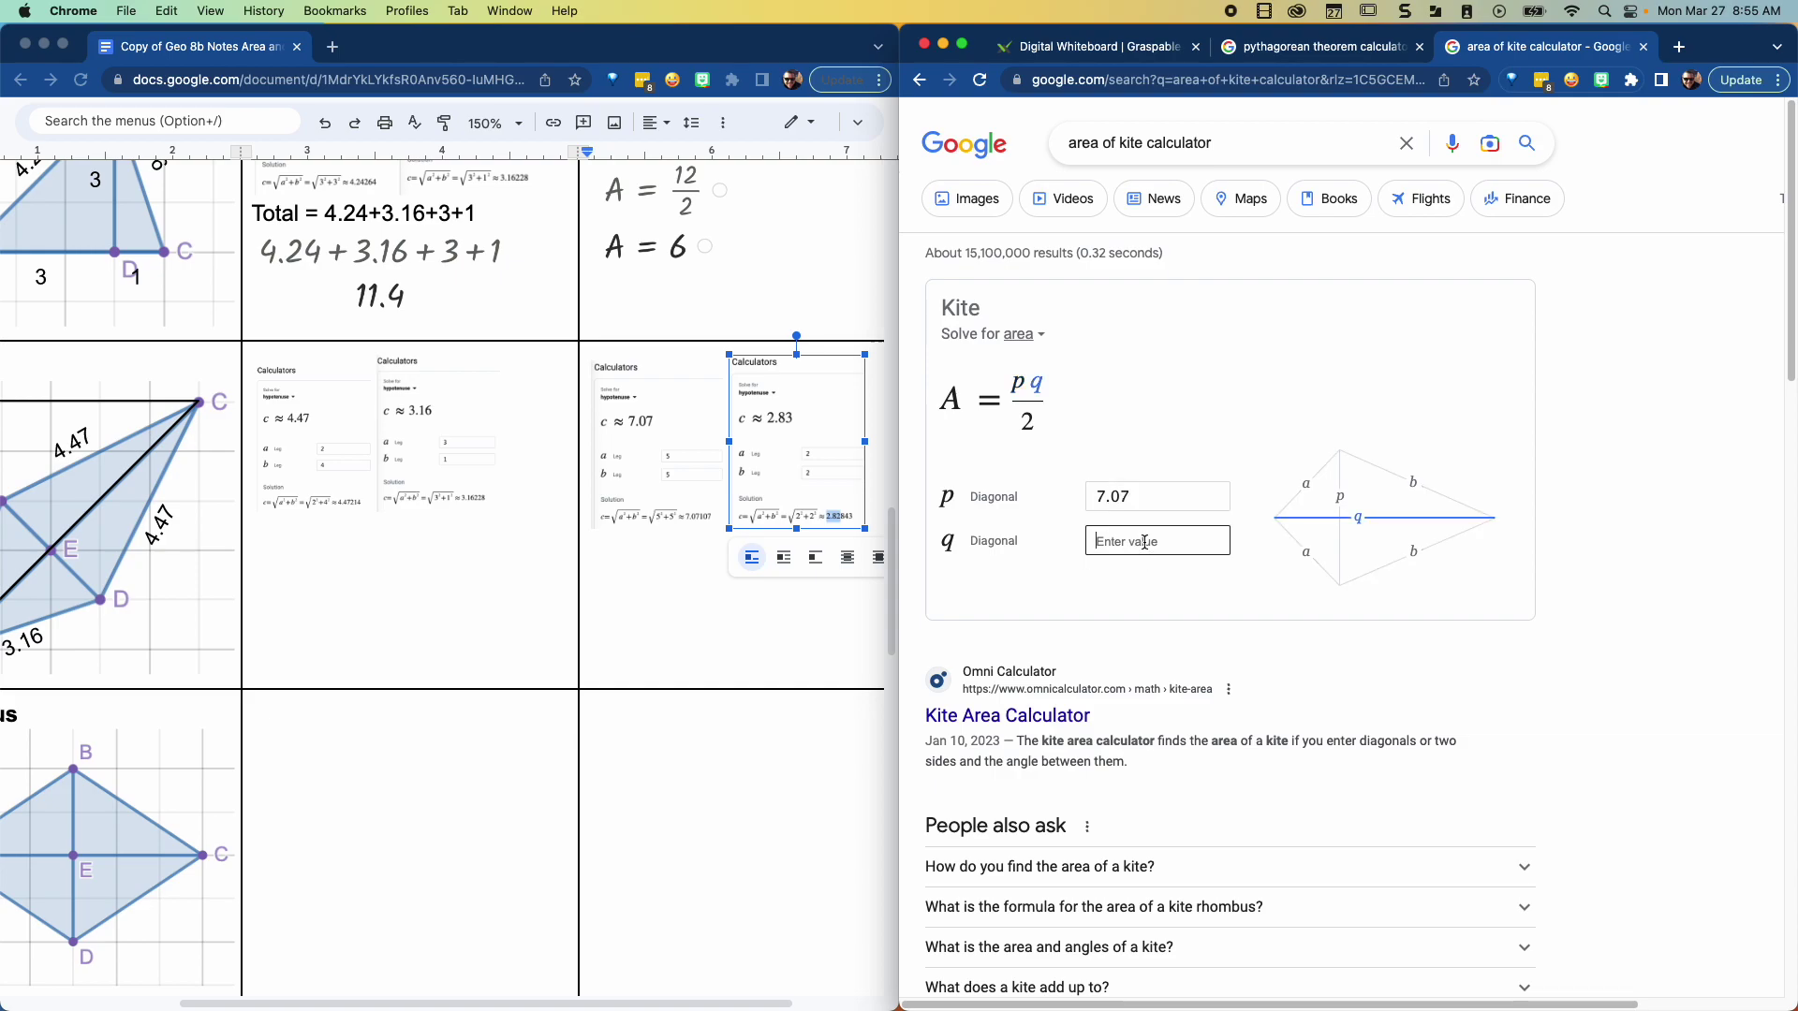
pyautogui.write('2.83')
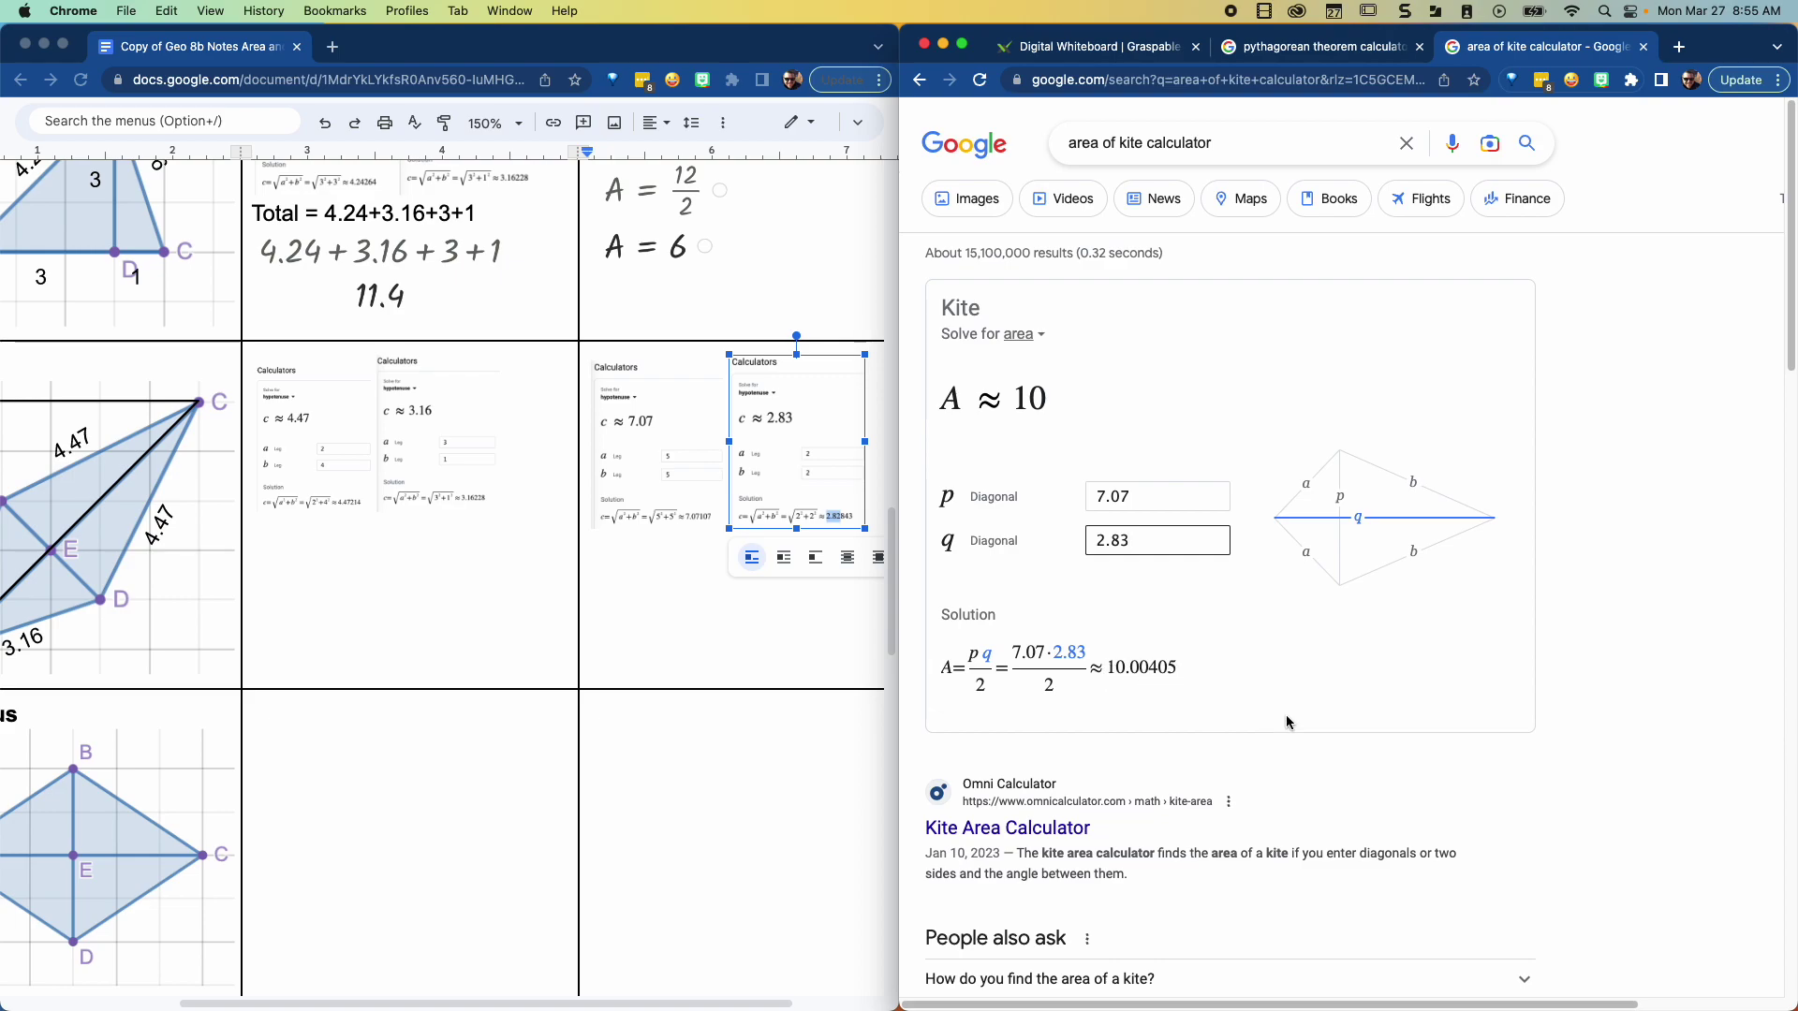
# Step: Screenshot the kite calculator card with its A ≈ 10 solution
pyautogui.press('super+shift+5')
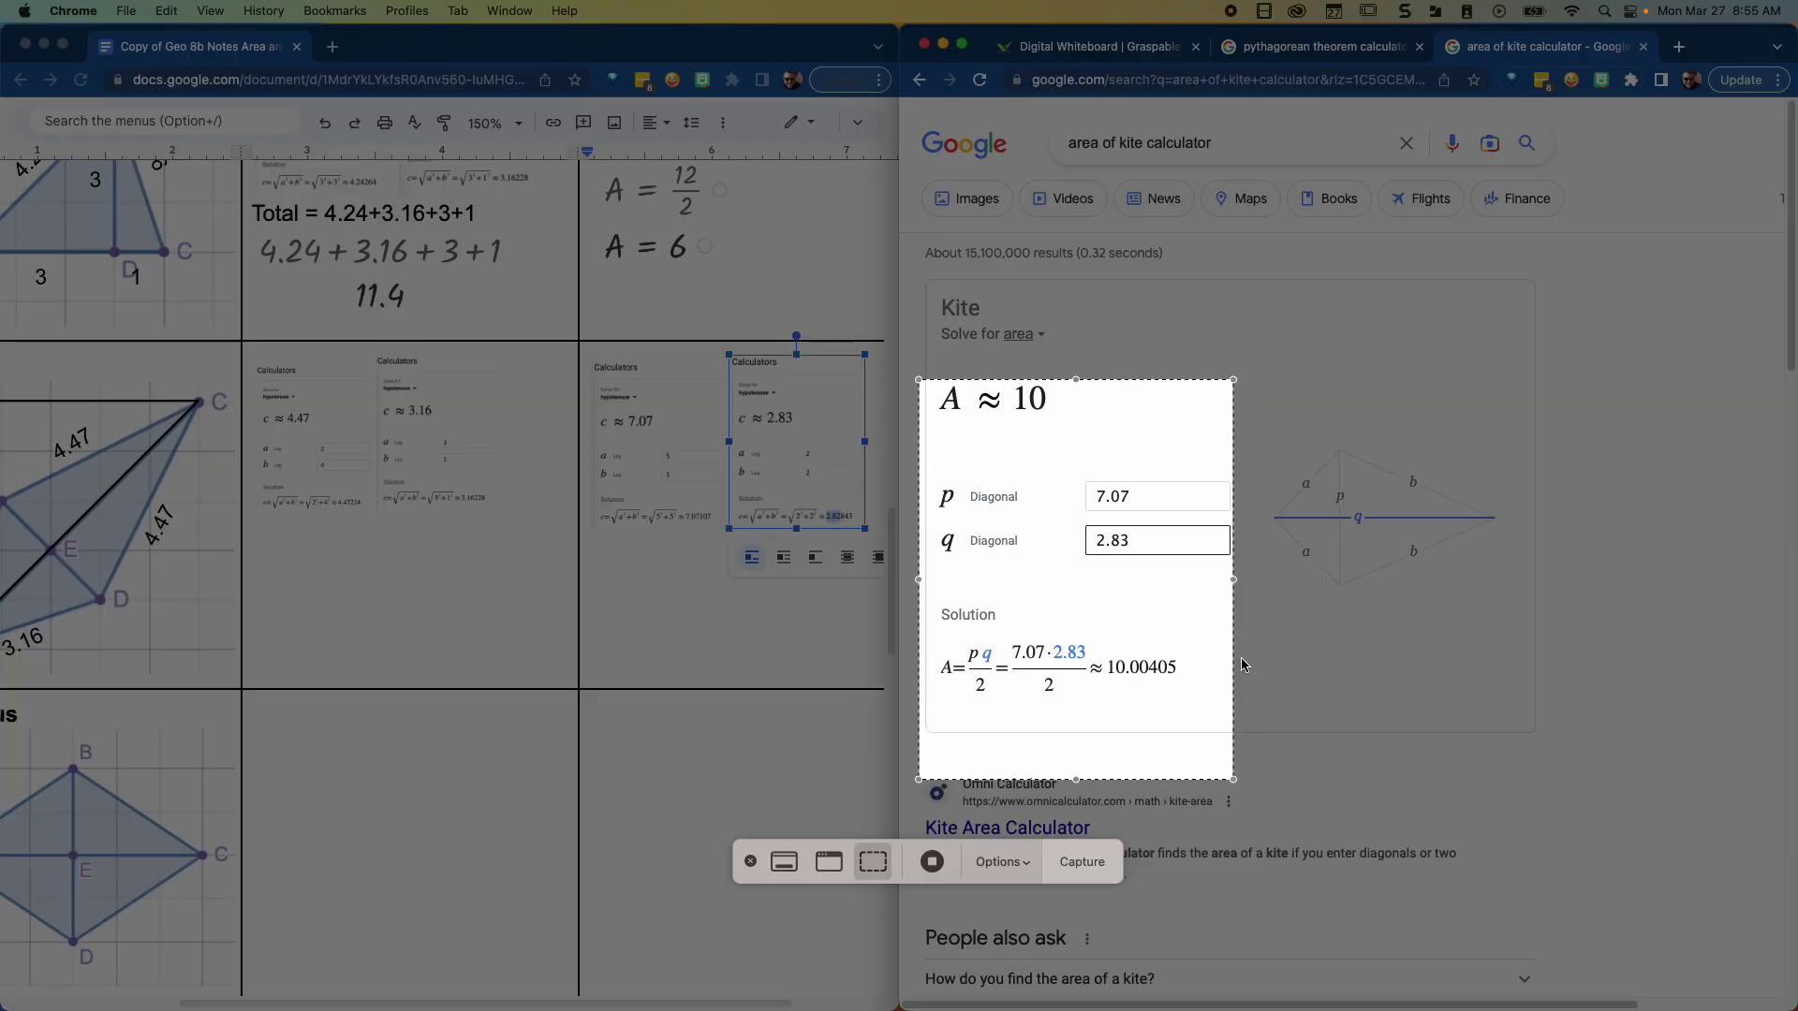
pyautogui.moveTo(1176, 658); pyautogui.dragTo(1195, 572)
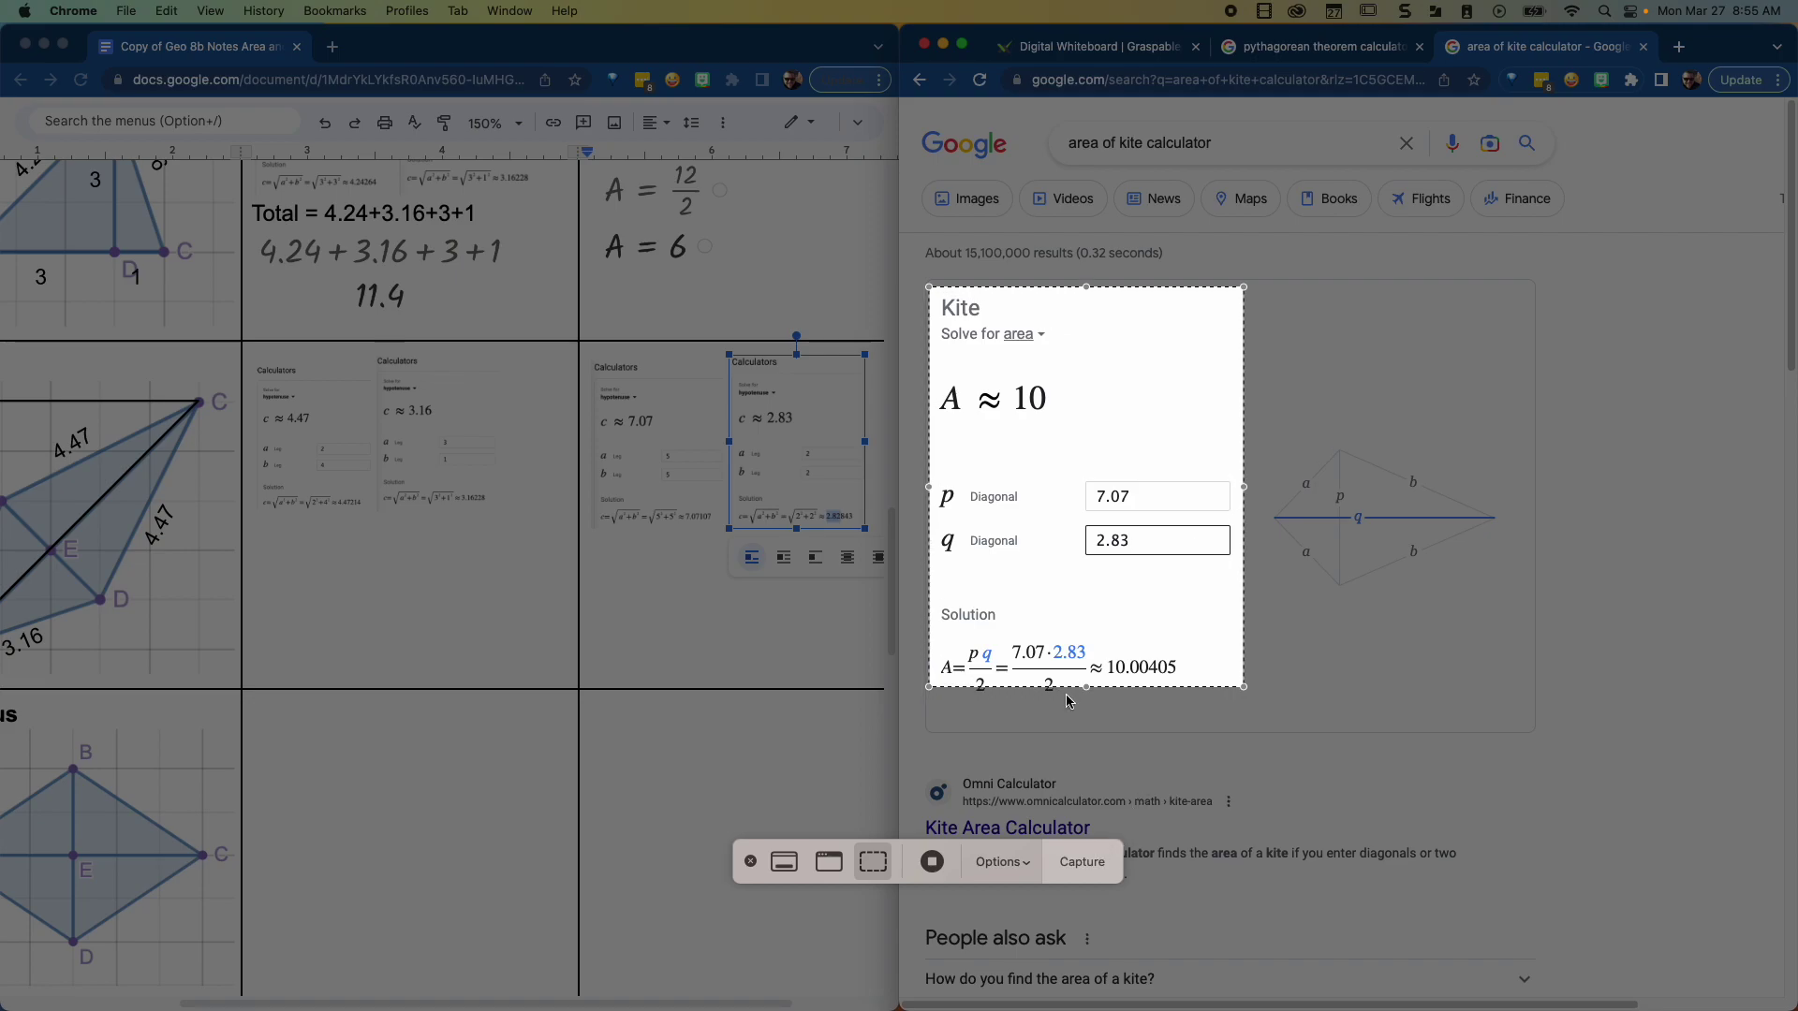
pyautogui.moveTo(1085, 687); pyautogui.dragTo(1090, 713)
pyautogui.click(1090, 873)
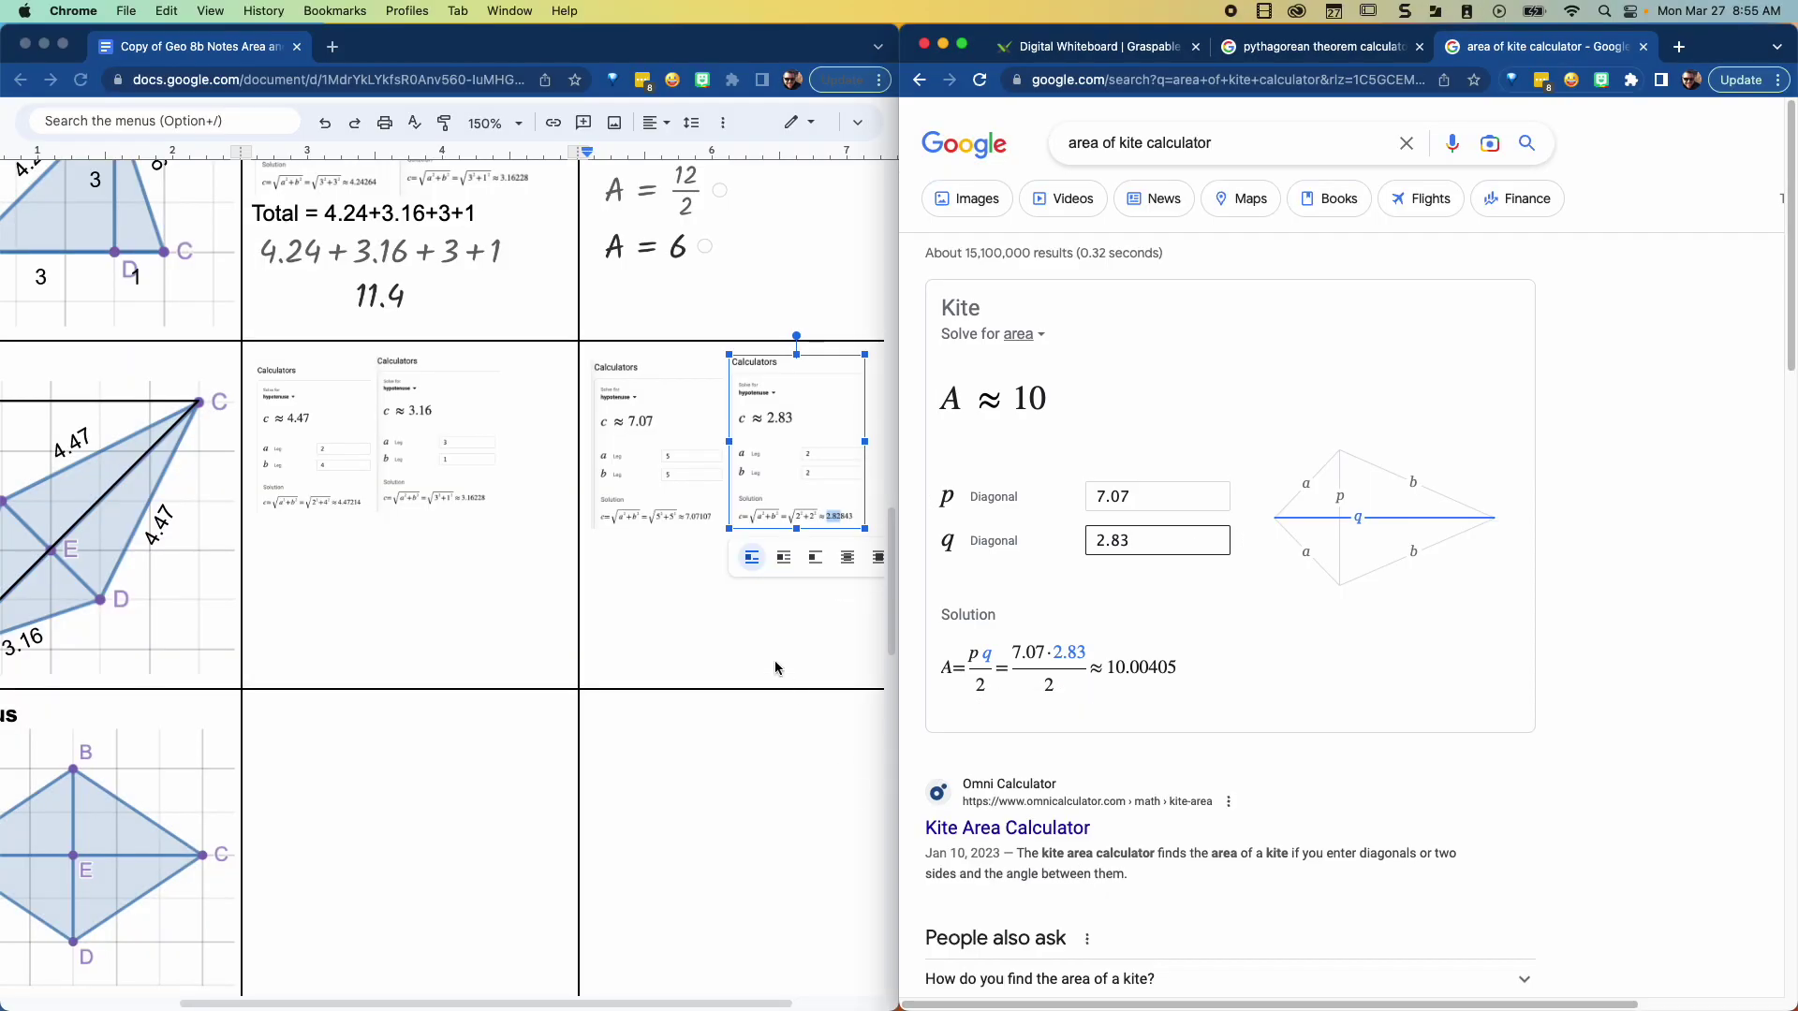
pyautogui.click(873, 493)
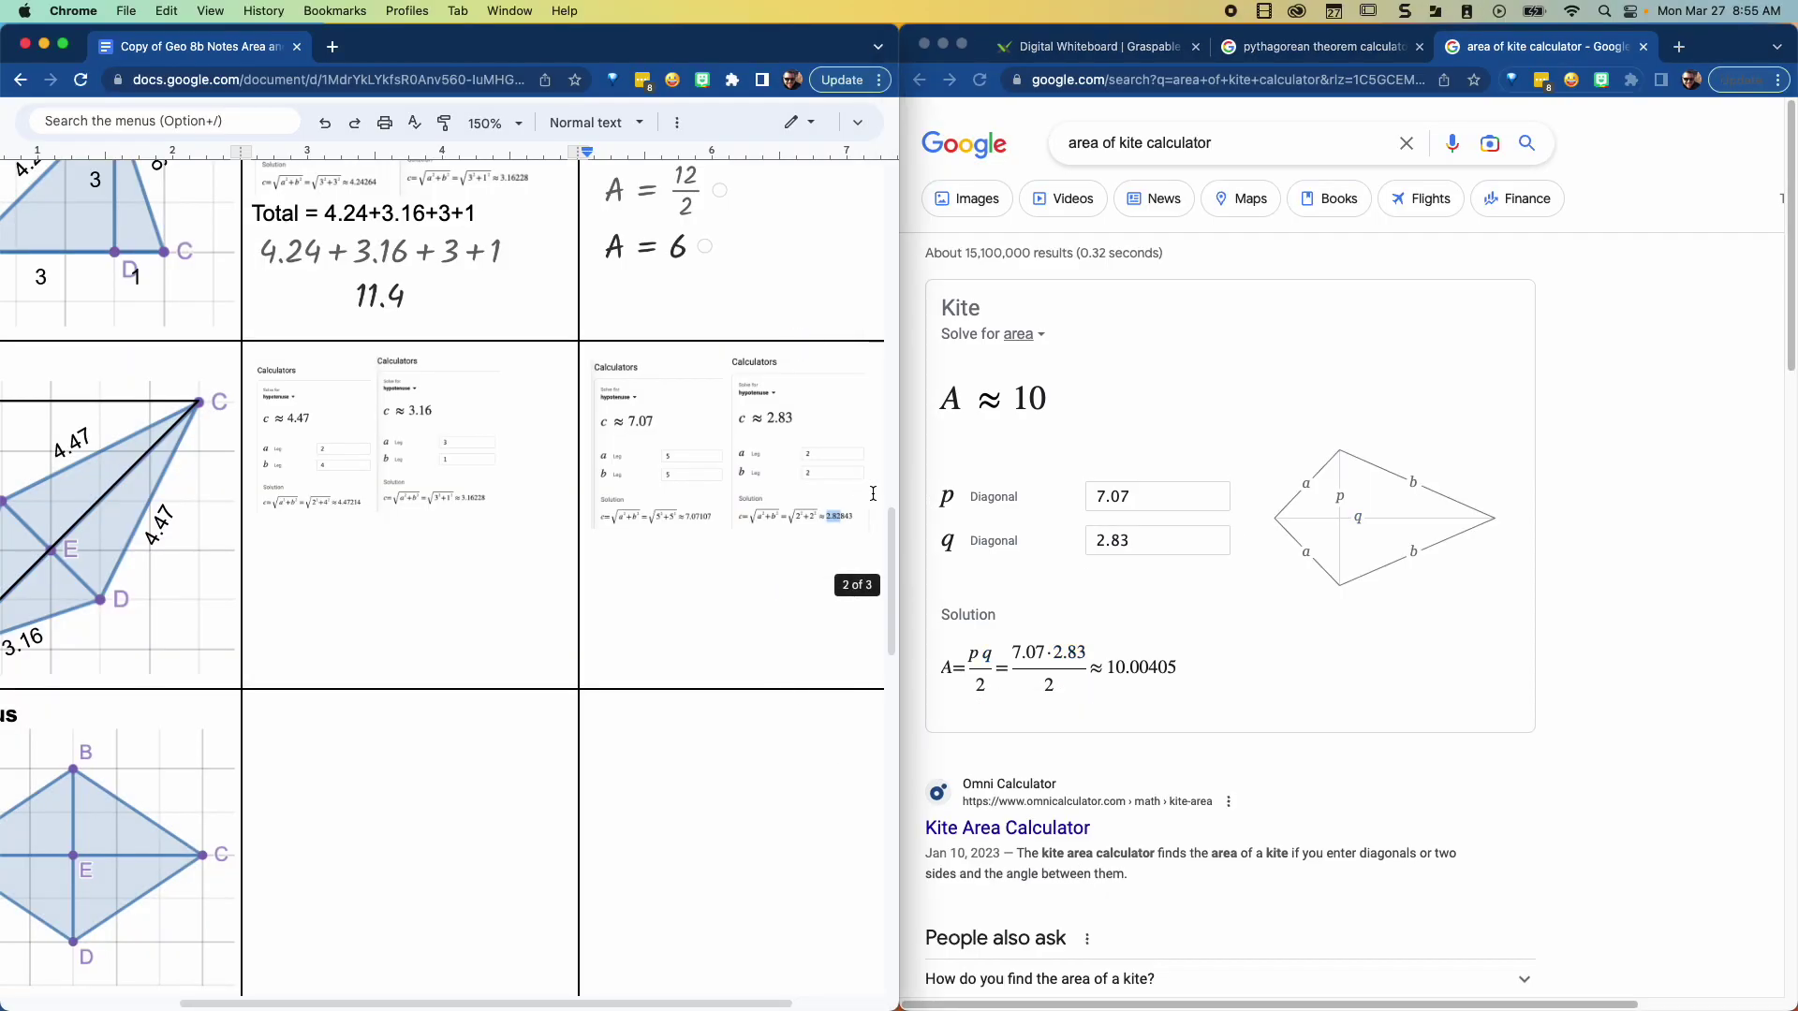
# Step: Paste the kite area screenshot into the Kite Area cell and shrink it to fit
pyautogui.press('super+v')
pyautogui.click(694, 809)
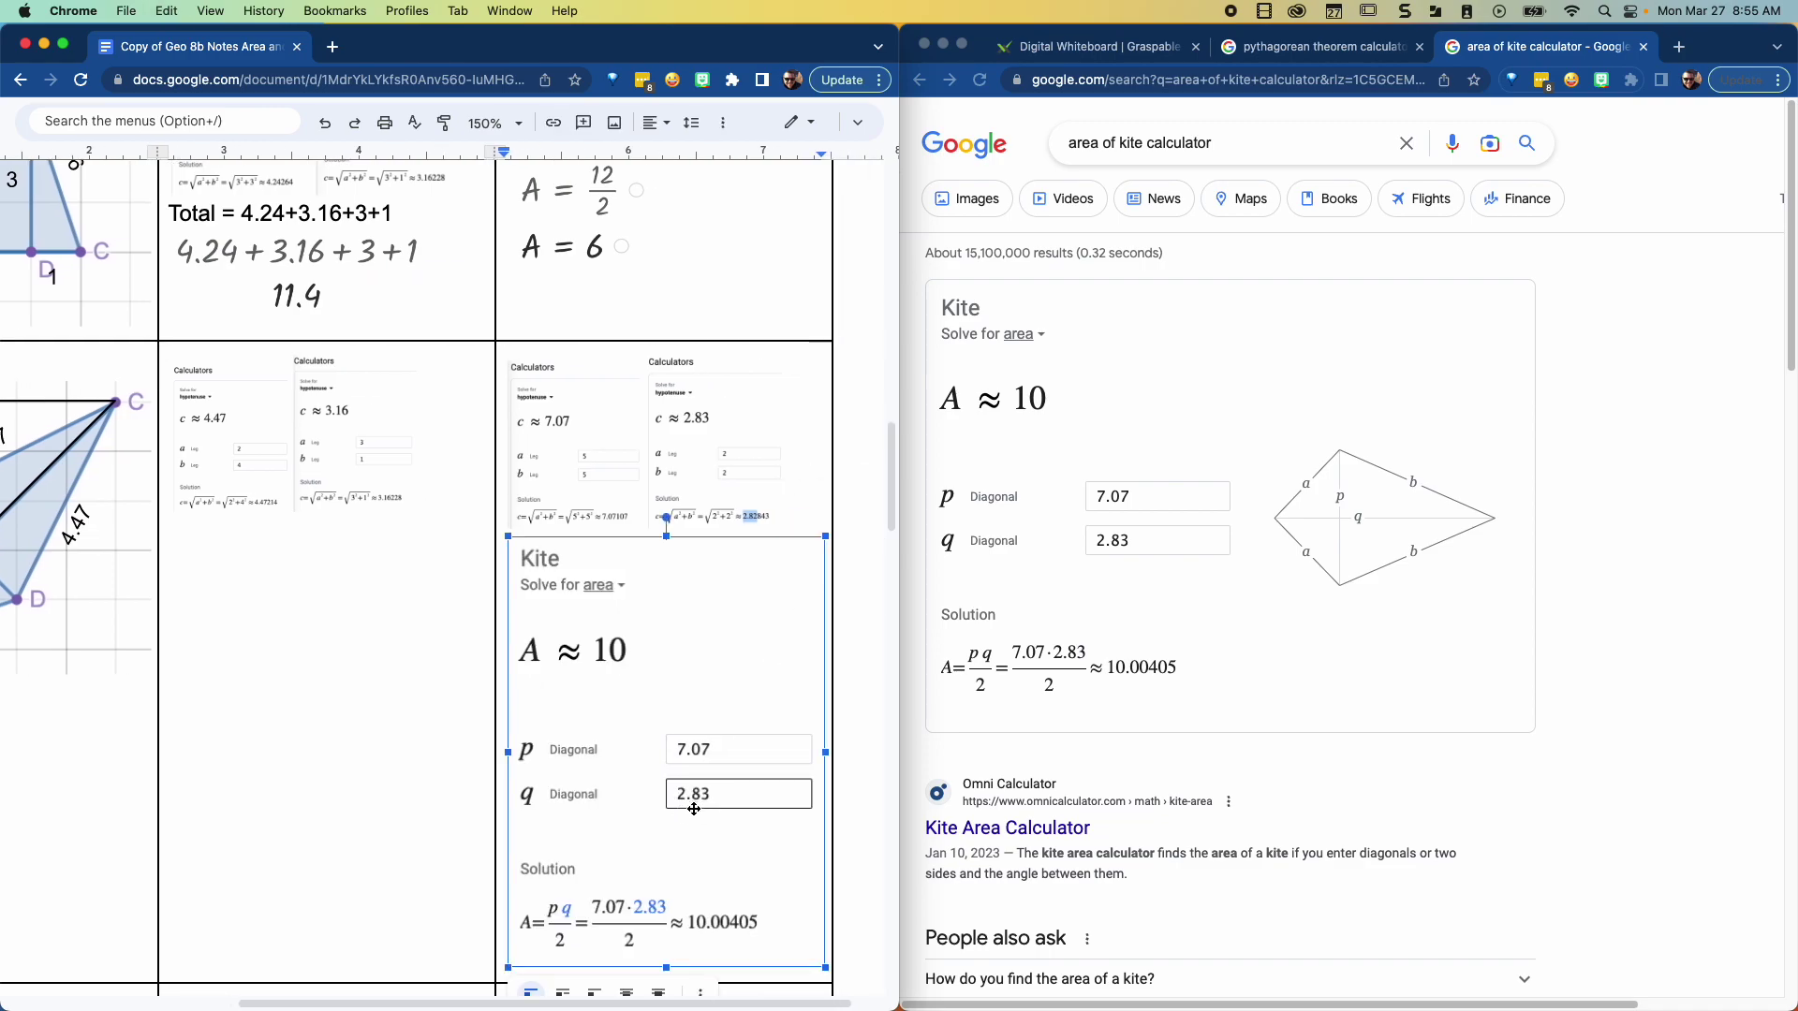
pyautogui.moveTo(818, 958); pyautogui.dragTo(633, 707)
pyautogui.click(775, 640)
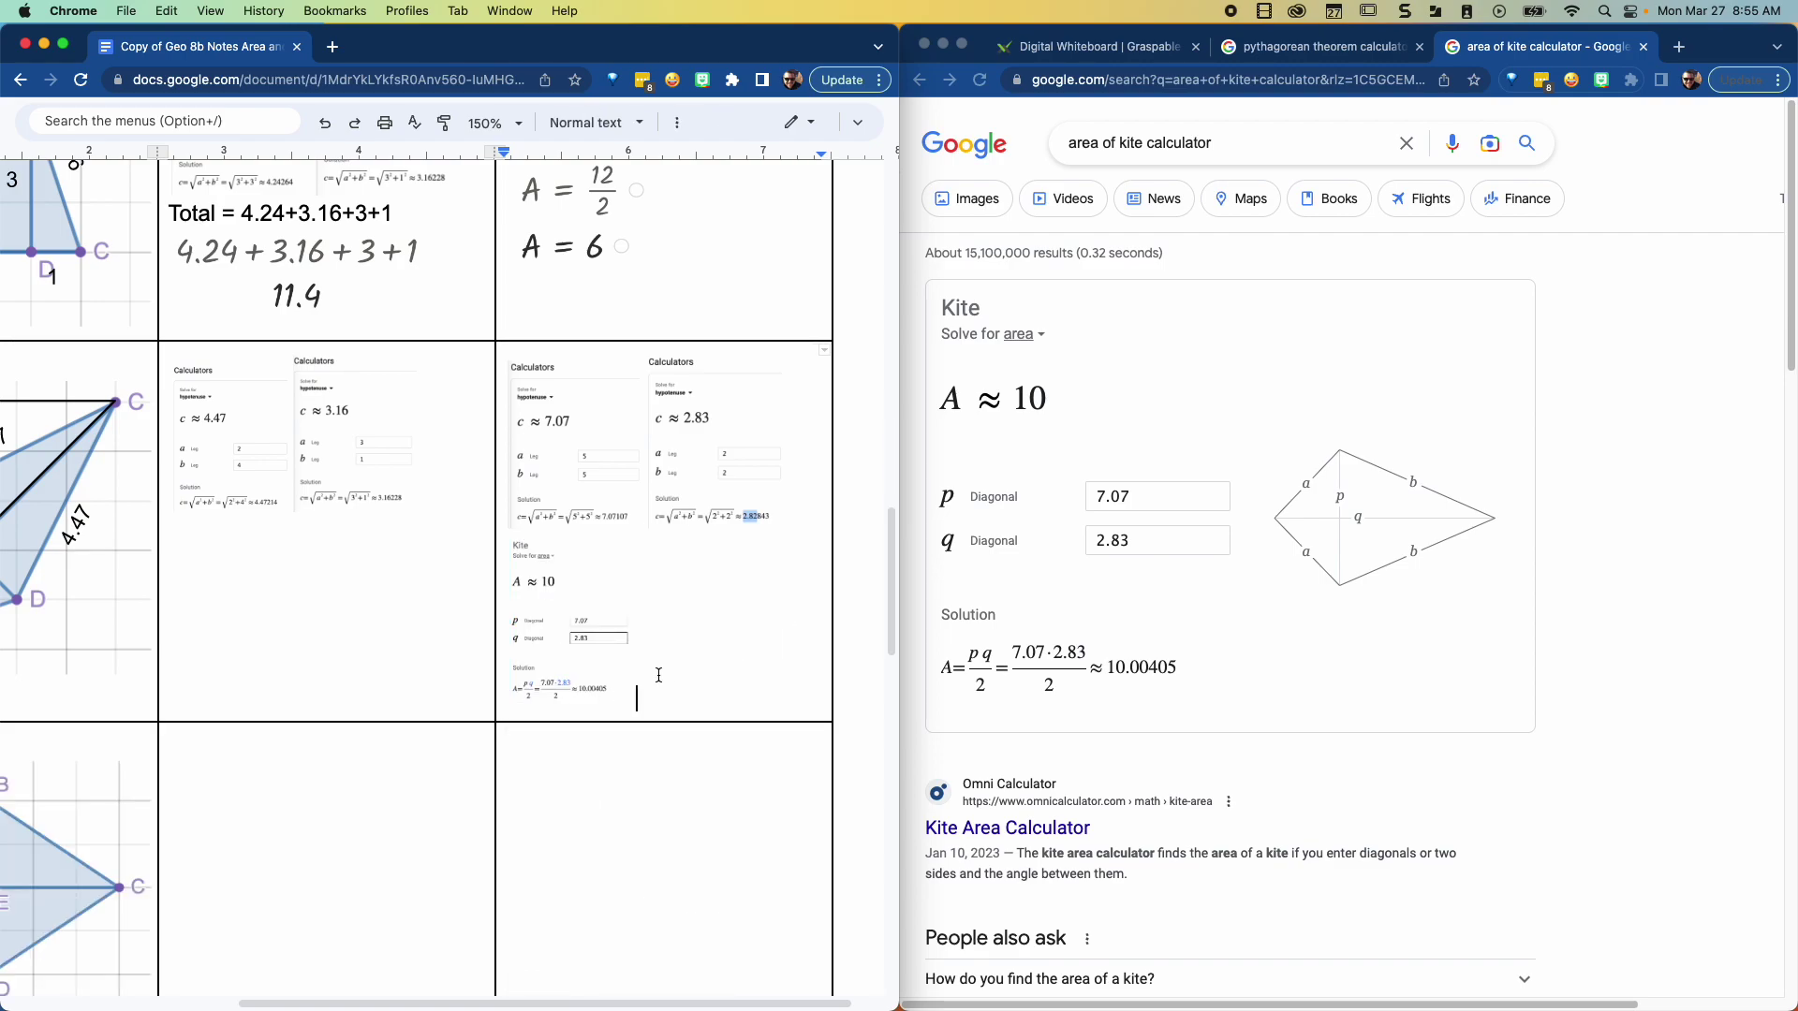
pyautogui.click(334, 607)
# Step: Reload the Graspable Math whiteboard to get an empty canvas
pyautogui.click(1056, 47)
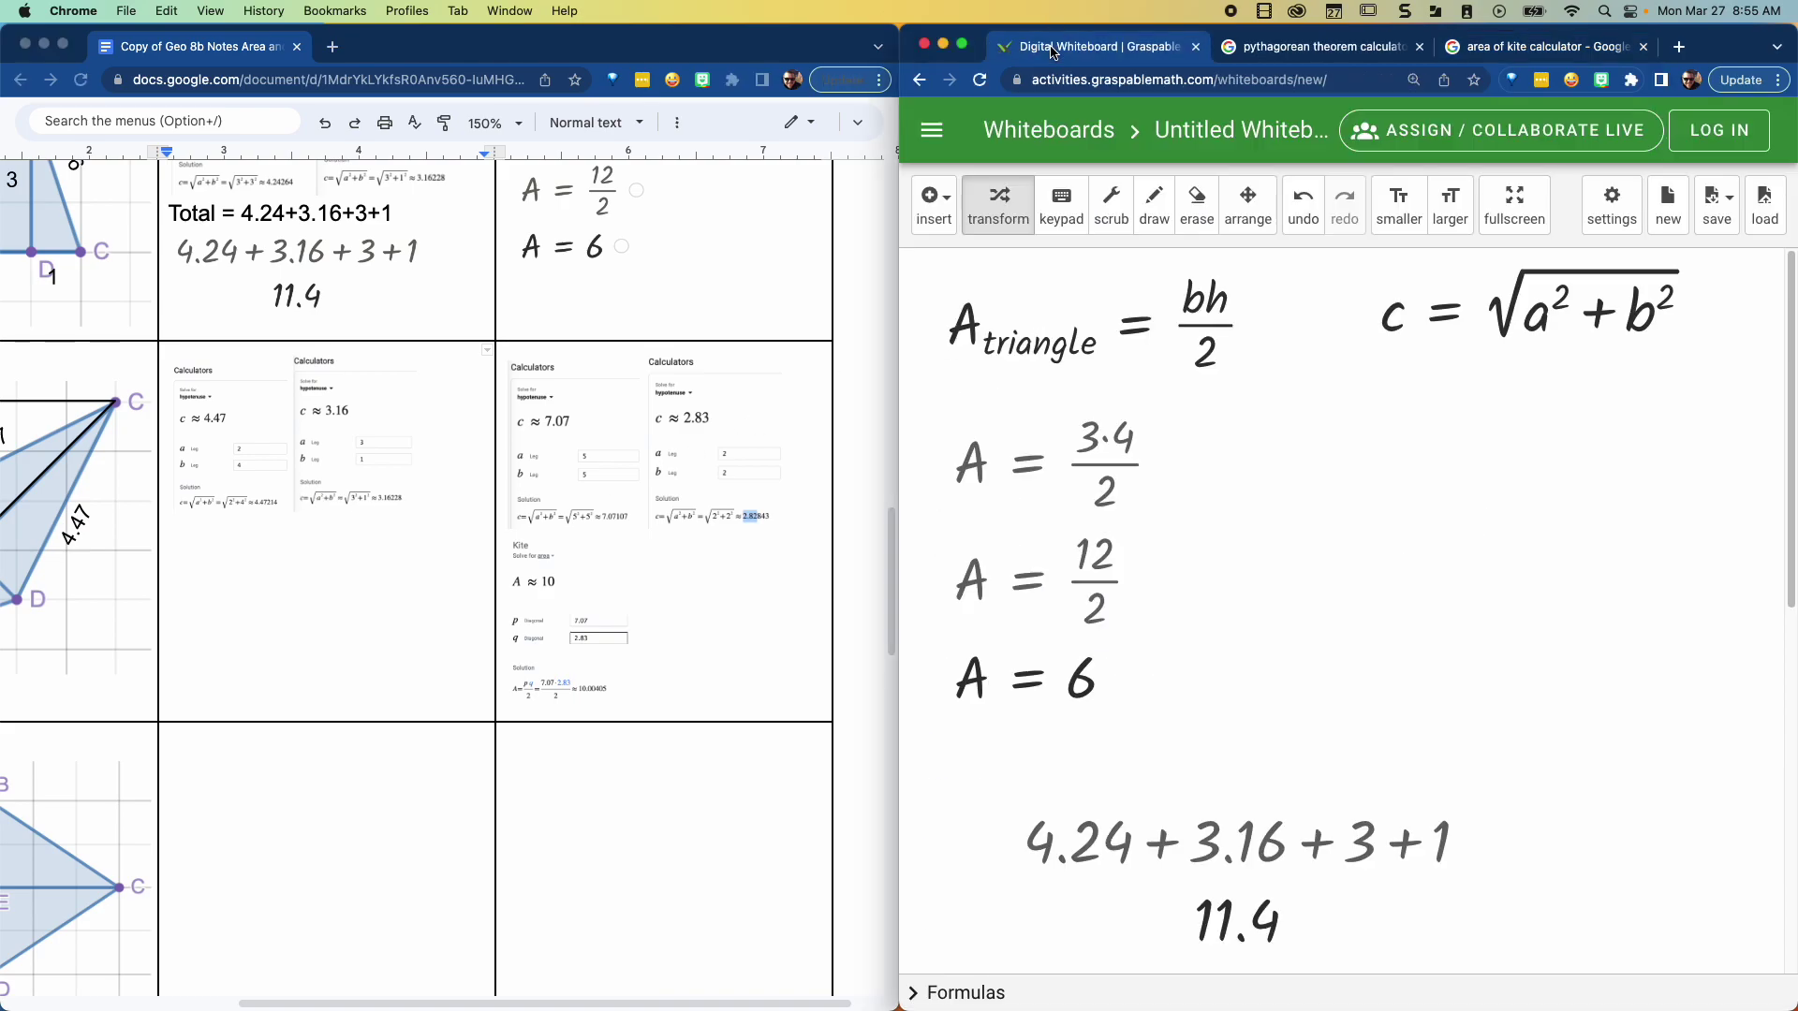
pyautogui.click(1326, 501)
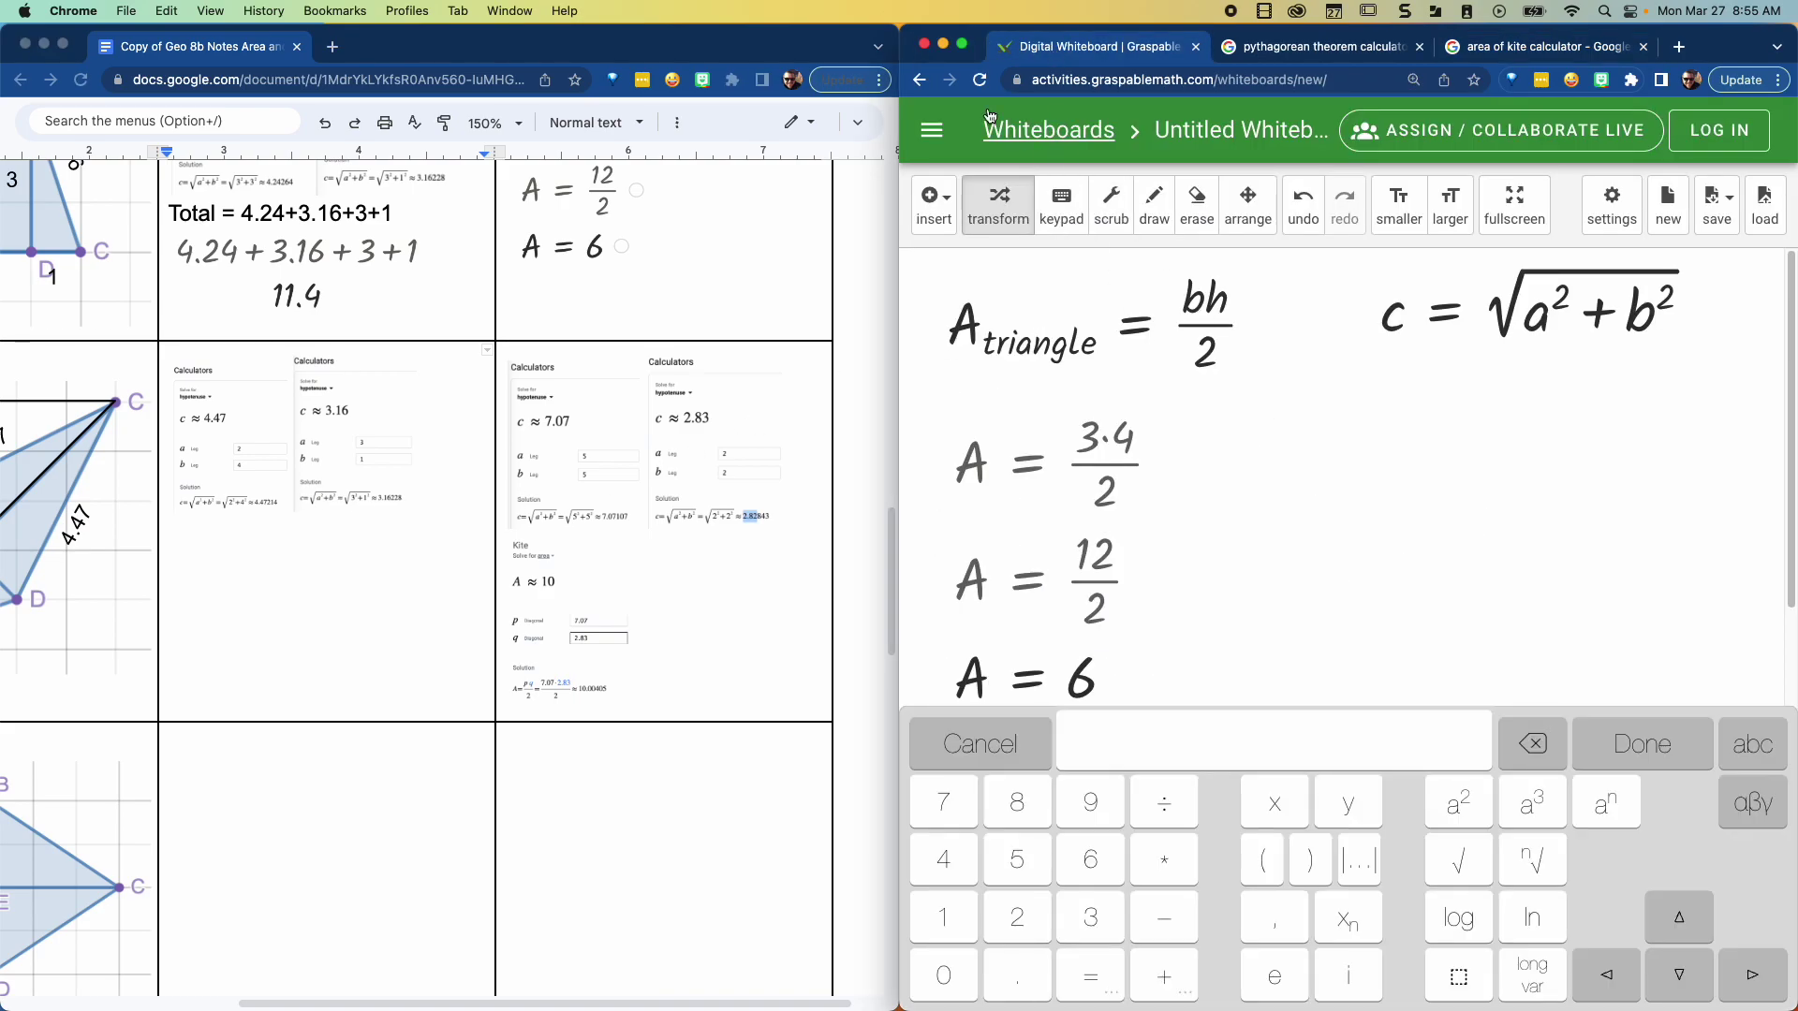
pyautogui.click(980, 80)
pyautogui.click(945, 376)
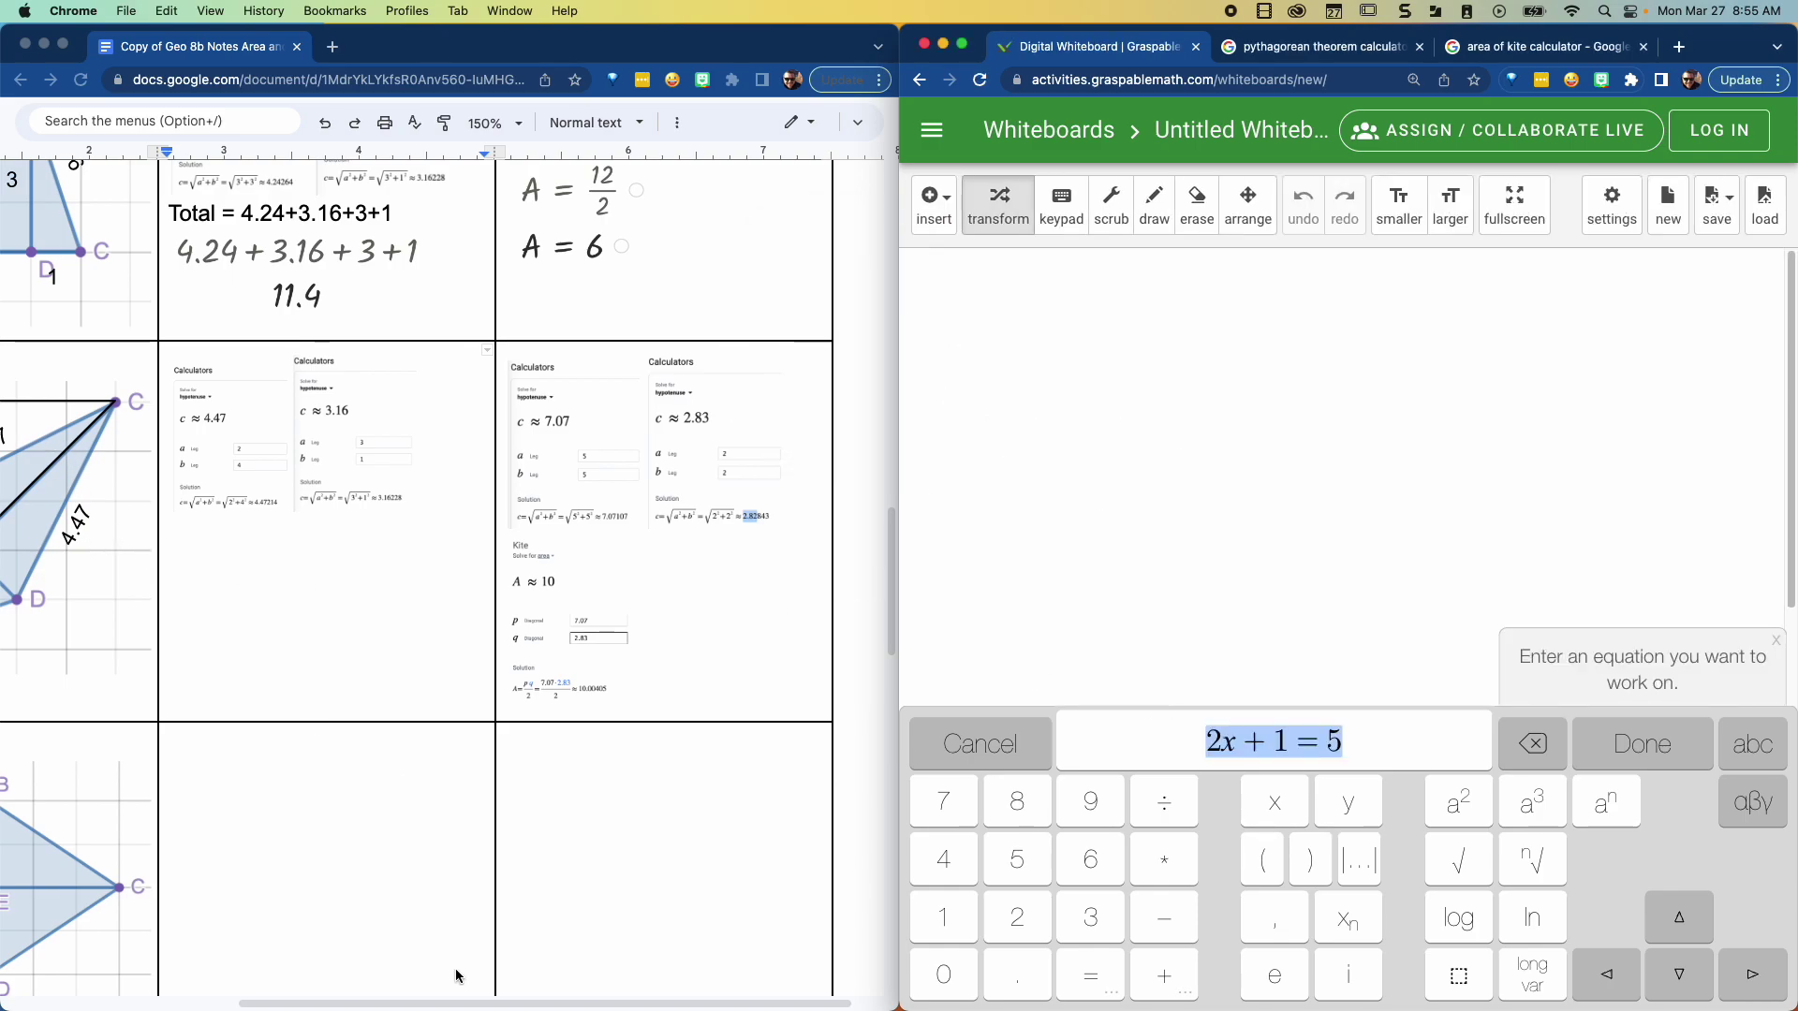
pyautogui.moveTo(470, 1005); pyautogui.dragTo(315, 1003)
# Step: Enter 4.47+4.47+3.16+3.16 on the whiteboard and evaluate it to 15.26
pyautogui.moveTo(1384, 735); pyautogui.dragTo(1204, 743)
pyautogui.write('4.4')
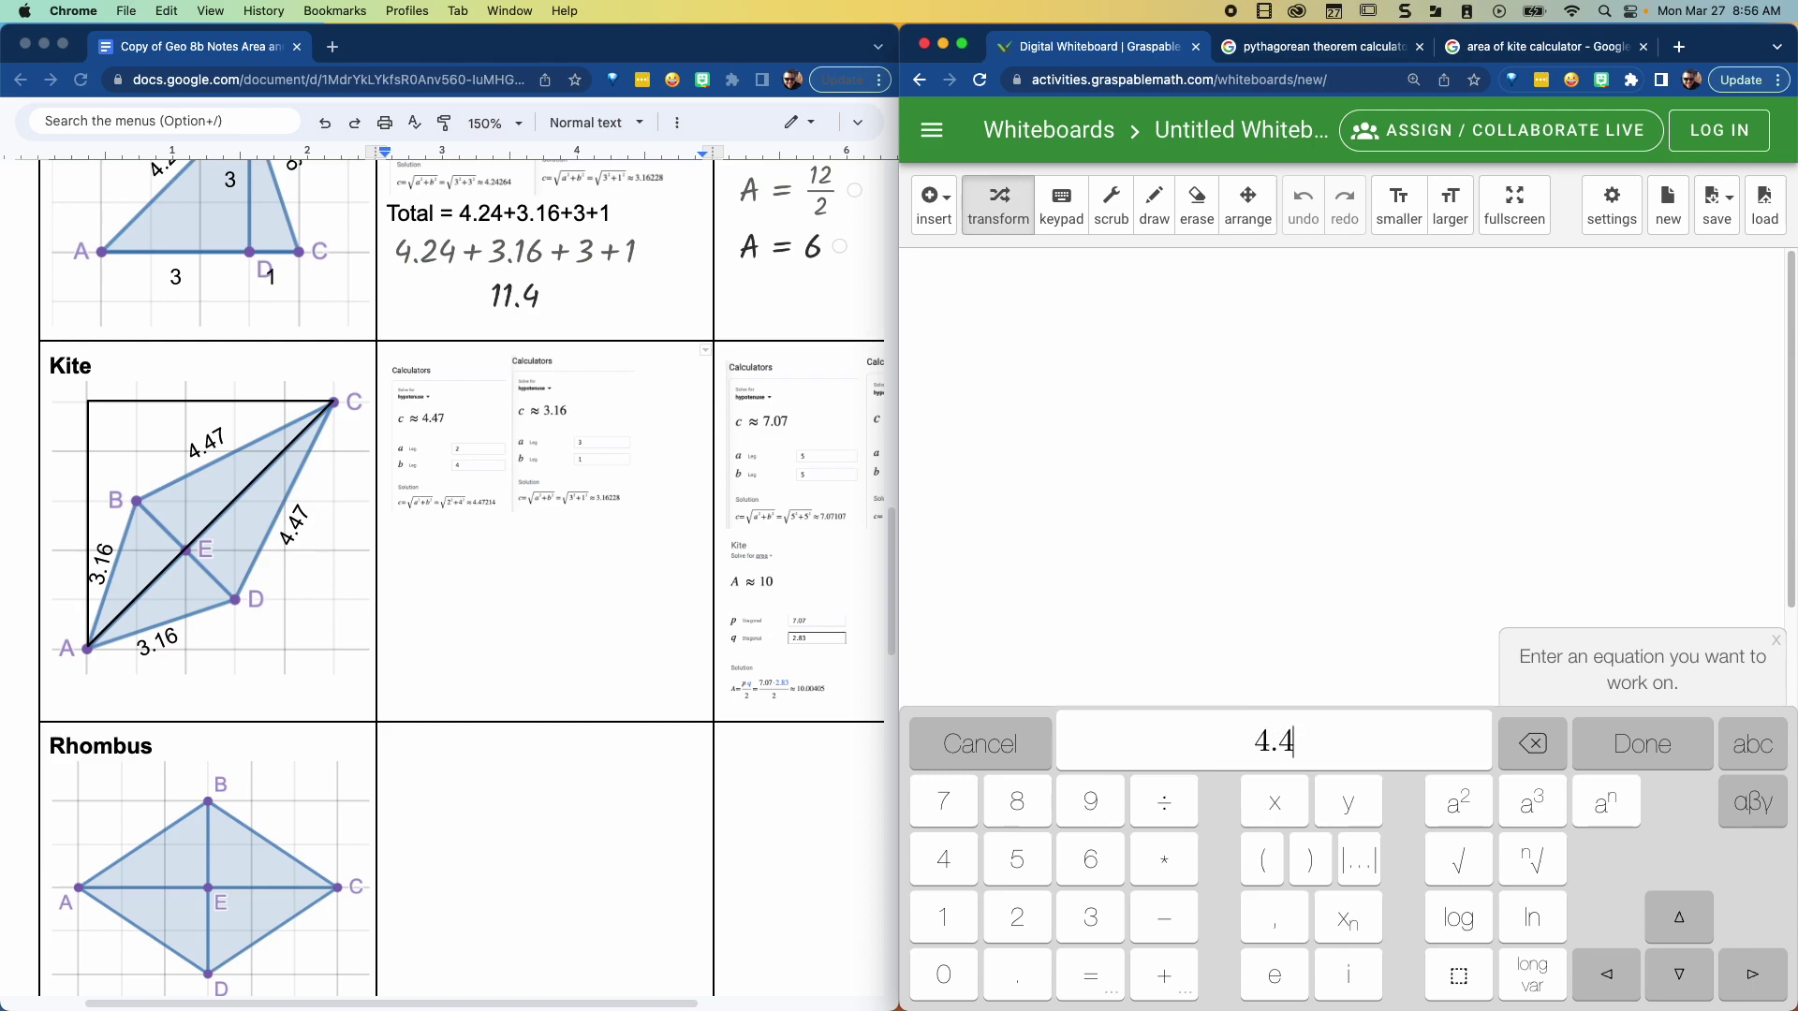
pyautogui.write('7+4.47+')
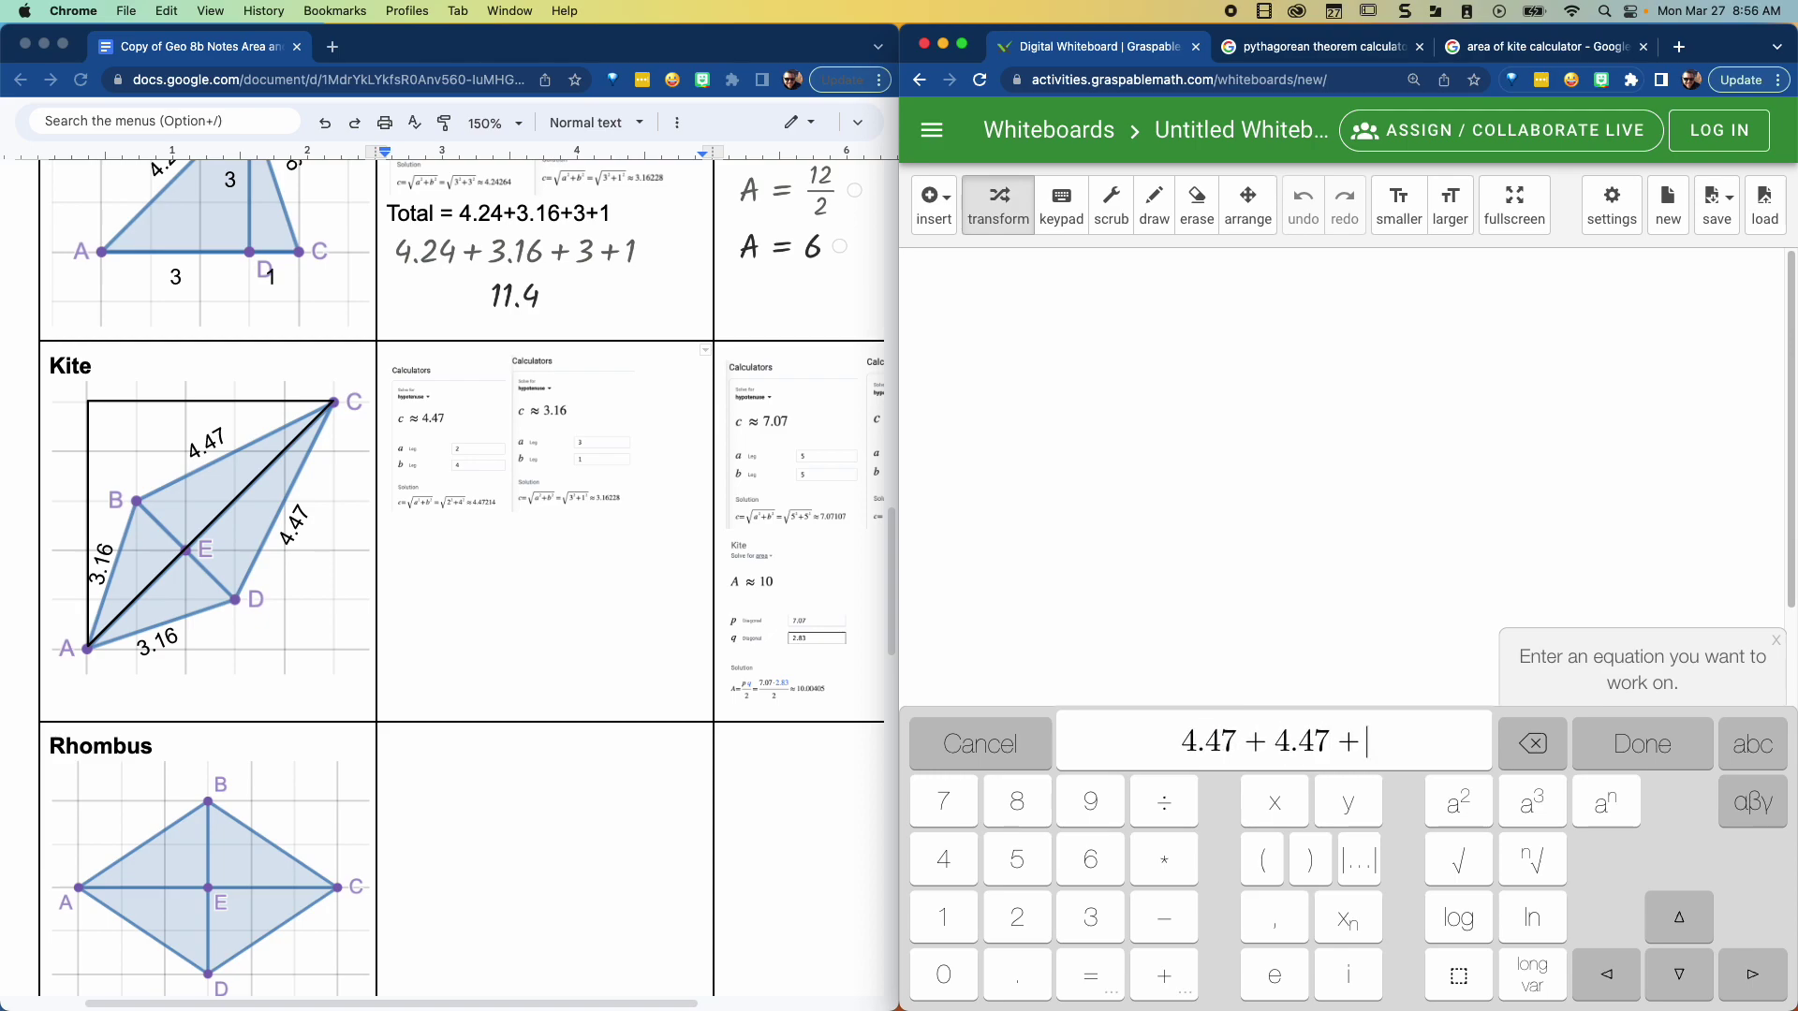
pyautogui.write('3.1+ 3.16')
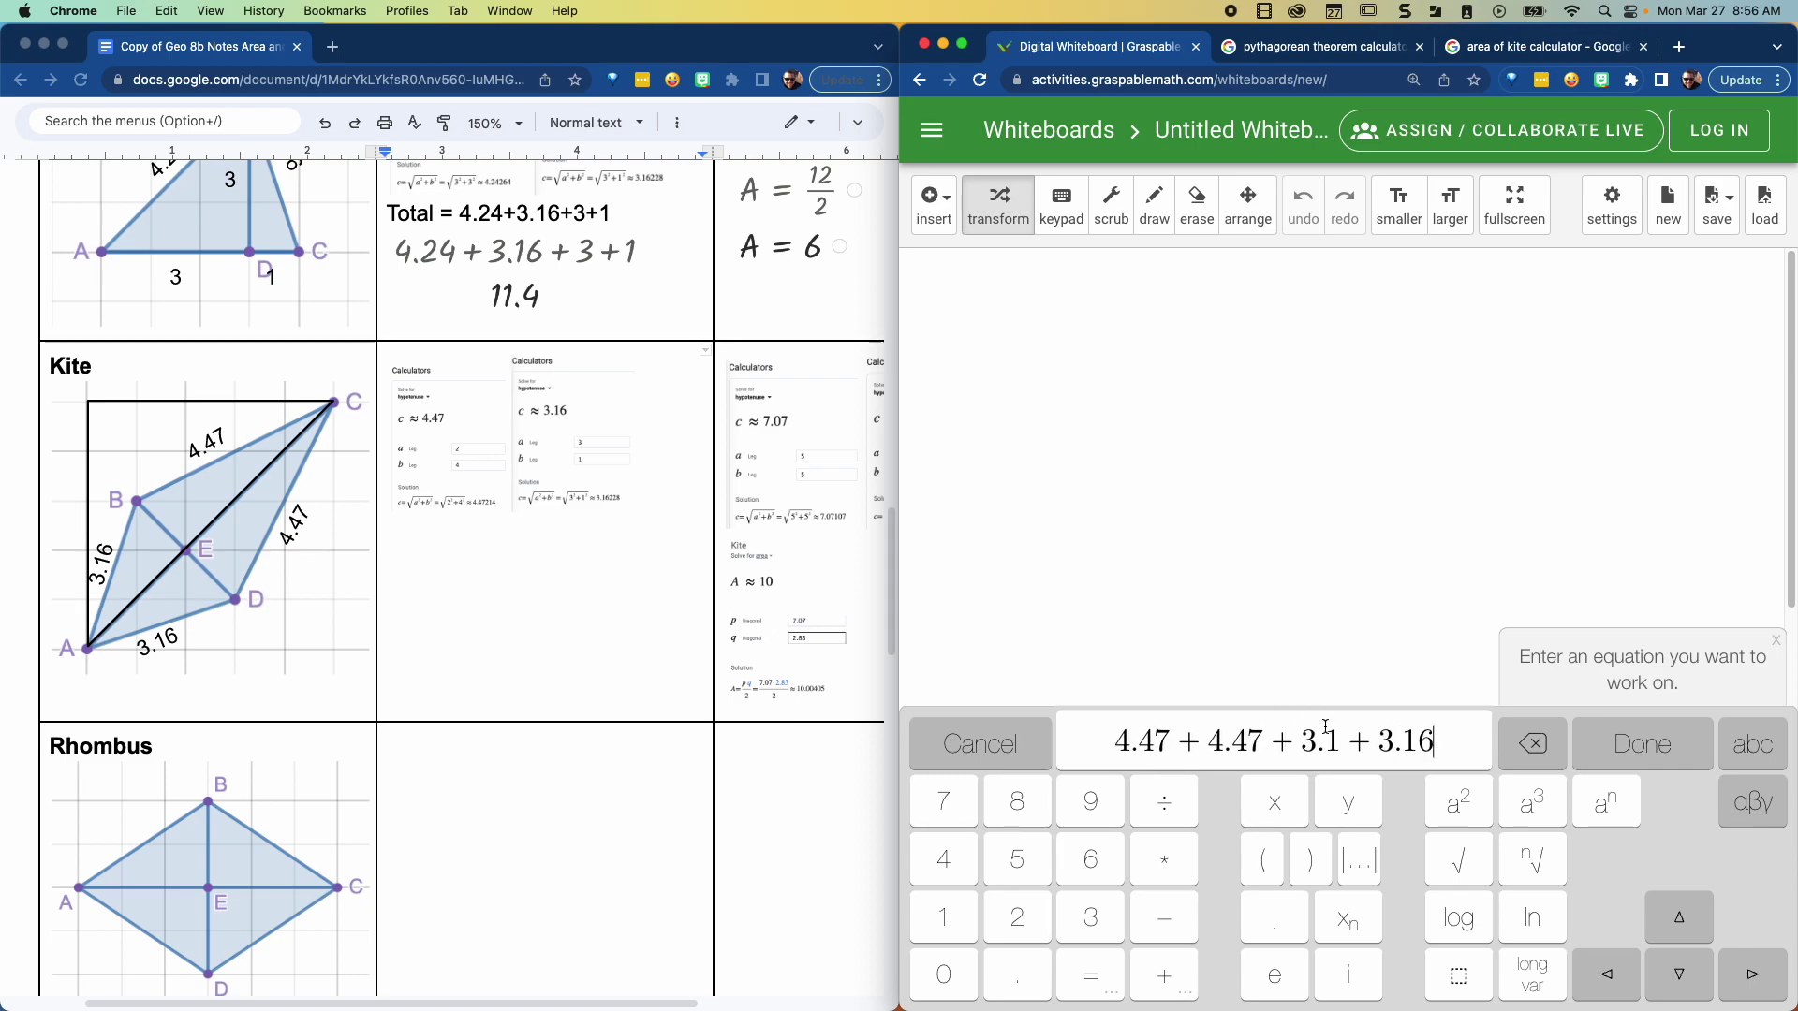
pyautogui.click(1333, 734)
pyautogui.write('6')
pyautogui.press('Return')
pyautogui.click(1482, 371)
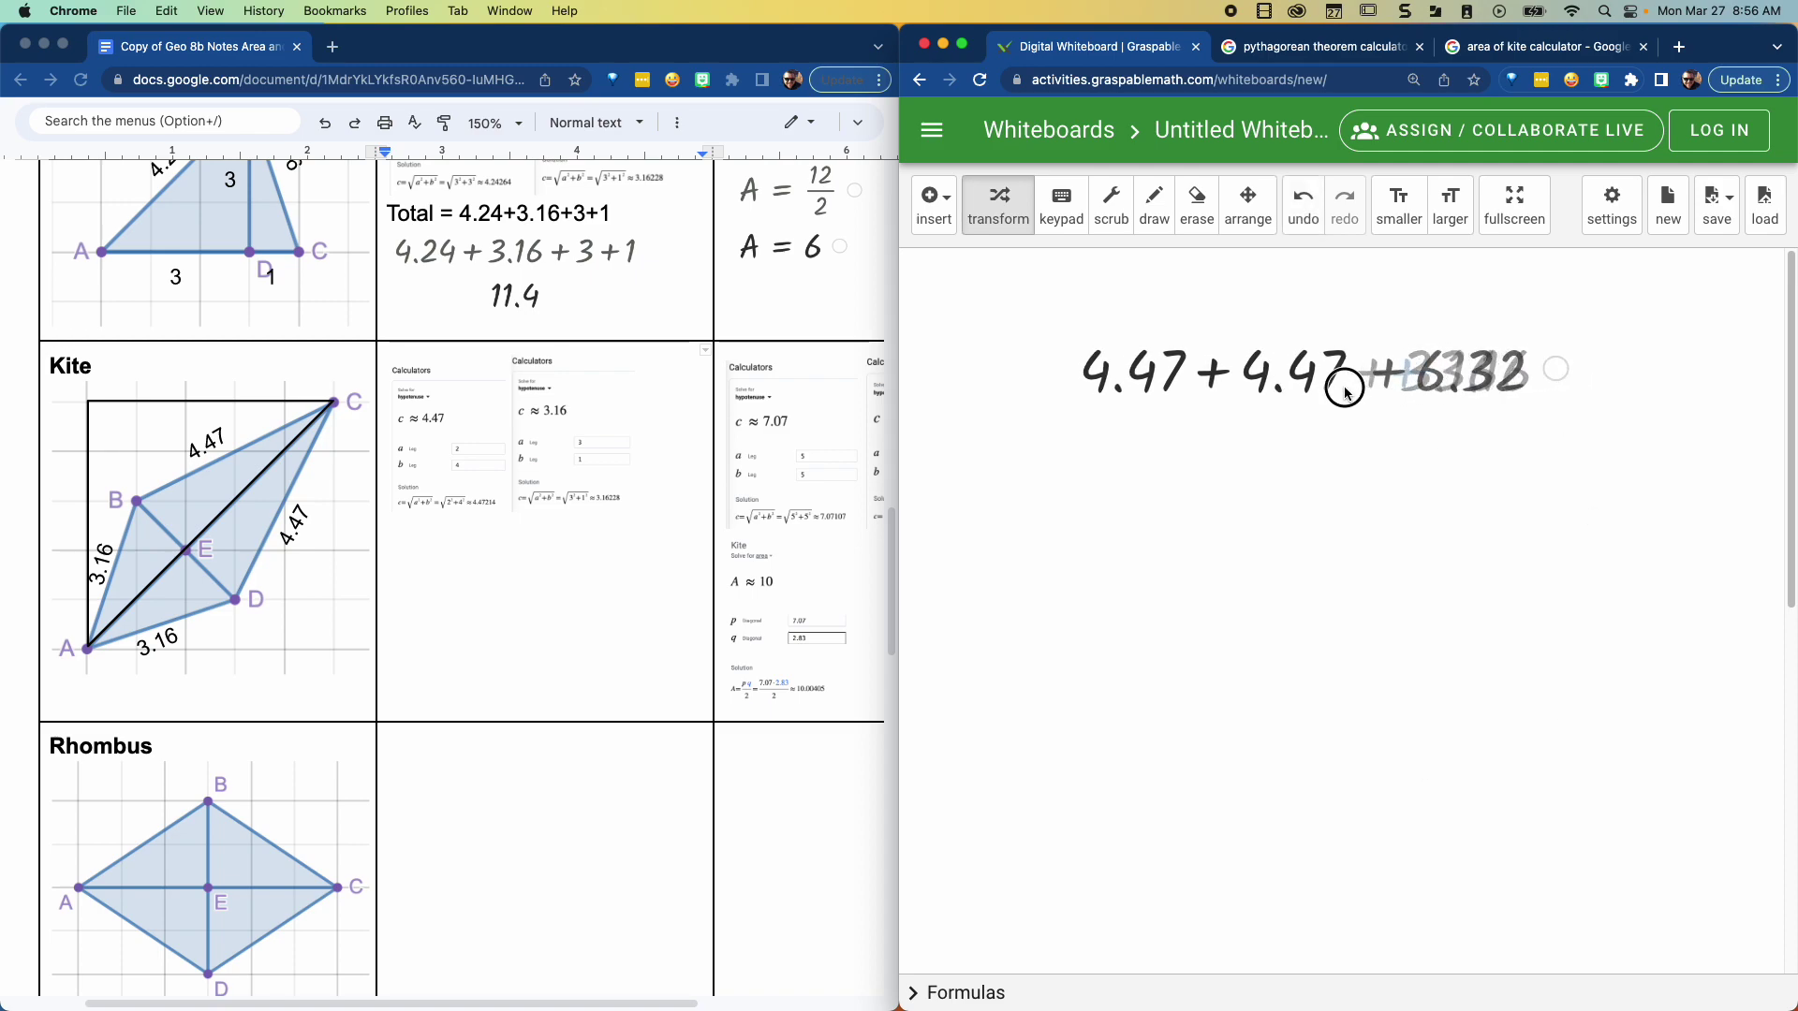
pyautogui.click(1351, 392)
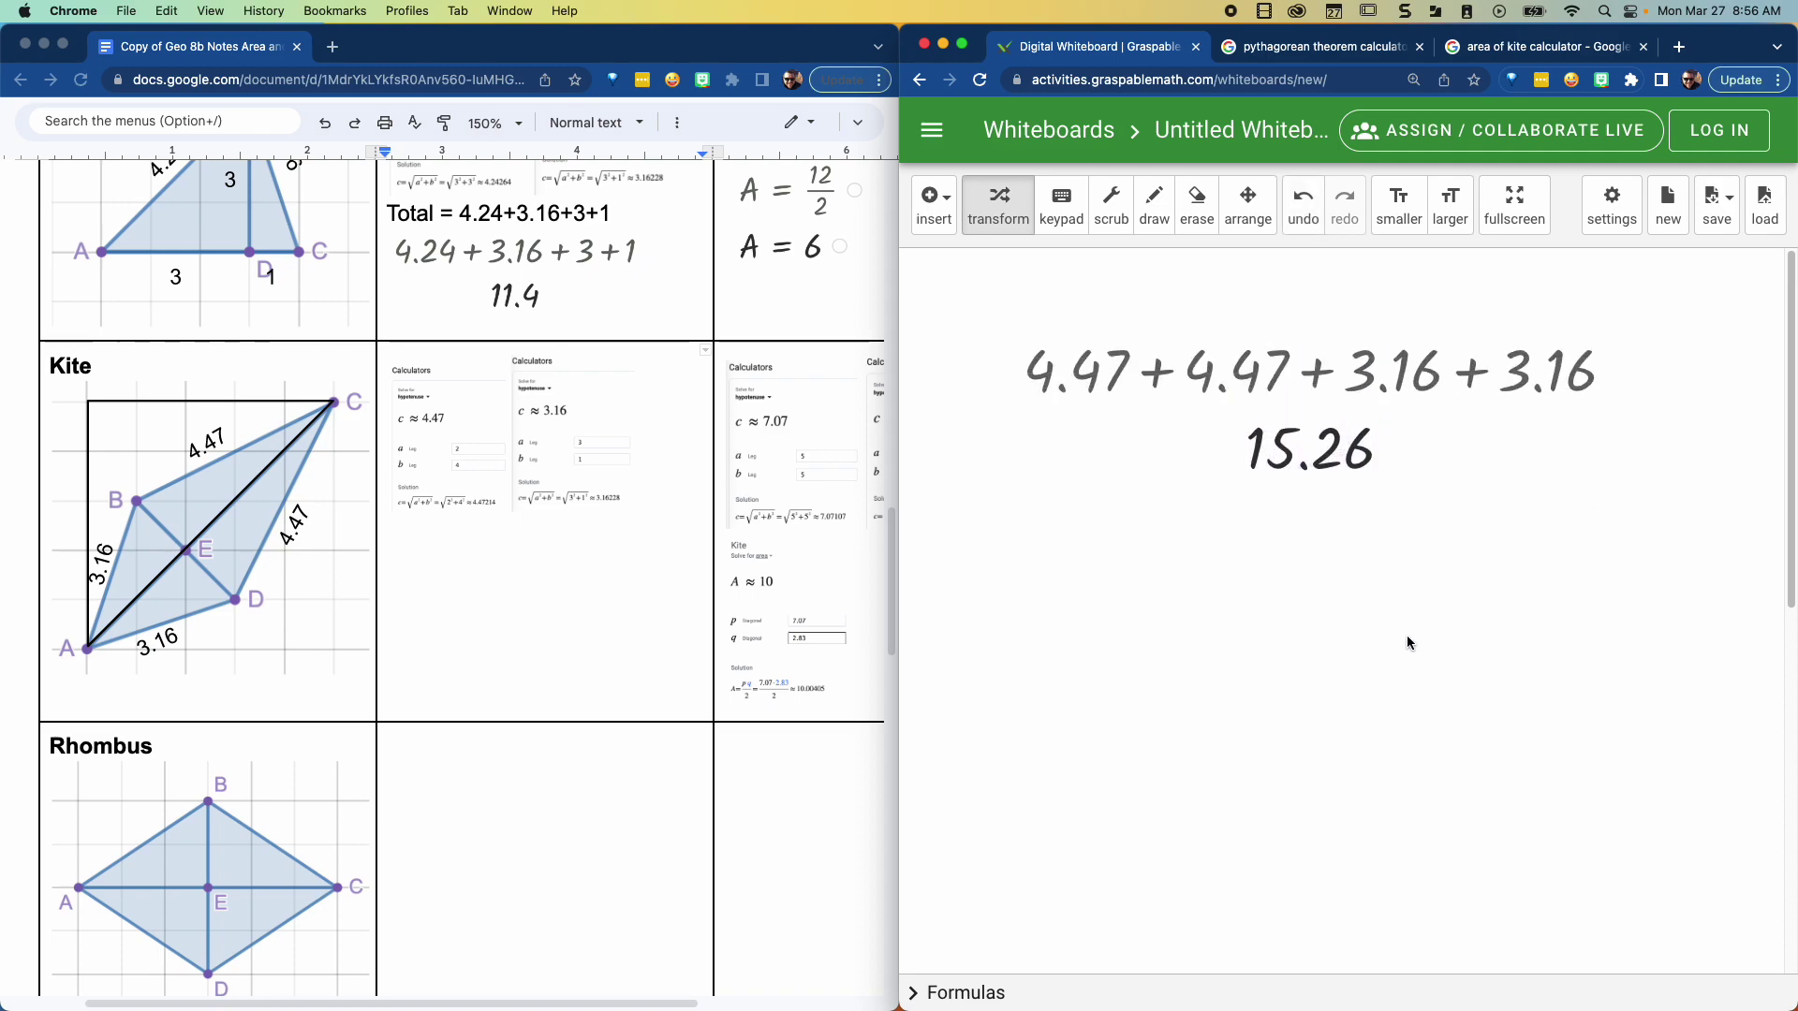
# Step: Screenshot the 15.26 working, paste it into the Kite perimeter cell, and begin a 'Total Perimeter' label
pyautogui.press('super+shift+5')
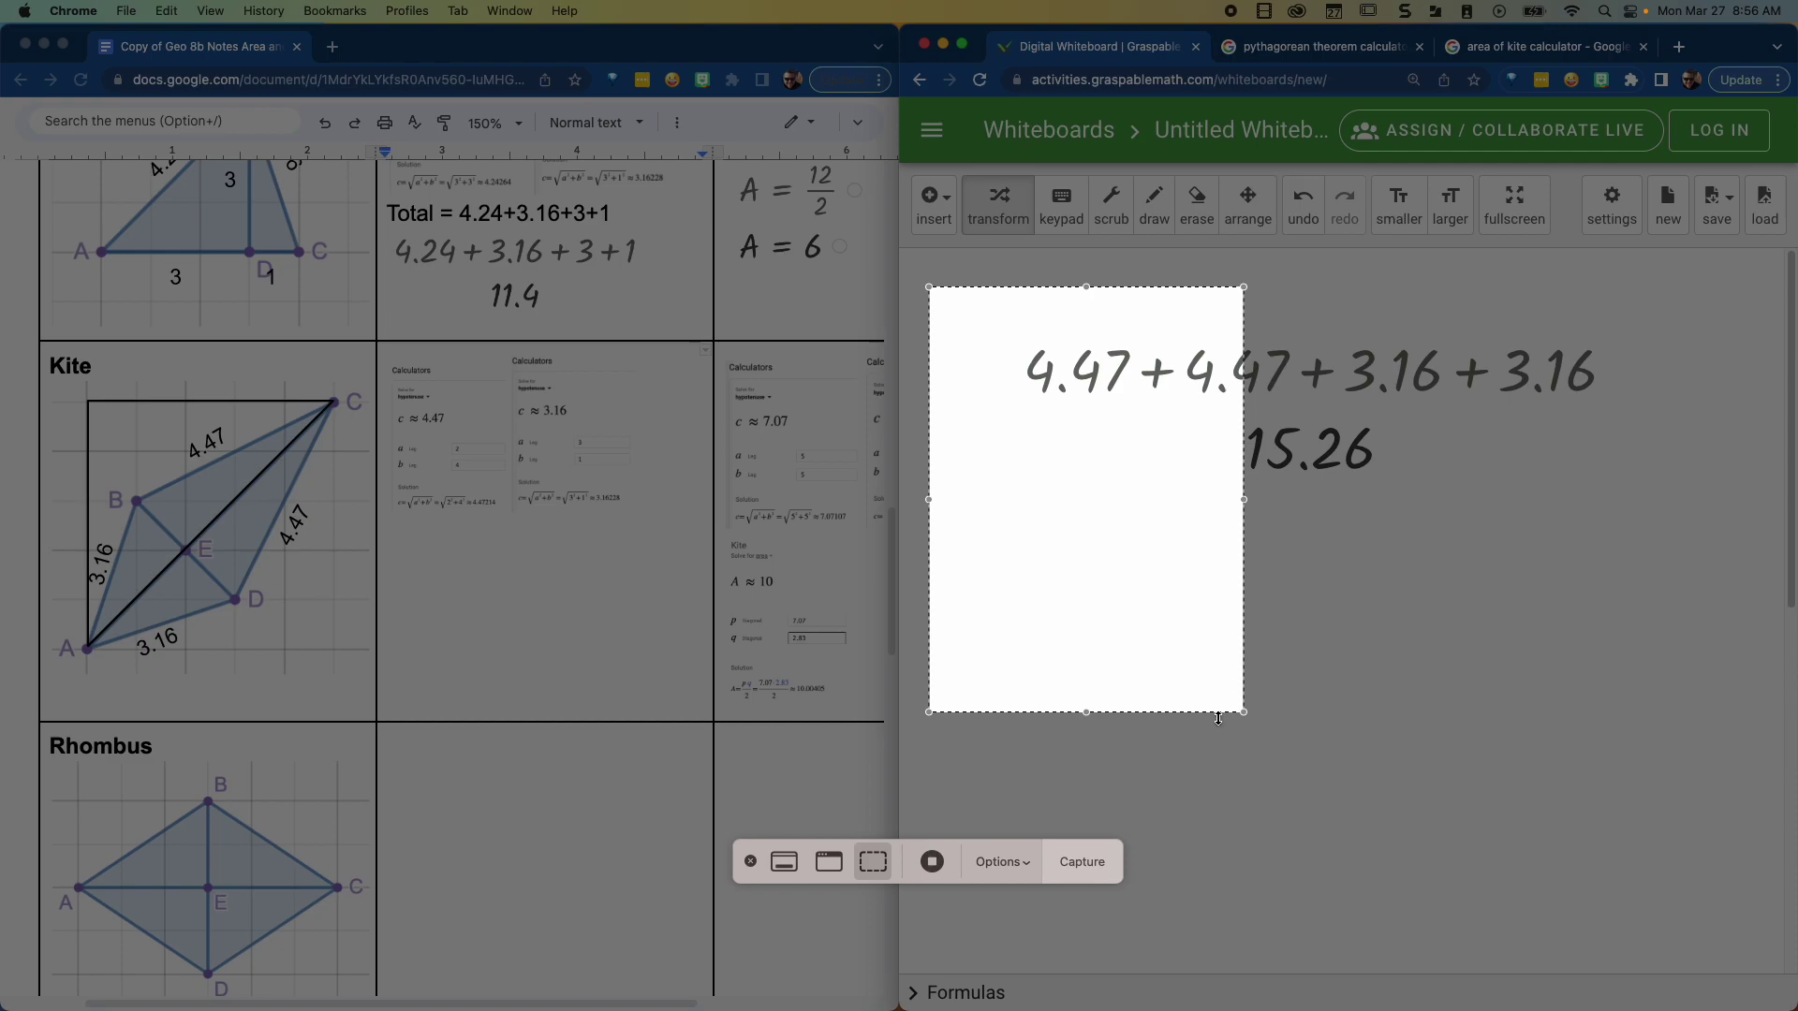
pyautogui.moveTo(1239, 716); pyautogui.dragTo(1621, 478)
pyautogui.moveTo(1528, 423); pyautogui.dragTo(1577, 431)
pyautogui.click(1086, 862)
pyautogui.click(590, 570)
pyautogui.click(675, 491)
pyautogui.press('super+v')
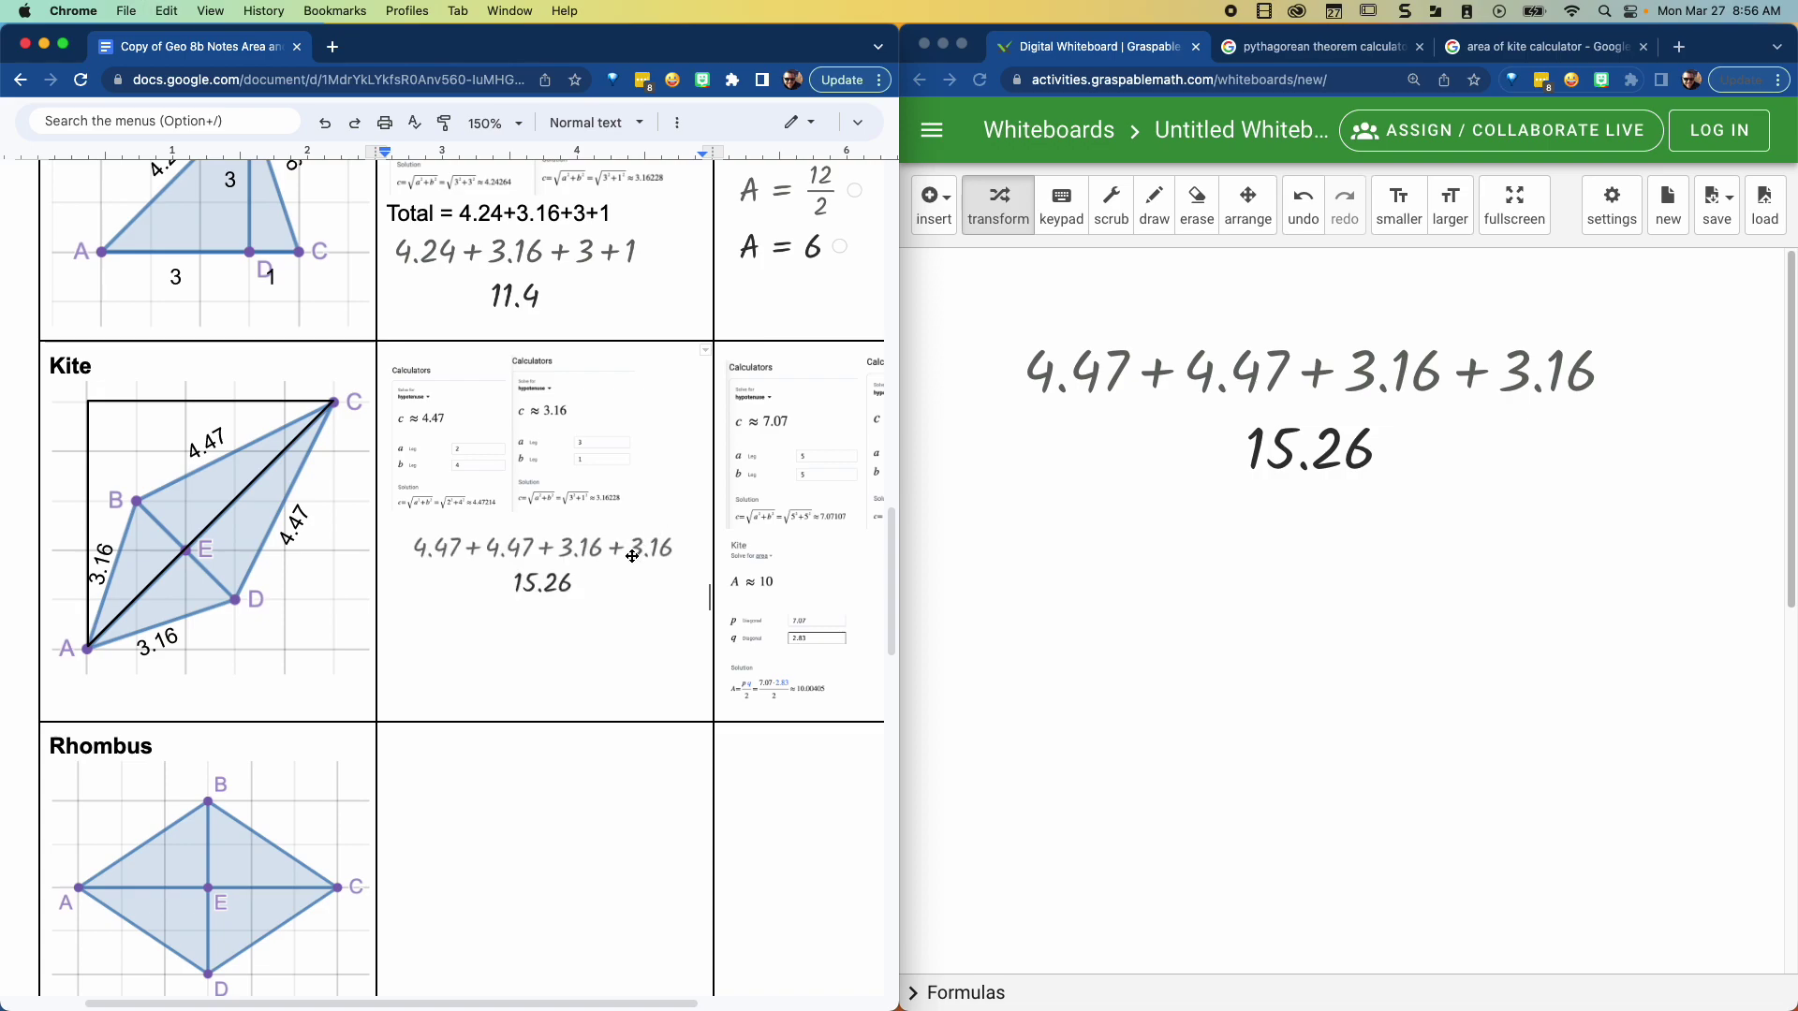
pyautogui.press('Return')
pyautogui.write('Total Perimeter:')
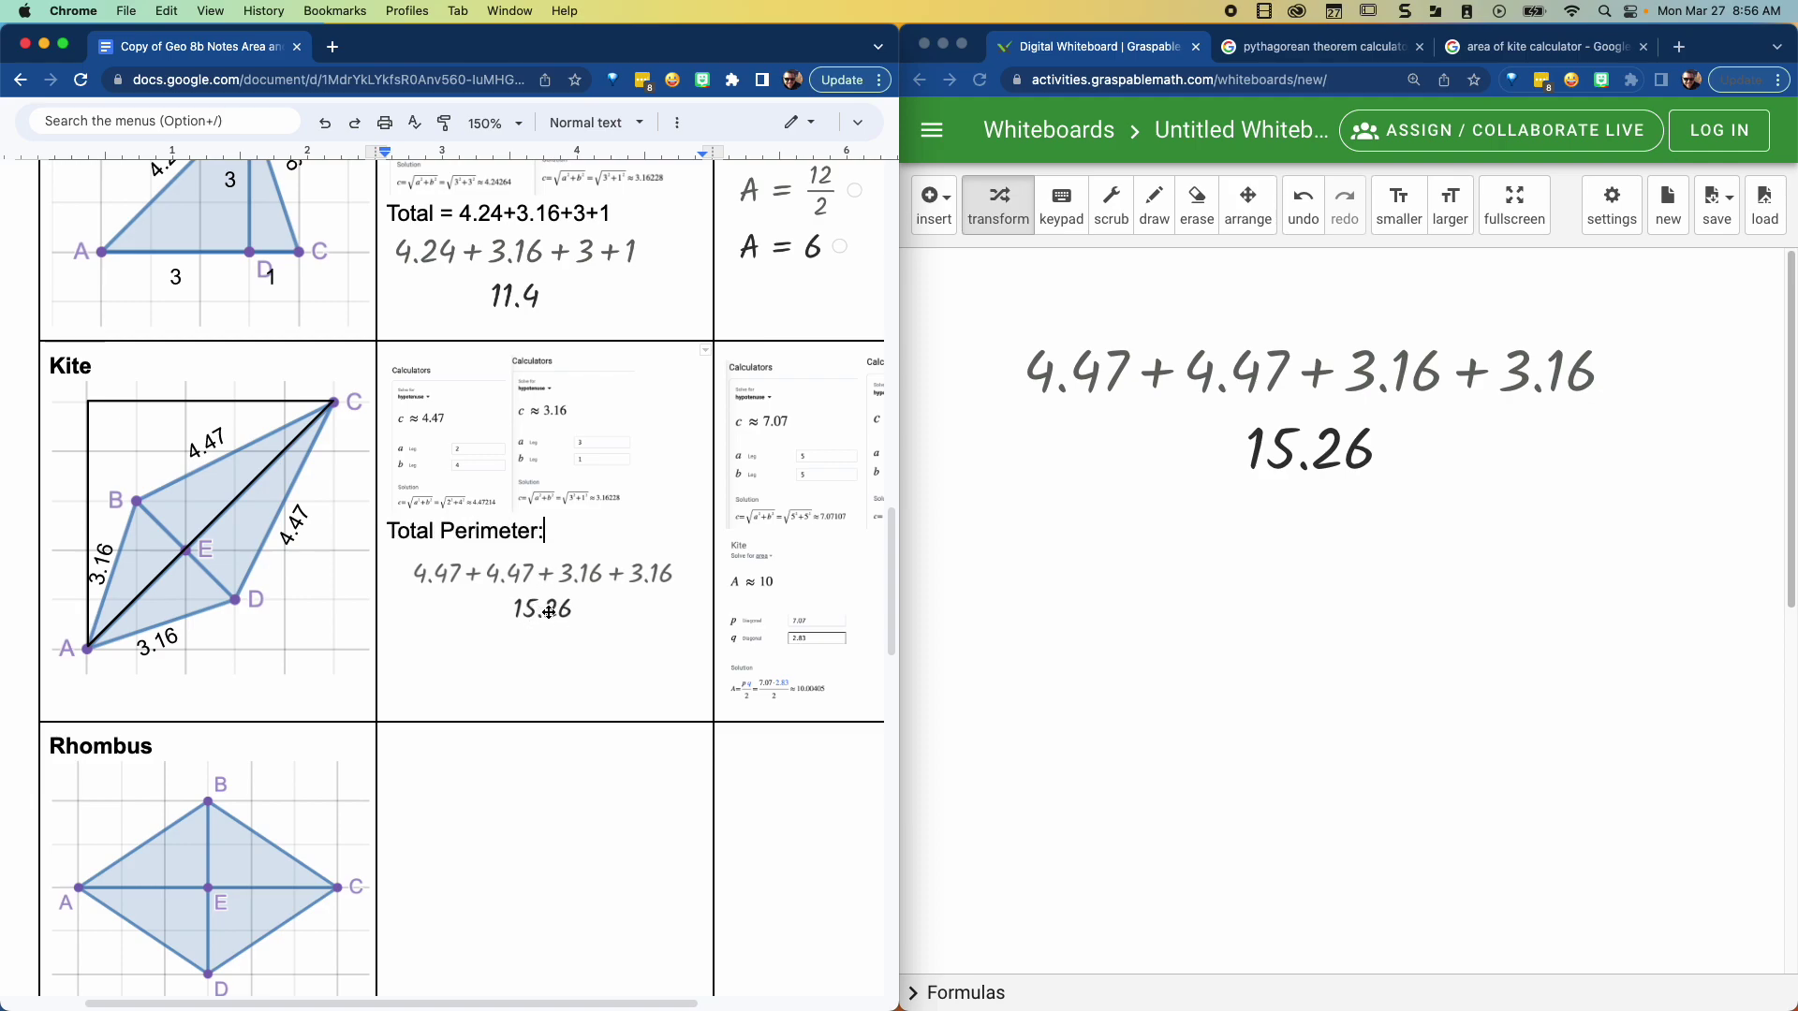
# Step: Scroll to the Rhombus row and open the rhombus figure in the drawing editor
pyautogui.scroll(-5, 578, 803)
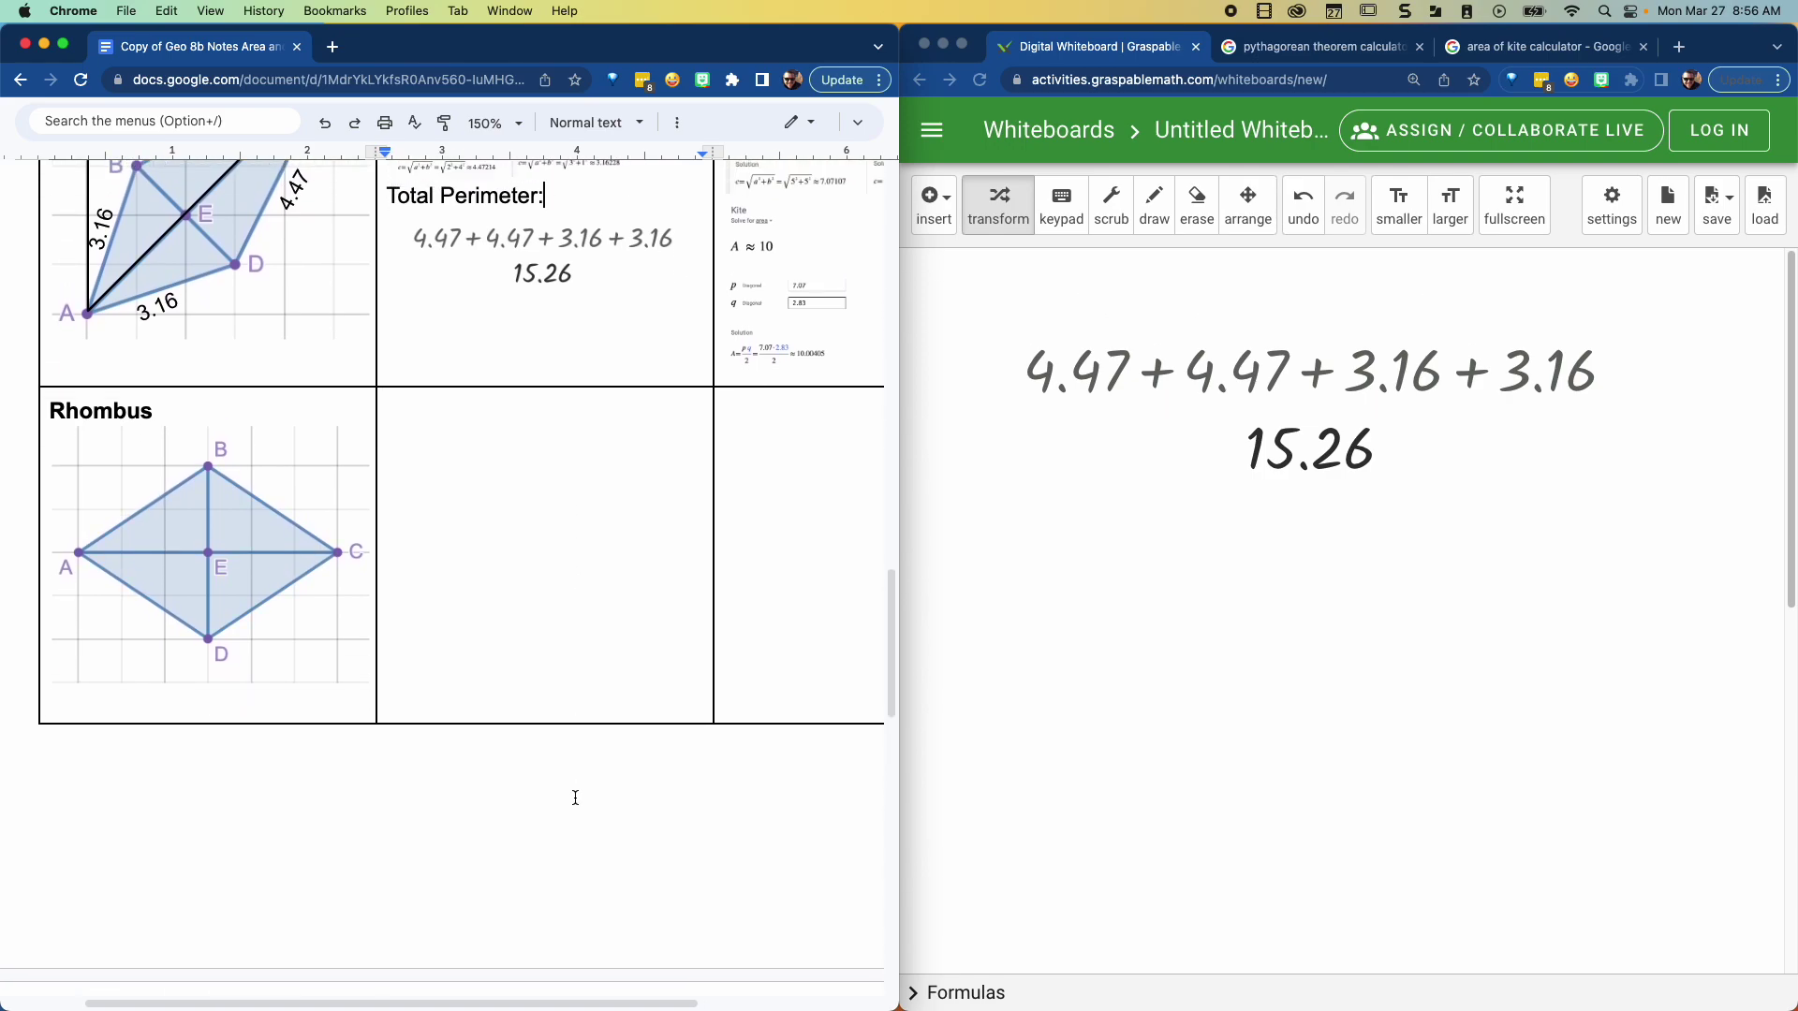
pyautogui.scroll(-6, 260, 592)
pyautogui.scroll(8, 256, 590)
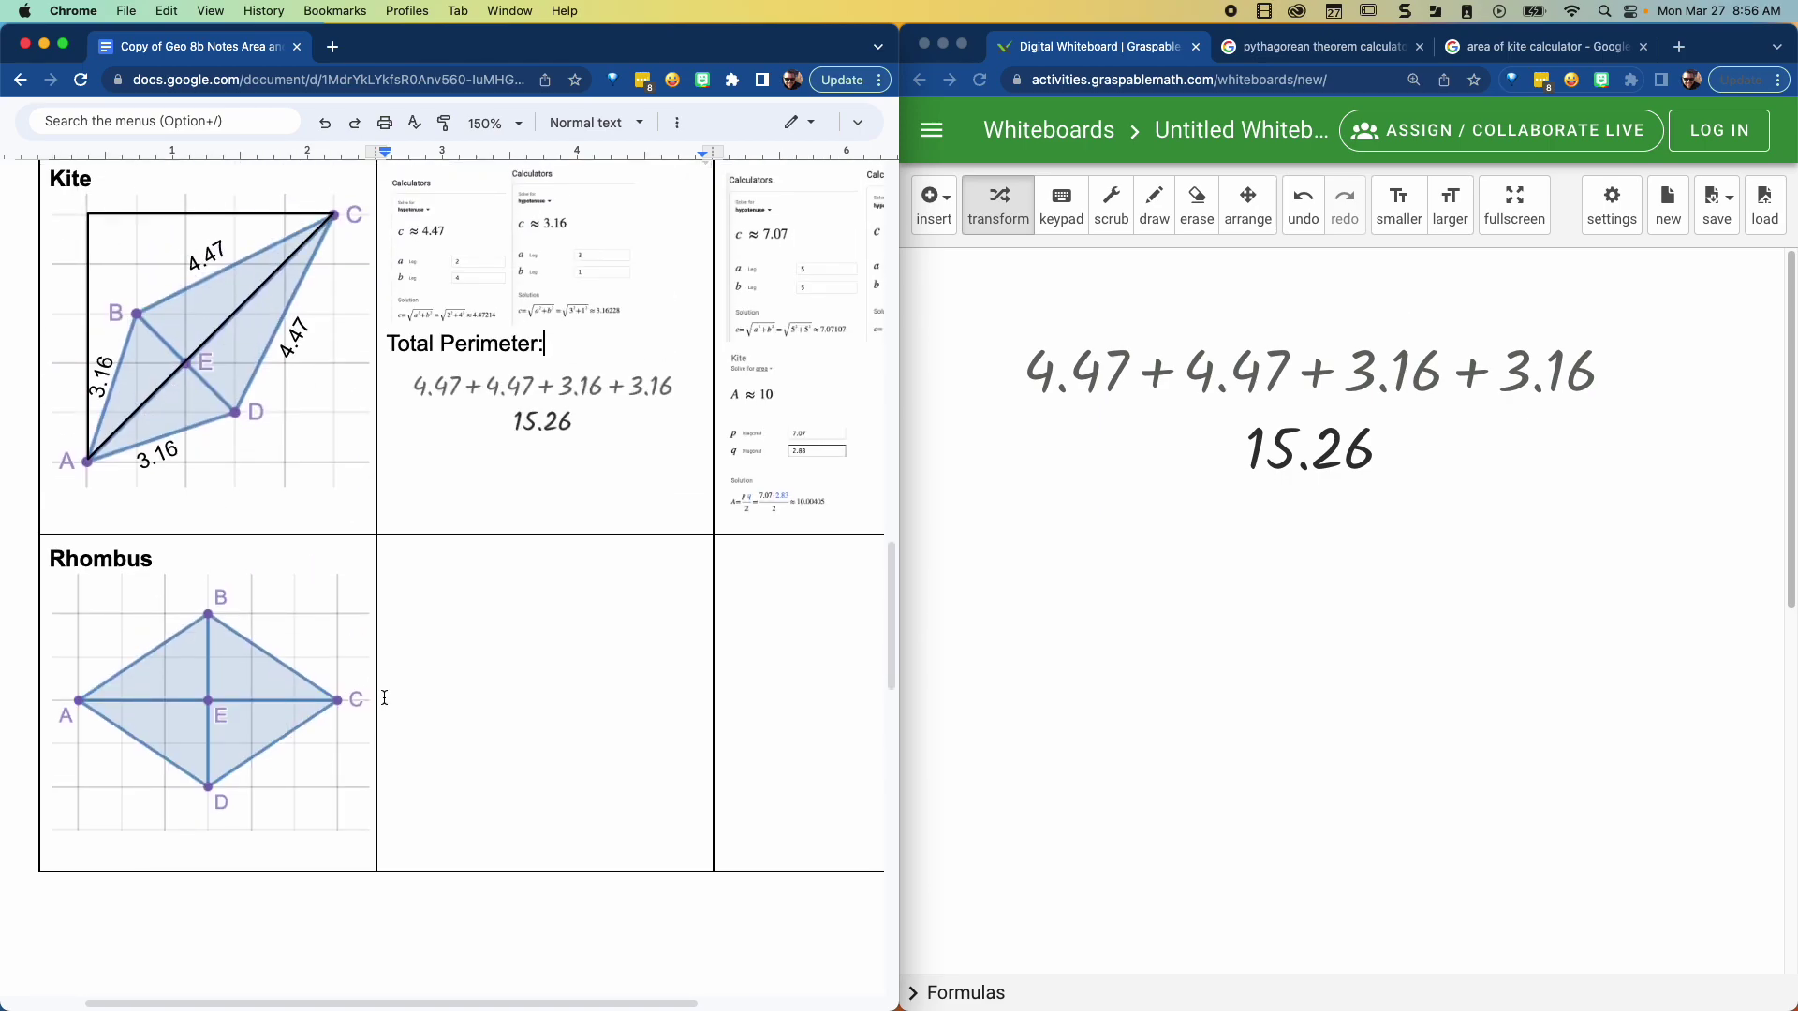
pyautogui.scroll(-10, 375, 696)
pyautogui.scroll(-1, 384, 696)
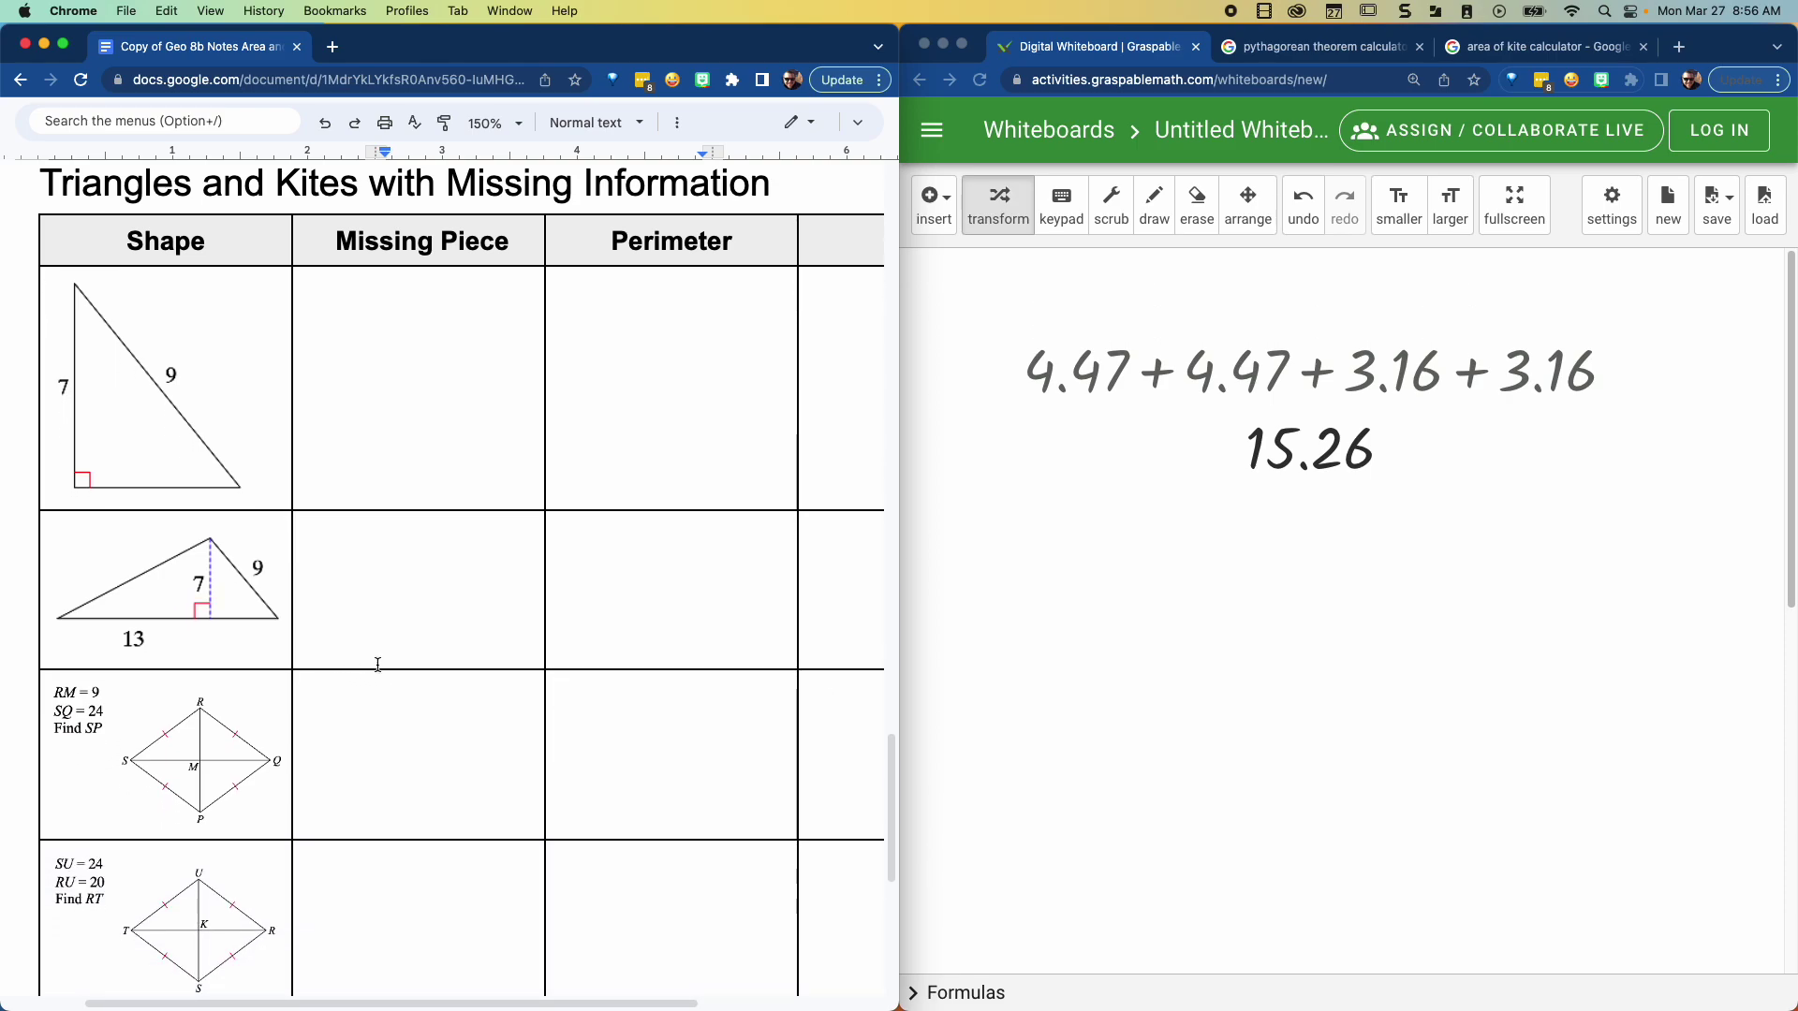
pyautogui.scroll(10, 485, 666)
pyautogui.scroll(1, 490, 664)
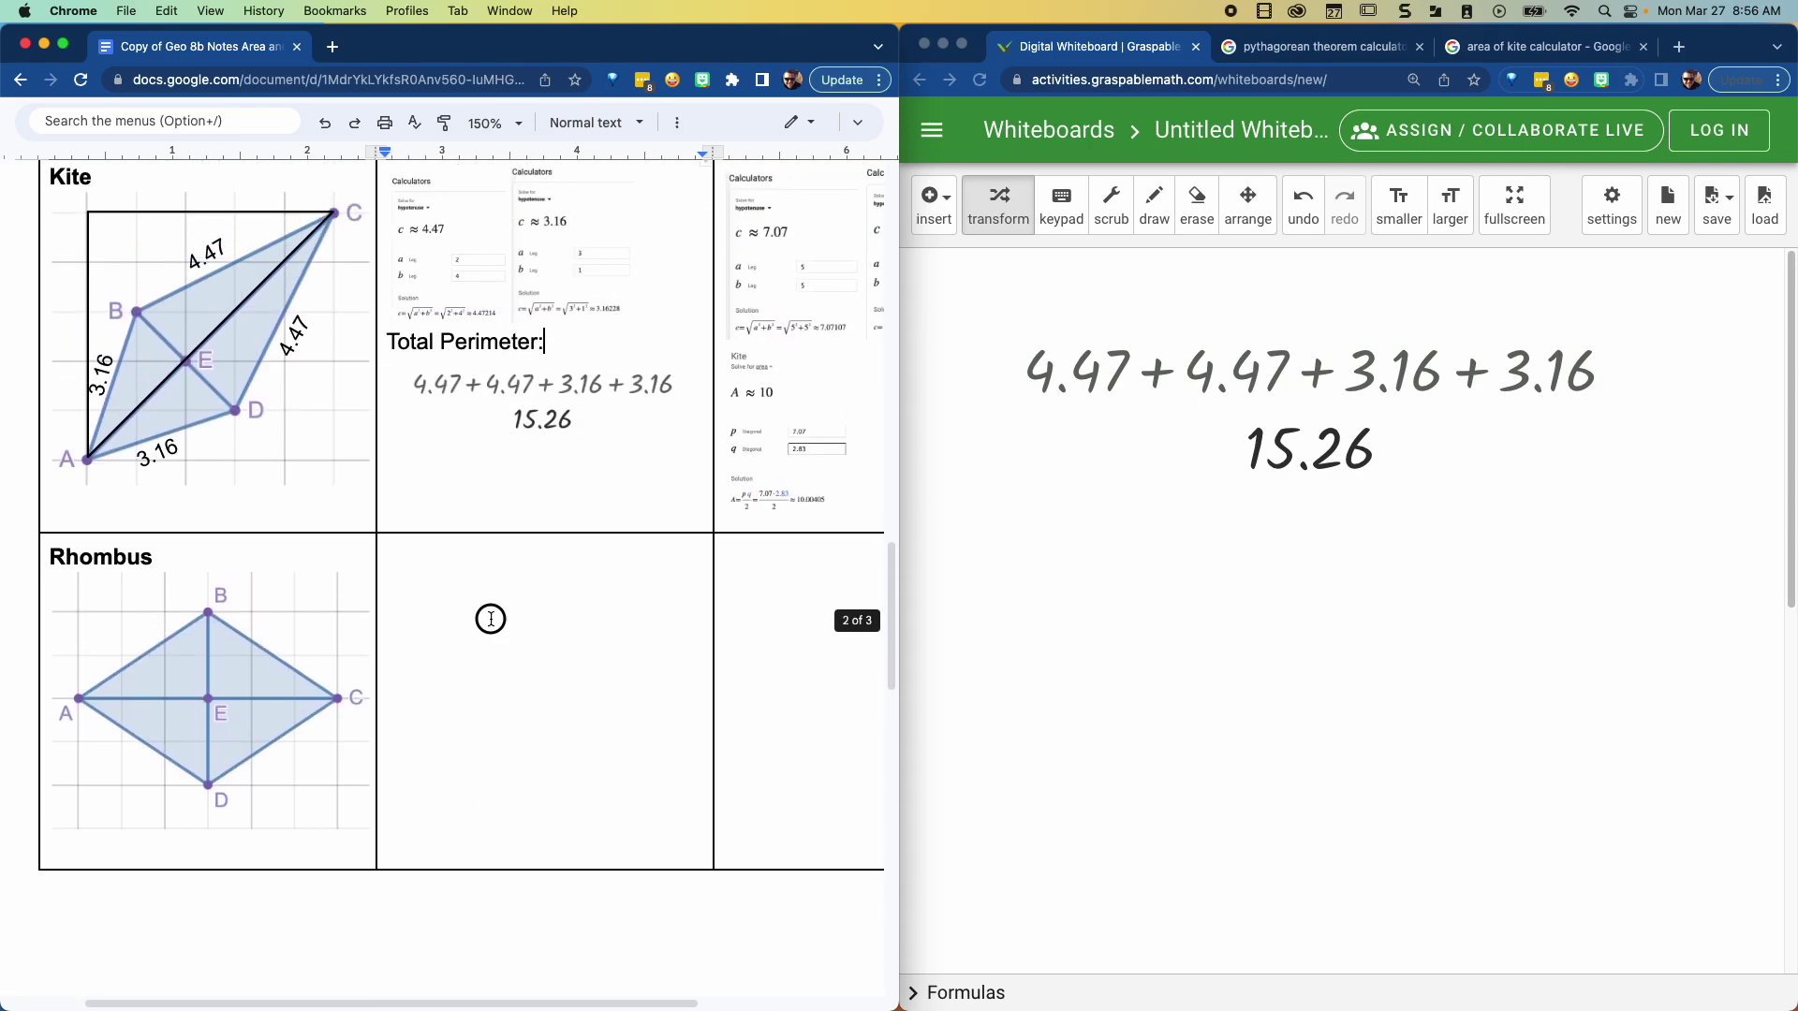
pyautogui.click(490, 615)
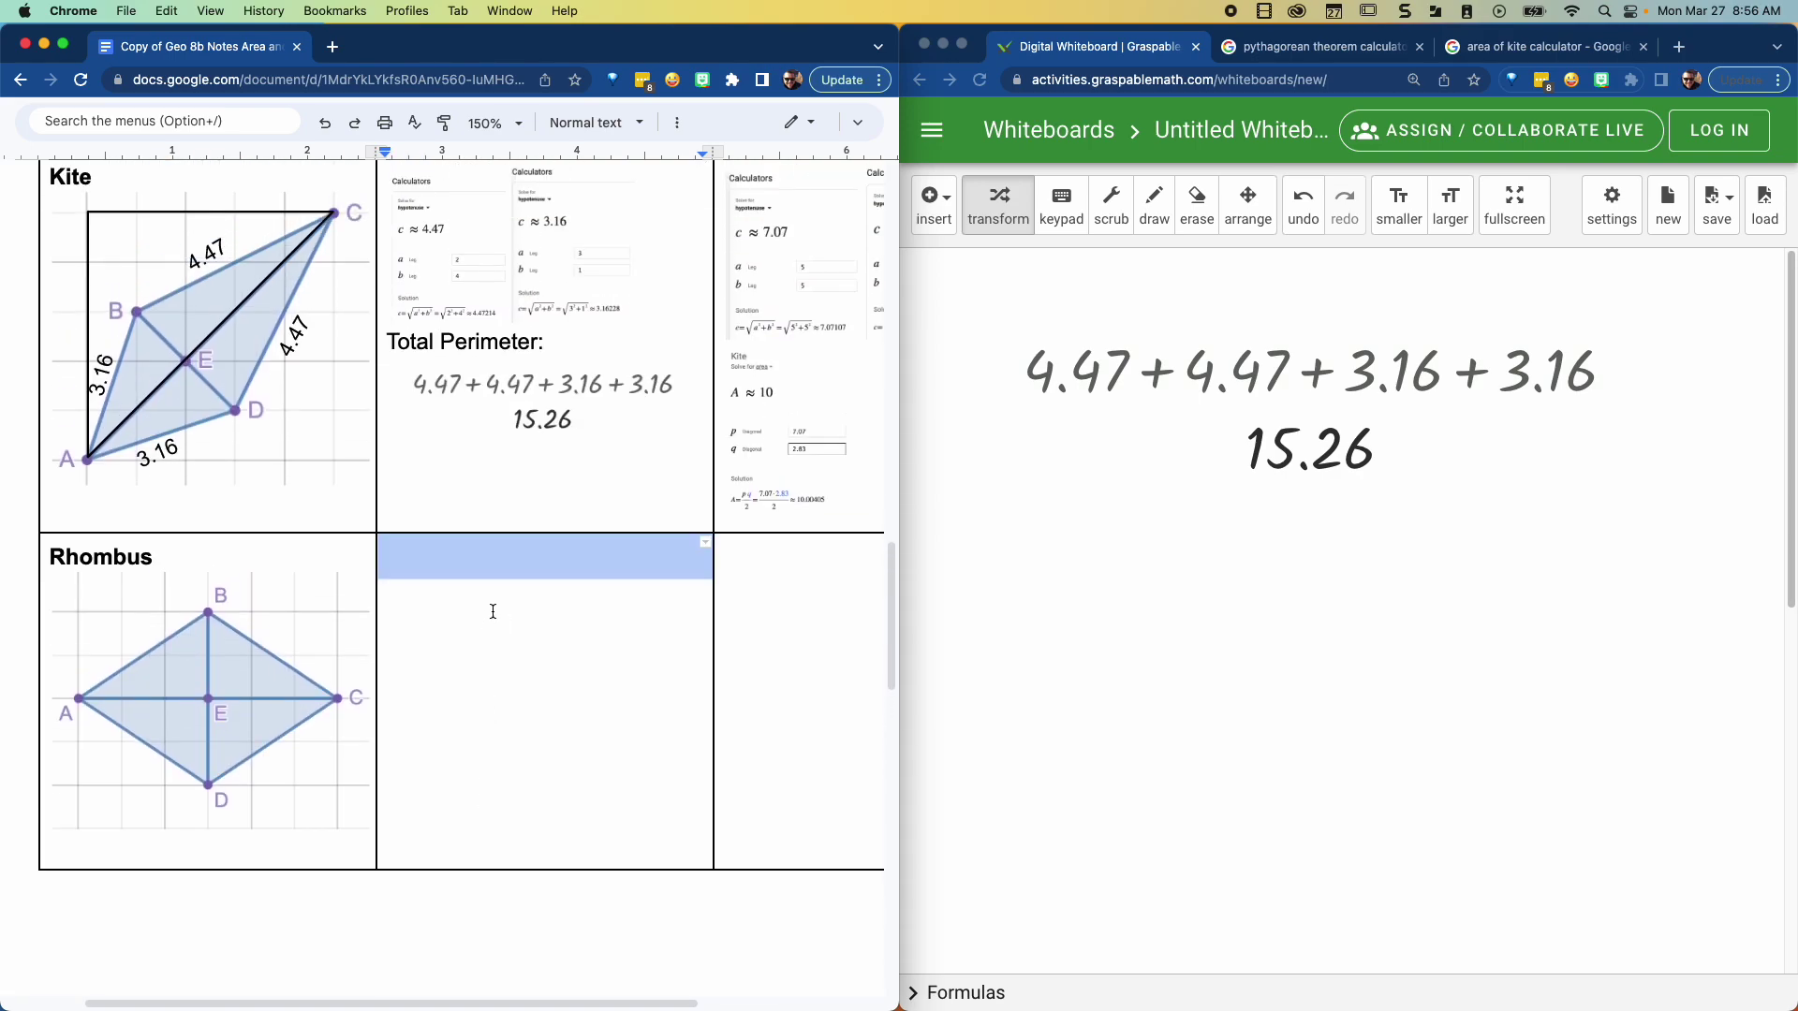
pyautogui.click(291, 714)
pyautogui.click(101, 854)
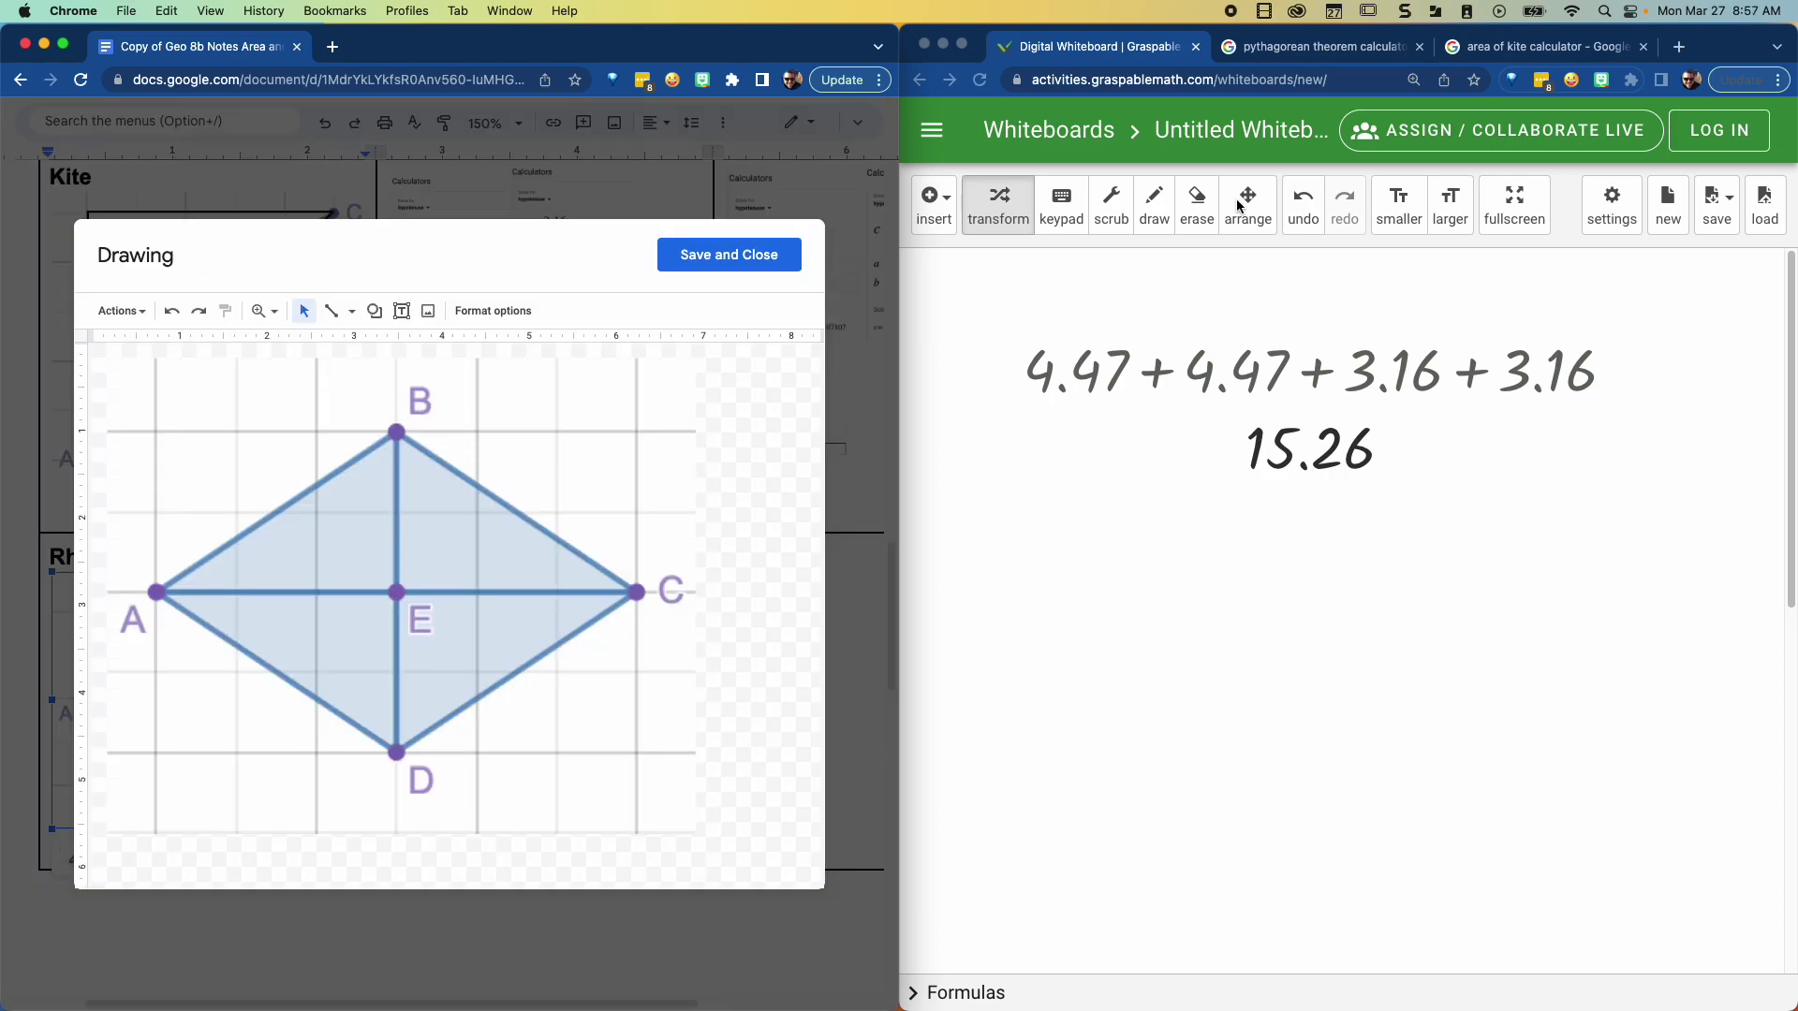
# Step: Change the Pythagorean calculator's leg b from 2 to 3, giving c ≈ 3.61
pyautogui.click(1330, 46)
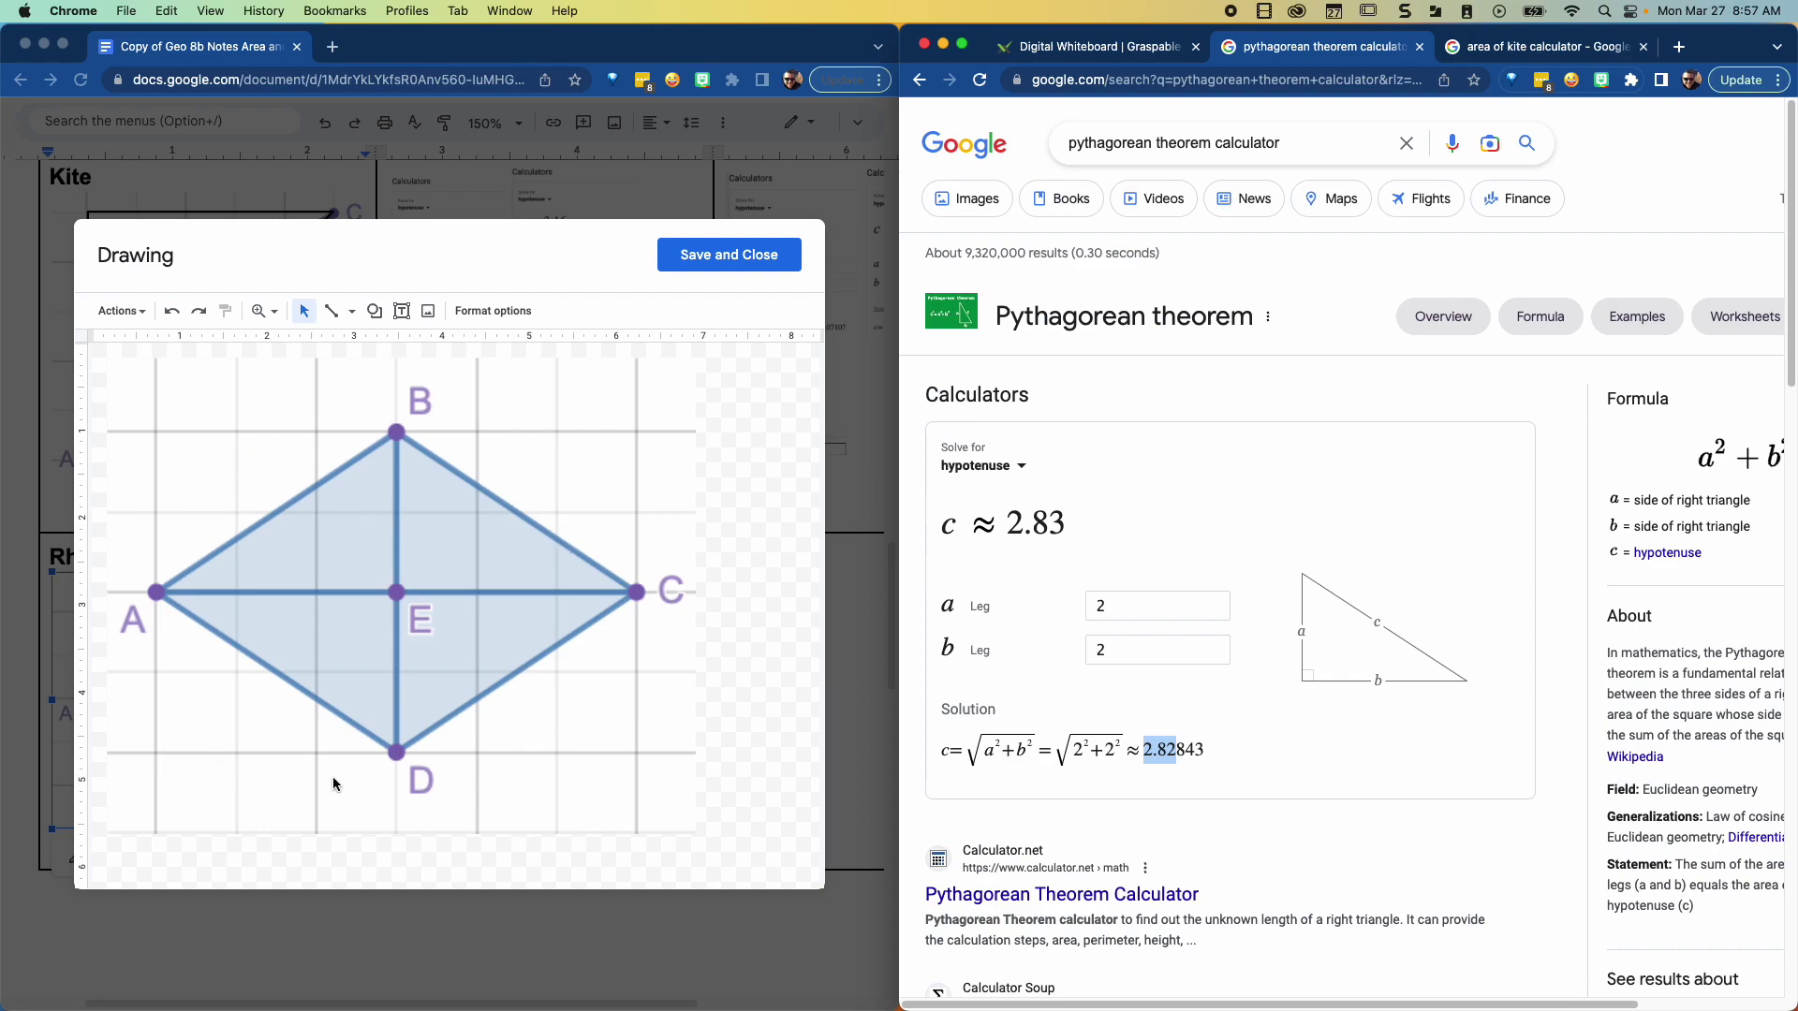
pyautogui.doubleClick(1096, 606)
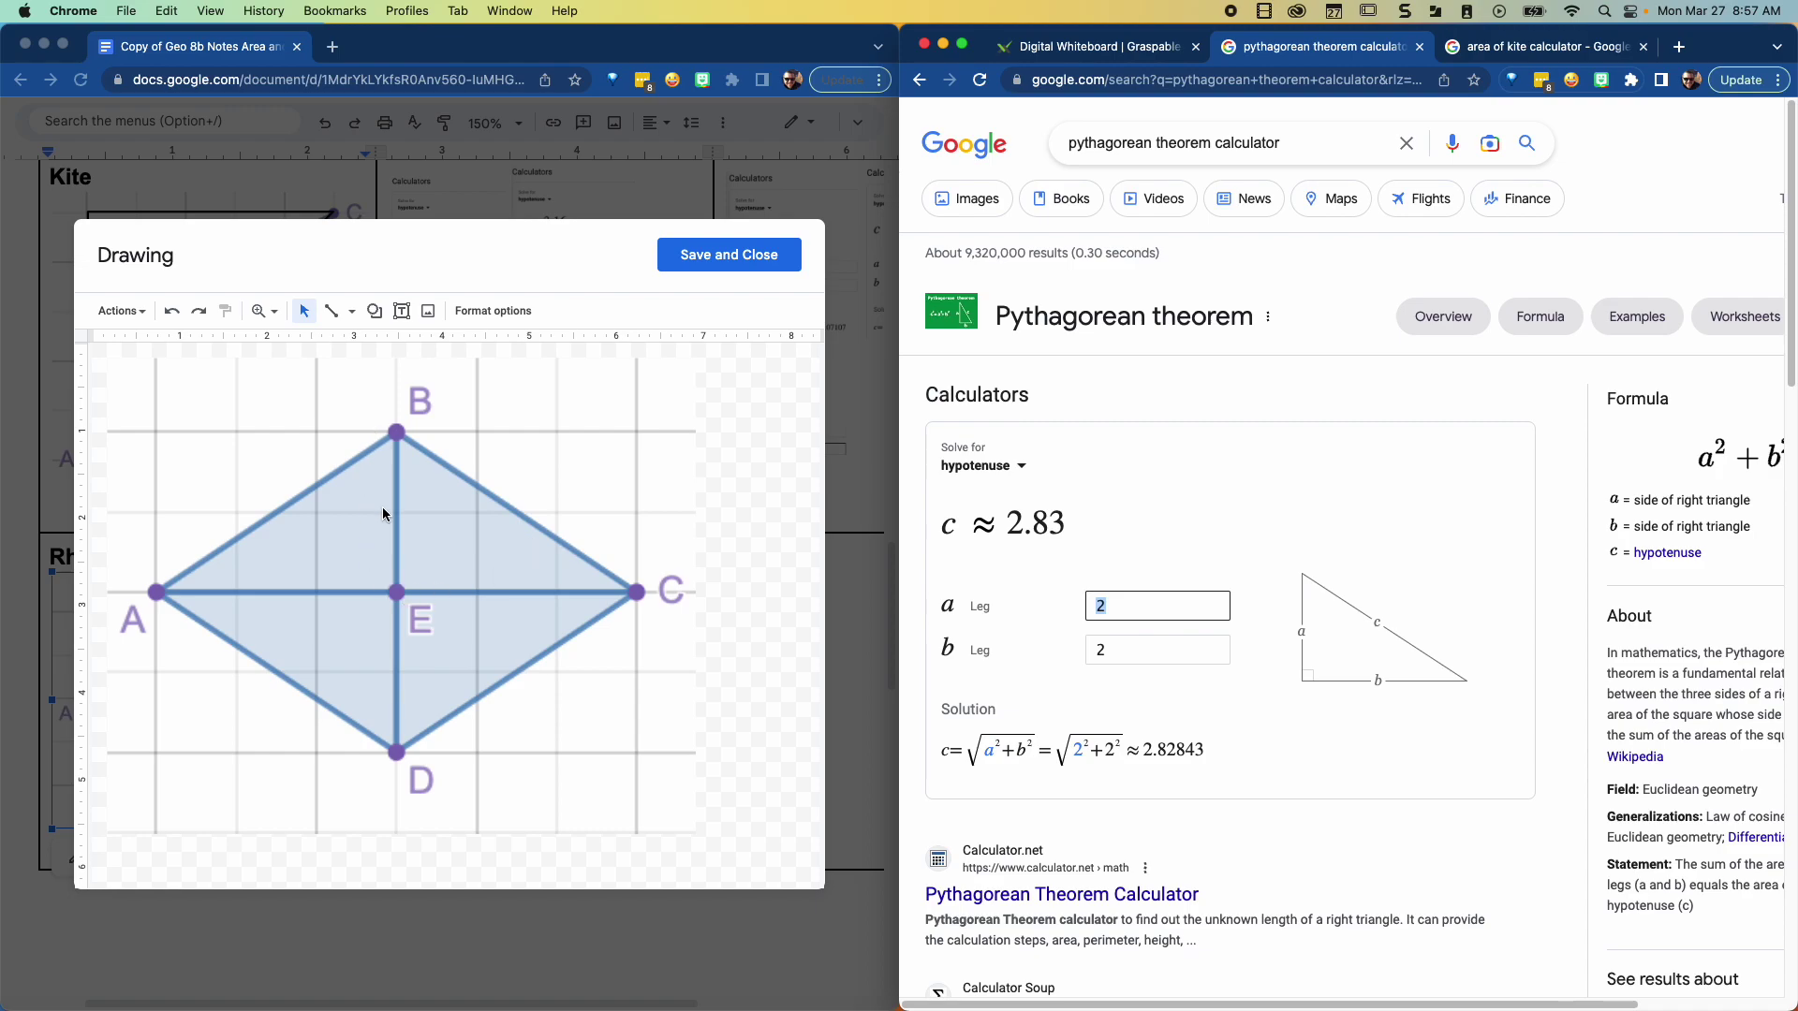
pyautogui.click(1130, 648)
pyautogui.moveTo(1130, 648); pyautogui.dragTo(1084, 653)
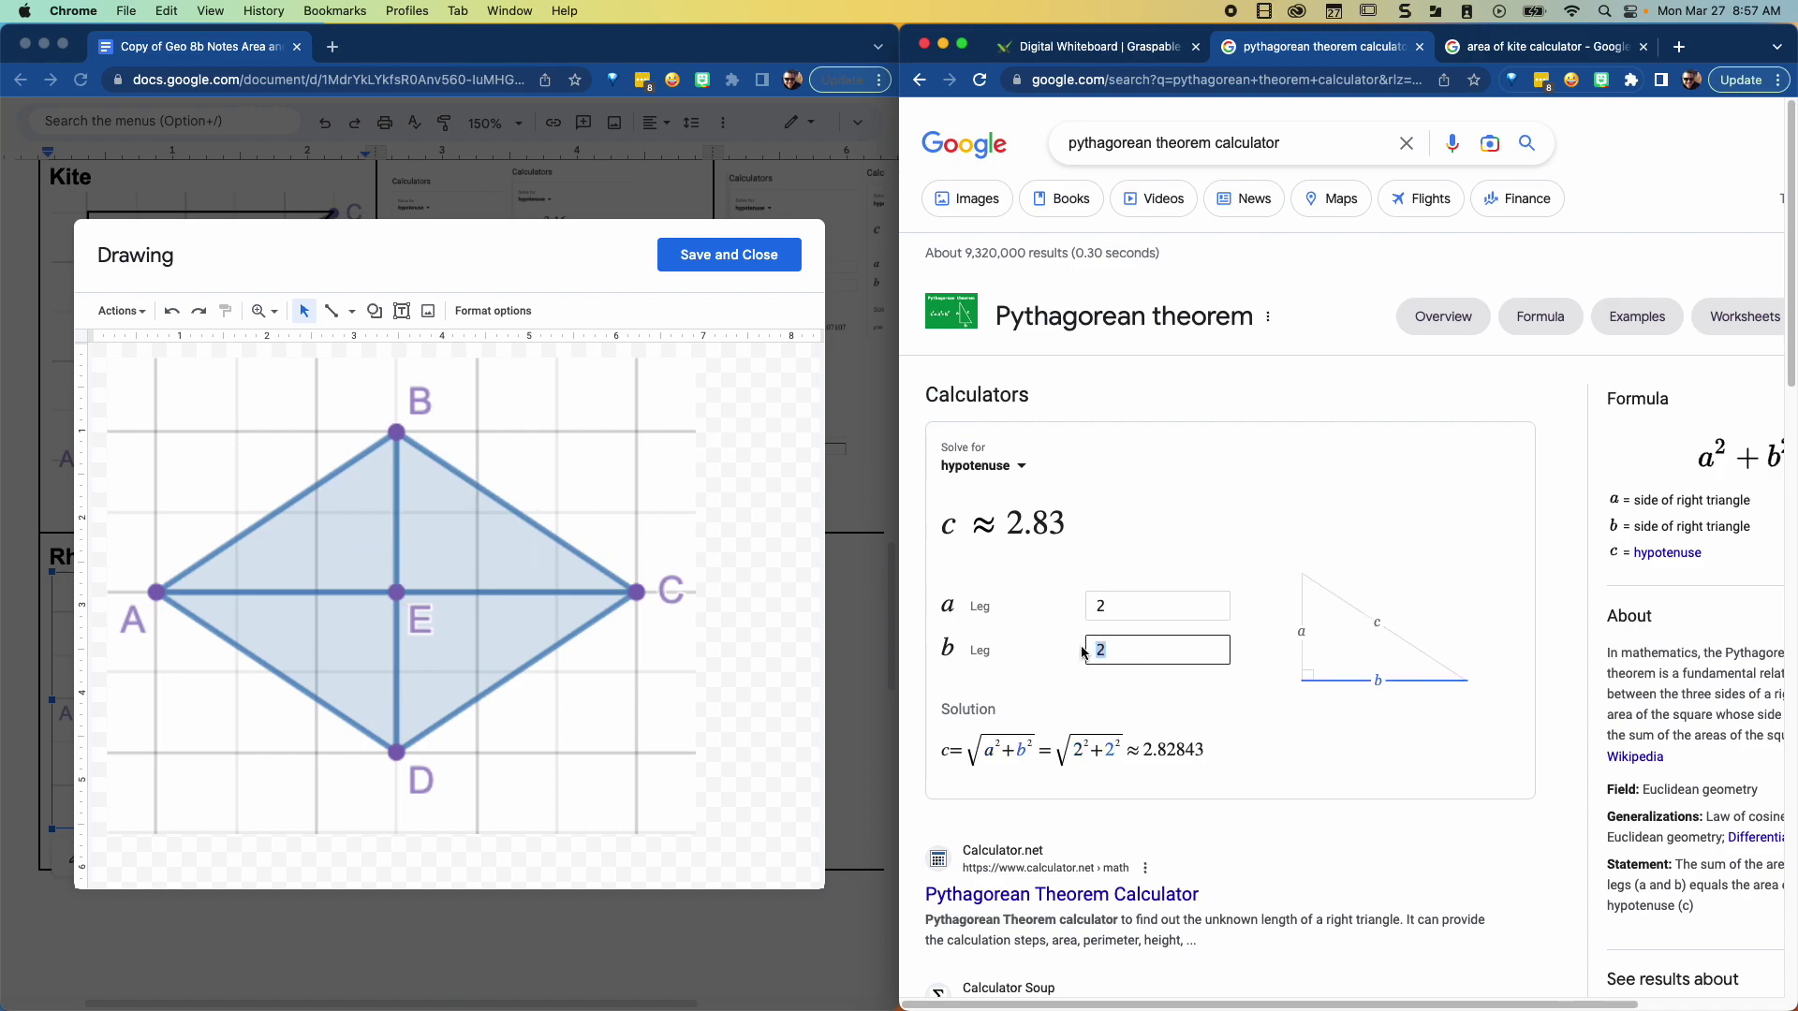
pyautogui.write('3')
pyautogui.click(1271, 755)
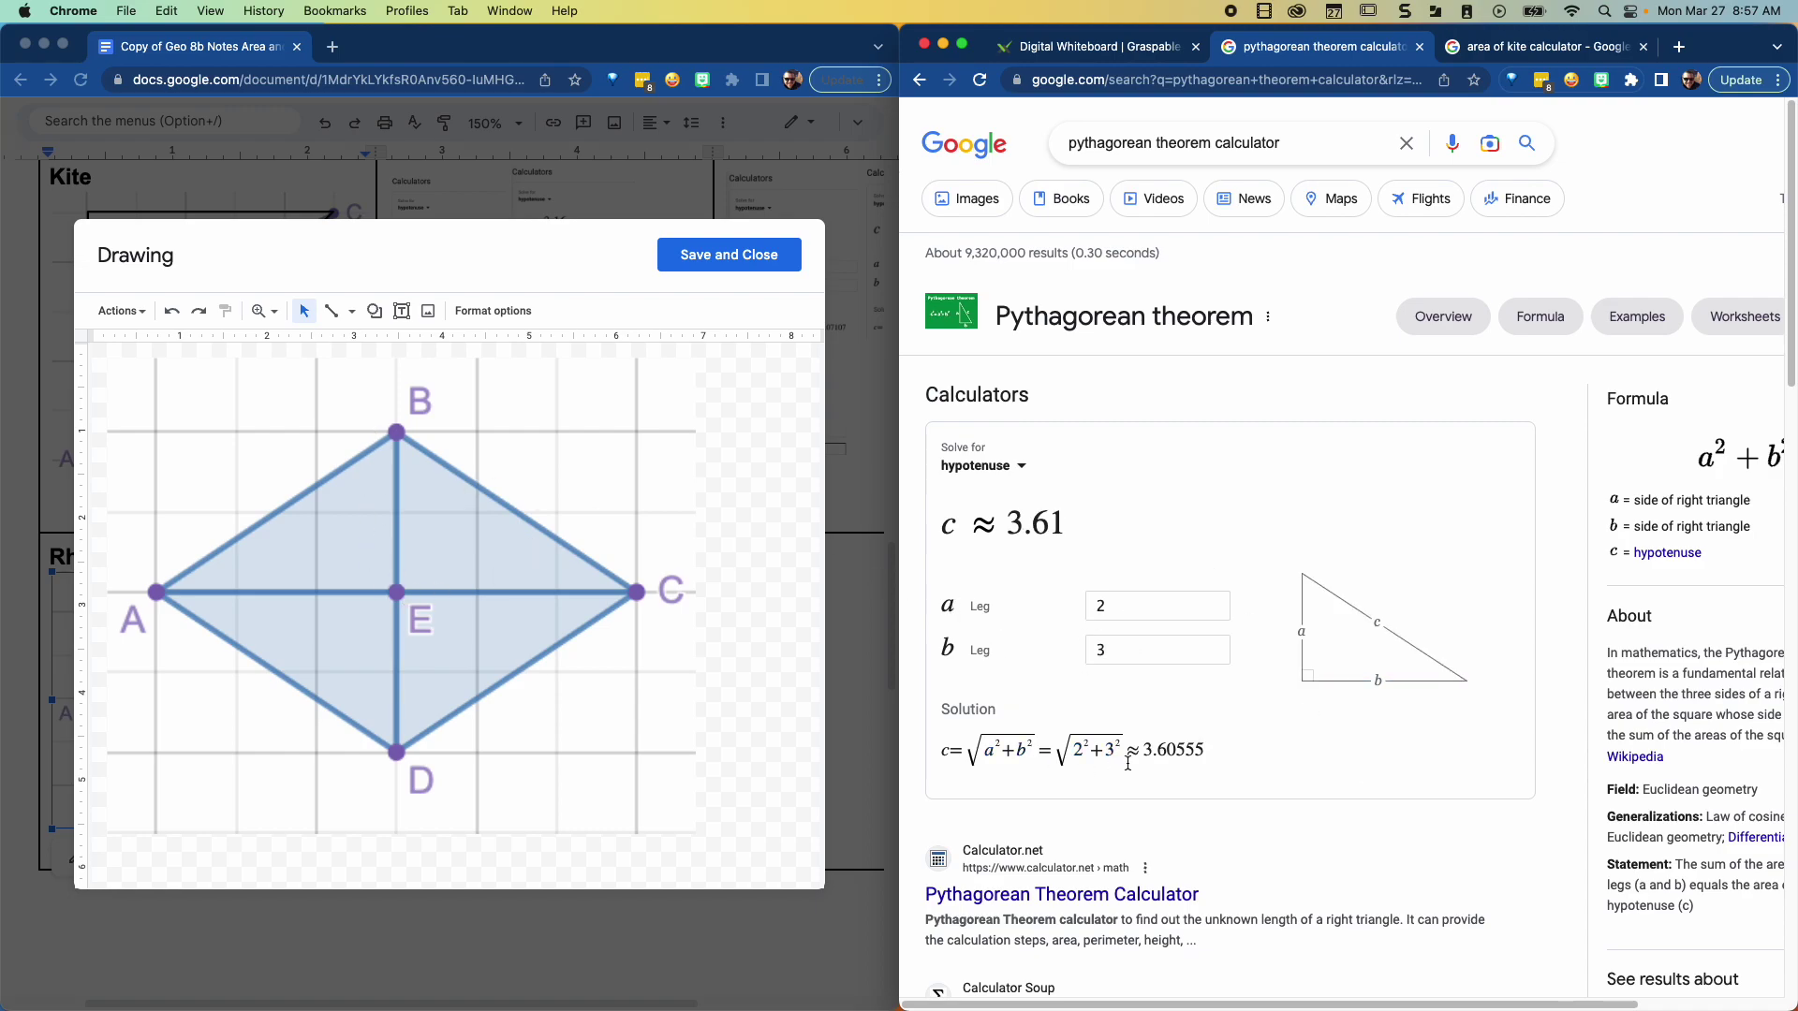
pyautogui.click(405, 326)
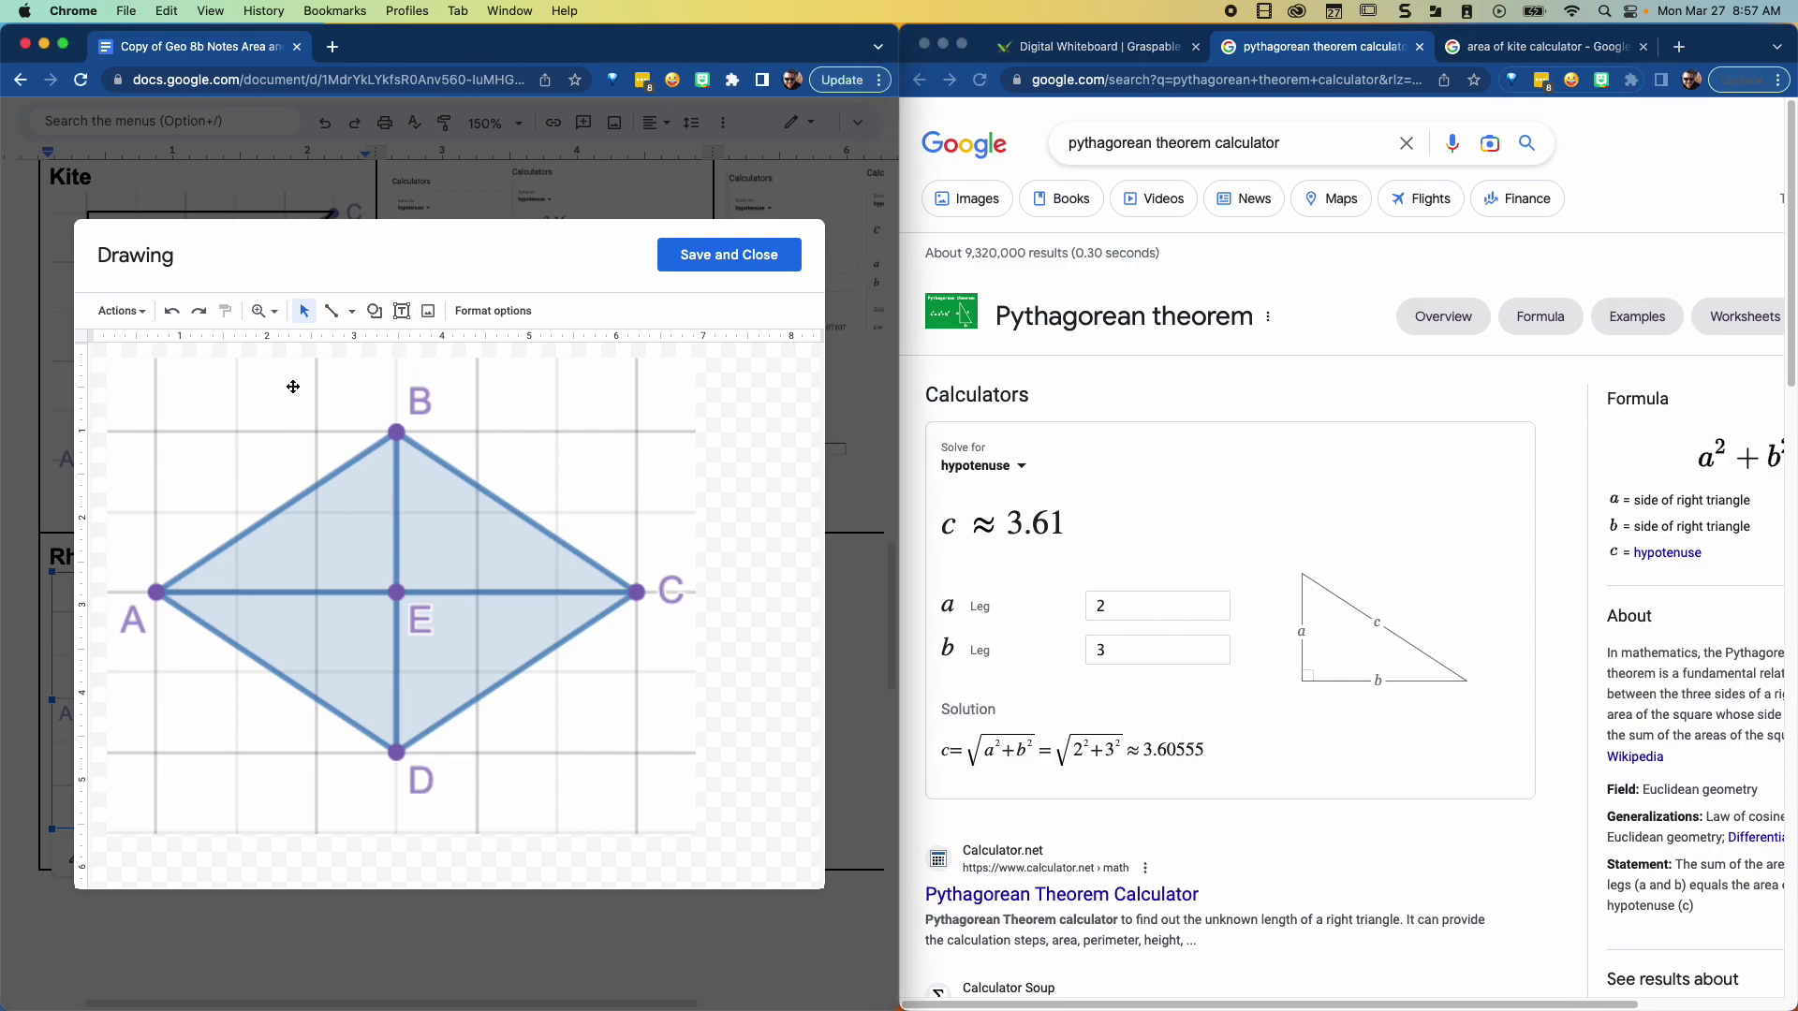
# Step: Add a tilted 3.60 label in size 30 text alongside rhombus side AB
pyautogui.click(402, 310)
pyautogui.moveTo(192, 440); pyautogui.dragTo(325, 515)
pyautogui.write('3.60')
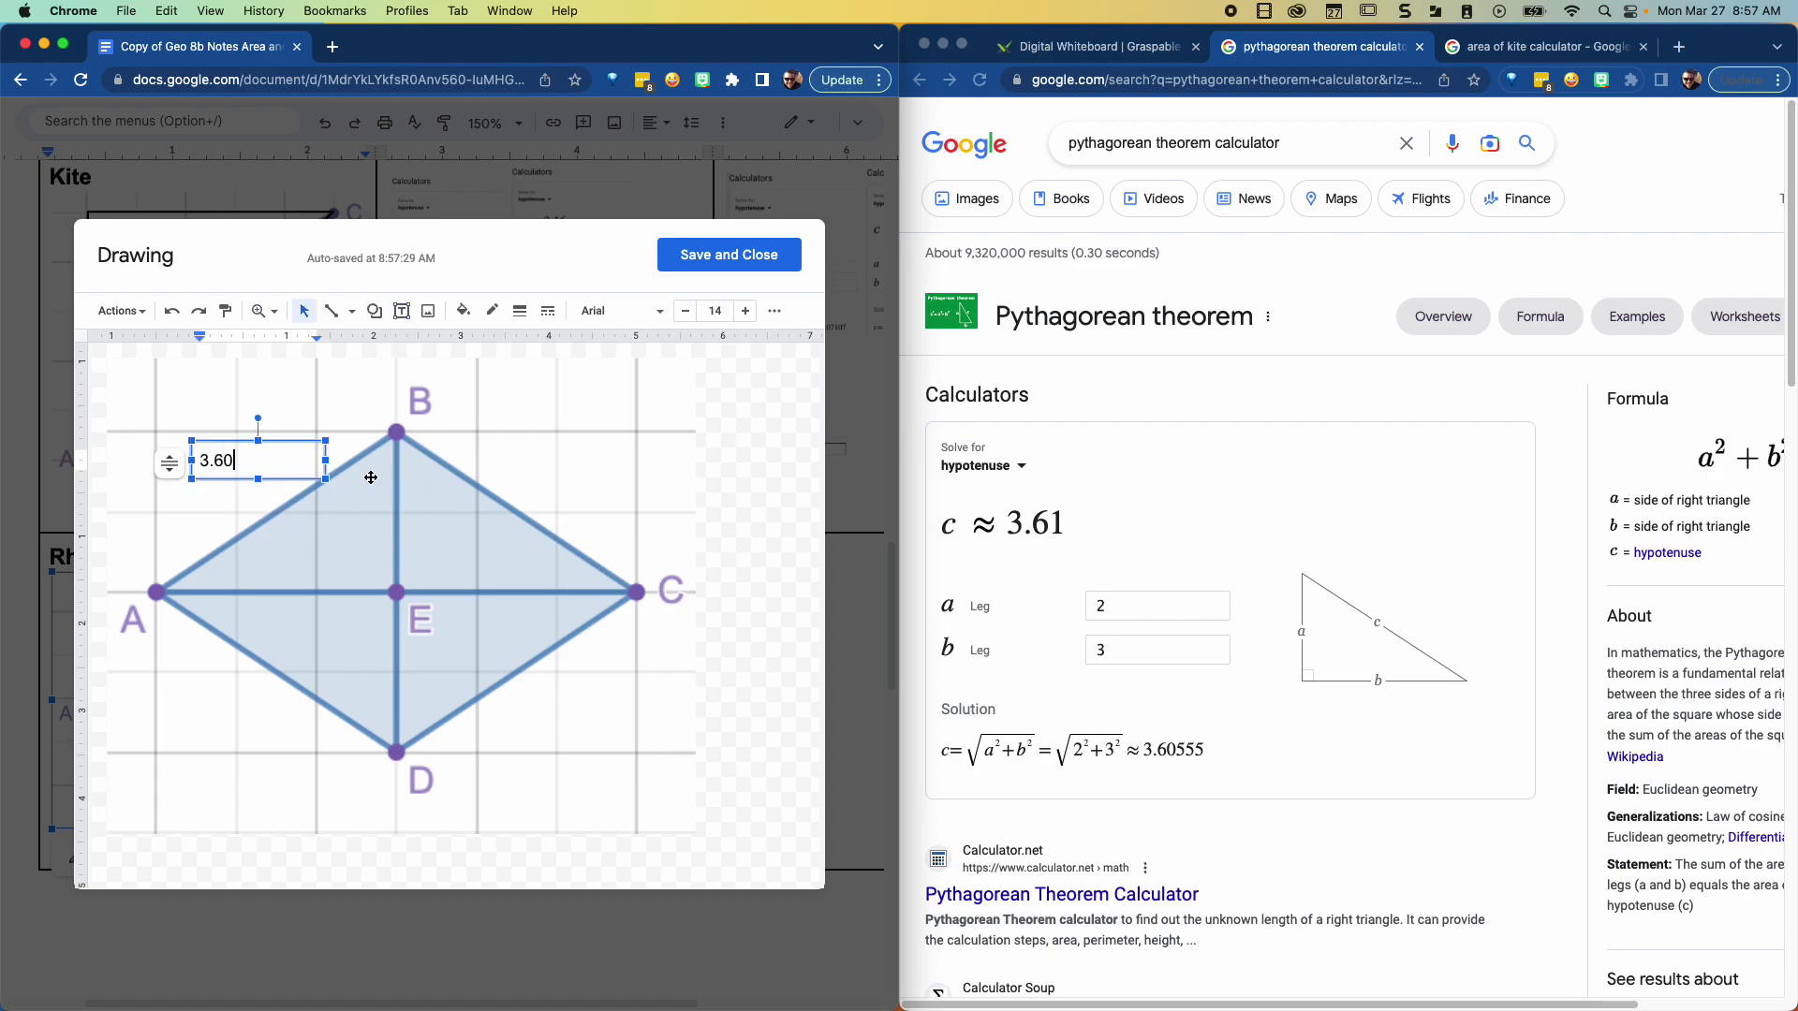
pyautogui.click(301, 446)
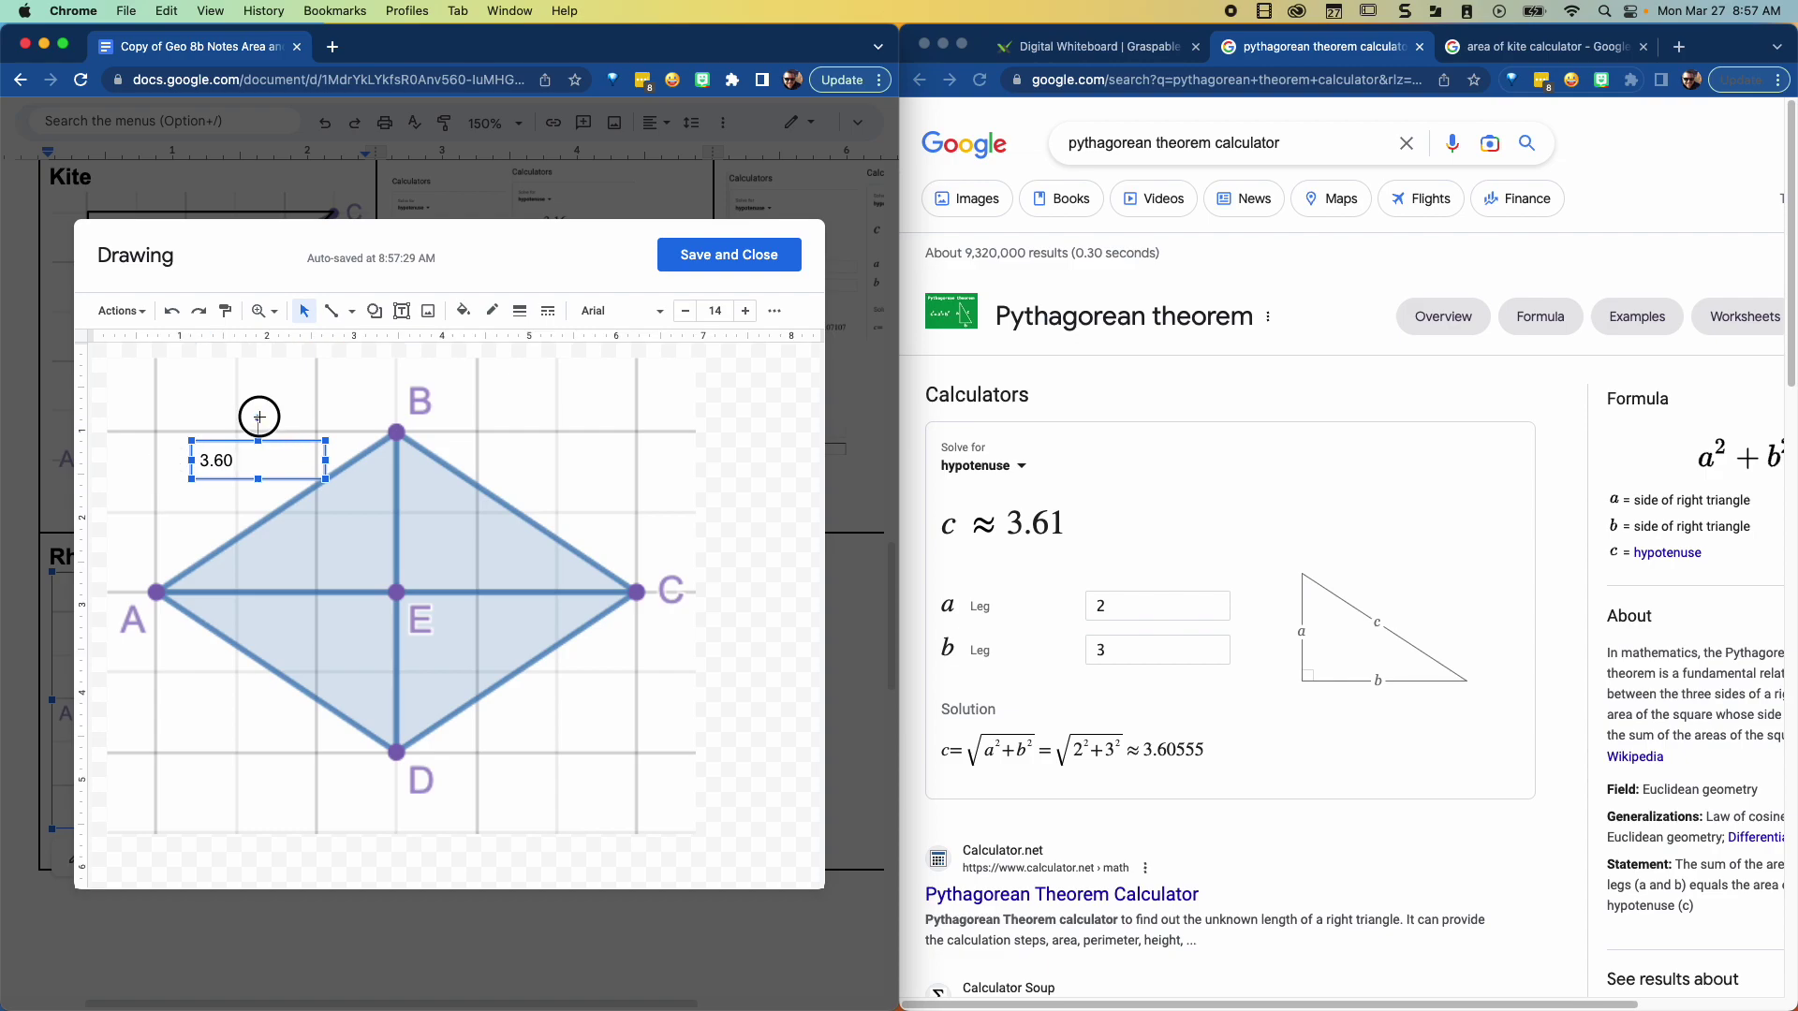
pyautogui.moveTo(257, 416); pyautogui.dragTo(281, 468)
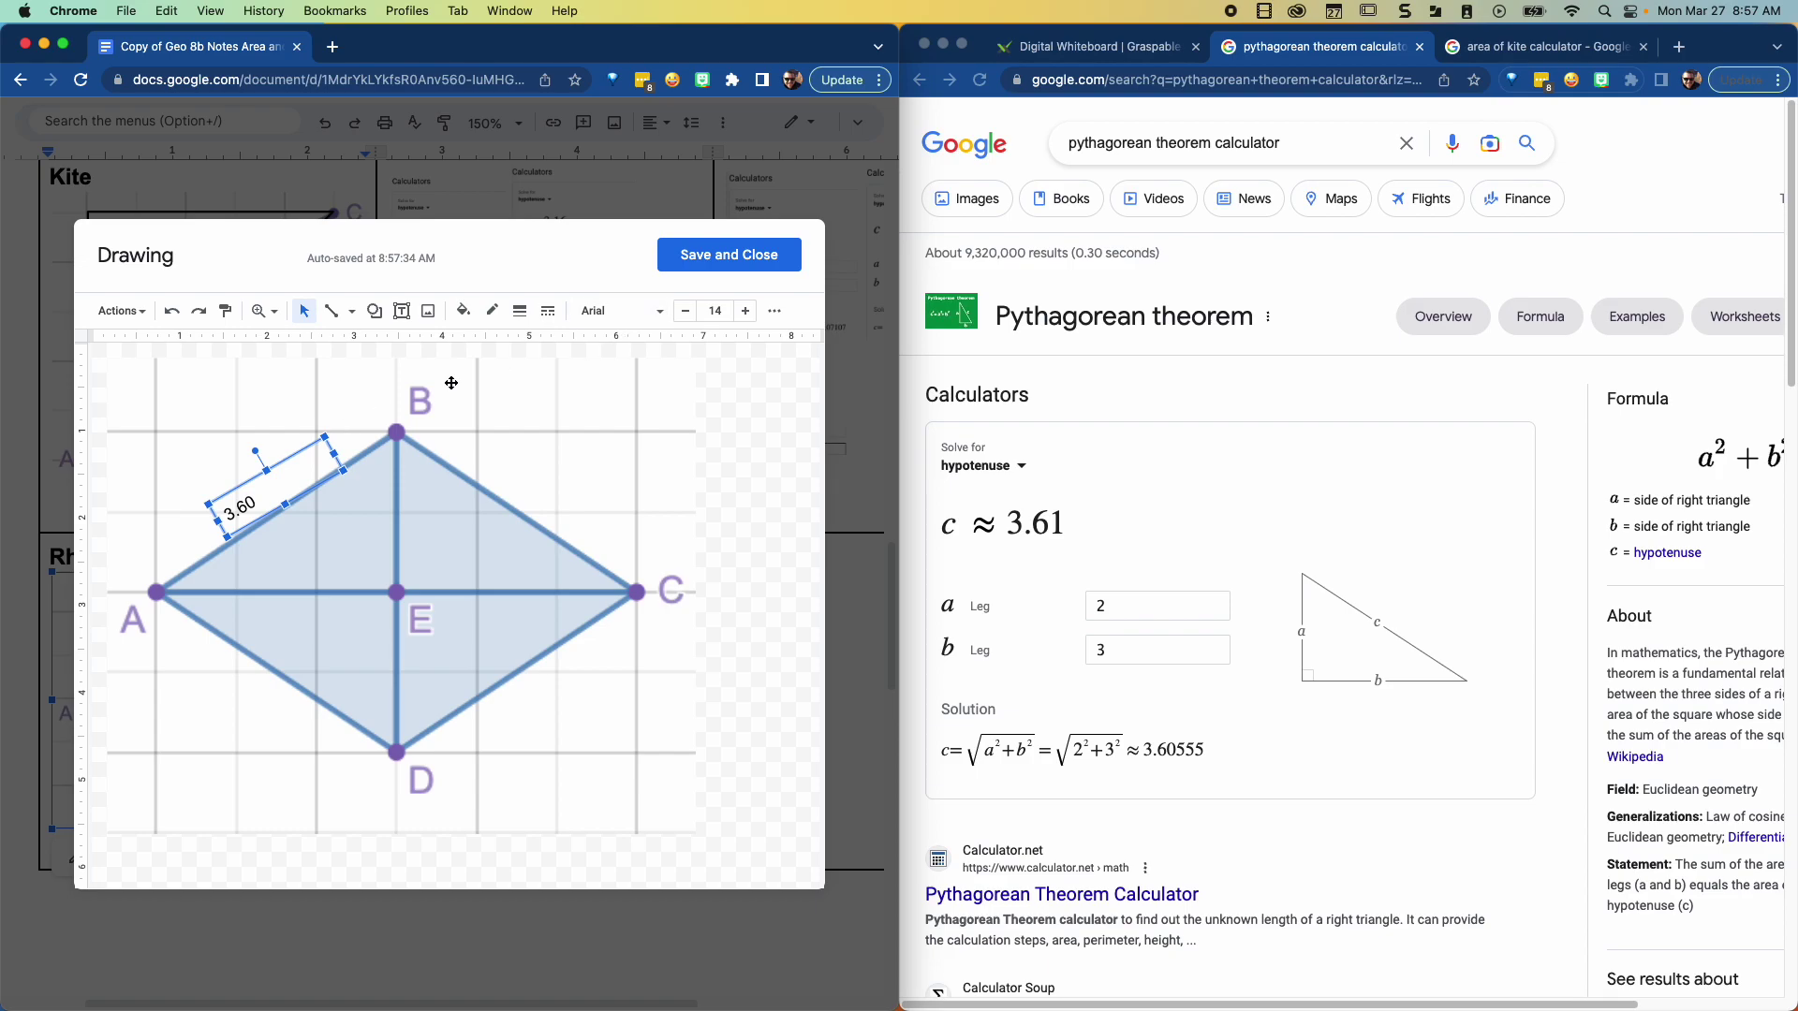
pyautogui.click(714, 311)
pyautogui.click(714, 644)
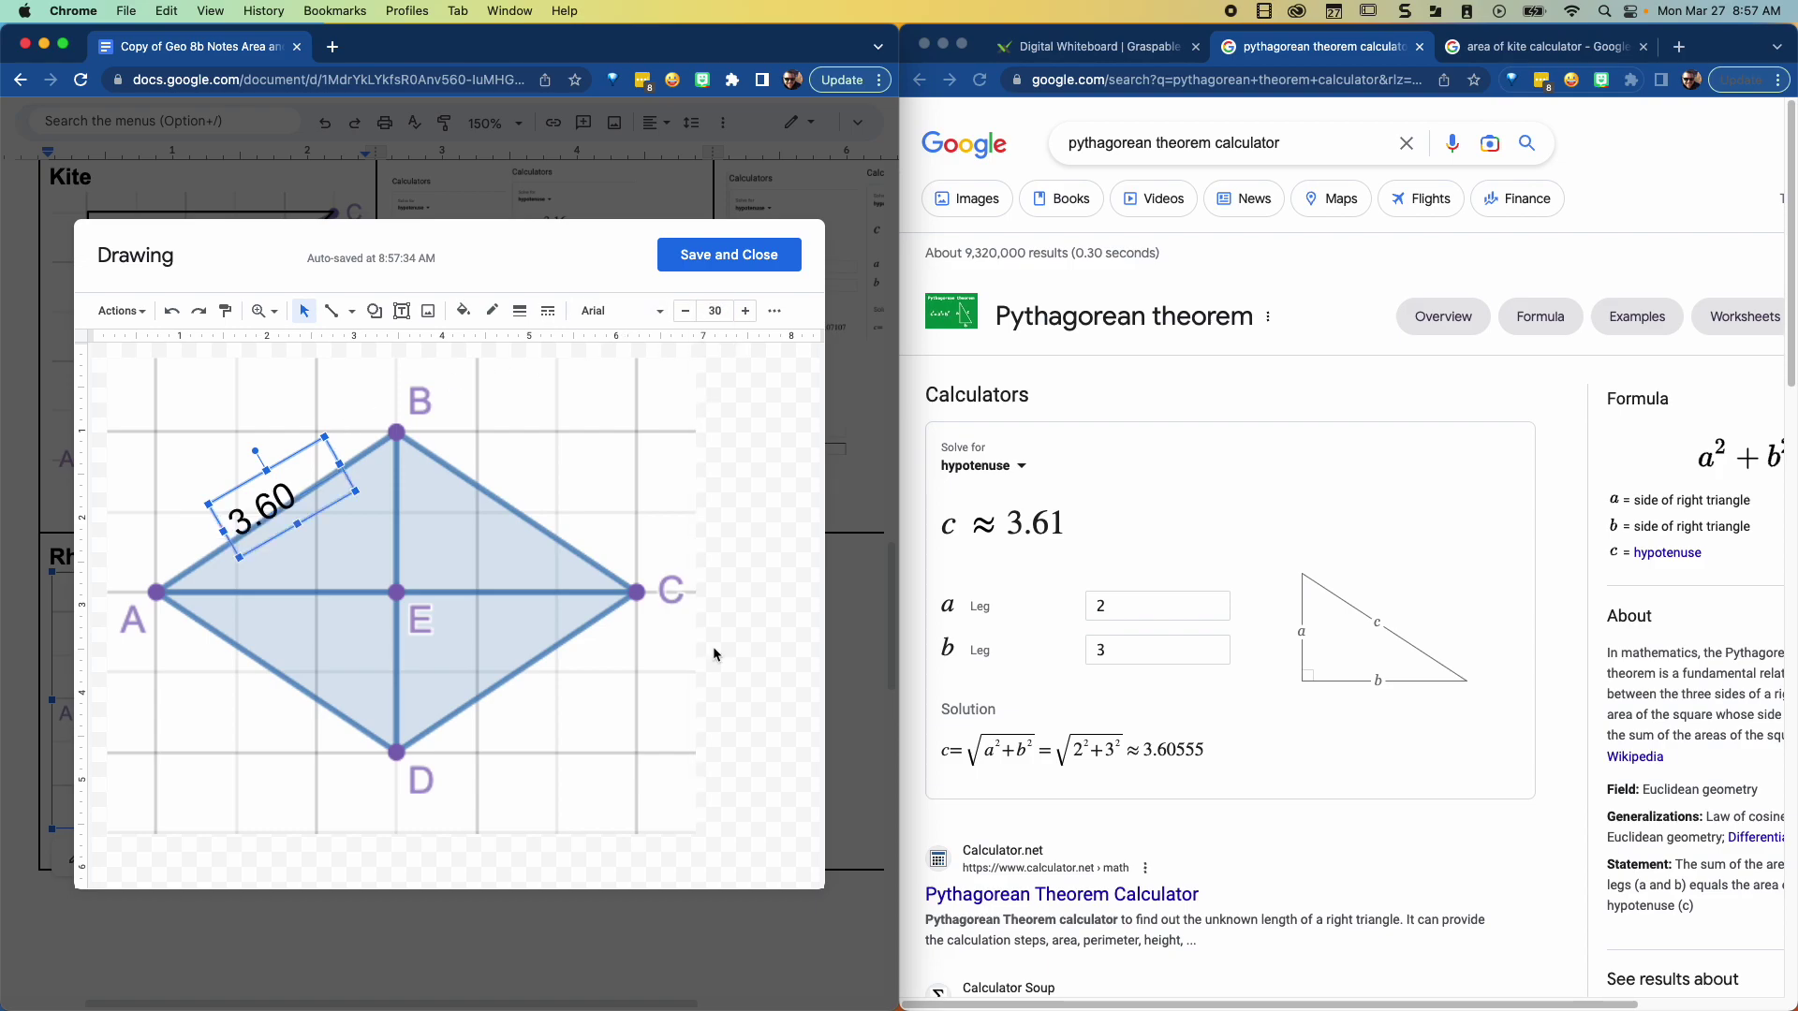
pyautogui.moveTo(299, 461); pyautogui.dragTo(589, 477)
pyautogui.click(1537, 49)
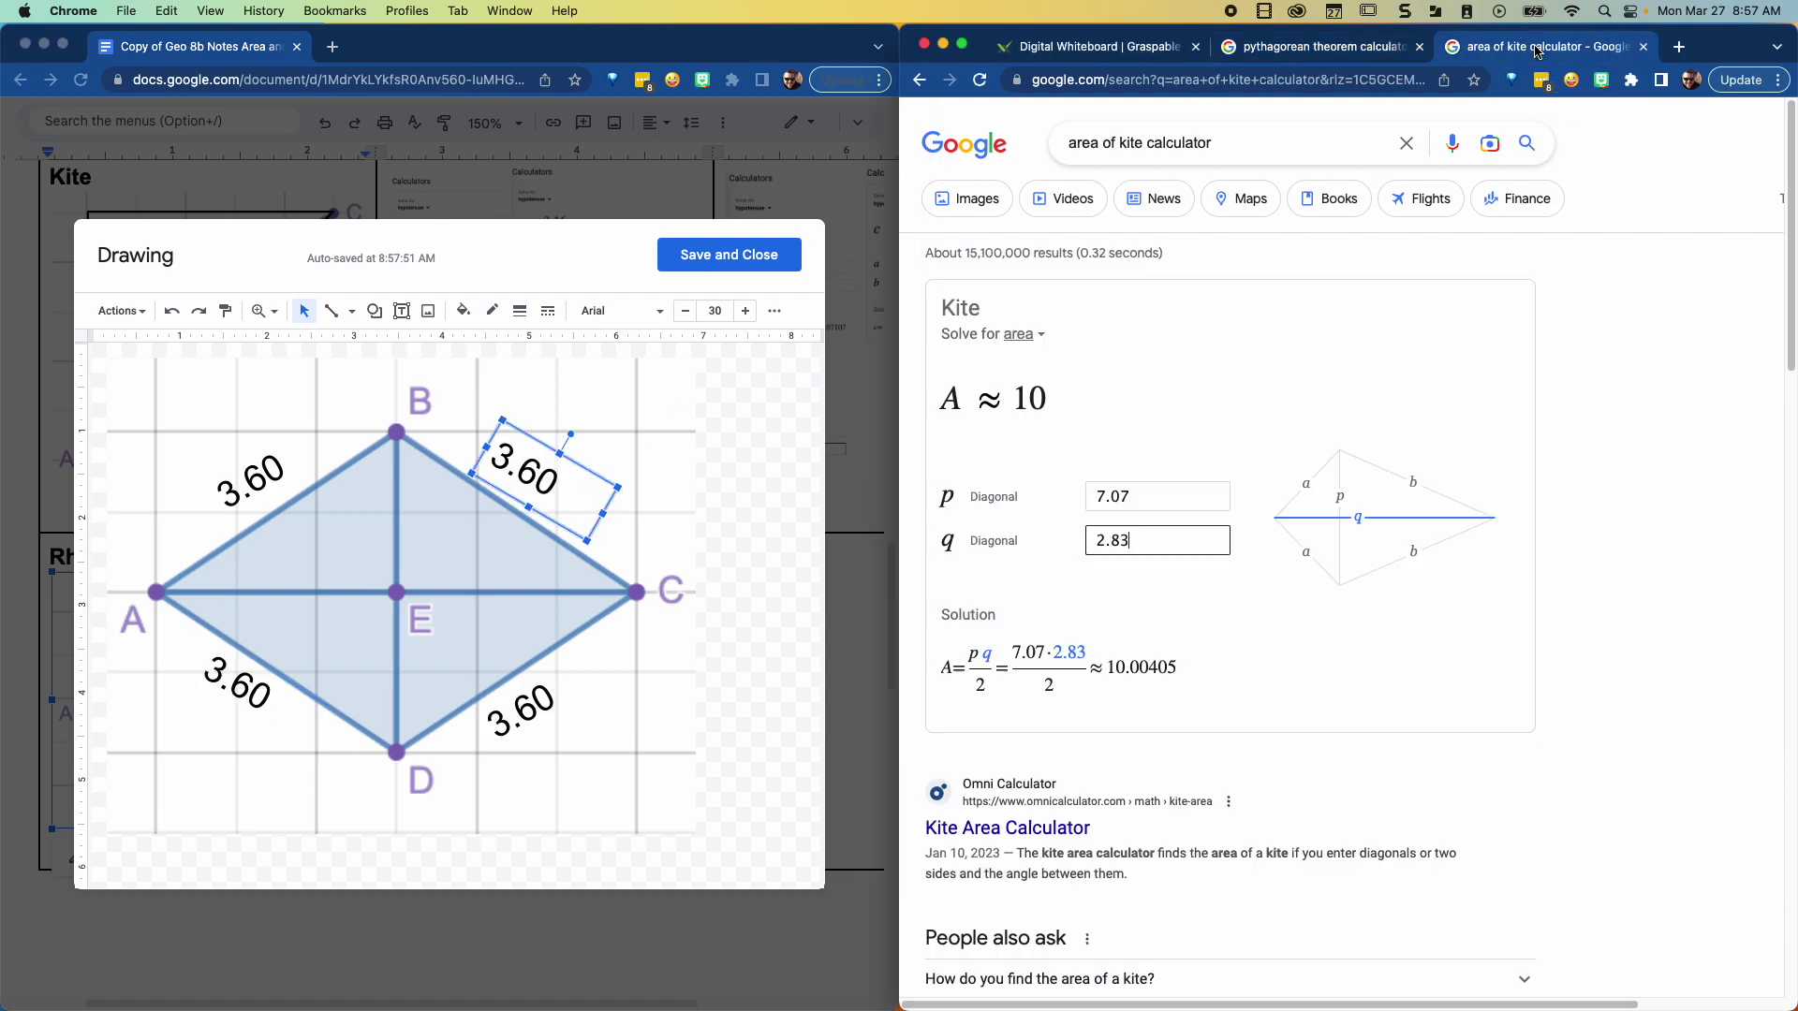
# Step: Add the expression 3.60*4 in Graspable Math and evaluate it to 14.4
pyautogui.click(1053, 54)
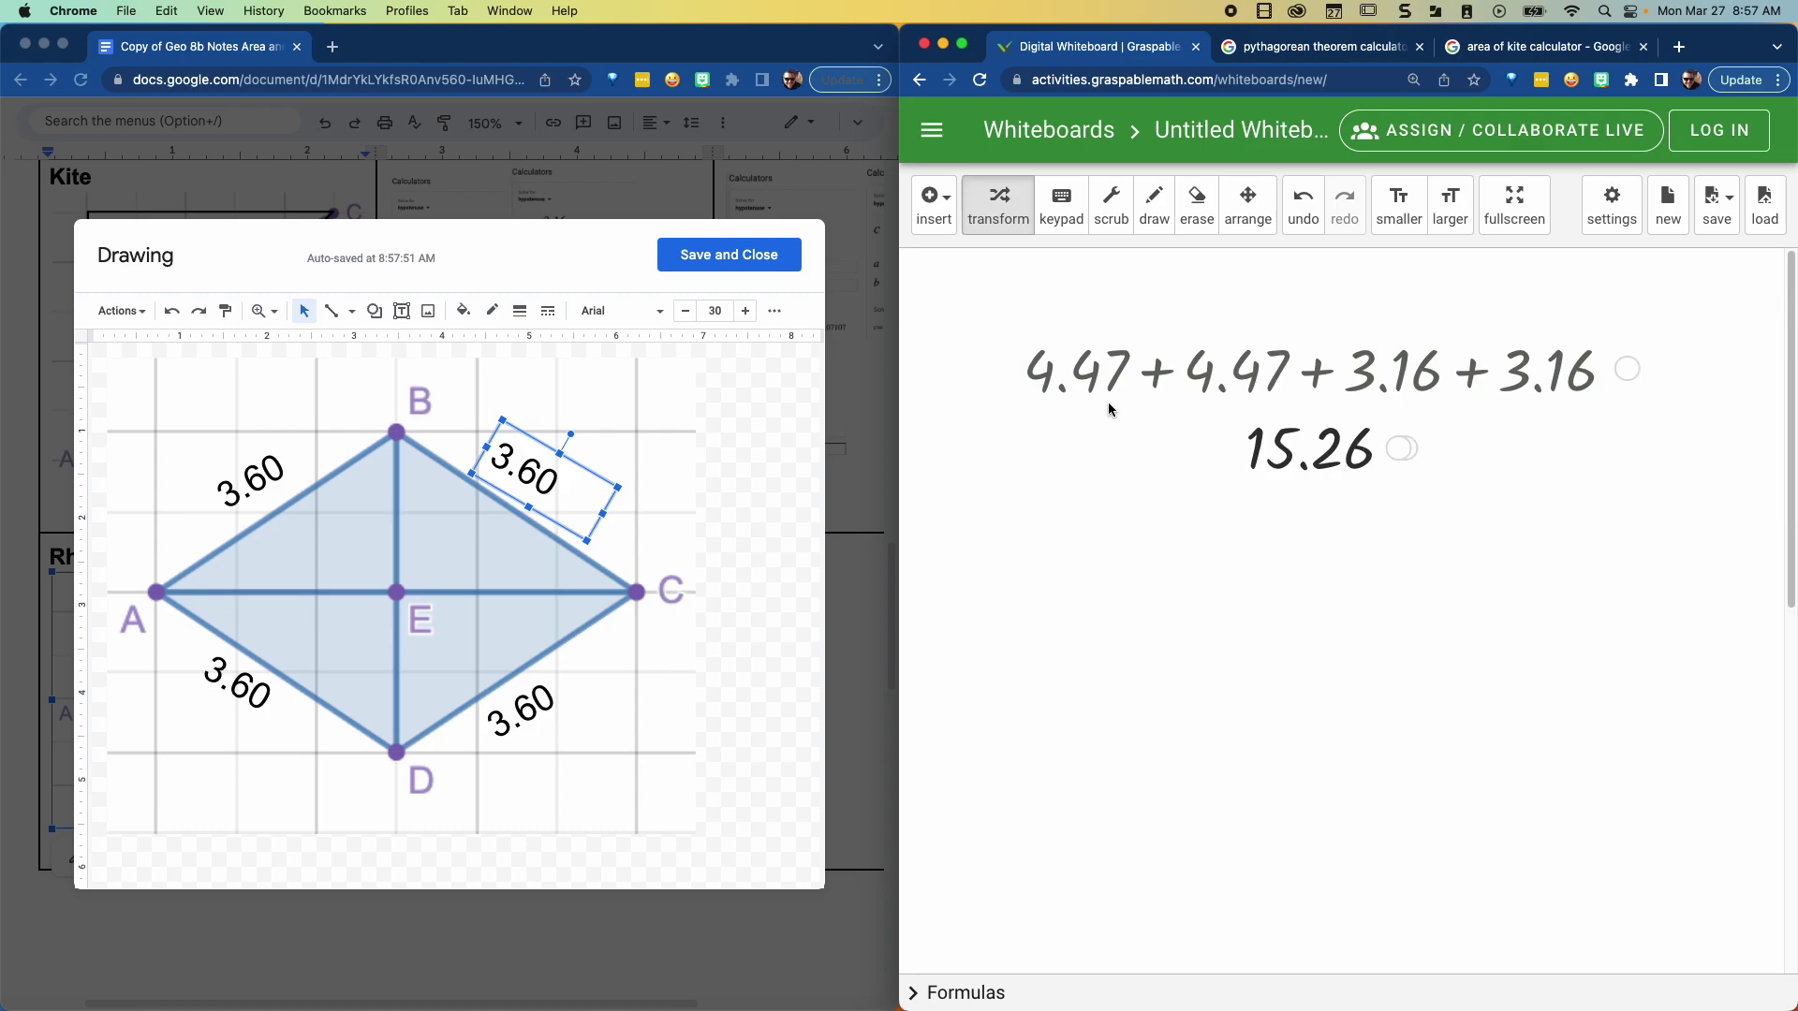
pyautogui.click(948, 217)
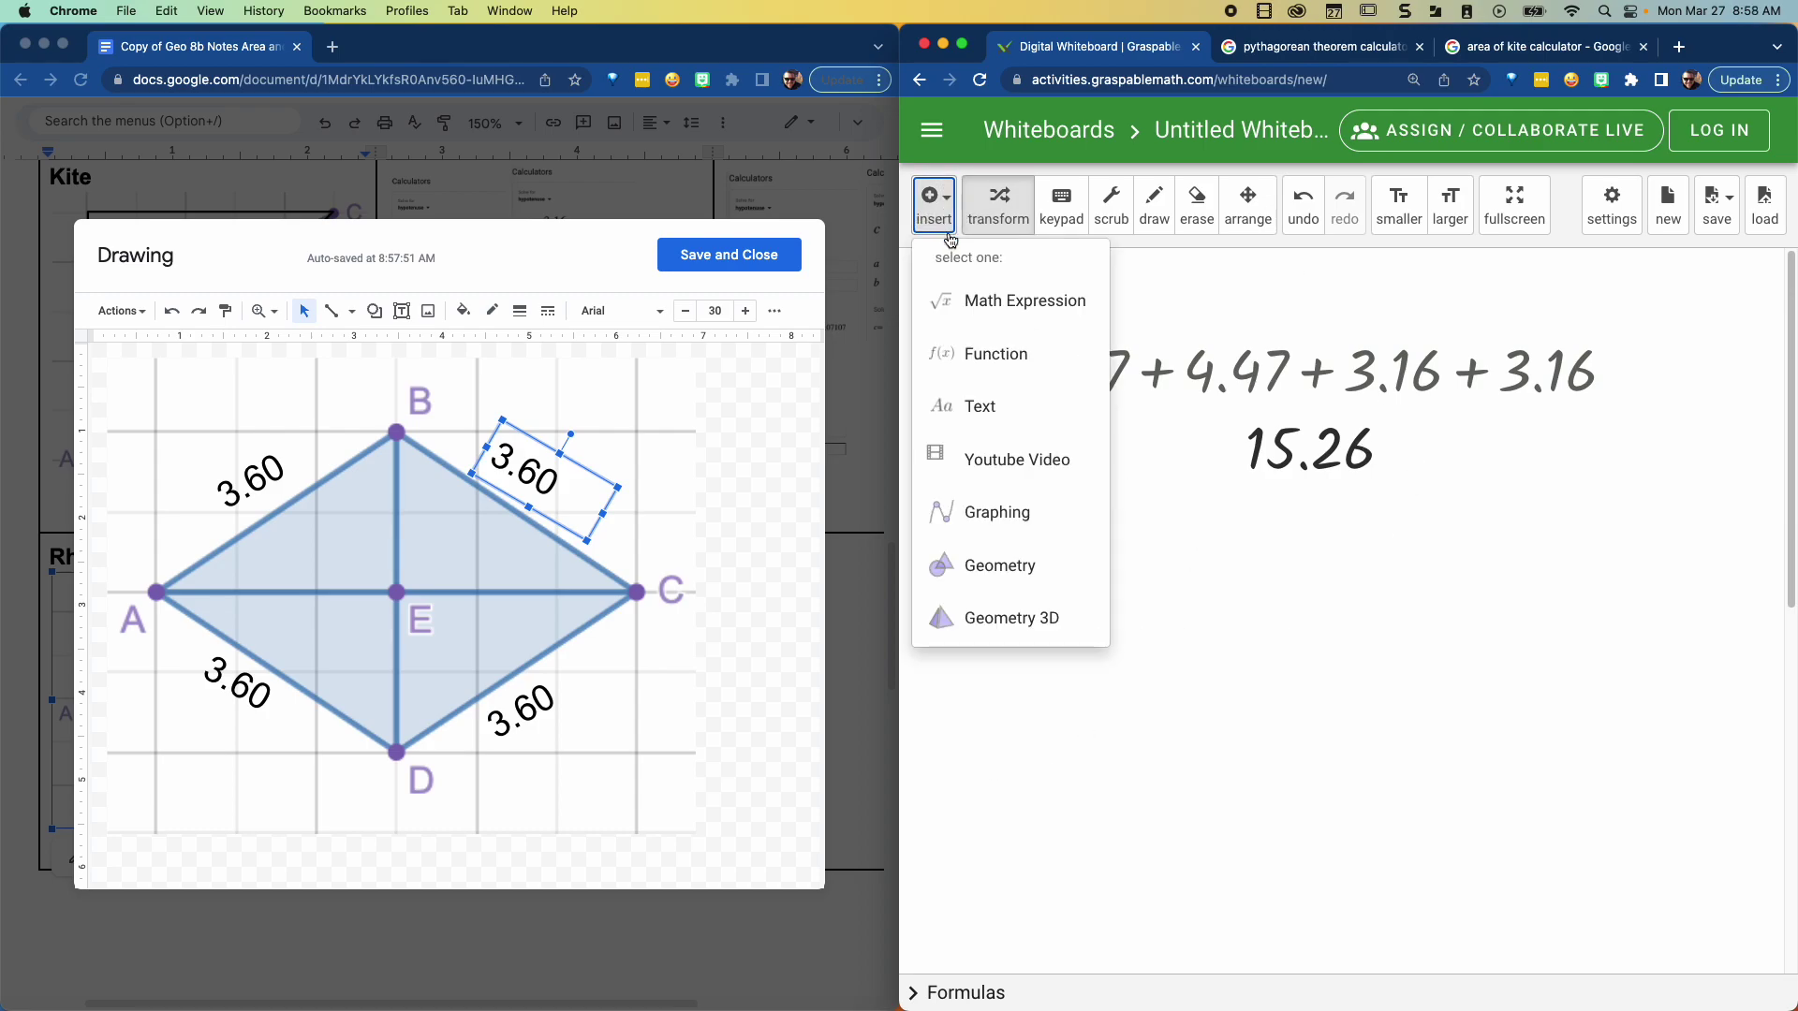
pyautogui.click(974, 298)
pyautogui.write('3.60')
pyautogui.write('*4')
pyautogui.press('Return')
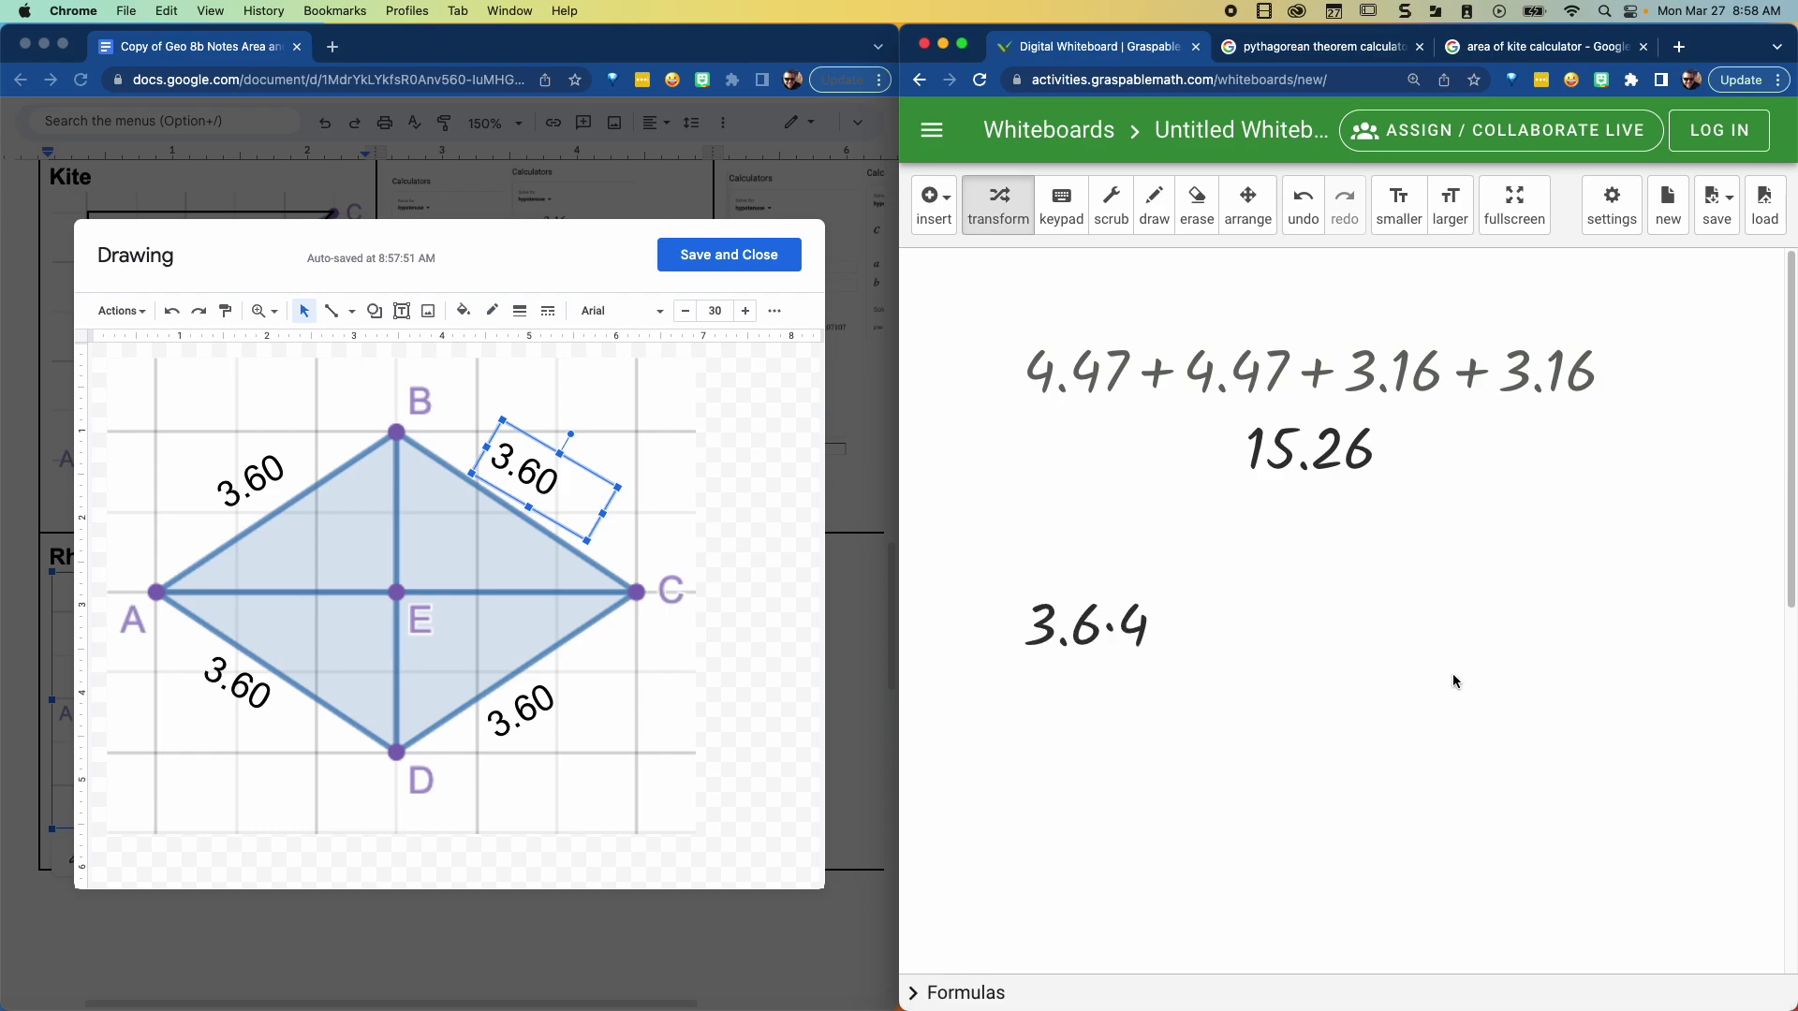
pyautogui.click(1110, 627)
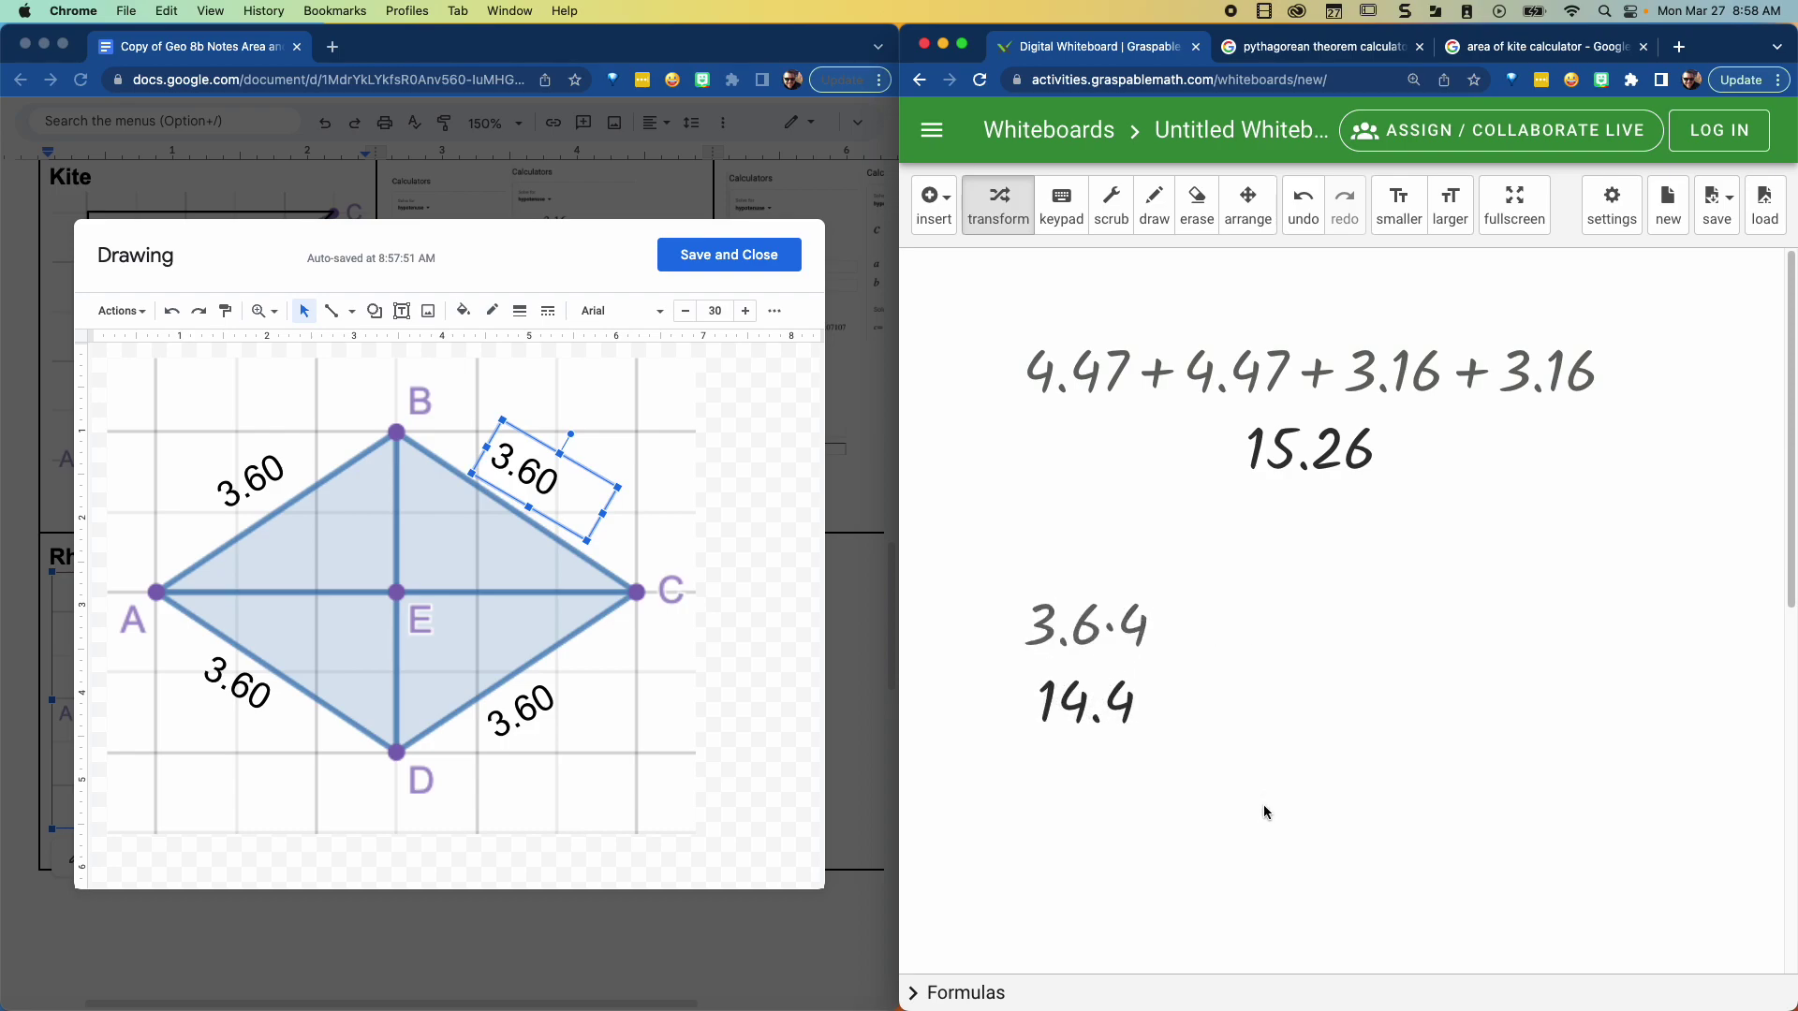
# Step: Screenshot the 3.6·4 = 14.4 calculation and save the labelled rhombus drawing into the notes
pyautogui.press('super+shift+5')
pyautogui.moveTo(1284, 458); pyautogui.dragTo(1327, 731)
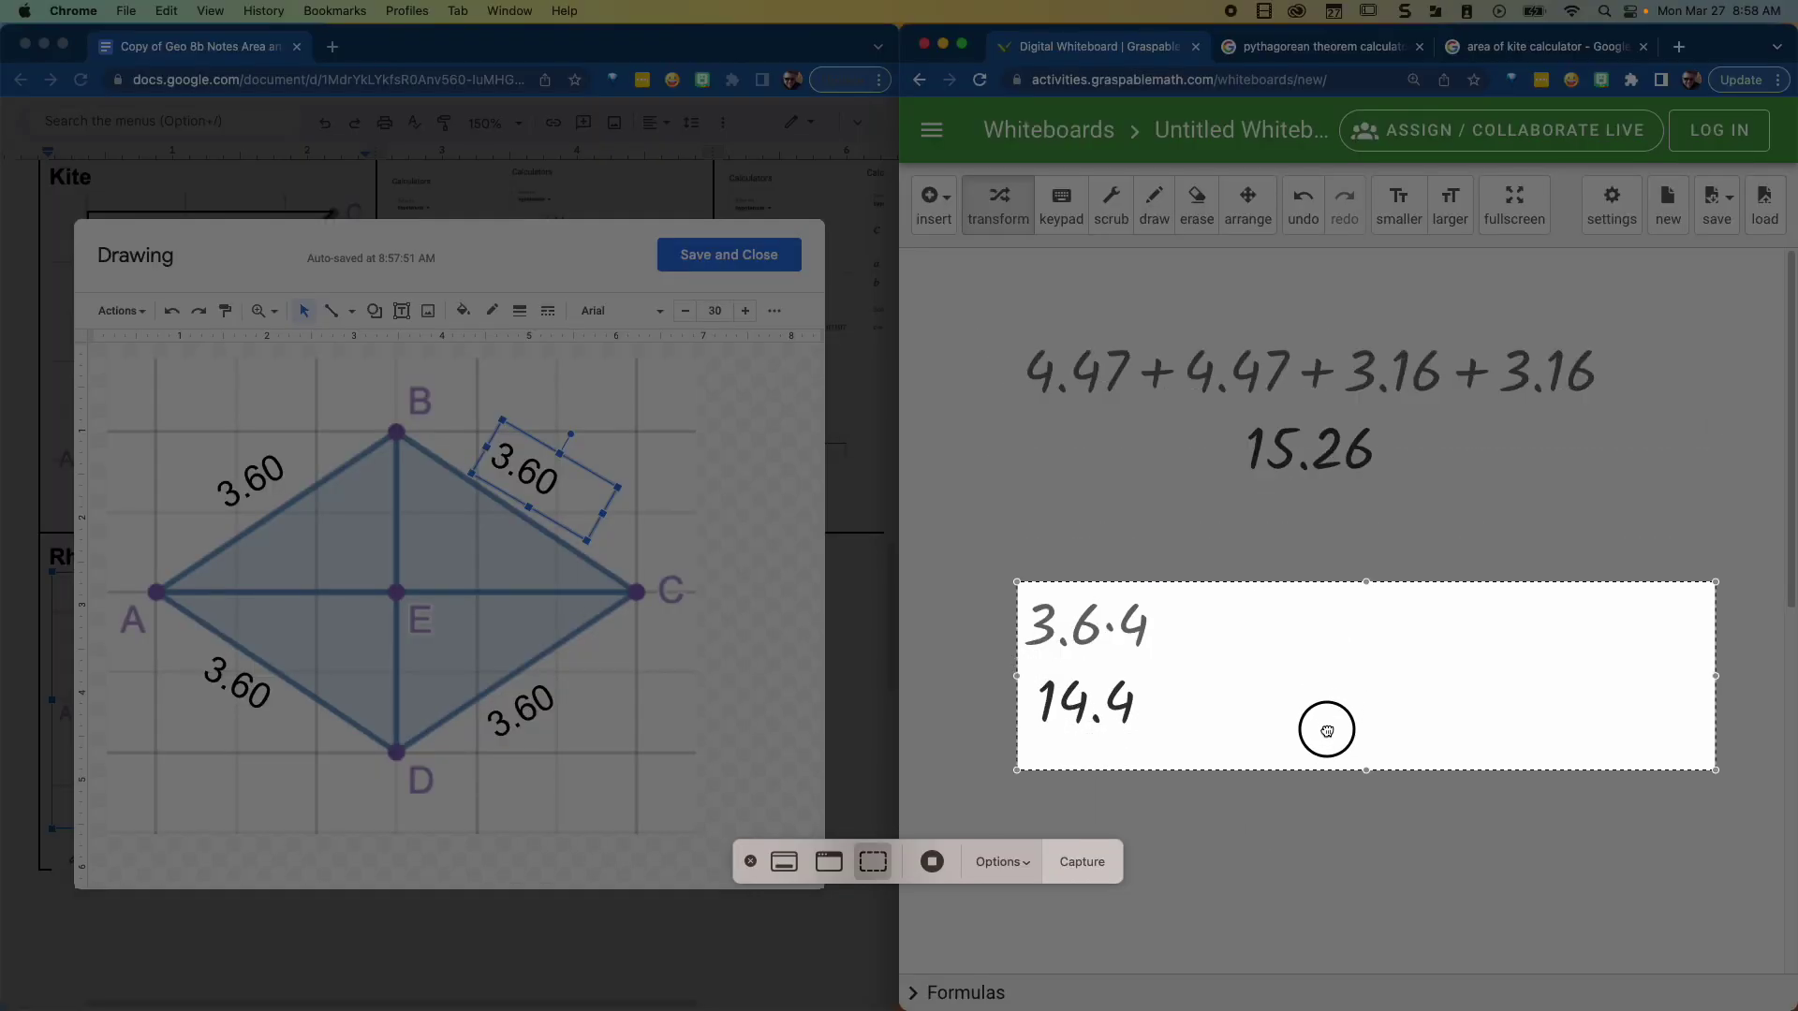
pyautogui.moveTo(1715, 677); pyautogui.dragTo(1163, 693)
pyautogui.click(1086, 862)
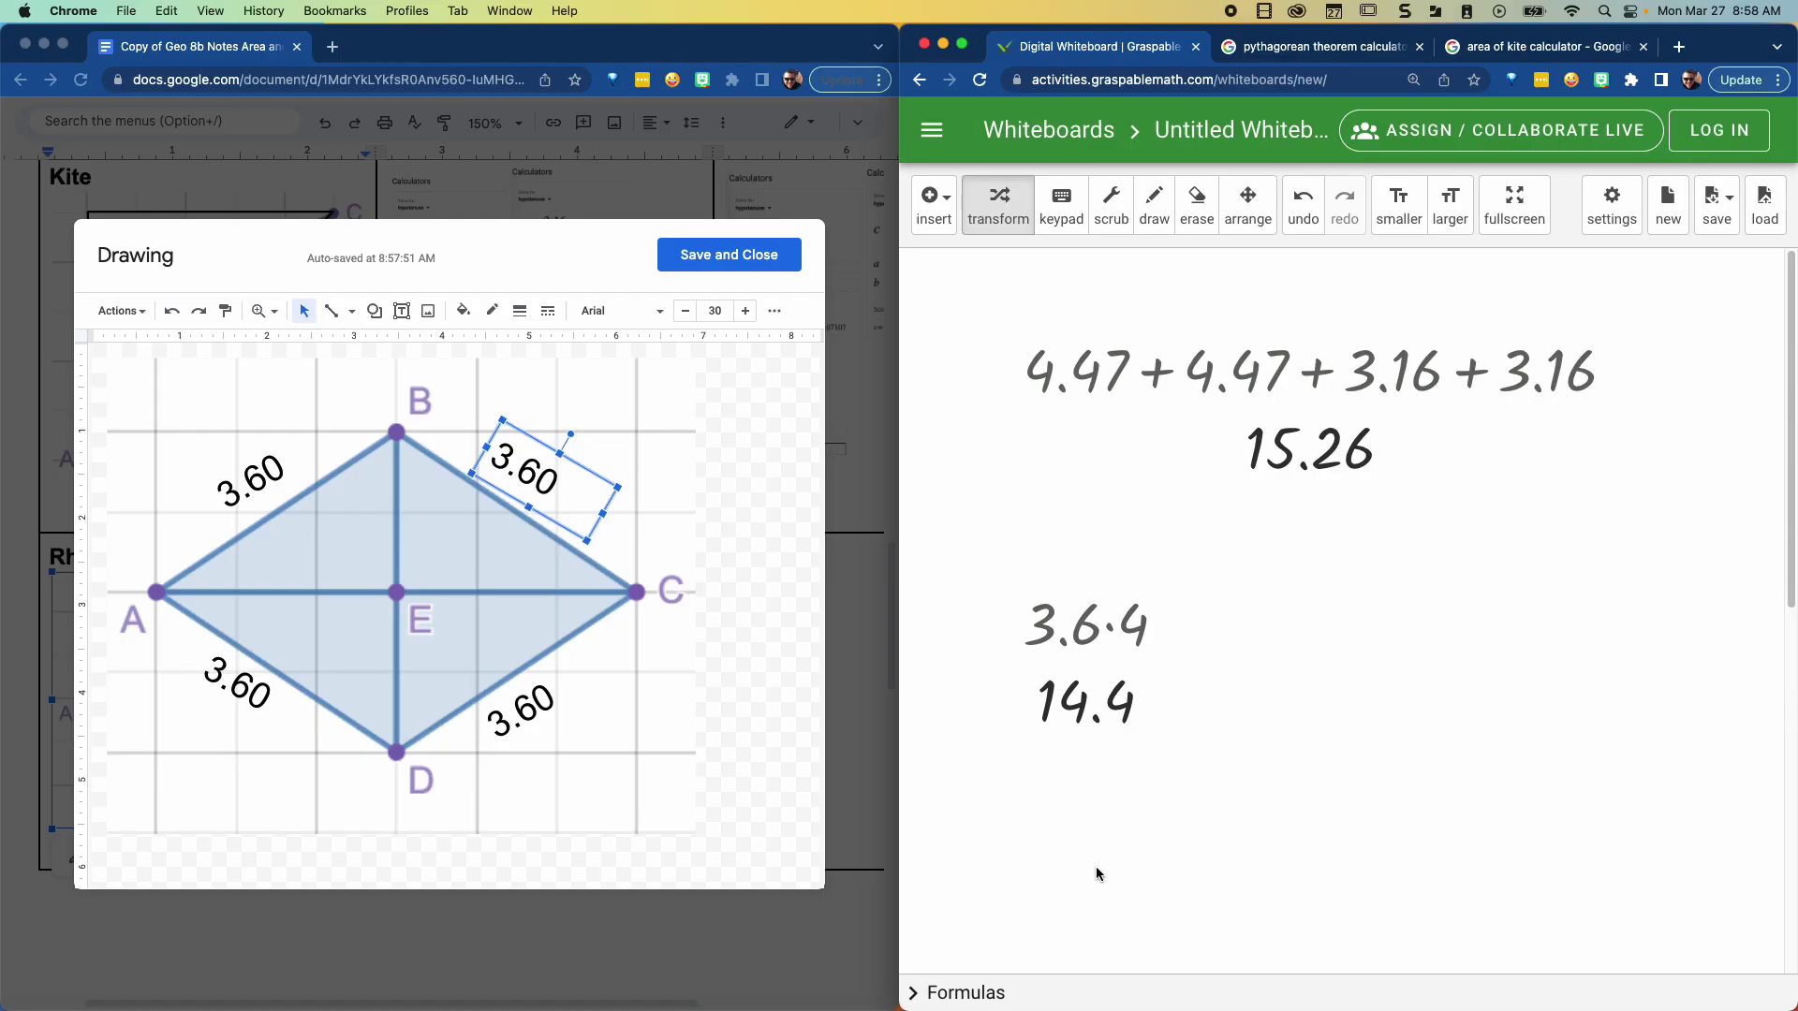
pyautogui.click(680, 259)
pyautogui.click(693, 262)
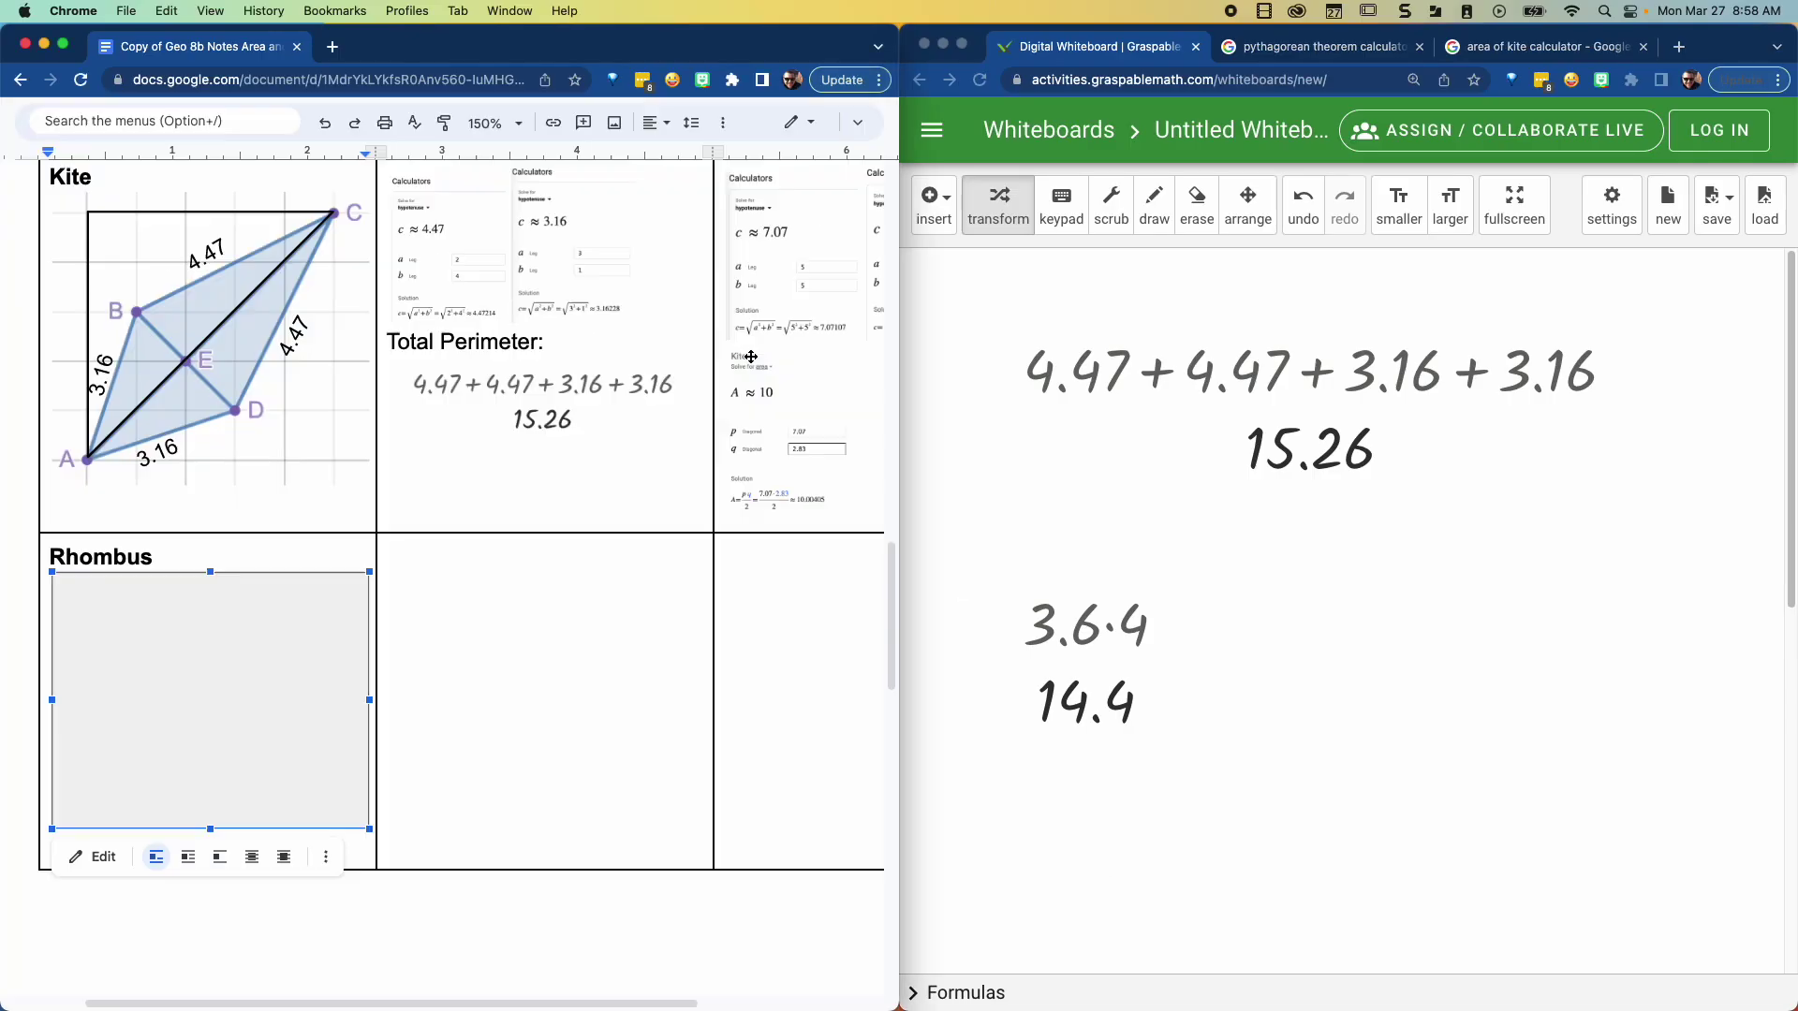
# Step: Paste the 3.6·4 = 14.4 screenshot into the rhombus perimeter cell and shrink it
pyautogui.click(460, 649)
pyautogui.press('super+v')
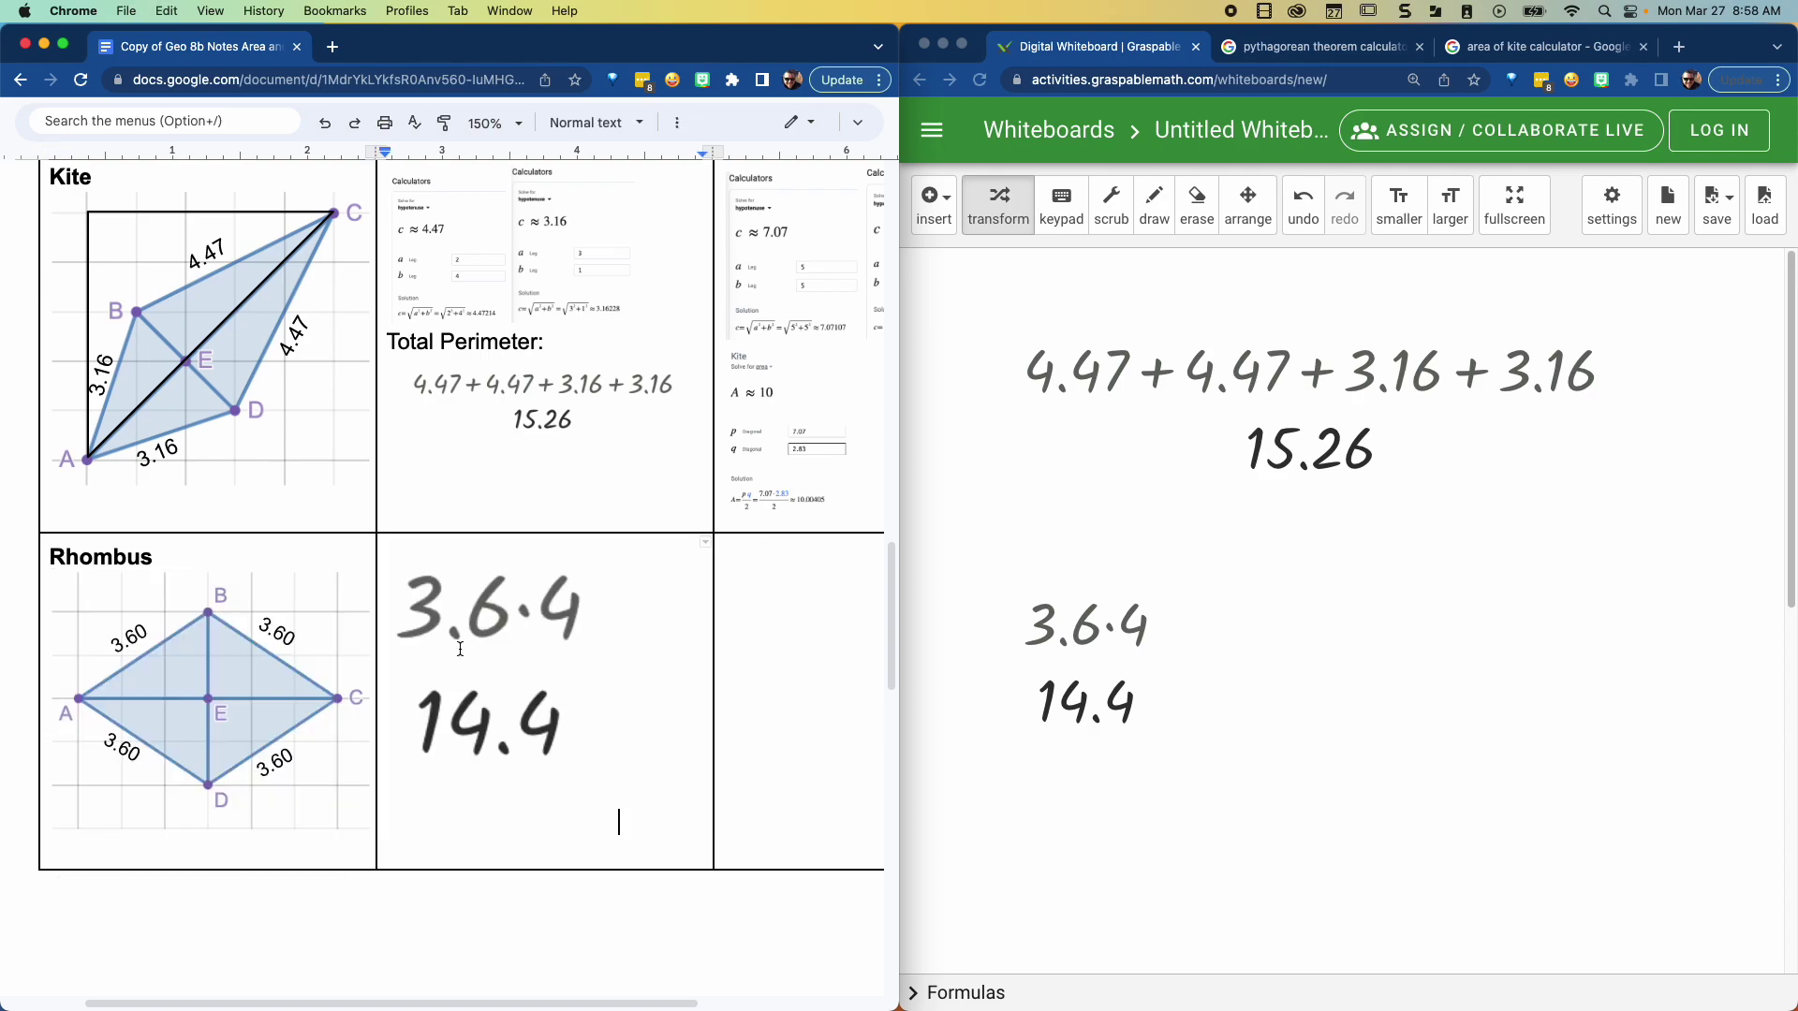
pyautogui.click(460, 649)
pyautogui.moveTo(613, 840); pyautogui.dragTo(444, 643)
# Step: Add the heading 'Total Perimeter' on a new line above the calculation image
pyautogui.click(531, 561)
pyautogui.press('Return')
pyautogui.press('Up')
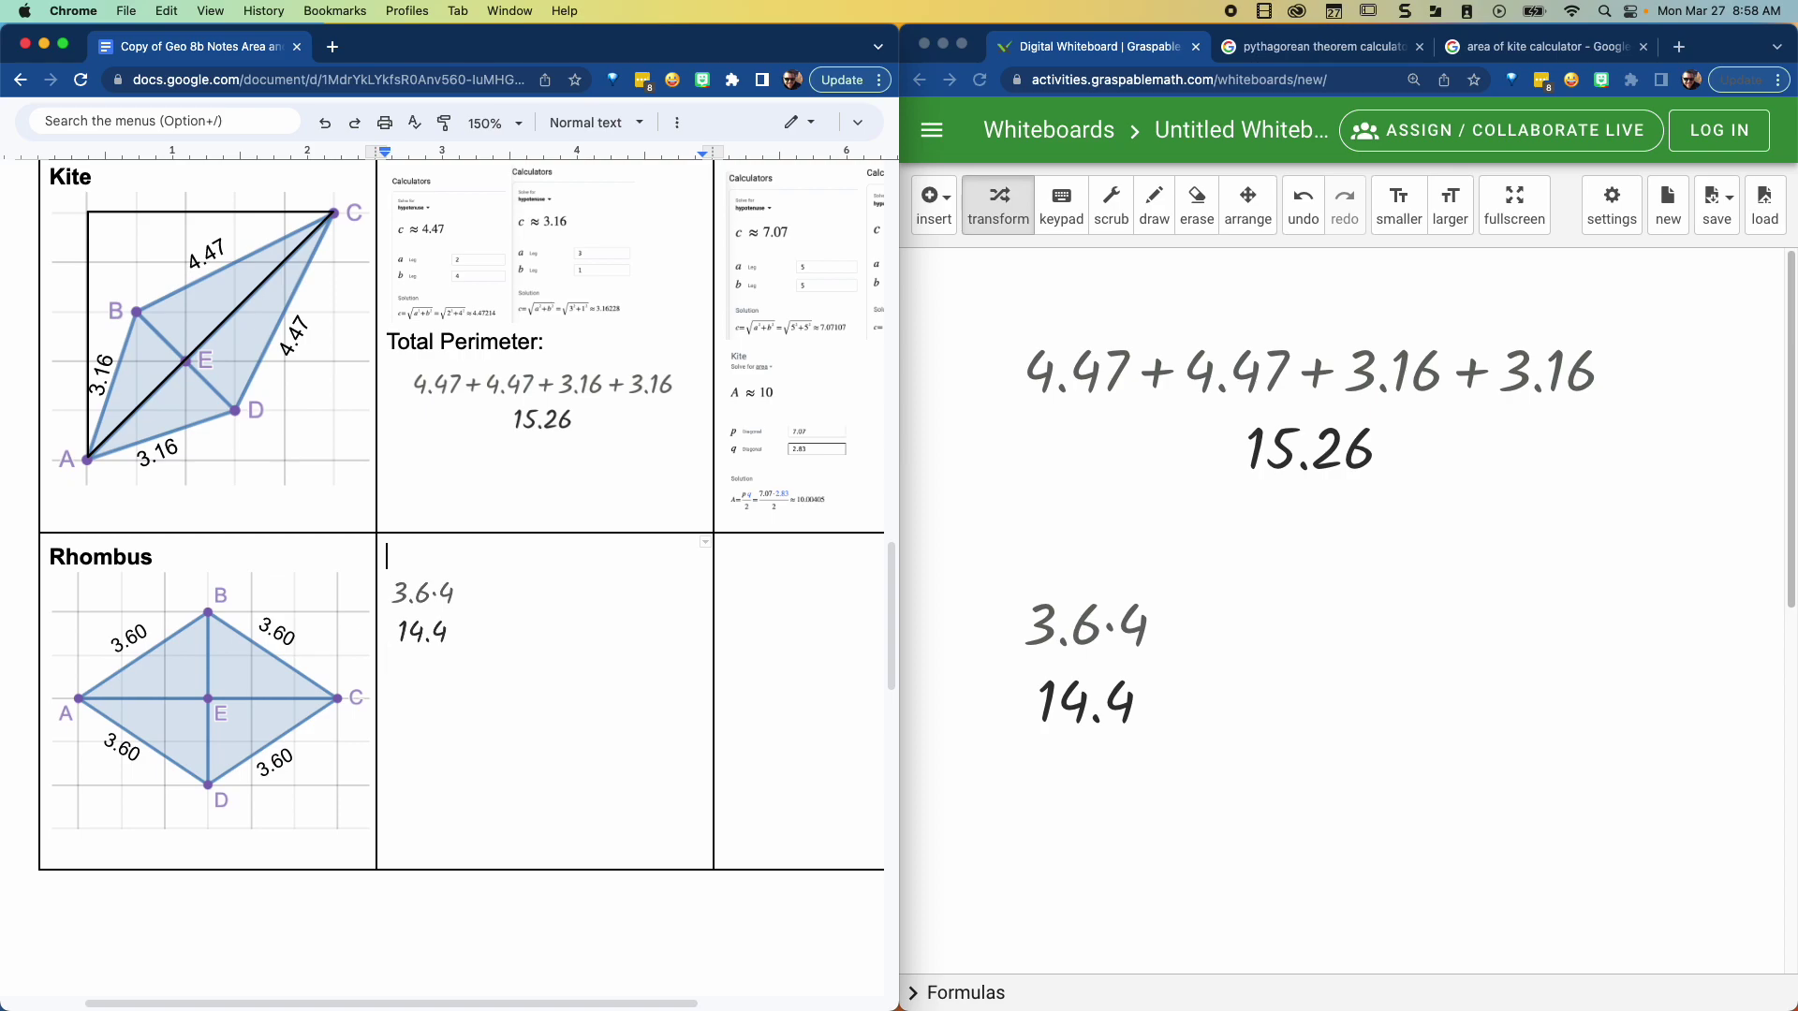
pyautogui.write('Total Perimeter')
# Step: Screenshot the Pythagorean calculator showing legs 2 and 3 and c ≈ 3.61
pyautogui.click(1326, 48)
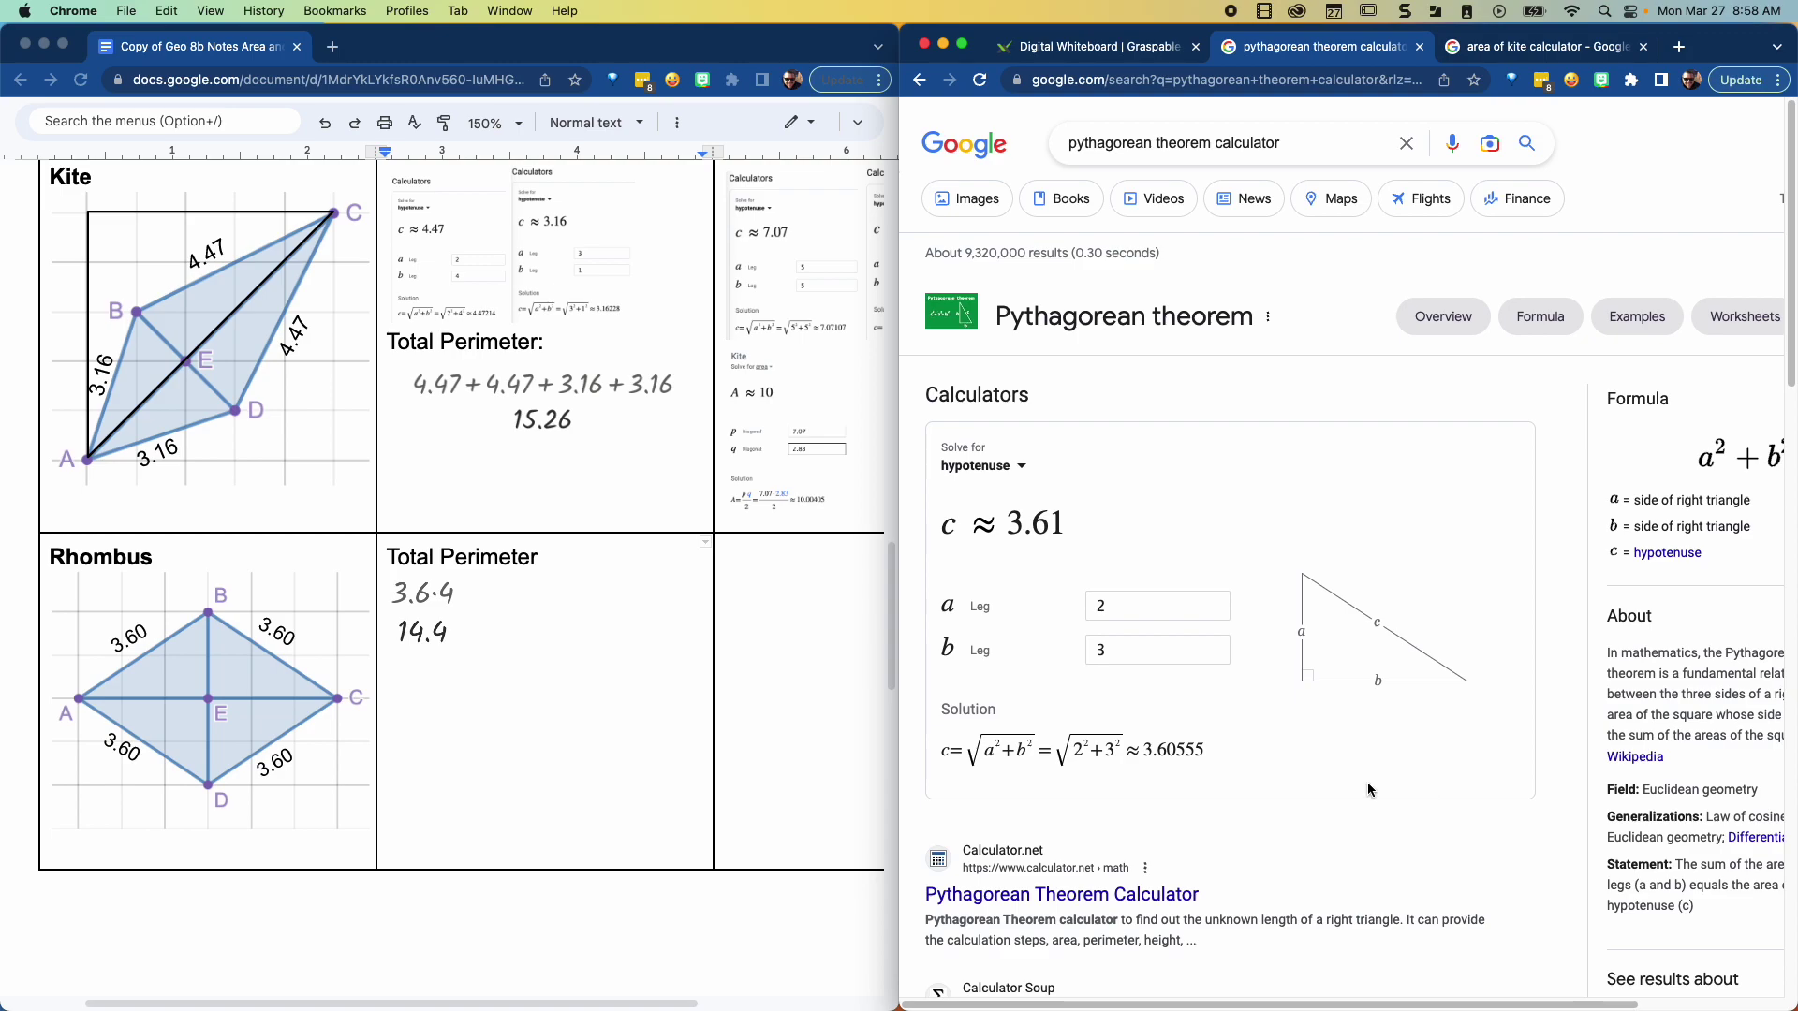
pyautogui.press('super+shift+5')
pyautogui.moveTo(1067, 693); pyautogui.dragTo(995, 499)
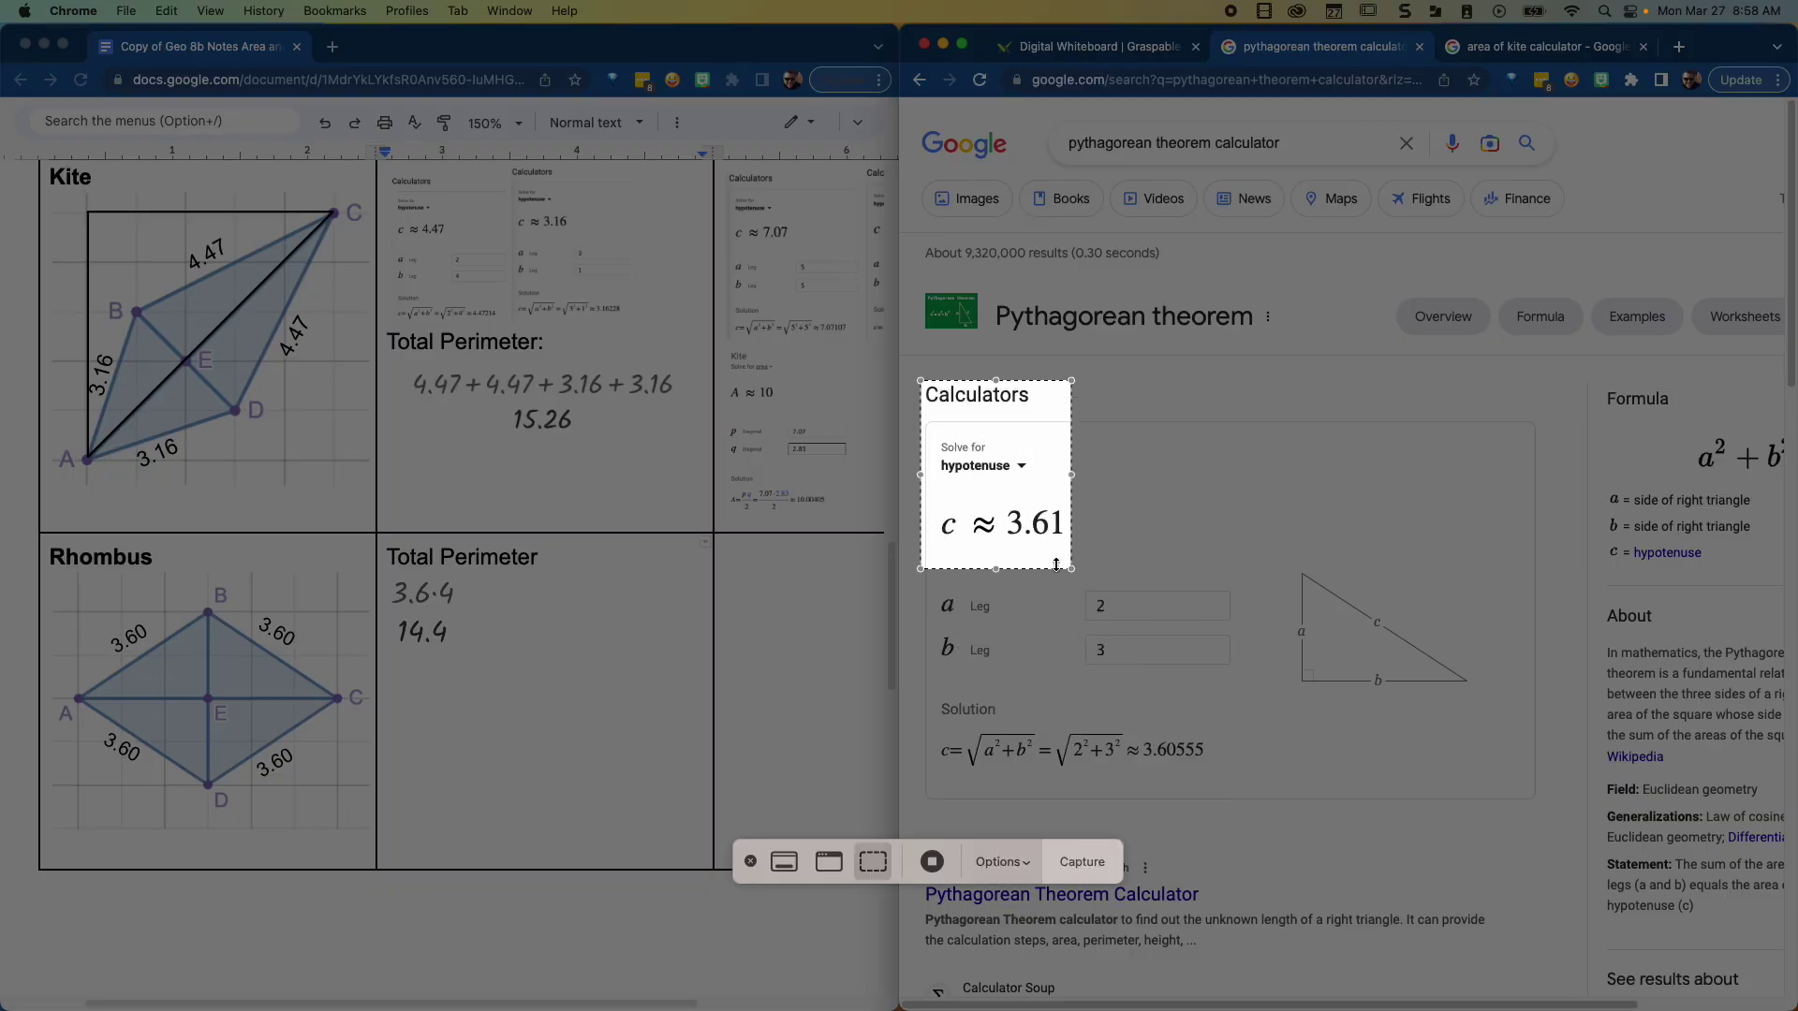
pyautogui.moveTo(1070, 569); pyautogui.dragTo(1152, 762)
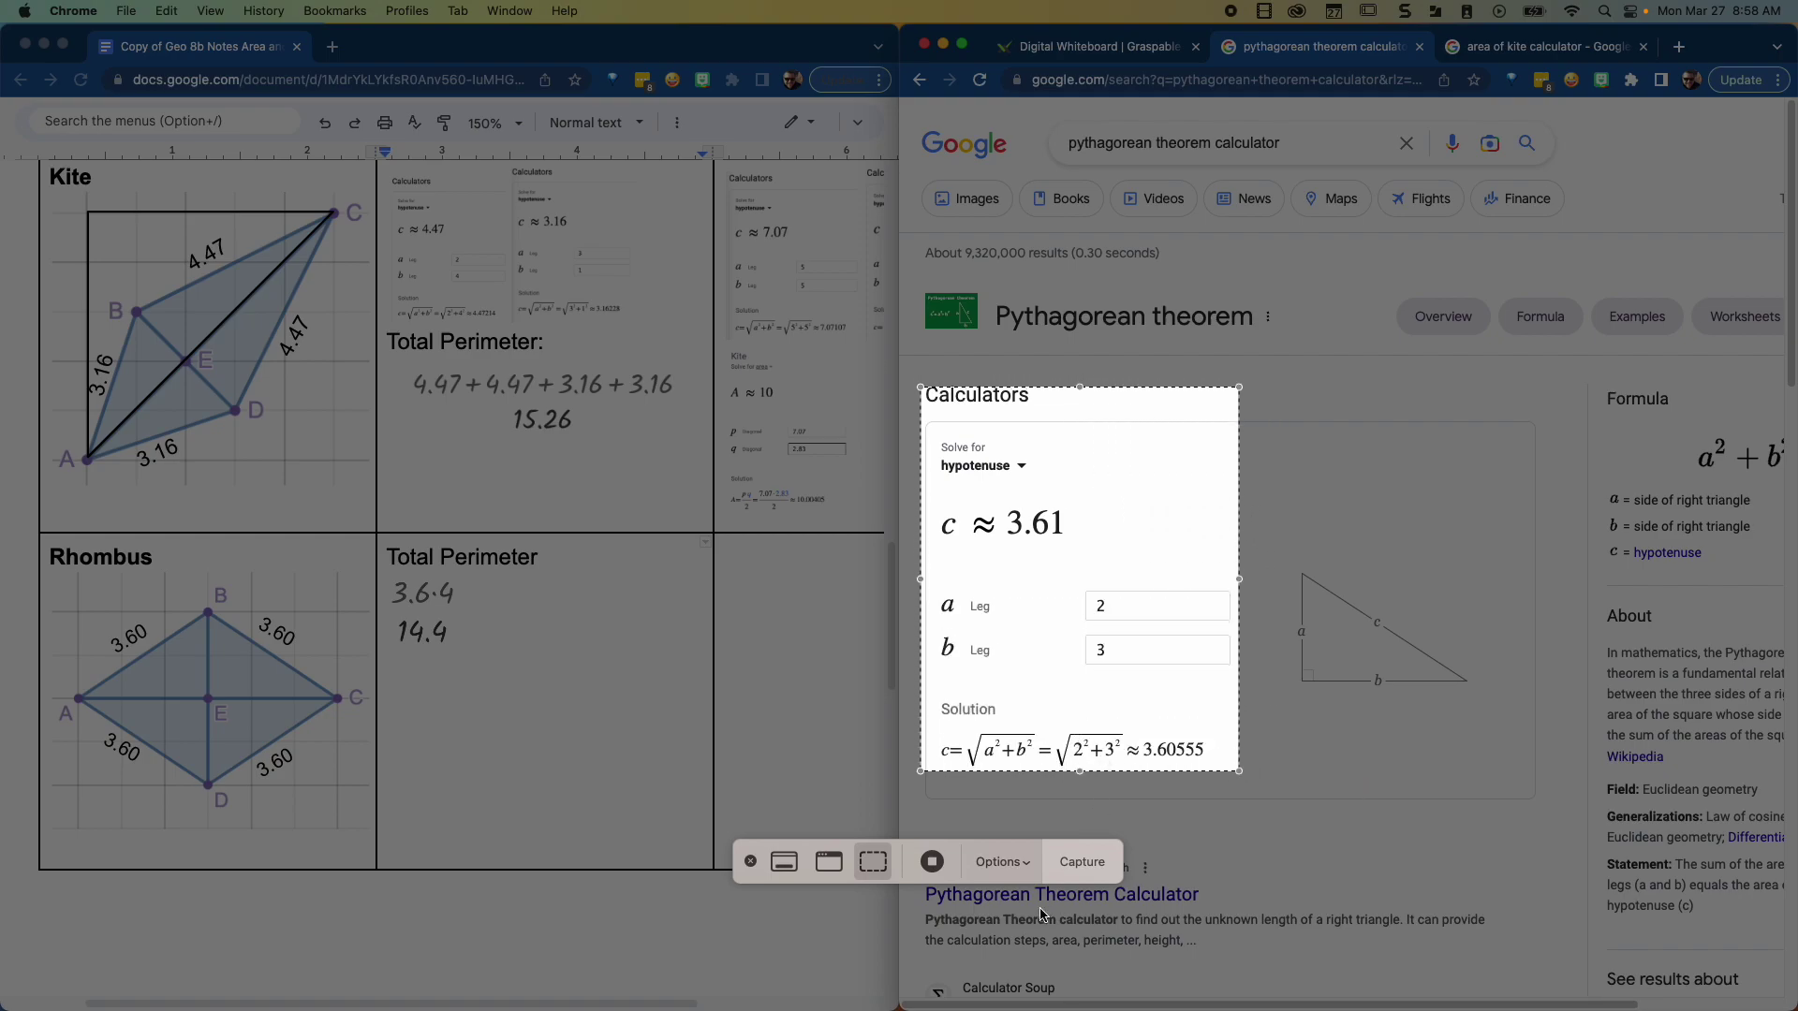
pyautogui.click(1081, 862)
# Step: Paste the calculator screenshot above Total Perimeter and shrink it to fit the cell
pyautogui.click(391, 556)
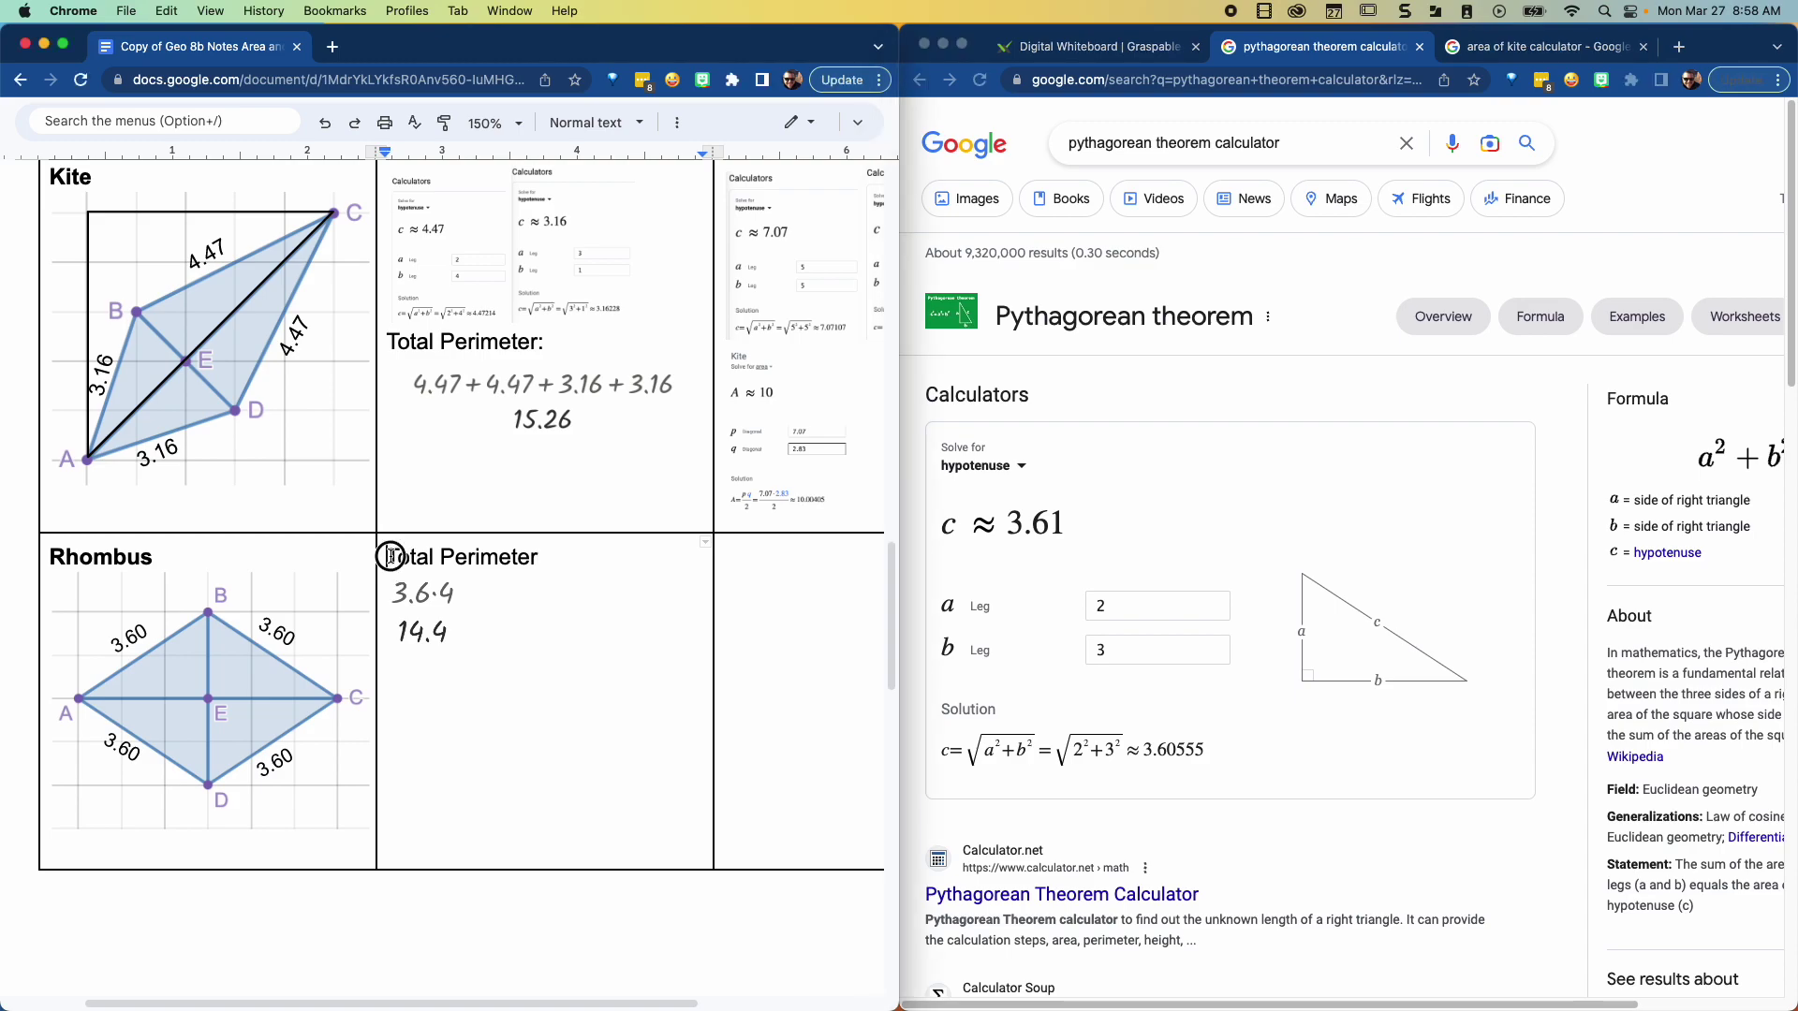
pyautogui.press('Return')
pyautogui.press('super+v')
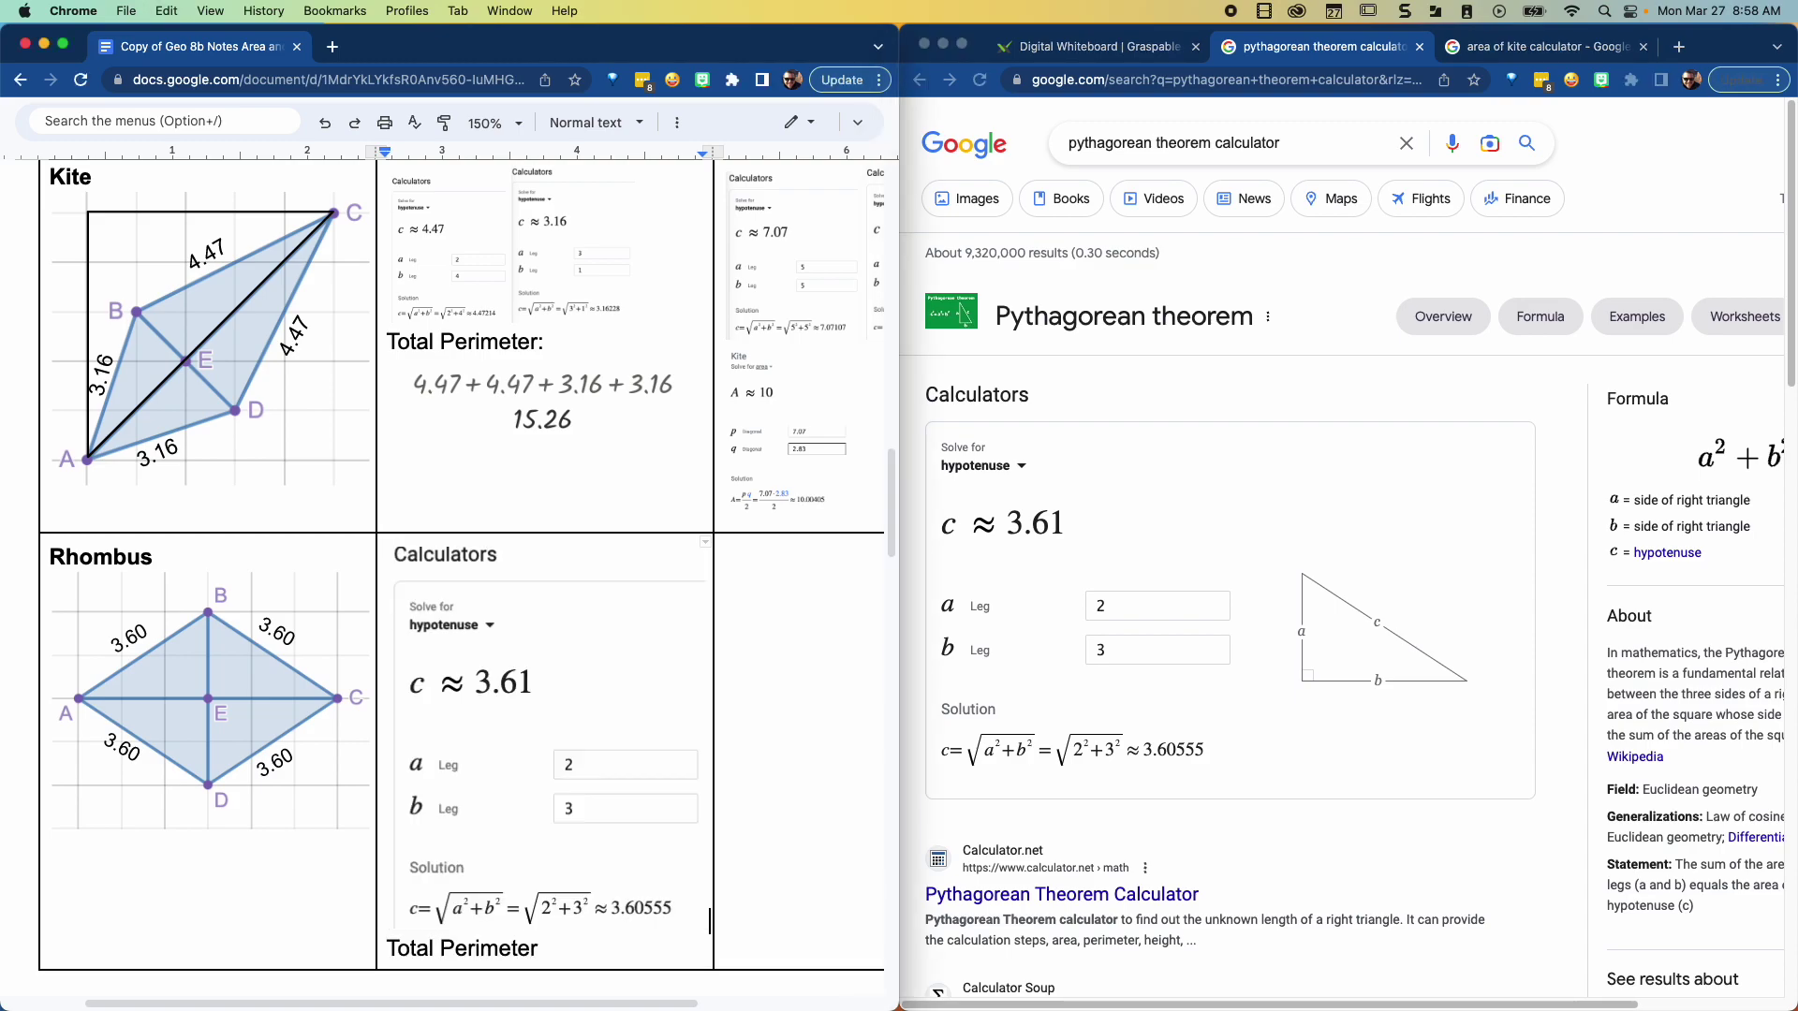
pyautogui.click(401, 631)
pyautogui.moveTo(705, 932); pyautogui.dragTo(520, 703)
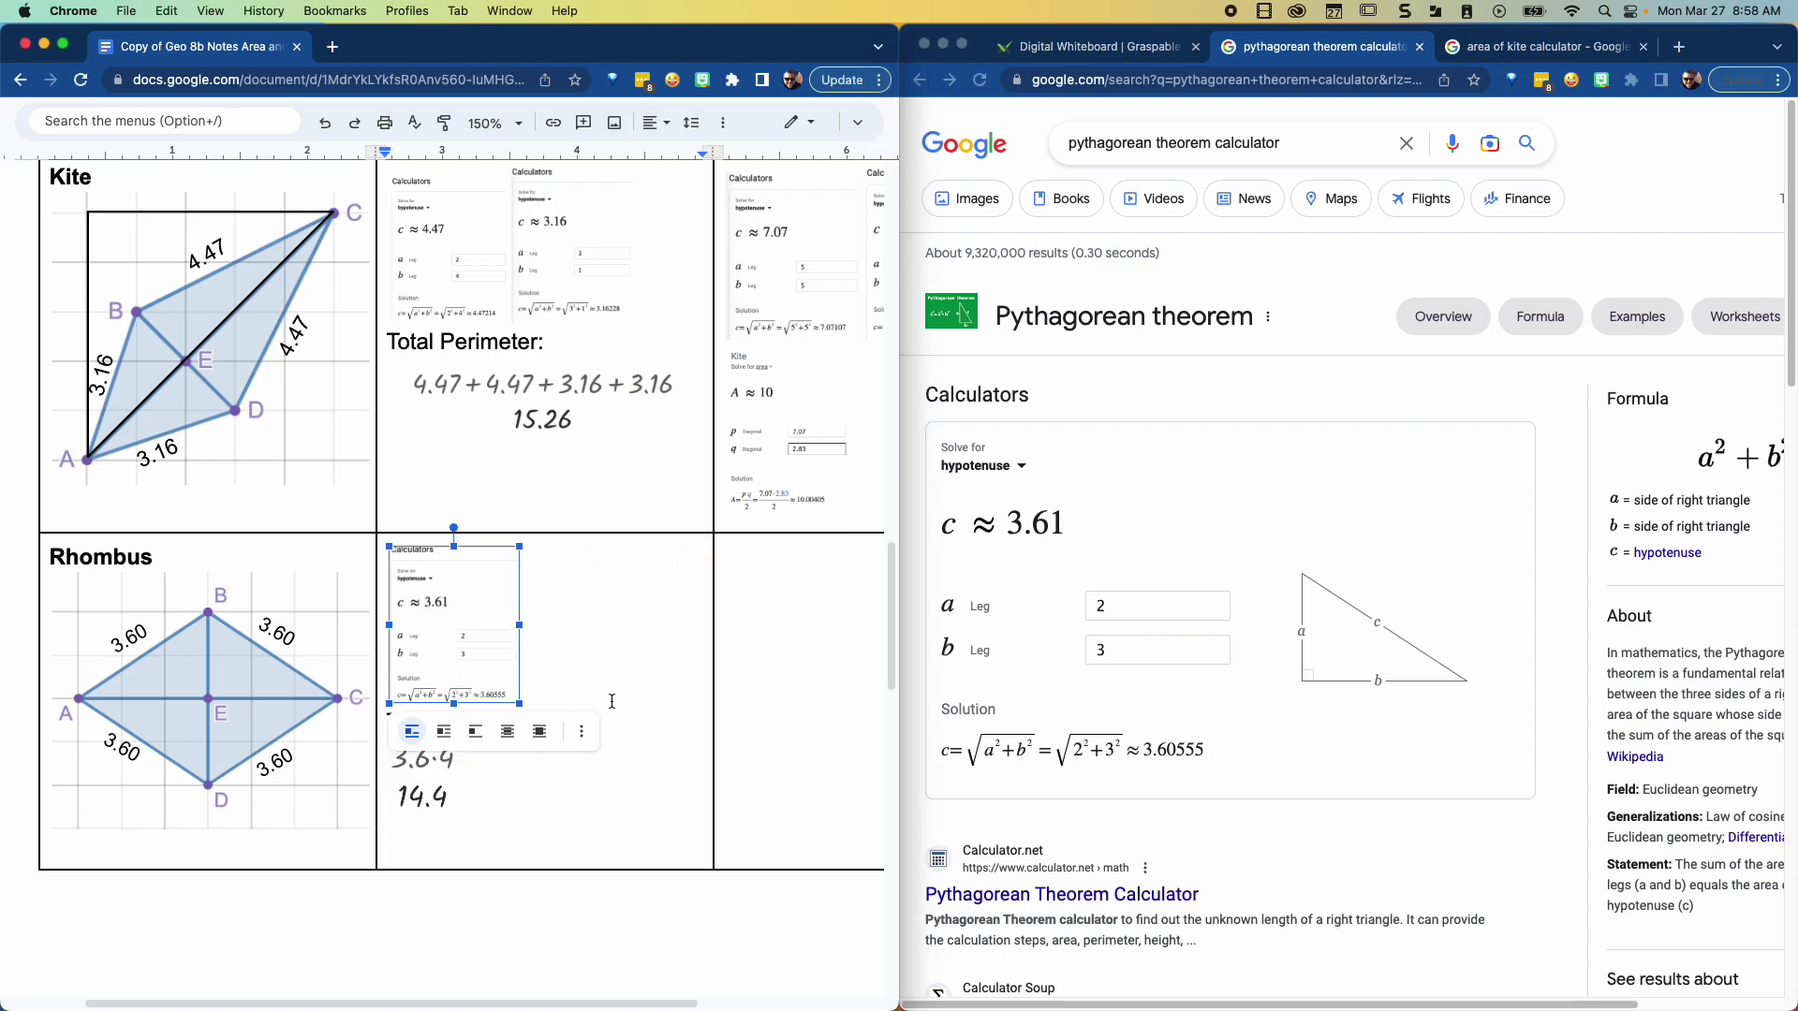
pyautogui.click(822, 652)
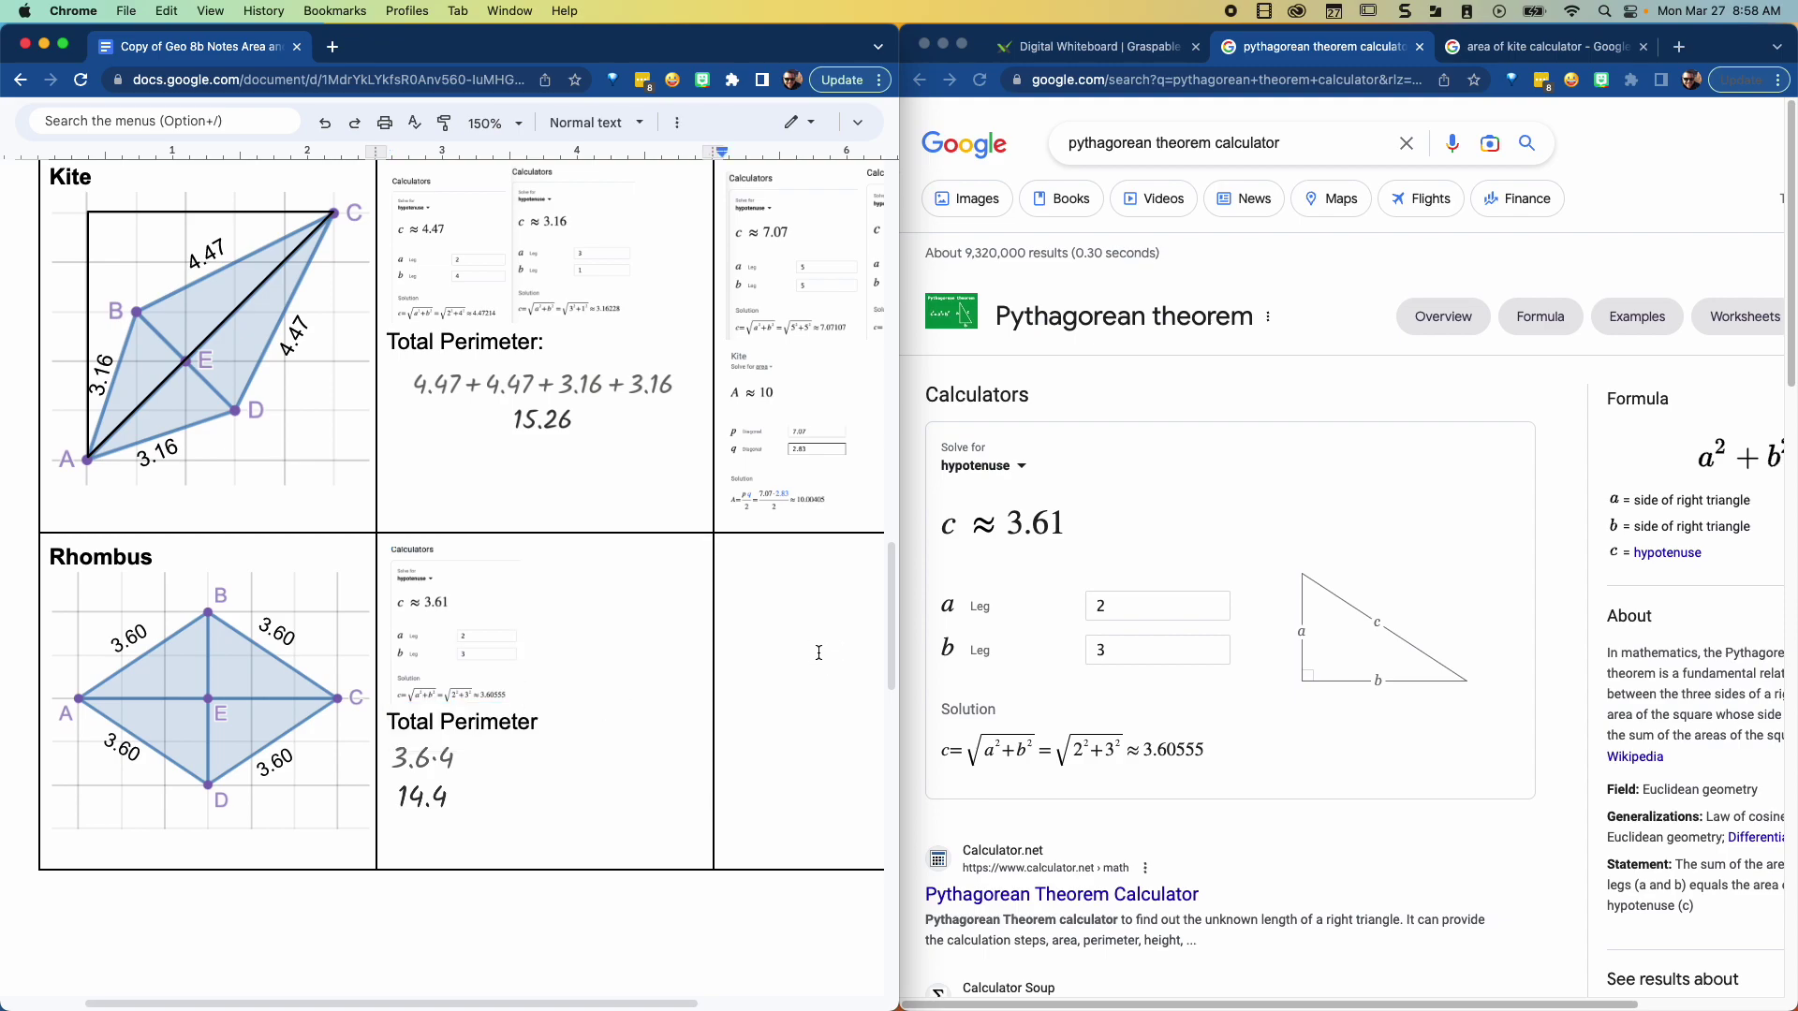
# Step: Set the kite area calculator diagonals to p = 6 and q = 4
pyautogui.click(1534, 49)
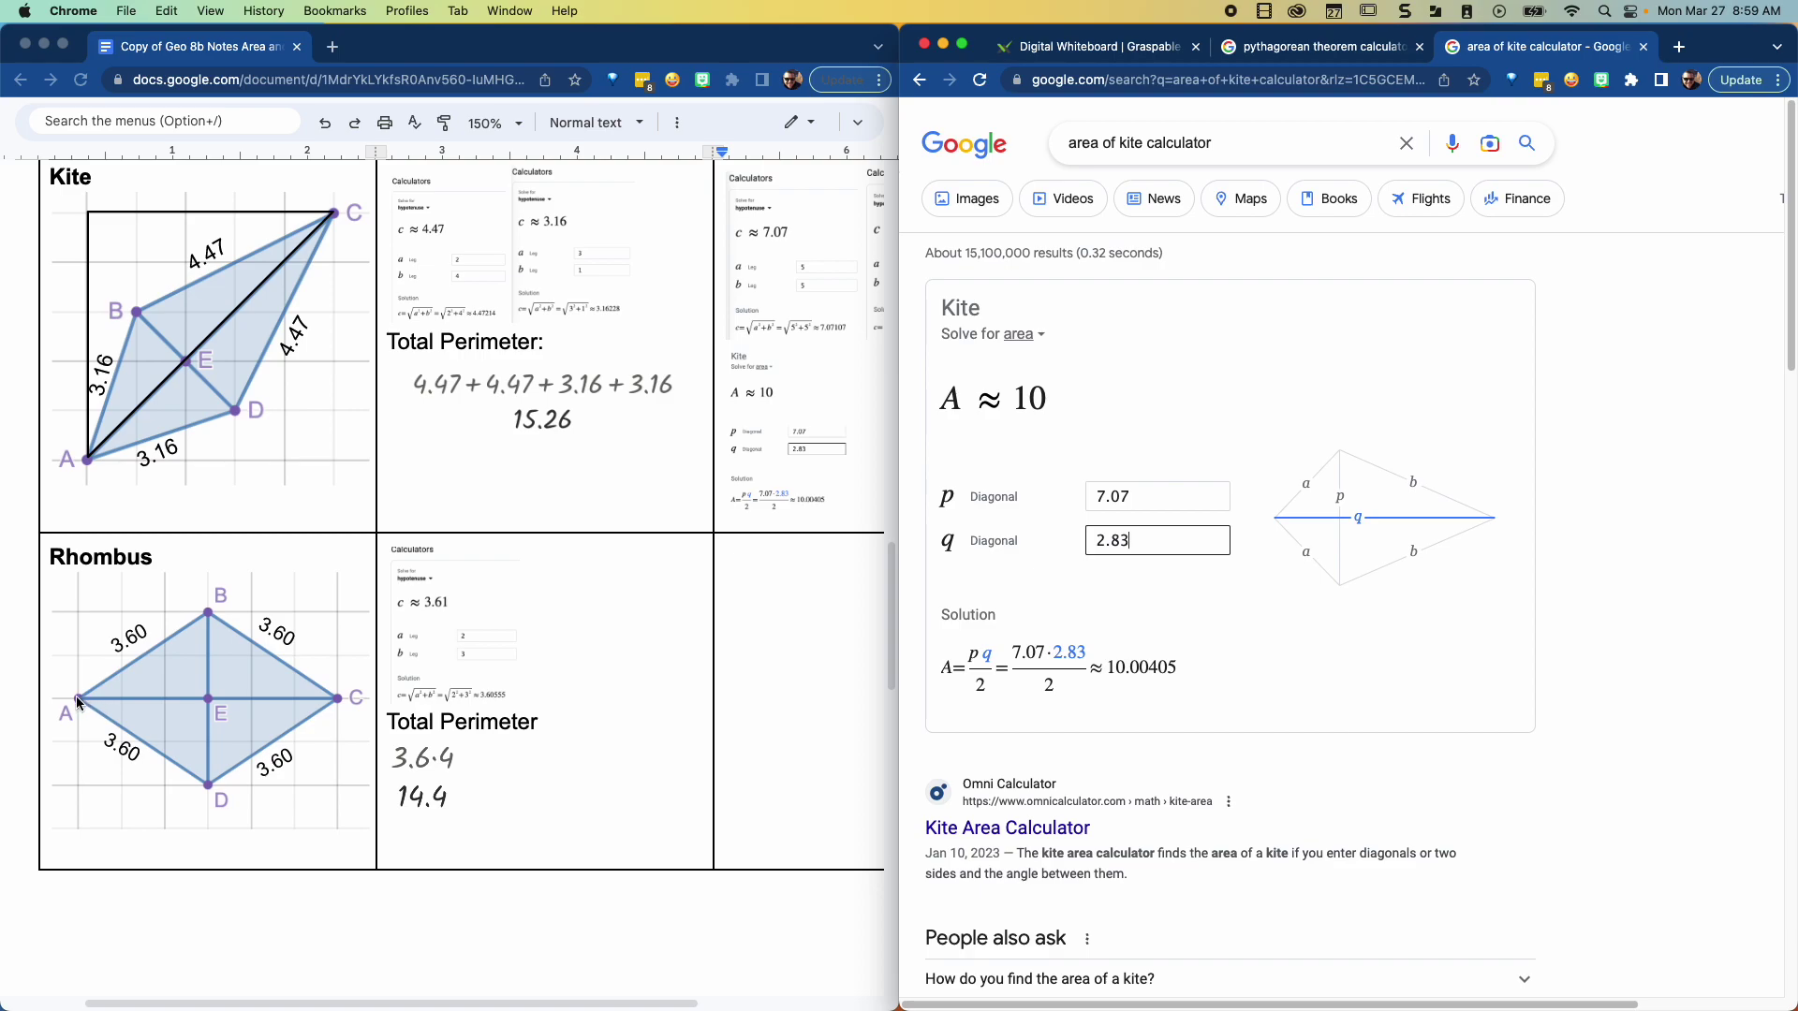
pyautogui.click(1145, 498)
pyautogui.doubleClick(1124, 496)
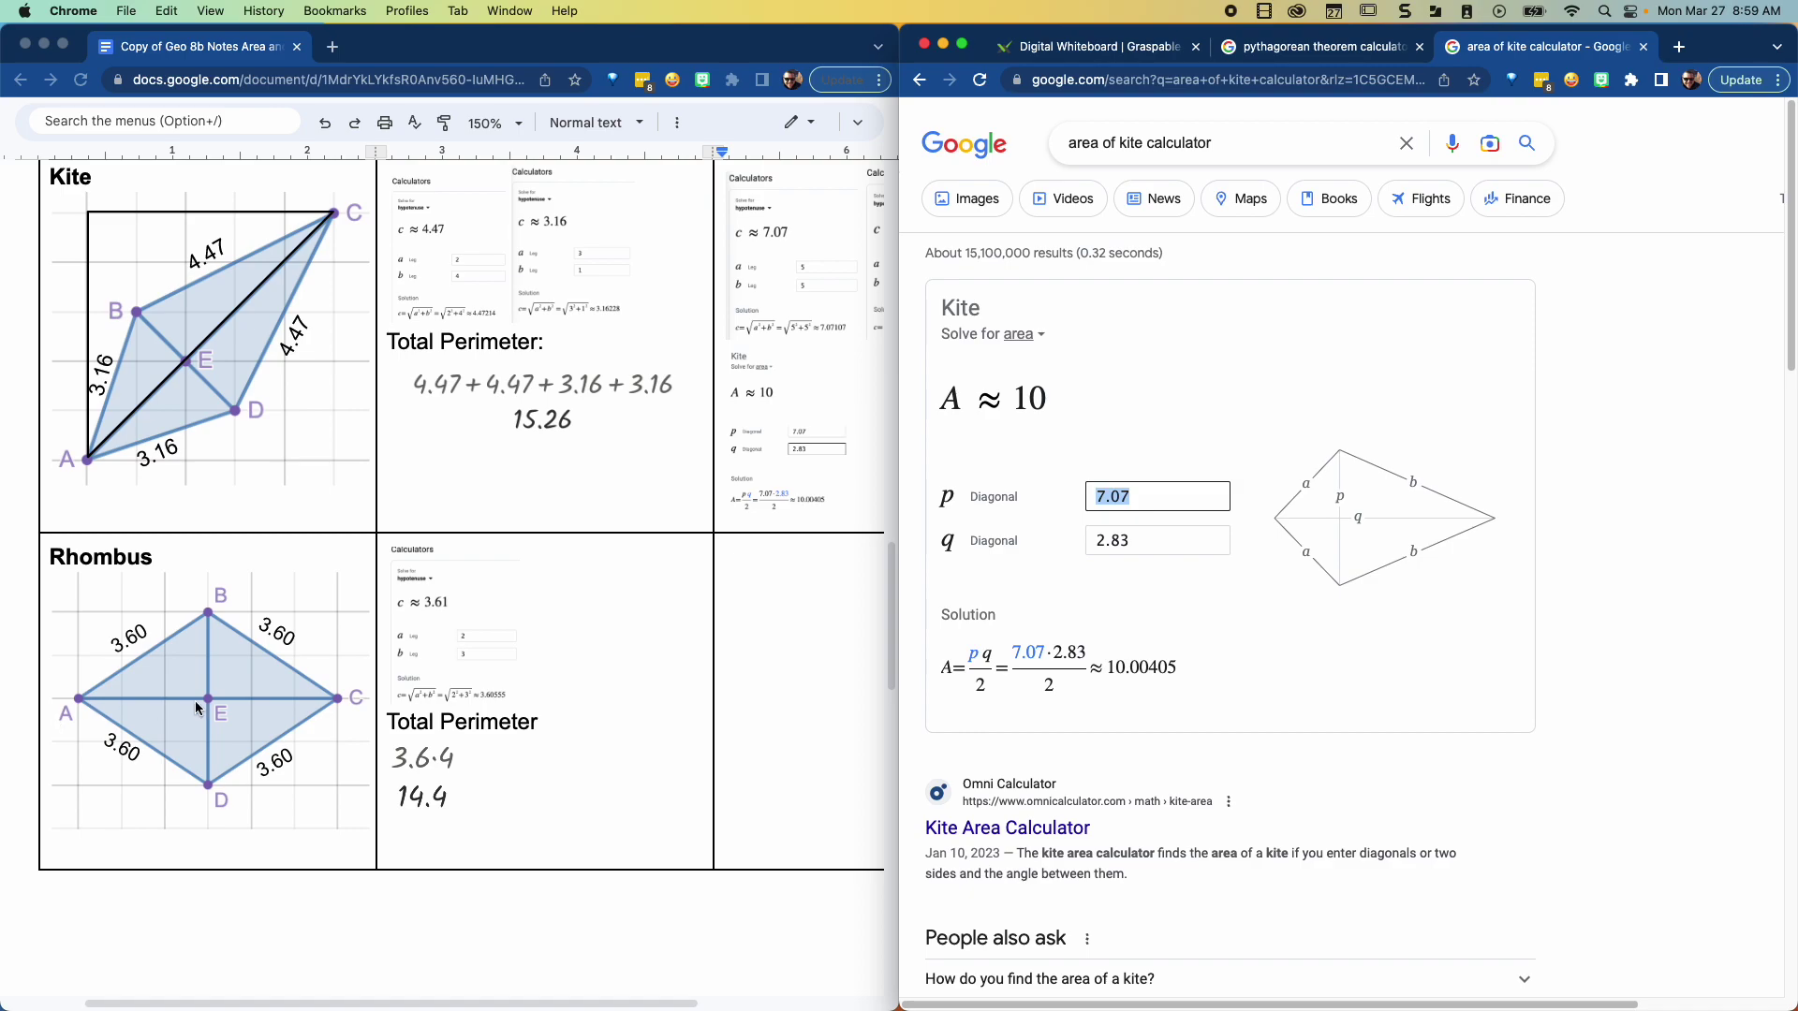
pyautogui.write('6')
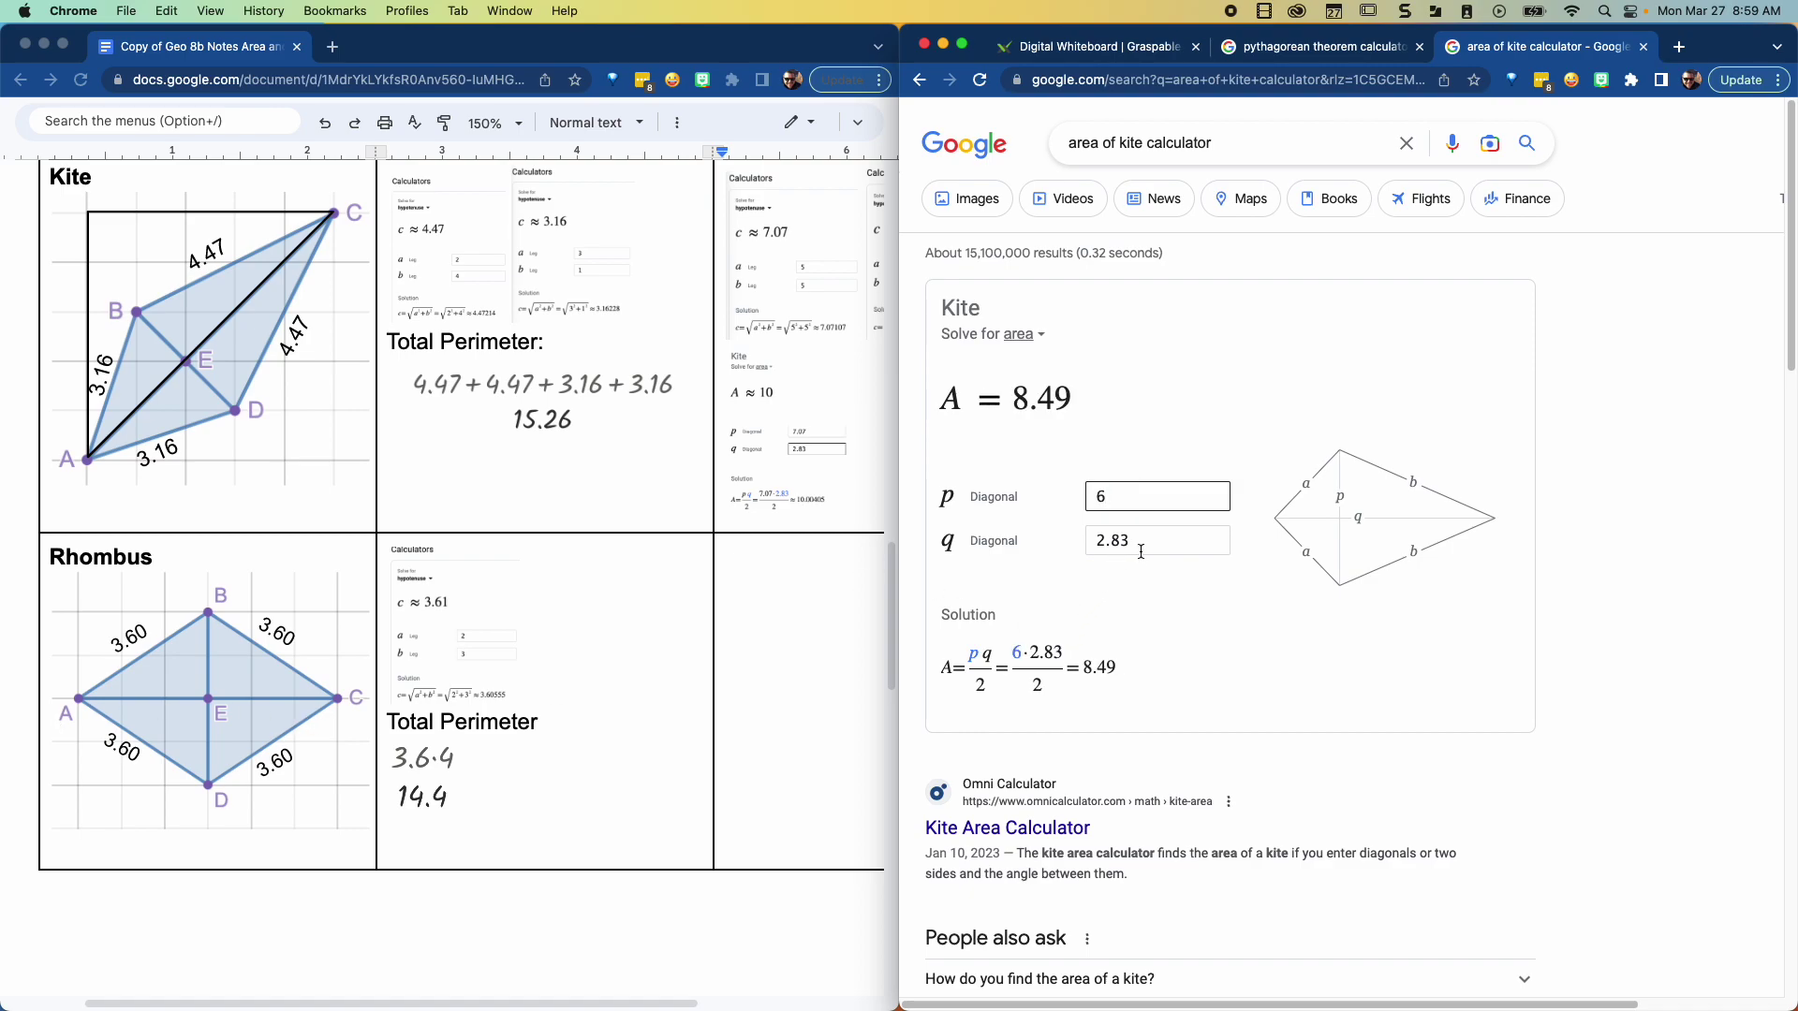
pyautogui.doubleClick(1142, 551)
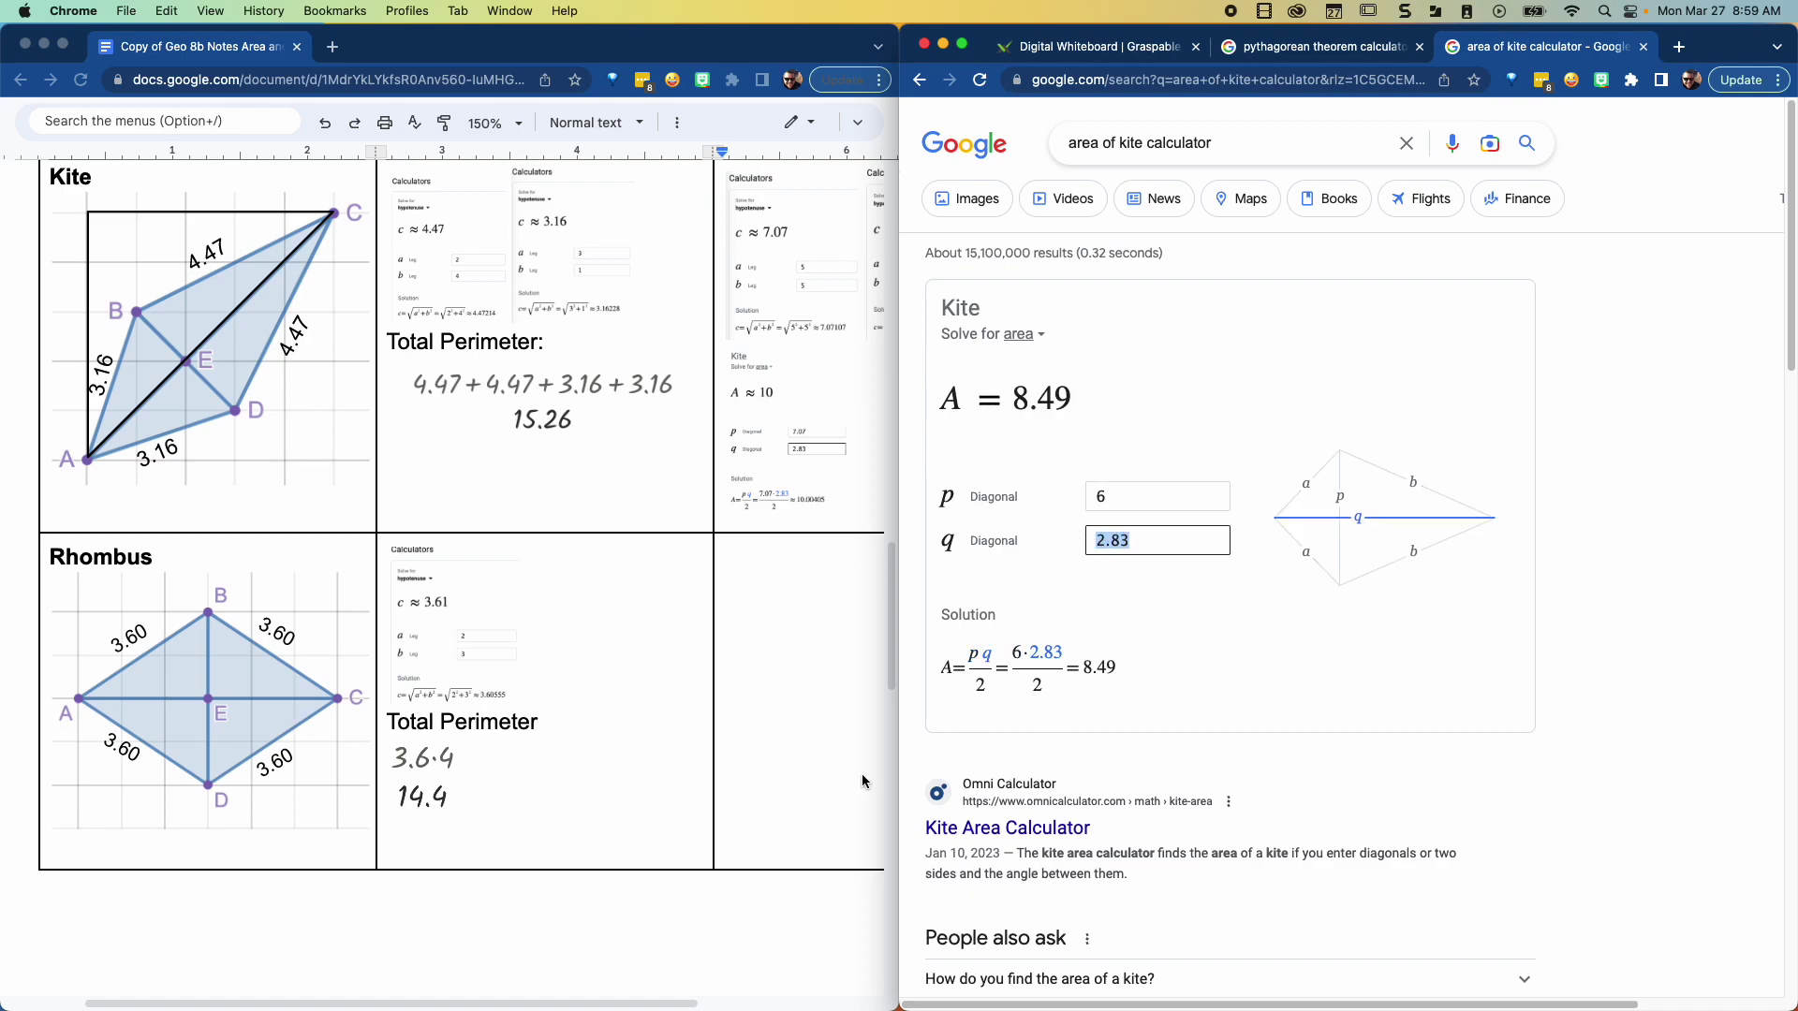
pyautogui.write('4')
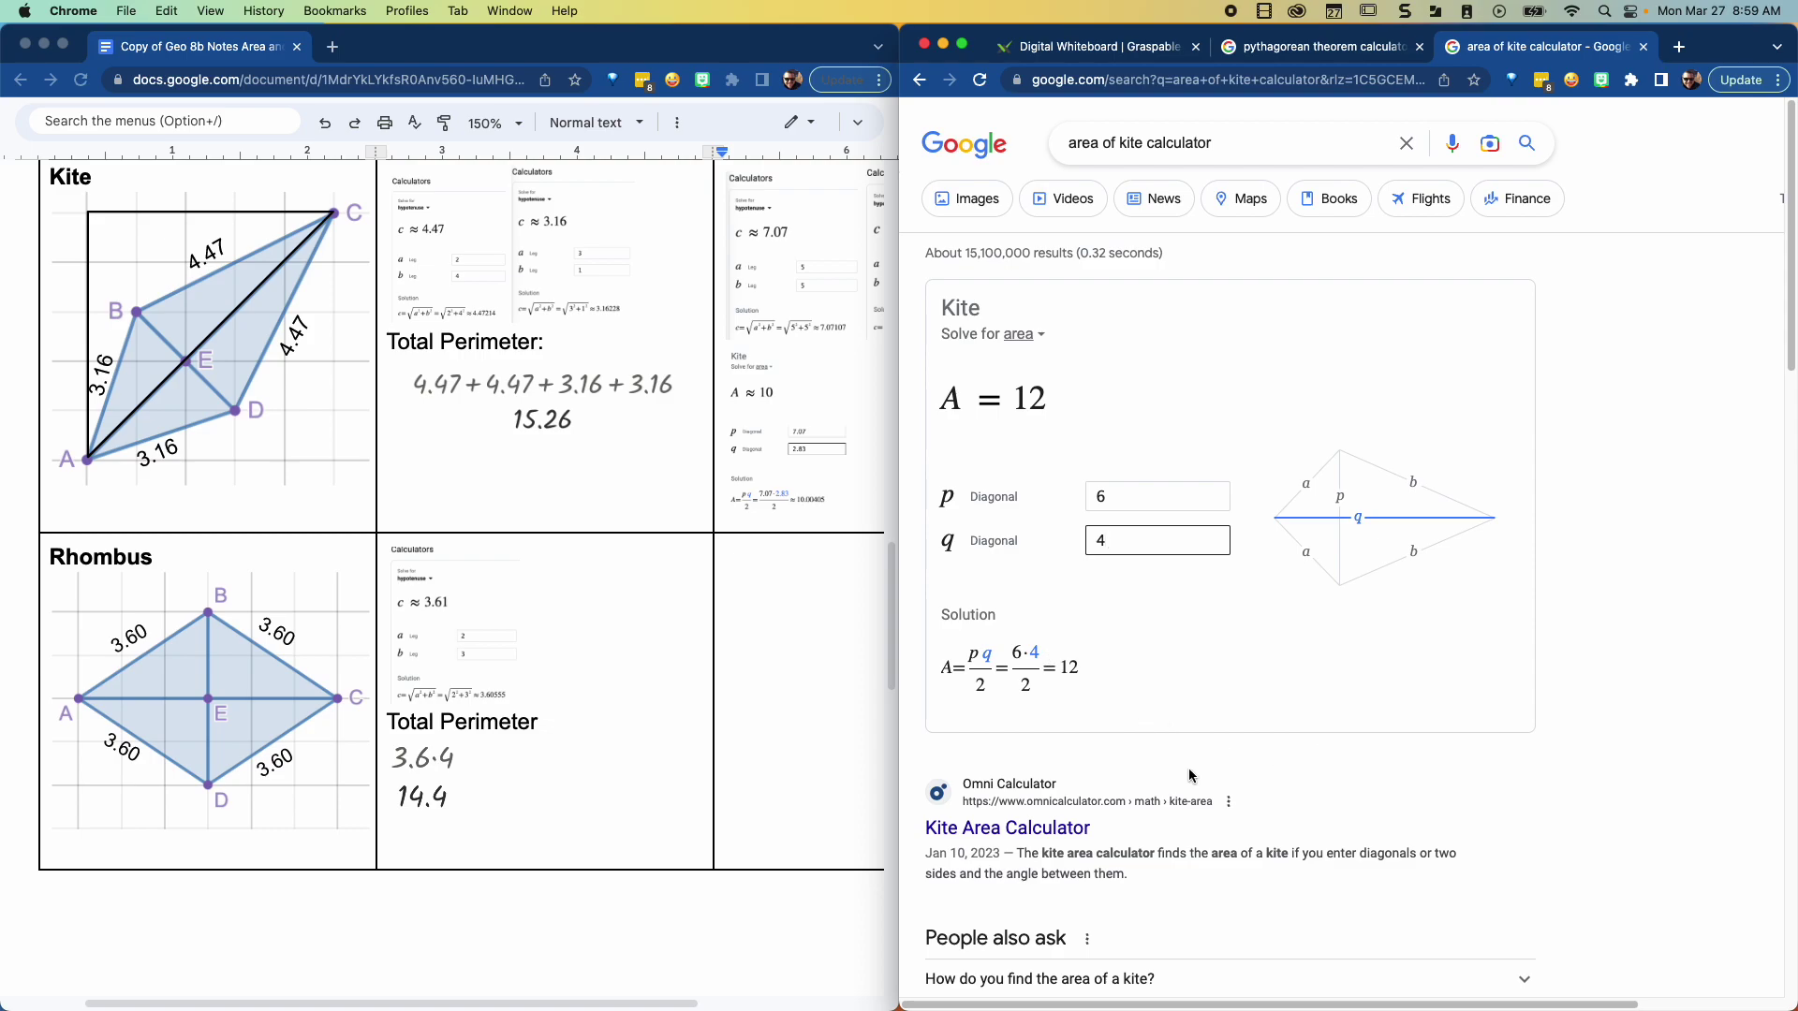
# Step: Screenshot the kite result A = 12 and paste it, shrunk, into the rhombus area cell
pyautogui.press('super+shift+5')
pyautogui.moveTo(1126, 633); pyautogui.dragTo(1166, 574)
pyautogui.moveTo(1081, 678); pyautogui.dragTo(1084, 709)
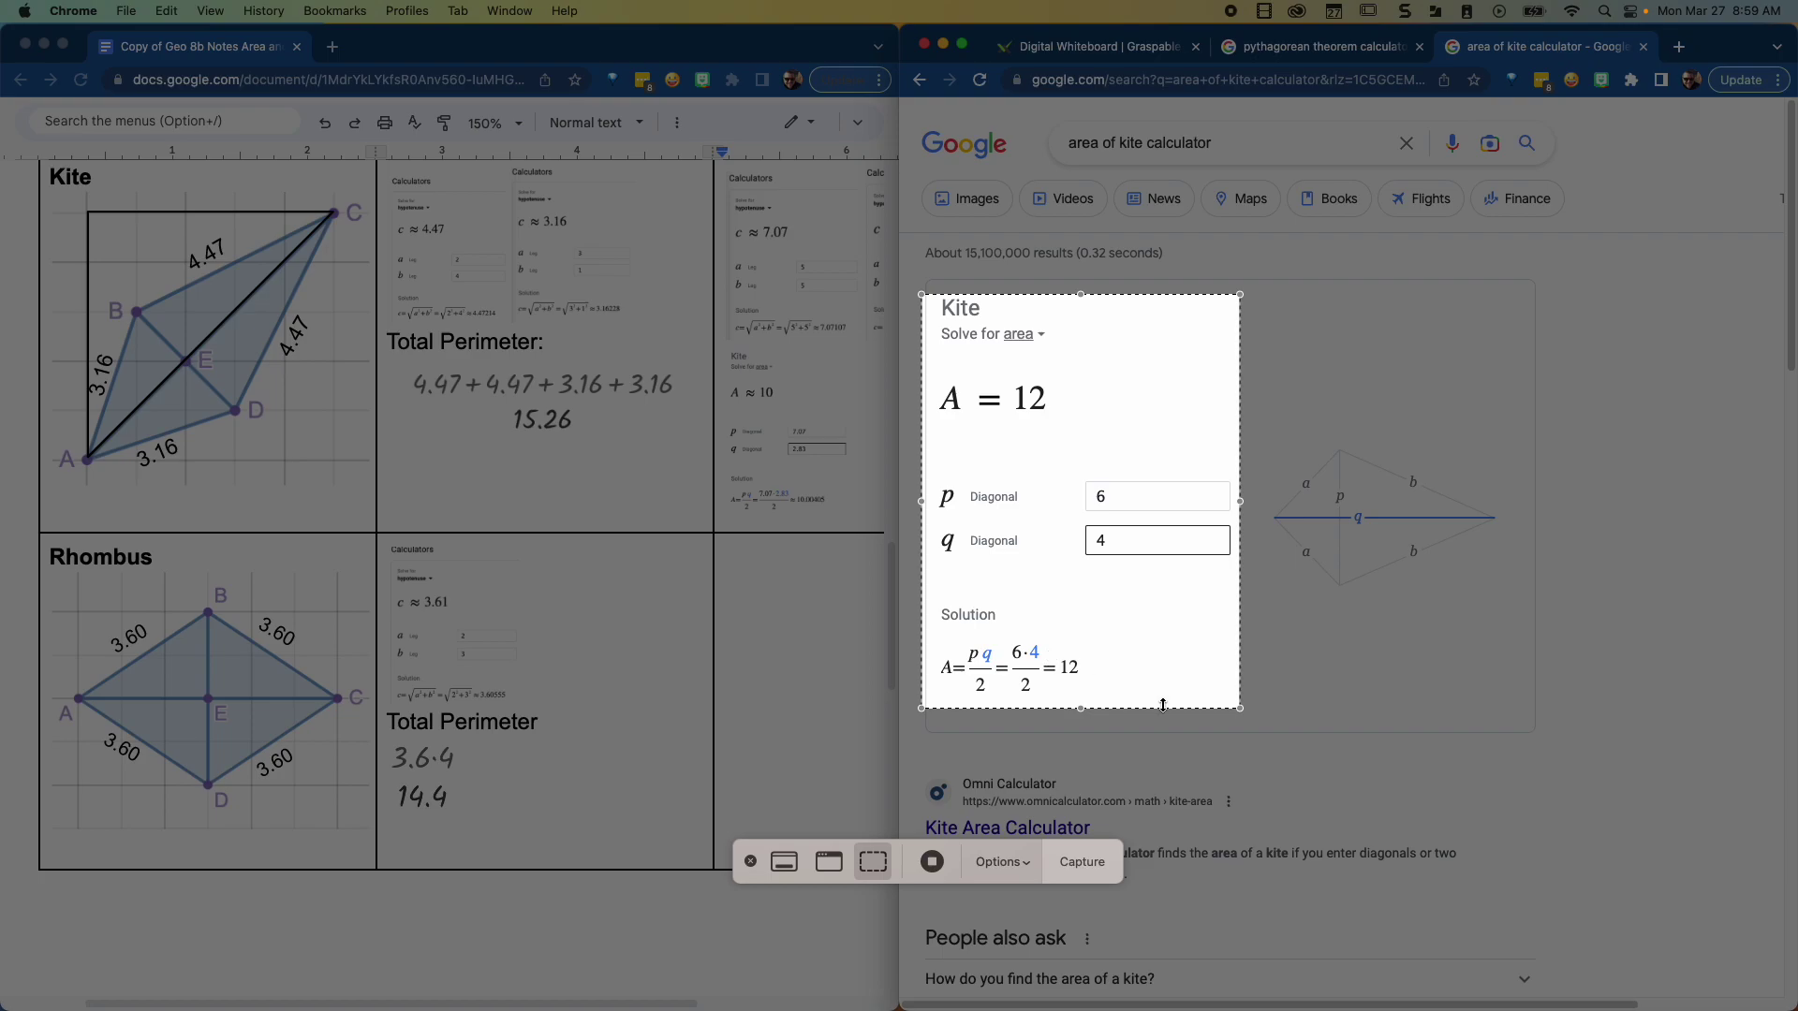
pyautogui.click(1072, 876)
pyautogui.click(819, 736)
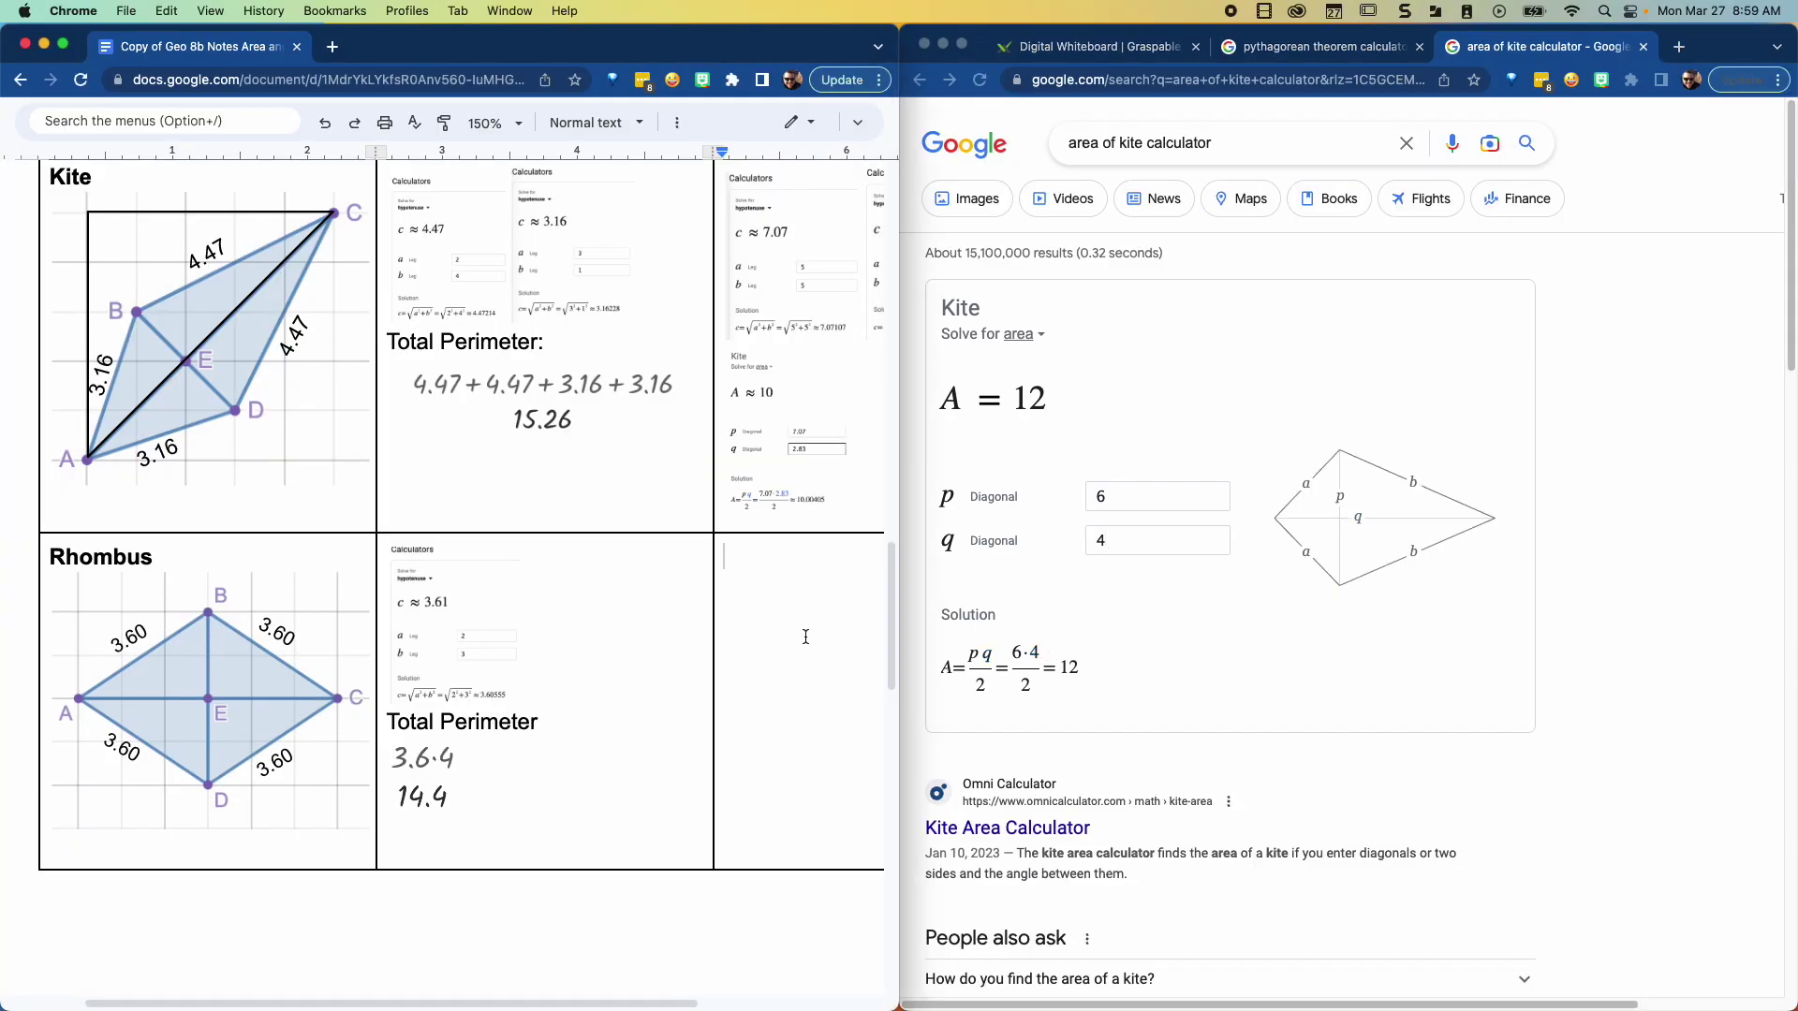
pyautogui.press('super+v')
pyautogui.click(736, 872)
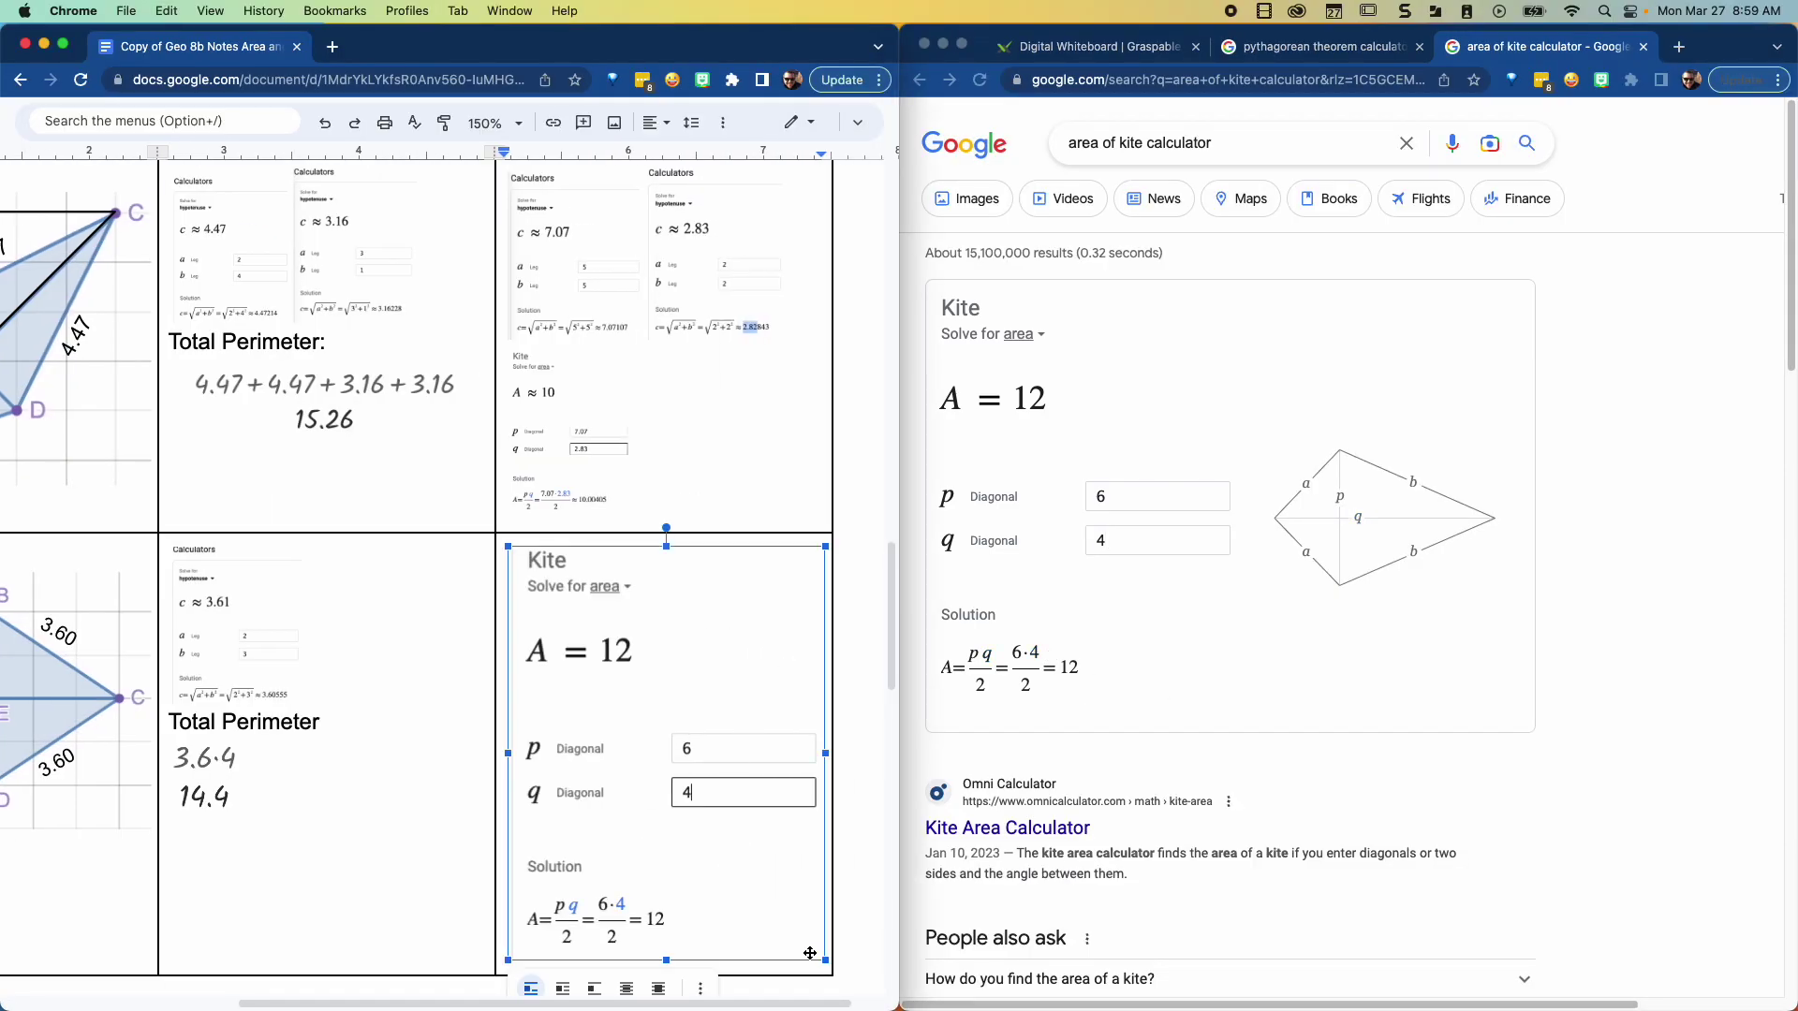
pyautogui.moveTo(825, 961); pyautogui.dragTo(720, 823)
pyautogui.click(767, 795)
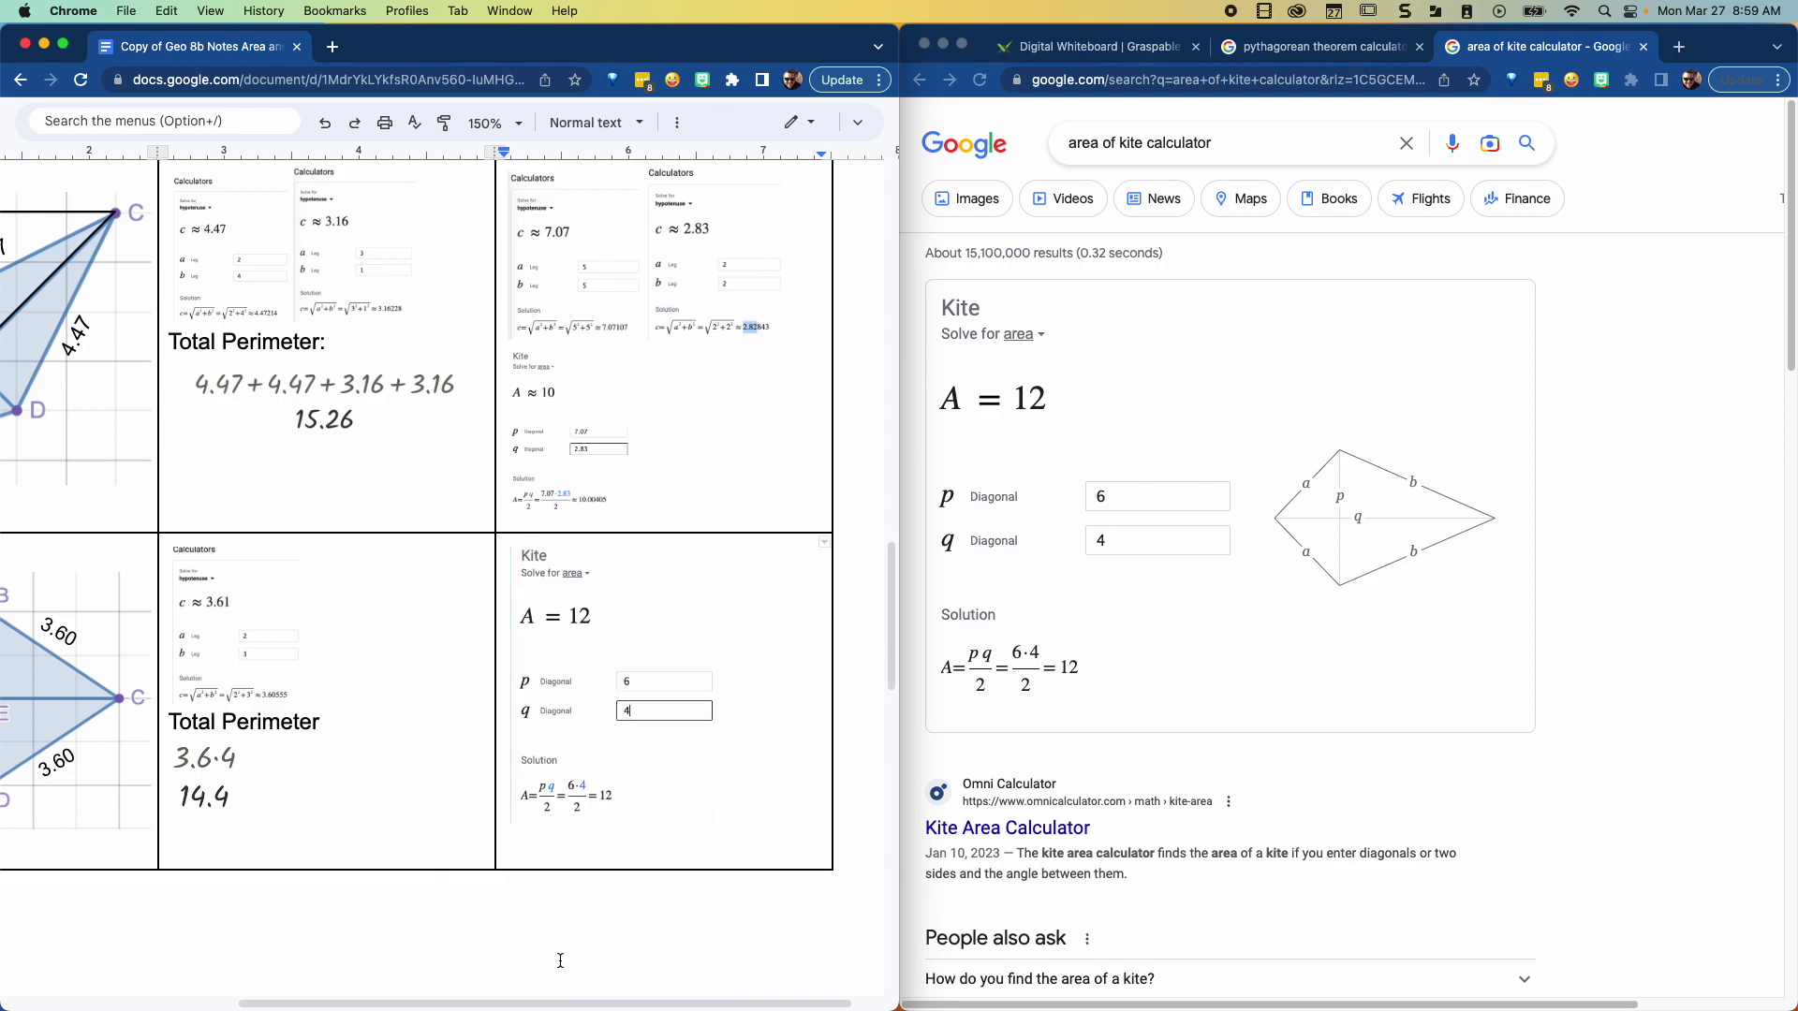
# Step: Scroll over the completed table, then down to the Triangles and Kites with Missing Information page
pyautogui.moveTo(580, 1004); pyautogui.dragTo(342, 979)
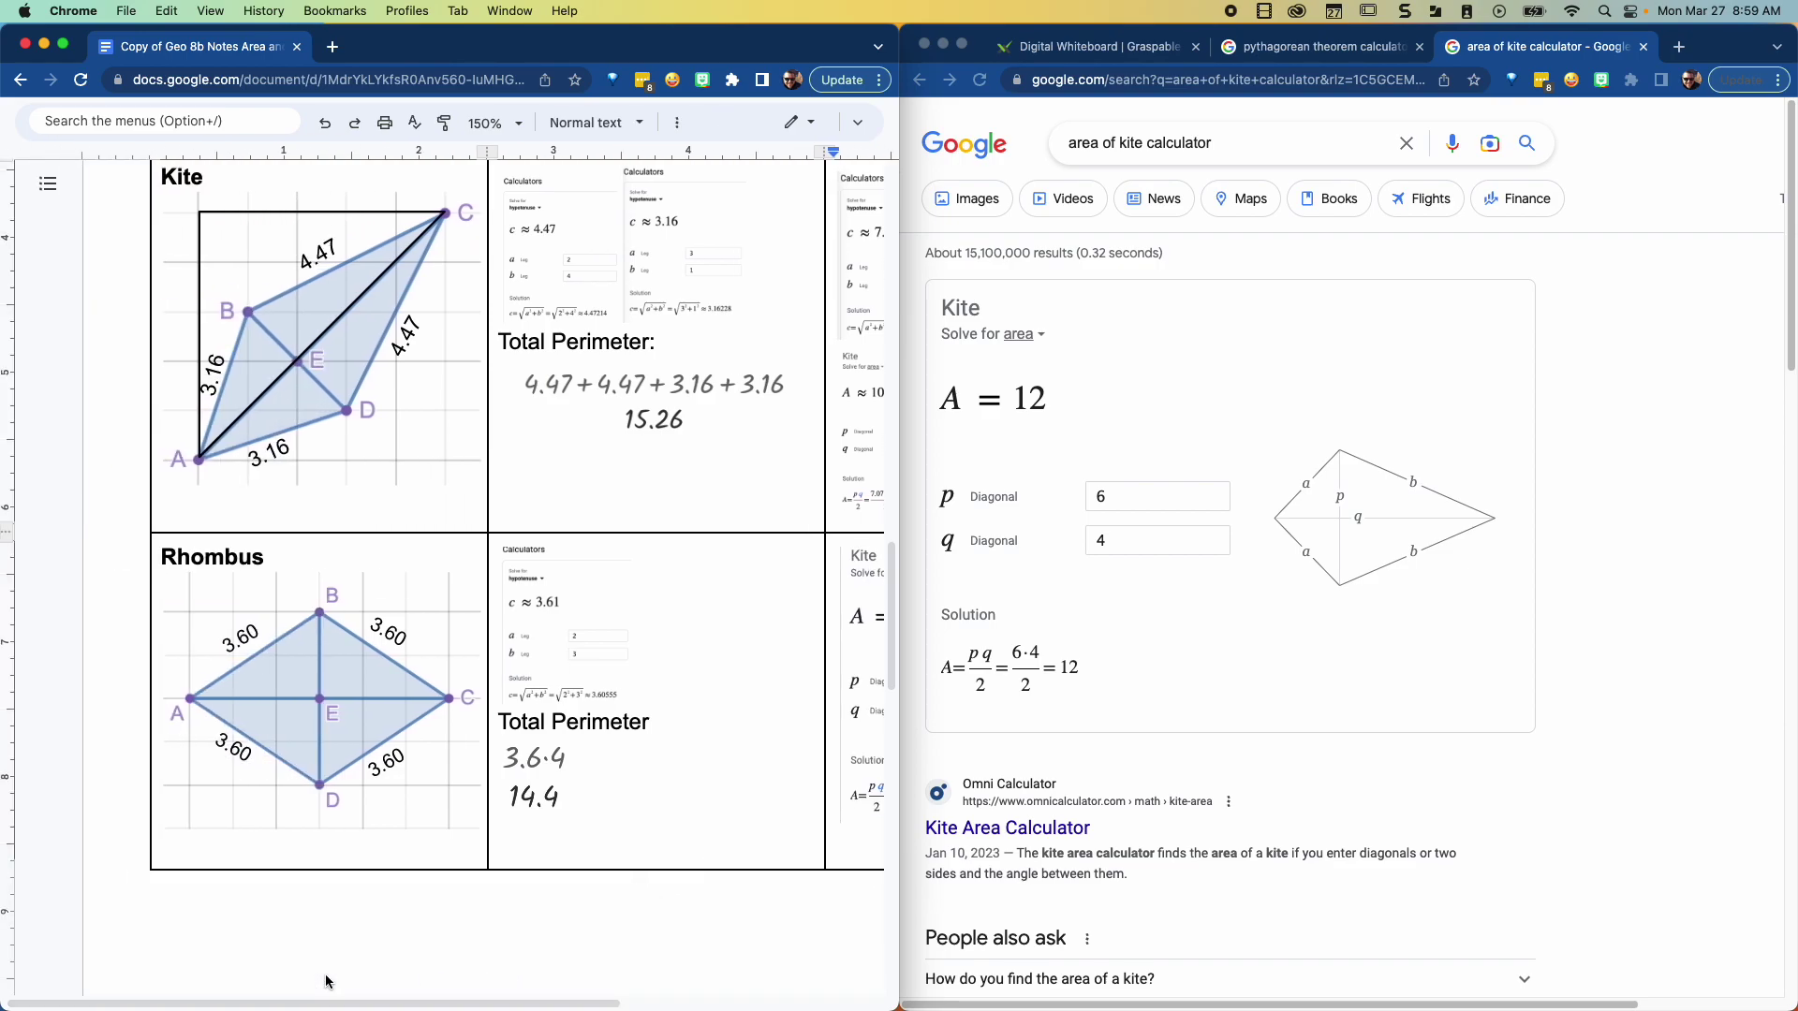
pyautogui.scroll(6, 511, 764)
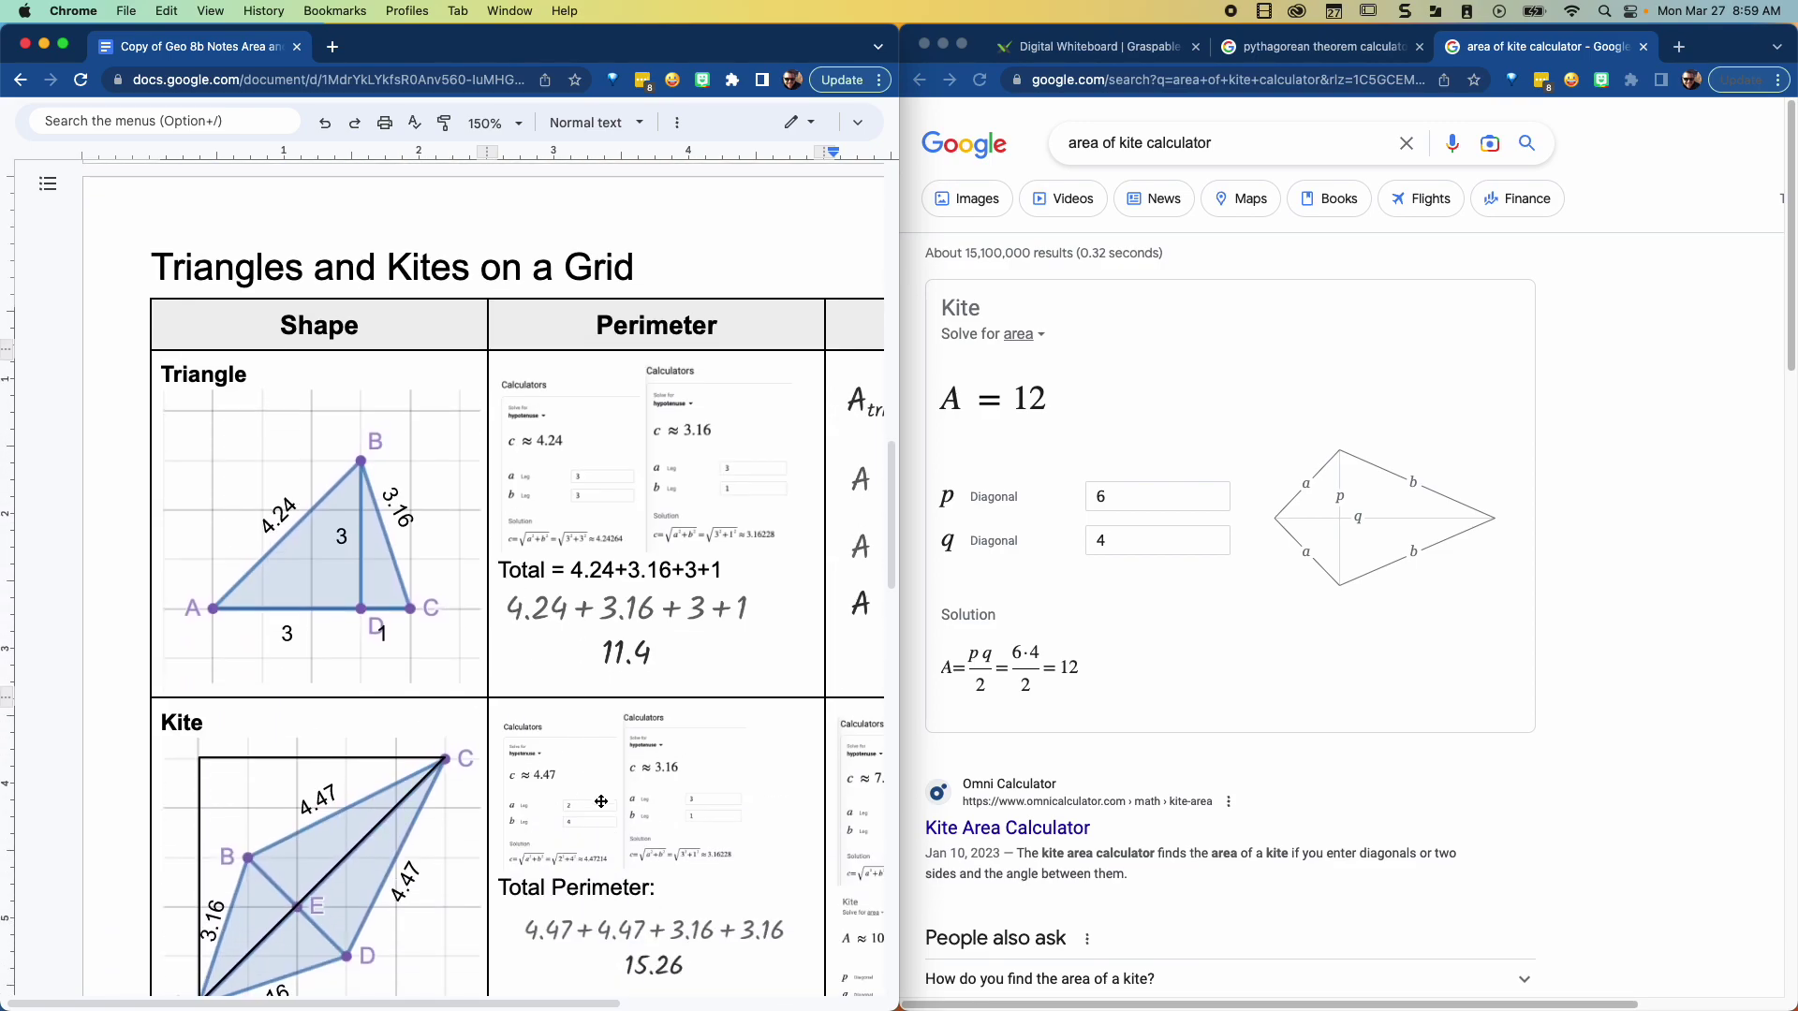
pyautogui.scroll(-3, 601, 802)
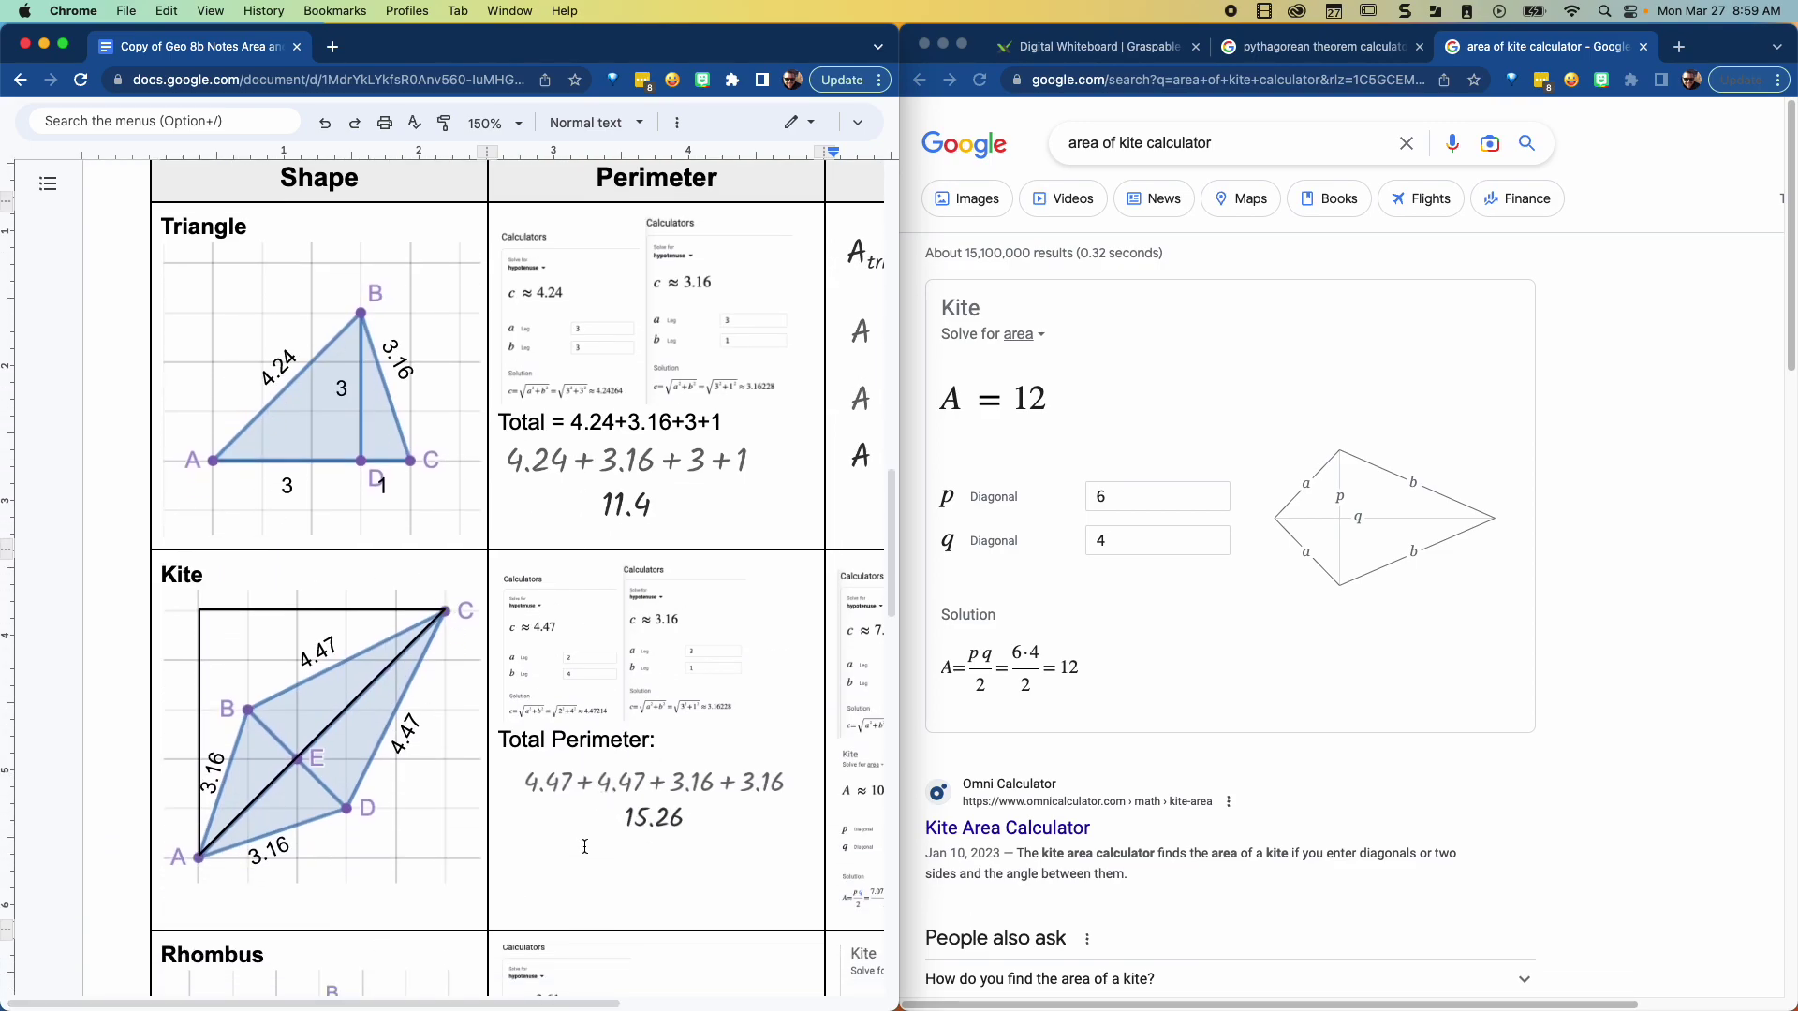
pyautogui.scroll(-15, 767, 904)
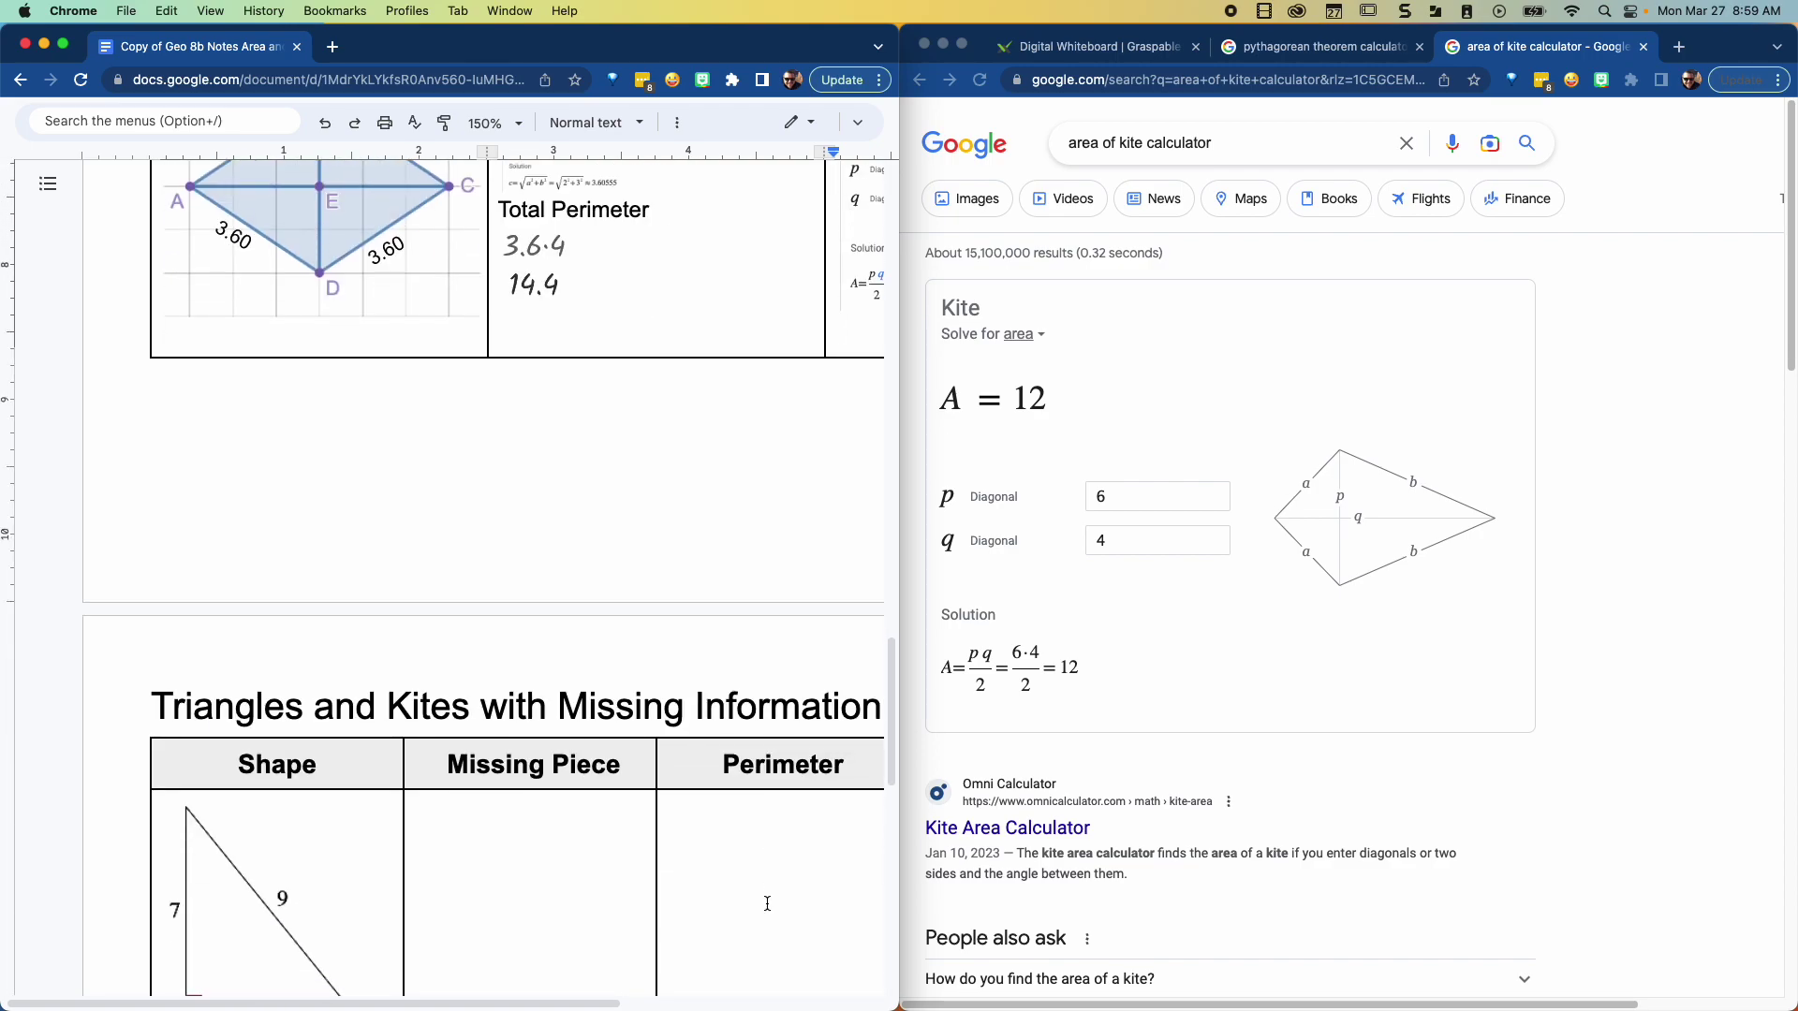
pyautogui.scroll(5, 767, 904)
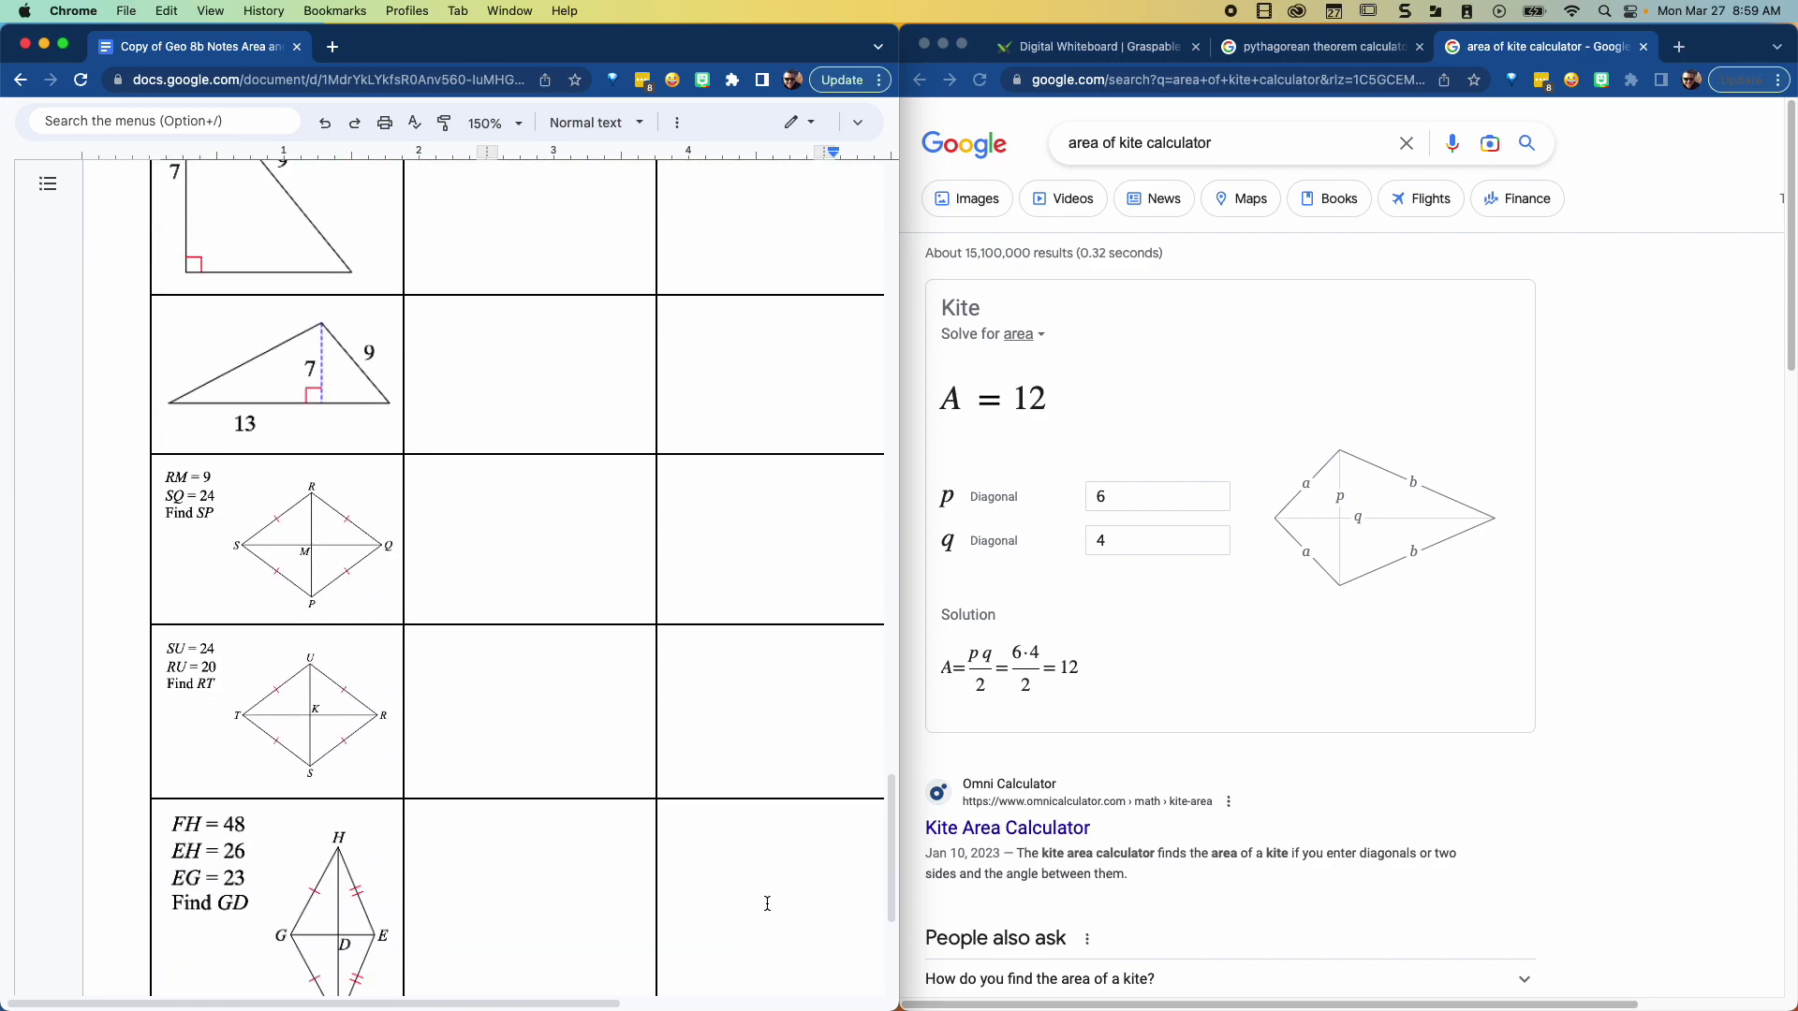
pyautogui.scroll(-6, 369, 674)
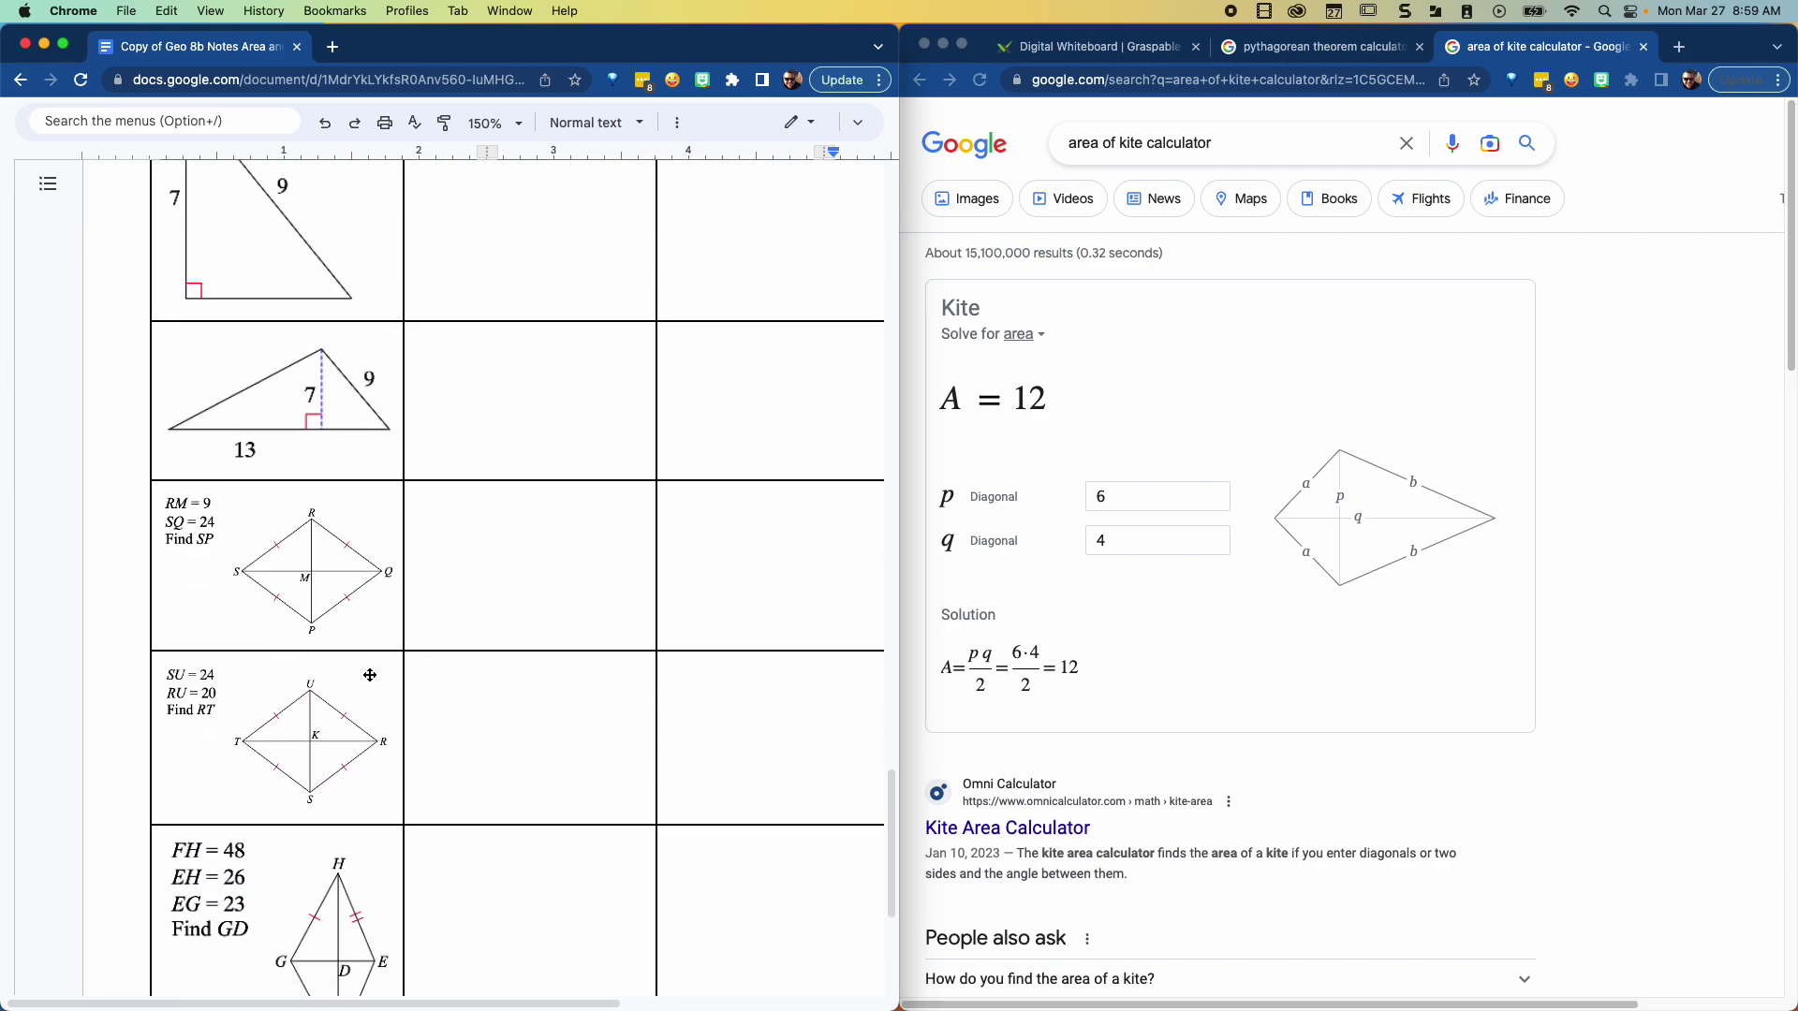